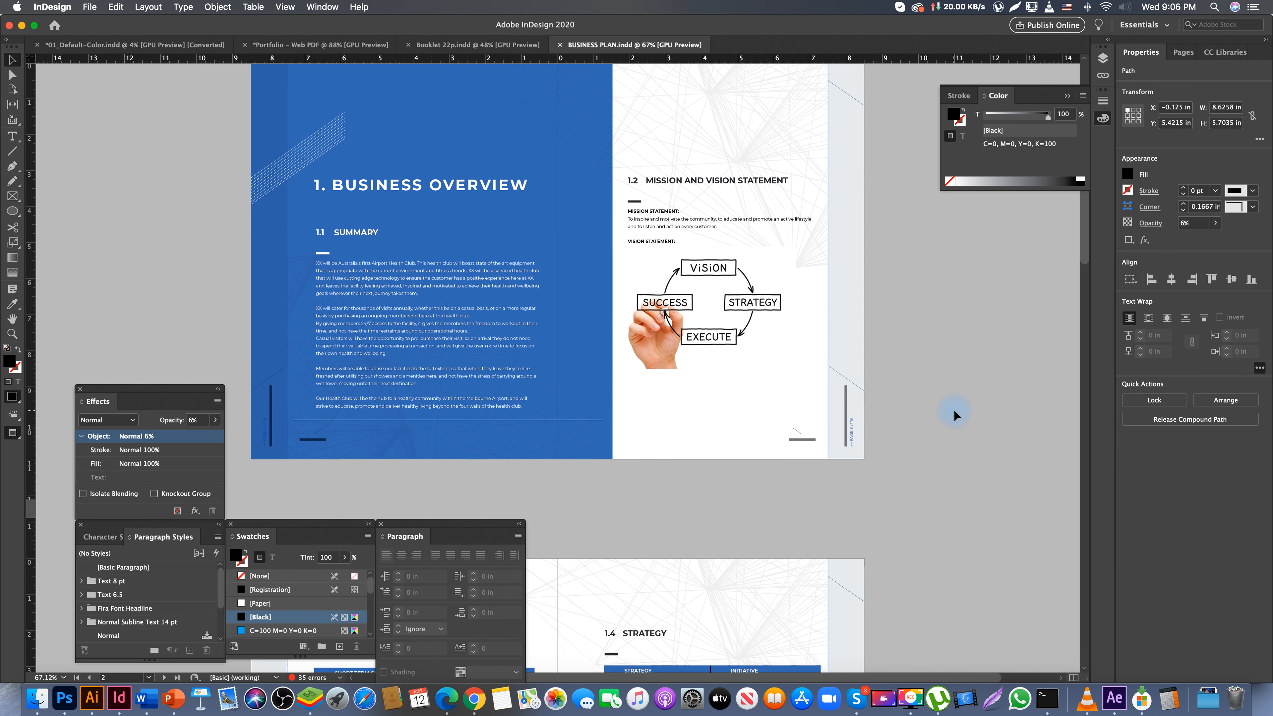
# - Copy the section 1.2 heading and mission statement frames from BUSINESS PLAN.indd onto the pasteboard beside the Portfolio cover page
pyautogui.click(669, 177)
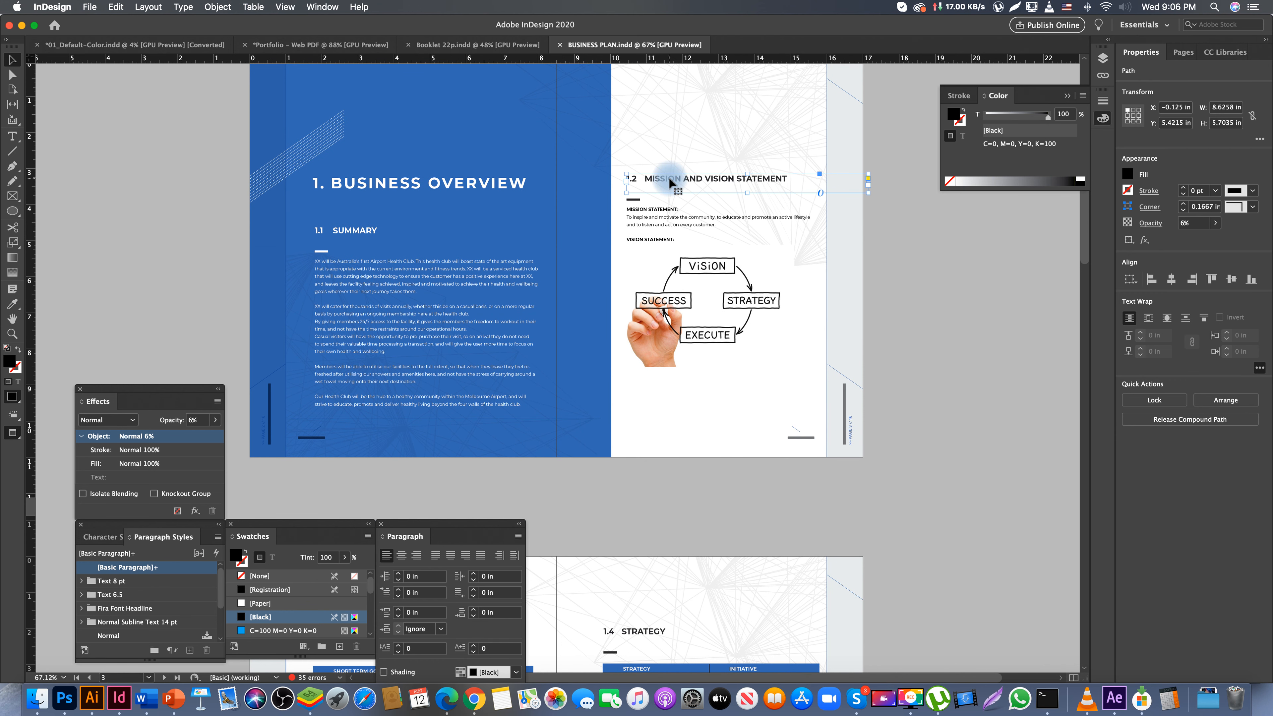
pyautogui.keyDown('shift'); pyautogui.click(652, 245); pyautogui.keyUp('shift')
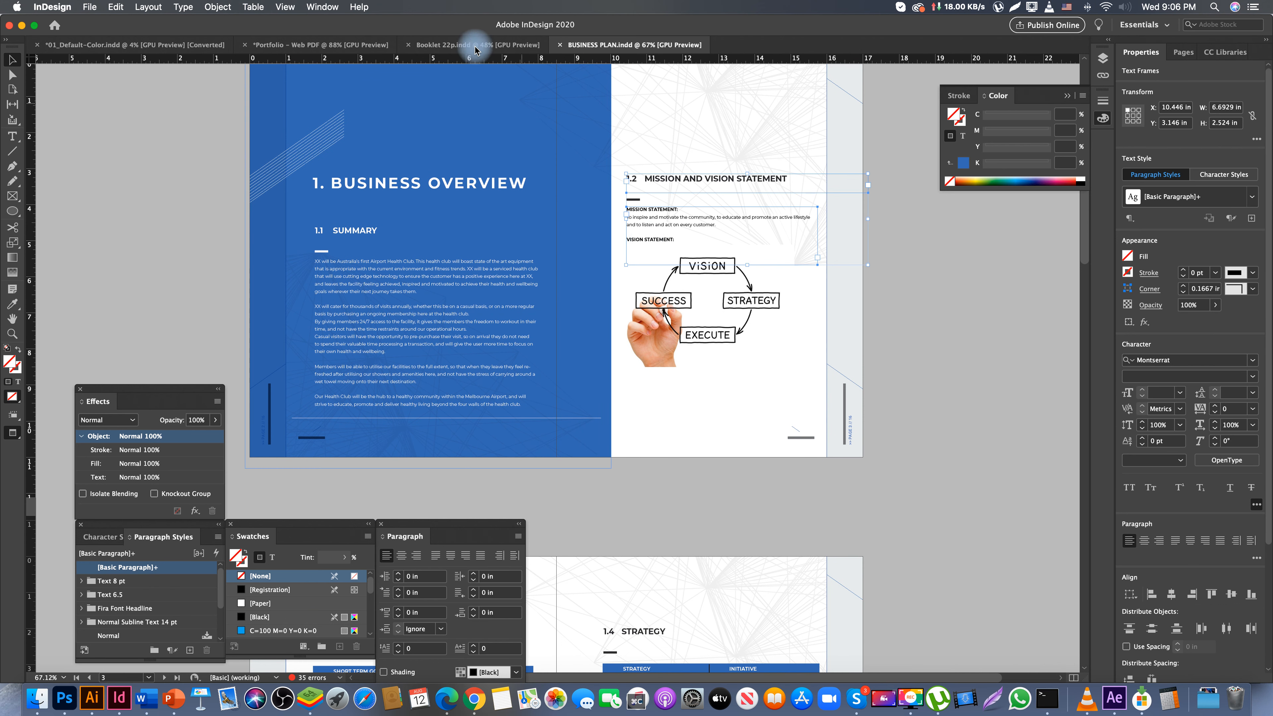
pyautogui.click(372, 49)
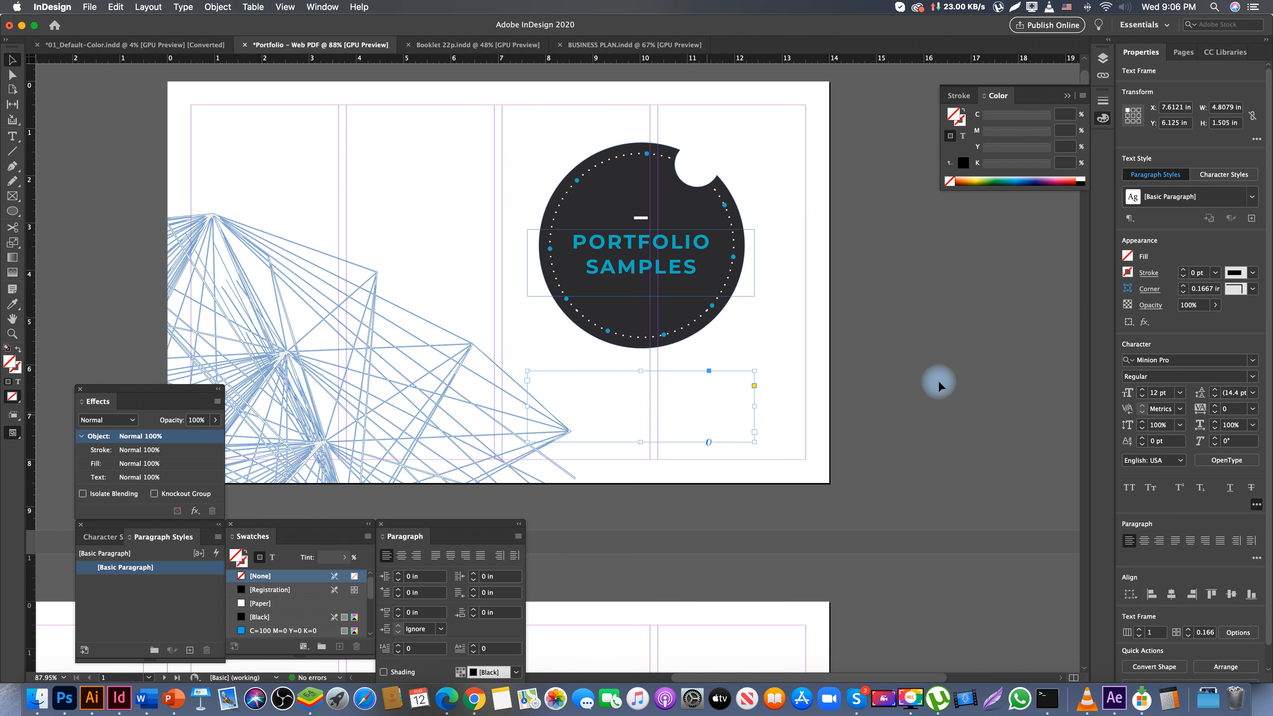
pyautogui.press('cmd+v')
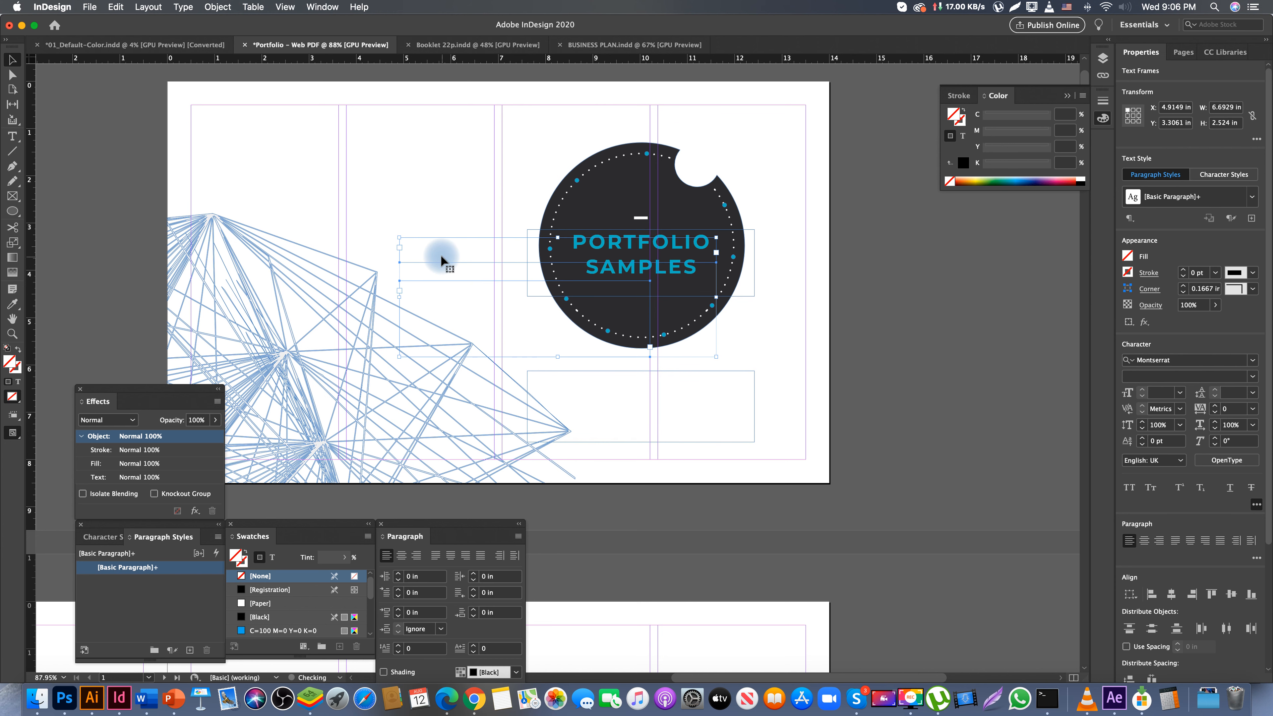
pyautogui.moveTo(541, 246); pyautogui.dragTo(882, 305)
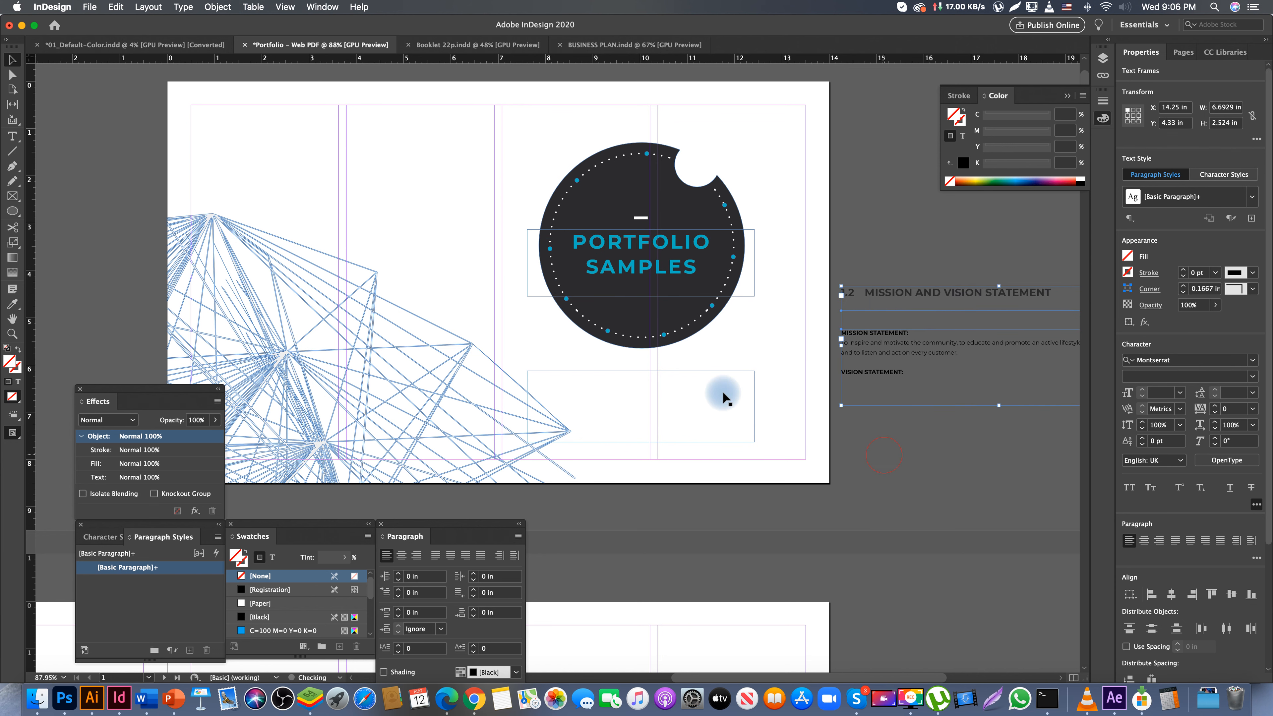
# - Enter "Hey, welcome to our brand portfolio of idtype | limino brand" in the empty text frame below the circle
pyautogui.doubleClick(632, 385)
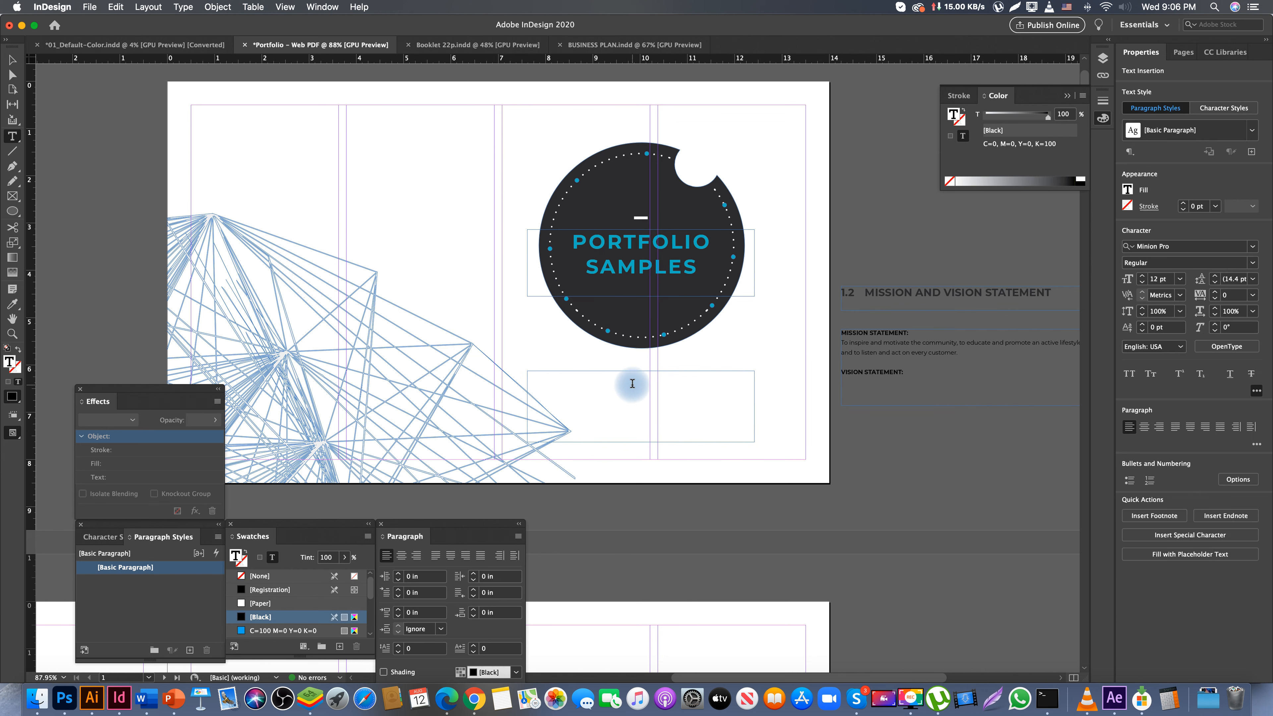
pyautogui.write('Hey, welcome to our brand portfolio of idtype')
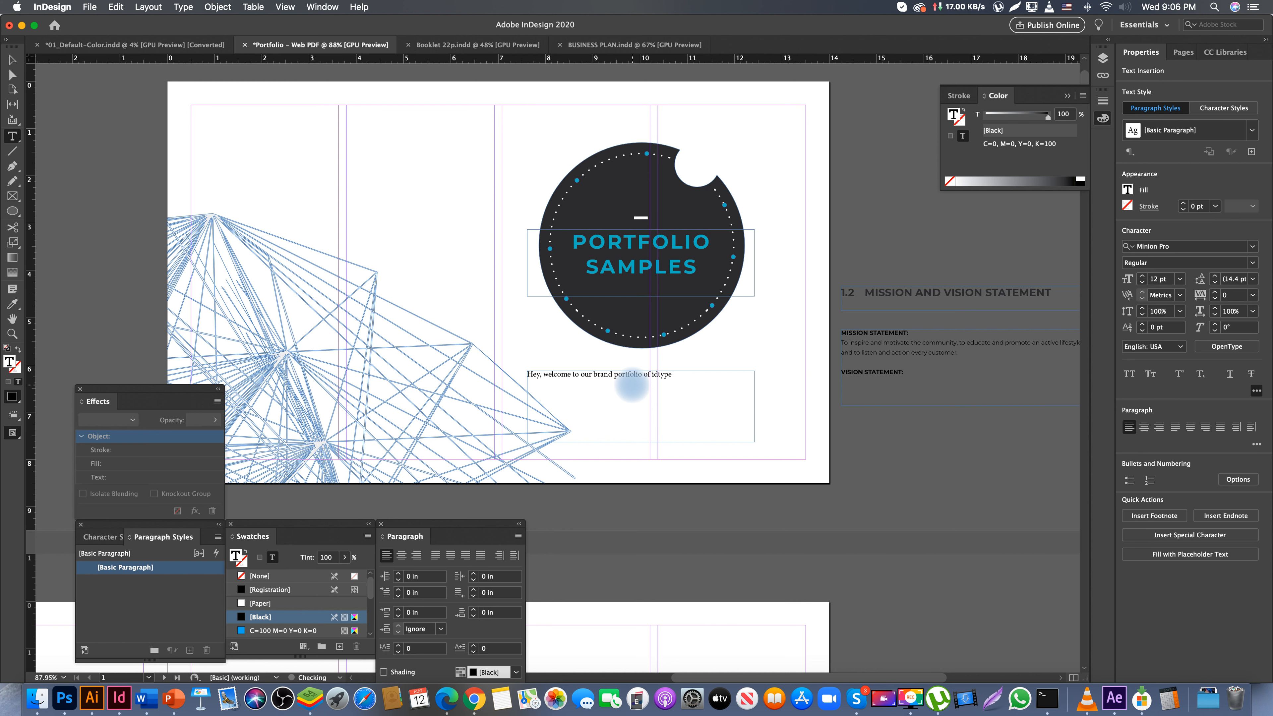
pyautogui.write('| limino brand')
# - Continue the text with ", here we're showcasing our recent projects with you and your business." and add a separate closing line "Thanks, enjoy!"
pyautogui.tripleClick(631, 384)
pyautogui.click(731, 377)
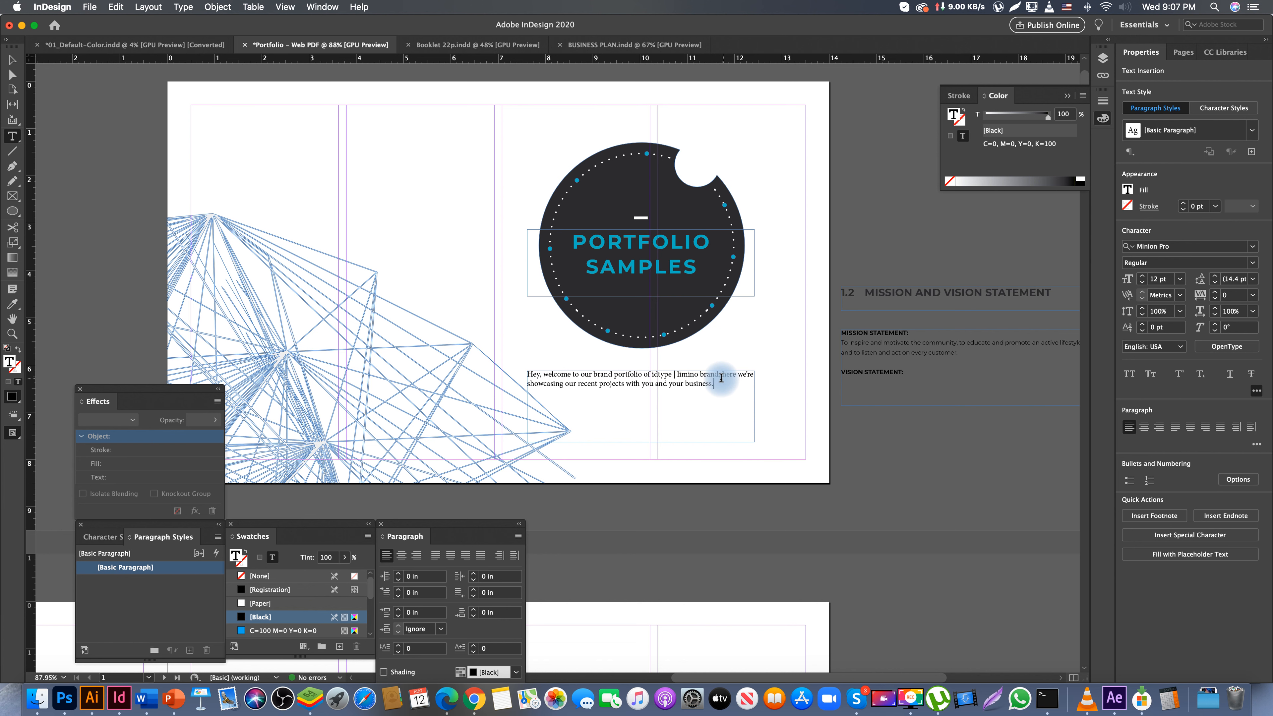
pyautogui.press('Return')
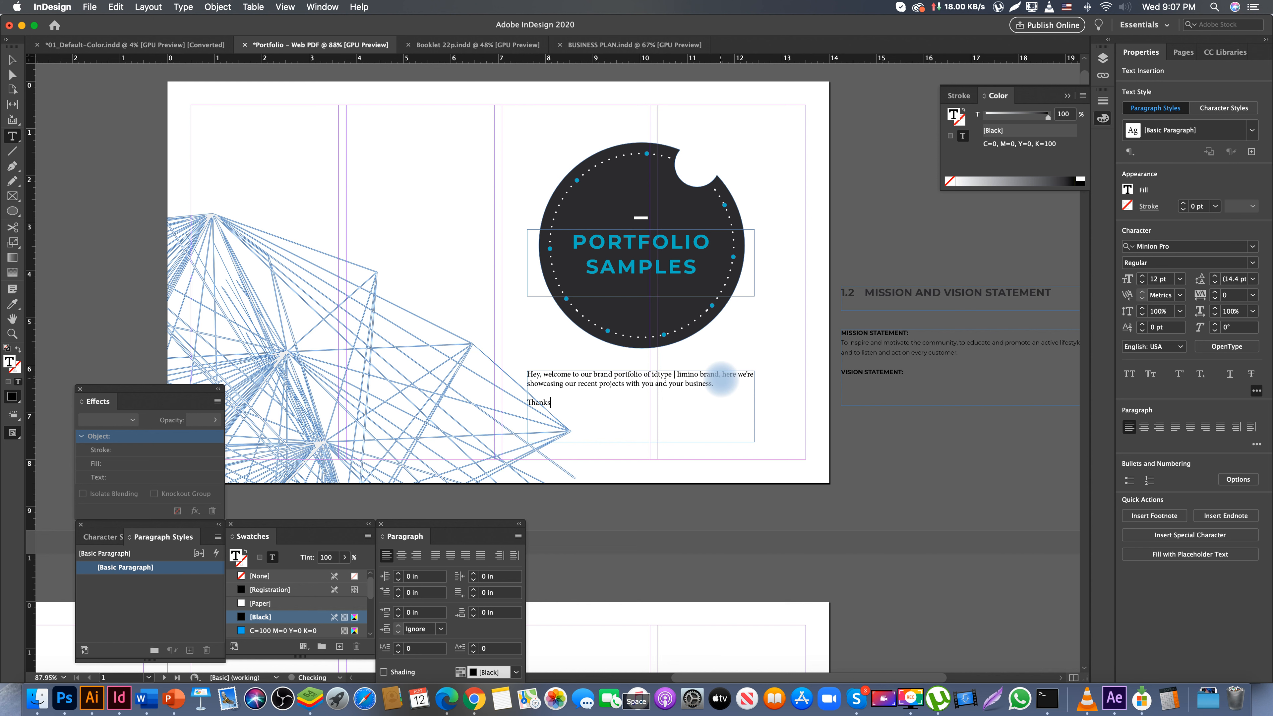
pyautogui.write('enjoy!')
# - Apply the mission statement body text's formatting to the whole welcome text with the Eyedropper
pyautogui.press('super+a')
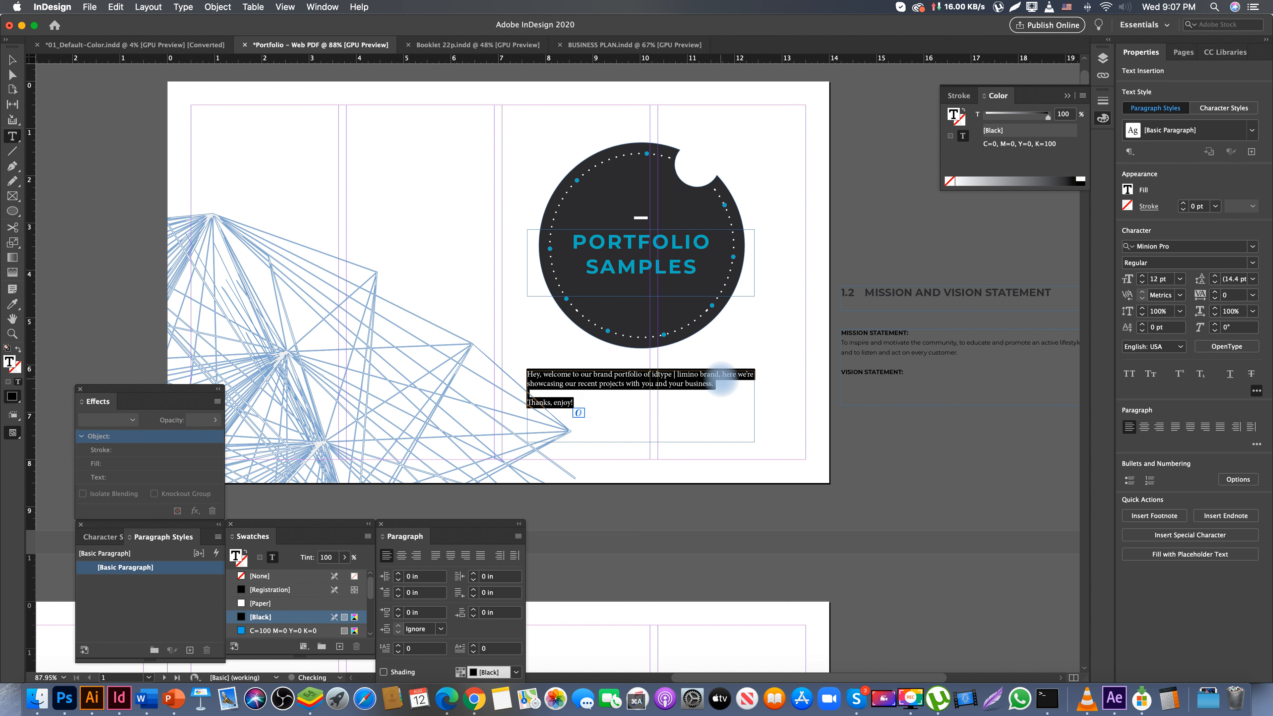
pyautogui.click(17, 304)
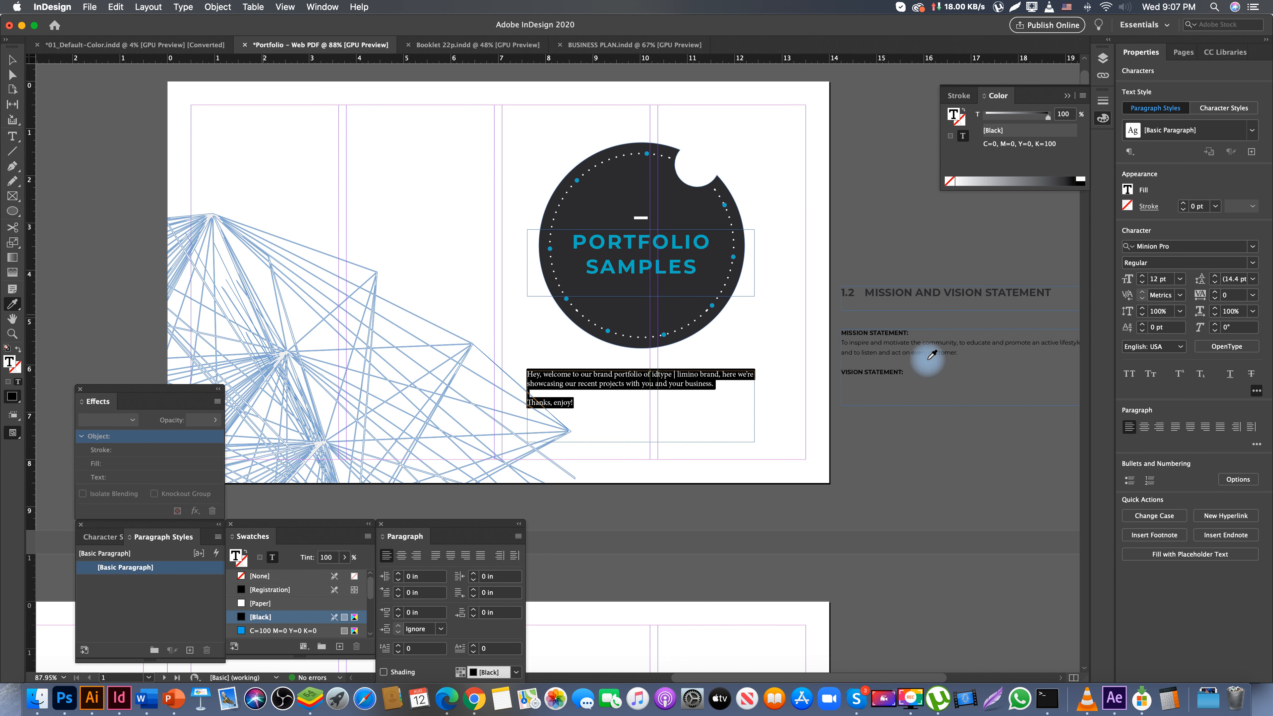
pyautogui.click(887, 343)
pyautogui.press('v')
# - Apply the bold "VISION STATEMENT:" formatting to the closing "Thanks, enjoy!" line with the Eyedropper
pyautogui.click(534, 375)
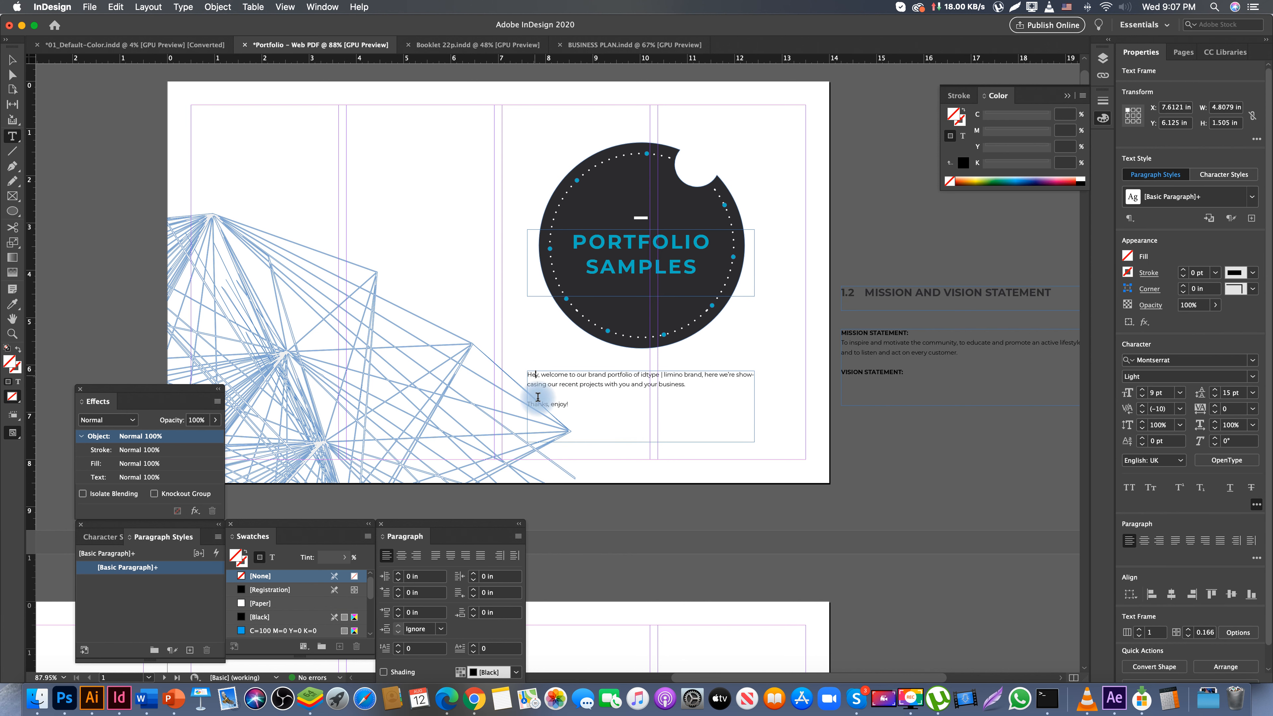
pyautogui.doubleClick(559, 406)
pyautogui.tripleClick(559, 406)
pyautogui.click(13, 304)
pyautogui.click(886, 371)
# - Apply the bold "VISION STATEMENT:" formatting to the greeting word "Hey" with the Eyedropper
pyautogui.press('t')
pyautogui.click(541, 375)
pyautogui.doubleClick(541, 375)
pyautogui.click(13, 304)
pyautogui.click(859, 372)
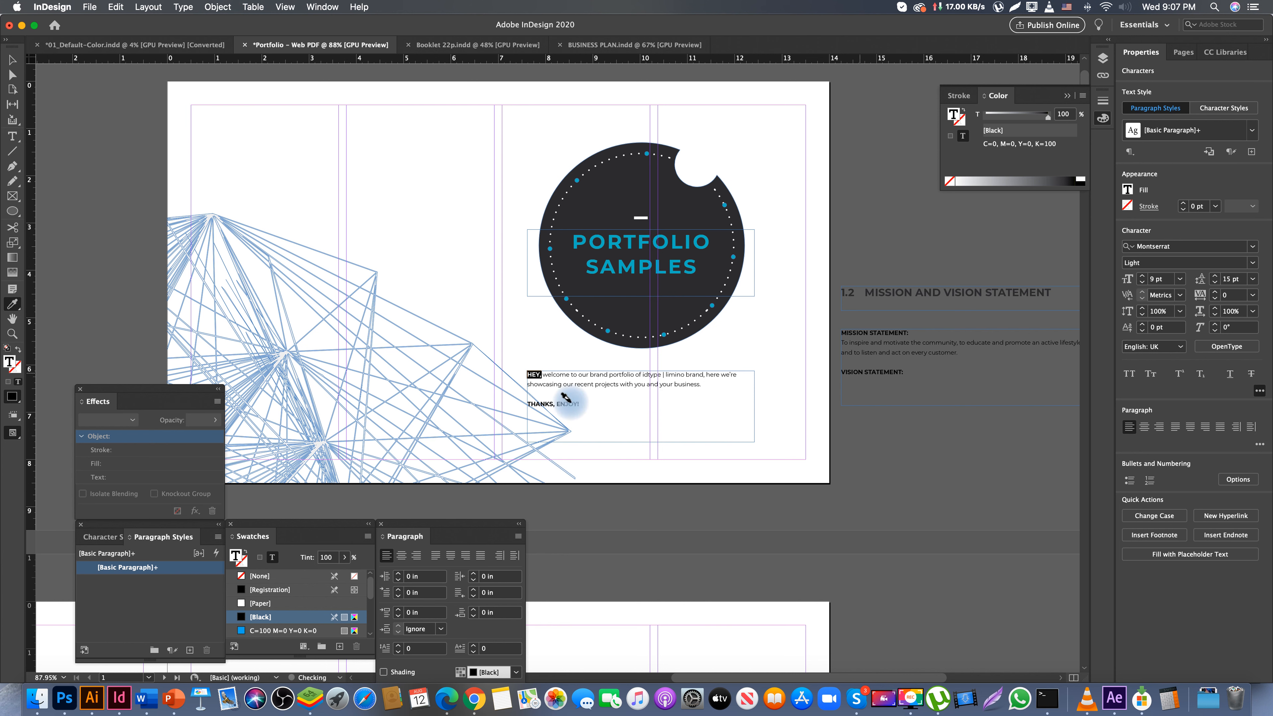
# - Put the greeting "HEY," on its own line and center-align the whole welcome text
pyautogui.press('v')
pyautogui.doubleClick(544, 374)
pyautogui.press('Return')
pyautogui.press('Escape')
pyautogui.click(638, 391)
pyautogui.click(731, 420)
pyautogui.press('super+shift+c')
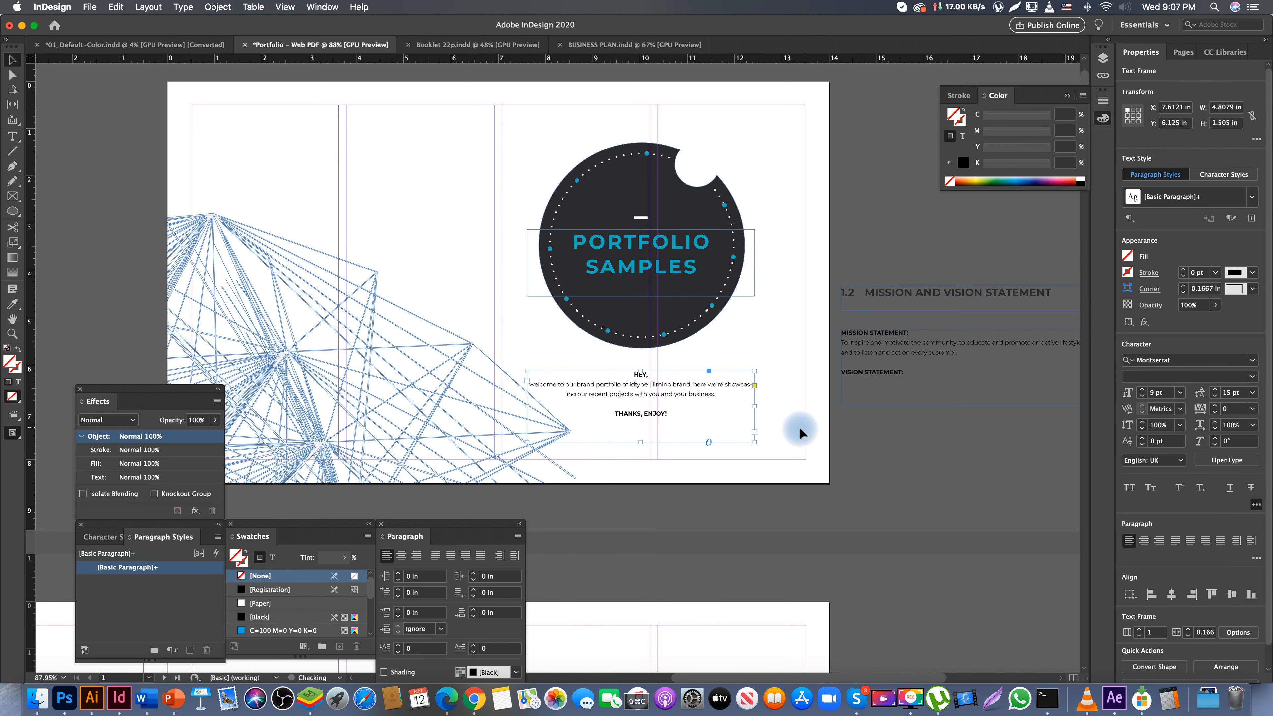
# - Move the welcome text frame slightly down to about Y 6.31 in and check the cover in preview mode
pyautogui.click(789, 414)
pyautogui.press('w')
pyautogui.moveTo(807, 412); pyautogui.dragTo(696, 410)
pyautogui.moveTo(543, 361); pyautogui.dragTo(618, 361)
pyautogui.moveTo(648, 364); pyautogui.dragTo(628, 322)
pyautogui.moveTo(547, 305); pyautogui.dragTo(712, 271)
pyautogui.moveTo(679, 358); pyautogui.dragTo(662, 415)
pyautogui.moveTo(763, 291); pyautogui.dragTo(550, 323)
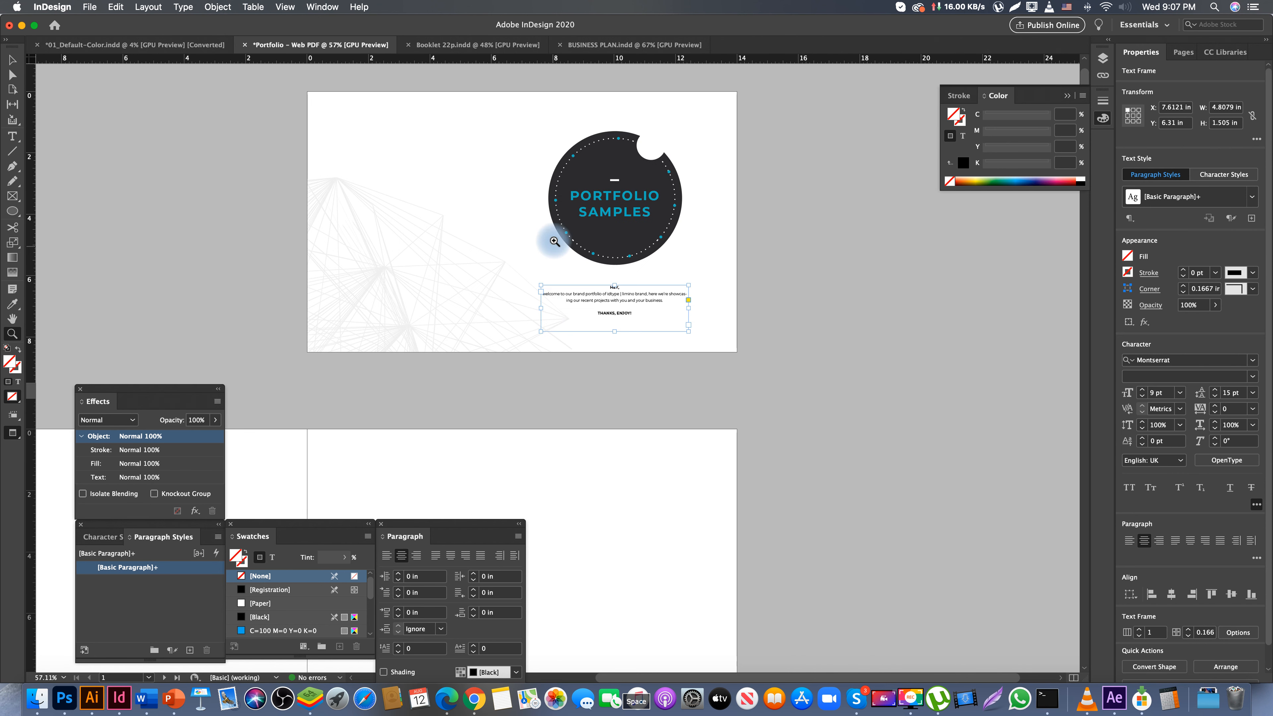
pyautogui.moveTo(577, 240); pyautogui.dragTo(597, 262)
pyautogui.moveTo(563, 311); pyautogui.dragTo(566, 249)
# - Copy the "TABLE OF CONTENTS" title from Booklet 22p.indd to Portfolio page 2, aligning its right edge with the first column's
pyautogui.press('z')
pyautogui.moveTo(401, 271); pyautogui.dragTo(520, 305)
pyautogui.press('v')
pyautogui.click(526, 285)
pyautogui.press('w')
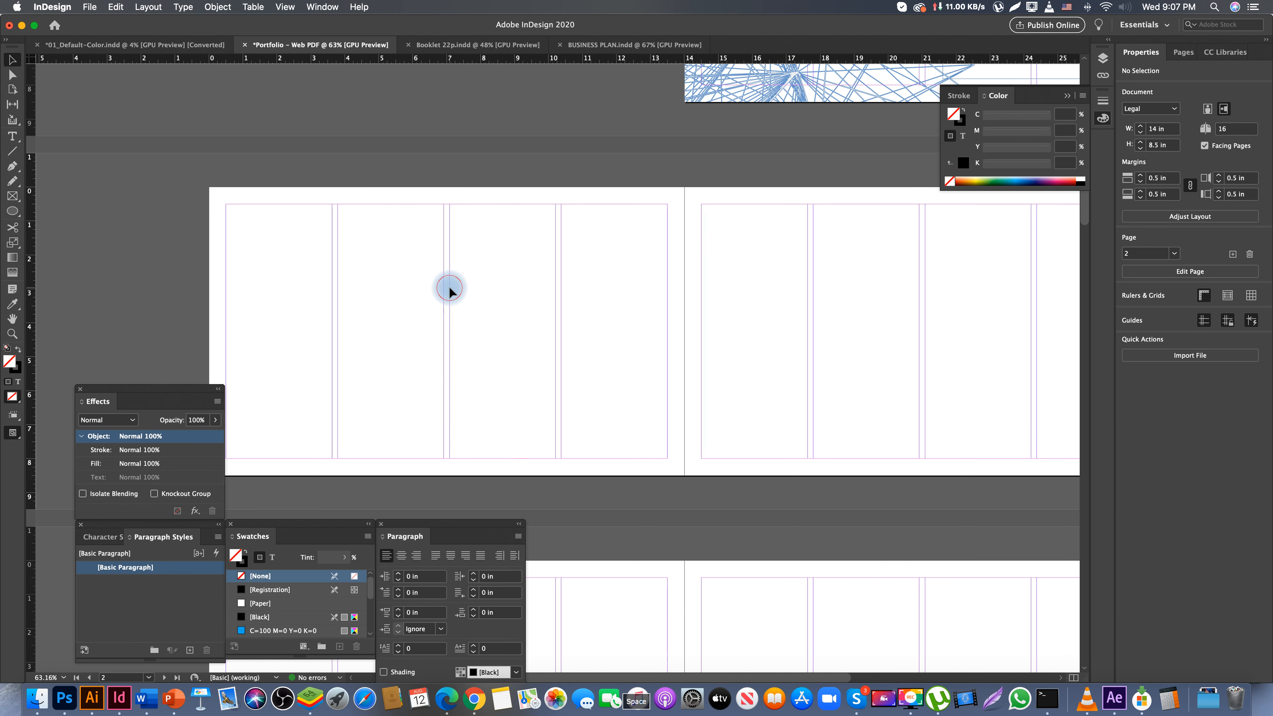
pyautogui.click(481, 44)
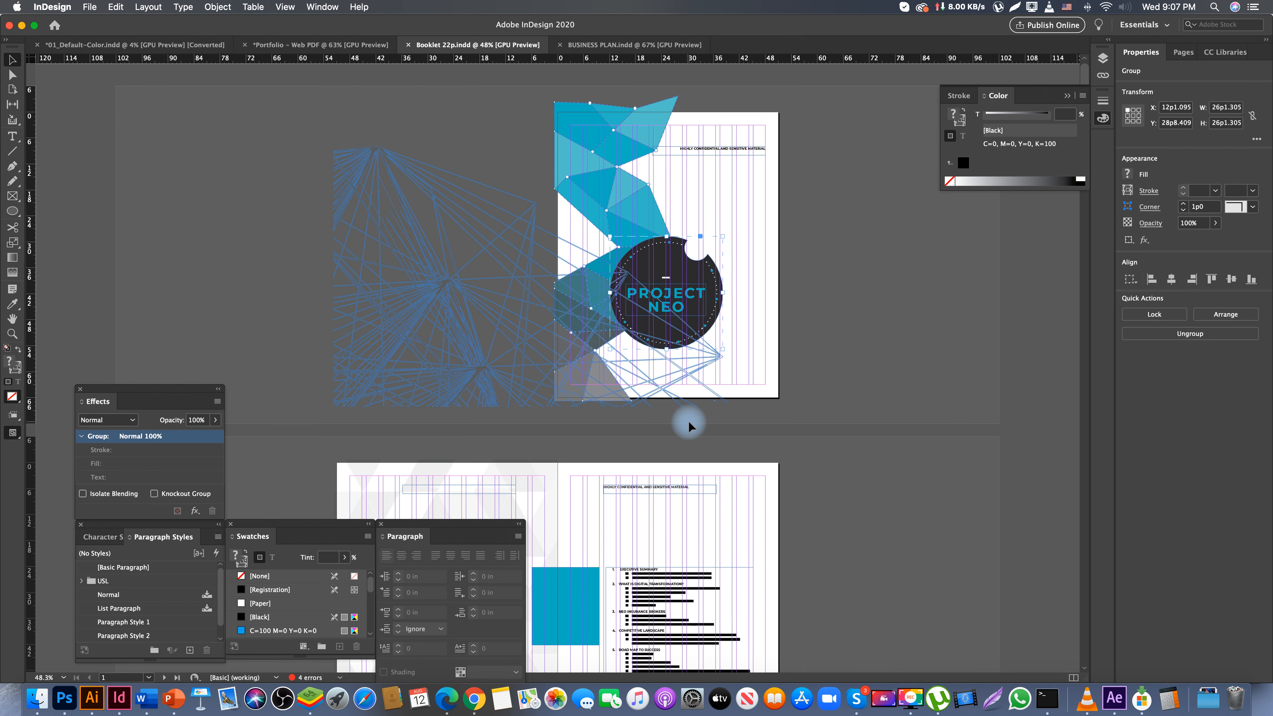
pyautogui.scroll(-5, 685, 420)
pyautogui.scroll(-2, 690, 425)
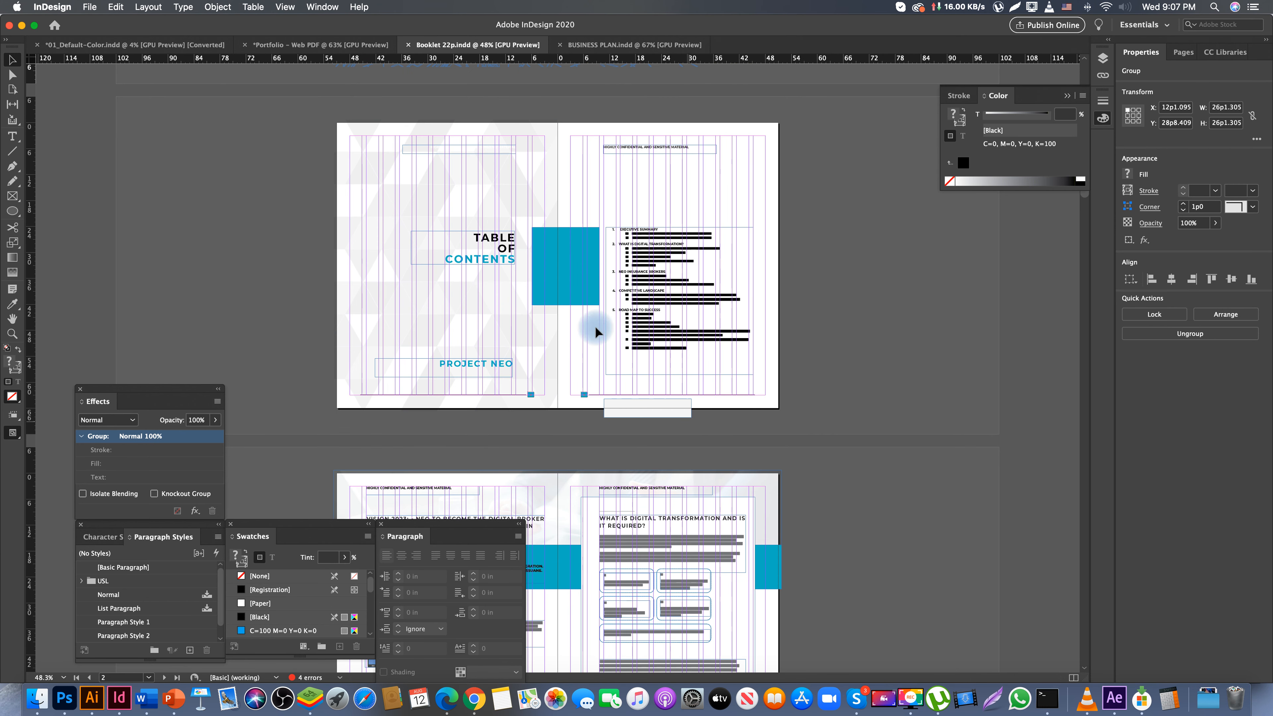
pyautogui.click(473, 264)
pyautogui.click(473, 264)
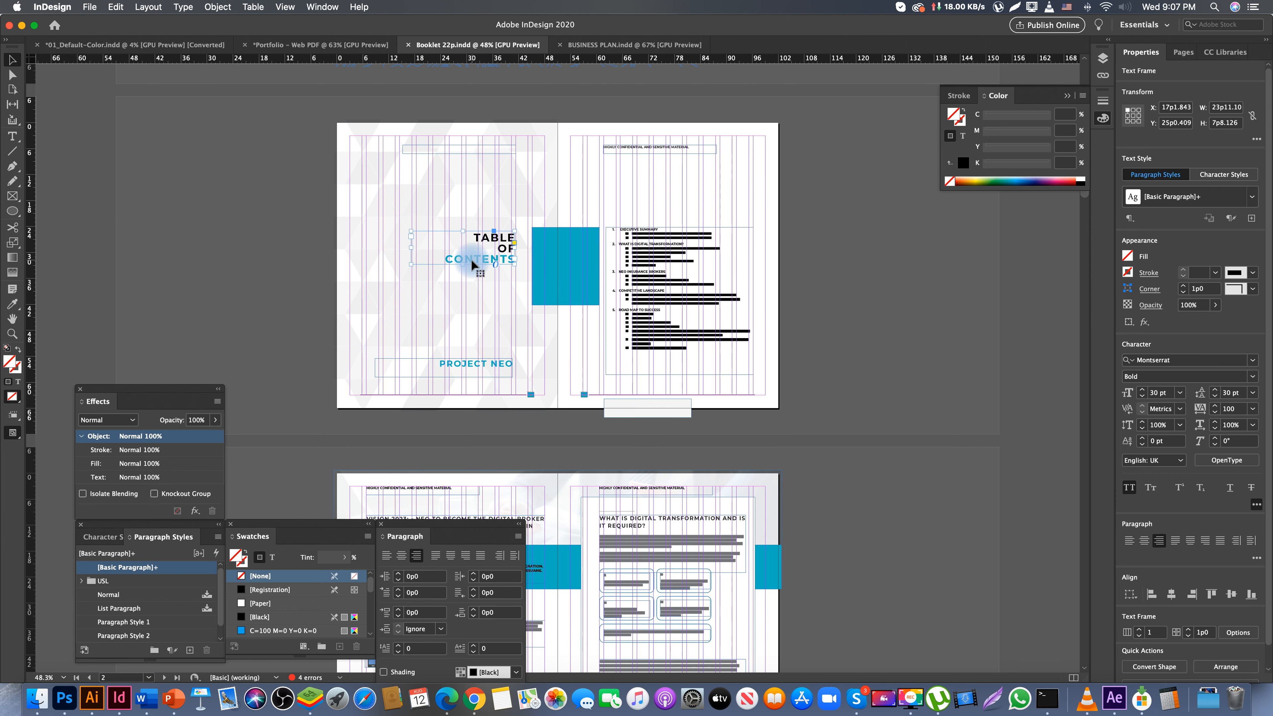
pyautogui.click(311, 45)
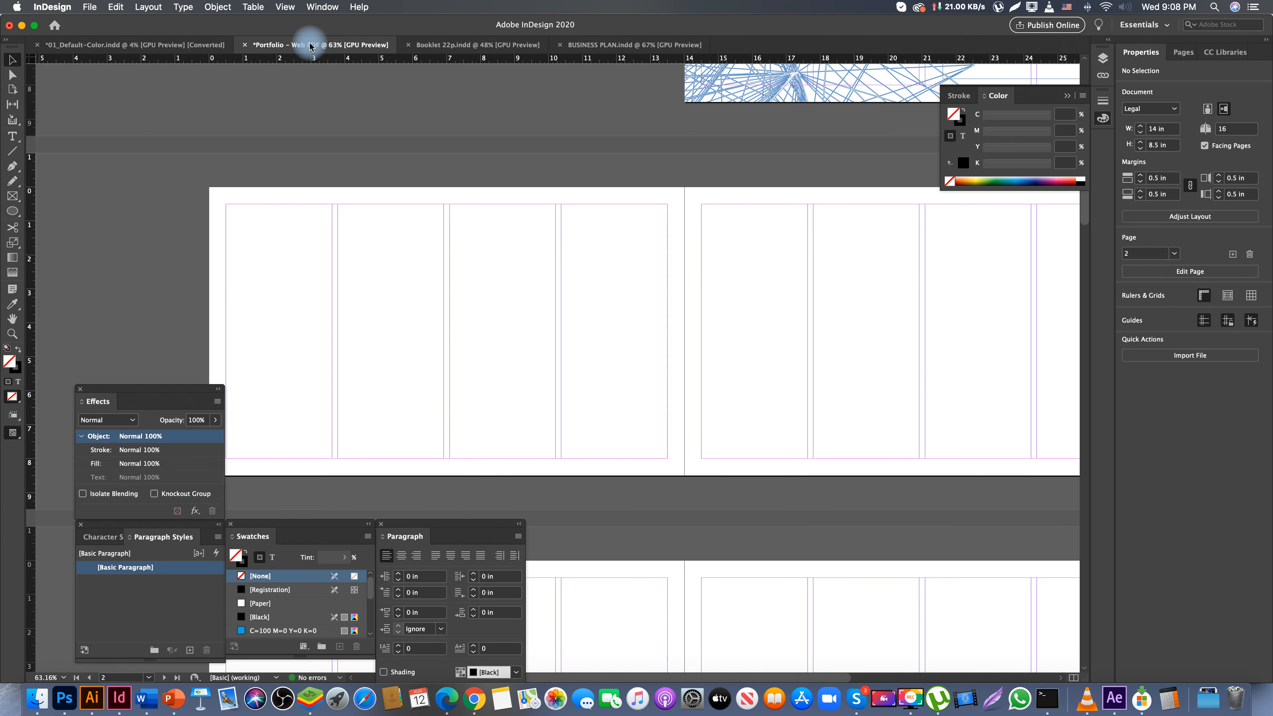
pyautogui.press('super+v')
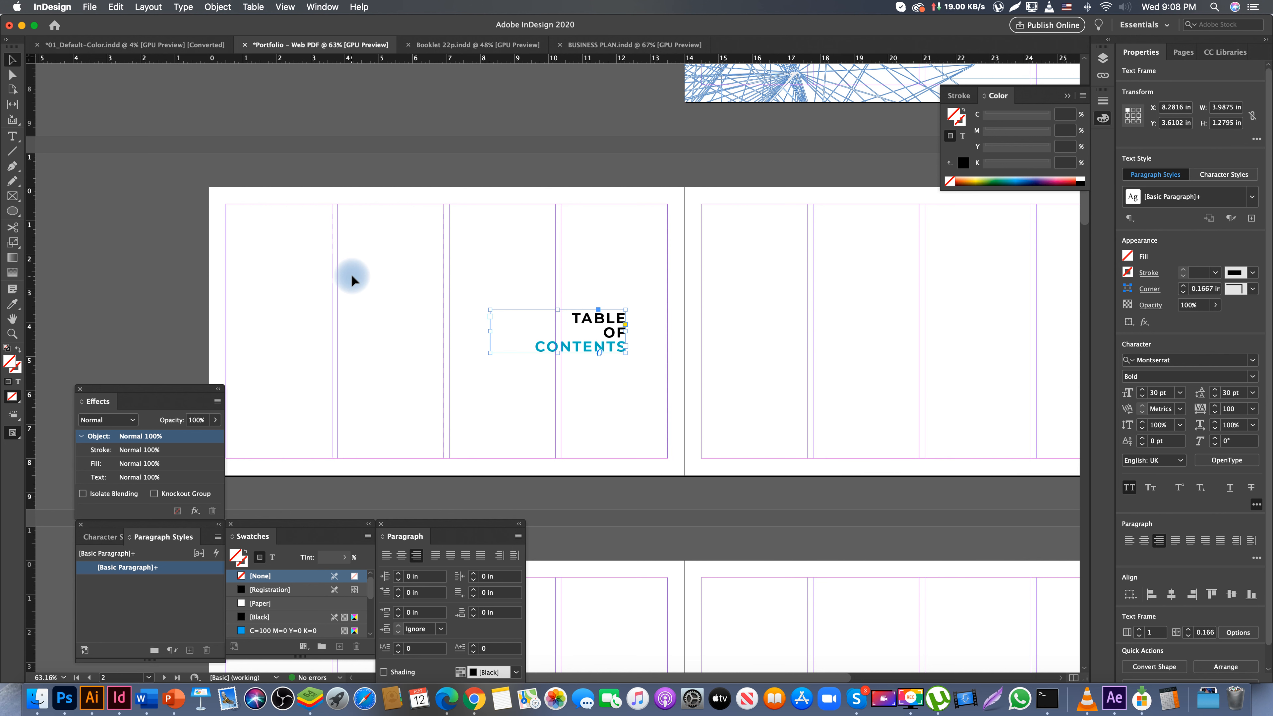
pyautogui.moveTo(614, 332); pyautogui.dragTo(321, 272)
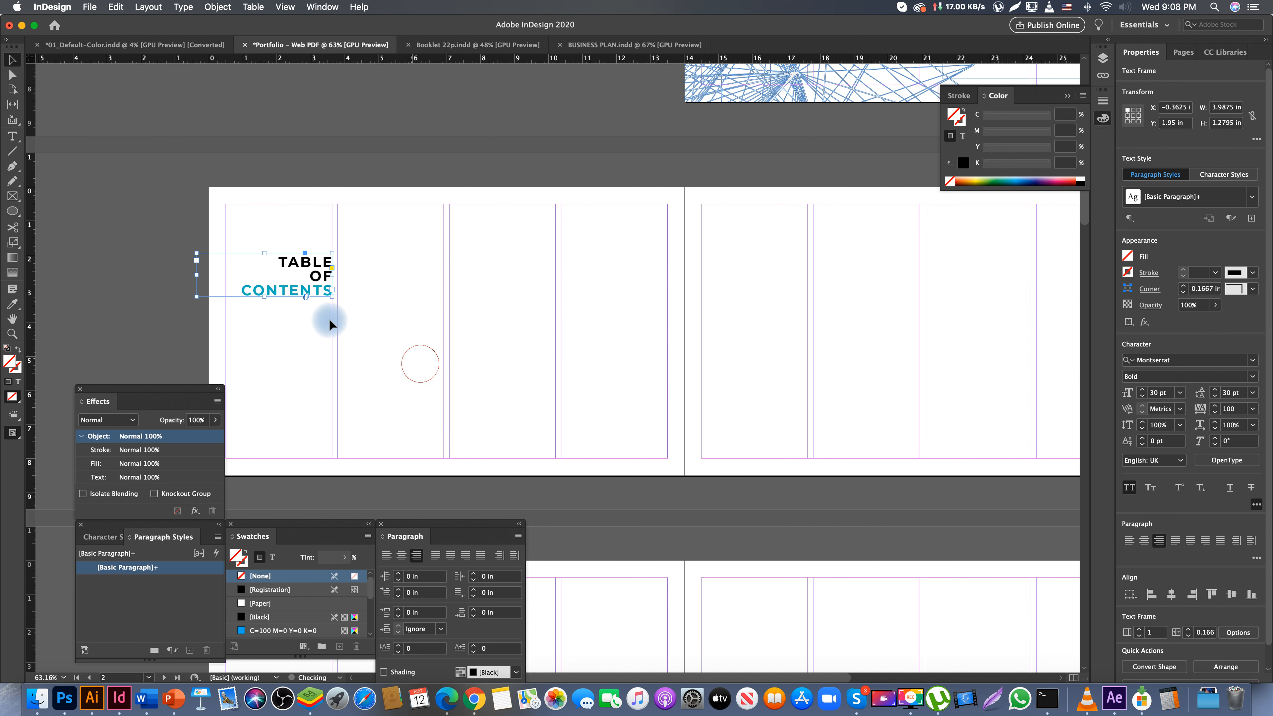
# - Replace the word "CONTENTS" in the page 2 title with "PROJECTS" and preview the page
pyautogui.doubleClick(310, 291)
pyautogui.doubleClick(311, 290)
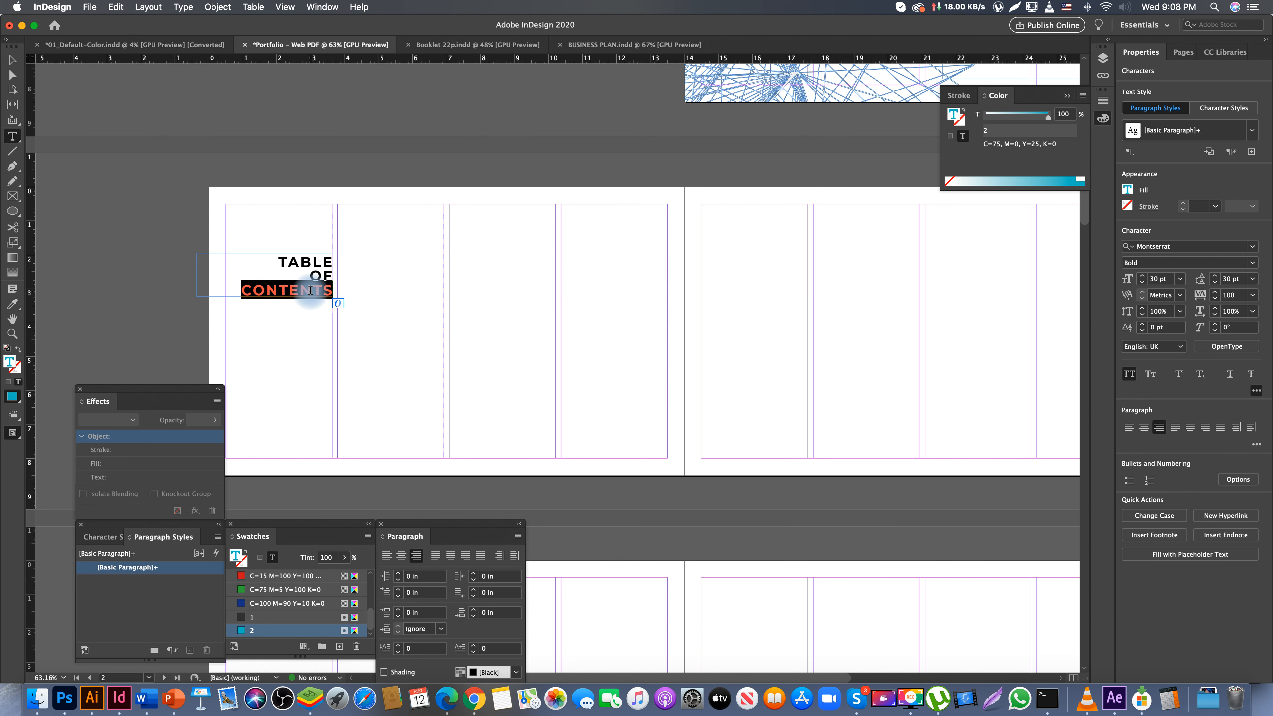
pyautogui.write('PROJECTS')
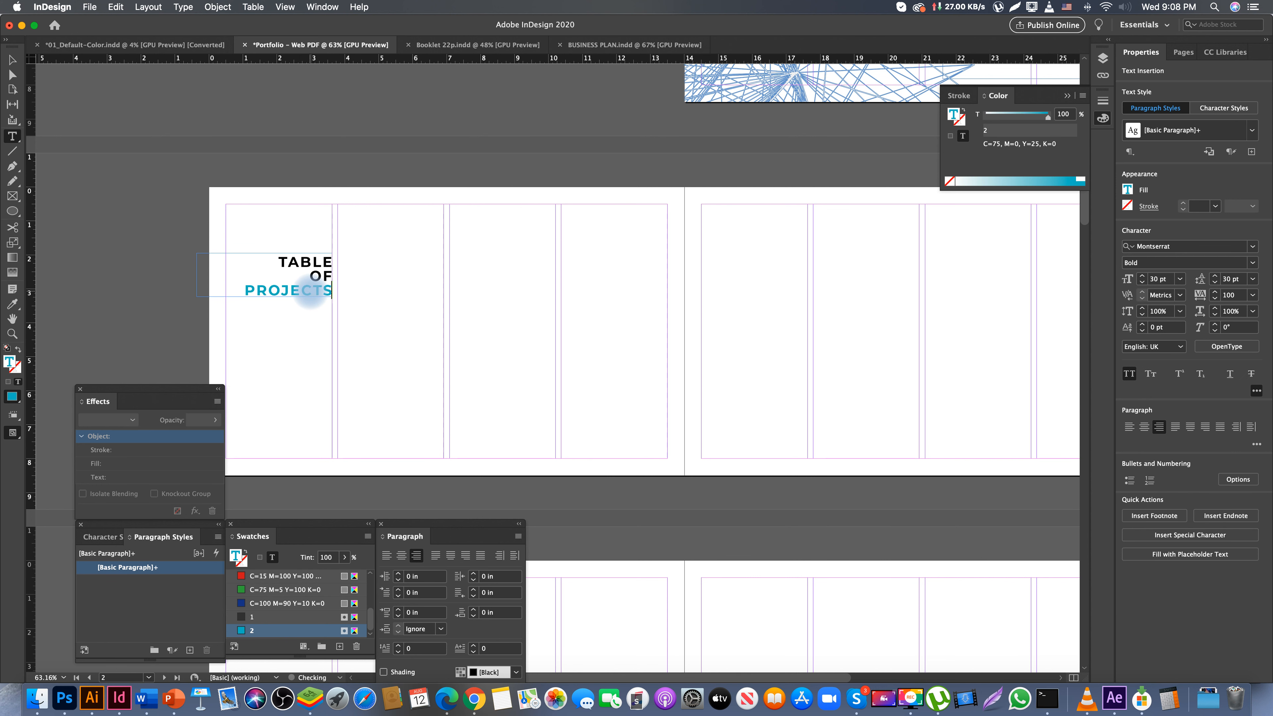
pyautogui.press('Escape')
pyautogui.hscroll(2, 381, 301)
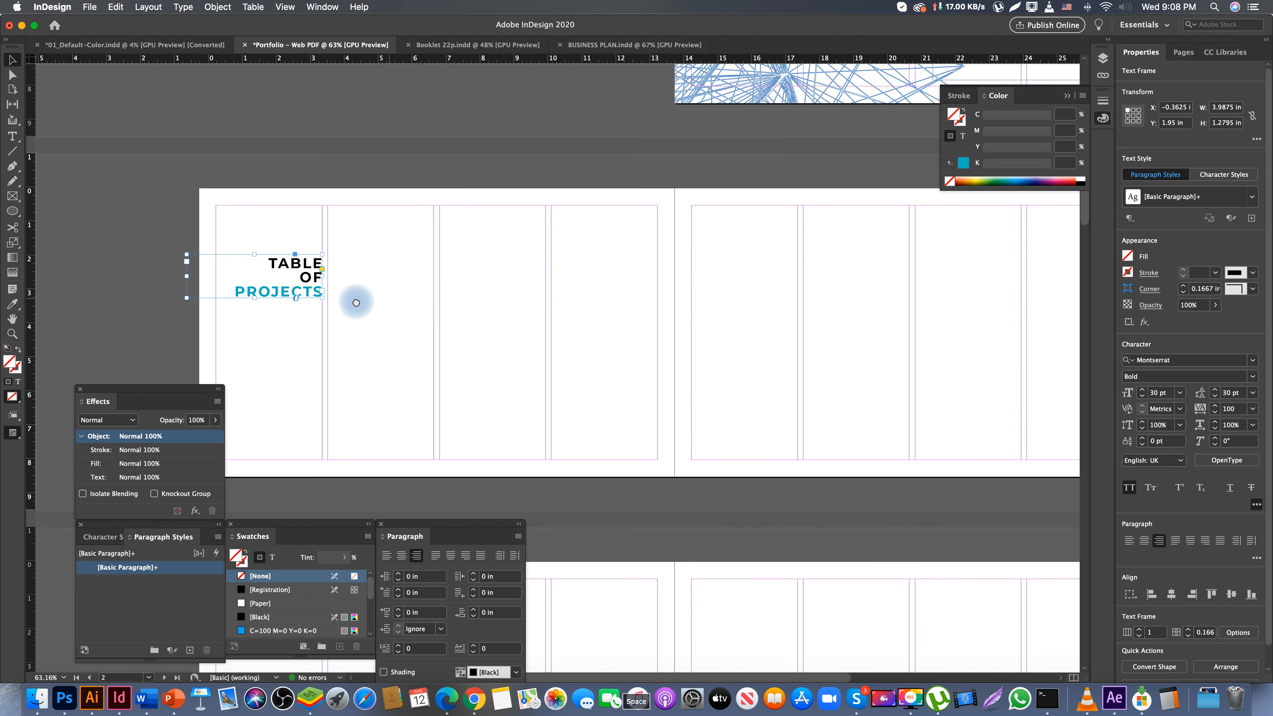
pyautogui.click(331, 270)
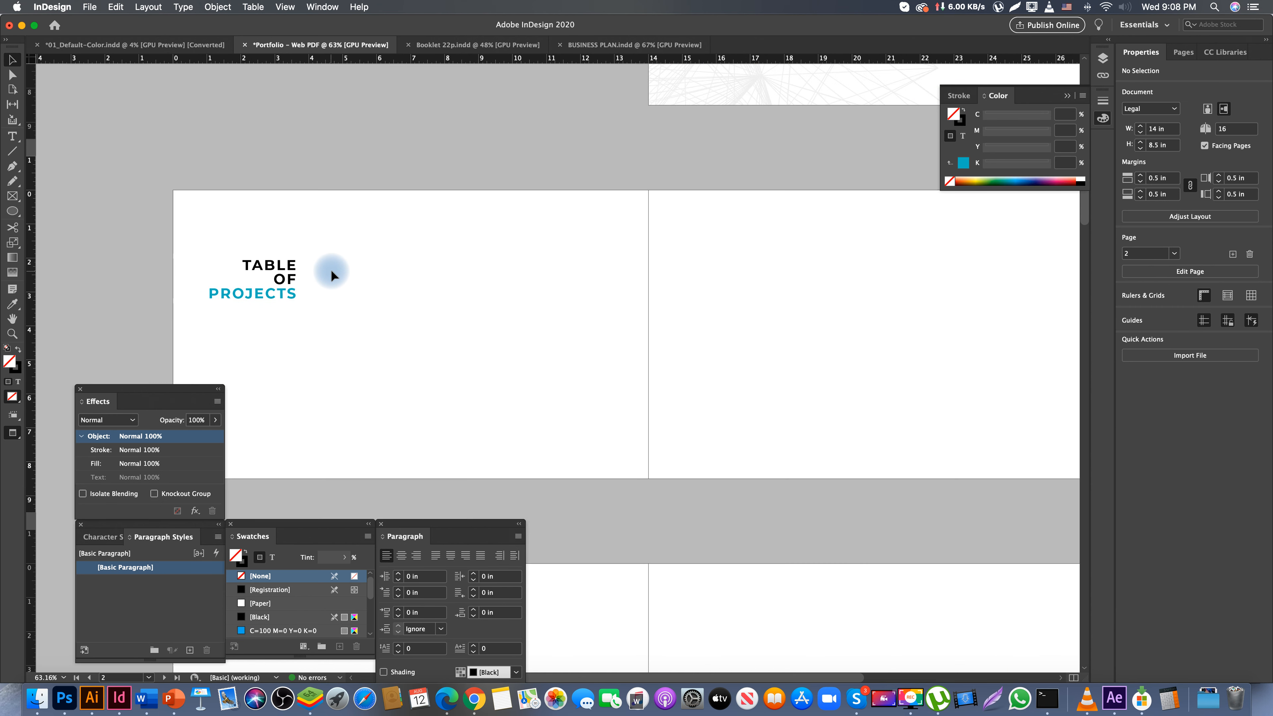
# - Draw a rectangle about 1.83 by 0.51 in beside the word "TABLE" and fill it with an 11% black tint, no stroke
pyautogui.press('z')
pyautogui.moveTo(265, 257); pyautogui.dragTo(362, 274)
pyautogui.press('m')
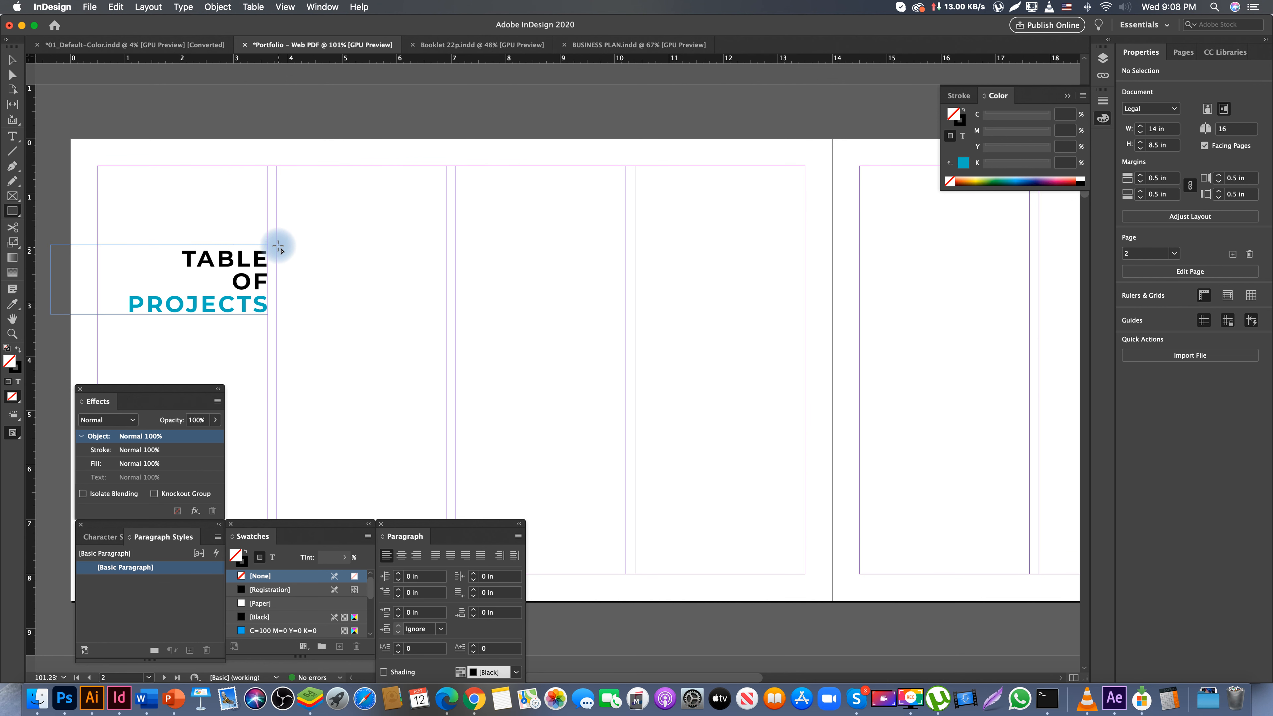
pyautogui.moveTo(277, 245); pyautogui.dragTo(377, 273)
pyautogui.press('v')
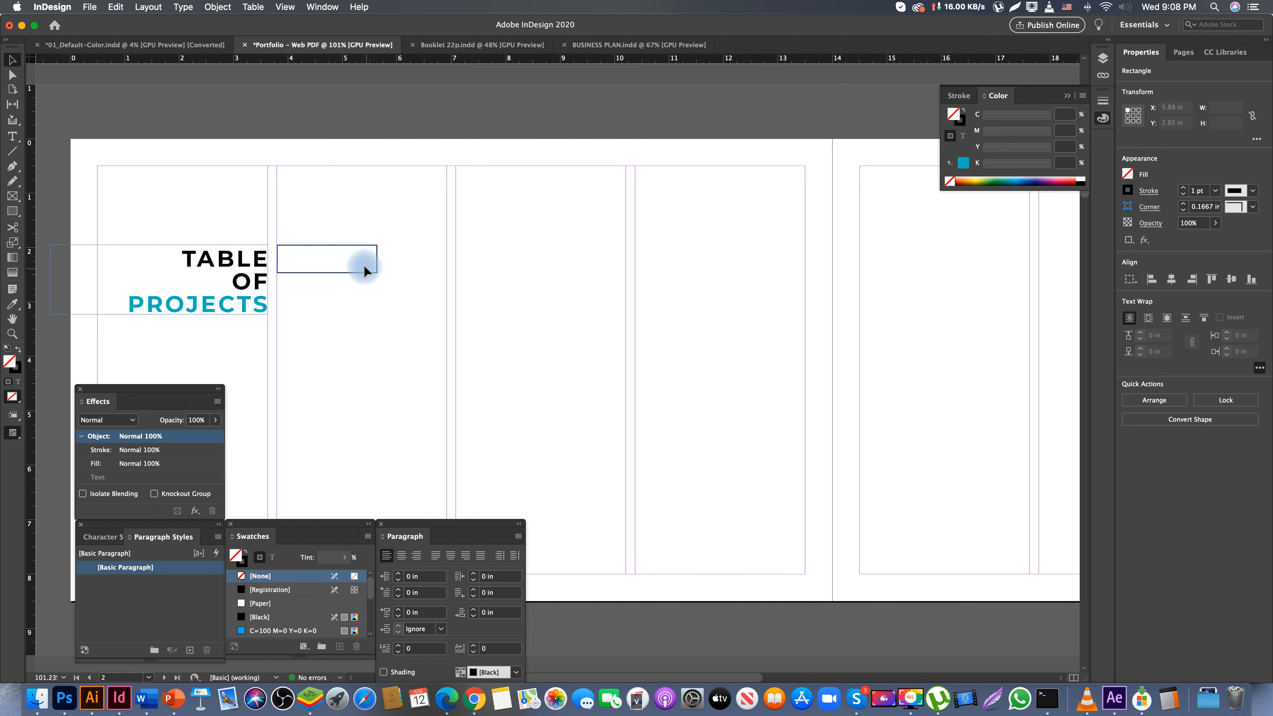
pyautogui.hotkey('shift', 'x')
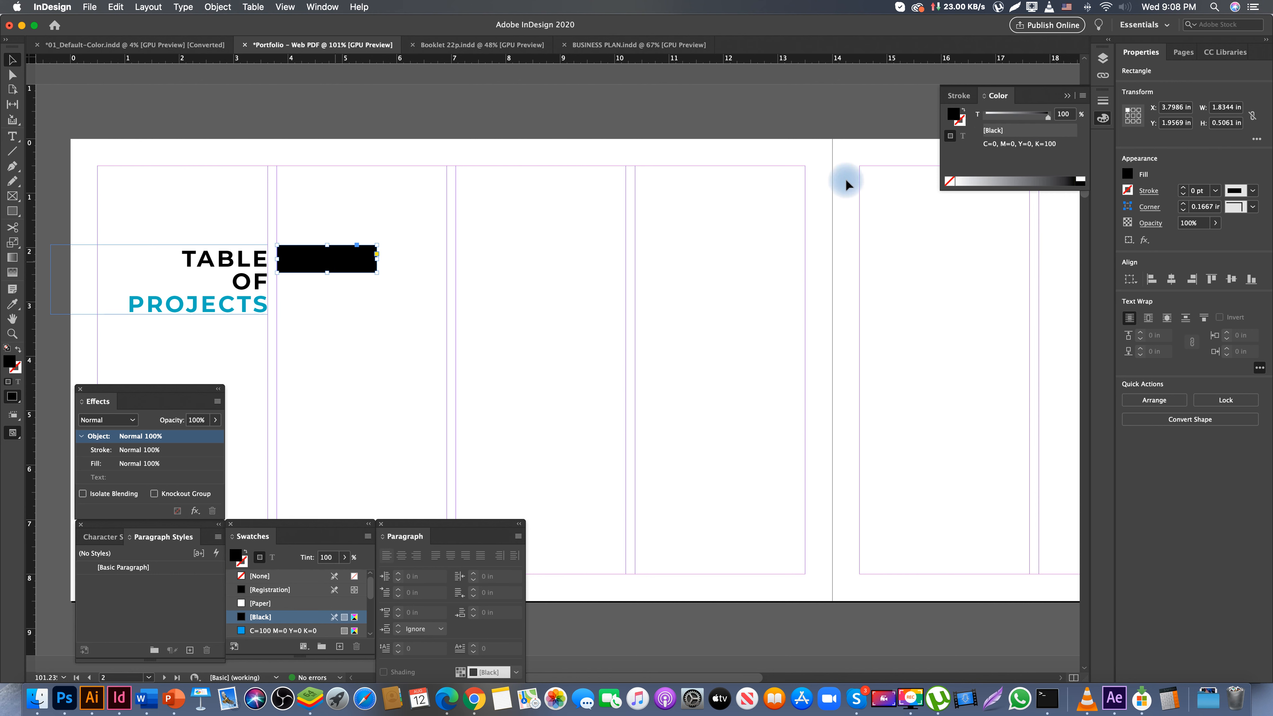
pyautogui.click(987, 116)
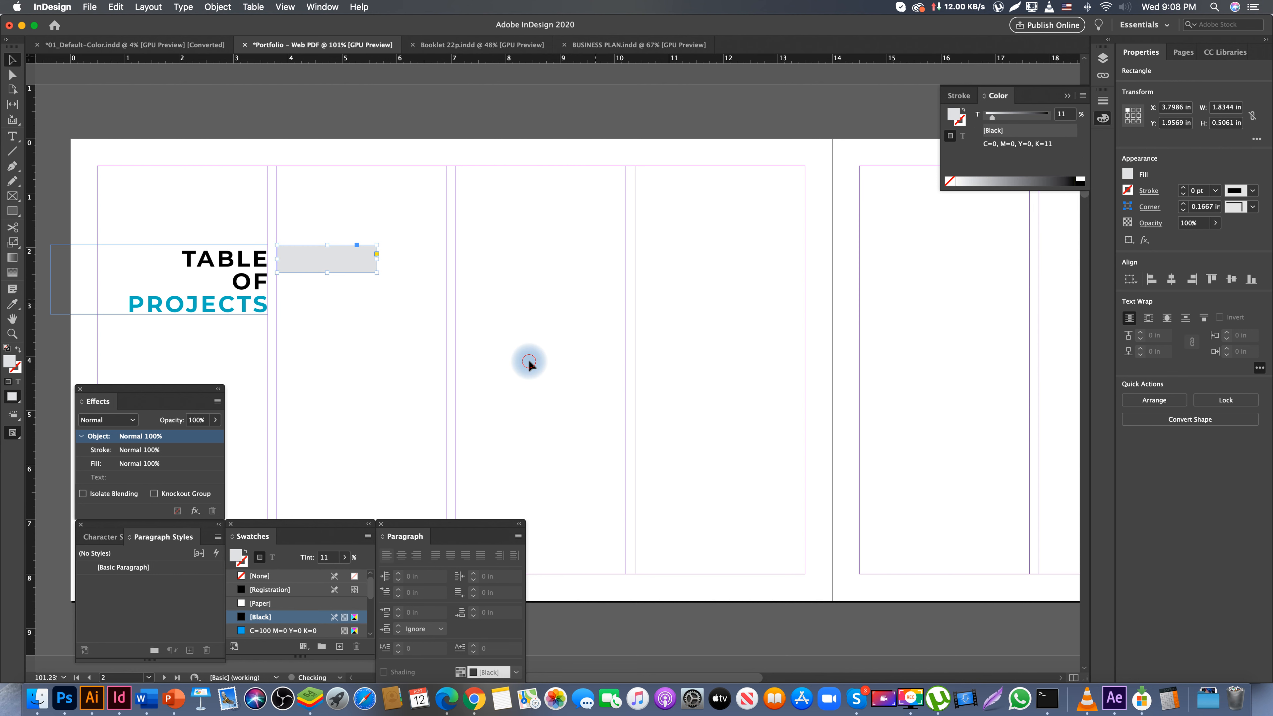
pyautogui.click(530, 347)
# - Place a left-aligned copy of the cover's welcome text under the grey rectangle on page 2, narrowed to the rectangle's width
pyautogui.scroll(-6, 538, 325)
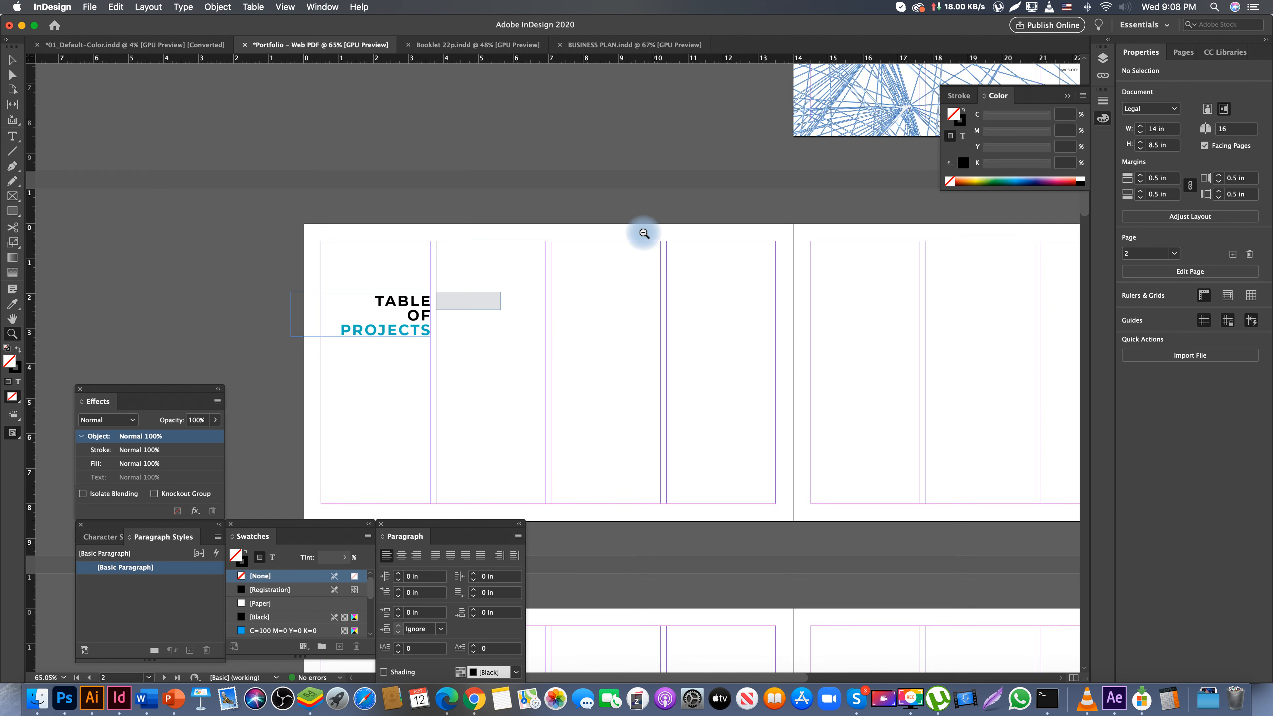
pyautogui.press('v')
pyautogui.moveTo(421, 313); pyautogui.dragTo(388, 390)
pyautogui.click(1129, 541)
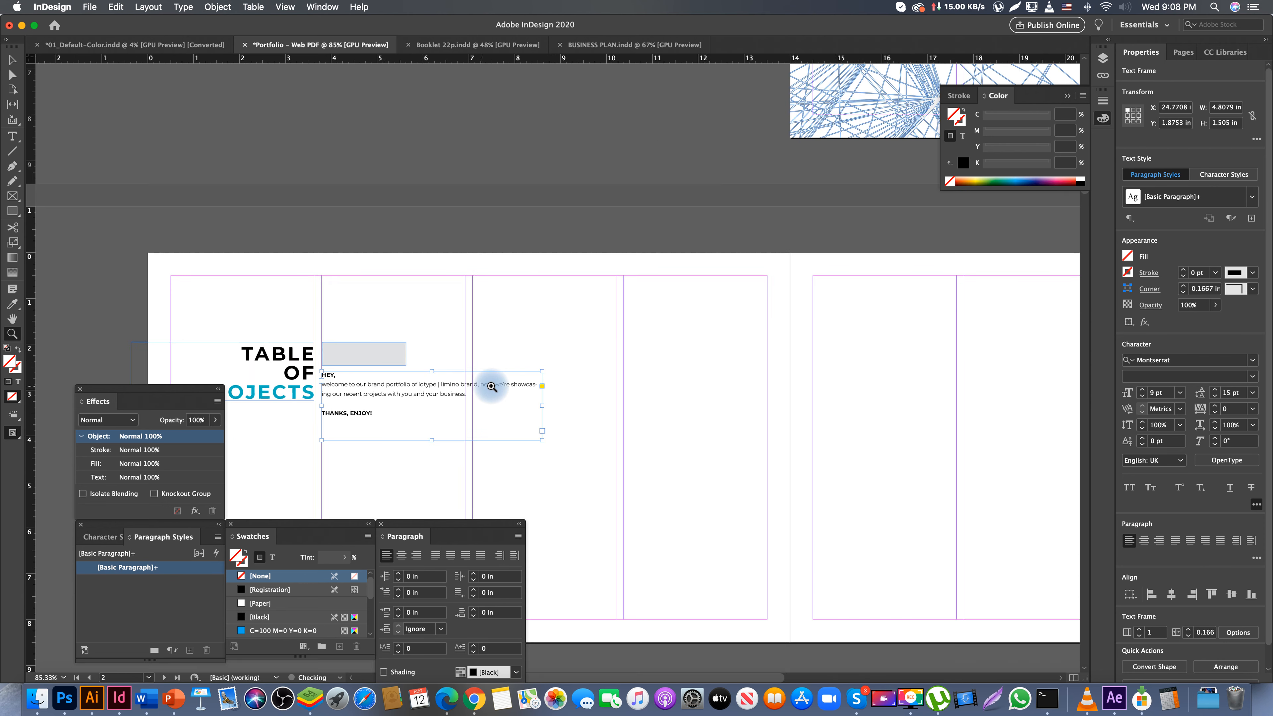
pyautogui.scroll(5, 484, 381)
pyautogui.moveTo(583, 411); pyautogui.dragTo(416, 404)
# - Delete "here we're showcasing our recent projects with you and your business." from the copied text under the grey rectangle
pyautogui.doubleClick(357, 385)
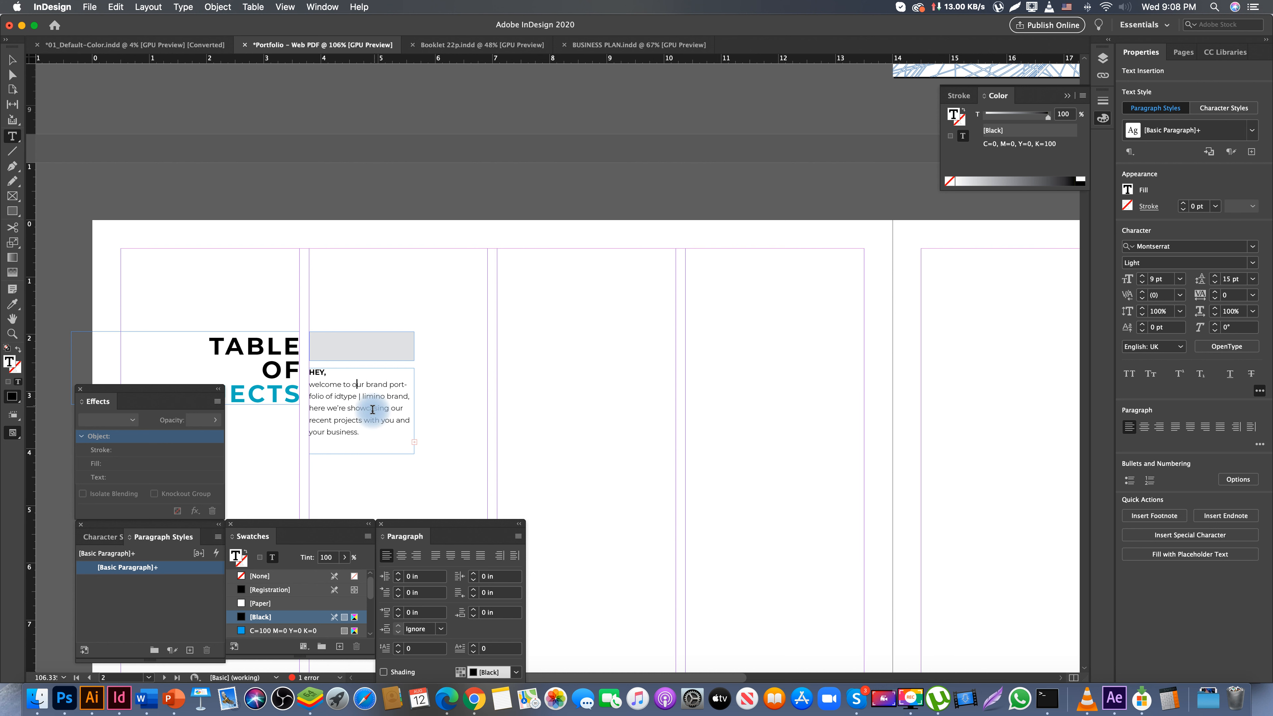
pyautogui.moveTo(310, 409); pyautogui.dragTo(378, 434)
pyautogui.press('BackSpace')
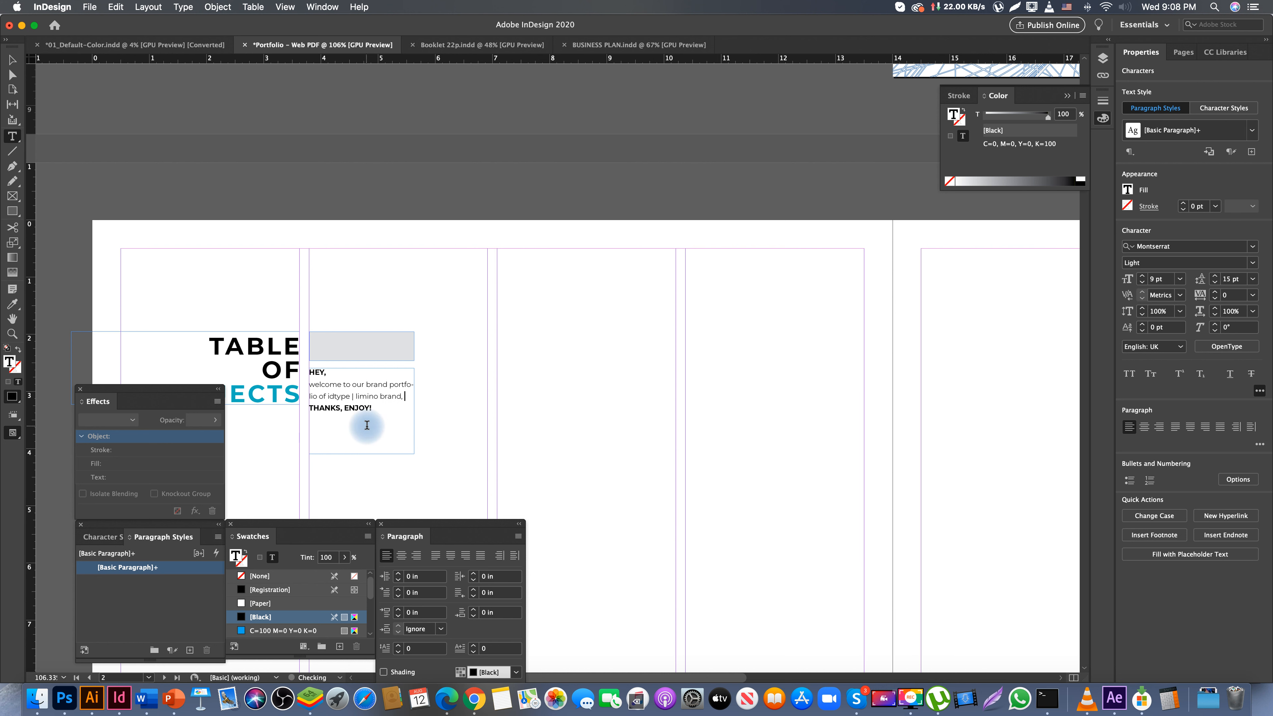
pyautogui.click(372, 407)
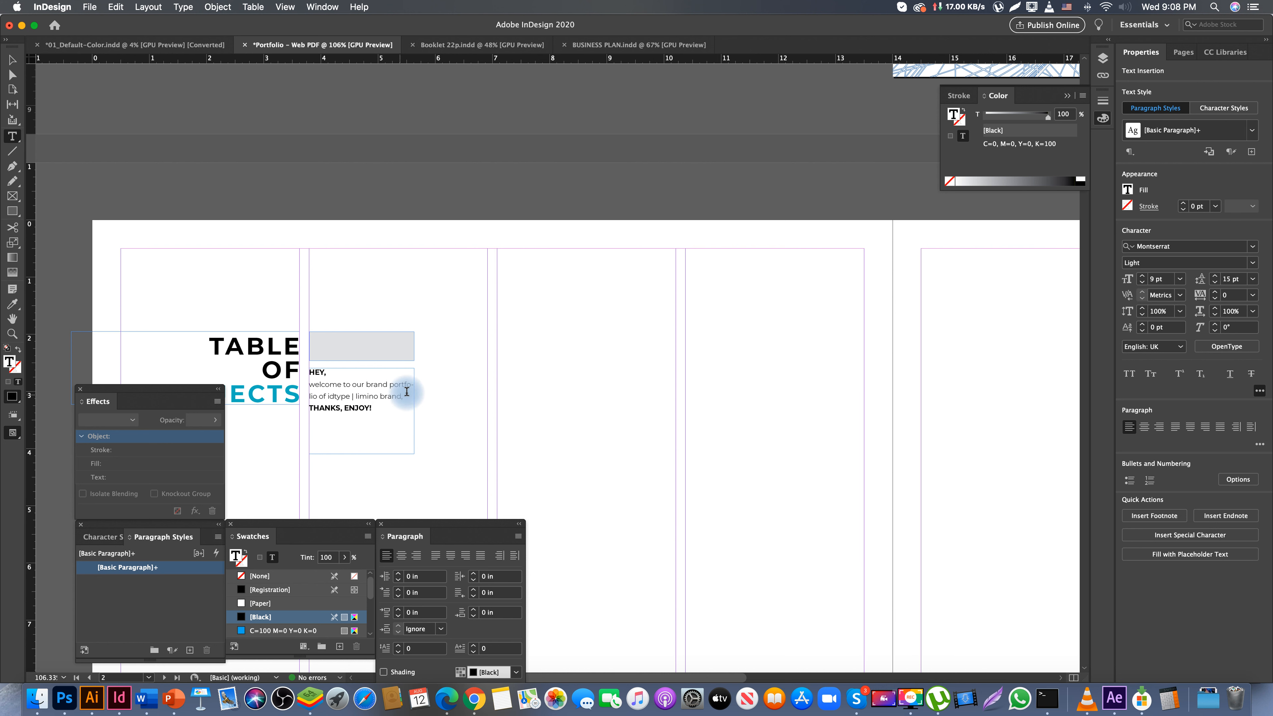
# - Shorten the text frame under the grey rectangle on page 2 to about 0.82 in high
pyautogui.press('Escape')
pyautogui.moveTo(360, 428); pyautogui.dragTo(360, 415)
pyautogui.click(378, 396)
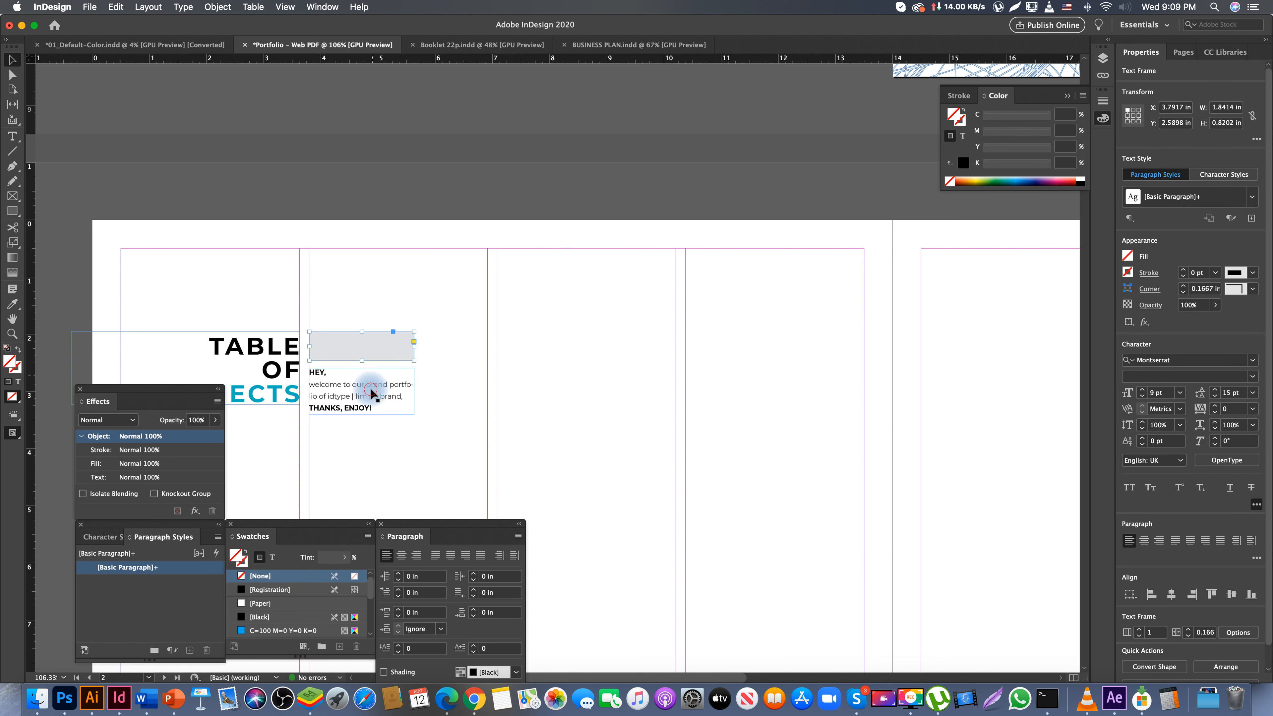
# - Shorten the body line under "HEY," to read "portfolio of idtype | limino brand," and select the "HEY" heading
pyautogui.doubleClick(359, 396)
pyautogui.click(387, 384)
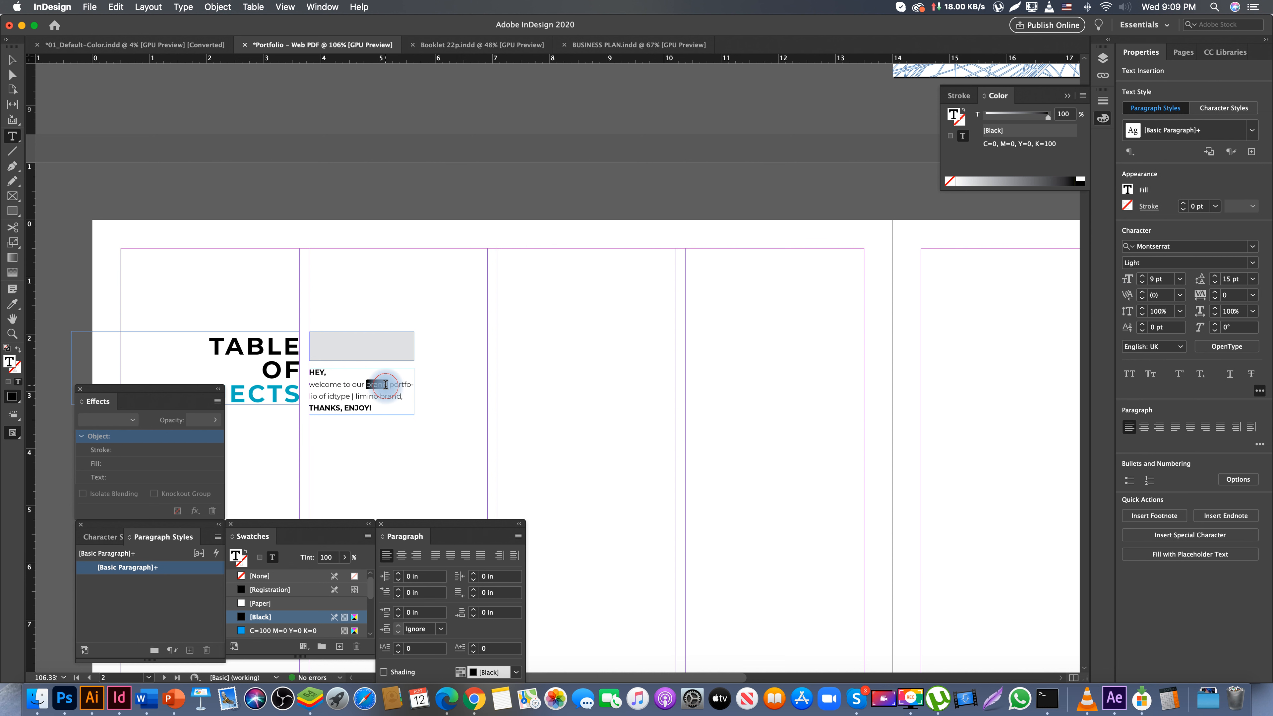
pyautogui.tripleClick(387, 385)
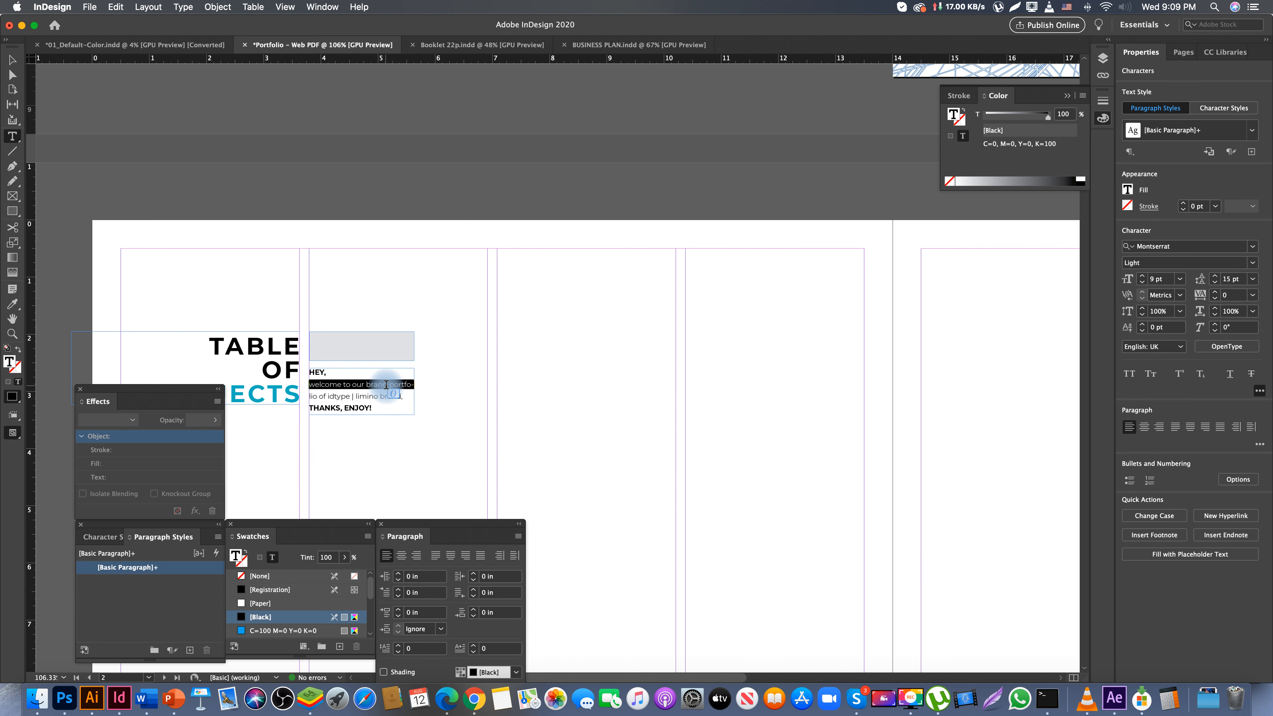
pyautogui.press('BackSpace')
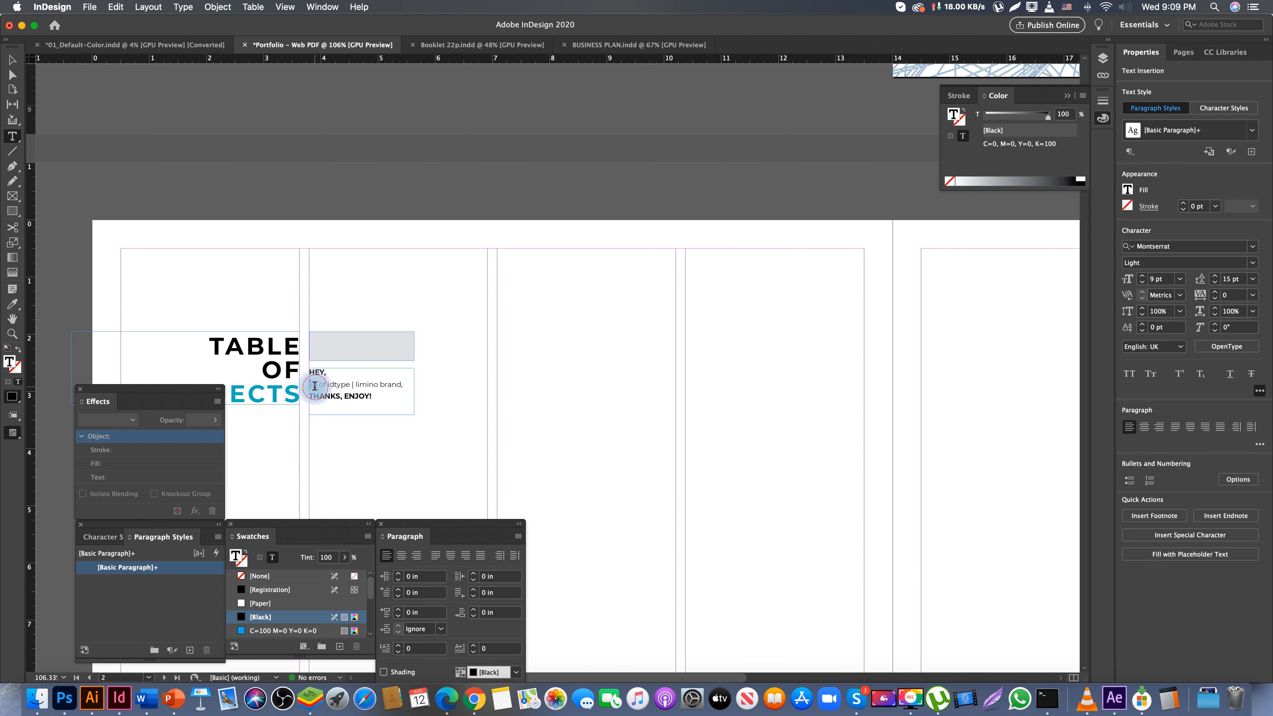
pyautogui.moveTo(327, 385); pyautogui.dragTo(311, 384)
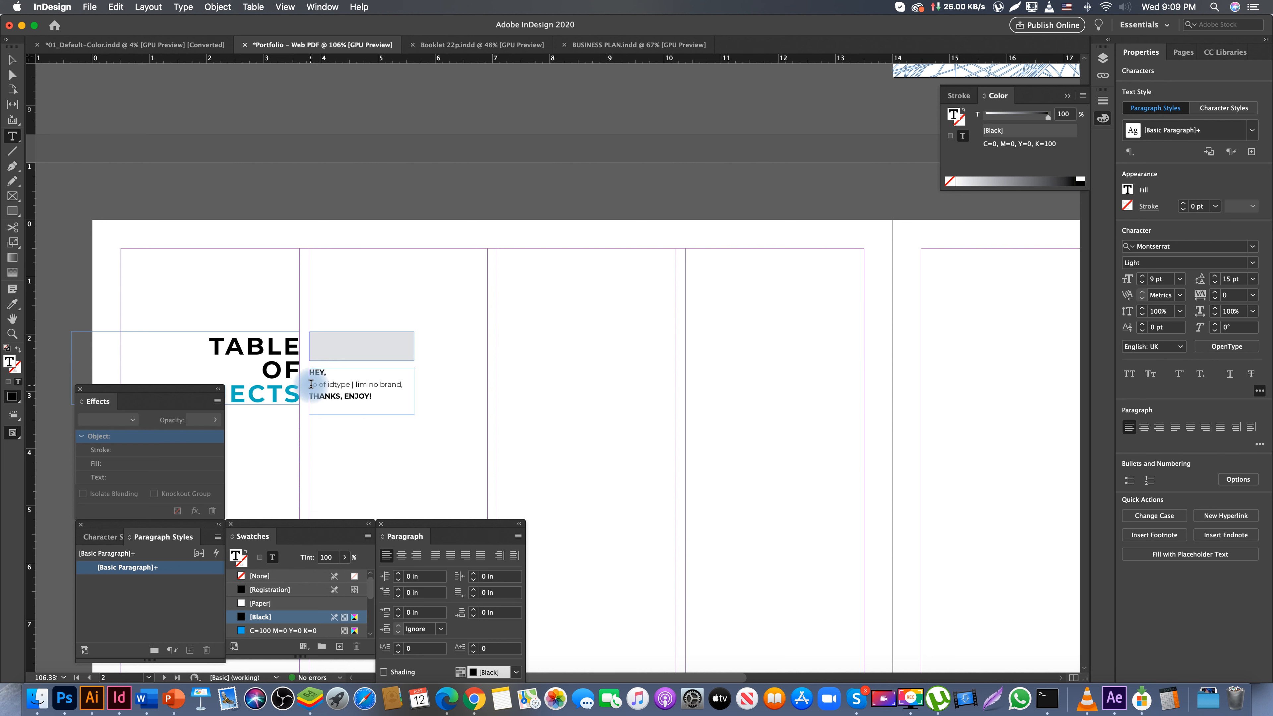
pyautogui.click(310, 401)
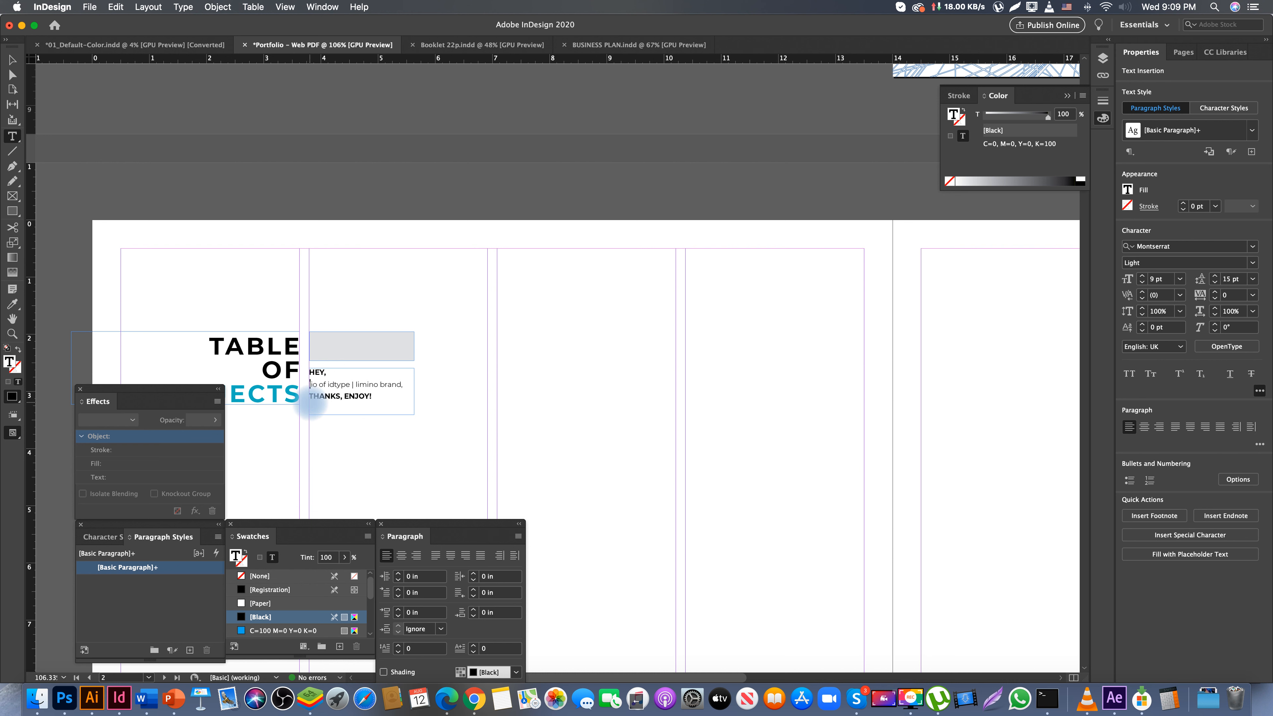
pyautogui.write('portfo')
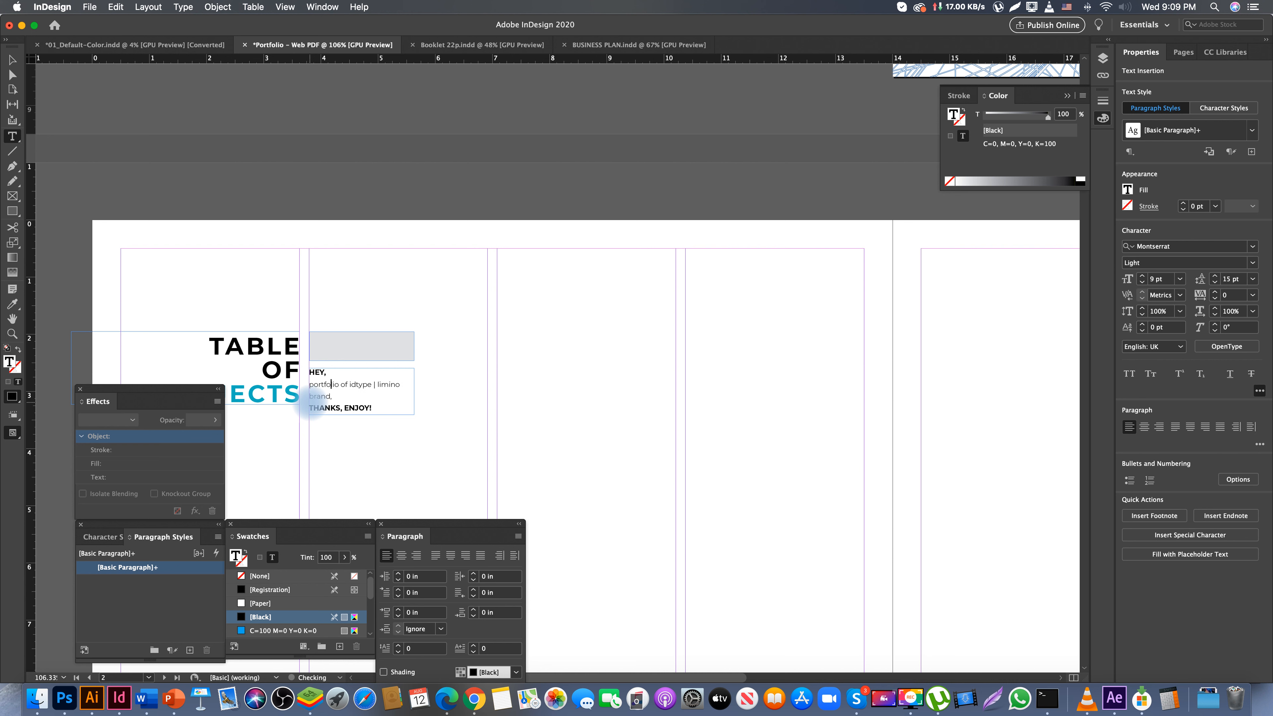
pyautogui.doubleClick(317, 372)
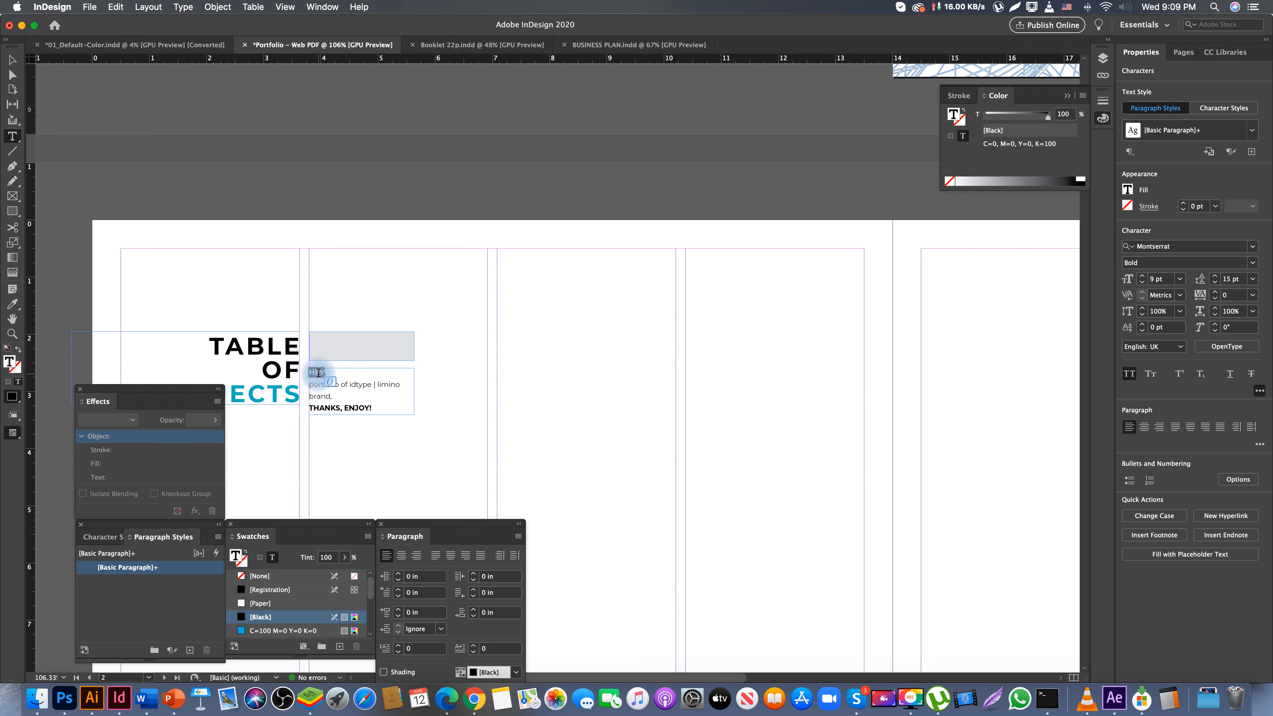
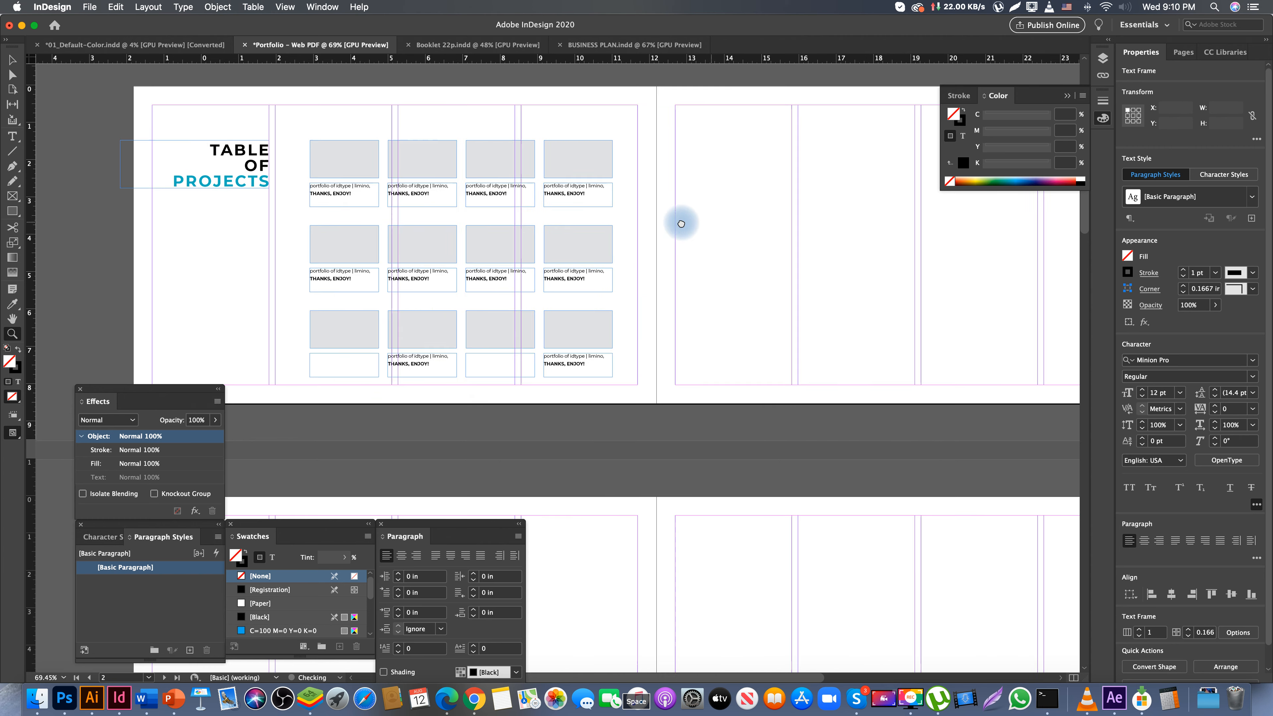
# - Preview the page 2–3 spread and the cover above it without guides
pyautogui.press('w')
pyautogui.press('v')
pyautogui.press('space')
pyautogui.moveTo(645, 276); pyautogui.dragTo(610, 278)
pyautogui.moveTo(502, 196); pyautogui.dragTo(531, 250)
pyautogui.press('z')
pyautogui.keyDown('alt'); pyautogui.click(613, 202); pyautogui.keyUp('alt')
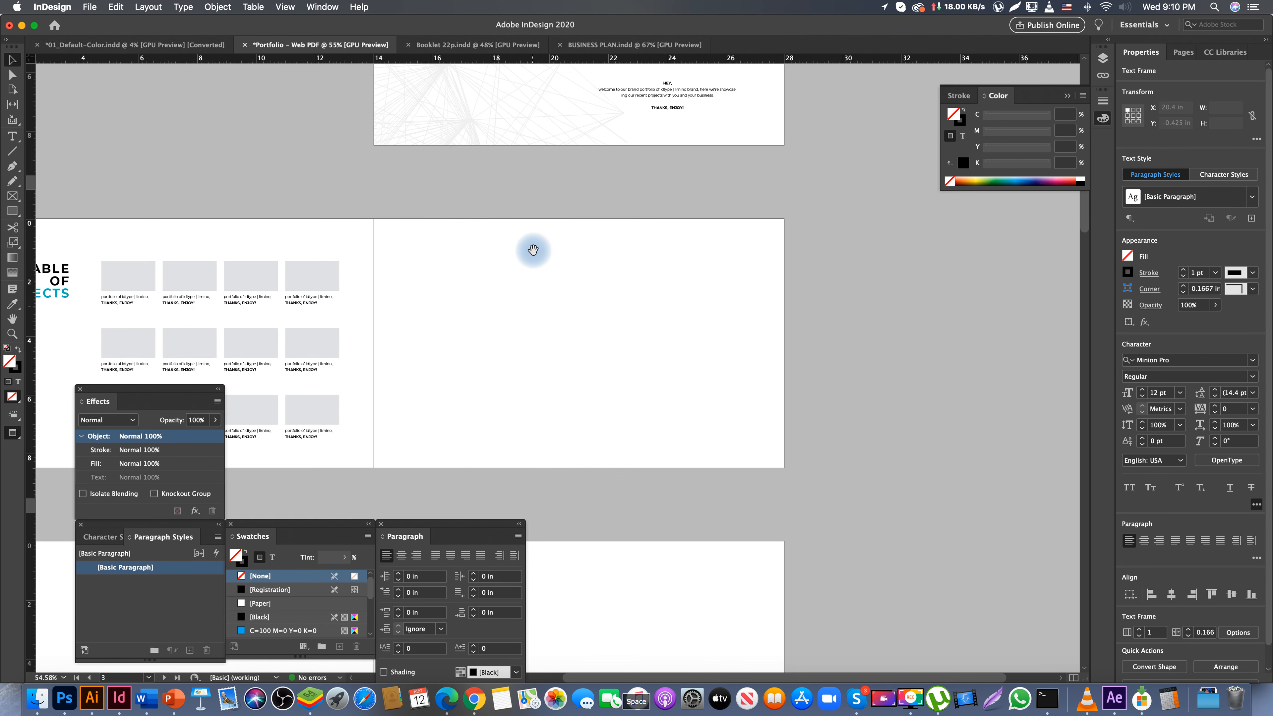
# - Paste a copy of the cover's line artwork in place on the right-hand page of A-Master
pyautogui.press('w')
pyautogui.click(440, 176)
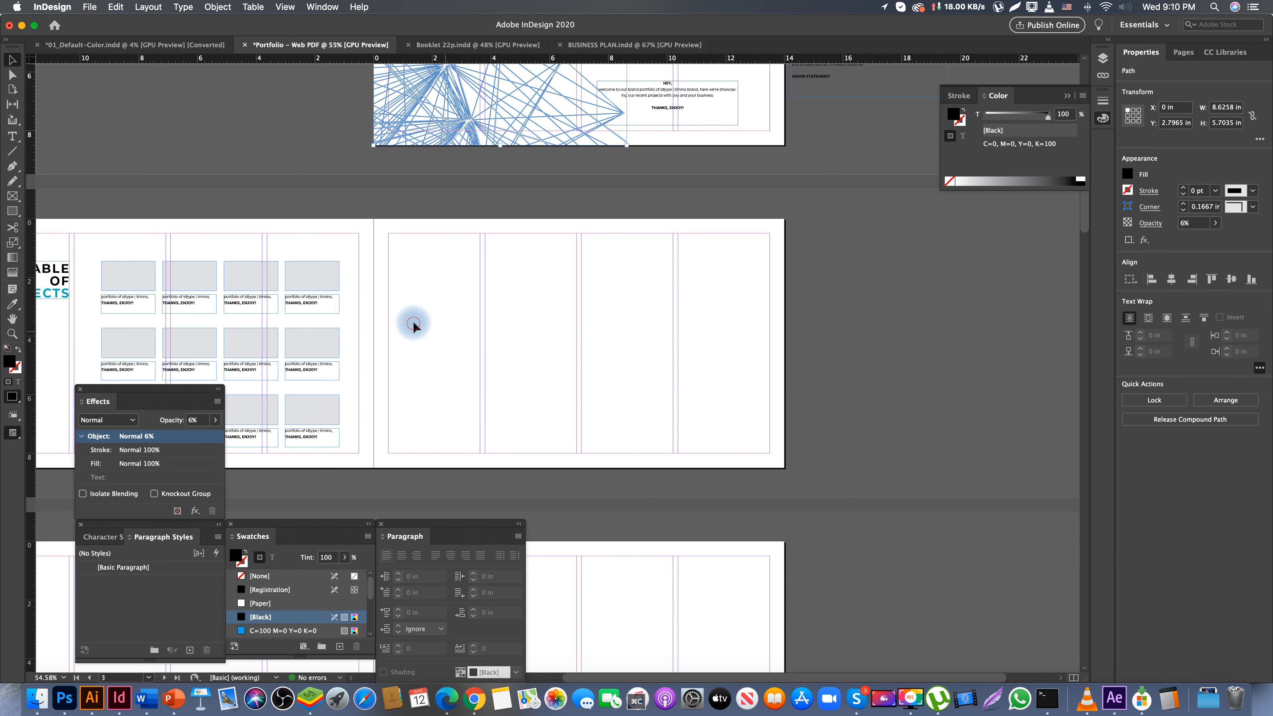
pyautogui.click(1184, 51)
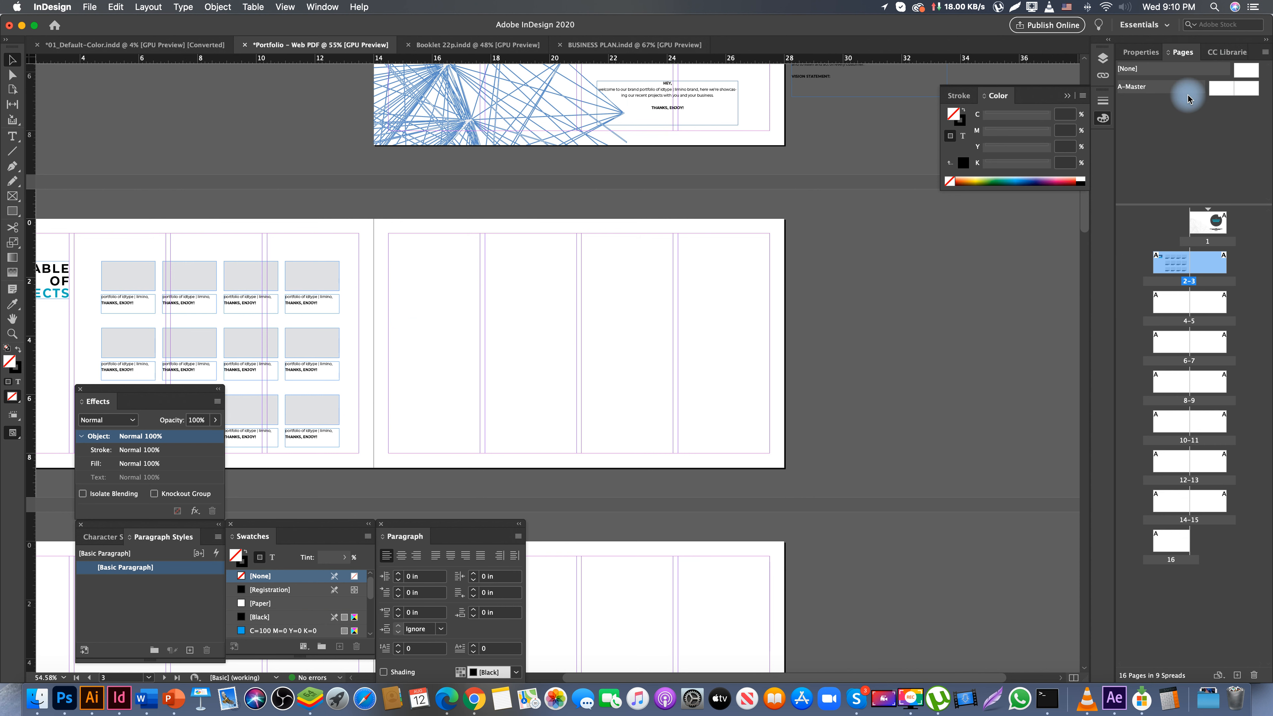
pyautogui.doubleClick(1234, 87)
pyautogui.rightClick(426, 347)
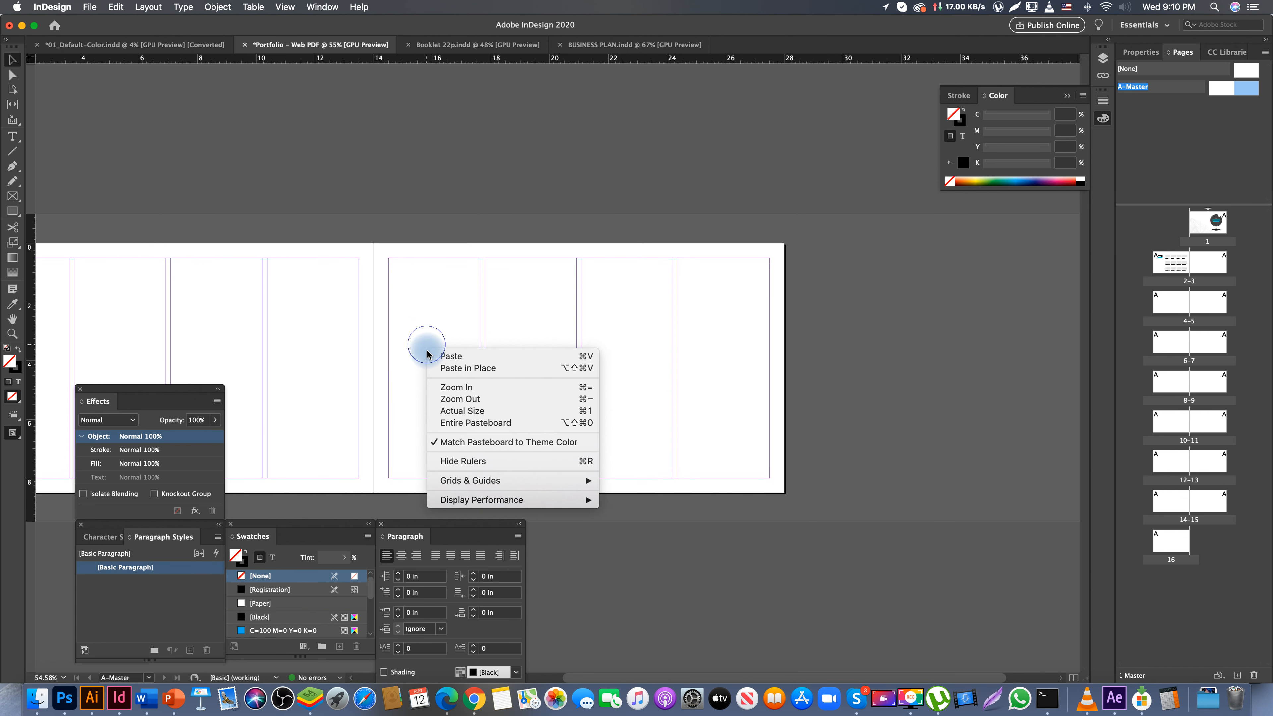
pyautogui.click(441, 363)
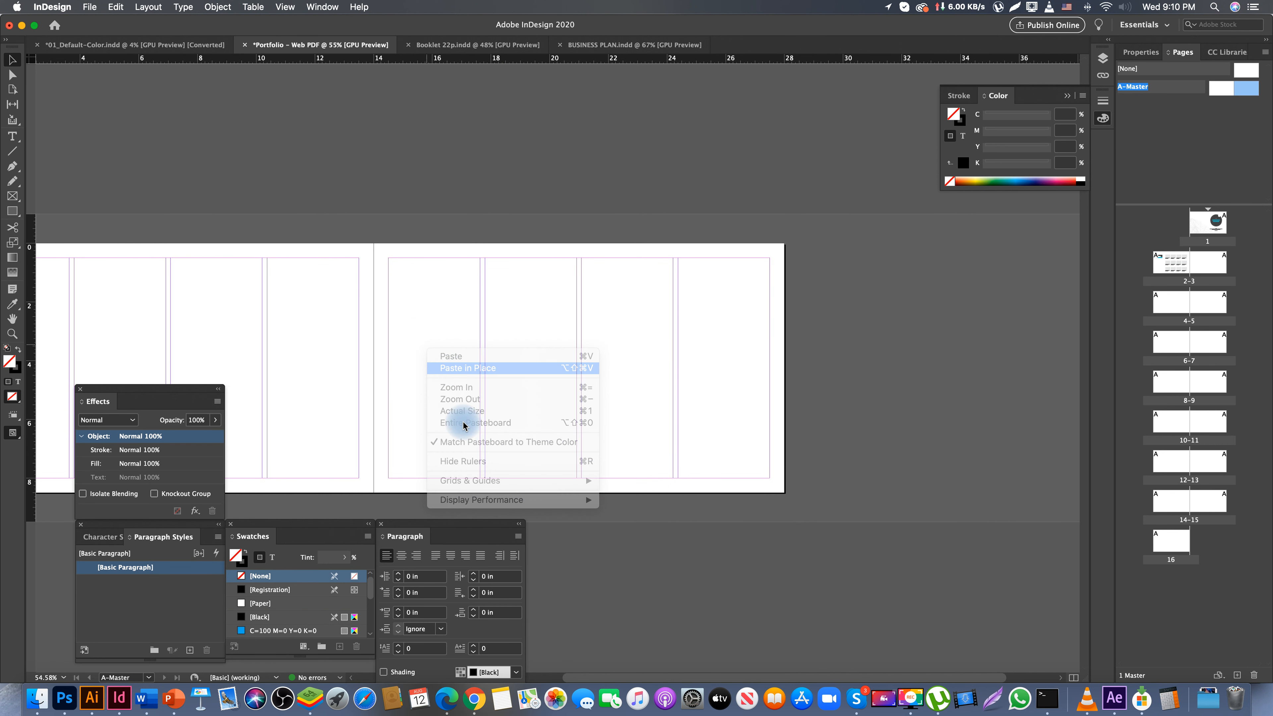
pyautogui.click(767, 335)
# - Return to page 2 and preview the spreads with the master's line artwork applied
pyautogui.doubleClick(1176, 264)
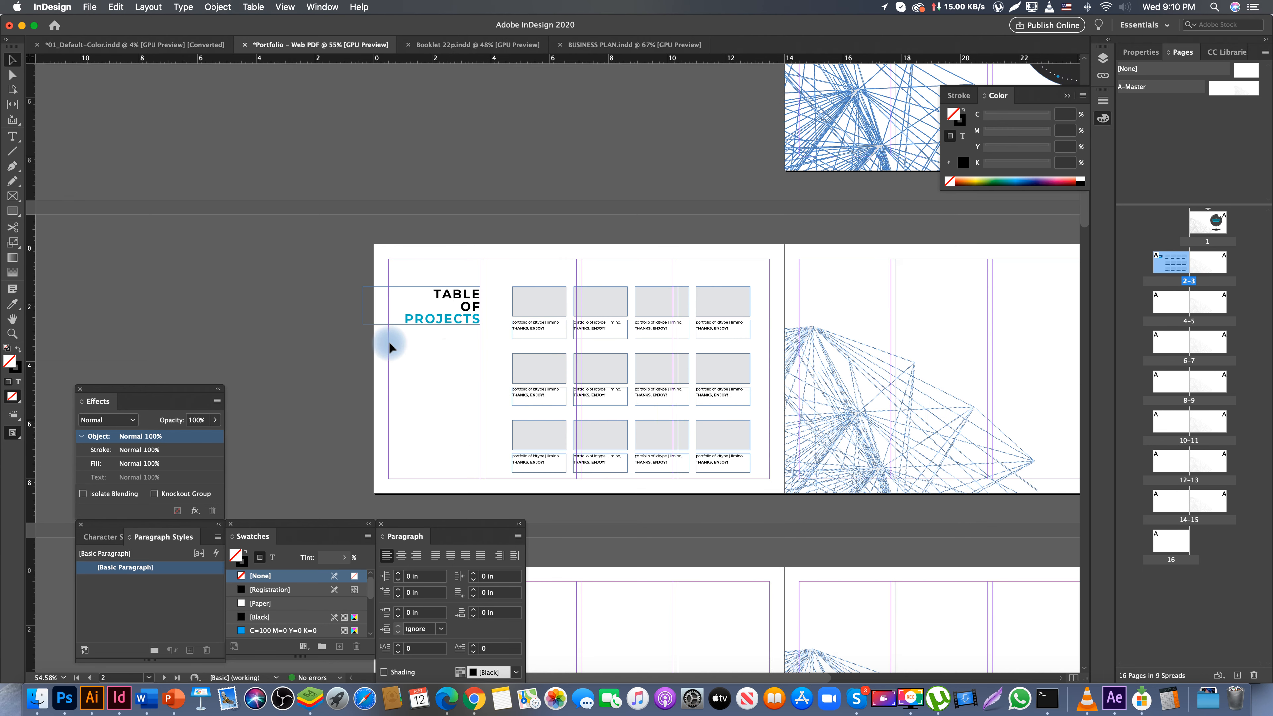
pyautogui.moveTo(664, 416); pyautogui.dragTo(448, 356)
pyautogui.press('w')
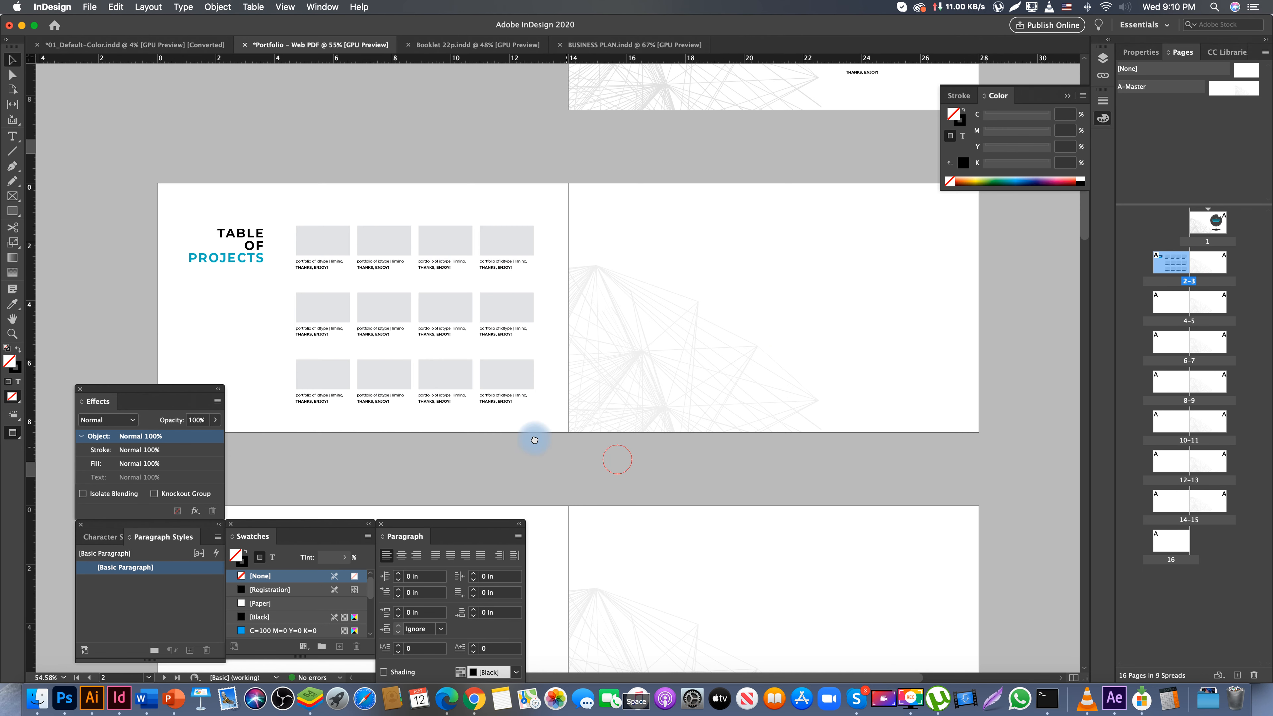
pyautogui.hscroll(5, 535, 440)
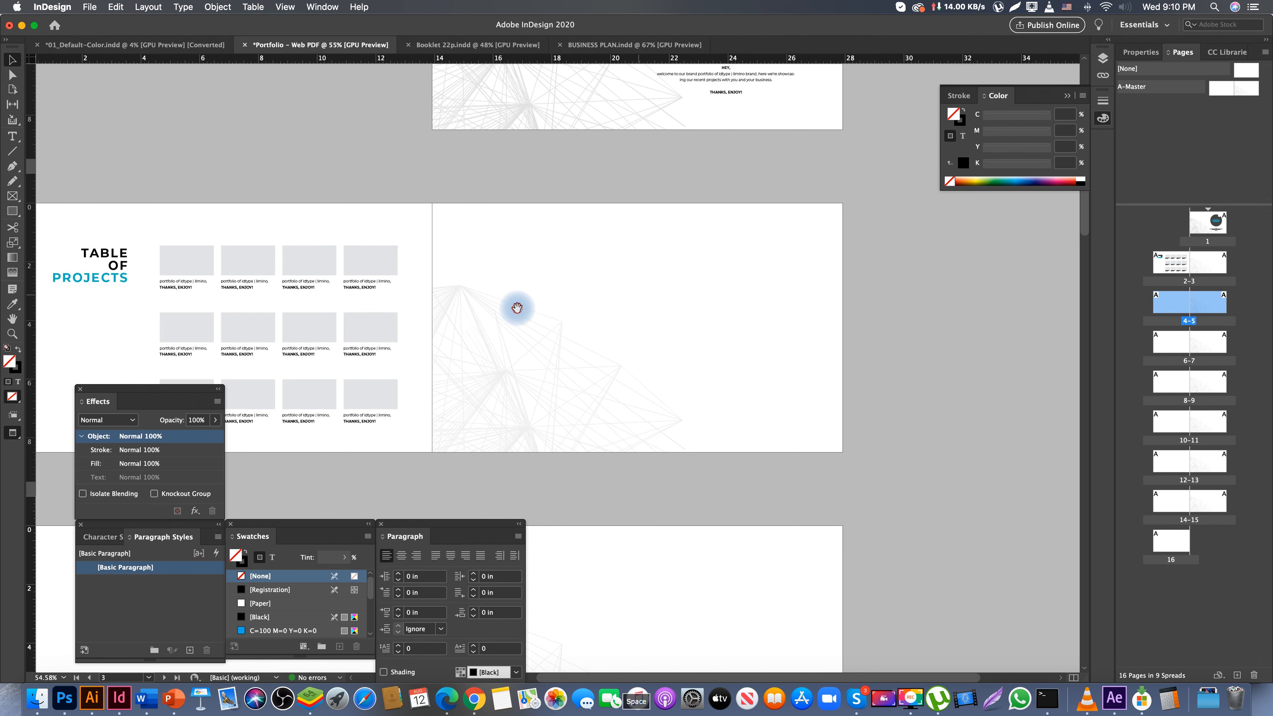
pyautogui.hscroll(5, 544, 321)
pyautogui.hscroll(-7, 469, 264)
pyautogui.moveTo(479, 216); pyautogui.dragTo(641, 320)
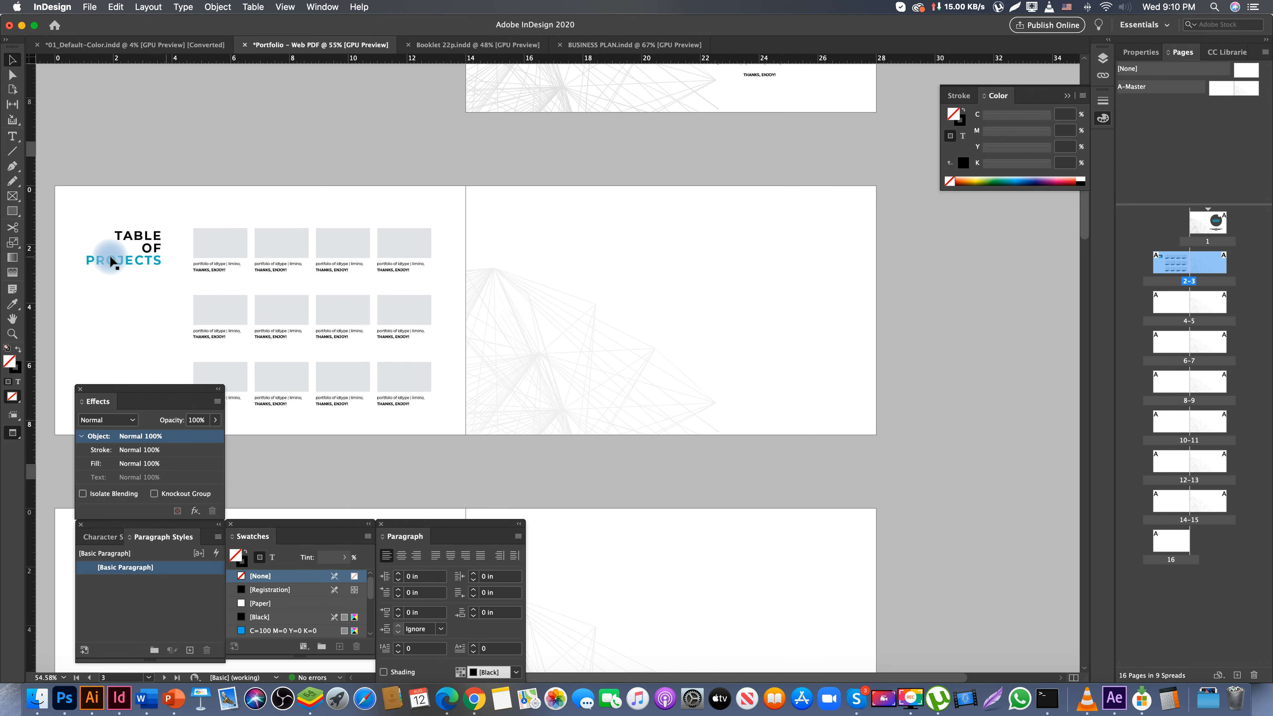
# - Copy the "TABLE OF PROJECTS" title from page 2 to page 3, right edge at the end of the first column
pyautogui.click(471, 233)
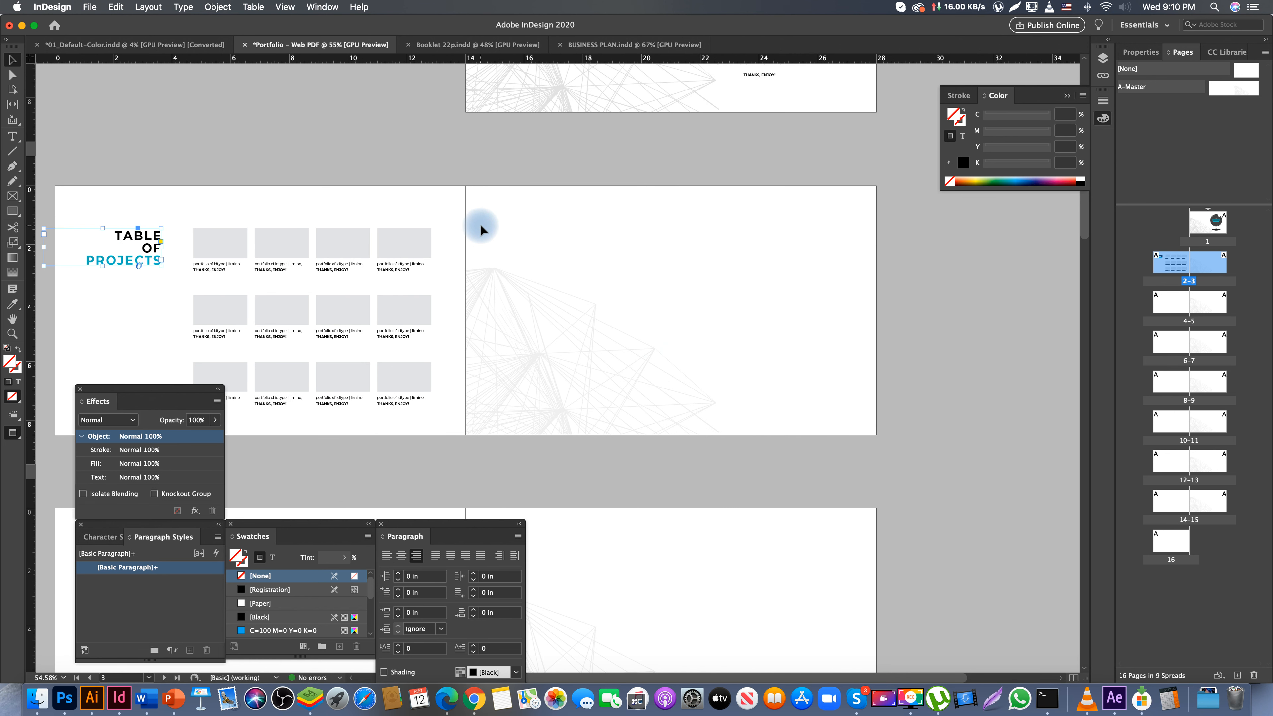
pyautogui.press('w')
pyautogui.moveTo(162, 241); pyautogui.dragTo(556, 251)
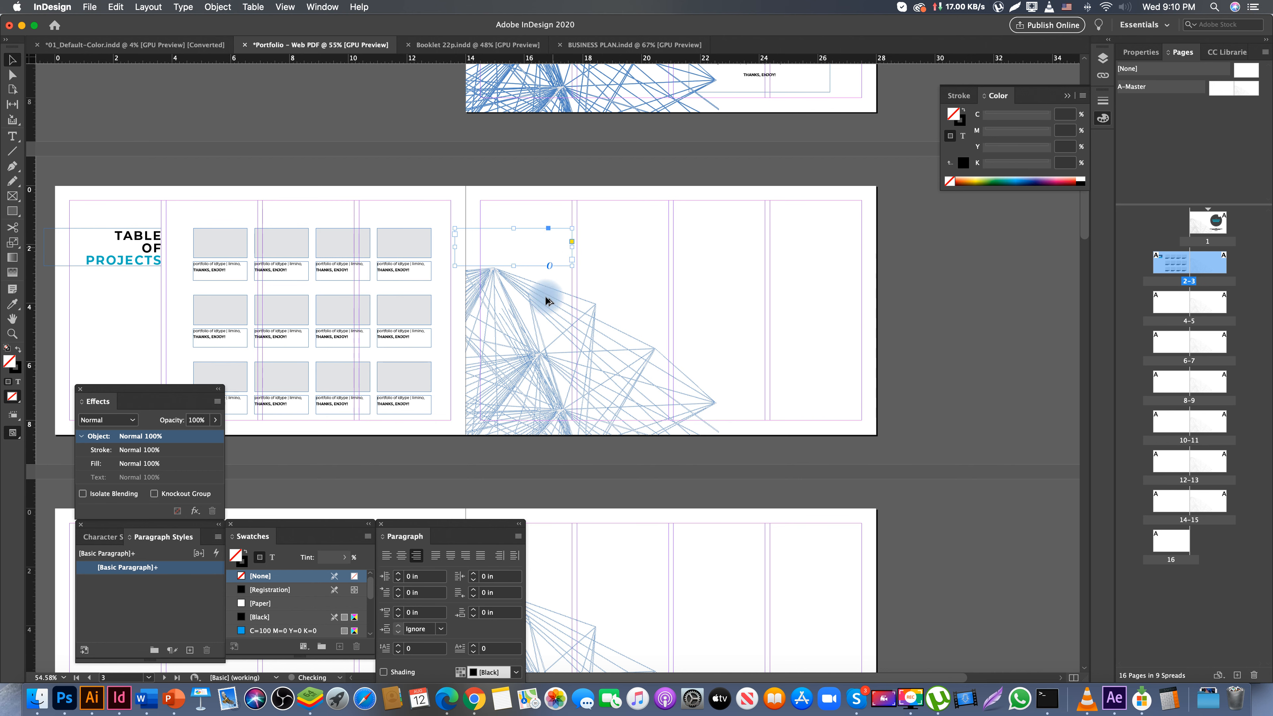
pyautogui.hscroll(5, 489, 279)
pyautogui.press('z')
pyautogui.click(434, 264)
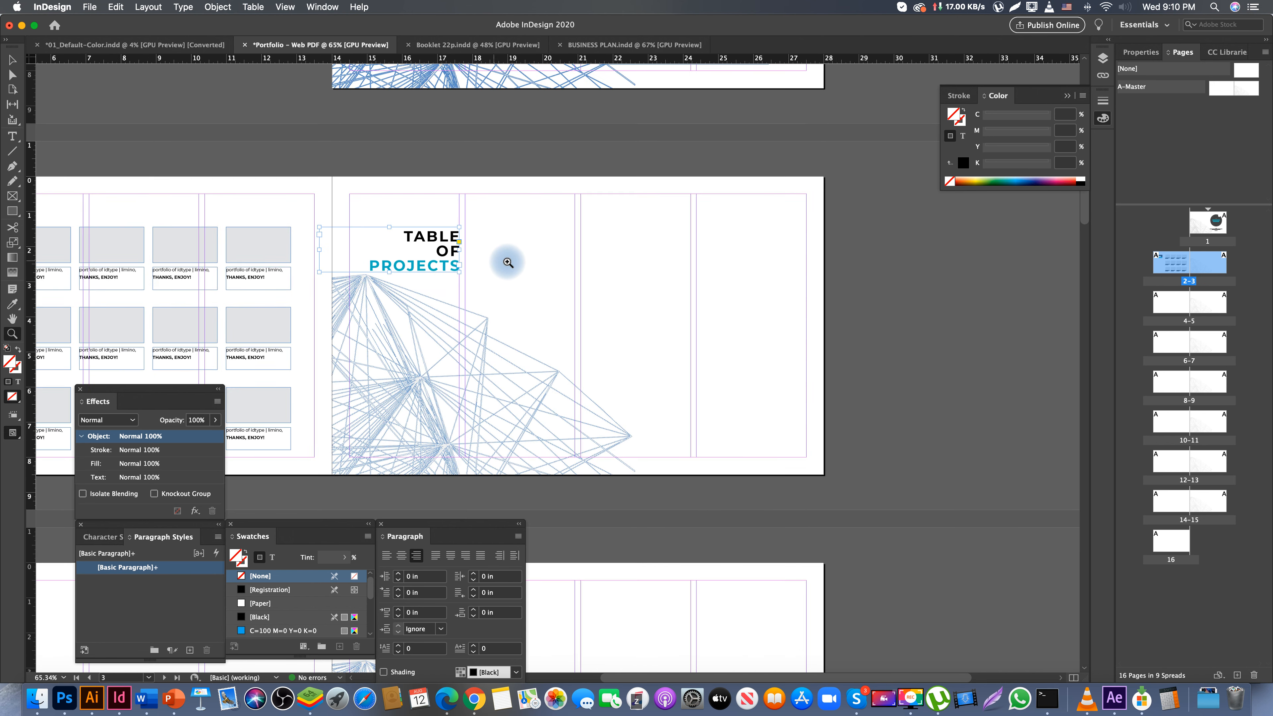
# - Draw a column-wide rectangular frame beside the page 3 title and fill it with a 3% black tint, no stroke
pyautogui.hscroll(3, 511, 280)
pyautogui.click(472, 284)
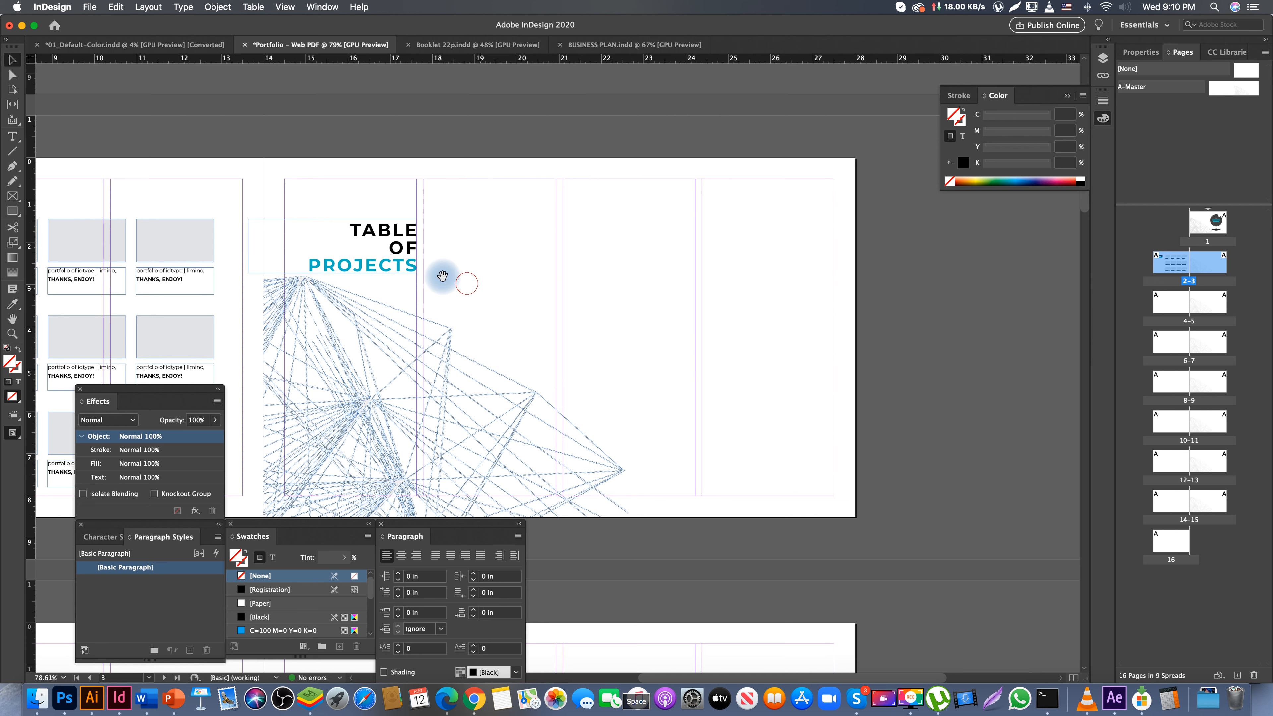
pyautogui.hscroll(2, 441, 276)
pyautogui.click(12, 199)
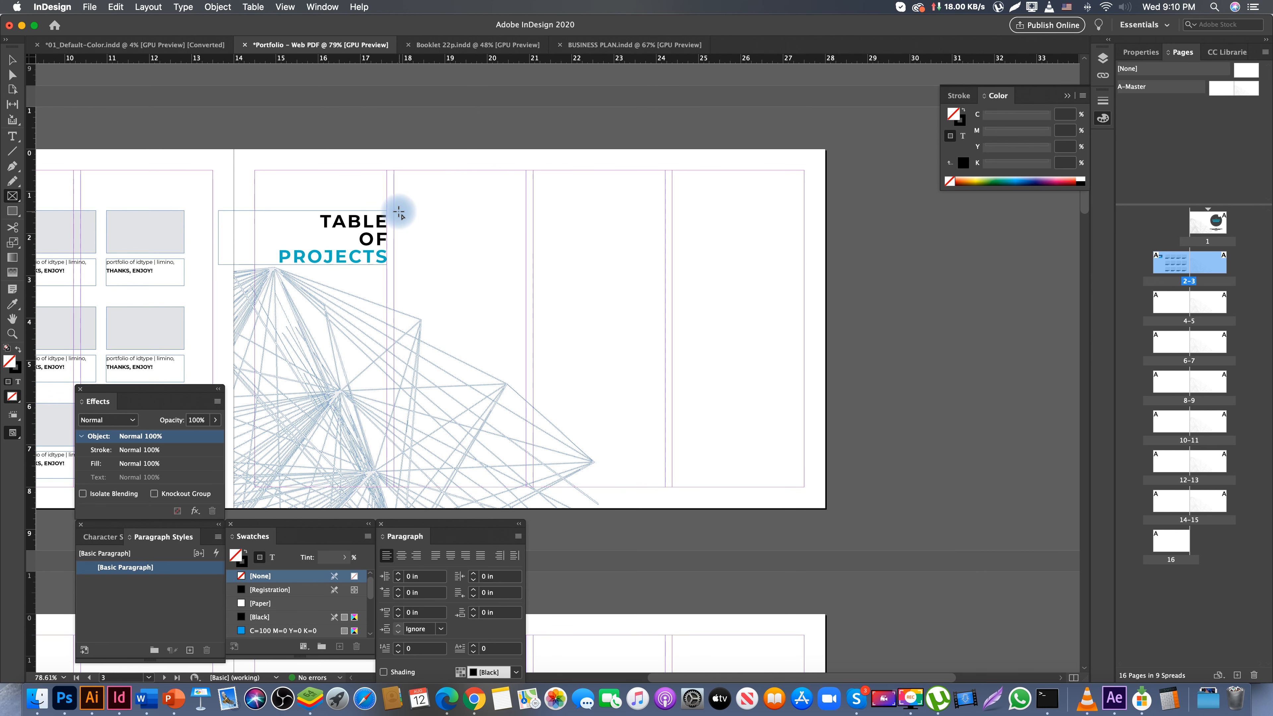
pyautogui.moveTo(394, 210); pyautogui.dragTo(533, 377)
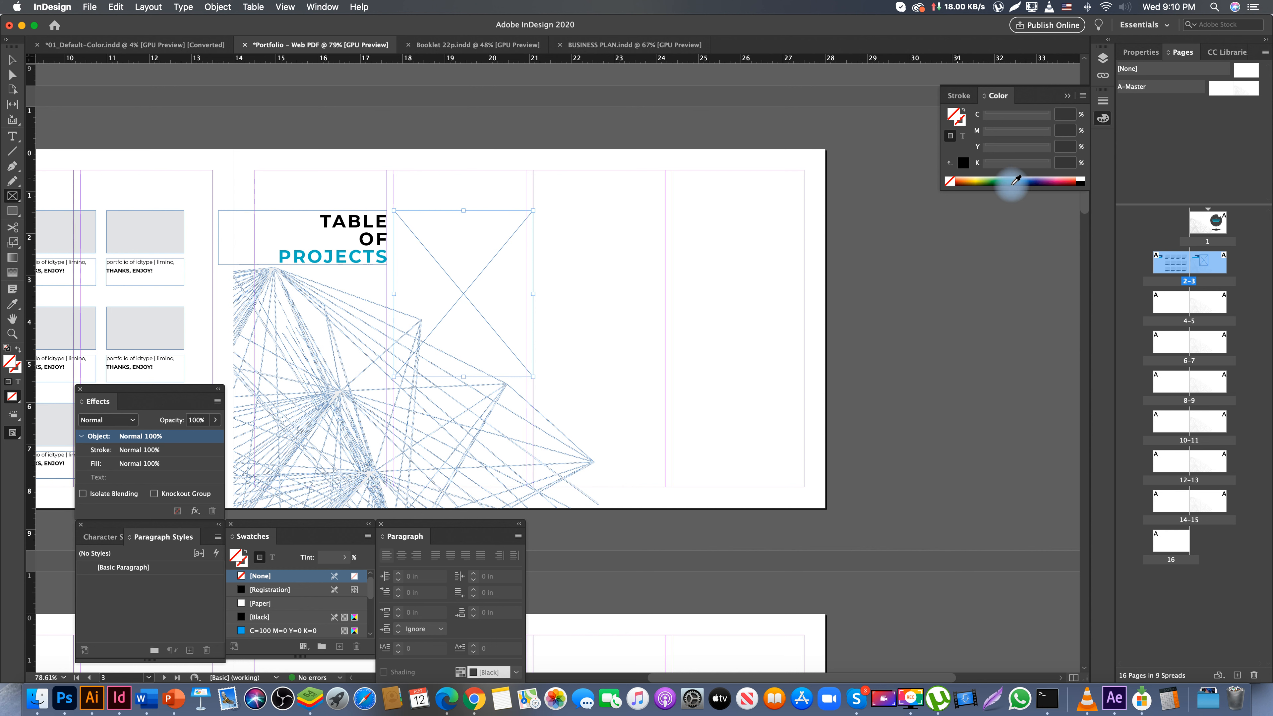
pyautogui.click(965, 163)
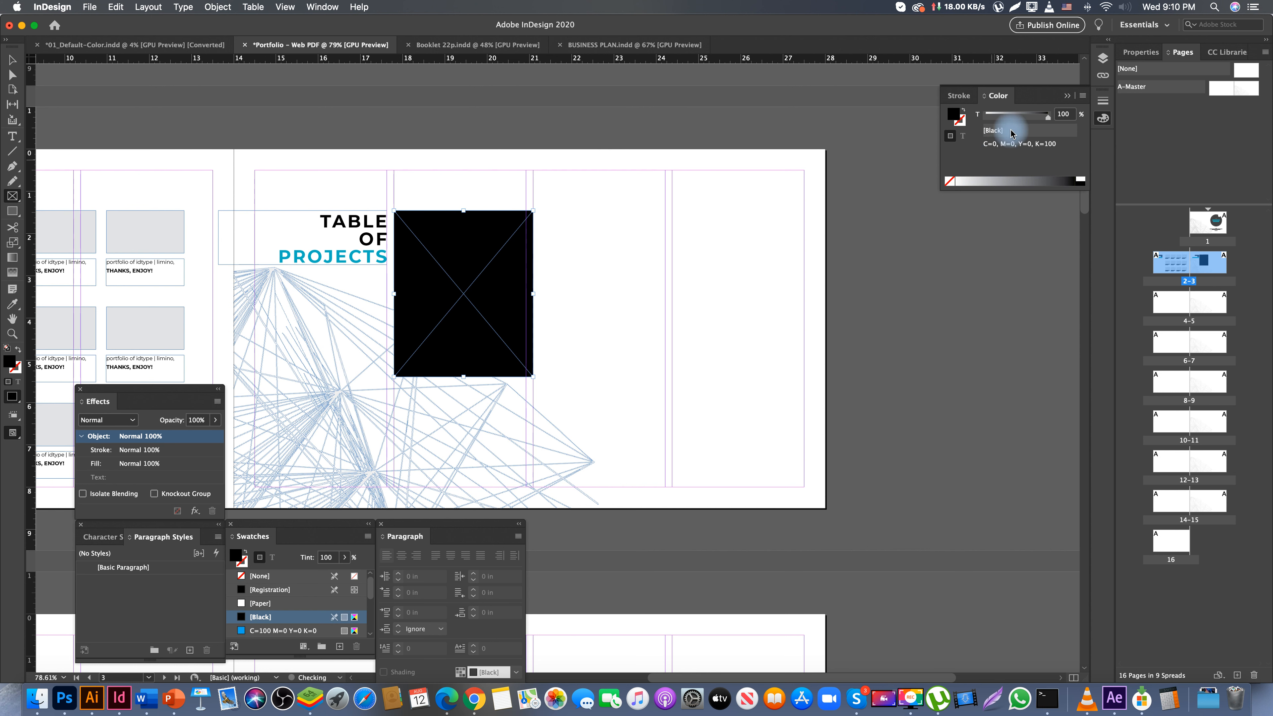
pyautogui.click(987, 117)
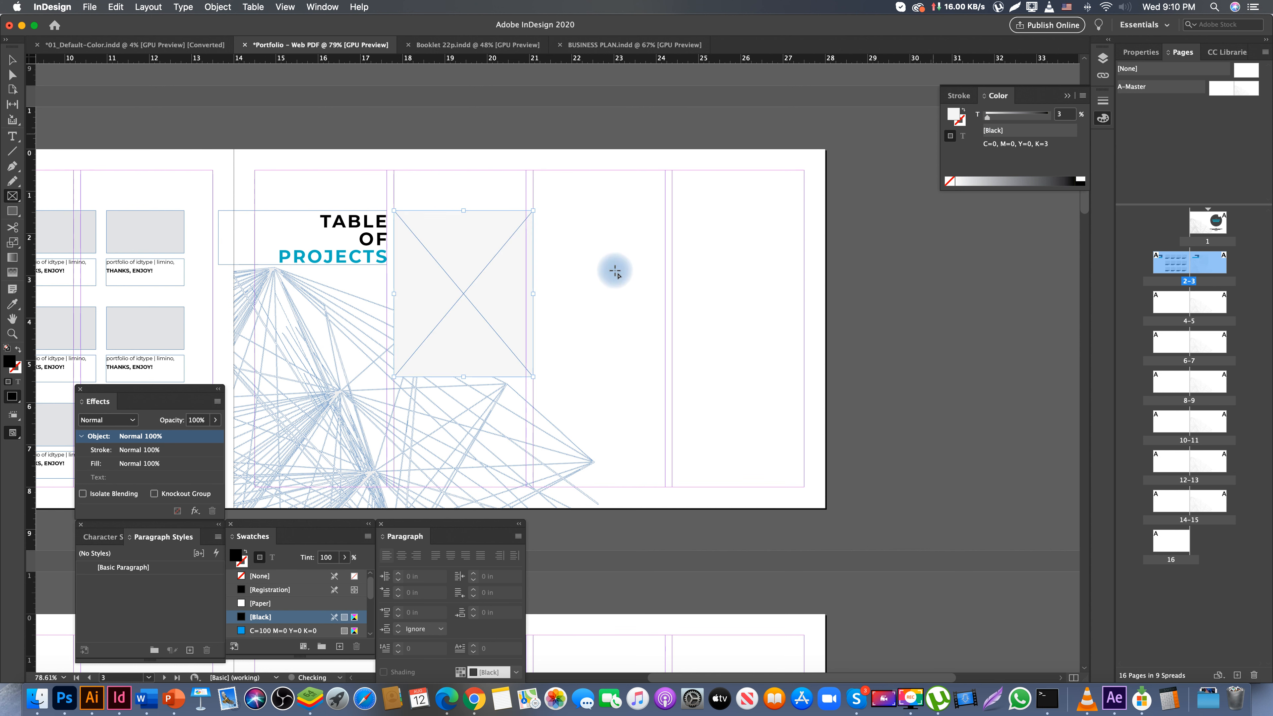
pyautogui.click(579, 308)
# - Place two shorter copies of the grey frame, about 1.84 in high, side by side between it and the page's right margin
pyautogui.moveTo(497, 277); pyautogui.dragTo(600, 347)
pyautogui.moveTo(606, 376); pyautogui.dragTo(730, 265)
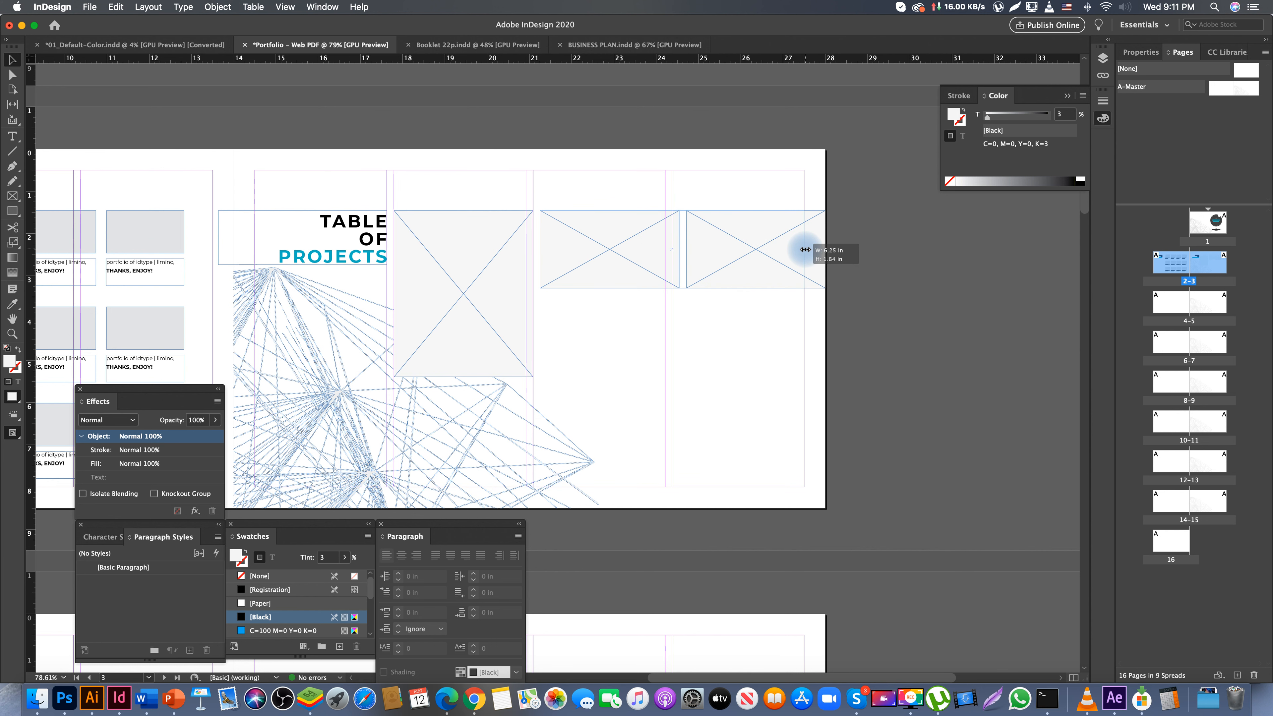
pyautogui.moveTo(805, 249); pyautogui.dragTo(804, 250)
pyautogui.click(708, 301)
pyautogui.click(696, 246)
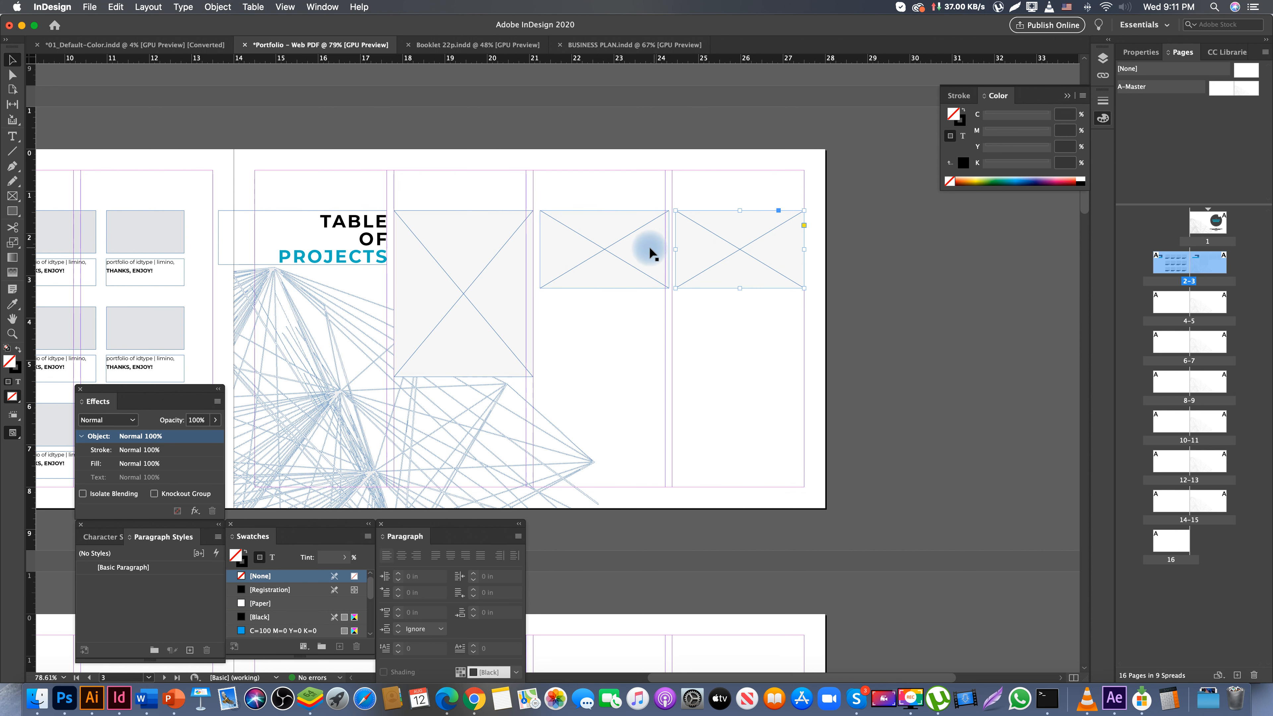
# - Place a taller copy of the small grey frame beneath each of the two small frames on page 3
pyautogui.click(624, 247)
pyautogui.moveTo(621, 246); pyautogui.dragTo(608, 478)
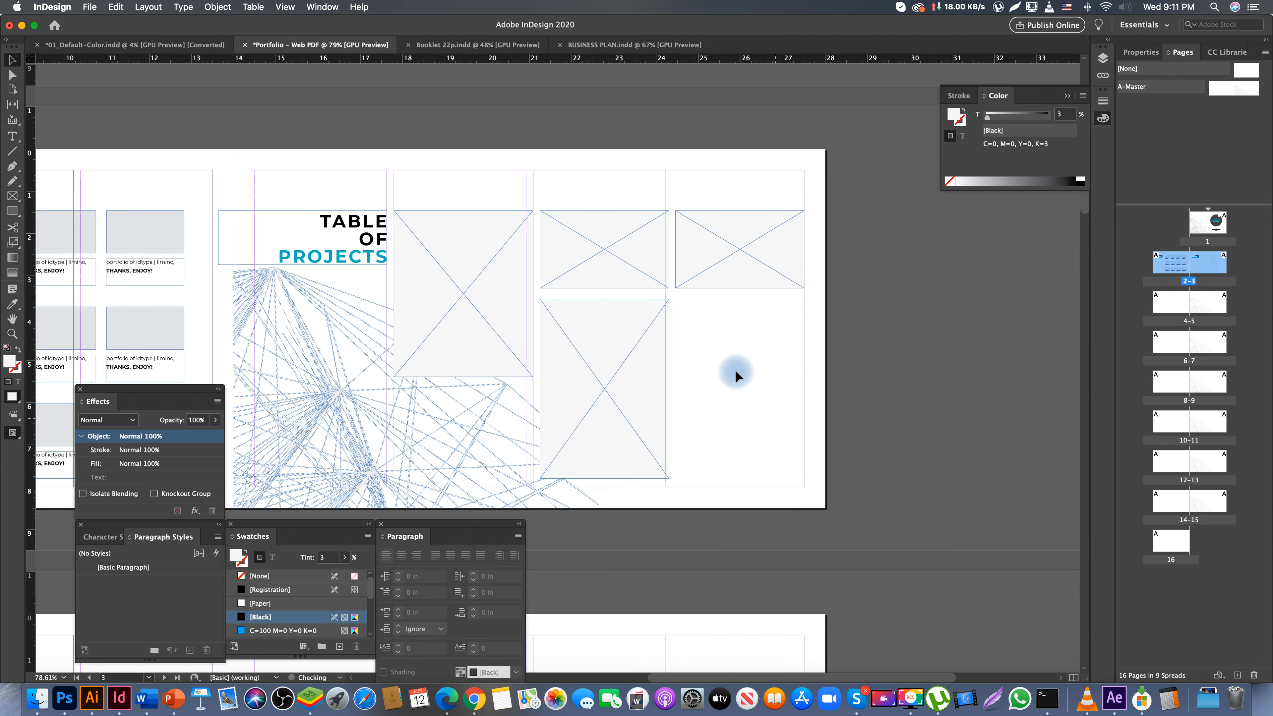
pyautogui.click(740, 382)
pyautogui.press('w')
pyautogui.hscroll(3, 701, 366)
pyautogui.moveTo(519, 318); pyautogui.dragTo(649, 333)
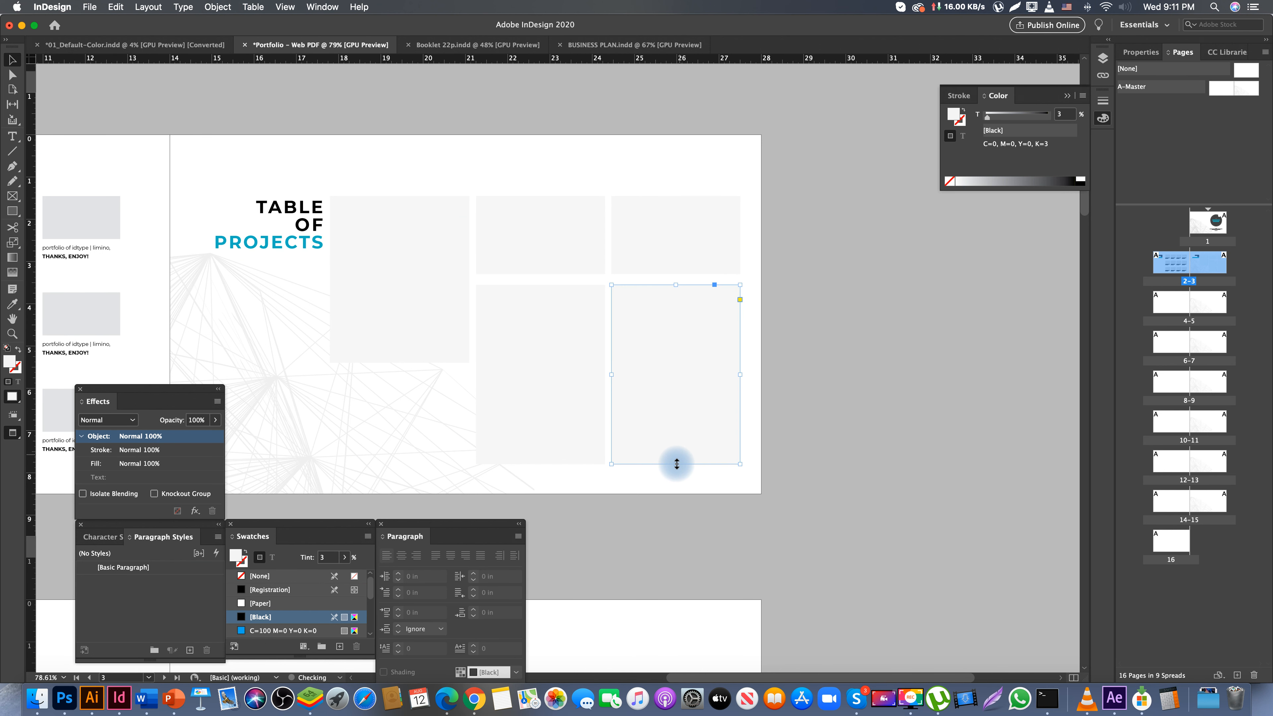
# - Shorten the lower right grey frame so its bottom edge aligns with the large frame beside the title, and check the layout
pyautogui.moveTo(677, 463)
pyautogui.mouseDown()
pyautogui.moveTo(676, 392)
pyautogui.moveTo(793, 426)
pyautogui.moveTo(813, 362)
pyautogui.mouseUp()
pyautogui.press('space')
pyautogui.press('x')
pyautogui.press('x')
pyautogui.click(817, 416)
pyautogui.press('space')
pyautogui.moveTo(818, 415); pyautogui.dragTo(821, 365)
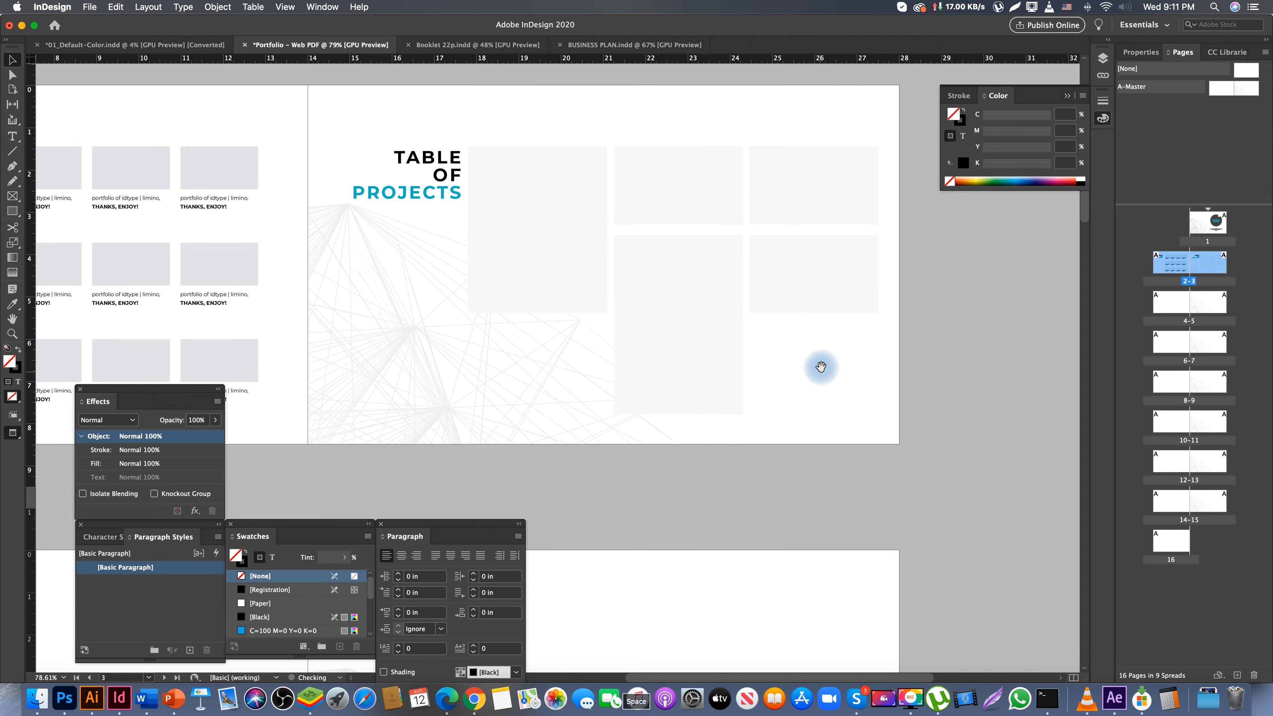
pyautogui.moveTo(658, 366); pyautogui.dragTo(677, 361)
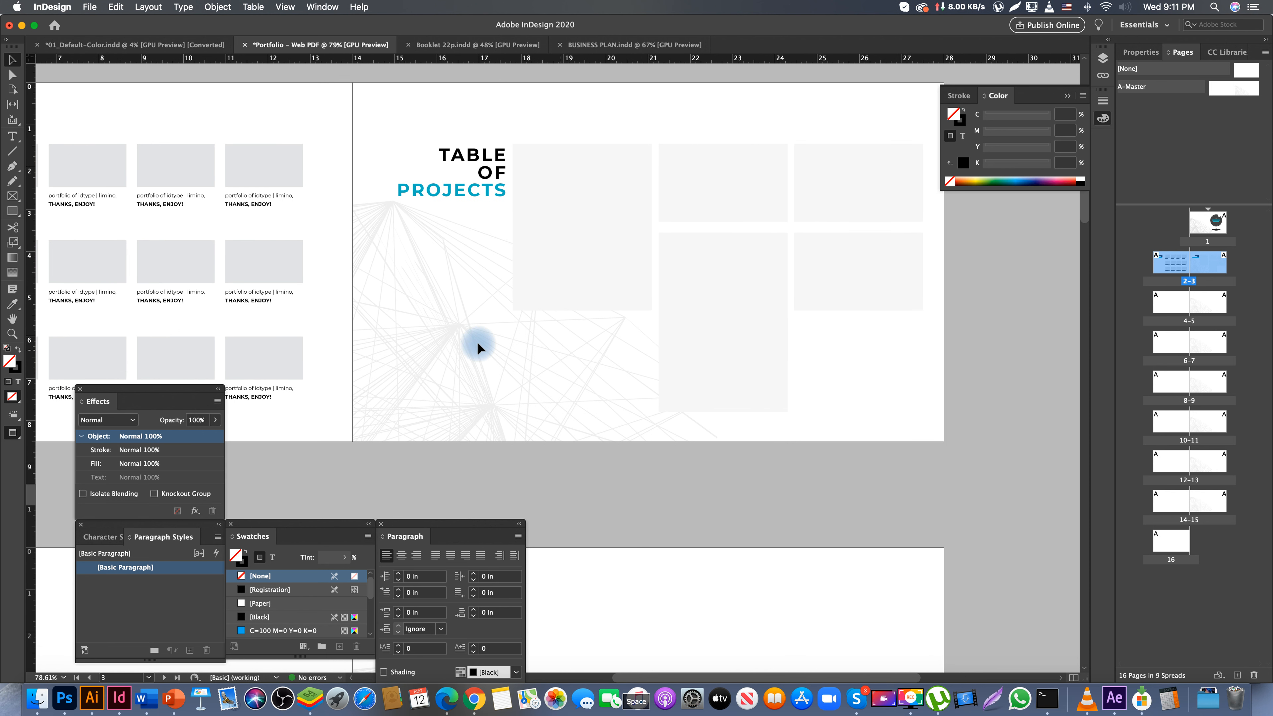
# - Try a copy of the small grey frame below the page 3 title and remove it
pyautogui.moveTo(471, 275); pyautogui.dragTo(545, 350)
pyautogui.click(602, 200)
pyautogui.moveTo(879, 253); pyautogui.dragTo(470, 334)
pyautogui.click(535, 366)
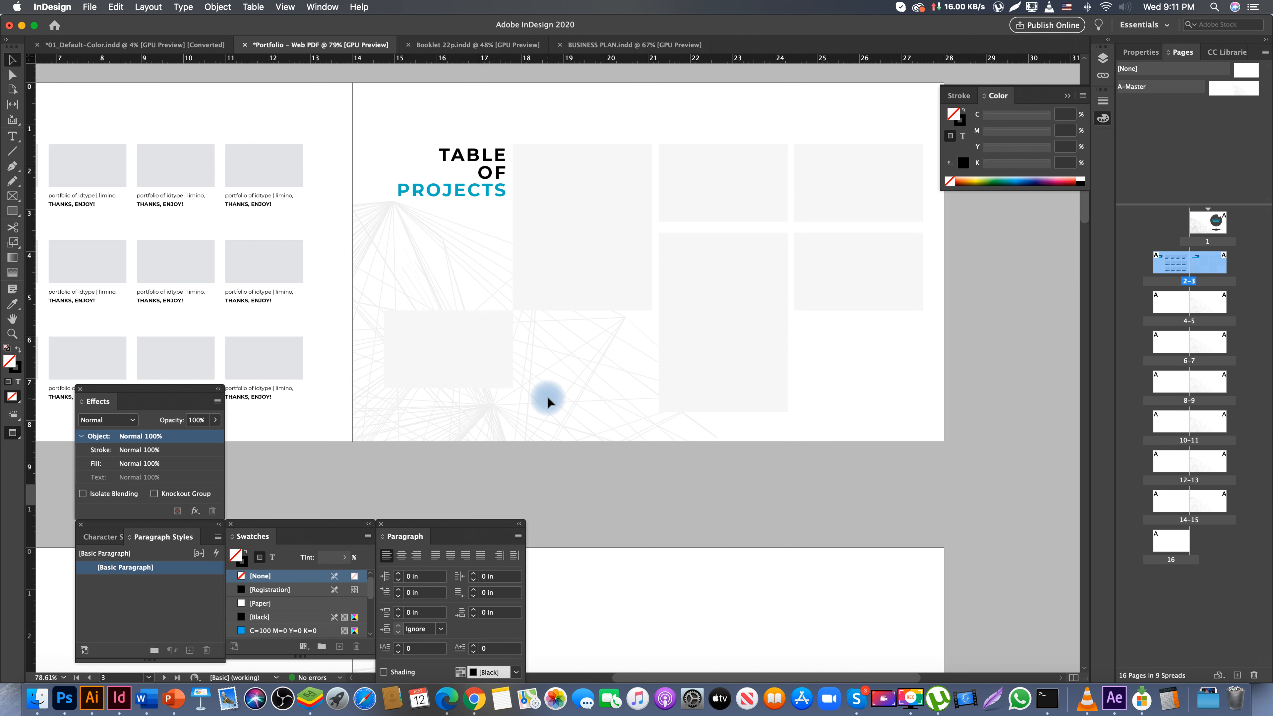
pyautogui.click(392, 348)
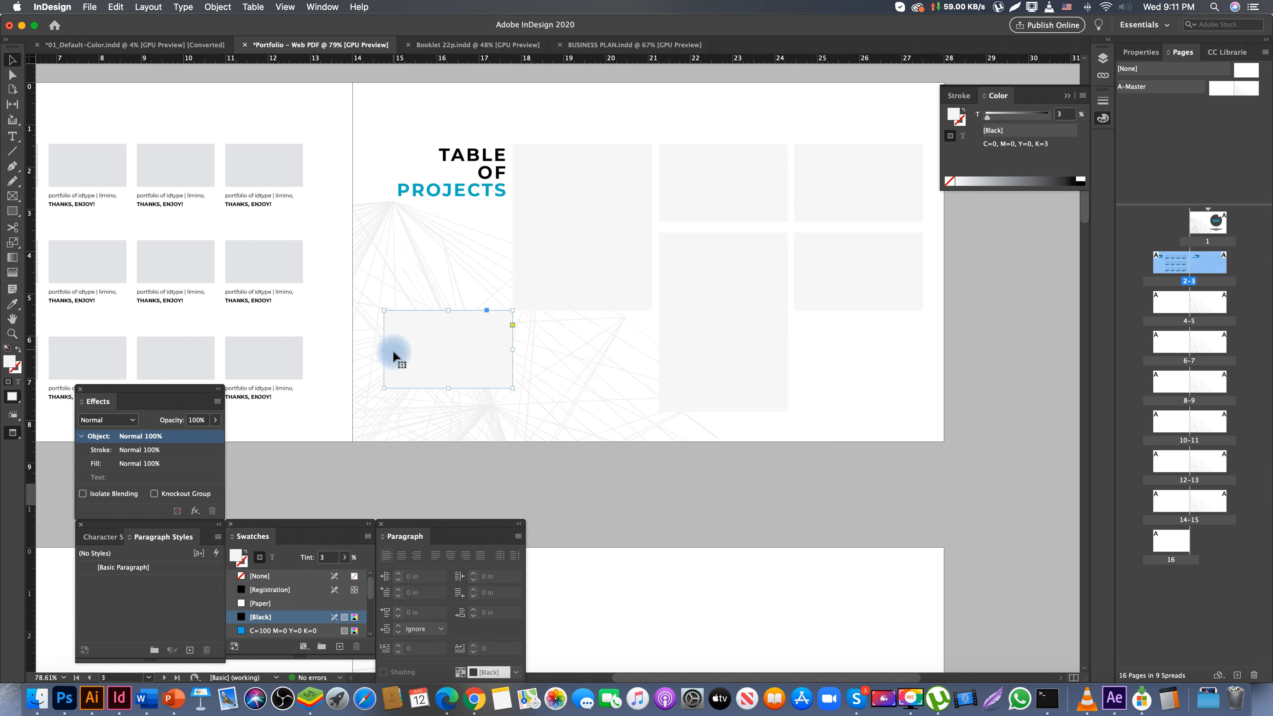
pyautogui.press('Delete')
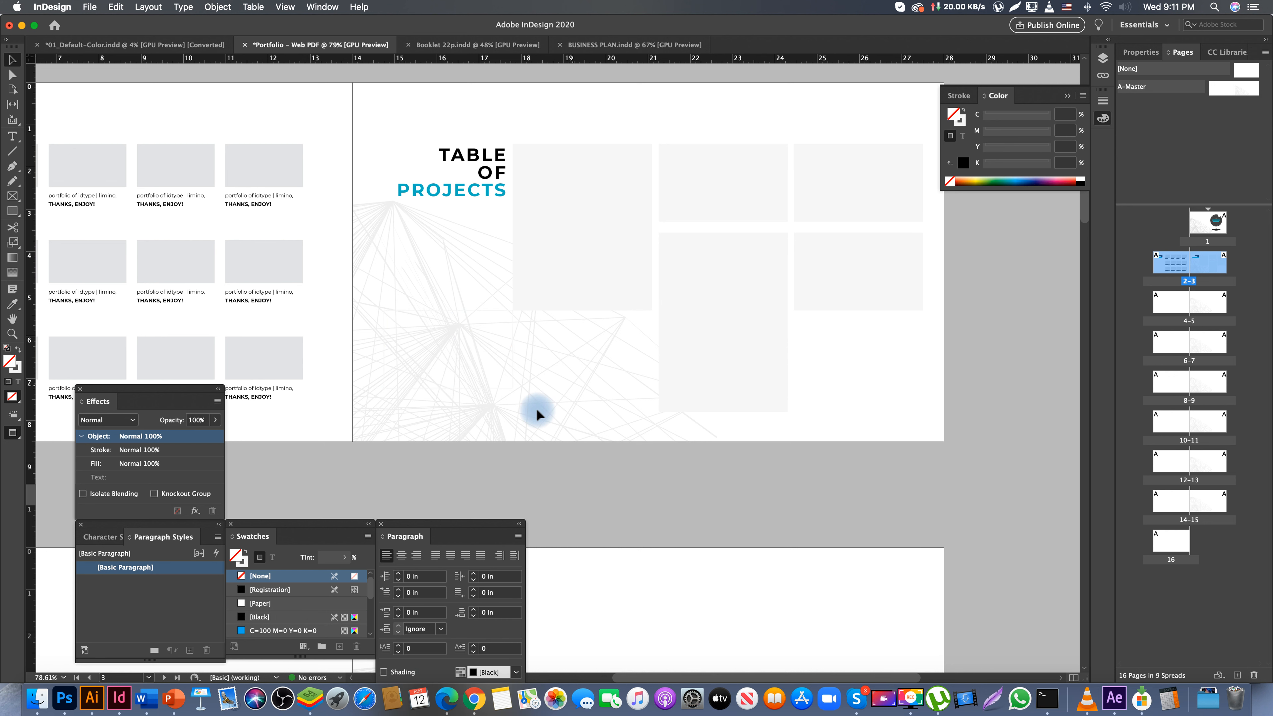
# - Place a copy of the small grey frame below the page 3 title, and shift the title slightly away from the large frame
pyautogui.moveTo(466, 356); pyautogui.dragTo(466, 353)
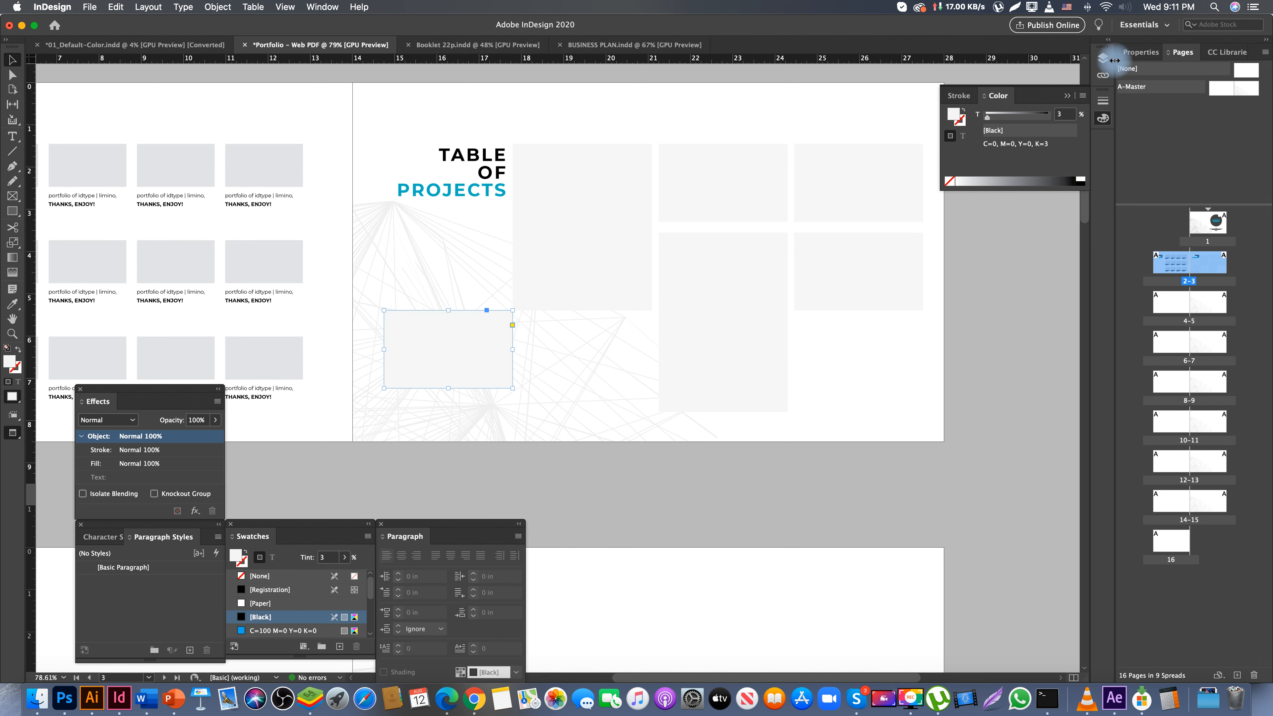
pyautogui.moveTo(796, 352); pyautogui.dragTo(743, 354)
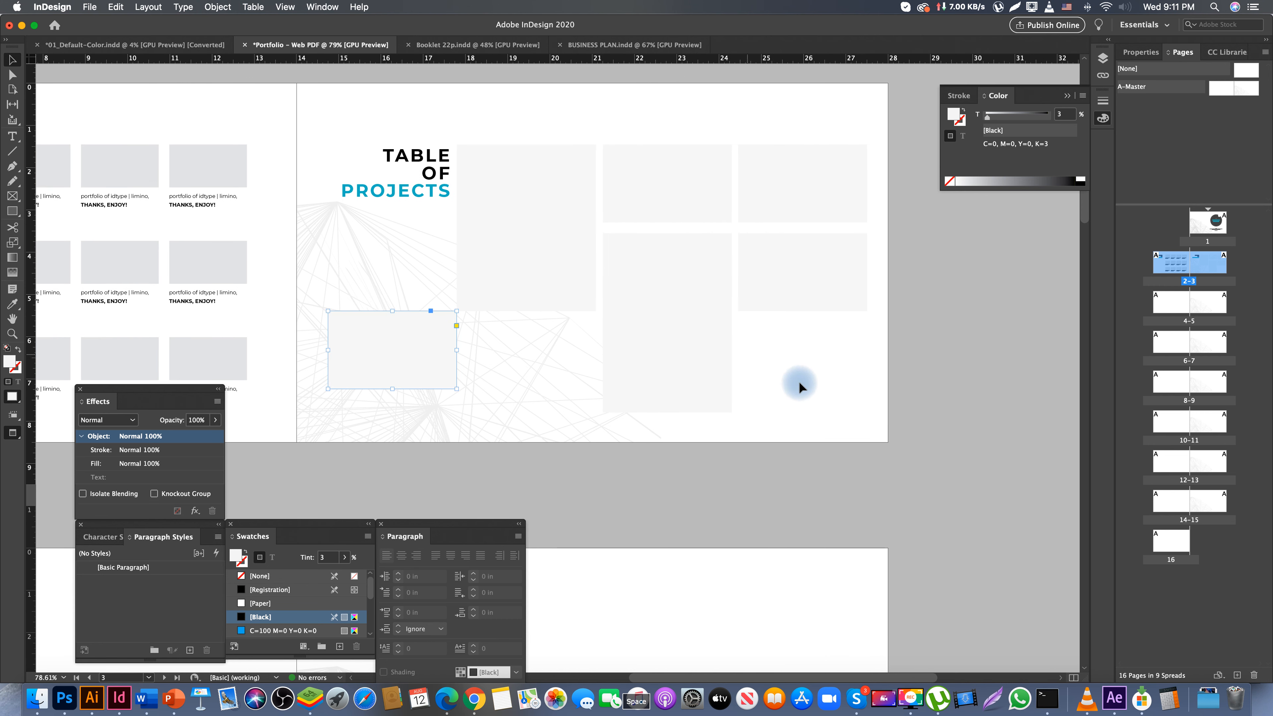
pyautogui.click(419, 182)
pyautogui.press('w')
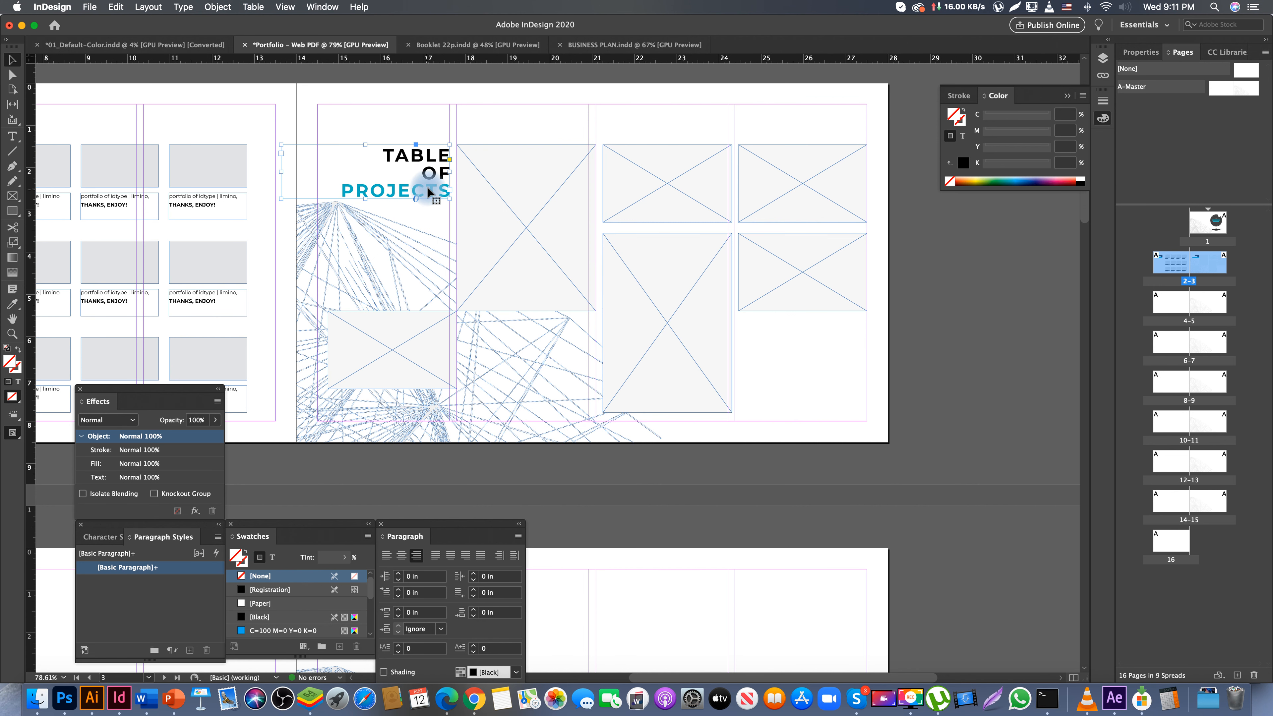
pyautogui.moveTo(422, 184); pyautogui.dragTo(419, 185)
pyautogui.hotkey('ctrl', 'z')
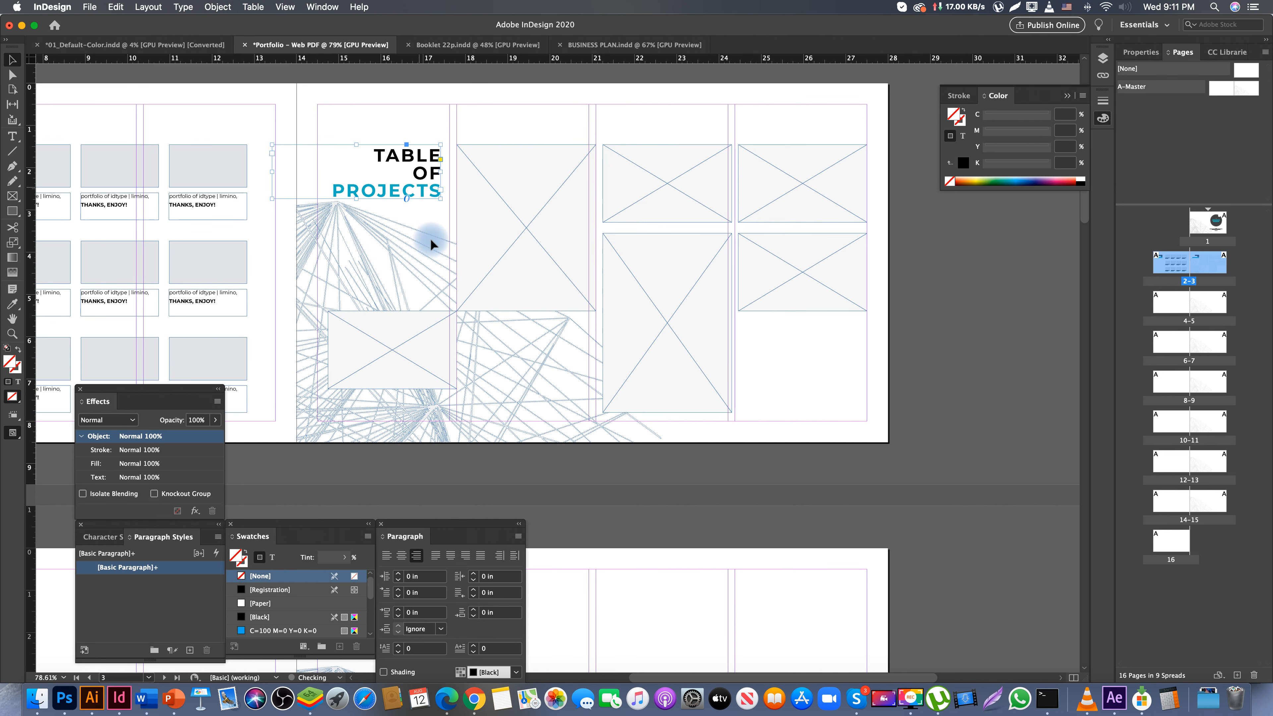
# - Copy the title and all image frames from page 3 and paste them in place on page 5
pyautogui.click(351, 128)
pyautogui.moveTo(746, 357); pyautogui.dragTo(798, 391)
pyautogui.hscroll(-2, 646, 306)
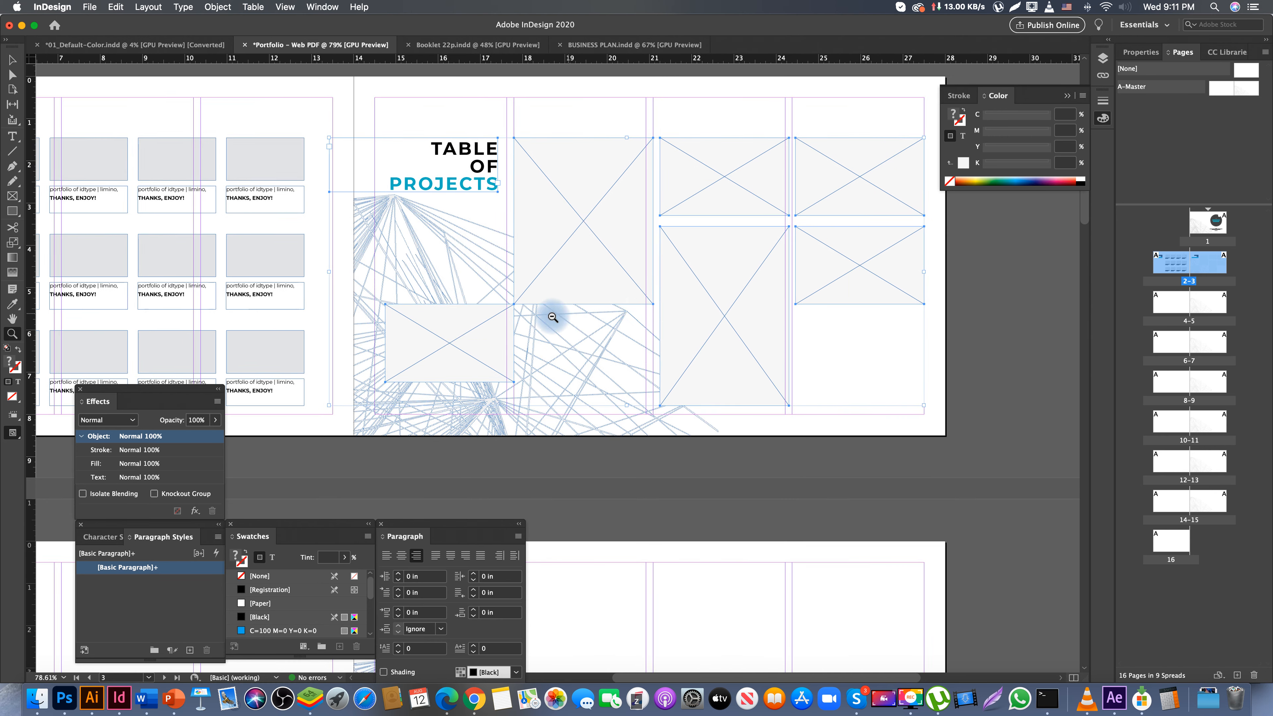
pyautogui.scroll(-3, 605, 379)
pyautogui.scroll(-2, 624, 366)
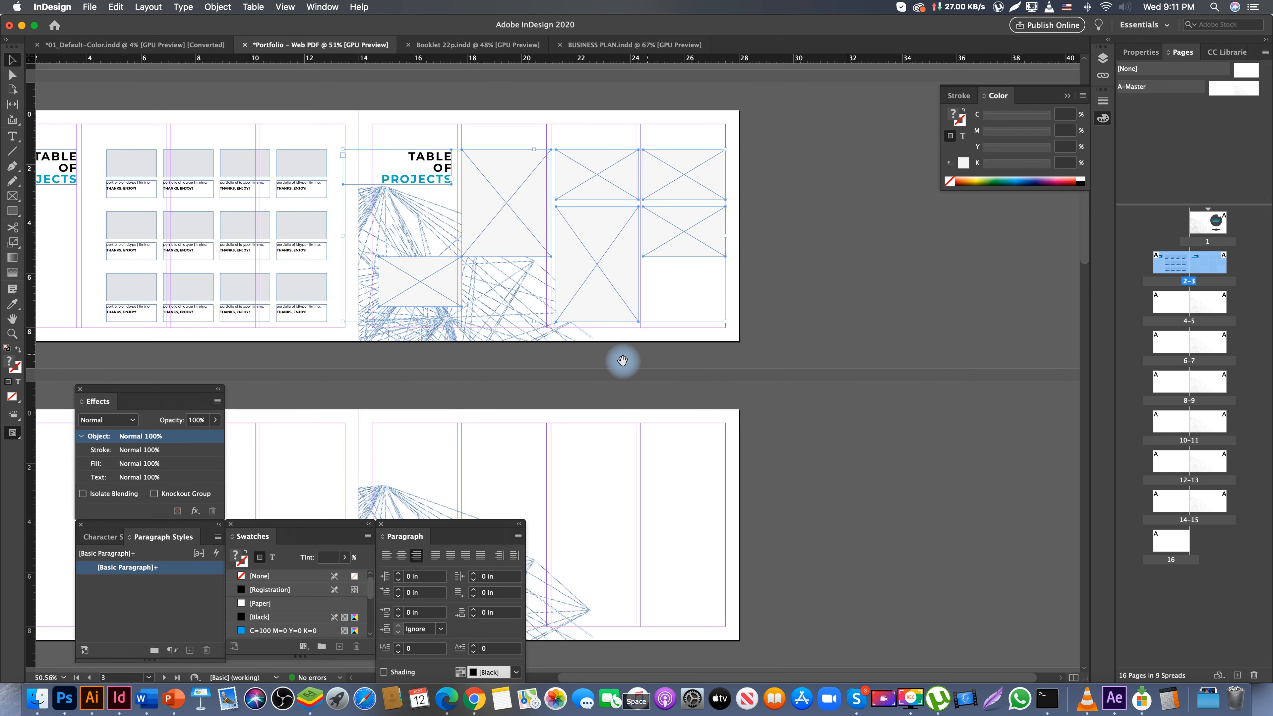
pyautogui.scroll(-3, 623, 358)
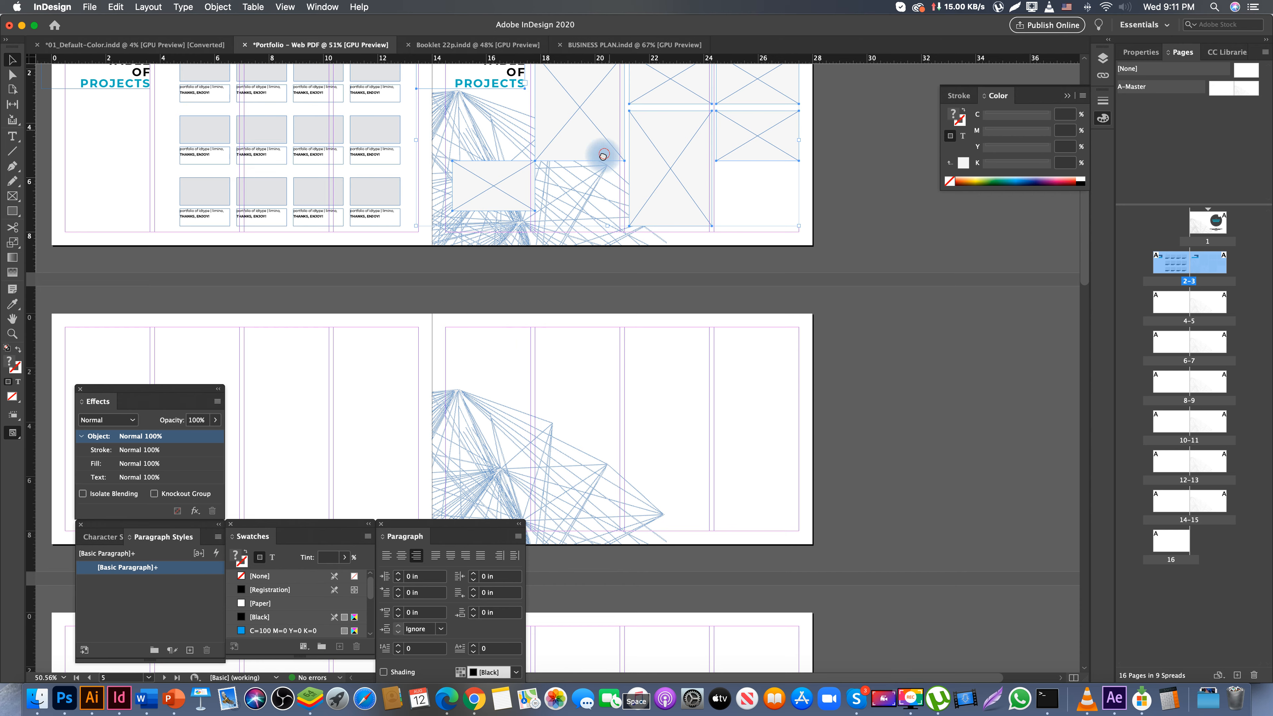
pyautogui.scroll(2, 609, 132)
pyautogui.scroll(-3, 568, 304)
pyautogui.hscroll(-2, 569, 305)
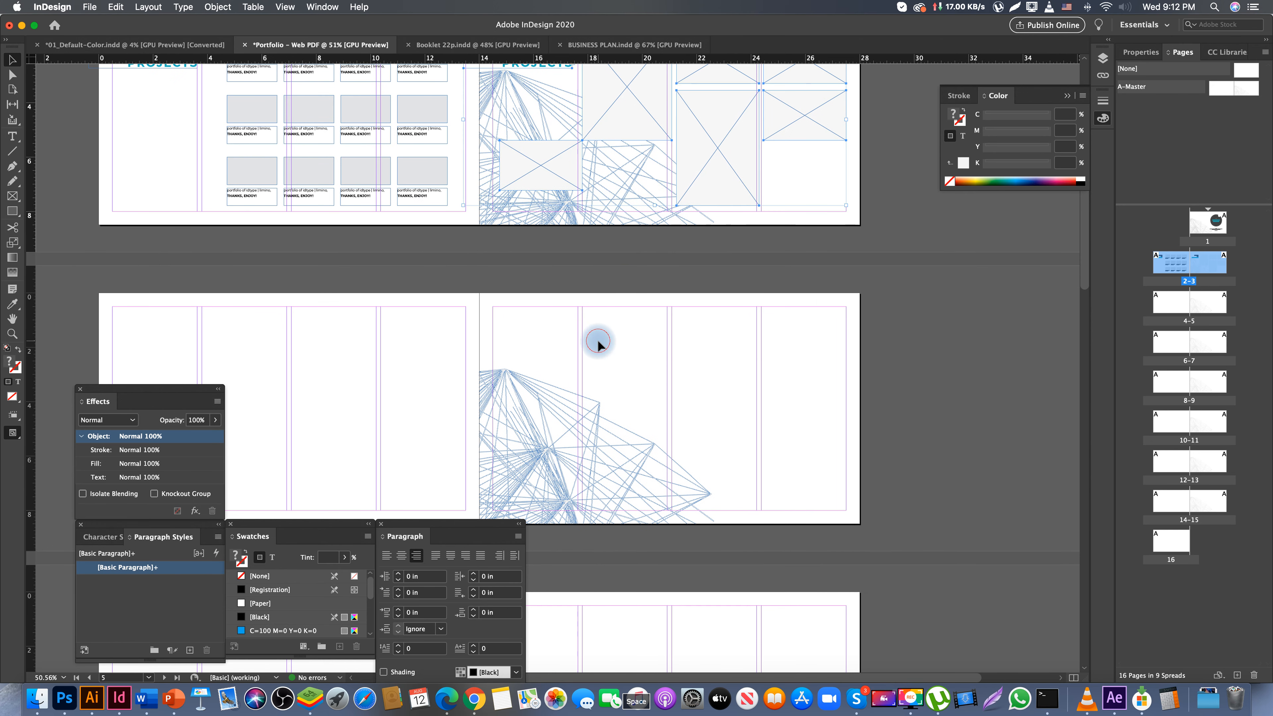
pyautogui.rightClick(599, 345)
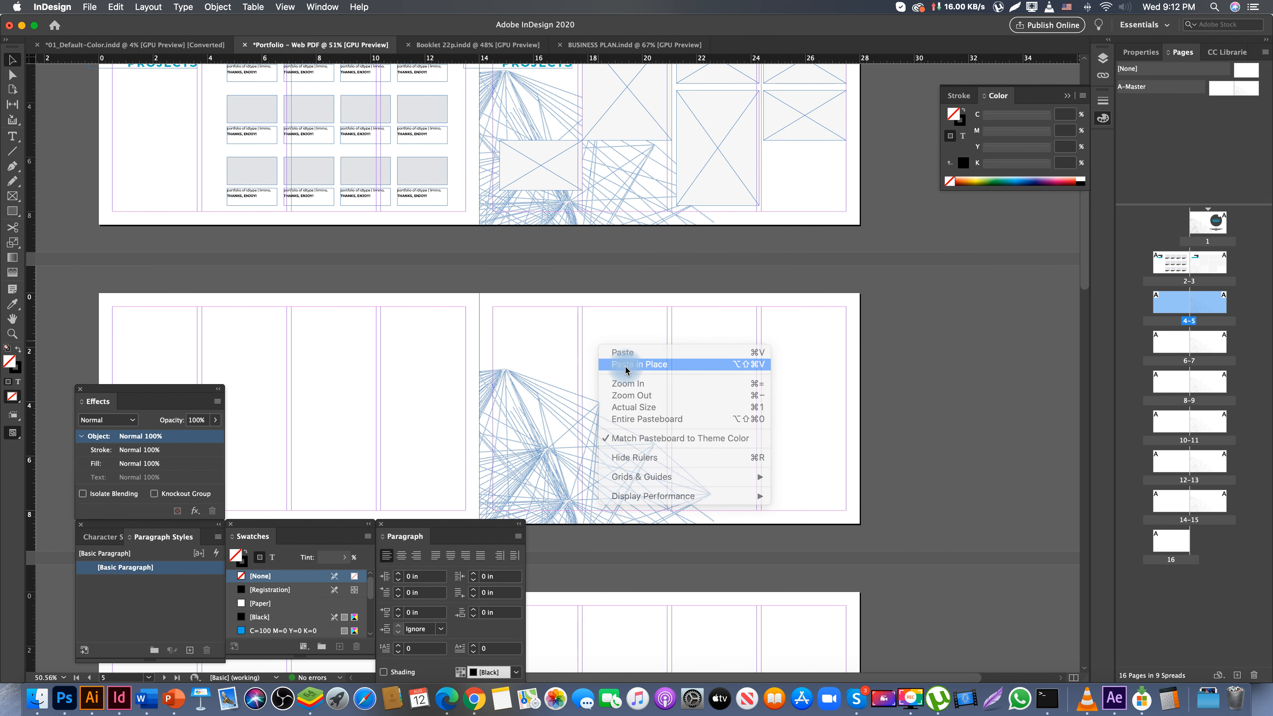
pyautogui.click(625, 364)
# - Duplicate the page 5 title and image frames onto page 4, aligned at the same height and margins
pyautogui.hscroll(-5, 719, 321)
pyautogui.scroll(-3, 719, 321)
pyautogui.moveTo(971, 303); pyautogui.dragTo(602, 306)
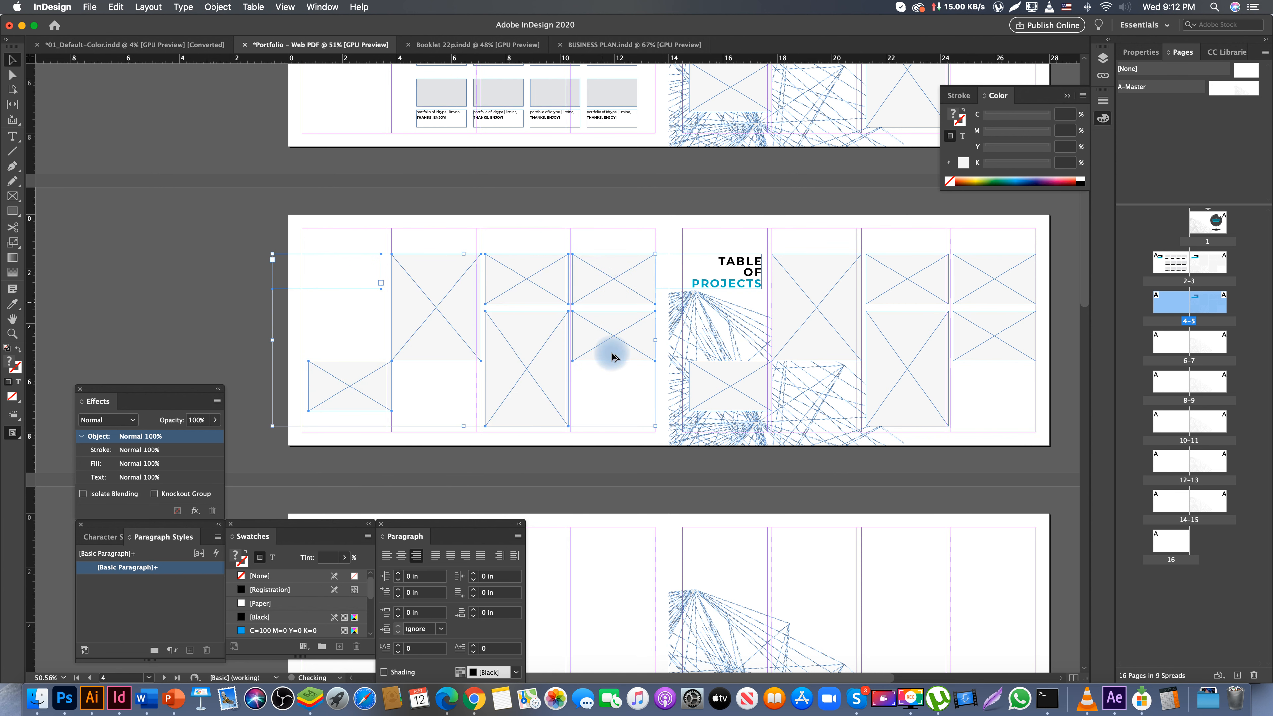
pyautogui.scroll(-3, 548, 341)
pyautogui.hscroll(2, 548, 341)
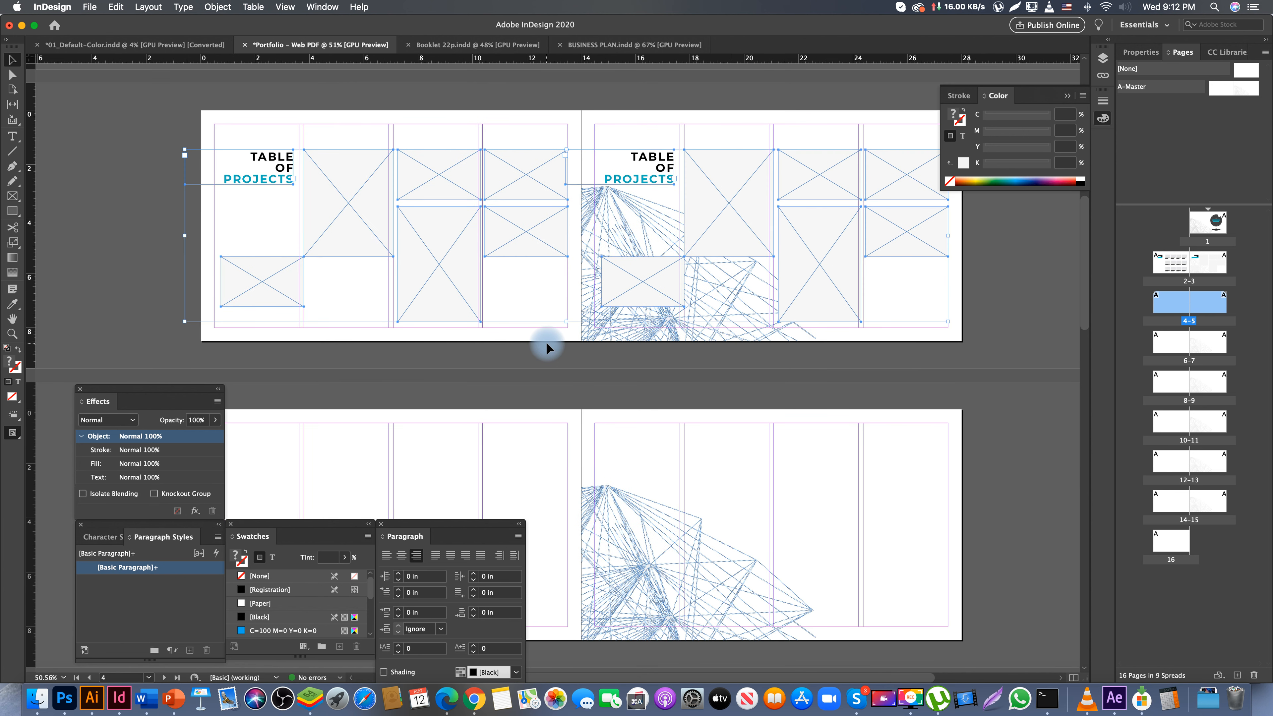
pyautogui.click(571, 473)
pyautogui.scroll(-4, 540, 332)
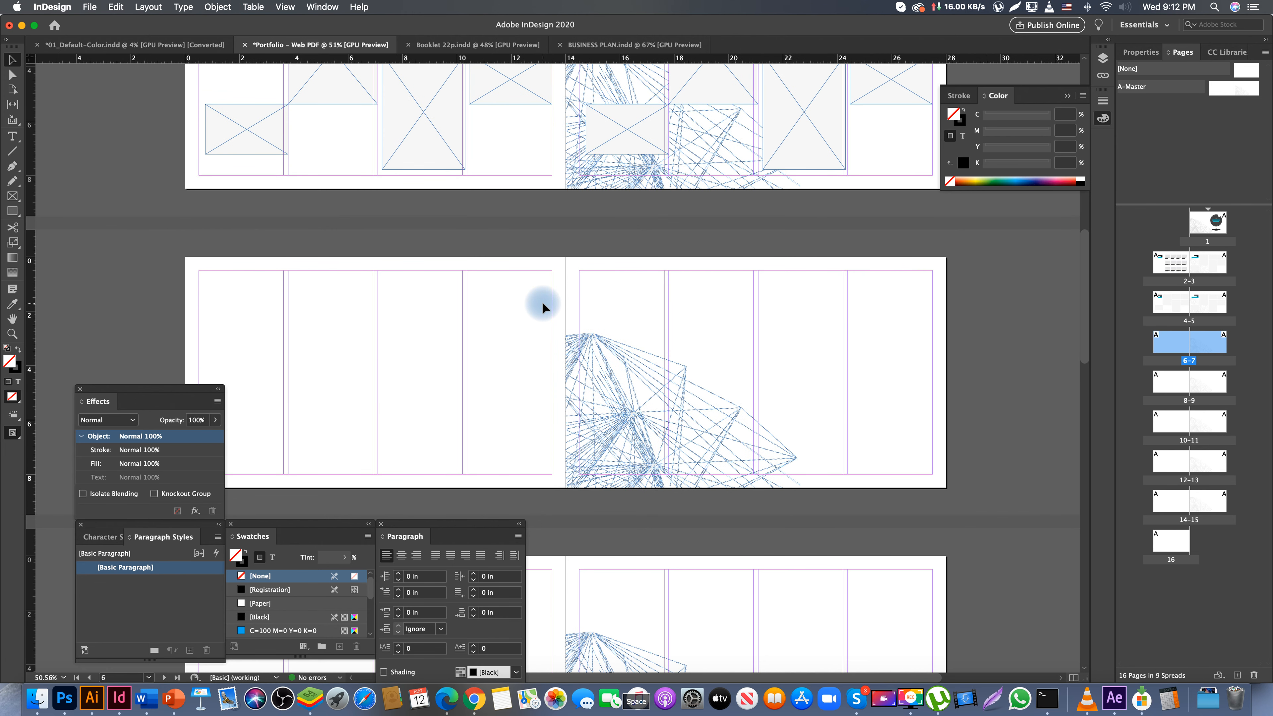
# - Look back over the page 2–5 spreads, and view the cover with the panels hidden
pyautogui.scroll(5, 587, 201)
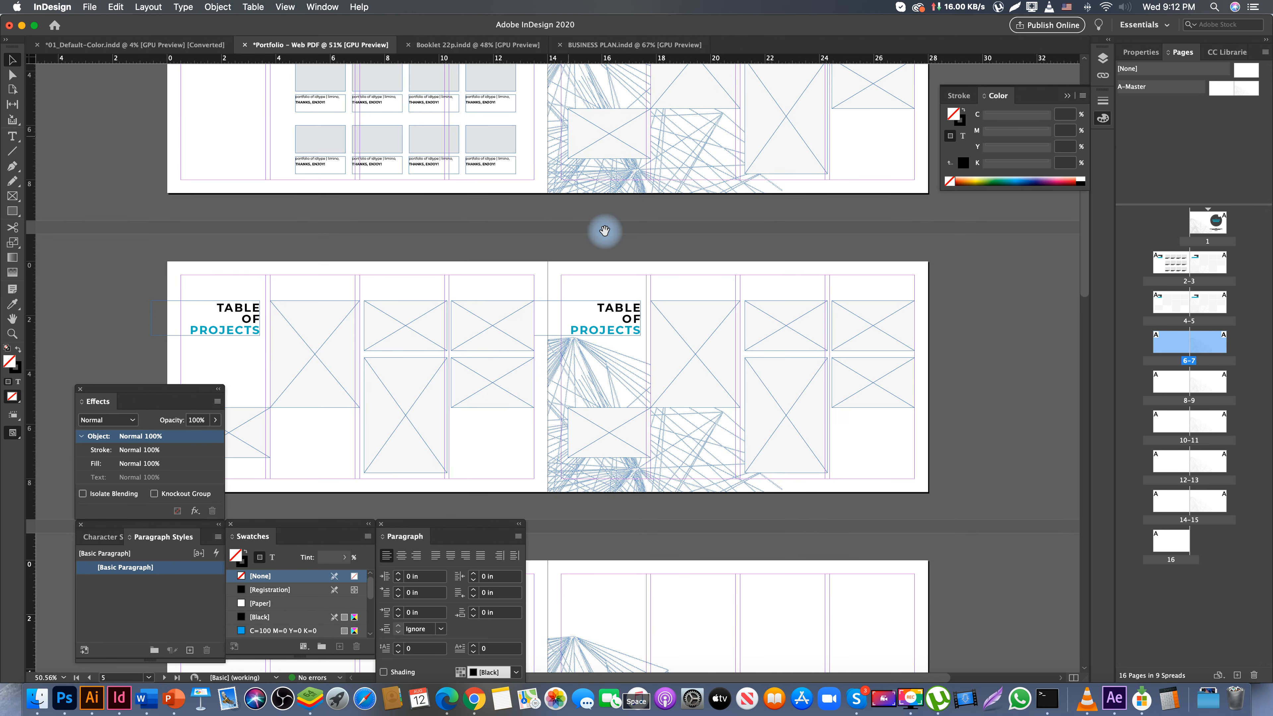
pyautogui.hscroll(1, 606, 228)
pyautogui.scroll(-1, 500, 253)
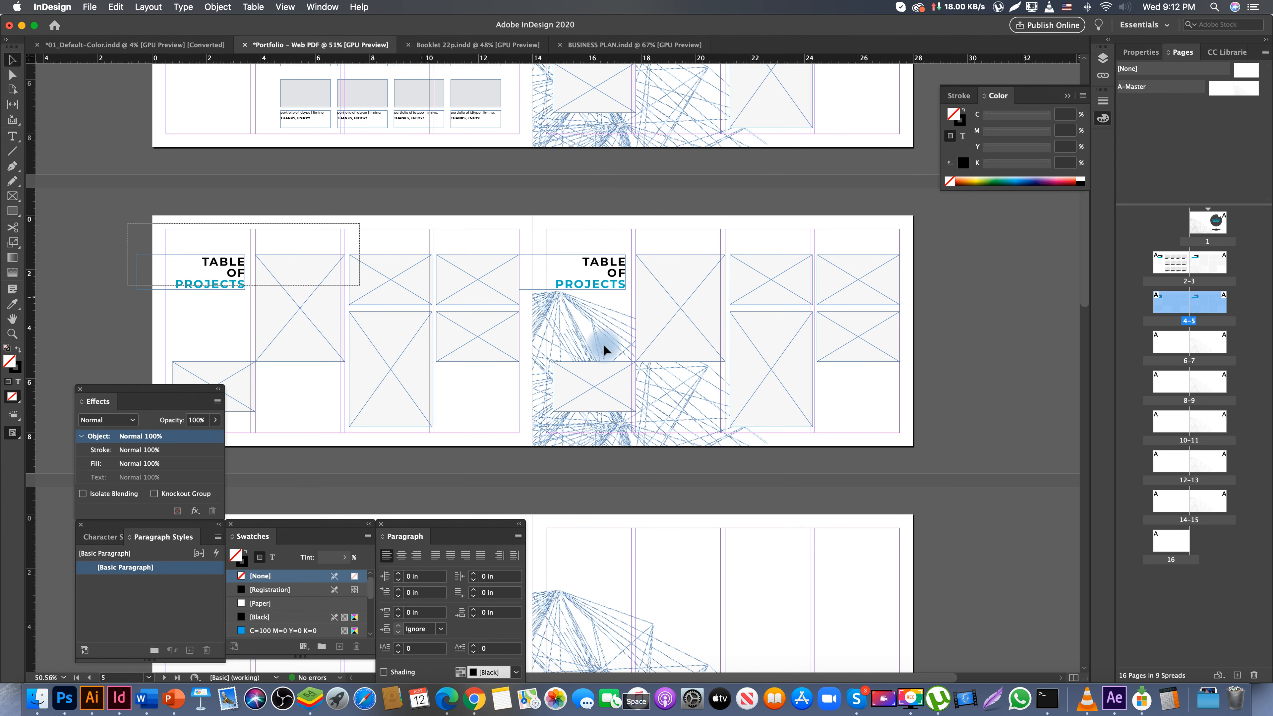
pyautogui.scroll(4, 659, 164)
pyautogui.hscroll(1, 659, 164)
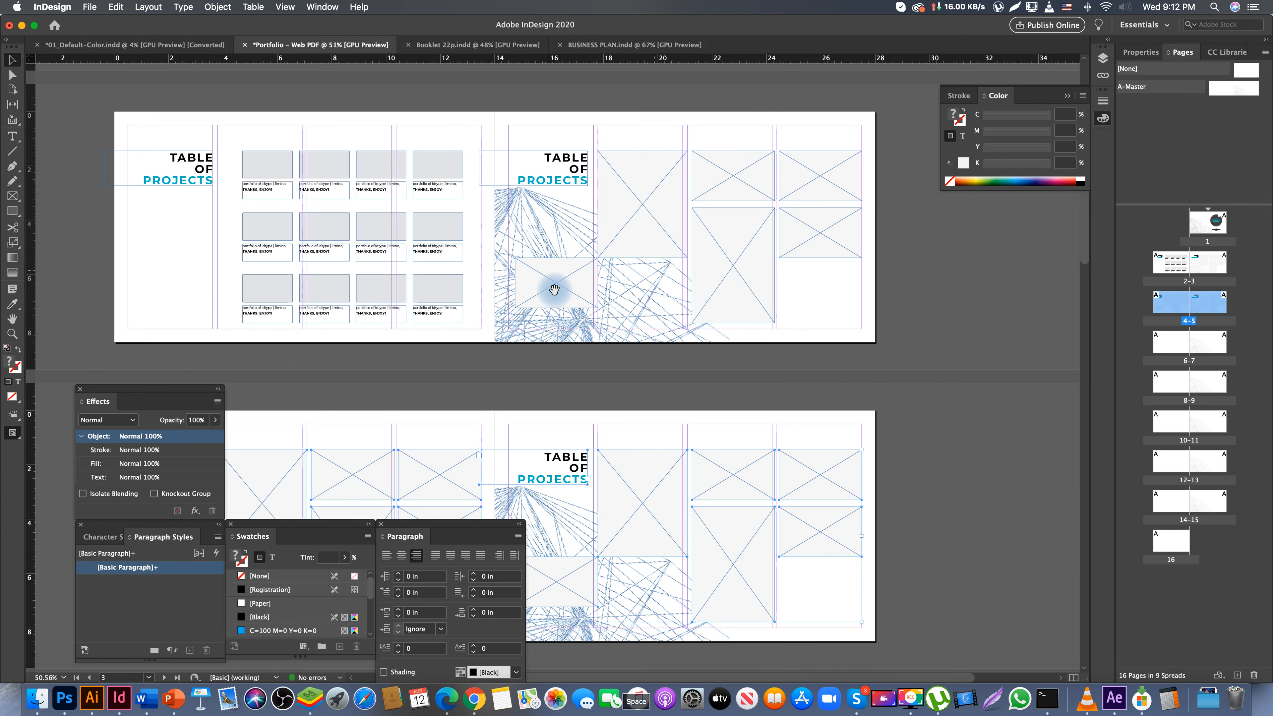
pyautogui.press('Tab')
pyautogui.moveTo(441, 122); pyautogui.dragTo(463, 290)
pyautogui.moveTo(414, 163); pyautogui.dragTo(385, 249)
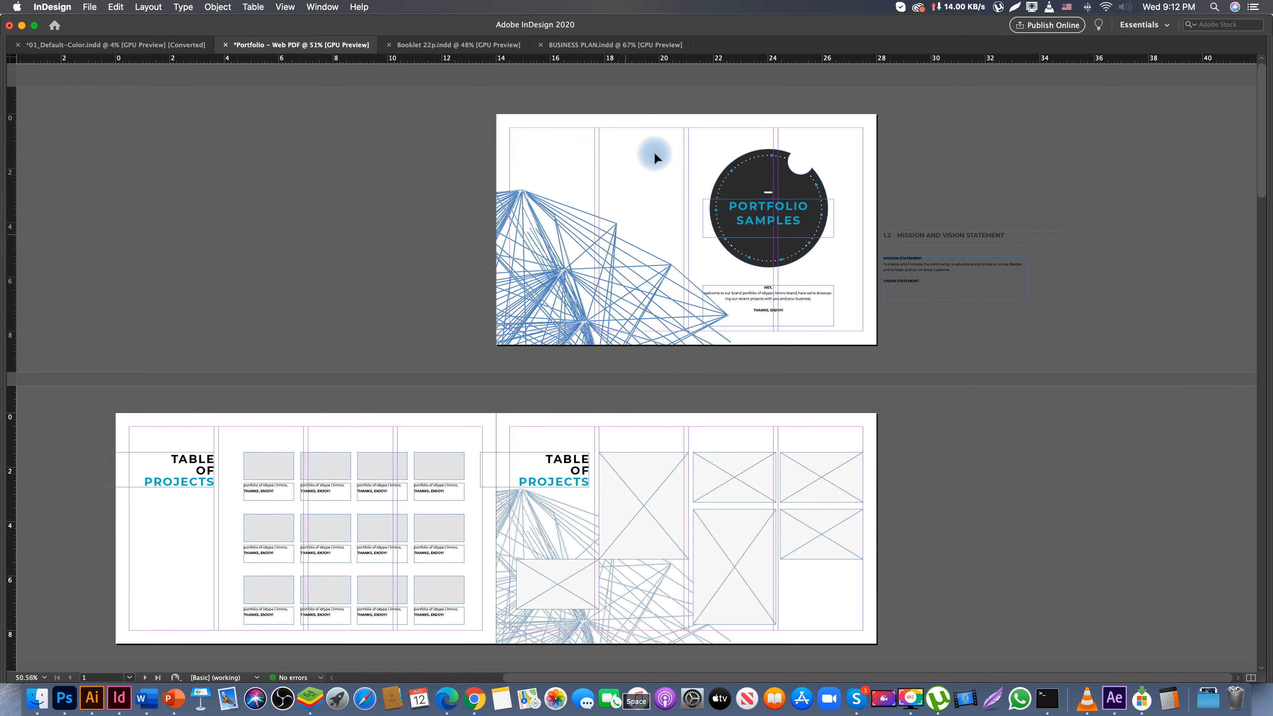
pyautogui.moveTo(702, 156); pyautogui.dragTo(511, 206)
# - Restore the panels and examine the cover page's dark circle, title and line artwork up close
pyautogui.press('Tab')
pyautogui.press('v')
pyautogui.click(783, 257)
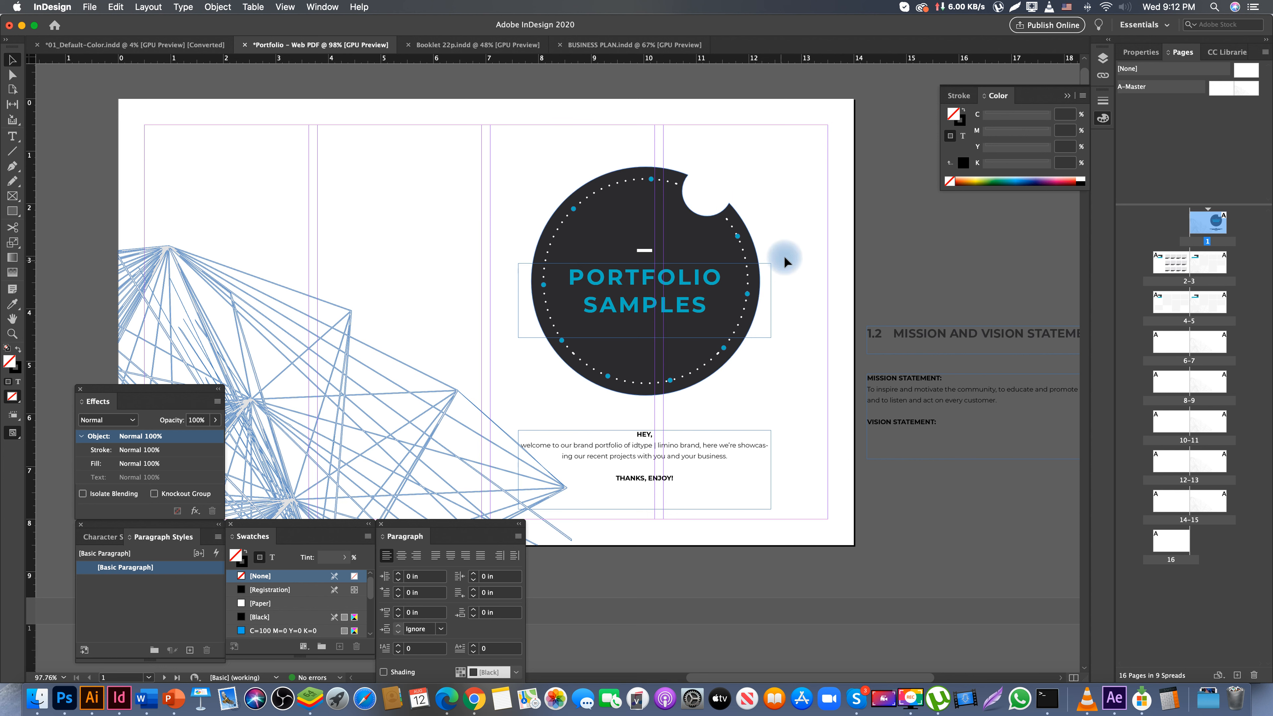
pyautogui.click(620, 233)
pyautogui.click(465, 213)
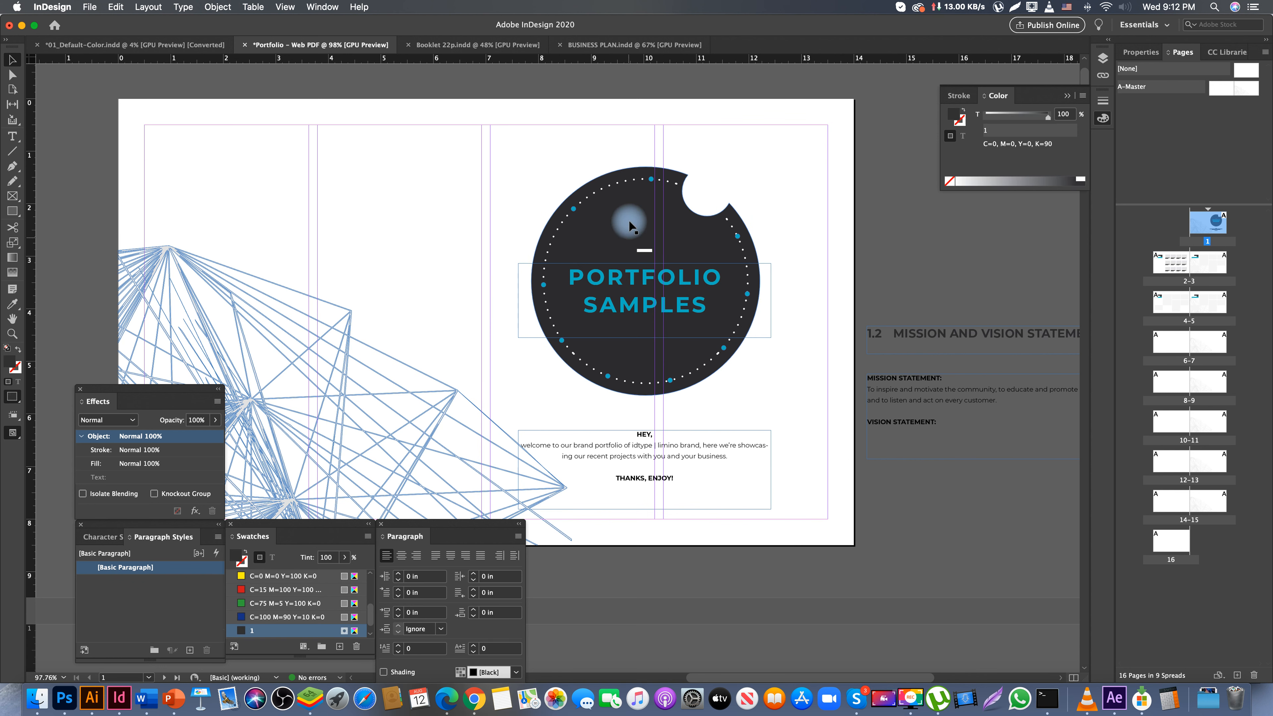
pyautogui.click(481, 276)
pyautogui.click(396, 268)
pyautogui.hscroll(-2, 406, 260)
pyautogui.scroll(-1, 406, 260)
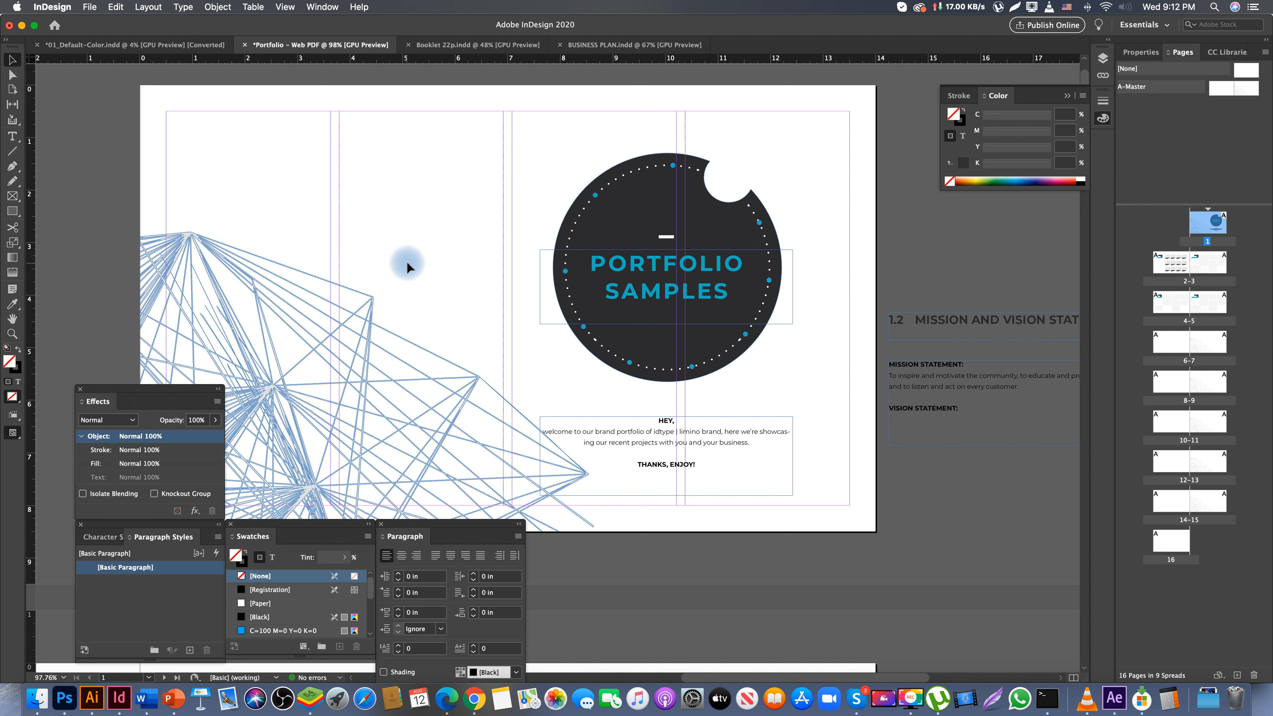
# - Look over the 2–3 spread, including the project grid and the page 3 image-frame layout
pyautogui.press('z')
pyautogui.moveTo(447, 230); pyautogui.dragTo(368, 343)
pyautogui.press('space')
pyautogui.moveTo(373, 414); pyautogui.dragTo(645, 228)
pyautogui.scroll(-5, 562, 295)
pyautogui.hscroll(3, 562, 295)
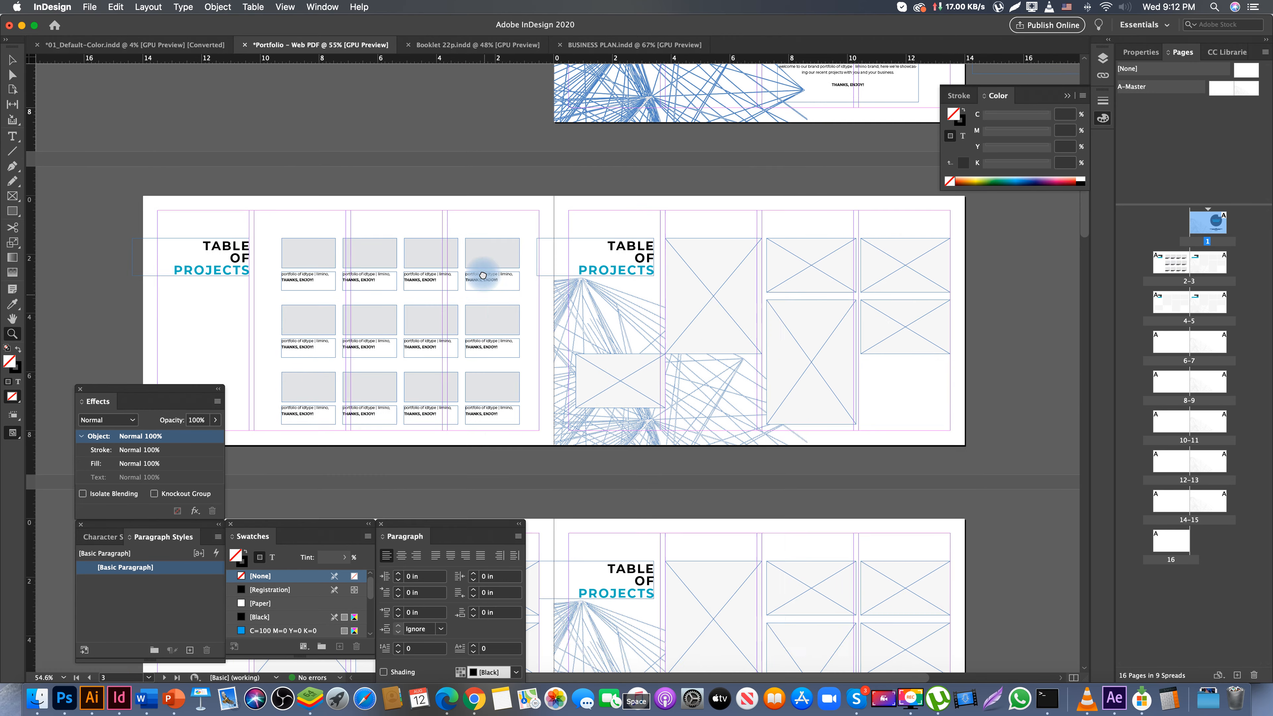
pyautogui.moveTo(562, 301); pyautogui.dragTo(552, 264)
pyautogui.press('space')
pyautogui.click(533, 160)
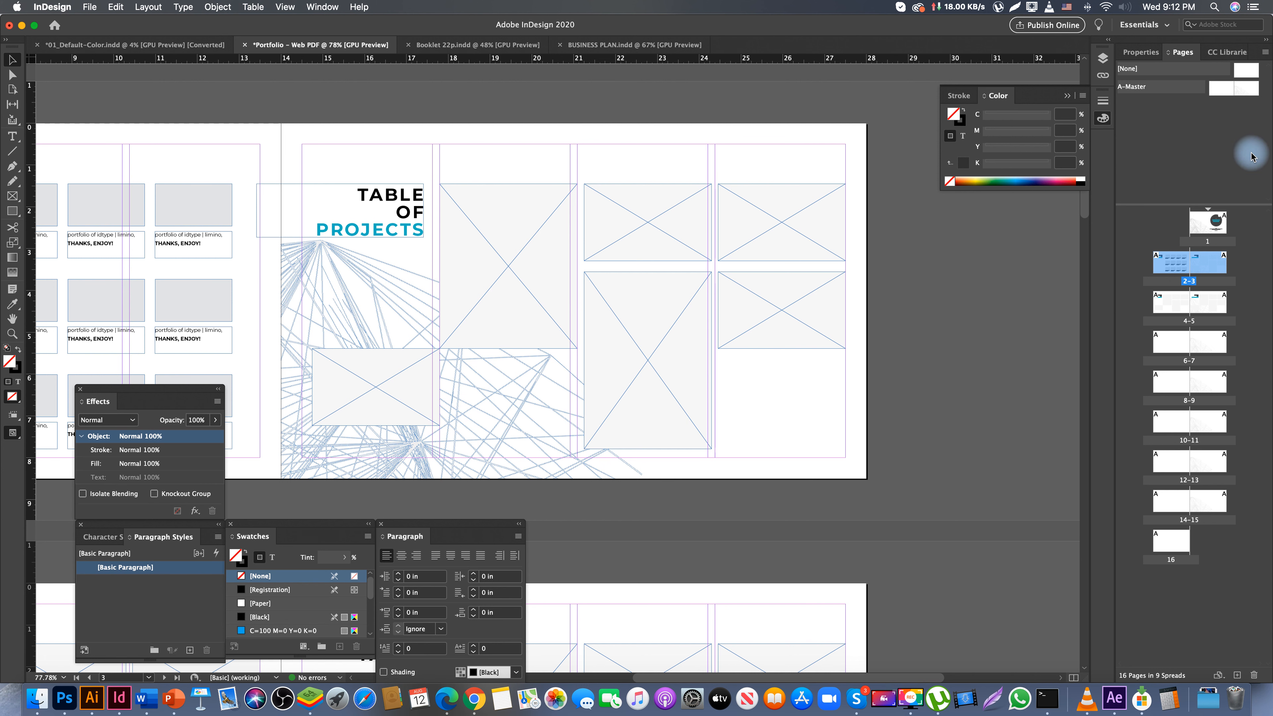
# - Narrow the InDesign window to a little over half the screen width and switch to Microsoft Edge
pyautogui.click(1261, 158)
pyautogui.moveTo(1234, 155); pyautogui.dragTo(718, 162)
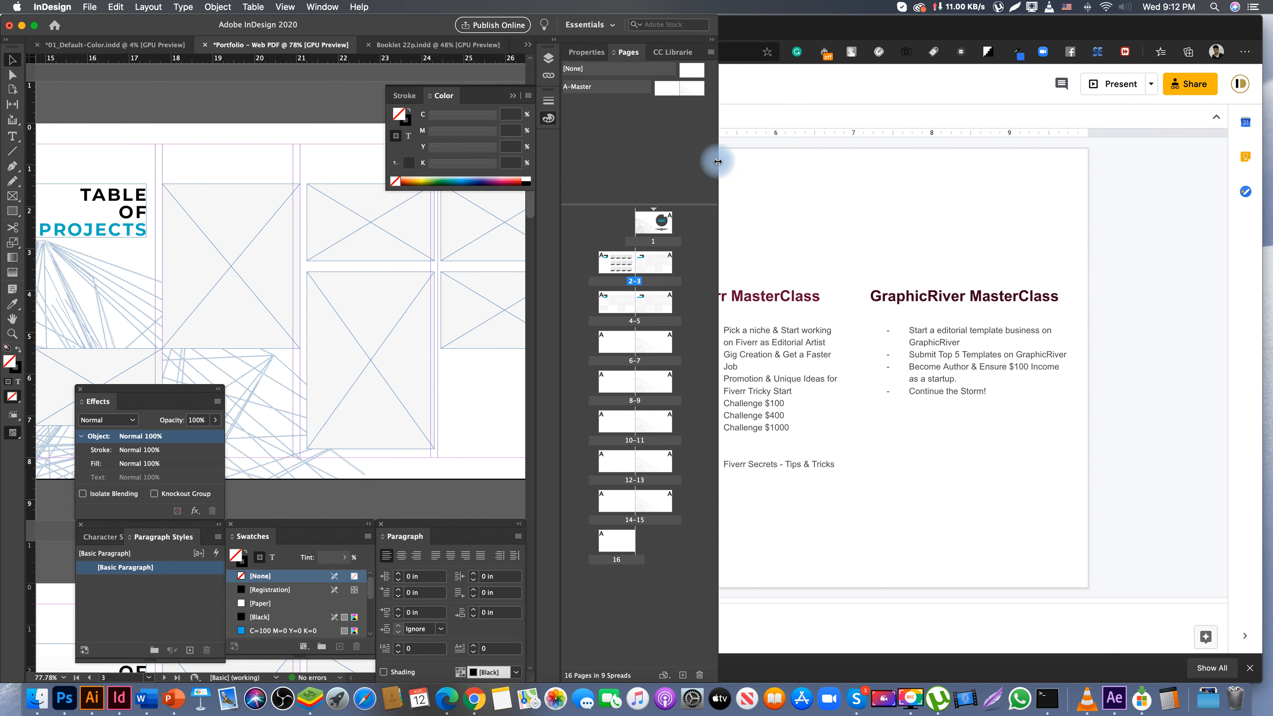
pyautogui.click(817, 205)
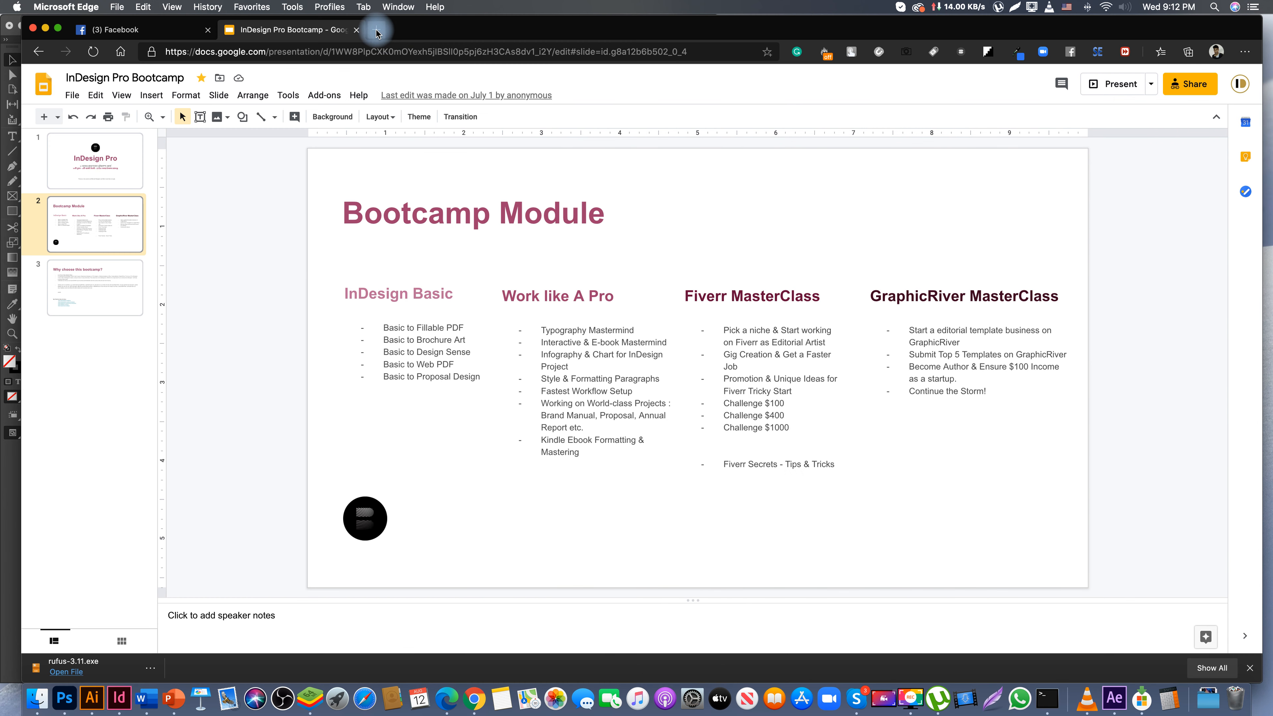
# - Open behance.net/limino in a new browser tab and narrow the browser window to fit beside InDesign
pyautogui.click(377, 31)
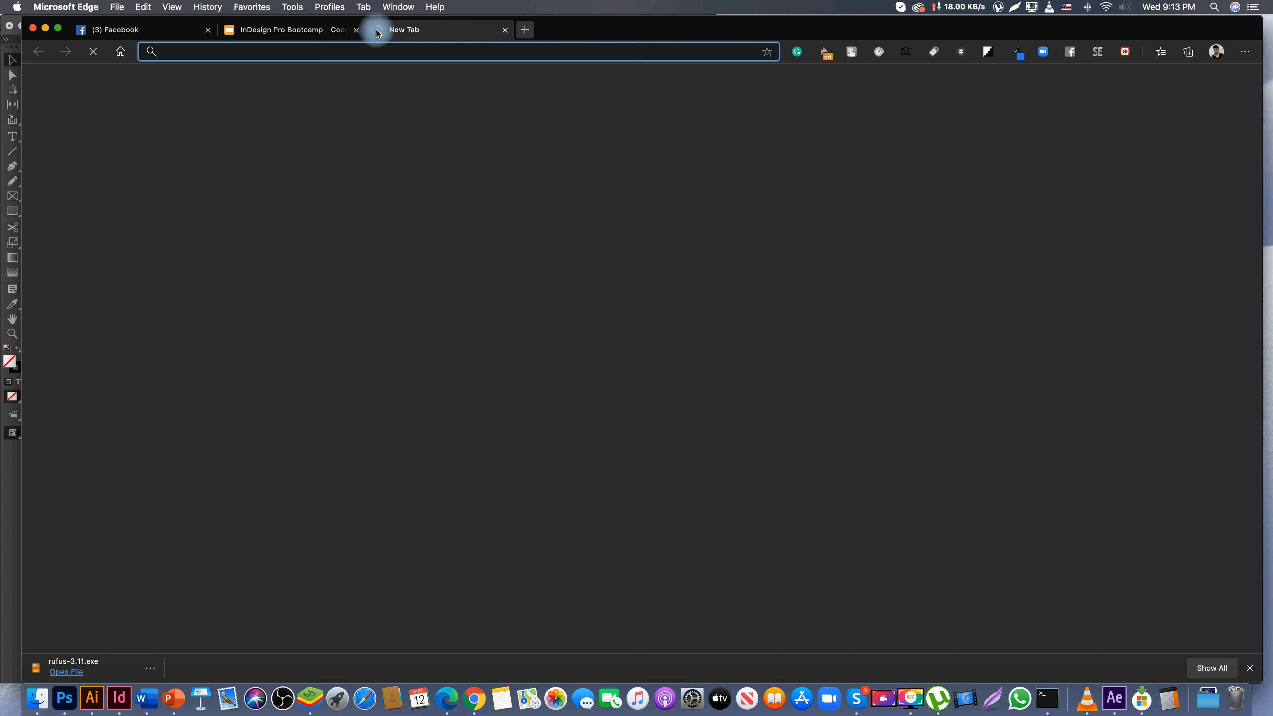
pyautogui.write('beha')
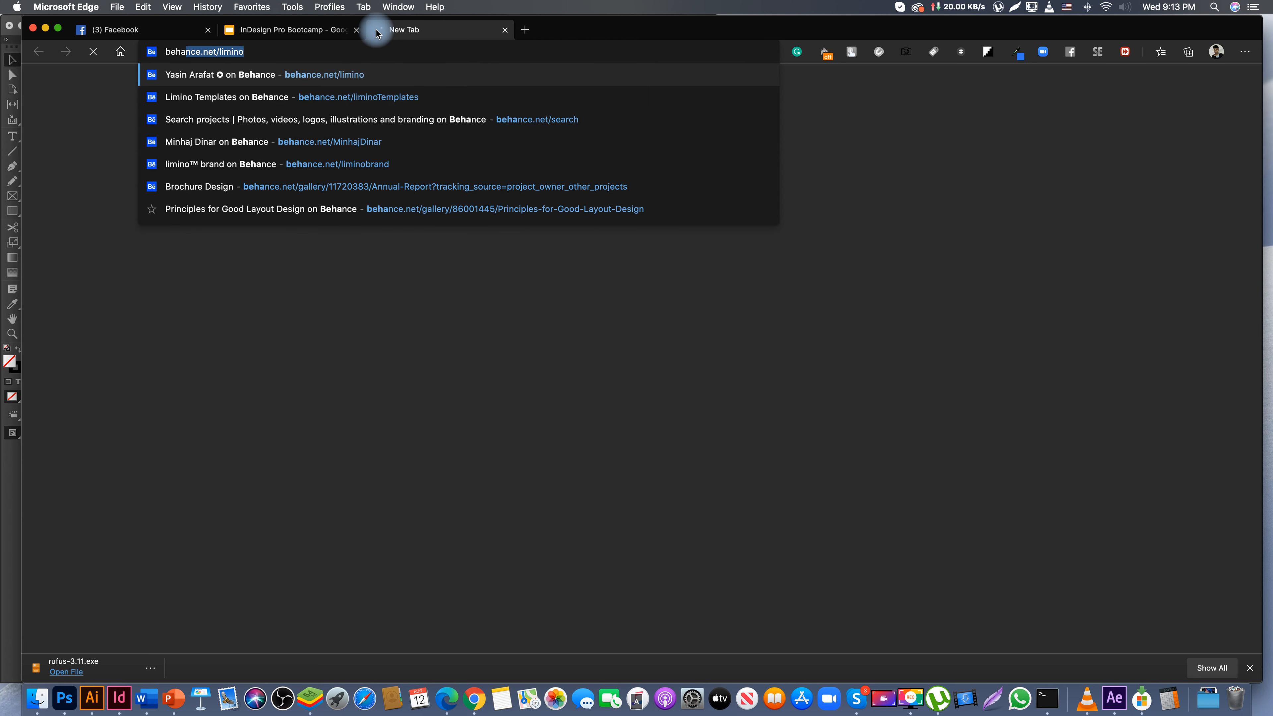
pyautogui.press('Return')
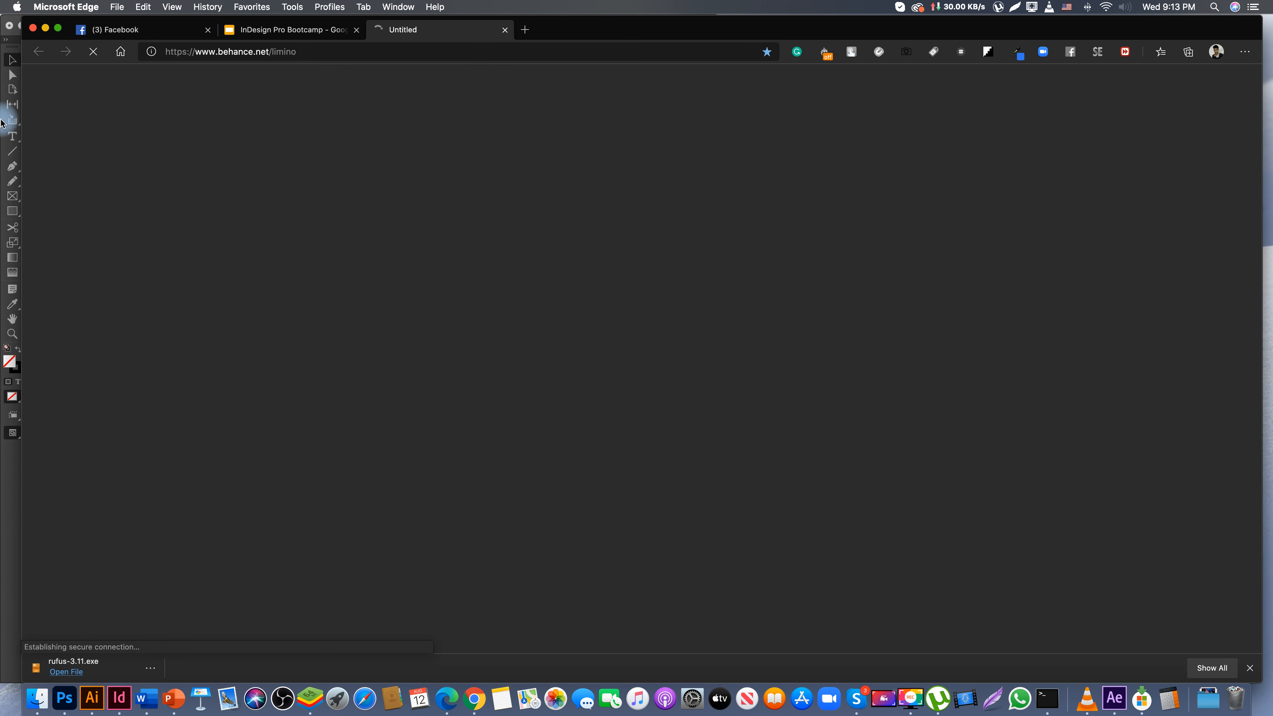
pyautogui.moveTo(22, 121); pyautogui.dragTo(720, 149)
# - Switch back to InDesign and collapse the floating Color panel so the page 3 frames are unobstructed
pyautogui.click(380, 133)
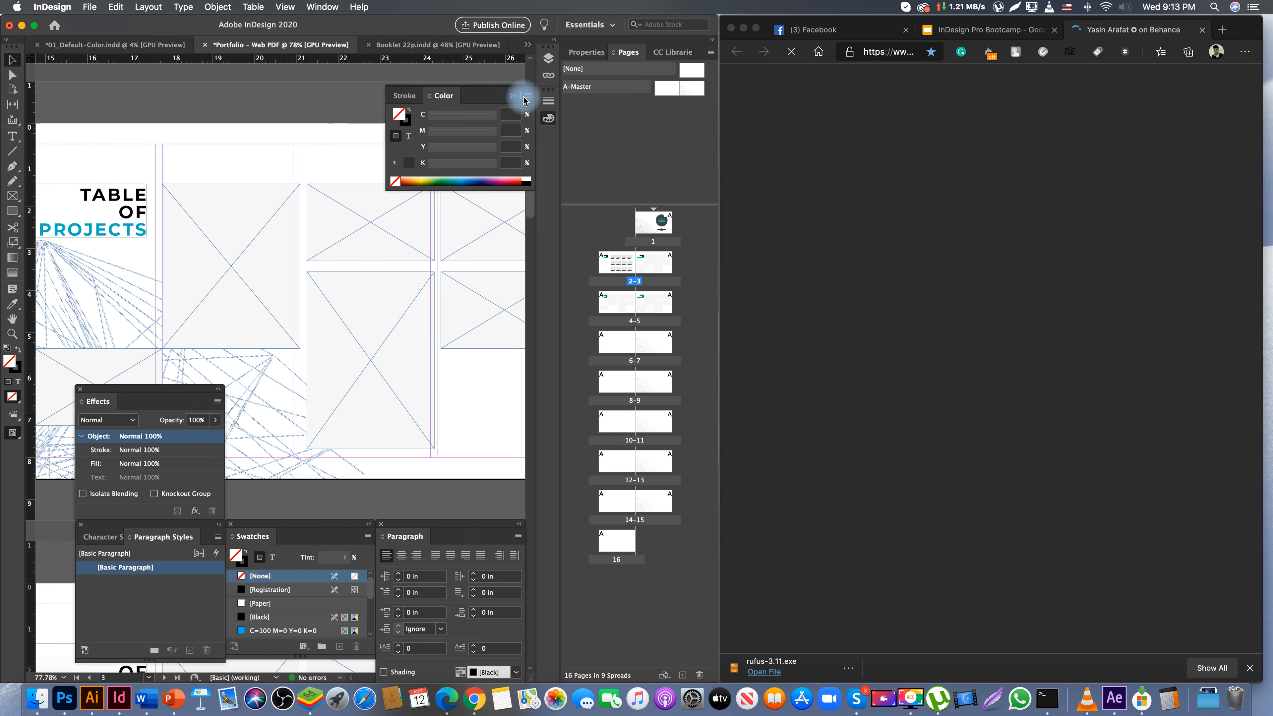
pyautogui.click(512, 94)
pyautogui.hscroll(2, 426, 142)
pyautogui.scroll(-1, 426, 142)
pyautogui.hscroll(1, 403, 128)
pyautogui.scroll(-1, 402, 128)
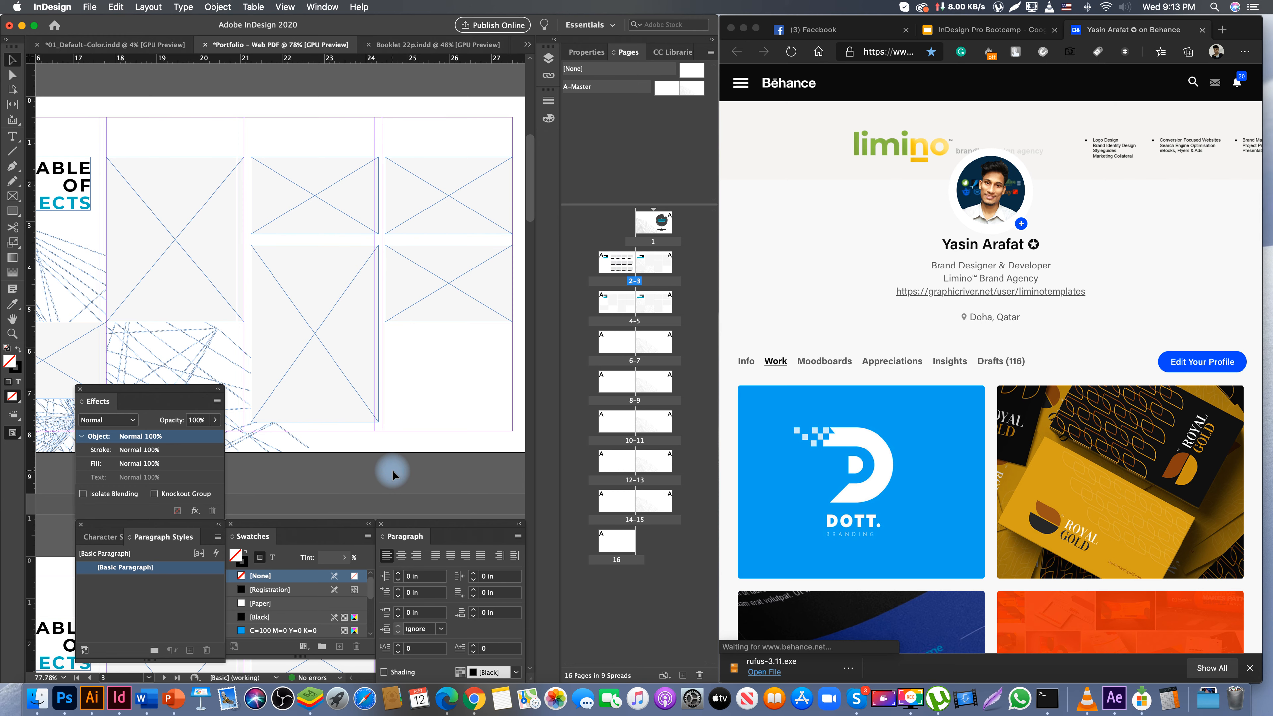
# - In Microsoft Edge, open the BLU. Proposal Template project on the Behance profile and copy its full title
pyautogui.click(1152, 370)
pyautogui.scroll(-10, 1152, 370)
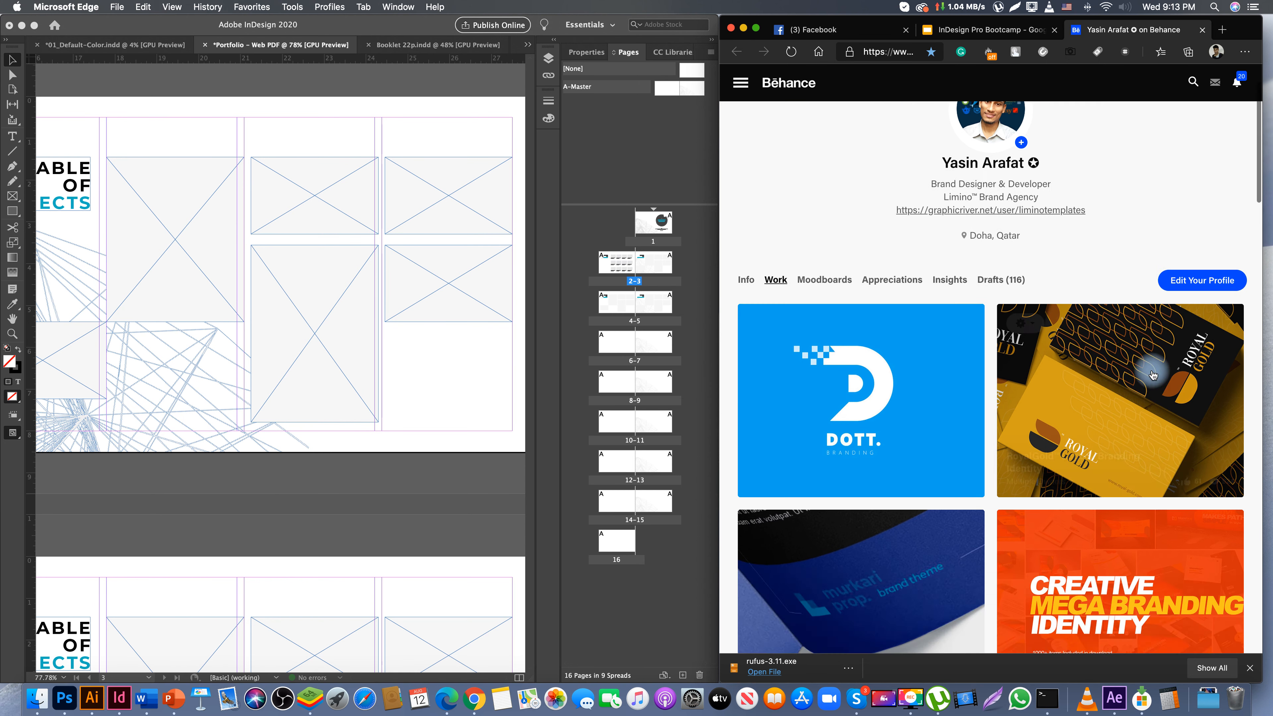
pyautogui.click(852, 294)
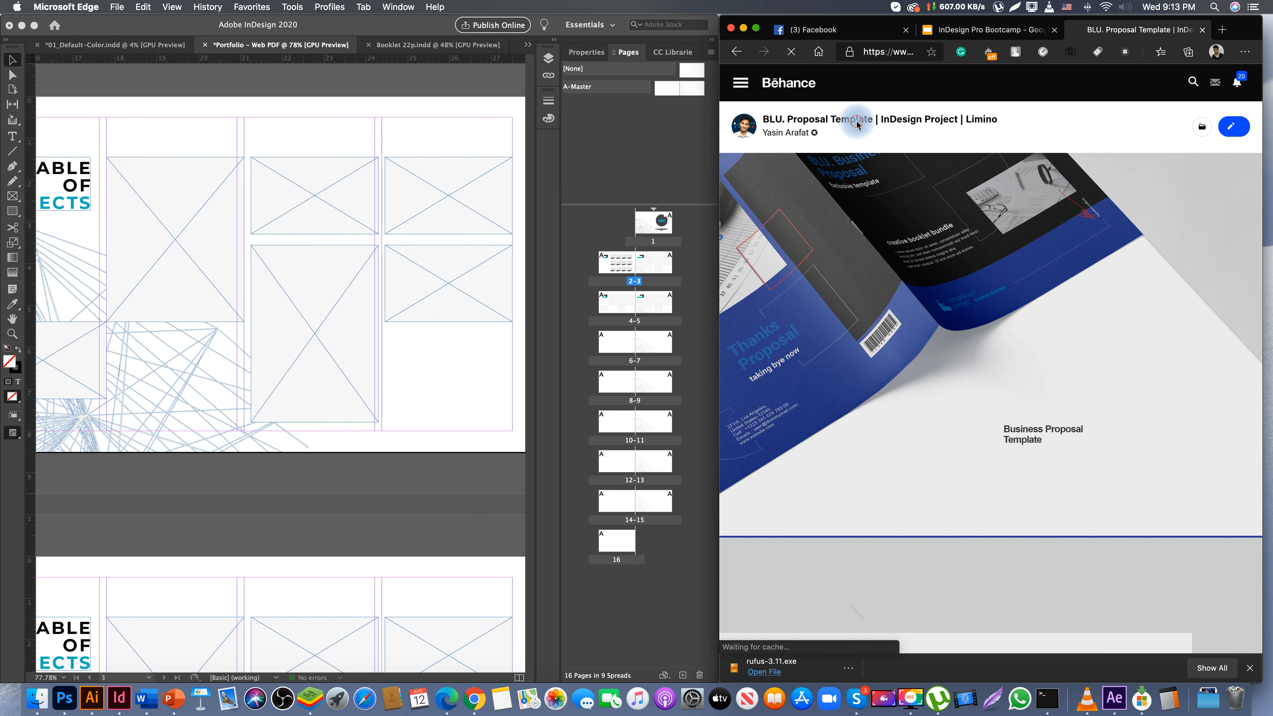
pyautogui.moveTo(875, 122); pyautogui.dragTo(766, 122)
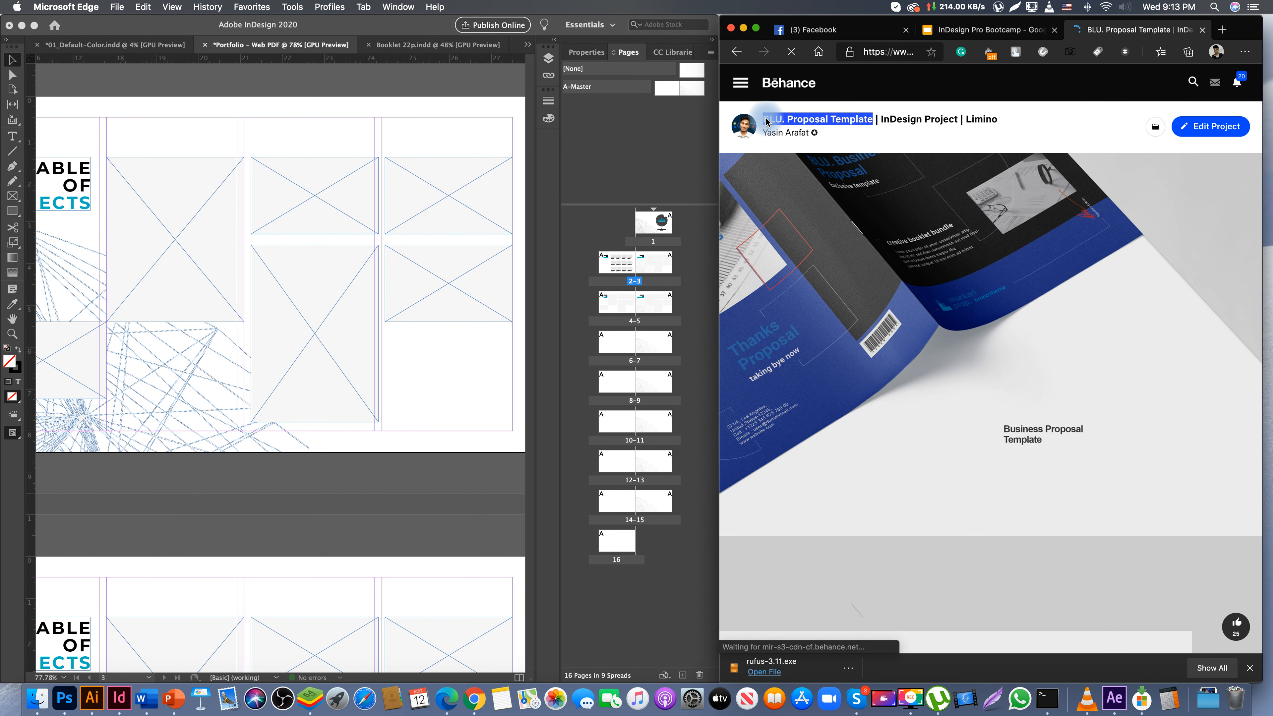
pyautogui.tripleClick(767, 122)
pyautogui.press('super+c')
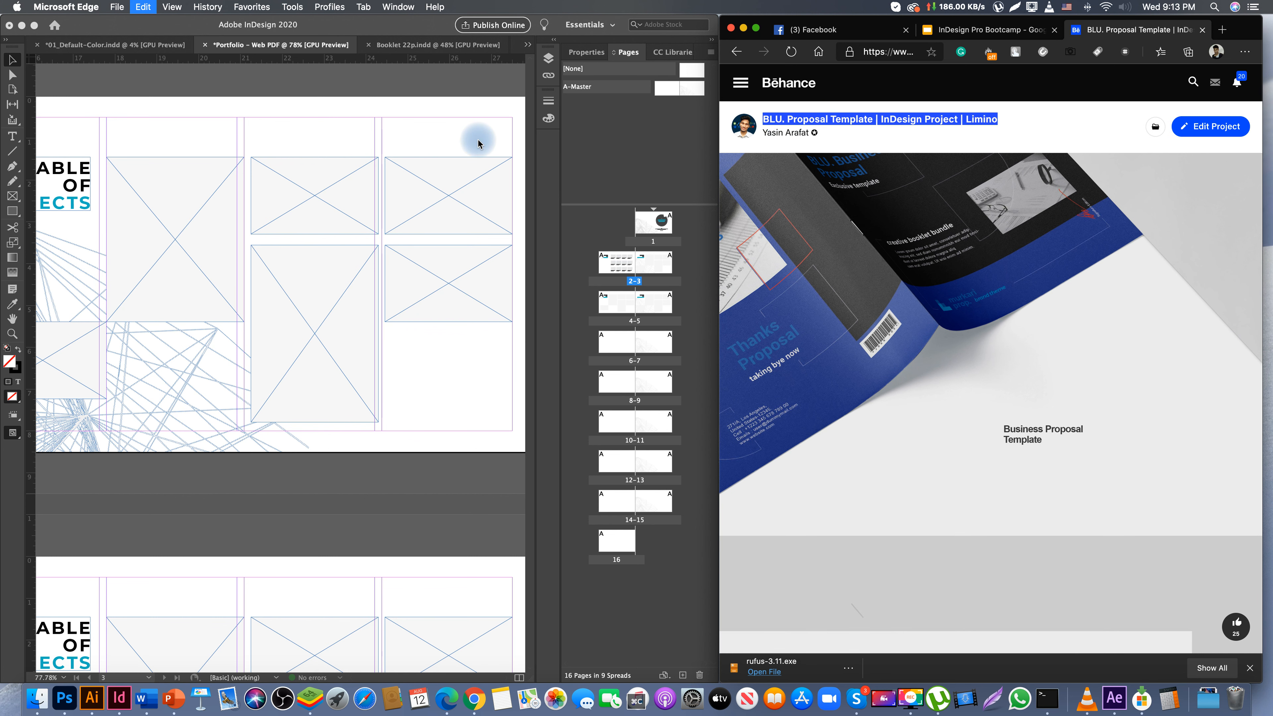
# - Switch back to InDesign and replace the word "TABLE" in the page 3 heading with "BLU" on its own line
pyautogui.click(342, 131)
pyautogui.hscroll(-3, 140, 172)
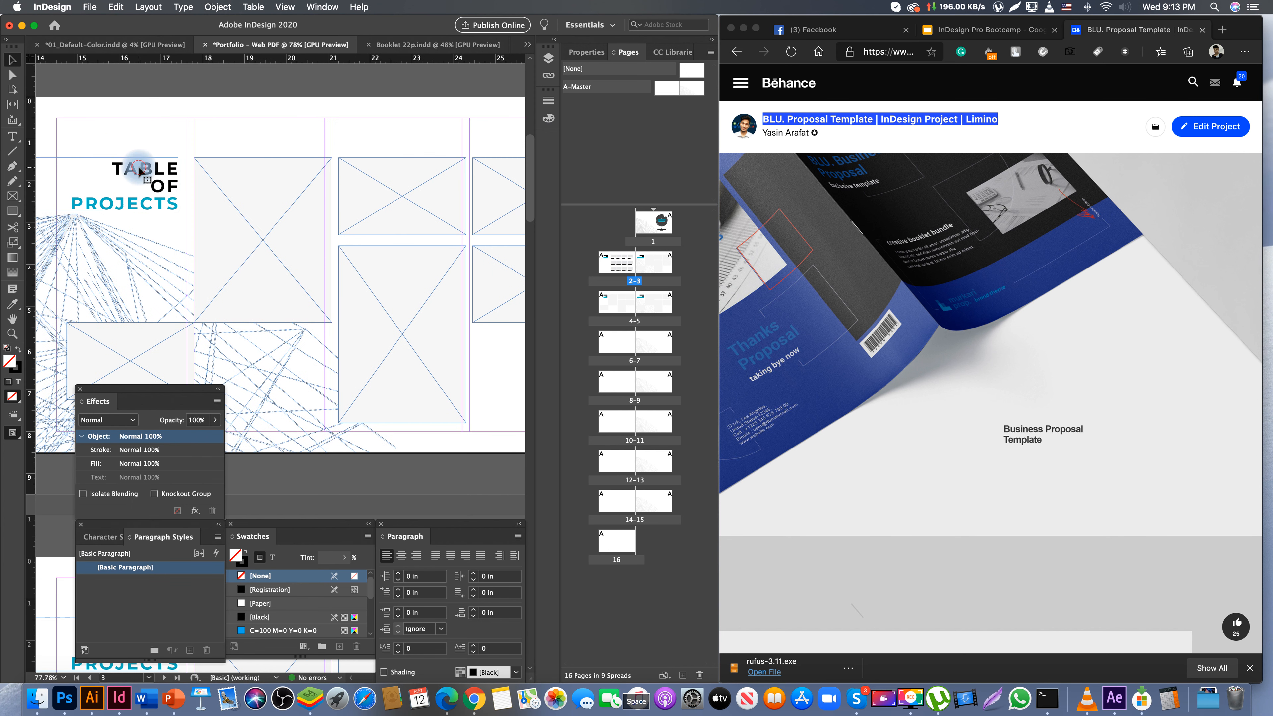
pyautogui.doubleClick(140, 172)
pyautogui.doubleClick(144, 169)
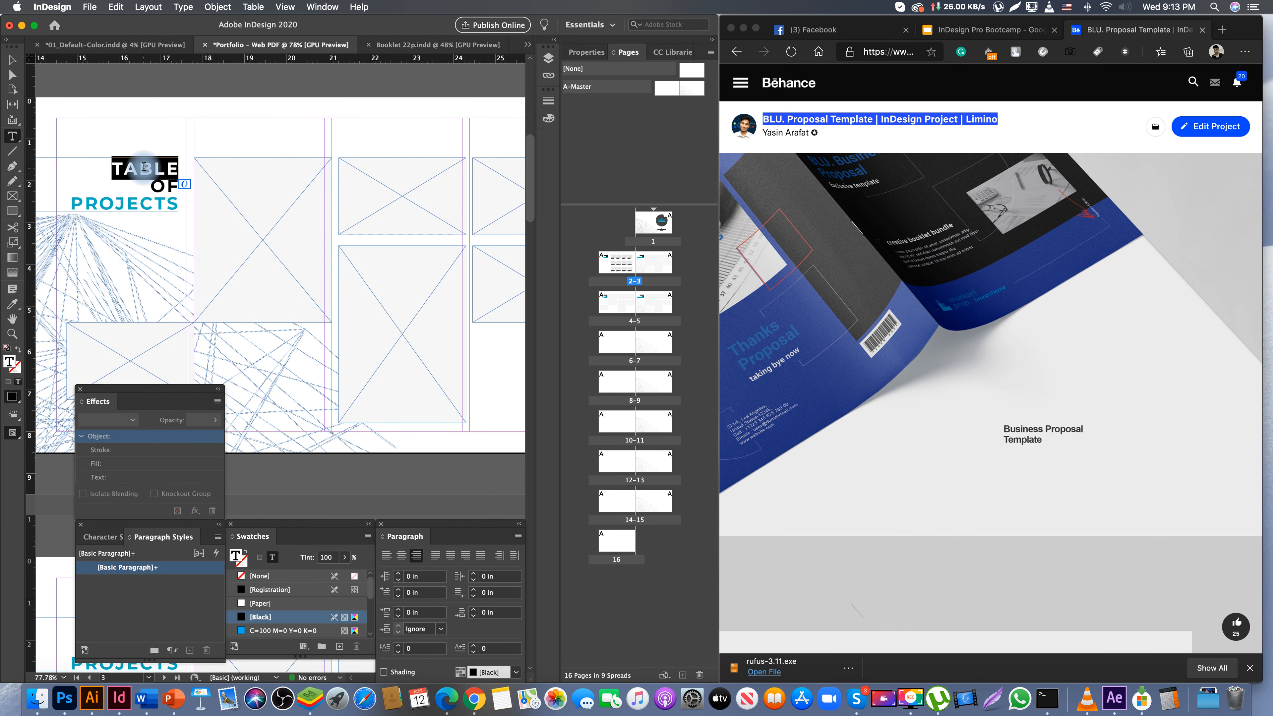
pyautogui.write('B')
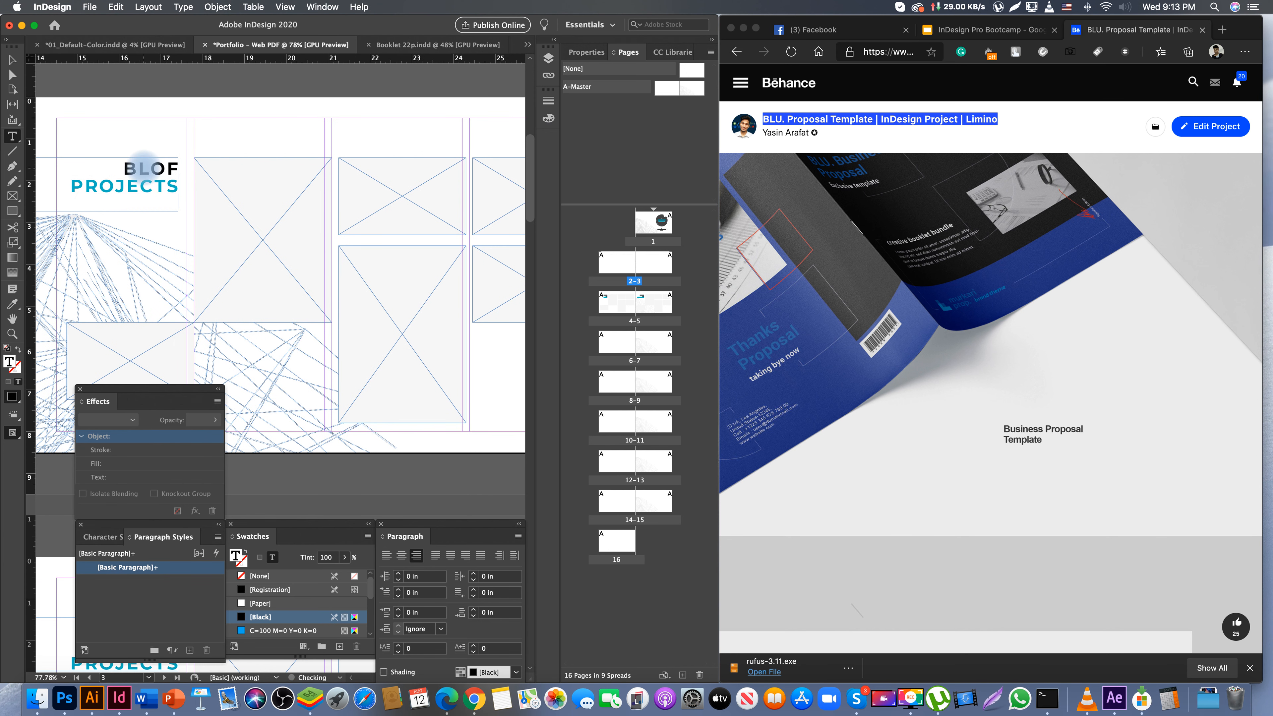
pyautogui.write('LU')
pyautogui.press('Return')
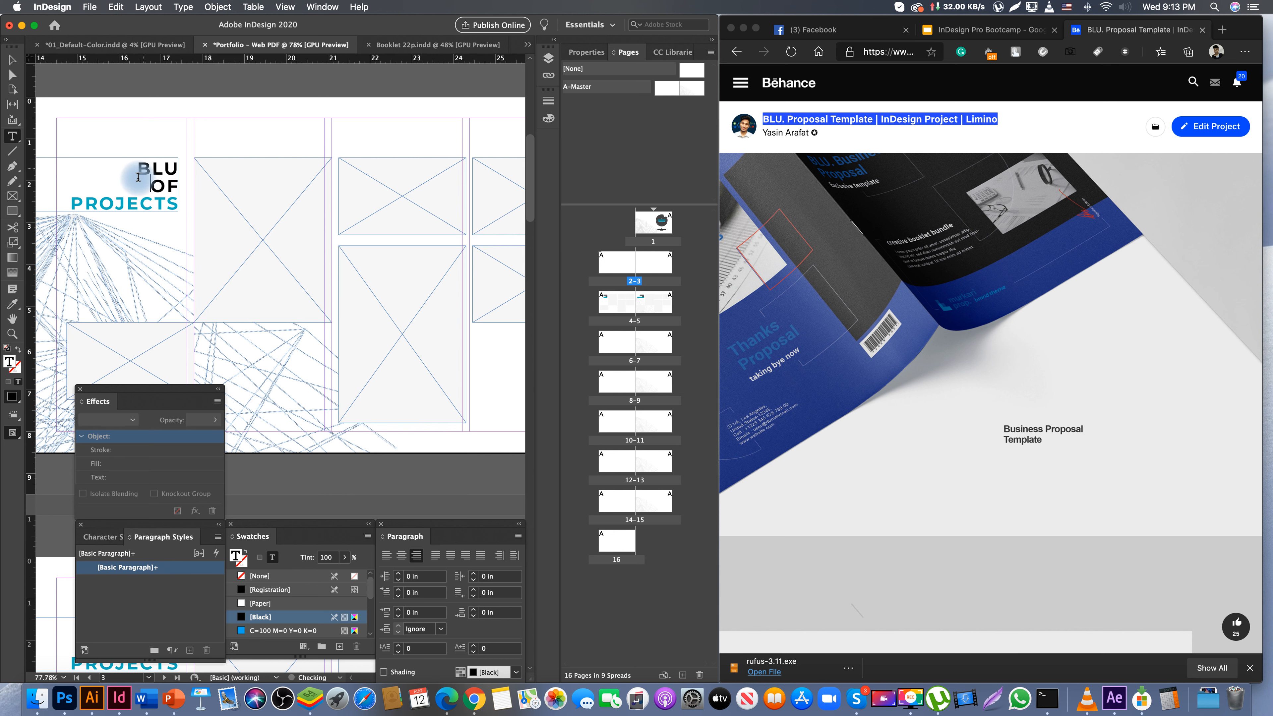
# - Replace "OF PROJECTS" under the BLU heading with the copied Behance project title and extend the text frame downward to fit it
pyautogui.moveTo(149, 187); pyautogui.dragTo(217, 222)
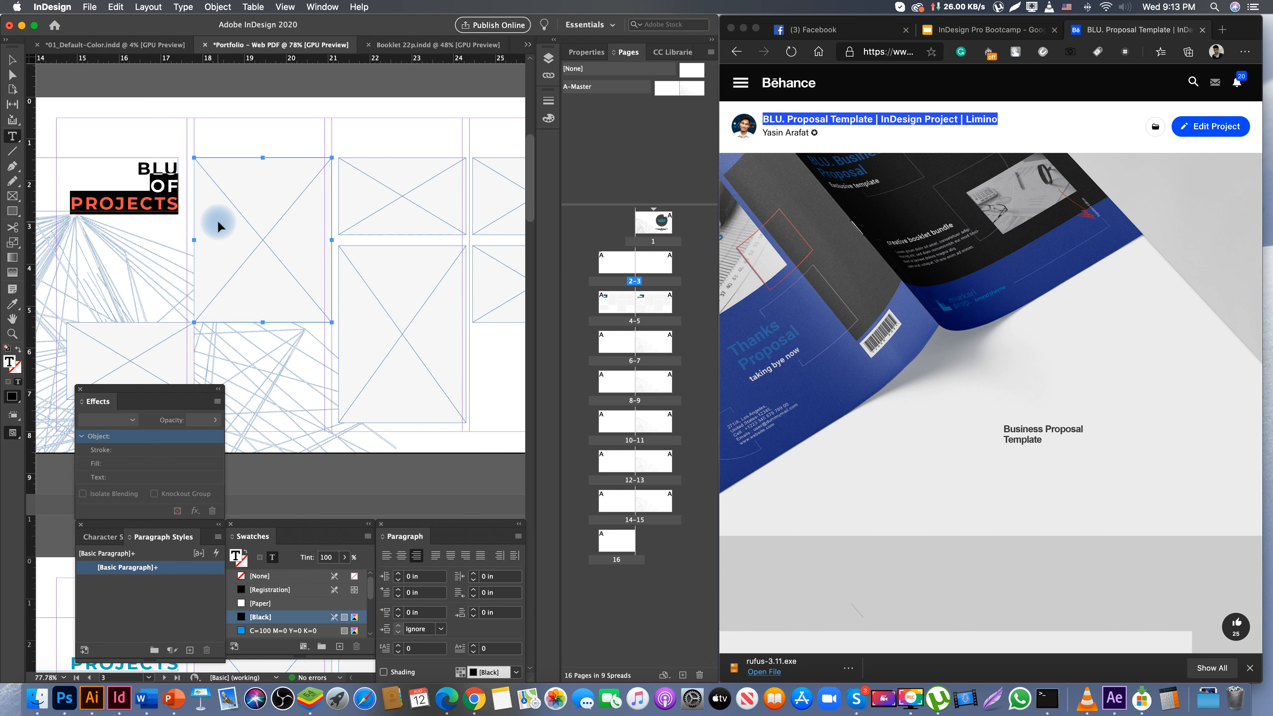
pyautogui.press('BackSpace')
pyautogui.press('super+v')
pyautogui.press('Escape')
pyautogui.hscroll(-5, 235, 213)
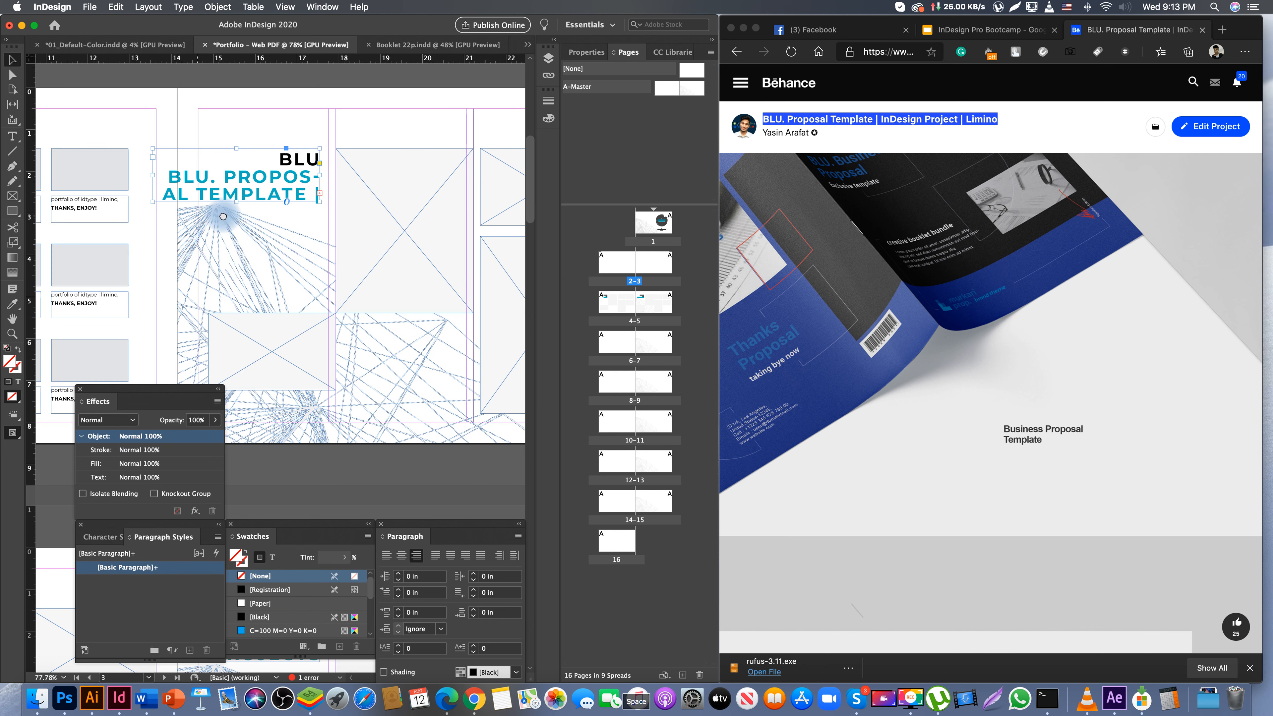
pyautogui.moveTo(237, 202); pyautogui.dragTo(237, 268)
# - Set the font size of the pasted project title below BLU to 14 pt
pyautogui.doubleClick(224, 187)
pyautogui.moveTo(167, 174); pyautogui.dragTo(332, 250)
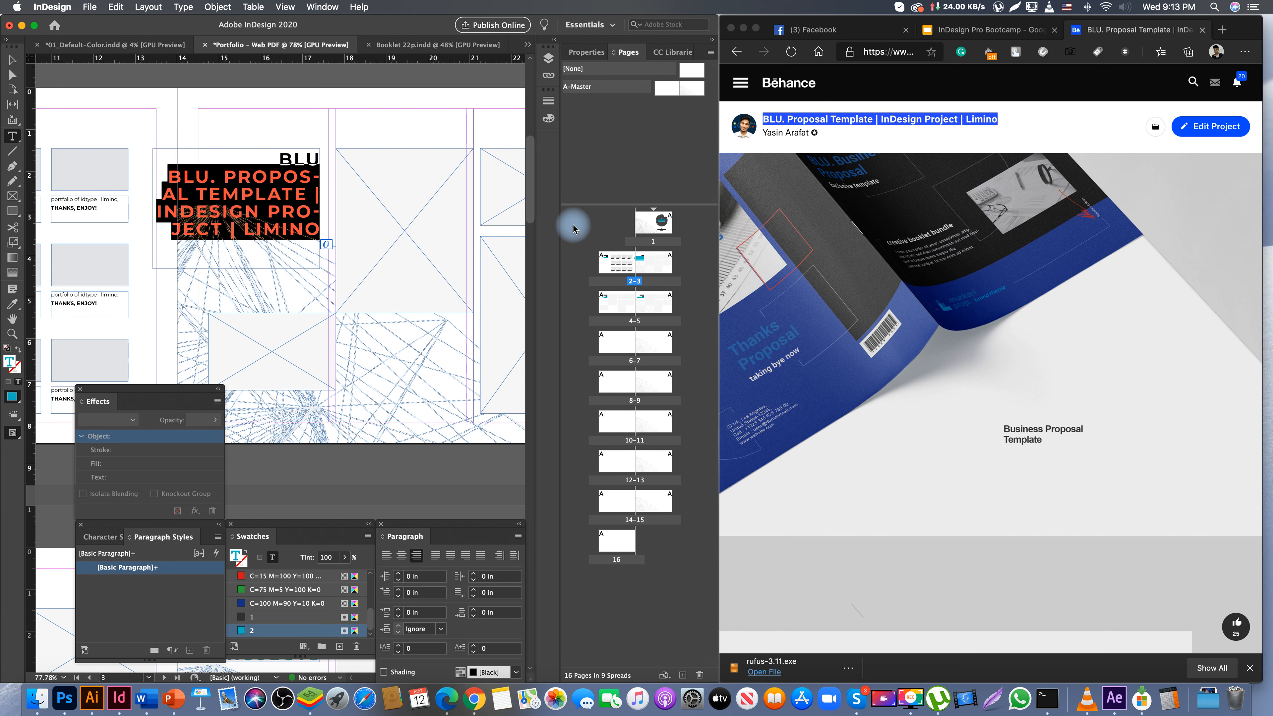
pyautogui.click(420, 557)
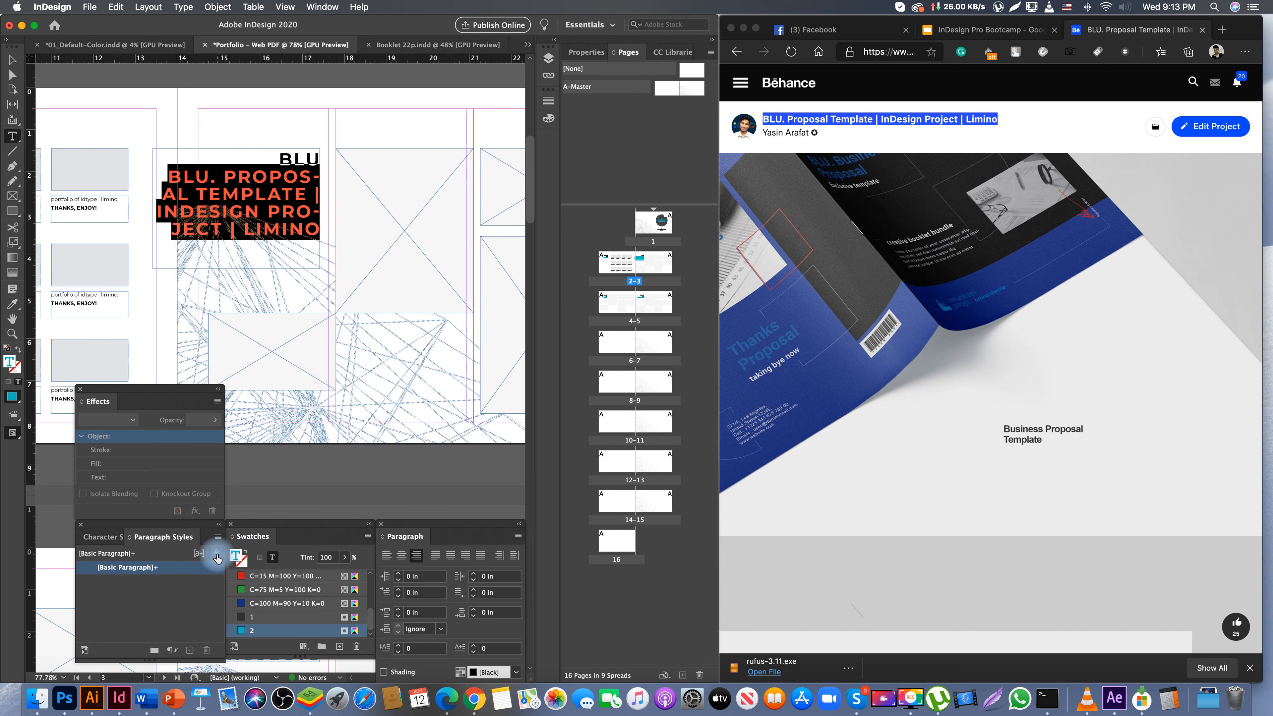
pyautogui.click(103, 537)
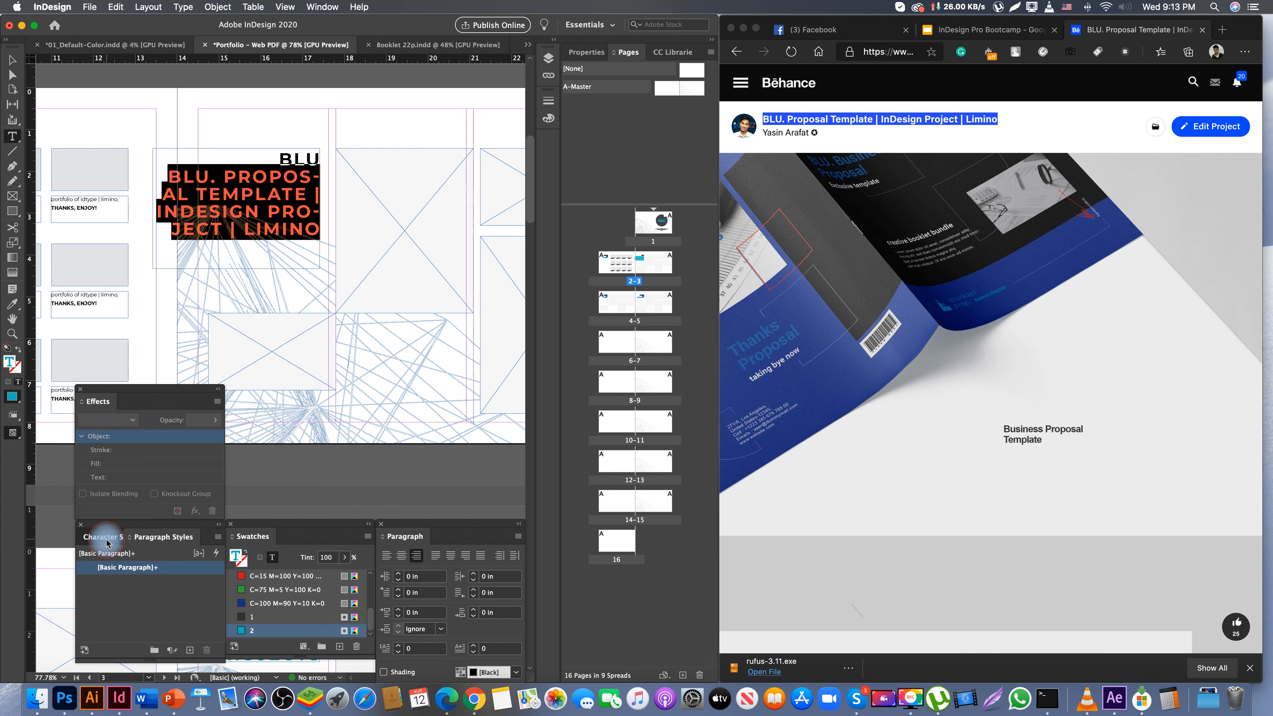
pyautogui.click(161, 541)
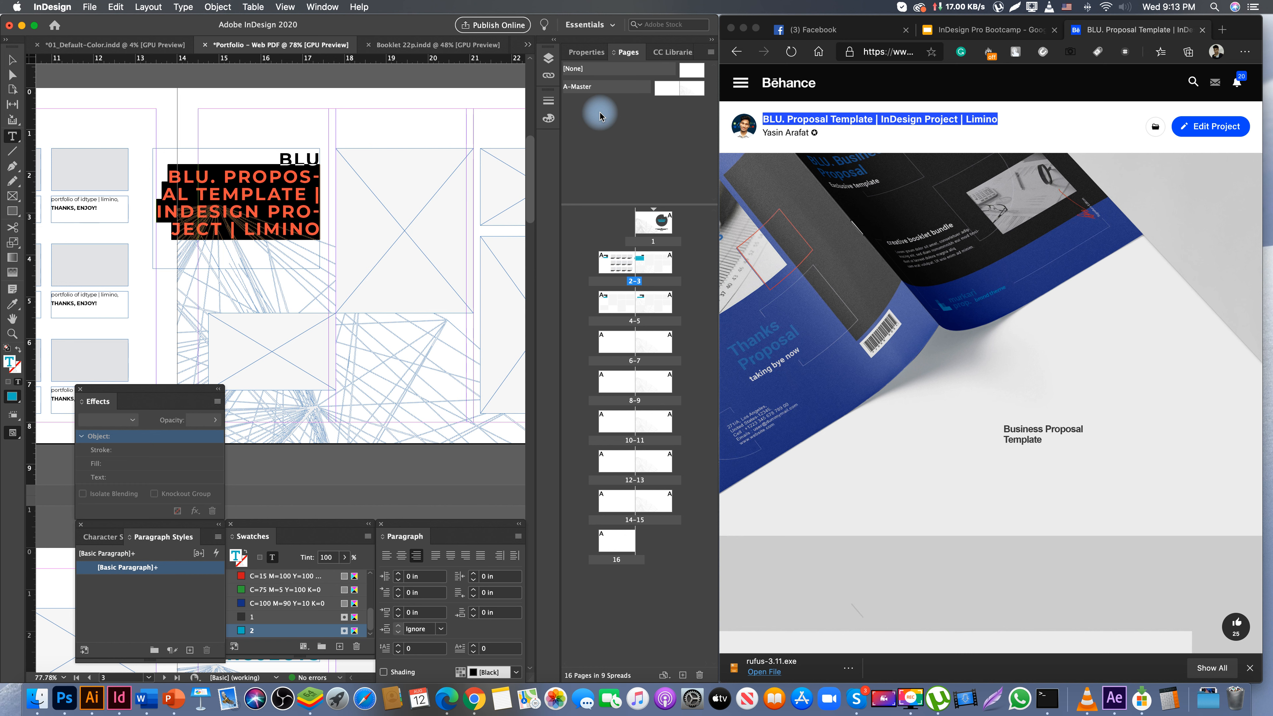
pyautogui.click(586, 52)
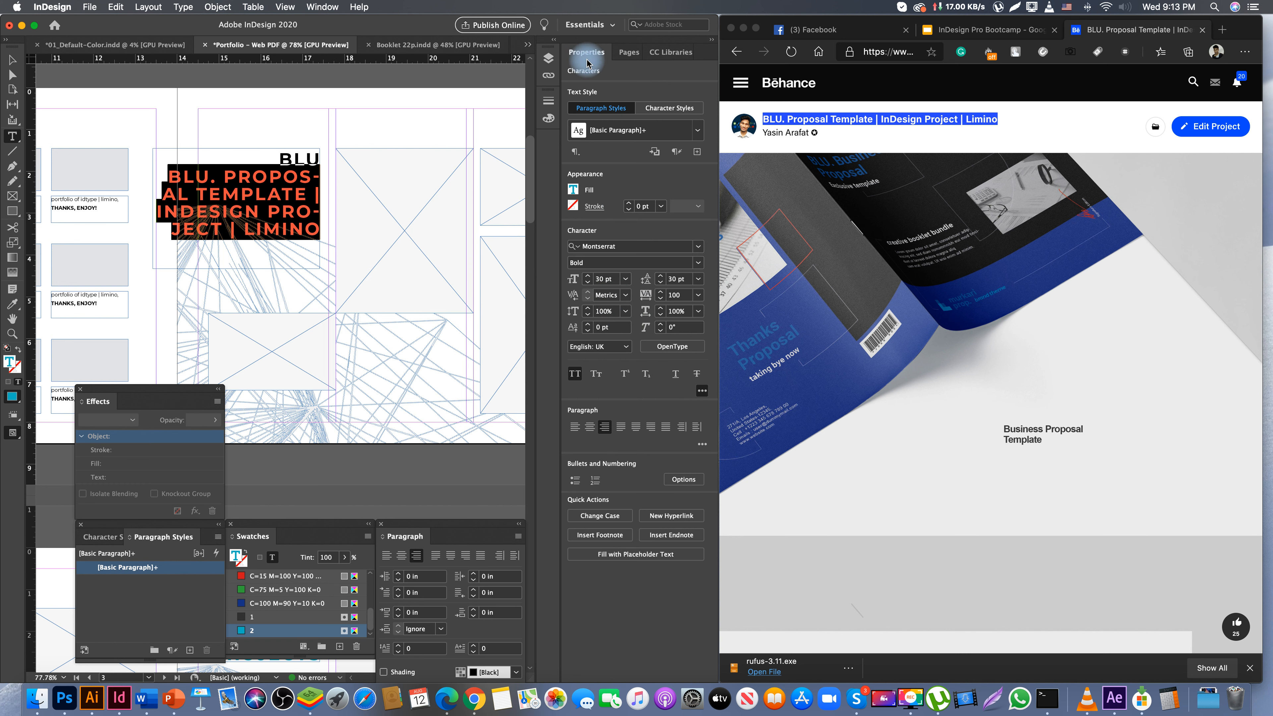
pyautogui.click(627, 279)
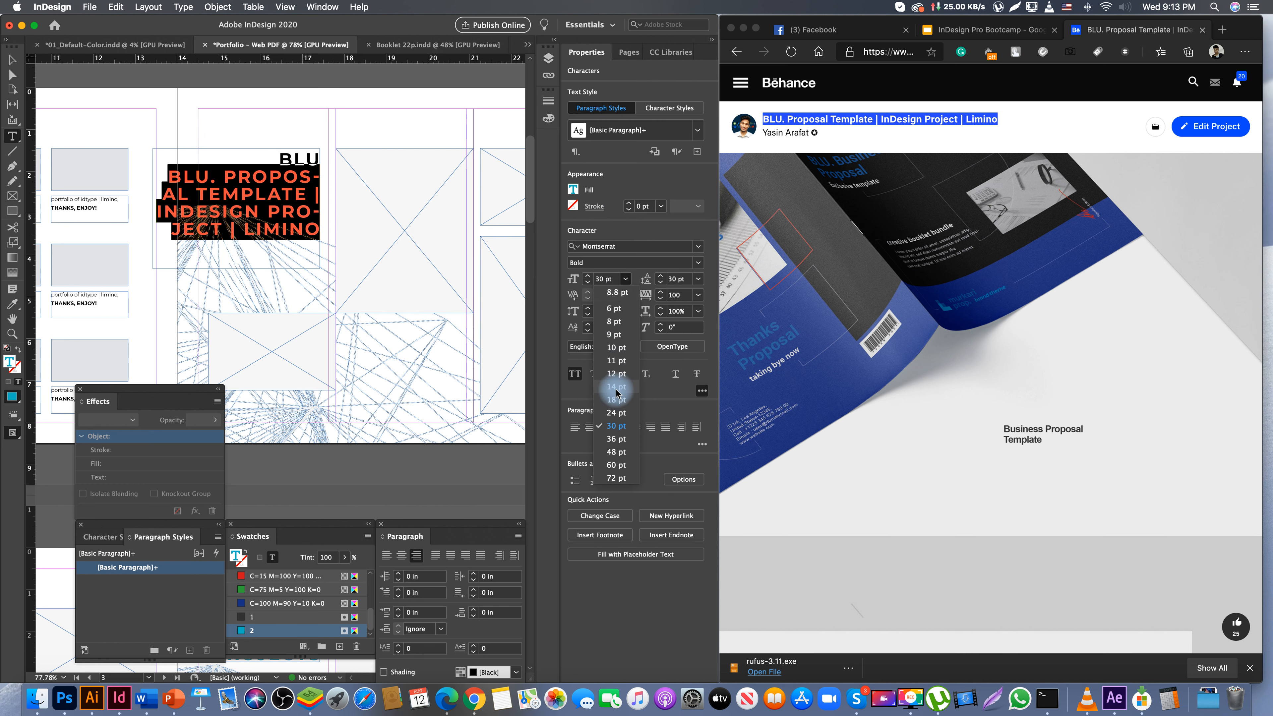
pyautogui.press('Return')
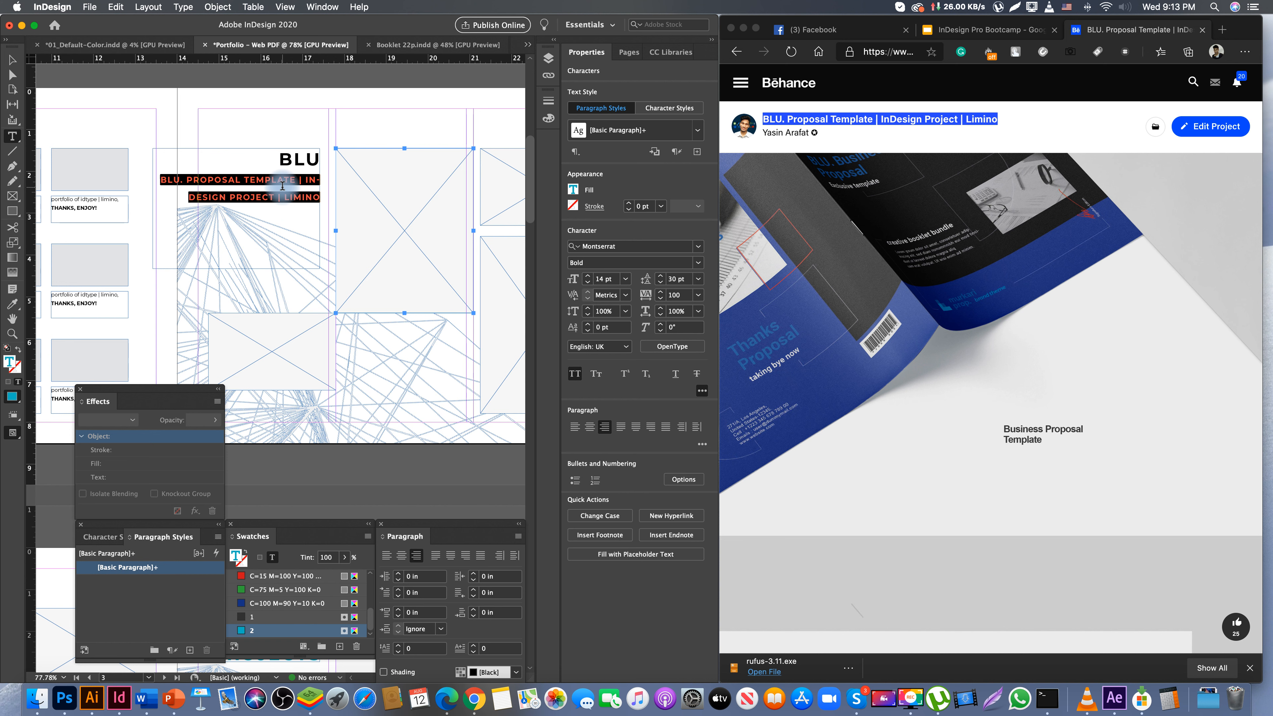
# - Narrow the BLU text frame to about 2.23 in and set the pasted title's leading to Auto
pyautogui.press('Escape')
pyautogui.moveTo(153, 208); pyautogui.dragTo(226, 209)
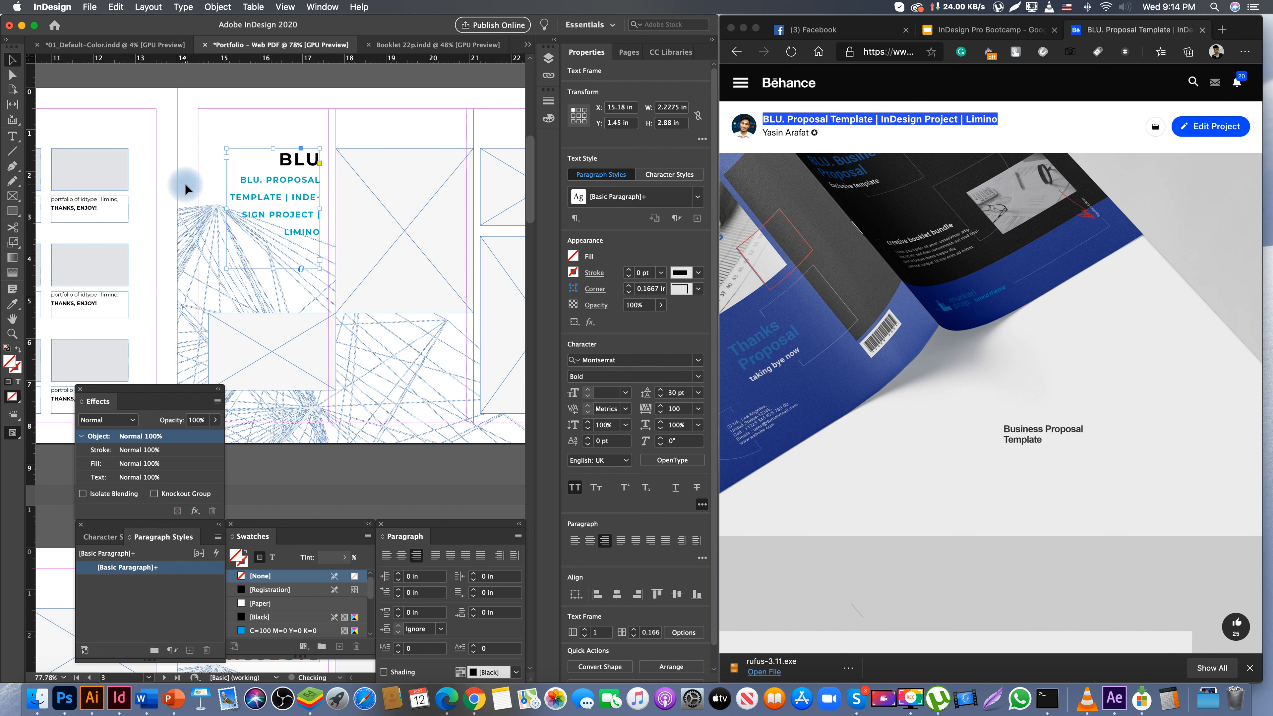
pyautogui.tripleClick(283, 195)
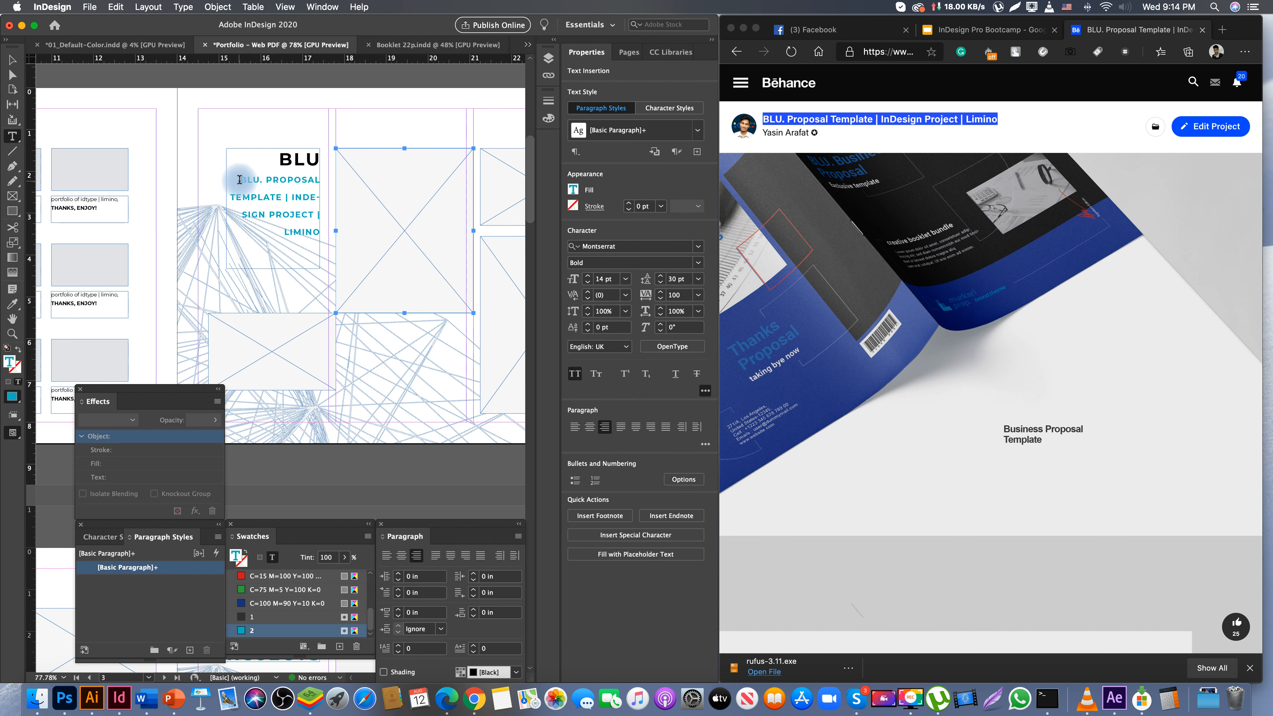
pyautogui.doubleClick(334, 228)
pyautogui.click(698, 279)
pyautogui.click(688, 292)
pyautogui.click(264, 172)
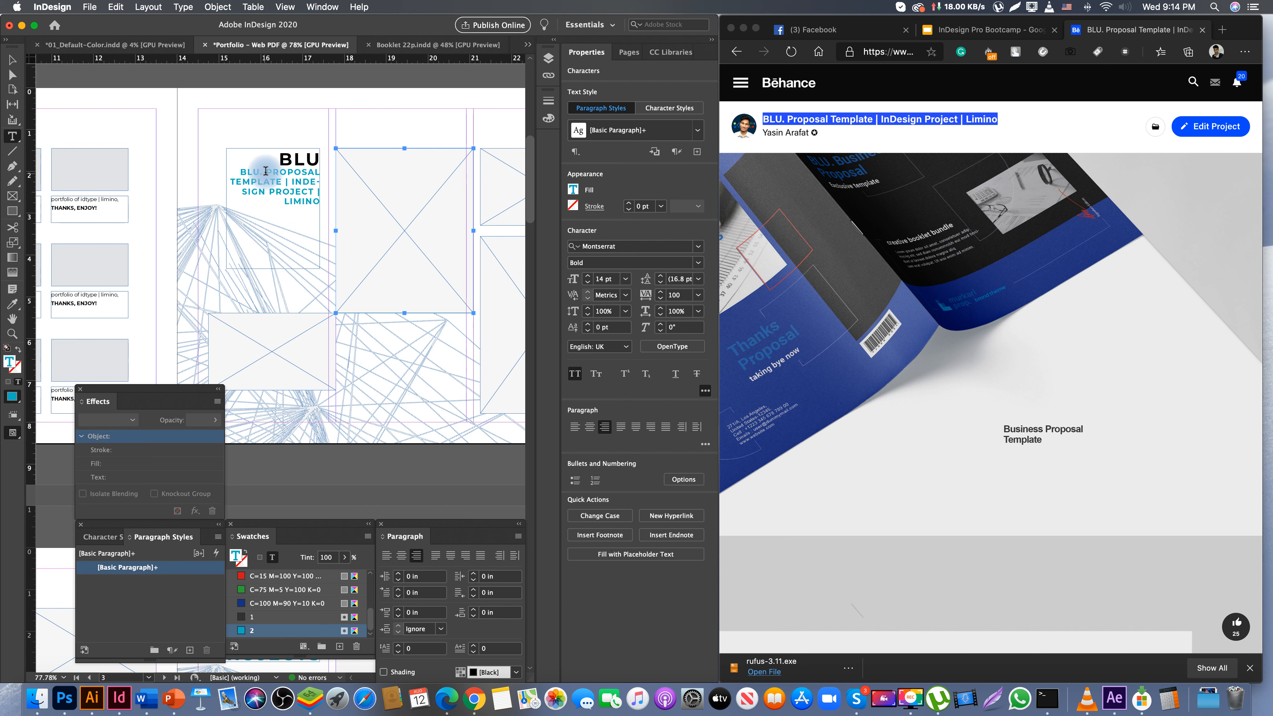
# - Insert a line break between the BLU heading and its subtitle, and delete the repeated "BLU." from the subtitle
pyautogui.click(282, 171)
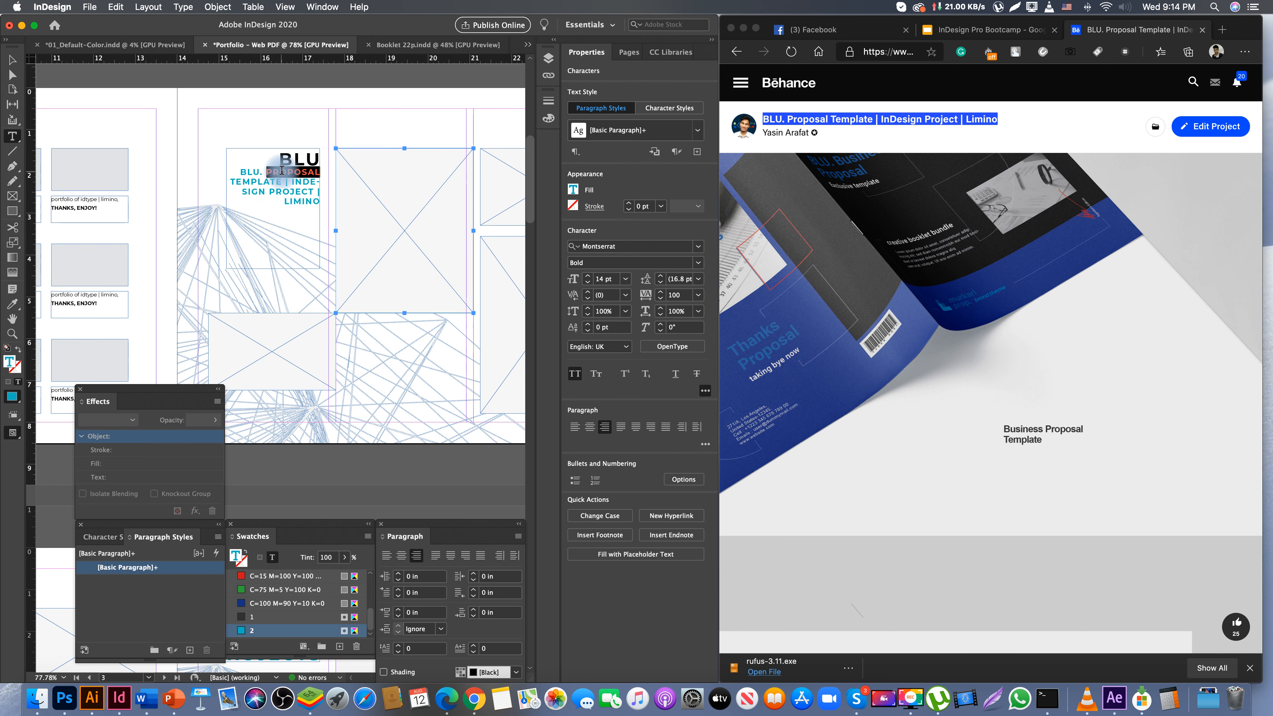
pyautogui.moveTo(282, 171); pyautogui.dragTo(243, 171)
pyautogui.click(235, 170)
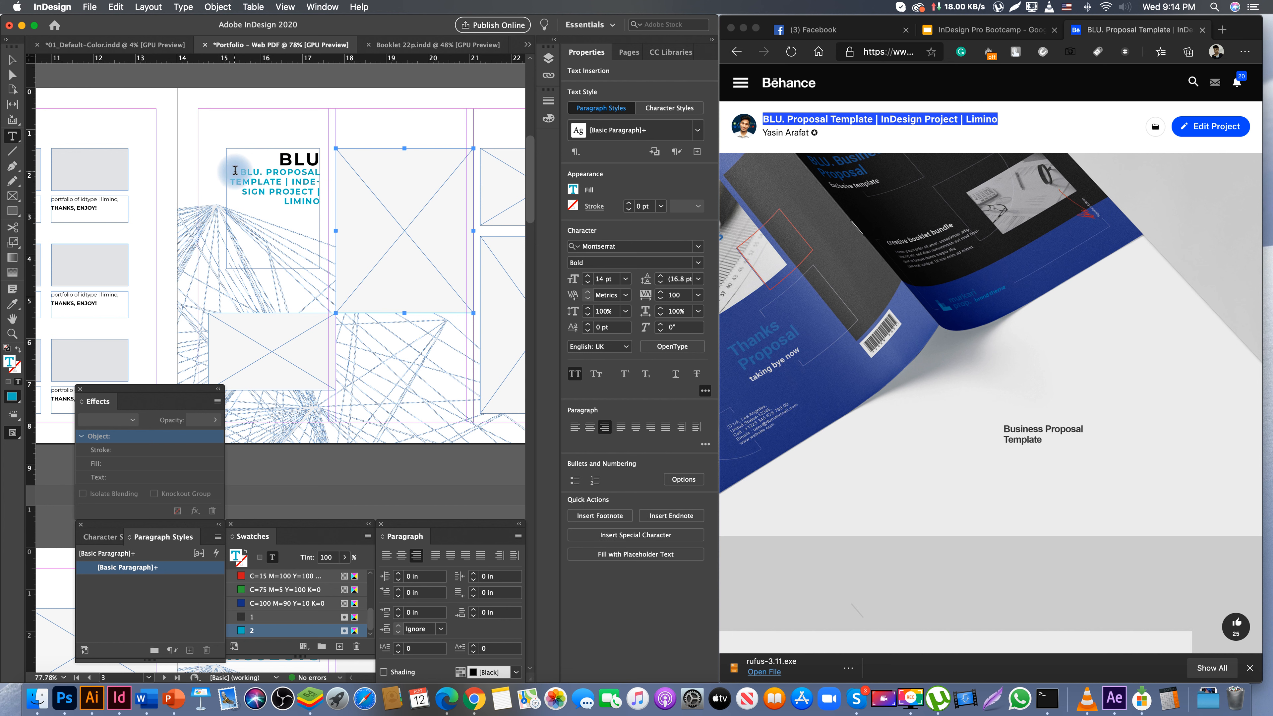
pyautogui.press('Return')
pyautogui.moveTo(267, 181); pyautogui.dragTo(244, 181)
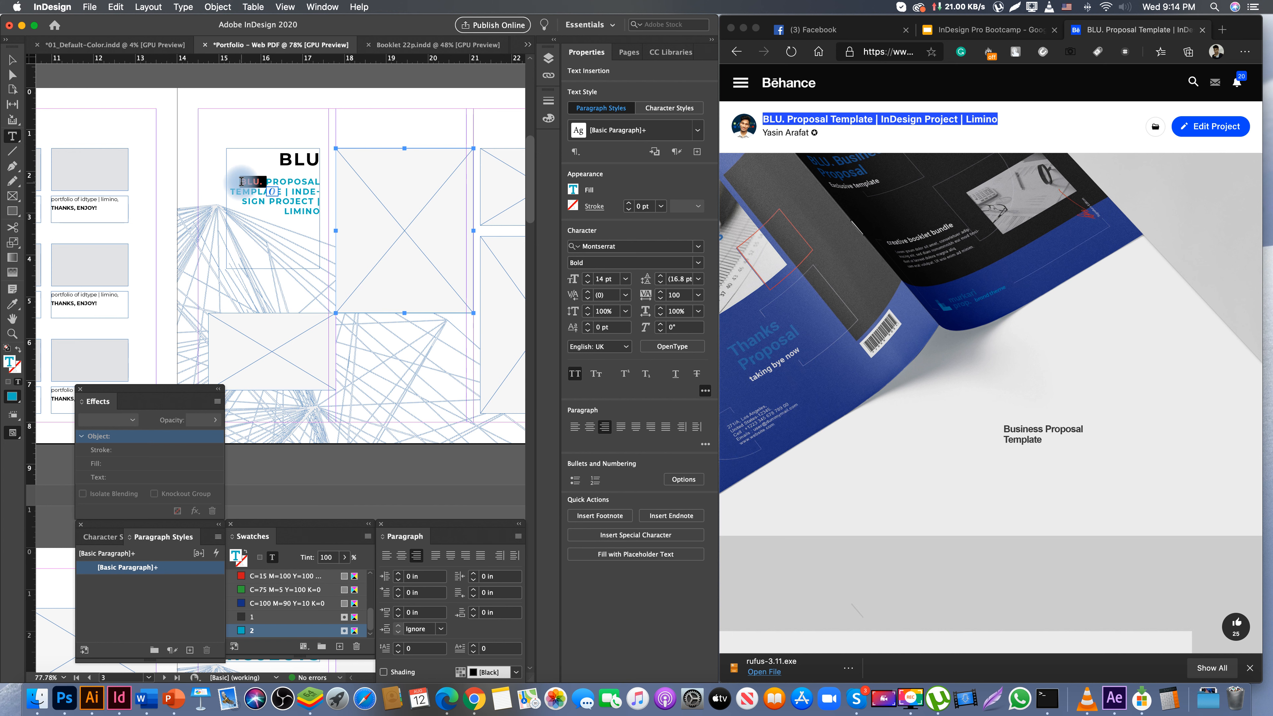
pyautogui.press('BackSpace')
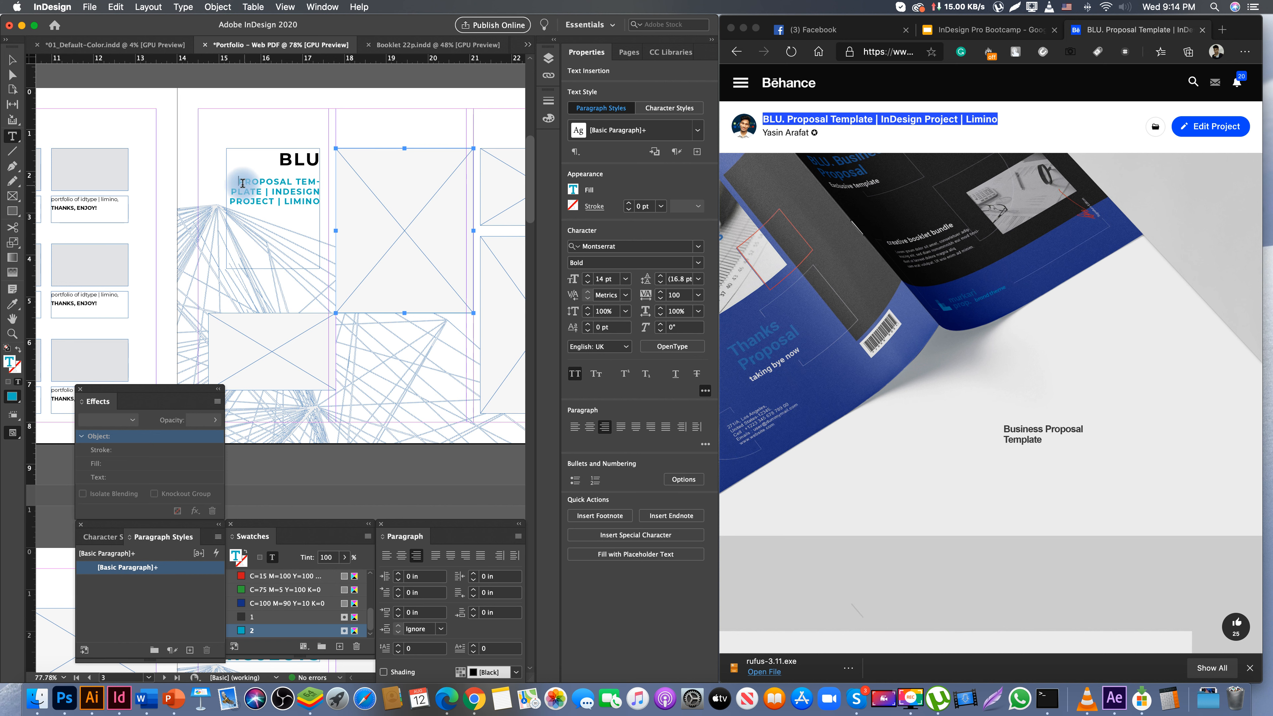
# - Turn off hyphenation for the subtitle and delete the "|" separator before "INDESIGN"
pyautogui.moveTo(238, 181); pyautogui.dragTo(336, 215)
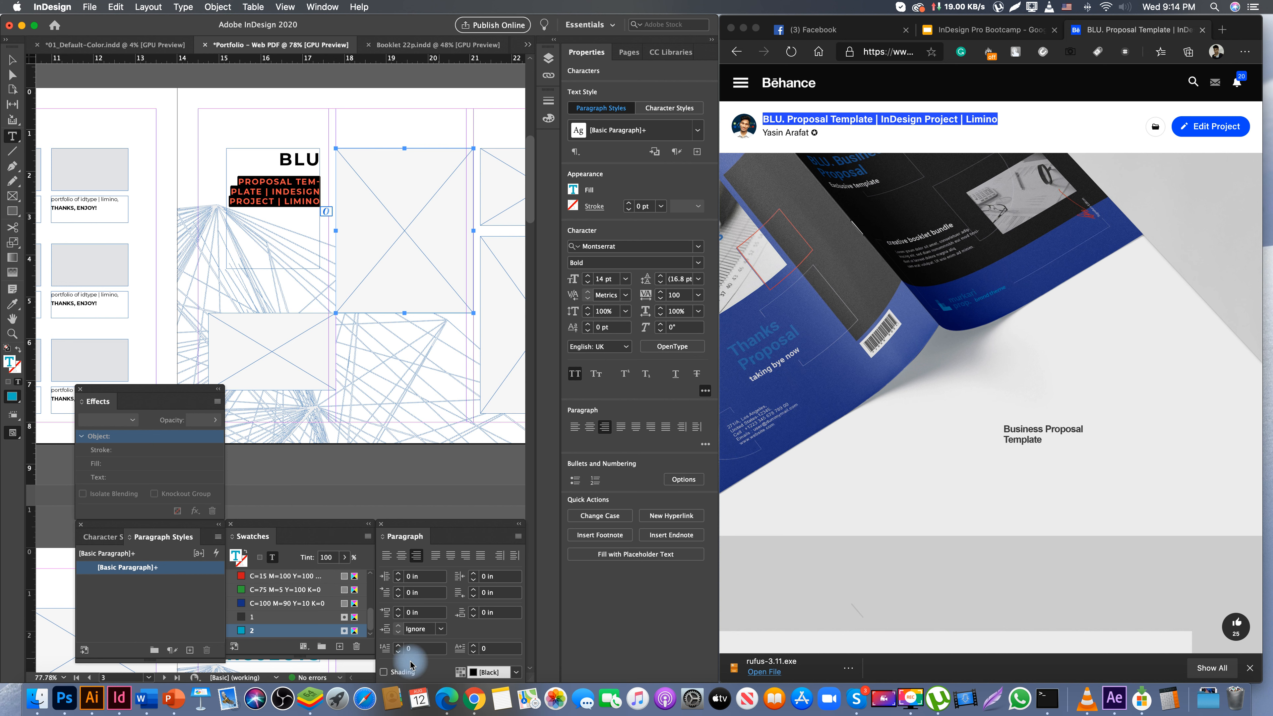
pyautogui.moveTo(454, 525); pyautogui.dragTo(463, 481)
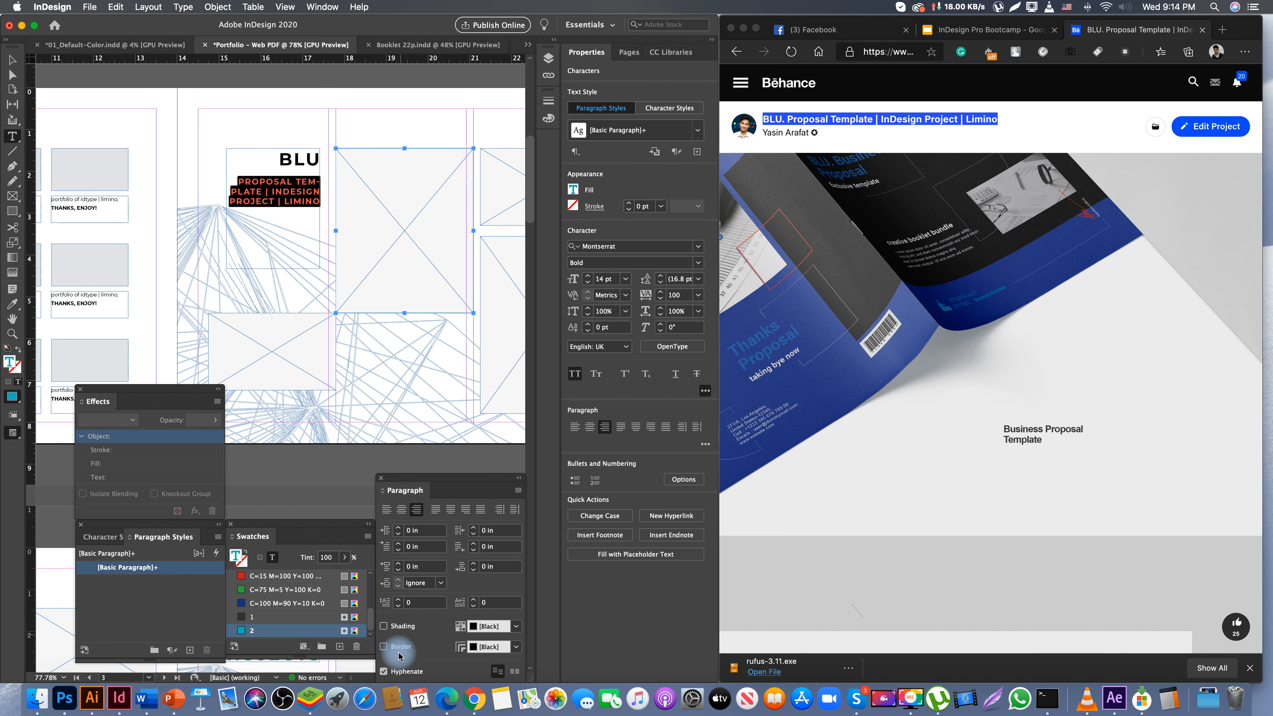
pyautogui.click(384, 671)
pyautogui.click(269, 203)
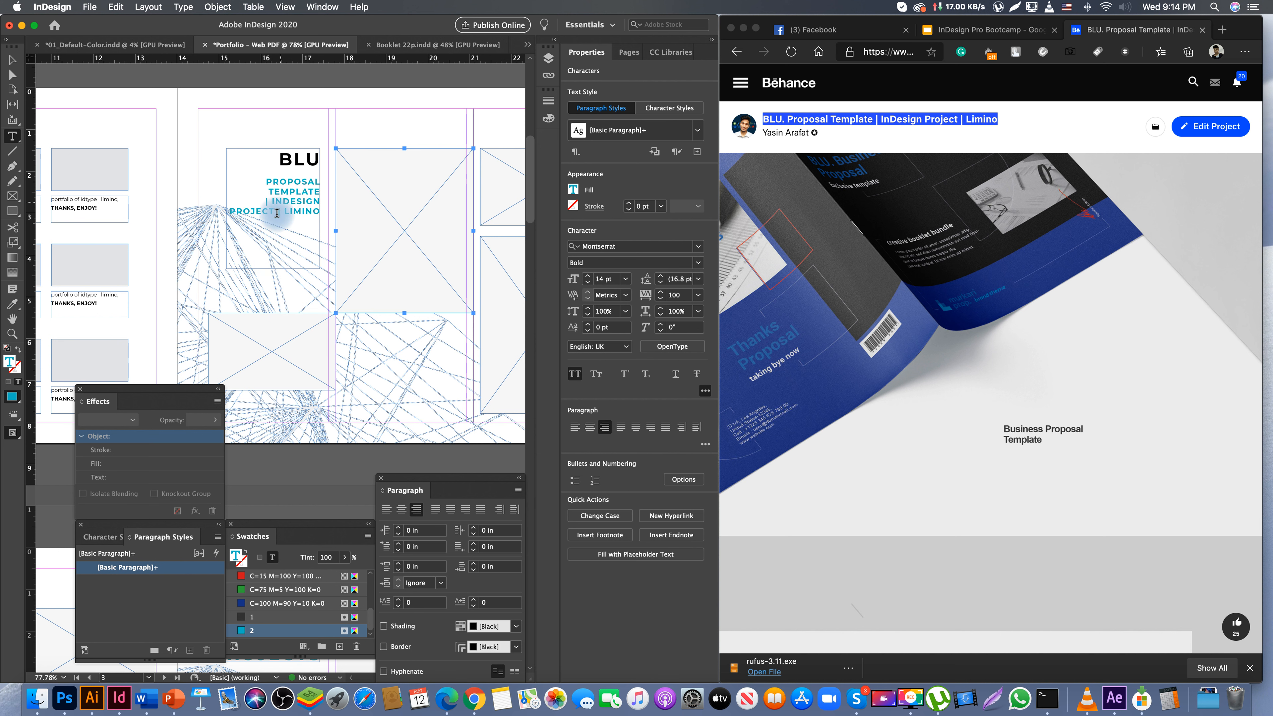
pyautogui.hotkey('shift', 'Right')
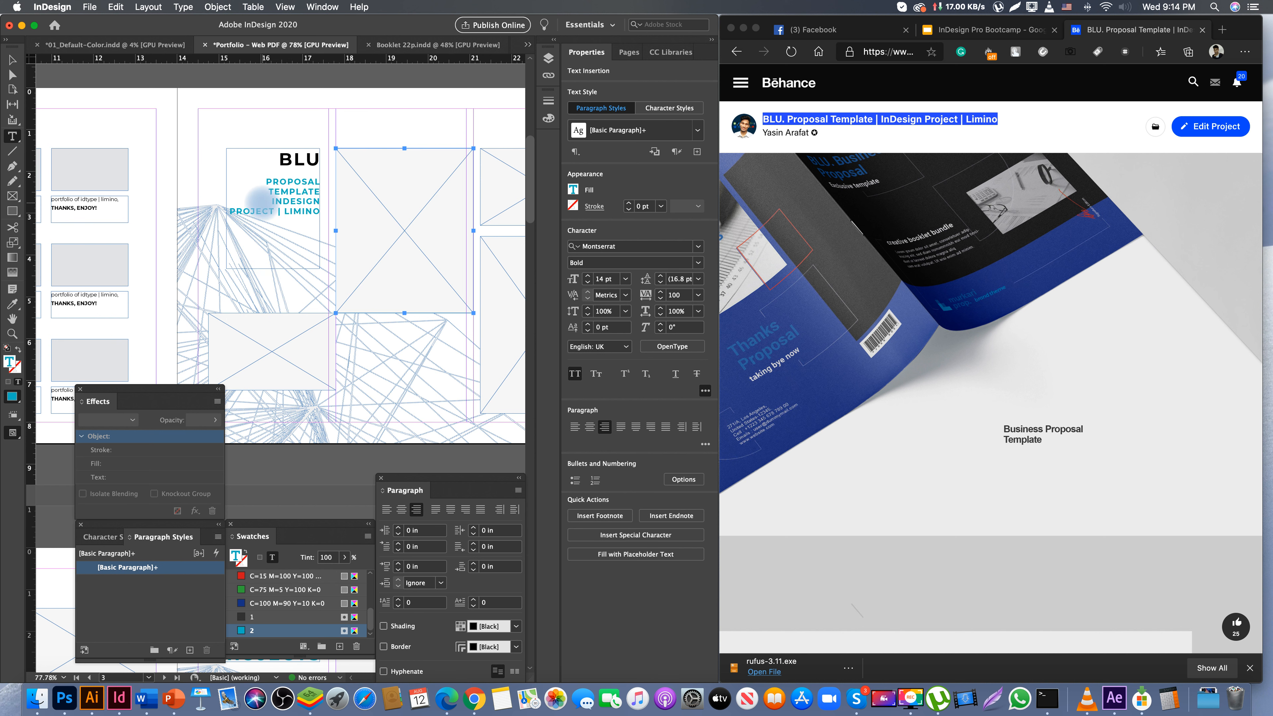
# - Widen the BLU text frame to about 2.66 in and edit the subtitle to read "PROPOSAL TEMPLATE INDESIGN PROJECT BY LIMINO BRAND"
pyautogui.press('Escape')
pyautogui.hscroll(2, 238, 210)
pyautogui.moveTo(208, 209); pyautogui.dragTo(184, 209)
pyautogui.click(141, 167)
pyautogui.doubleClick(300, 191)
pyautogui.hotkey('shift', 'Right')
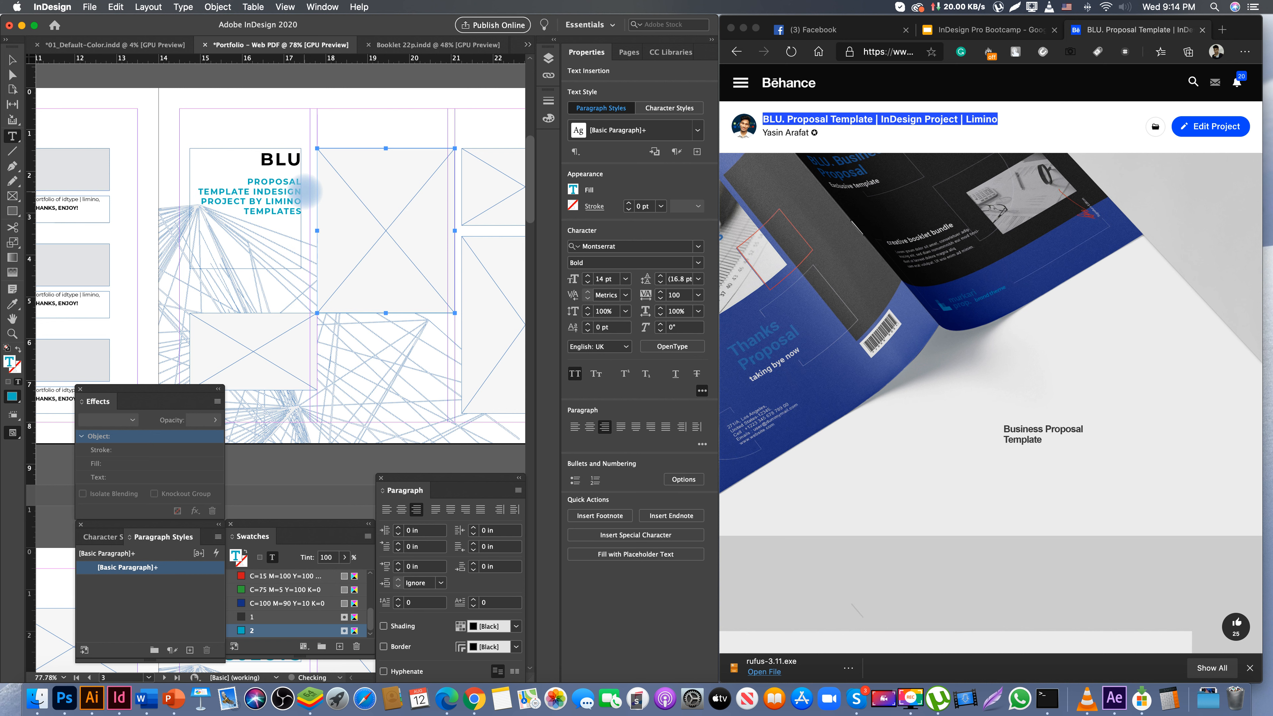
pyautogui.press('BackSpace')
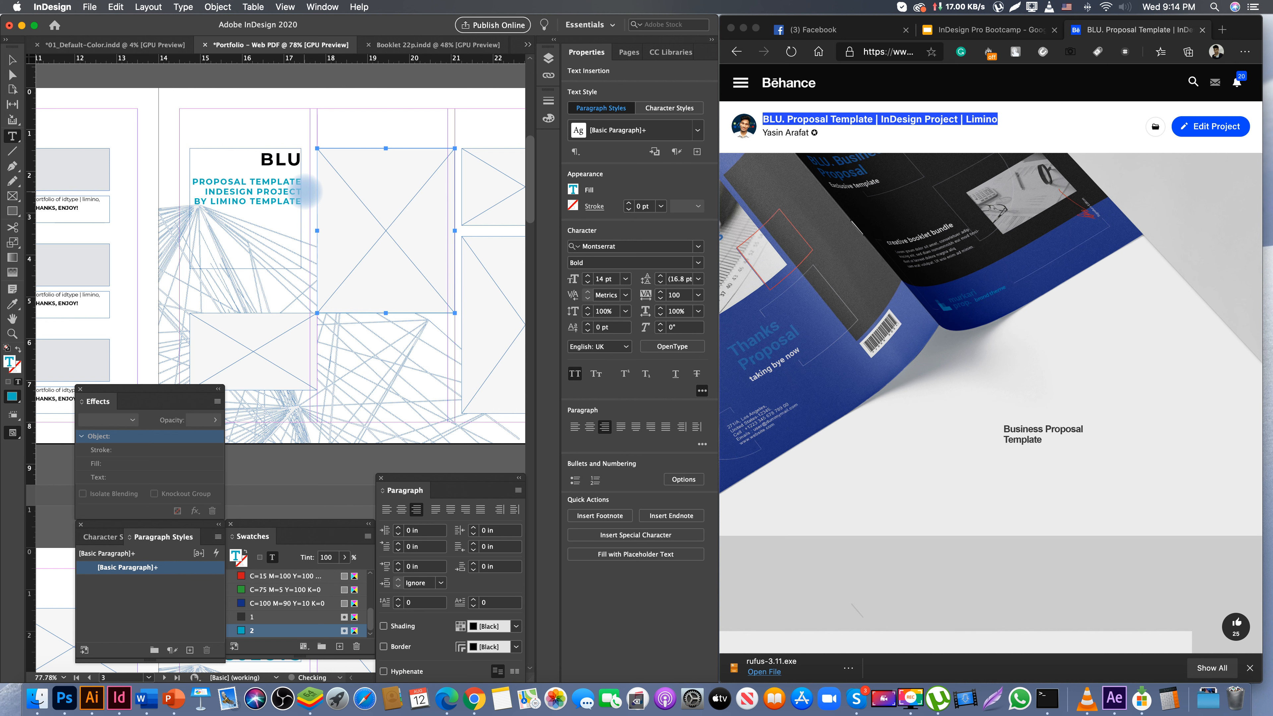
pyautogui.click(277, 202)
pyautogui.write('BRAND')
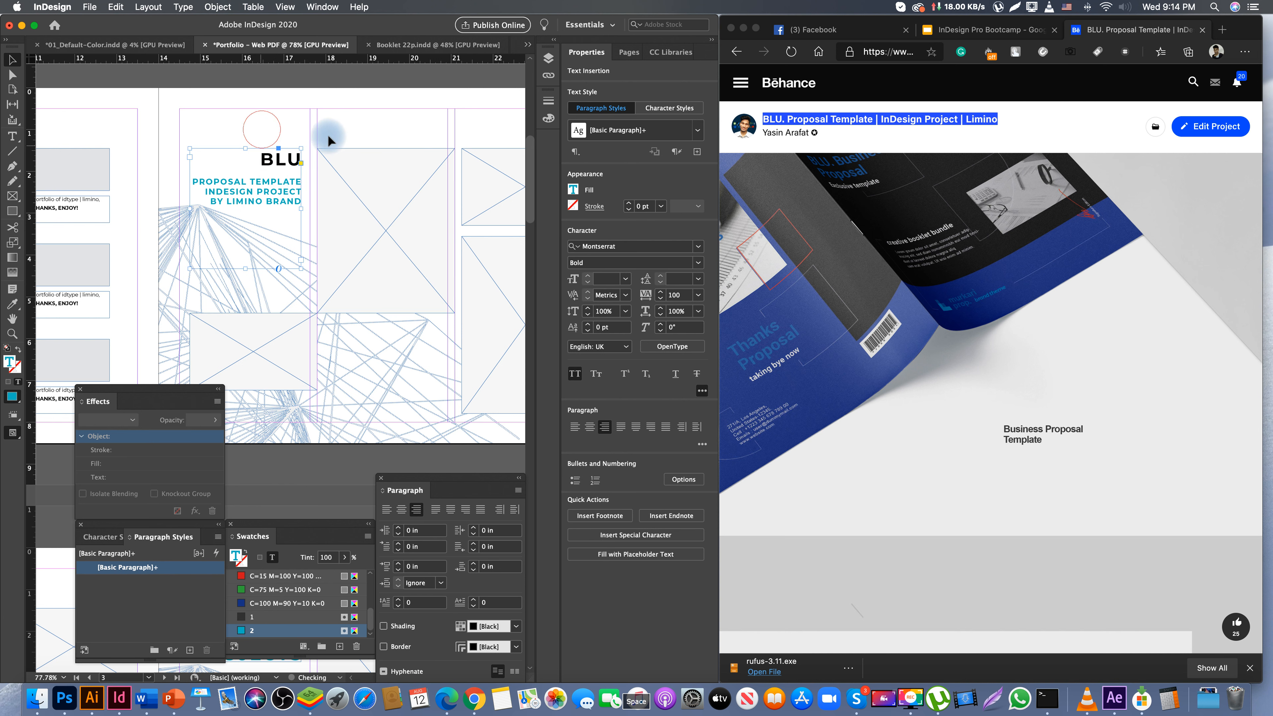
# - Deselect the title frame and check the page 3 layout in Preview screen mode
pyautogui.press('Escape')
pyautogui.hscroll(5, 243, 123)
pyautogui.press('w')
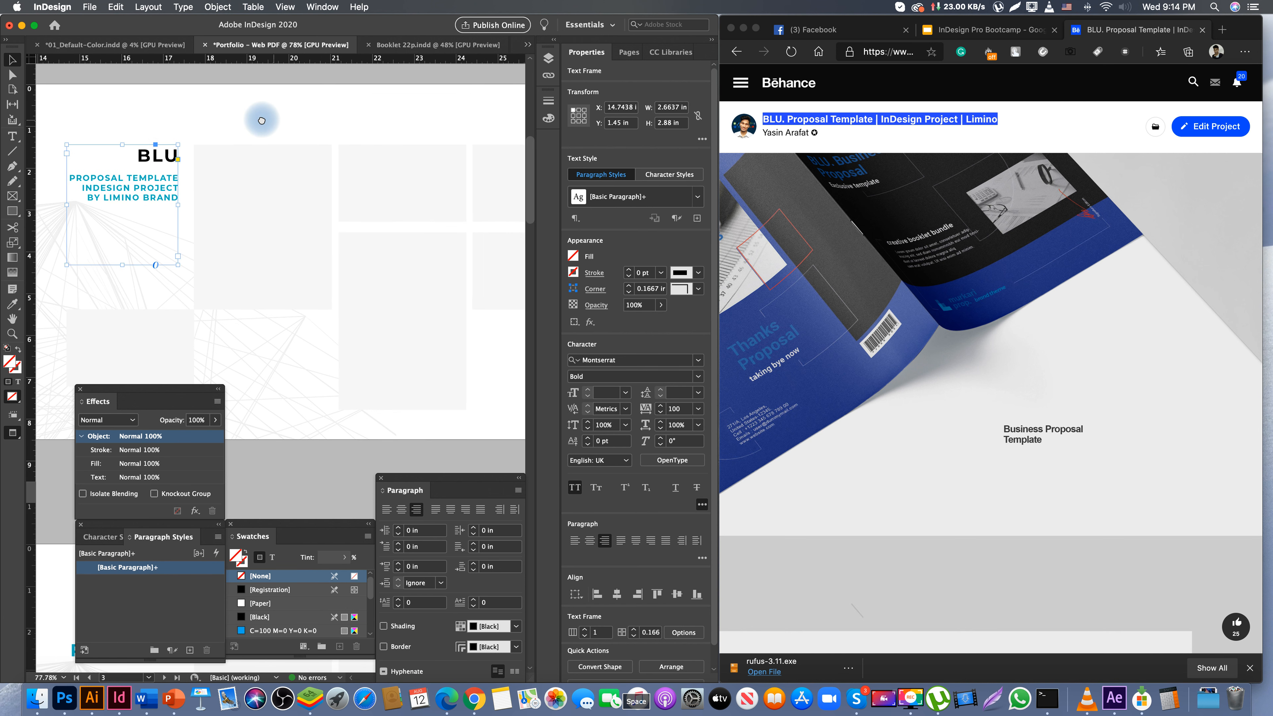
pyautogui.click(250, 197)
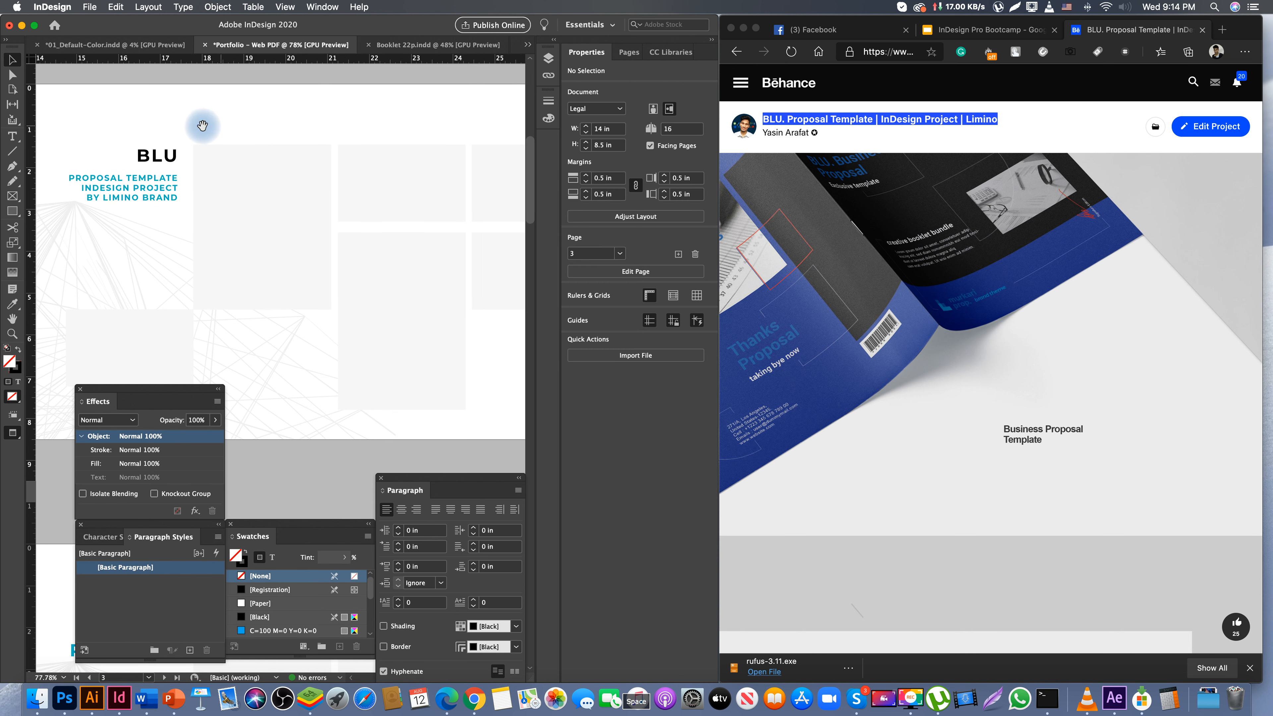
pyautogui.hscroll(2, 378, 127)
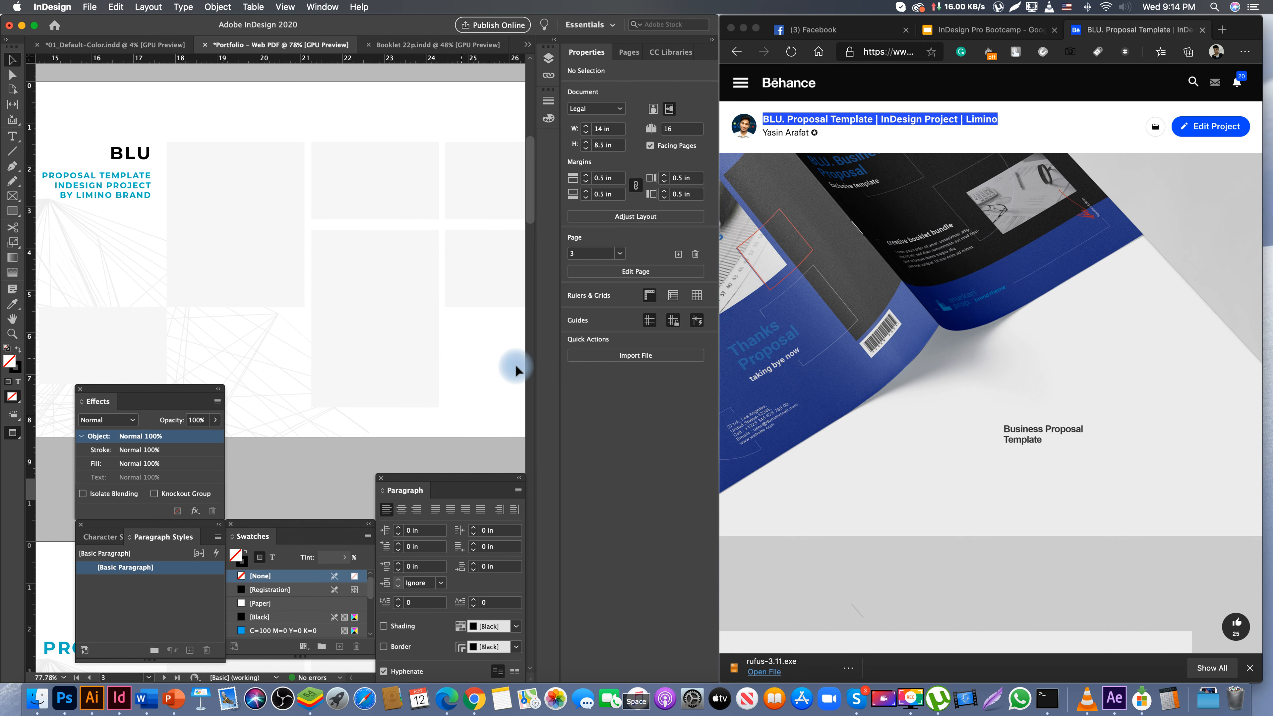
# - Switch to Microsoft Edge, enlarge the BLU mockup image on the Behance project page, and try to save it
pyautogui.click(865, 385)
pyautogui.scroll(-6, 930, 357)
pyautogui.scroll(2, 933, 359)
pyautogui.scroll(5, 932, 360)
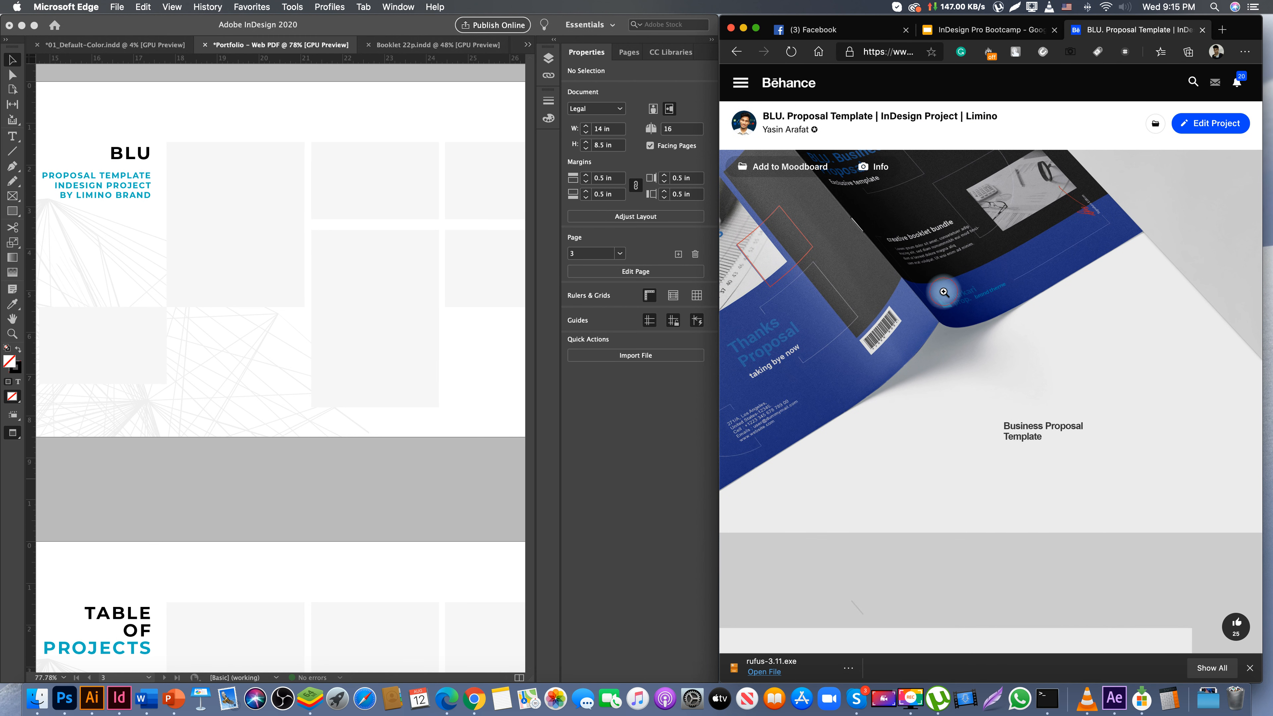
pyautogui.click(944, 295)
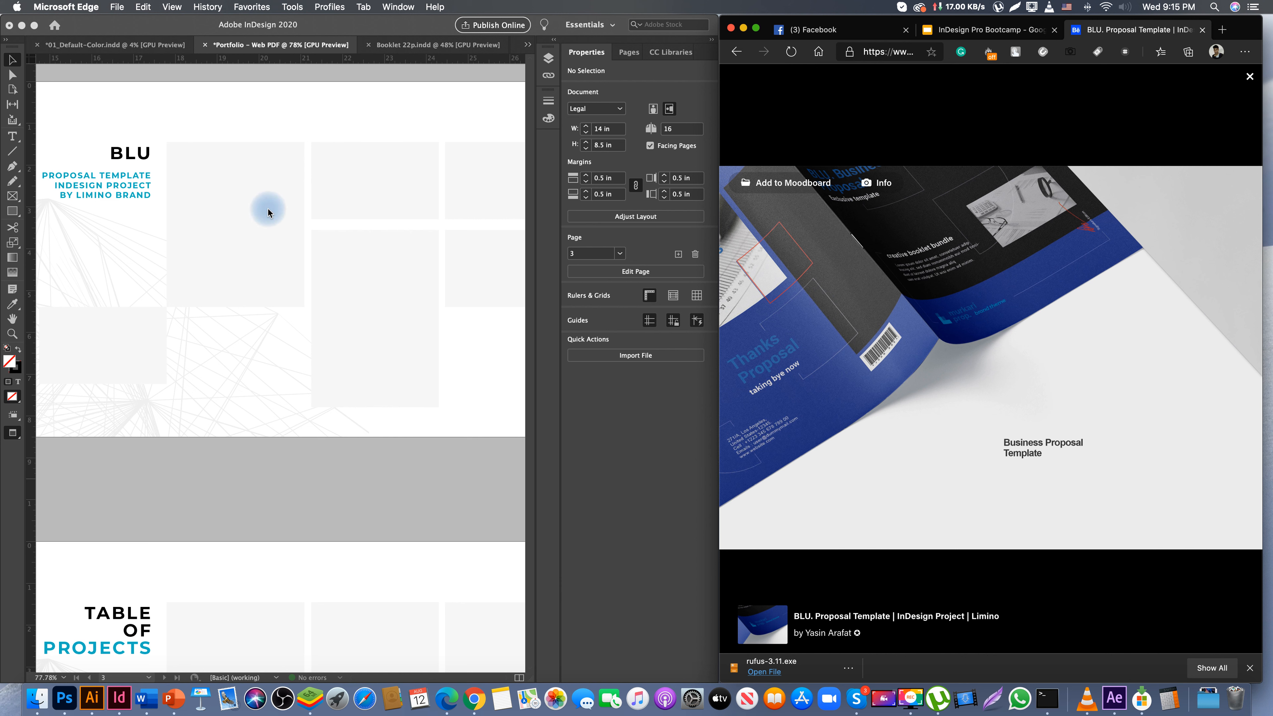
pyautogui.rightClick(864, 284)
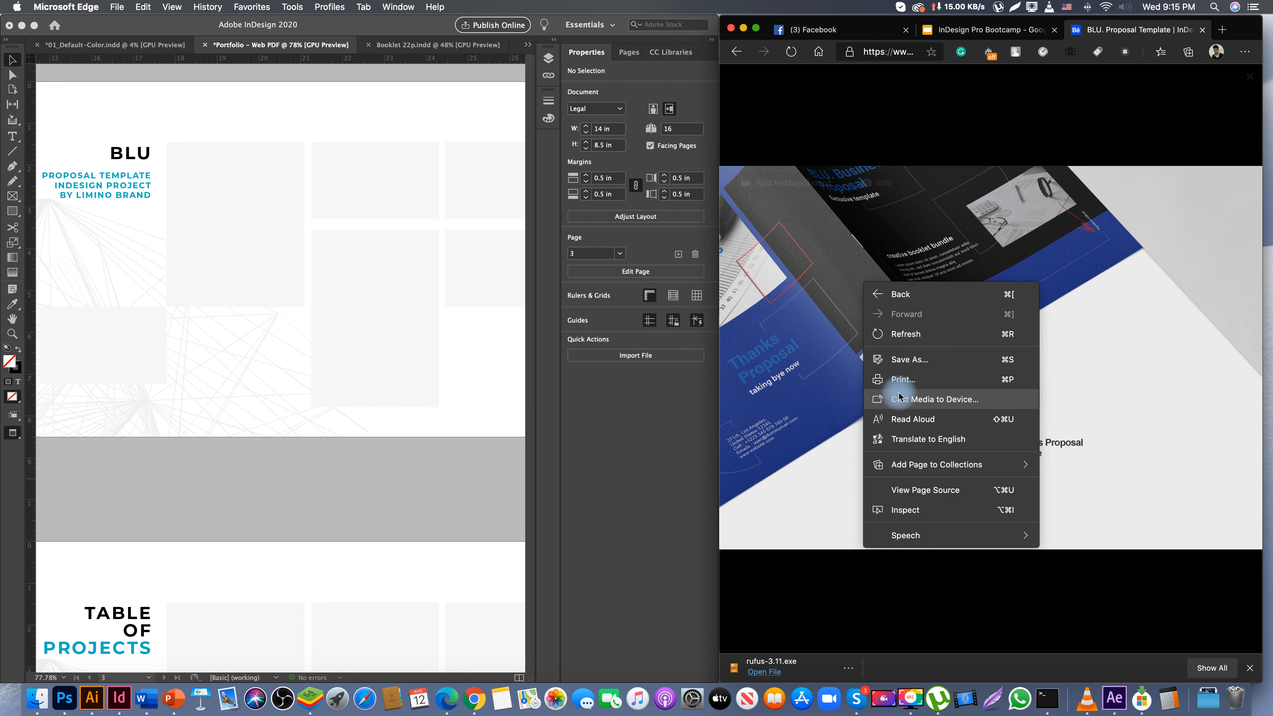
pyautogui.click(944, 271)
pyautogui.rightClick(926, 250)
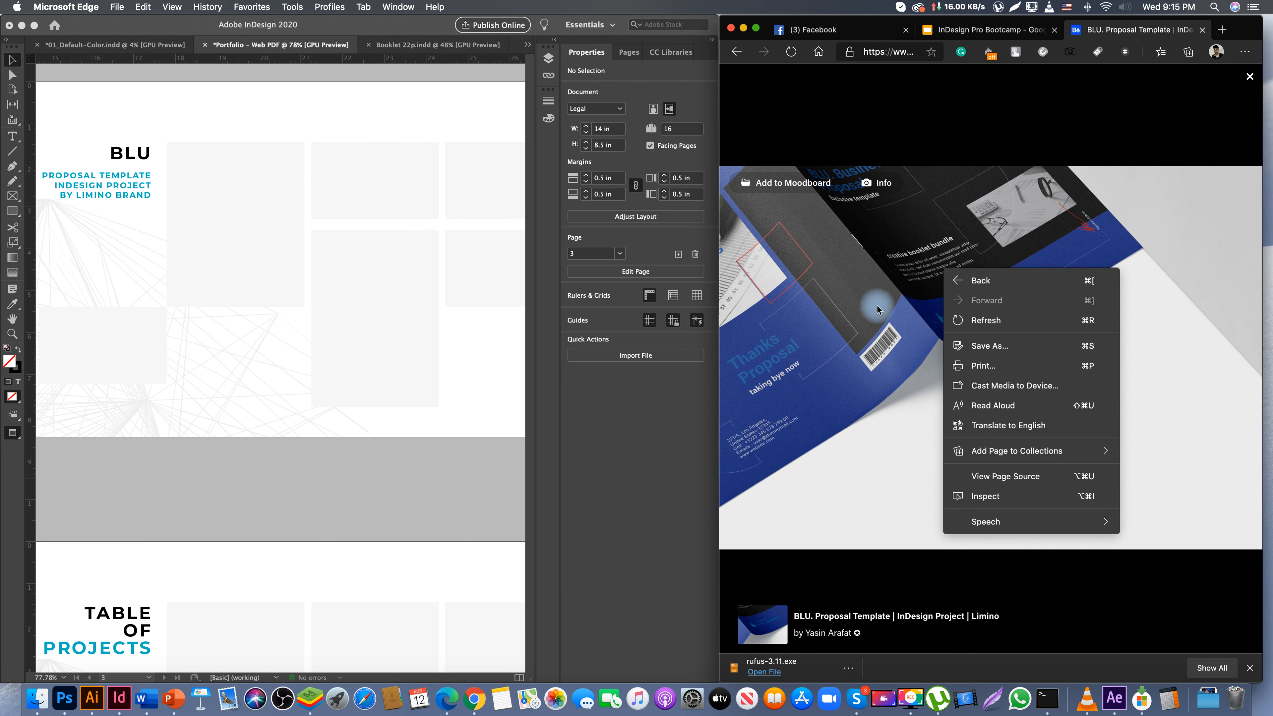
pyautogui.click(944, 150)
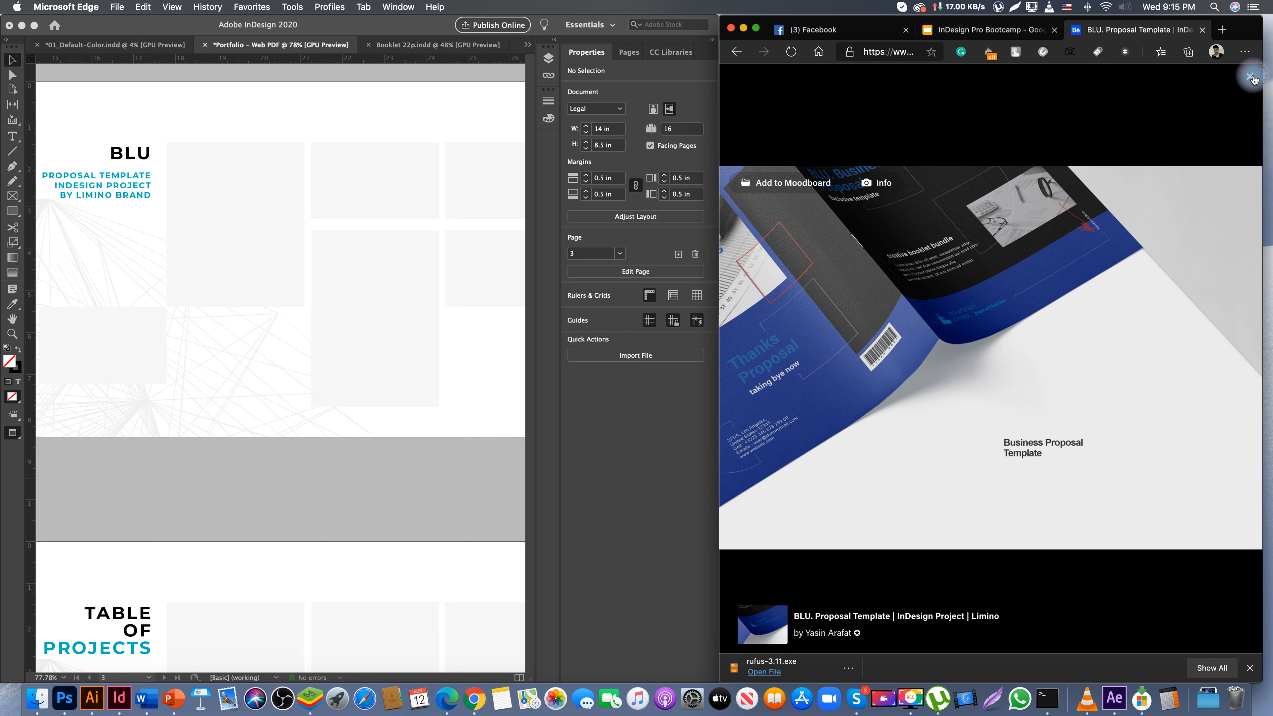
# - Widen the Edge window and try to save the enlarged BLU mockup image from the Behance project
pyautogui.click(973, 300)
pyautogui.click(973, 299)
pyautogui.rightClick(972, 301)
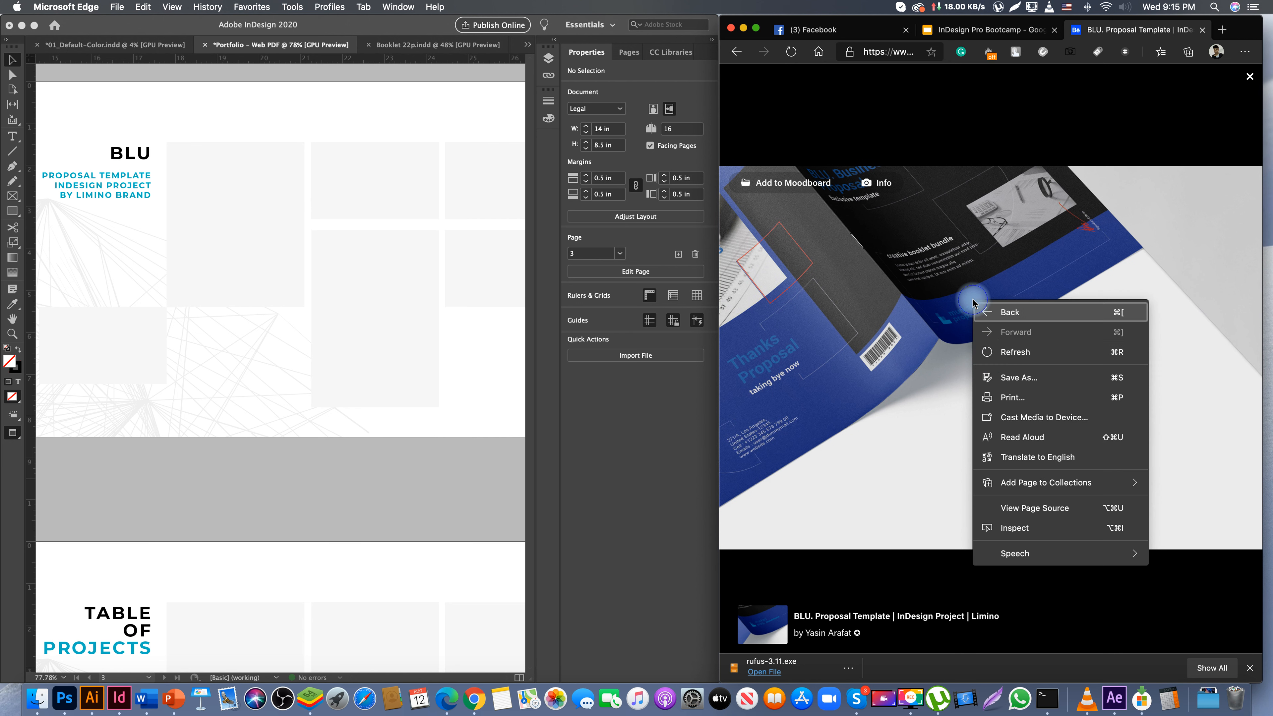
pyautogui.click(720, 113)
pyautogui.moveTo(720, 112); pyautogui.dragTo(606, 114)
pyautogui.rightClick(917, 278)
pyautogui.click(882, 285)
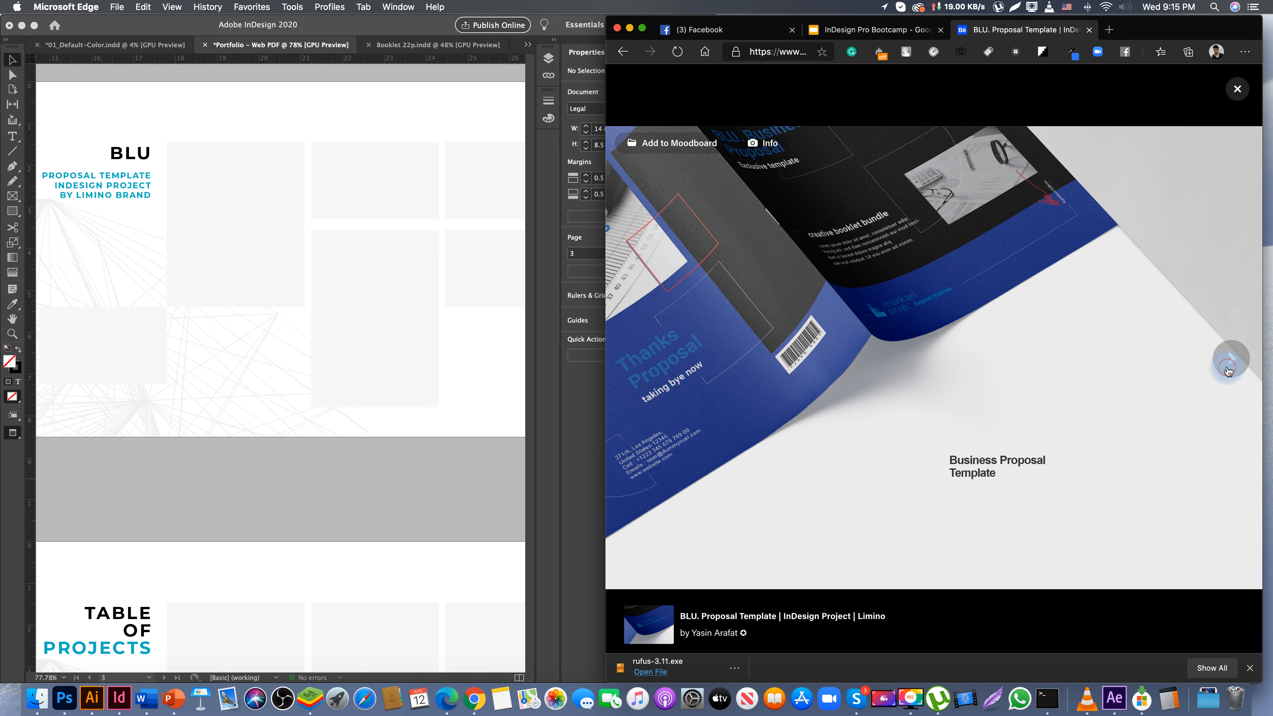
pyautogui.click(1228, 370)
pyautogui.rightClick(850, 322)
pyautogui.click(827, 275)
pyautogui.click(1237, 90)
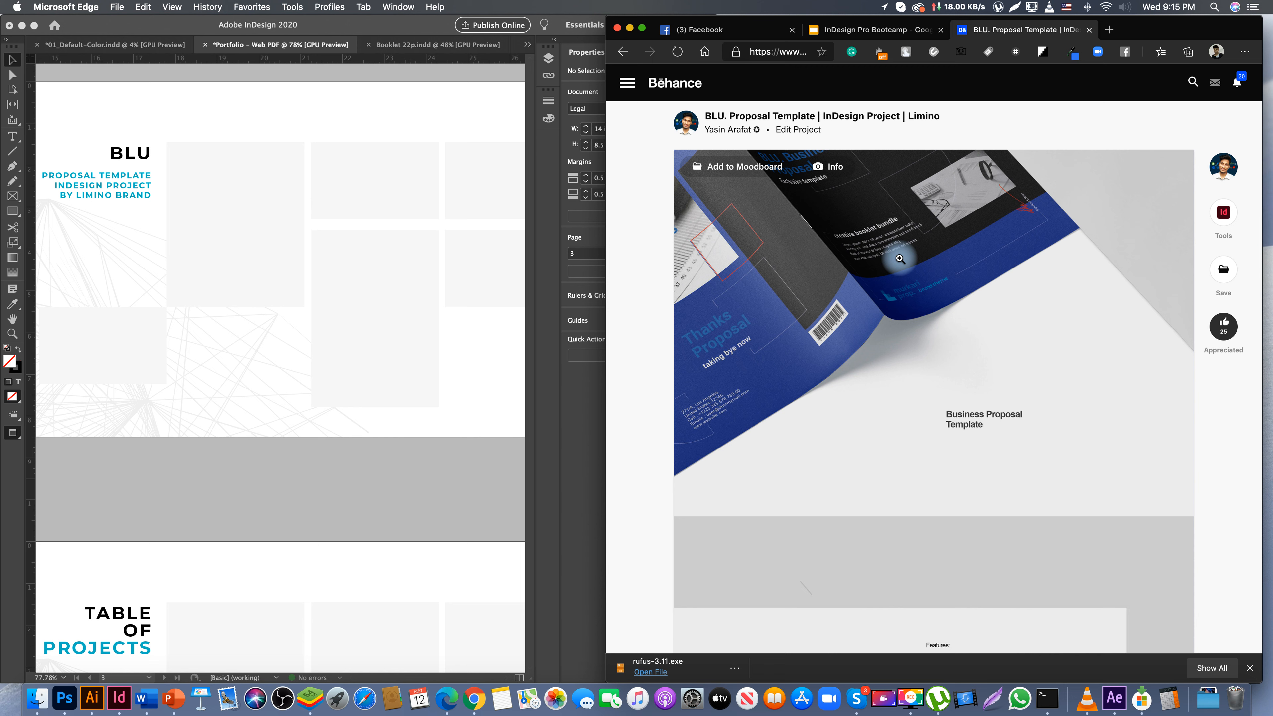
# - Reopen the enlarged BLU mockup, look for an image-saving option on it, and close the enlarged view
pyautogui.rightClick(899, 258)
pyautogui.click(911, 321)
pyautogui.click(911, 321)
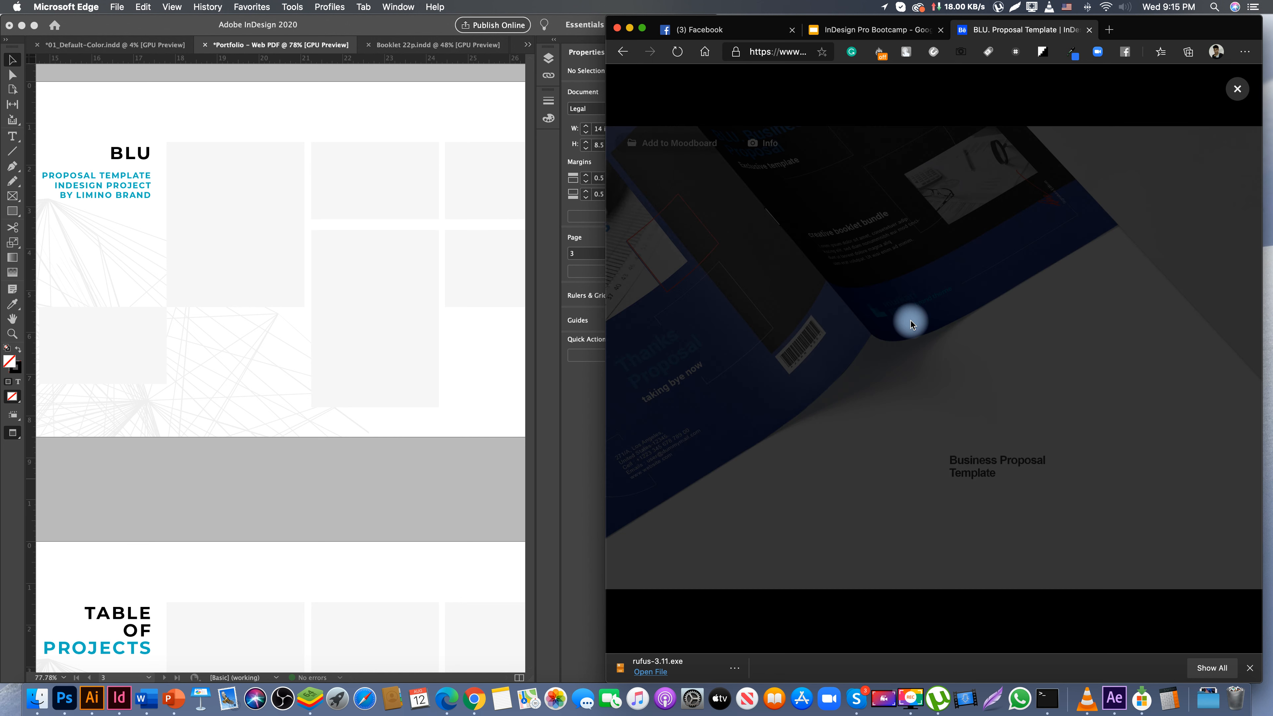
pyautogui.rightClick(913, 322)
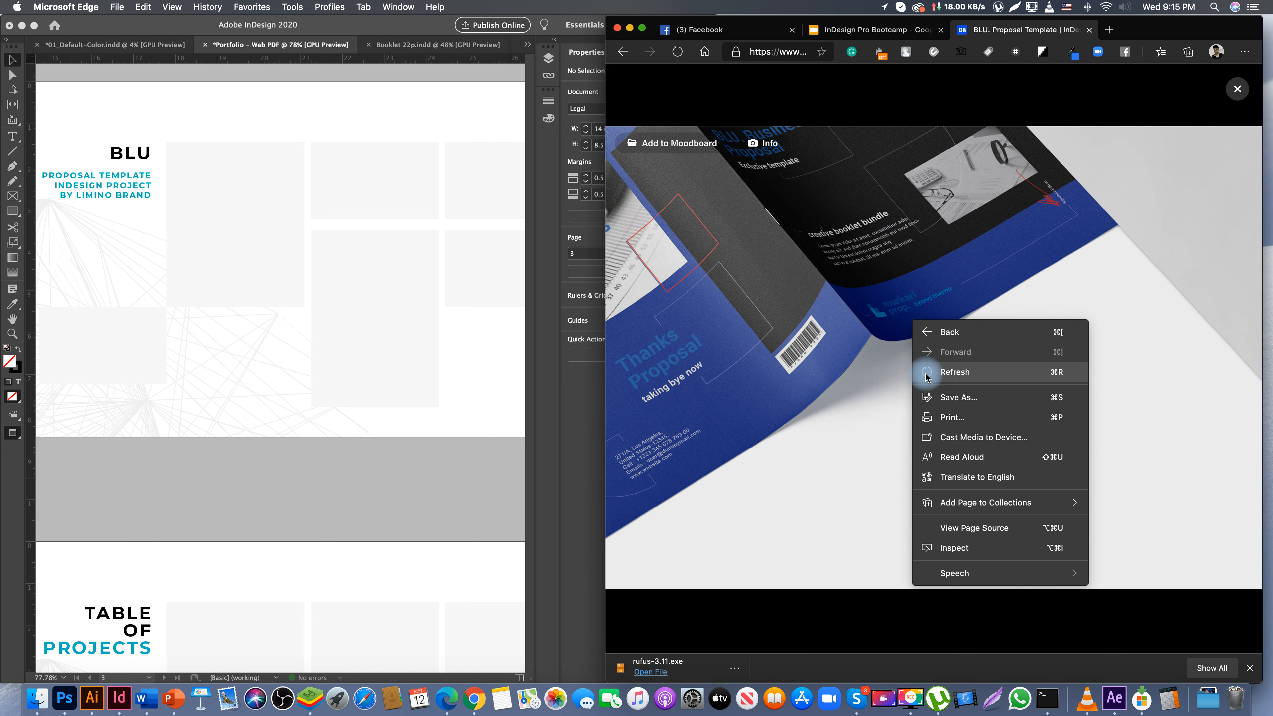
pyautogui.click(880, 369)
pyautogui.rightClick(912, 321)
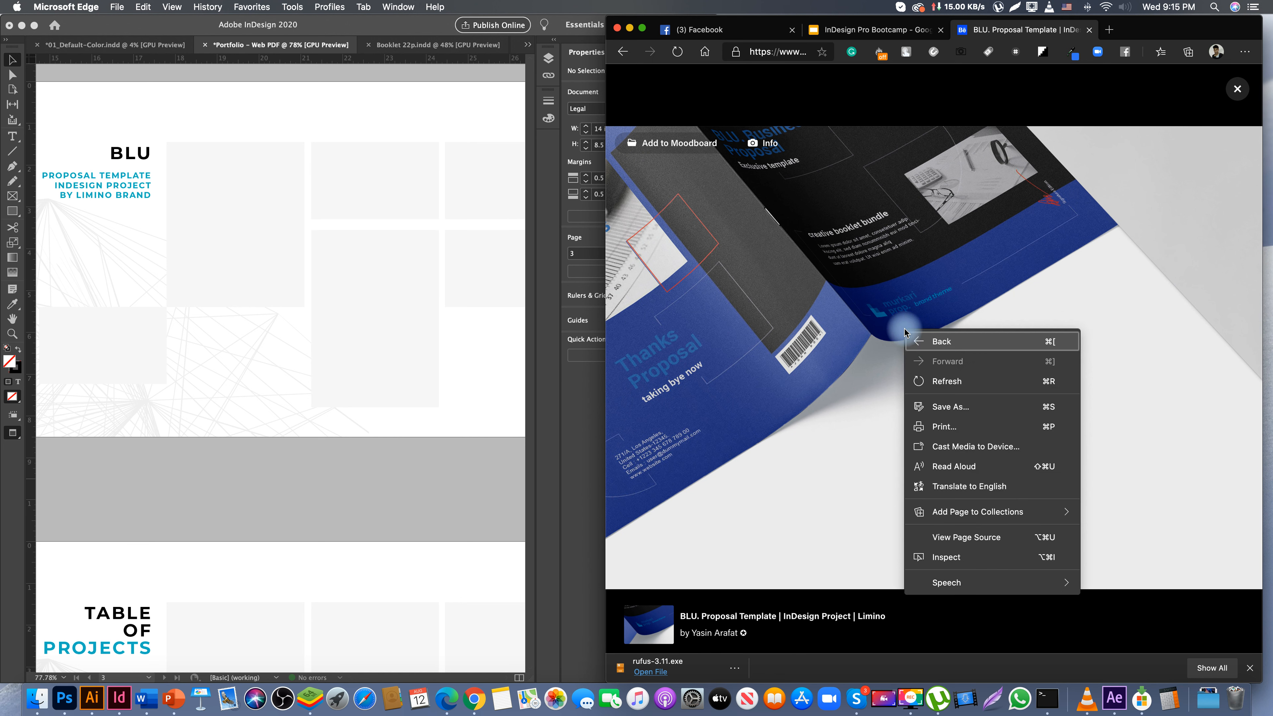
pyautogui.click(925, 300)
pyautogui.click(928, 387)
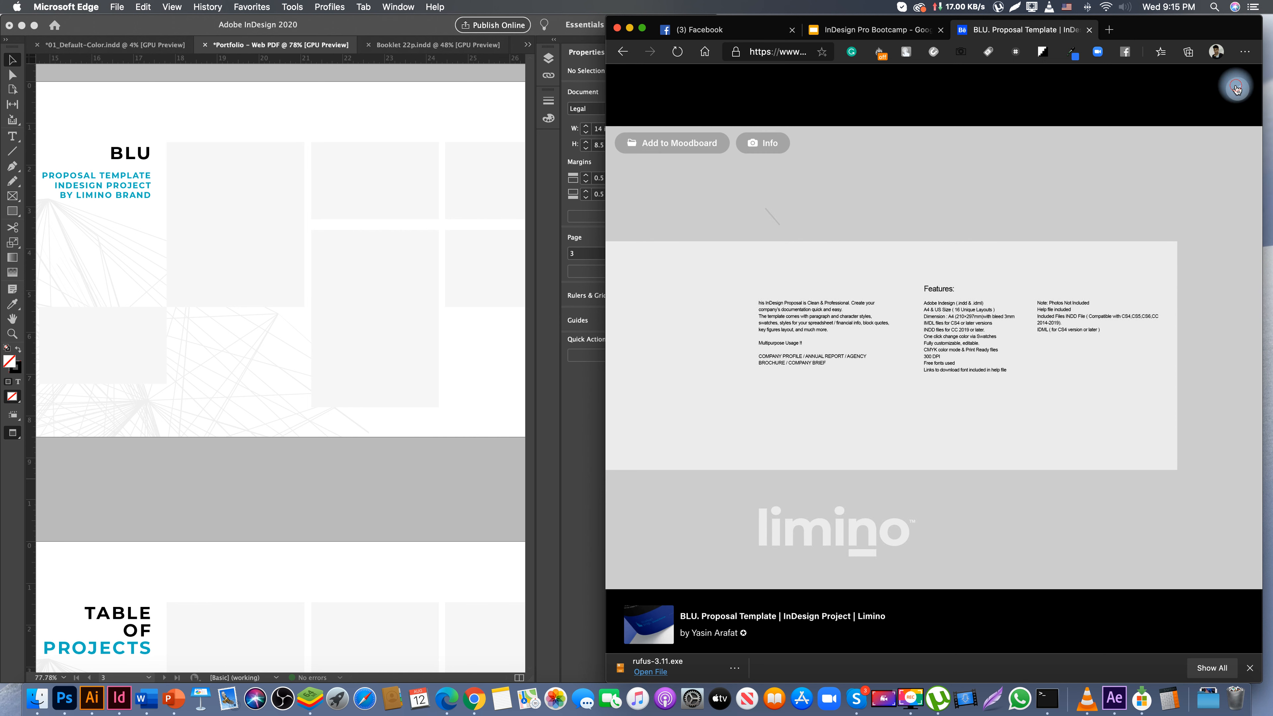
pyautogui.click(609, 97)
# - Copy the Behance project URL, open it in Chrome, and narrow that window to sit beside the InDesign document
pyautogui.click(781, 52)
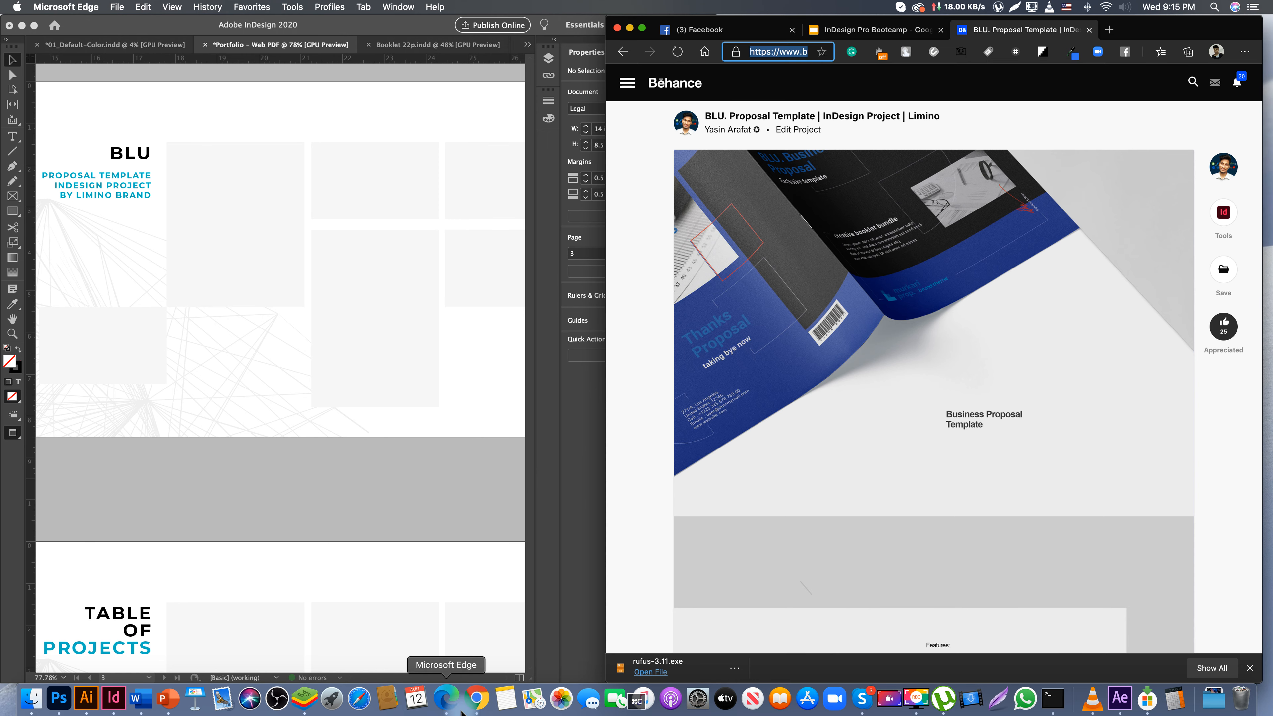
pyautogui.click(474, 699)
pyautogui.write('https://www.behance.net/gallery/94066293/BLU-Proposal-Template-InDesign-Project-Limino')
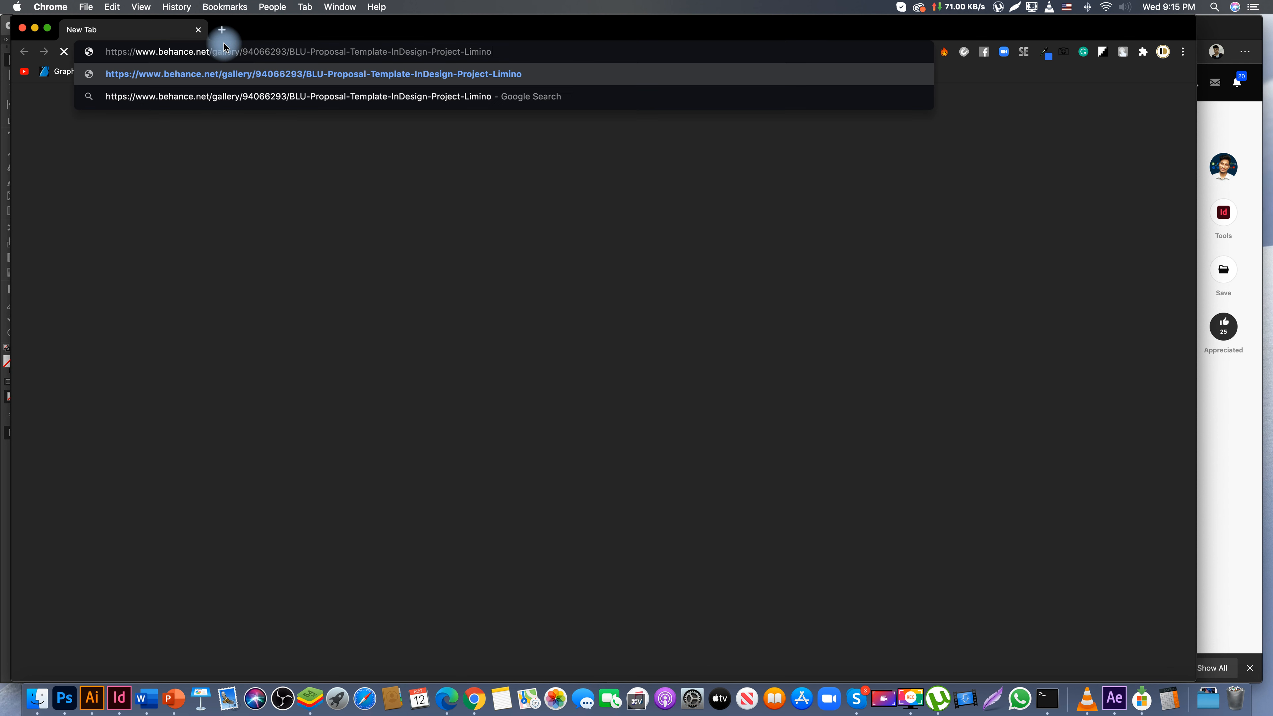
pyautogui.press('Return')
pyautogui.moveTo(2, 106); pyautogui.dragTo(693, 142)
pyautogui.click(873, 102)
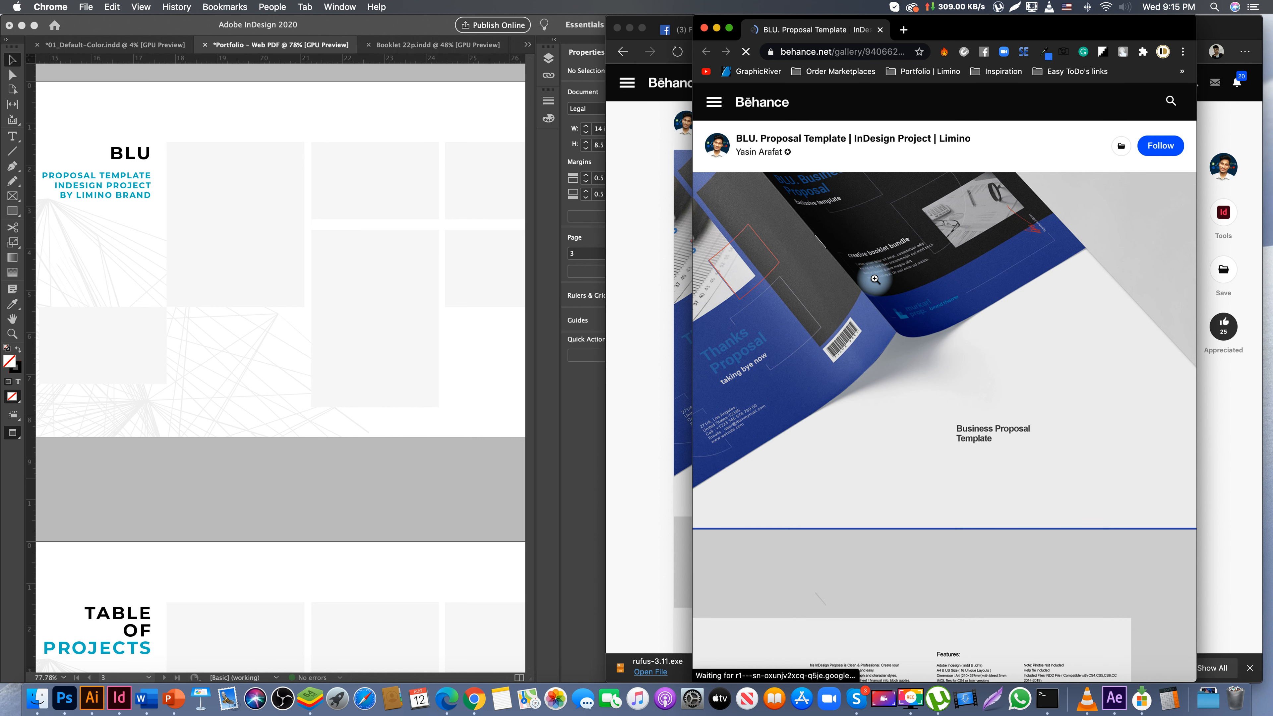
# - Enlarge the BLU mockup image in Chrome and try to save it
pyautogui.click(899, 297)
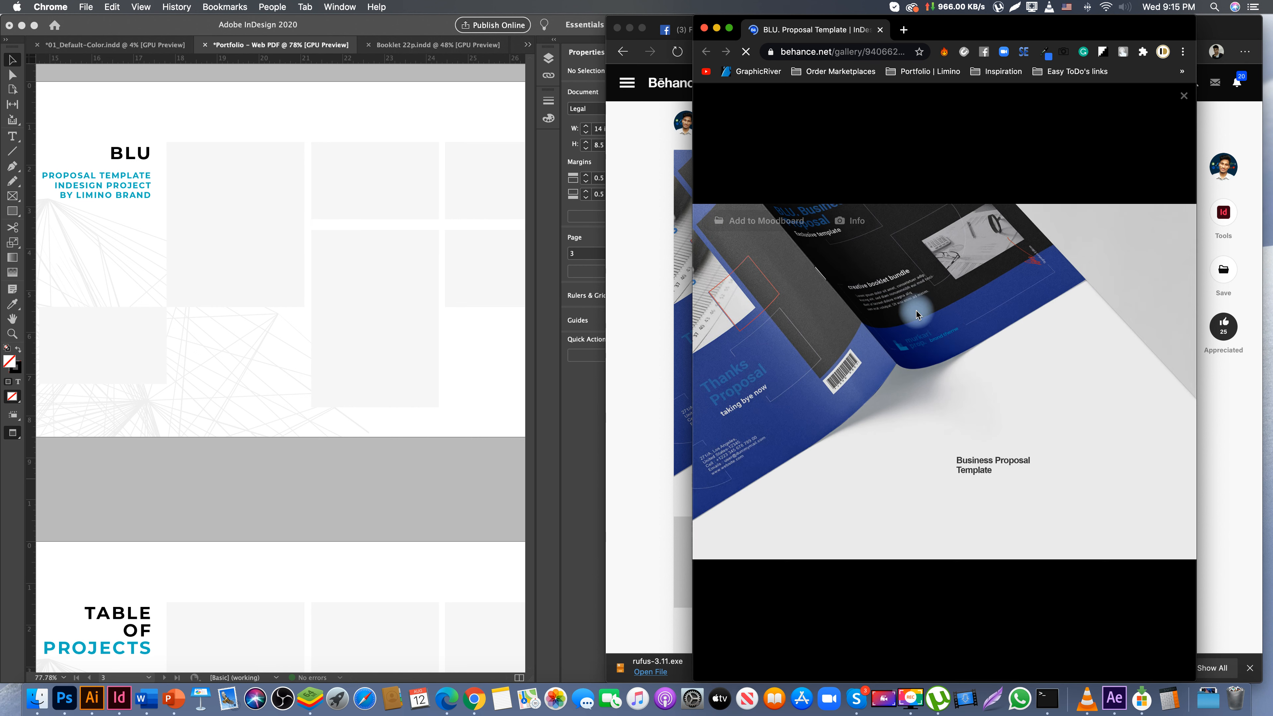
pyautogui.rightClick(929, 331)
pyautogui.click(847, 386)
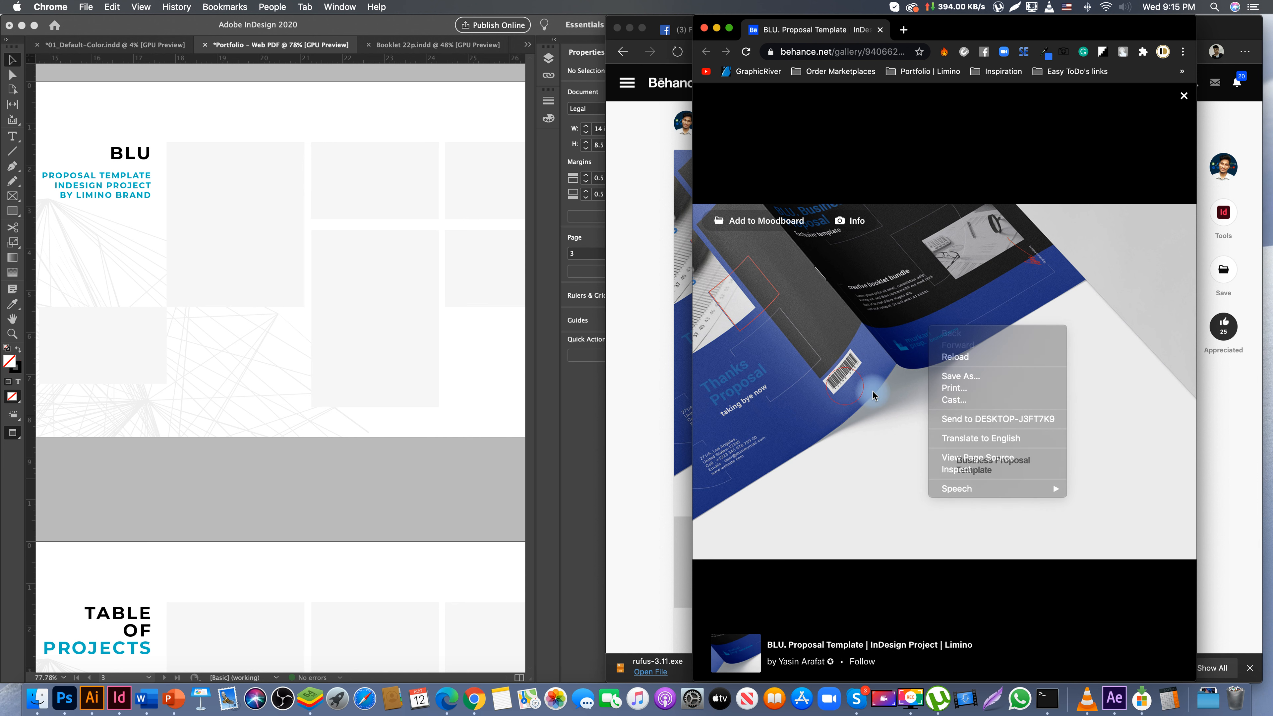
pyautogui.rightClick(897, 390)
pyautogui.press('Escape')
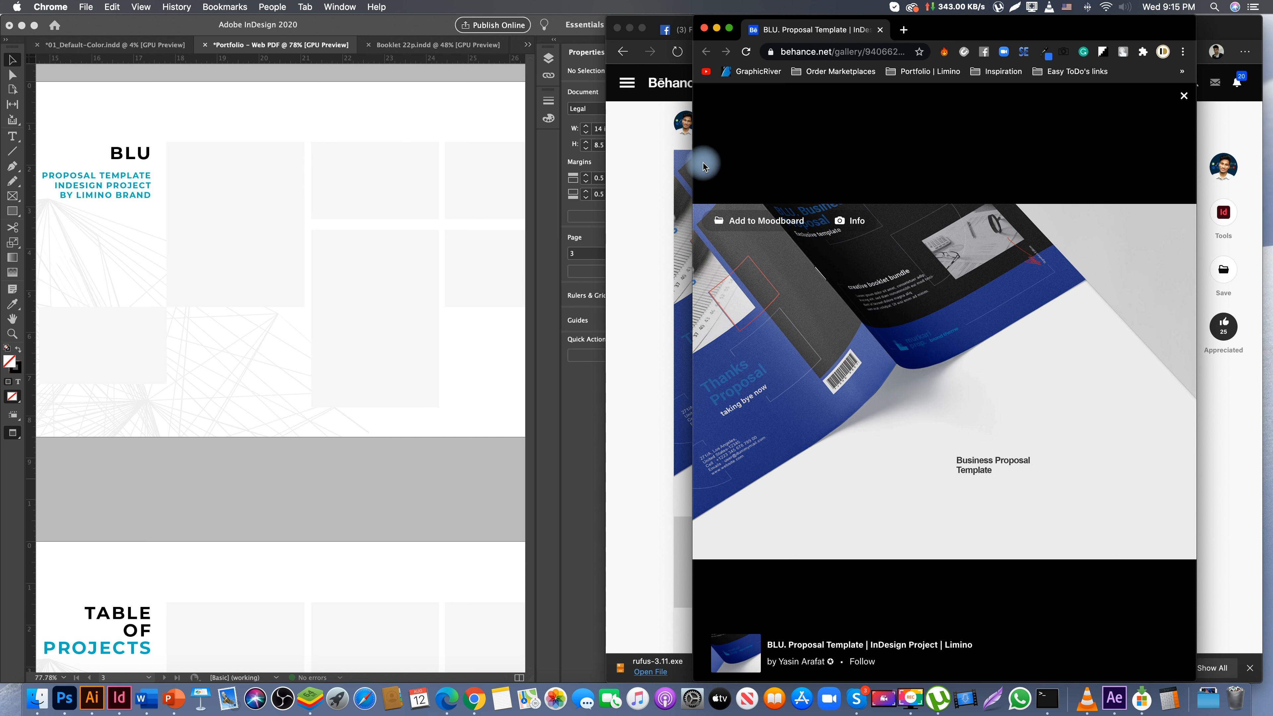
# - Widen the Chrome window, try again to save the enlarged BLU mockup, and return to the project page
pyautogui.moveTo(693, 171); pyautogui.dragTo(107, 156)
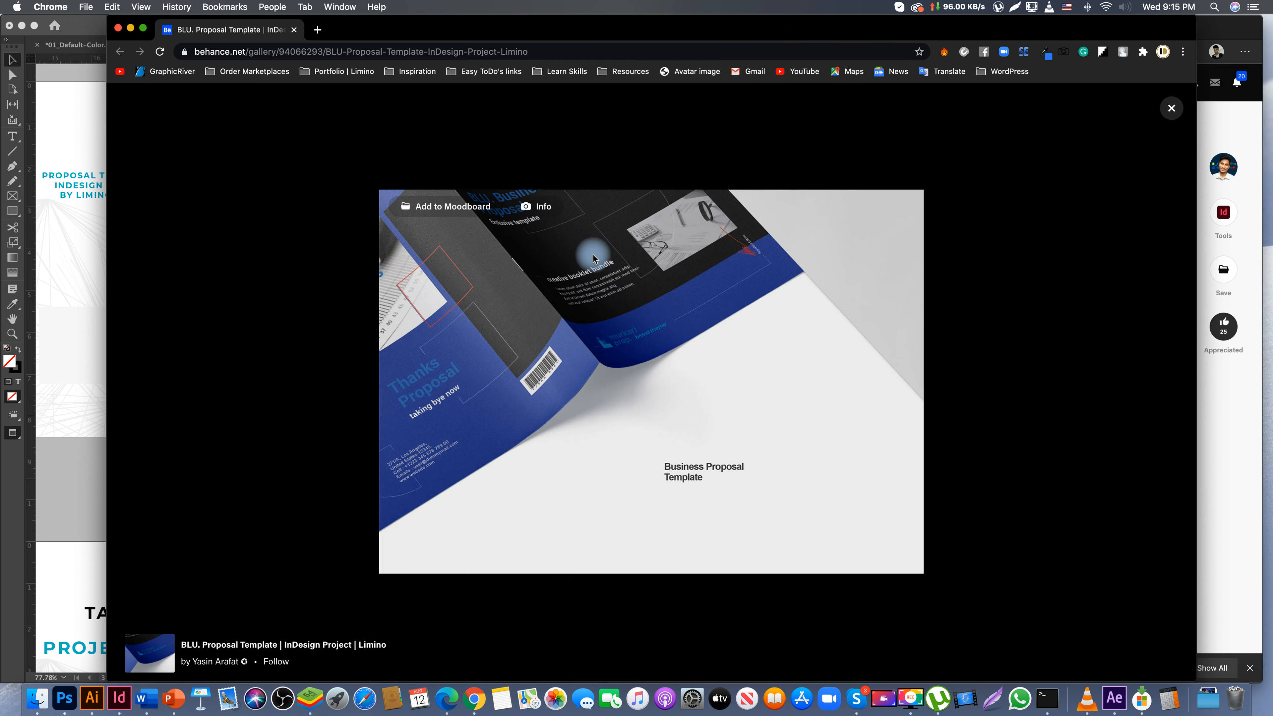
pyautogui.click(609, 301)
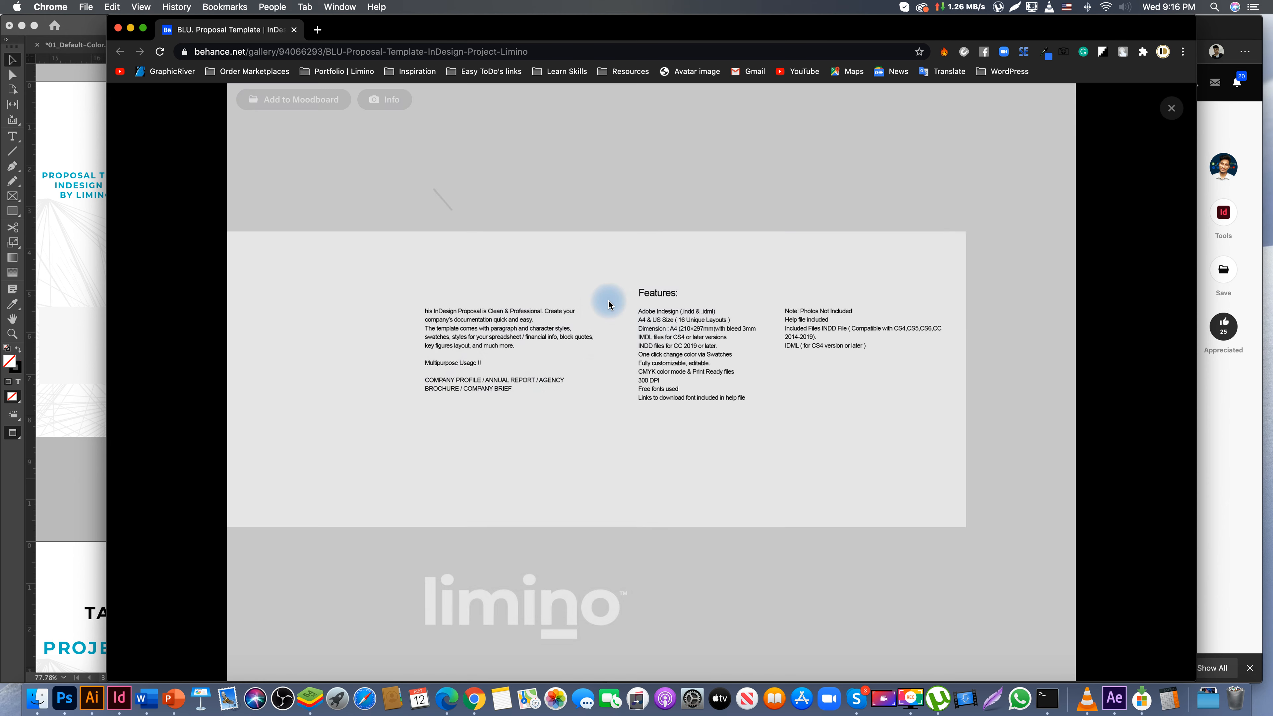
pyautogui.rightClick(608, 302)
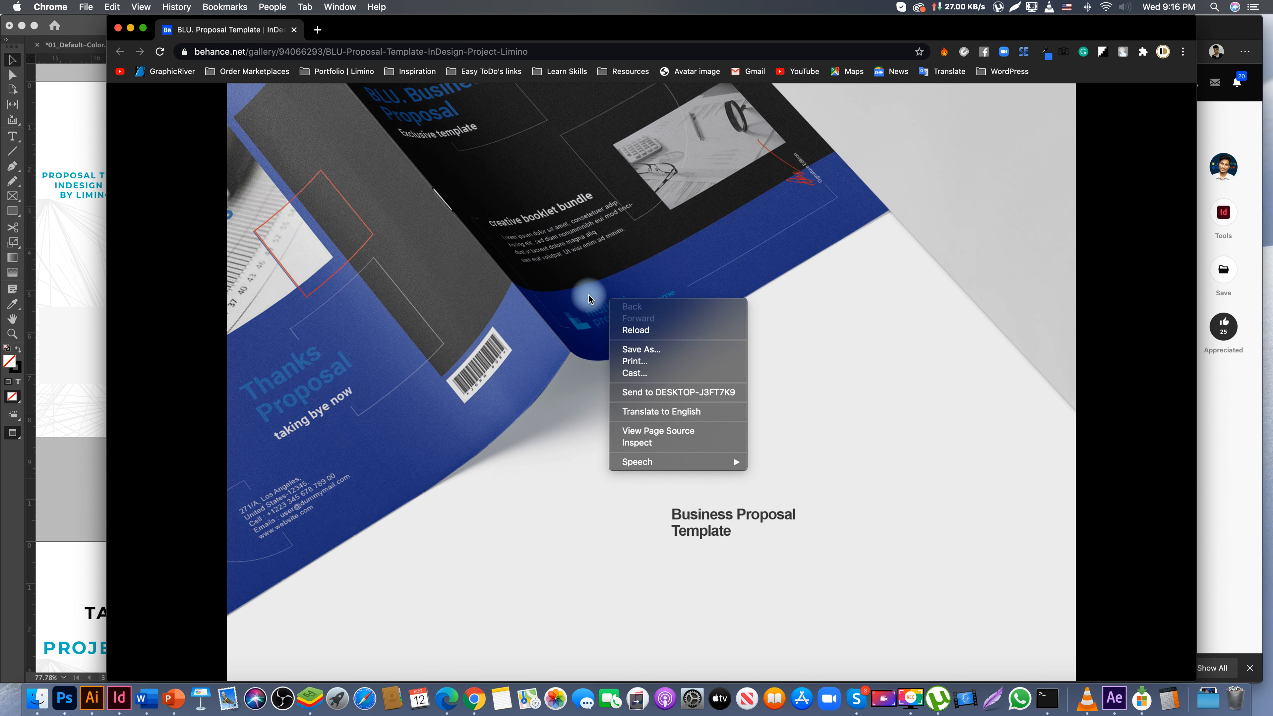
pyautogui.click(604, 241)
pyautogui.rightClick(600, 242)
pyautogui.click(572, 240)
pyautogui.click(1172, 108)
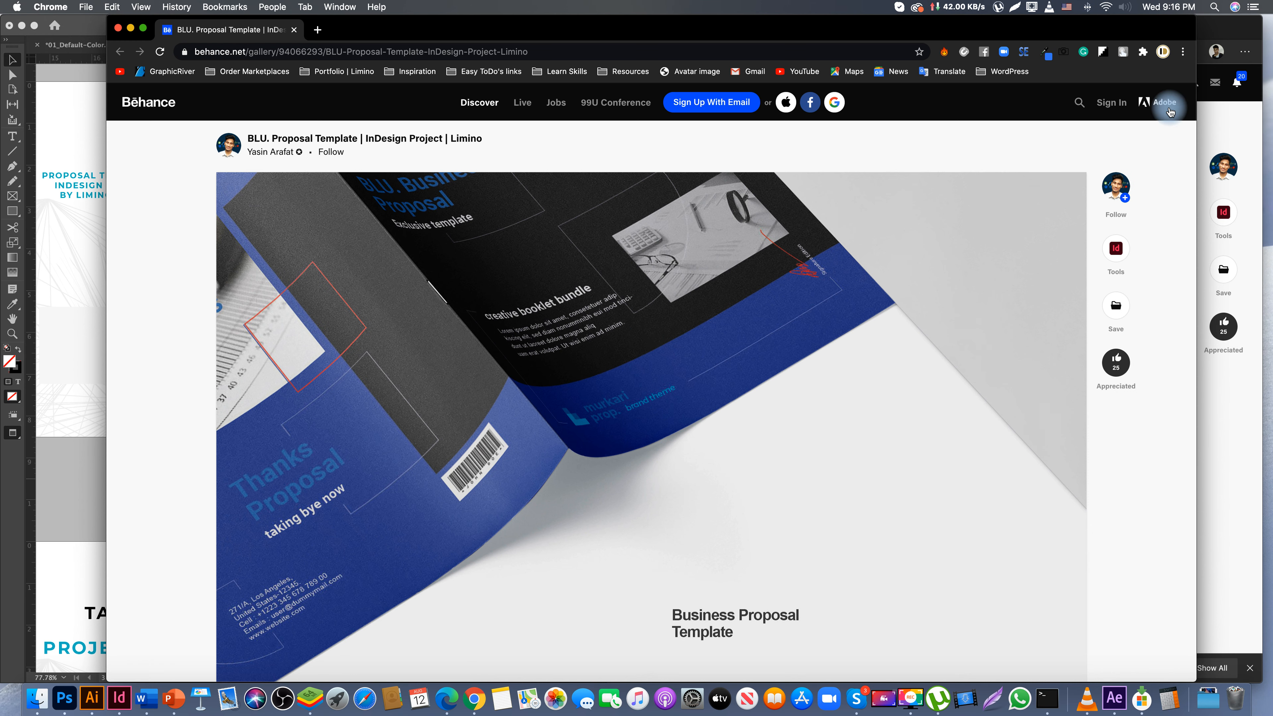
# - Save the BLU project page to the Desktop in the "Webpage, Complete" format
pyautogui.rightClick(646, 336)
pyautogui.click(560, 370)
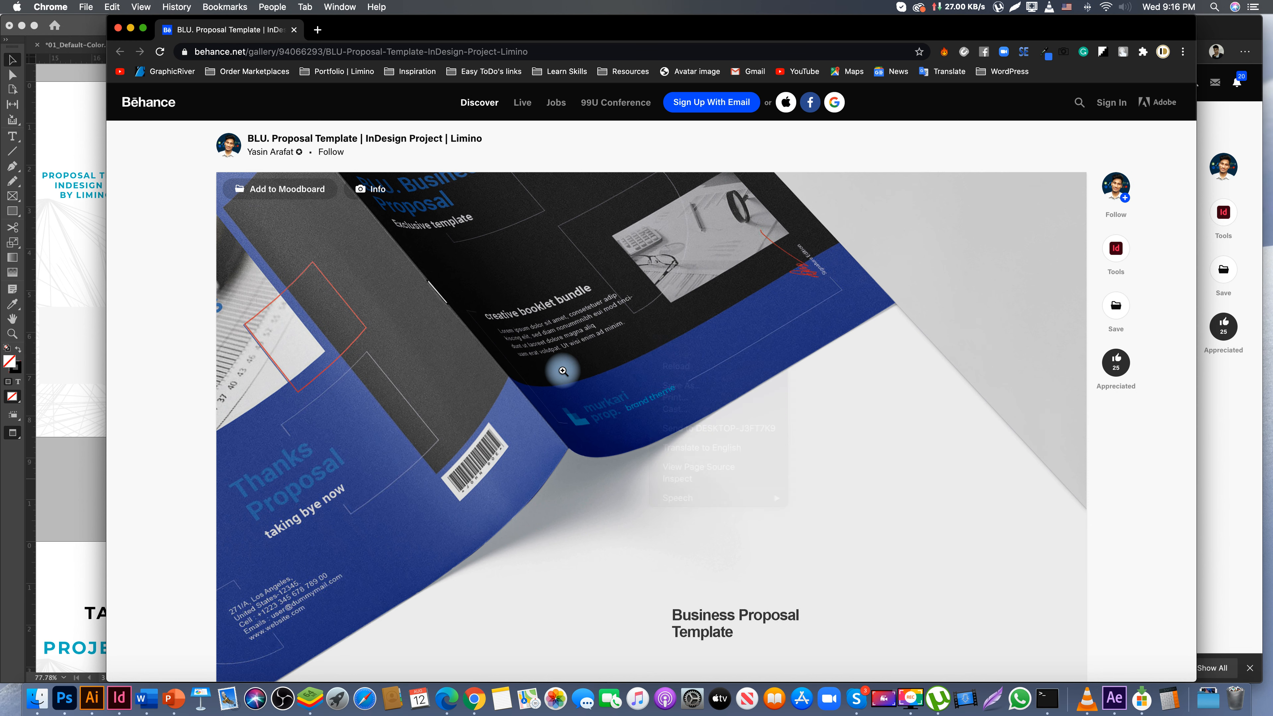
pyautogui.scroll(-10, 584, 371)
pyautogui.scroll(15, 585, 374)
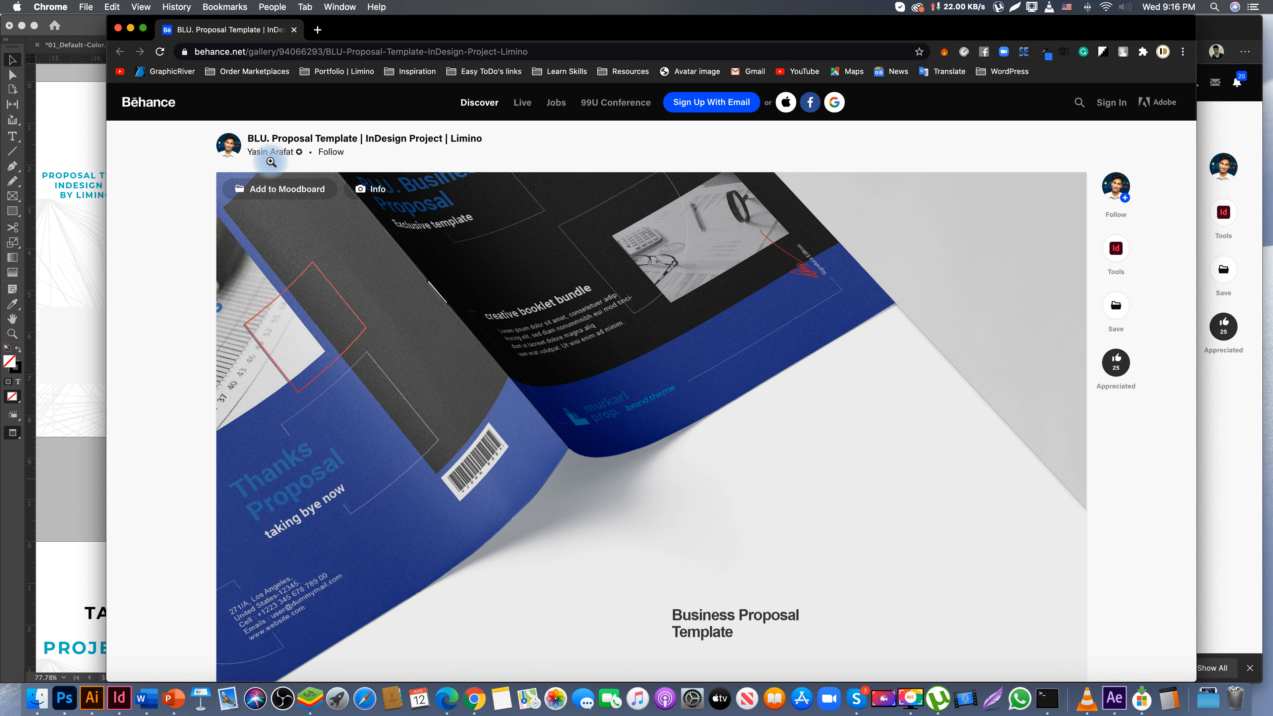
pyautogui.press('super+s')
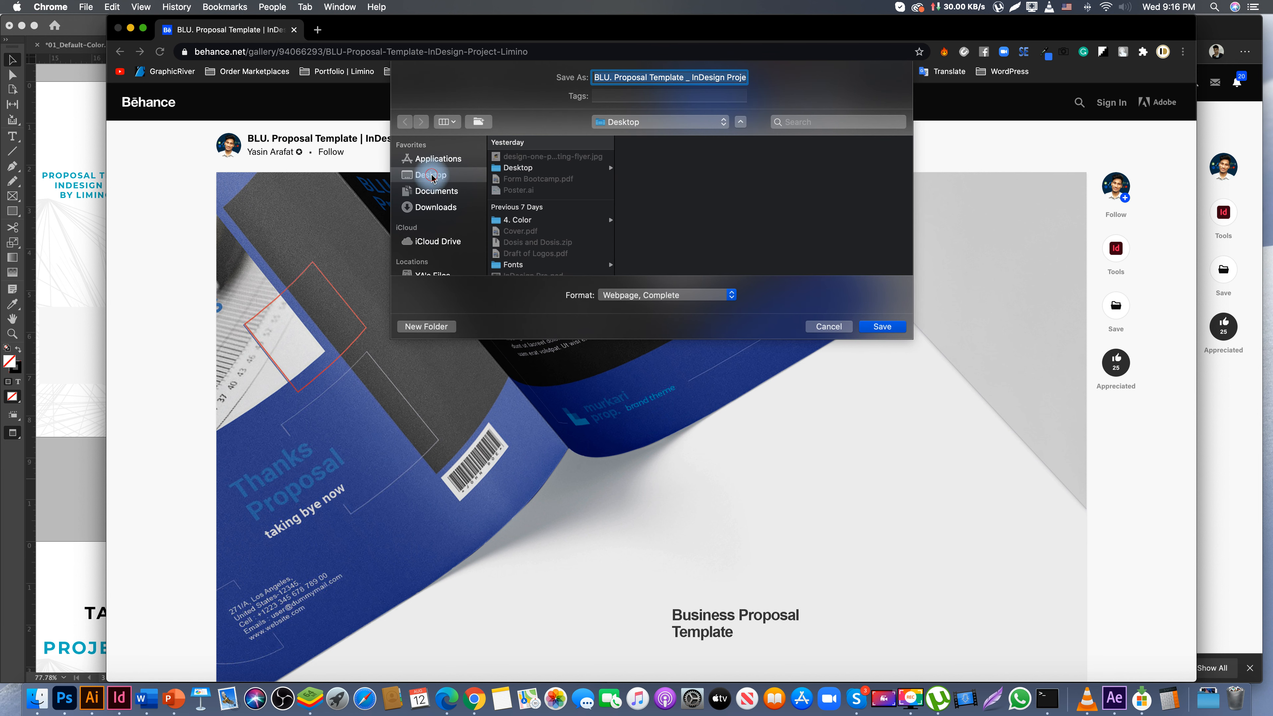
pyautogui.click(877, 327)
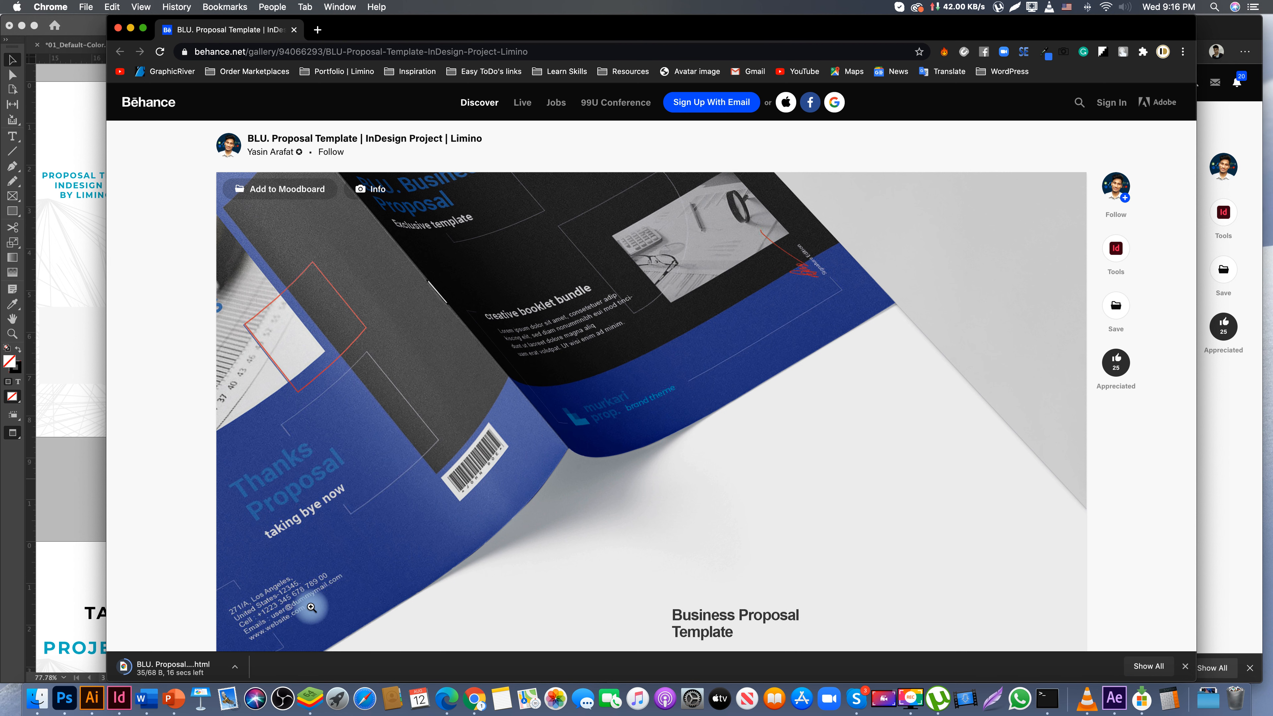
# - Switch to InDesign, select the large image frame beside the BLU title, and look through the Desktop for files to place
pyautogui.click(76, 364)
pyautogui.click(262, 198)
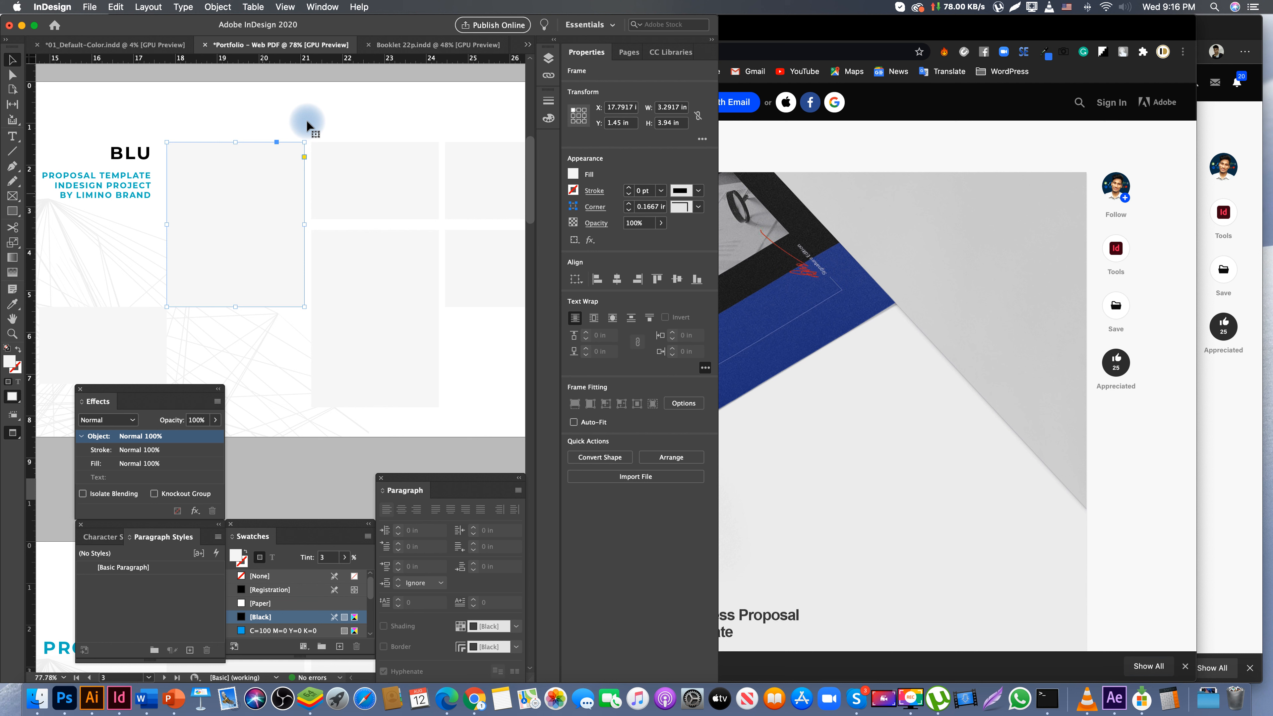
pyautogui.press('super+d')
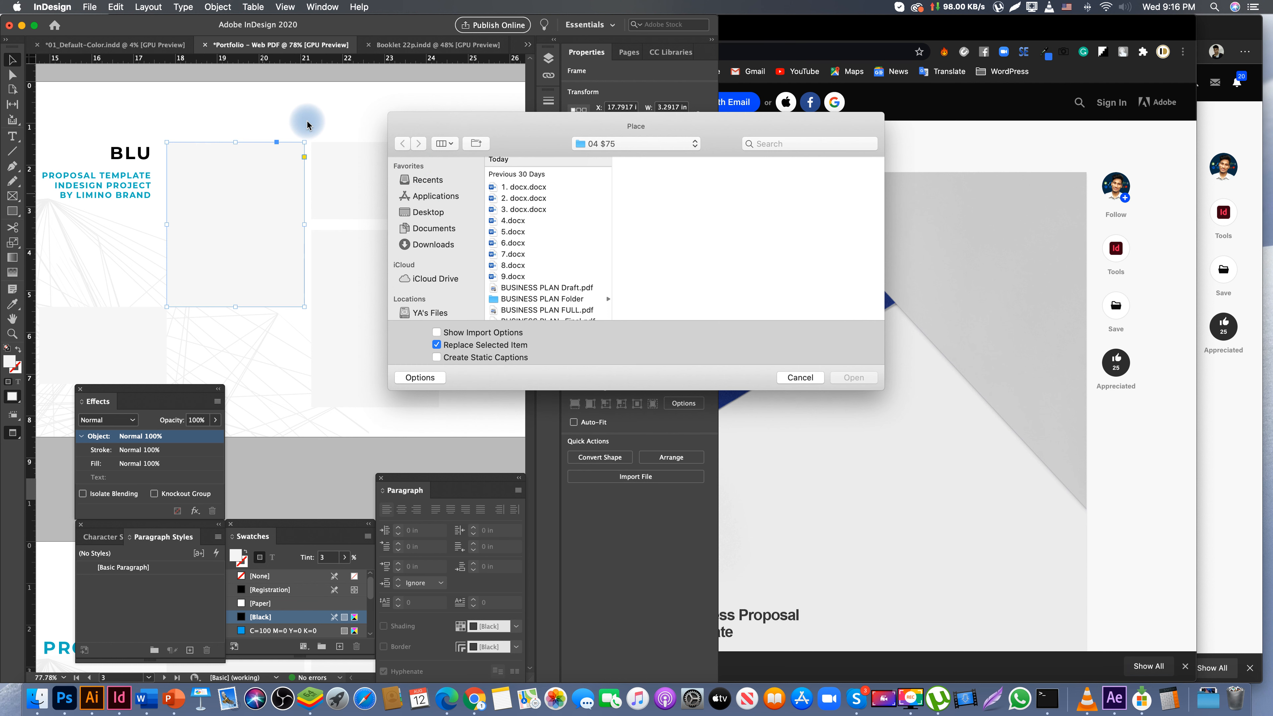
pyautogui.click(435, 214)
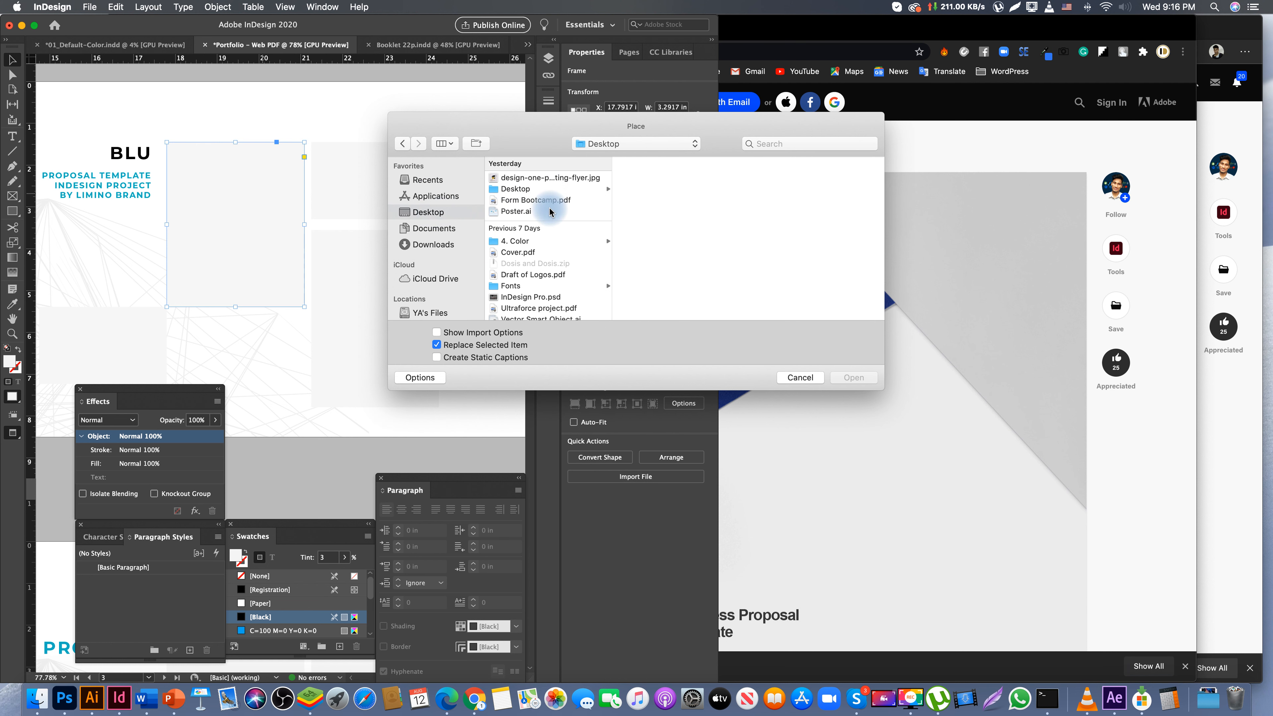
pyautogui.scroll(2, 558, 250)
pyautogui.scroll(-5, 559, 253)
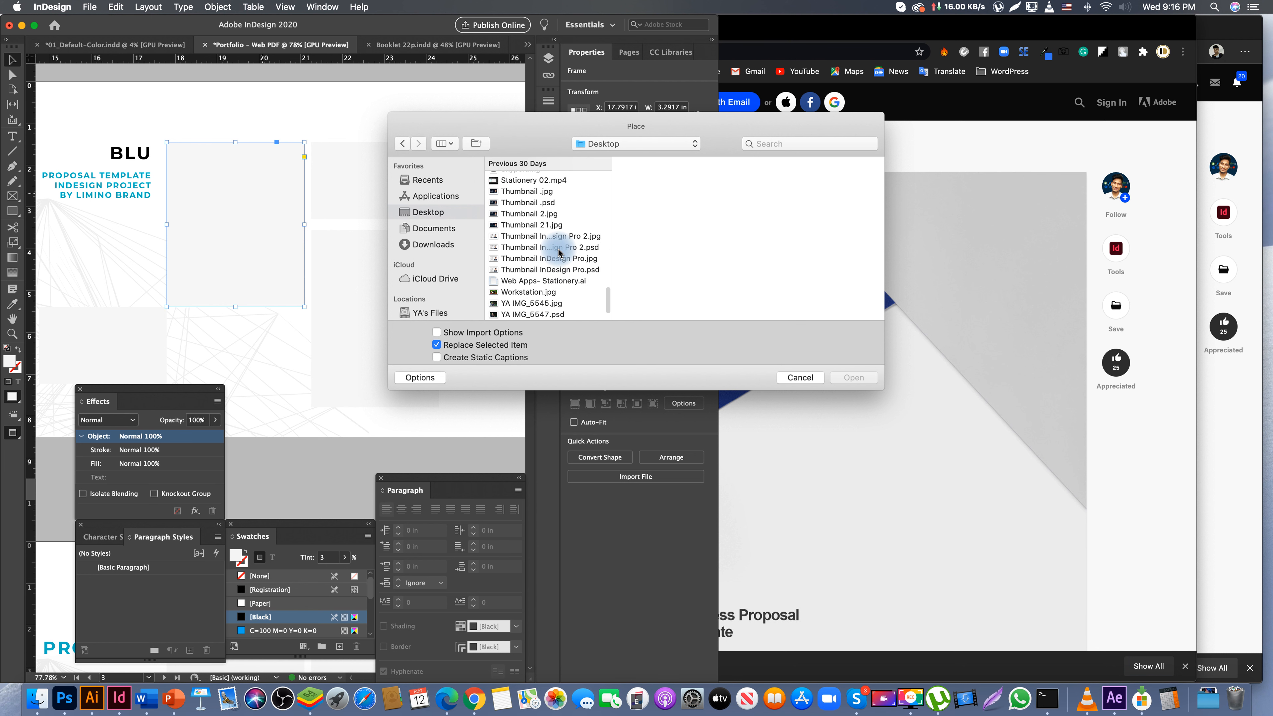
pyautogui.scroll(-10, 559, 254)
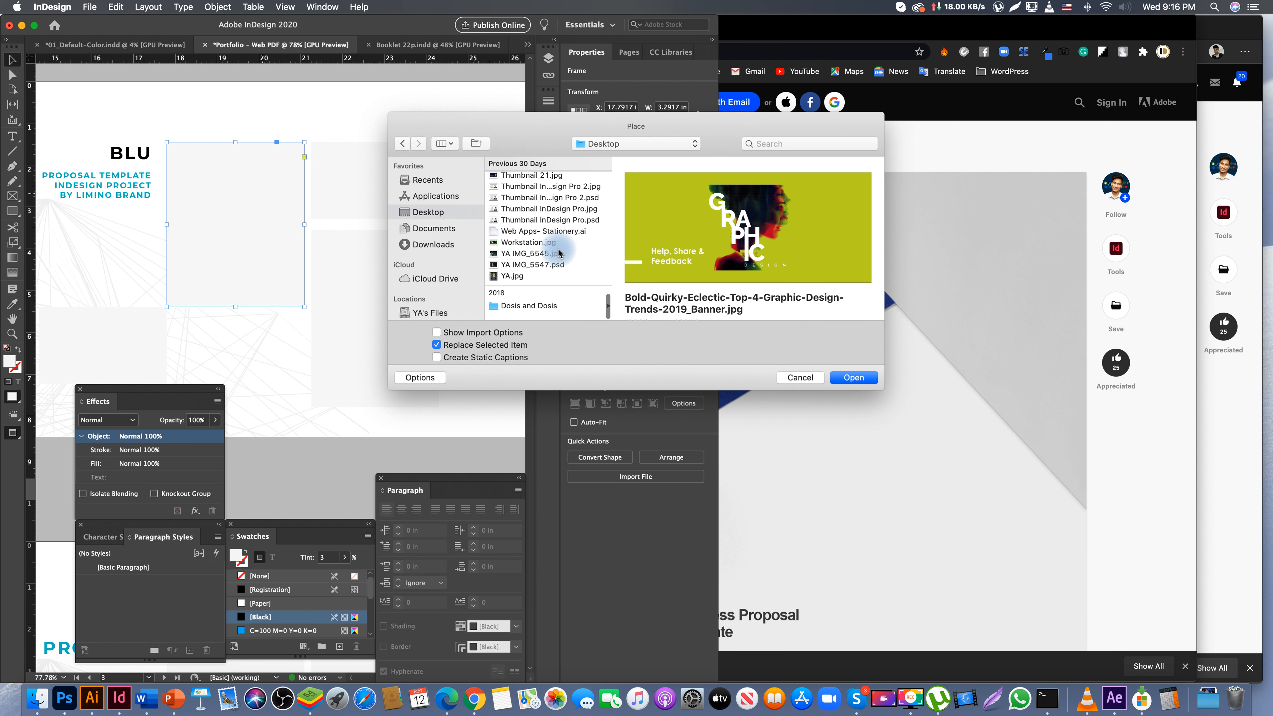
pyautogui.click(430, 216)
pyautogui.click(797, 380)
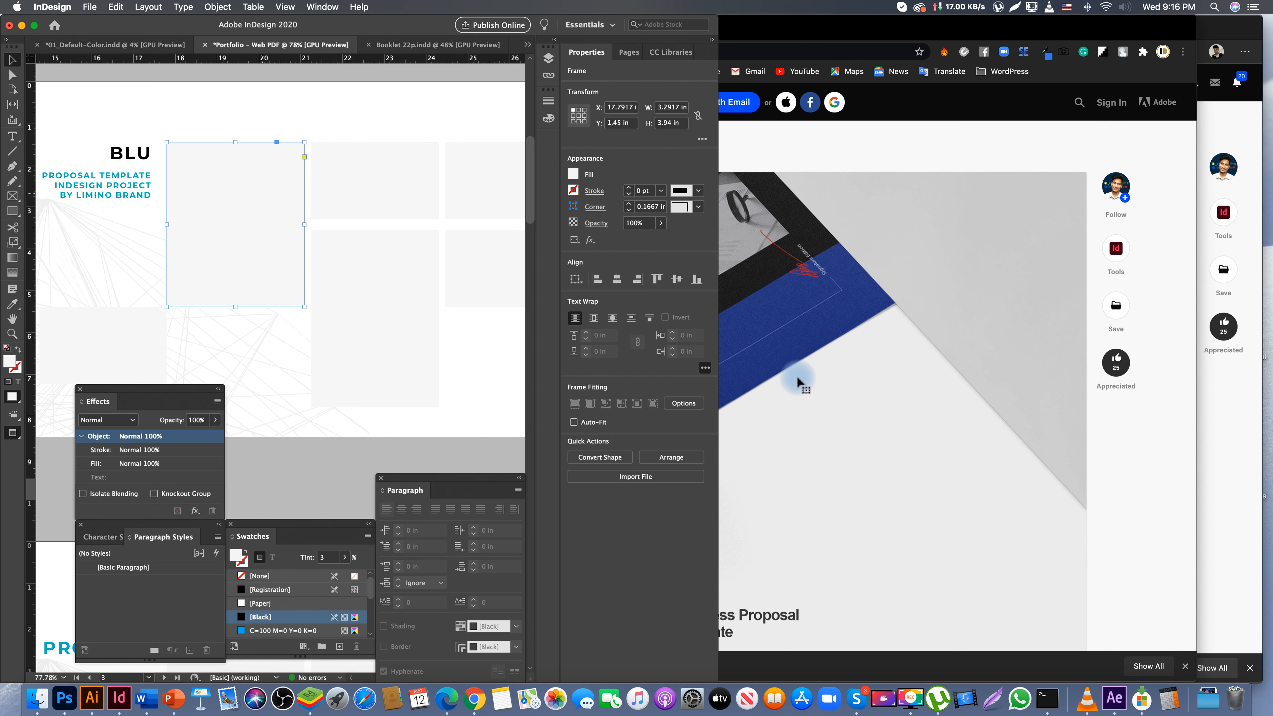
pyautogui.click(847, 414)
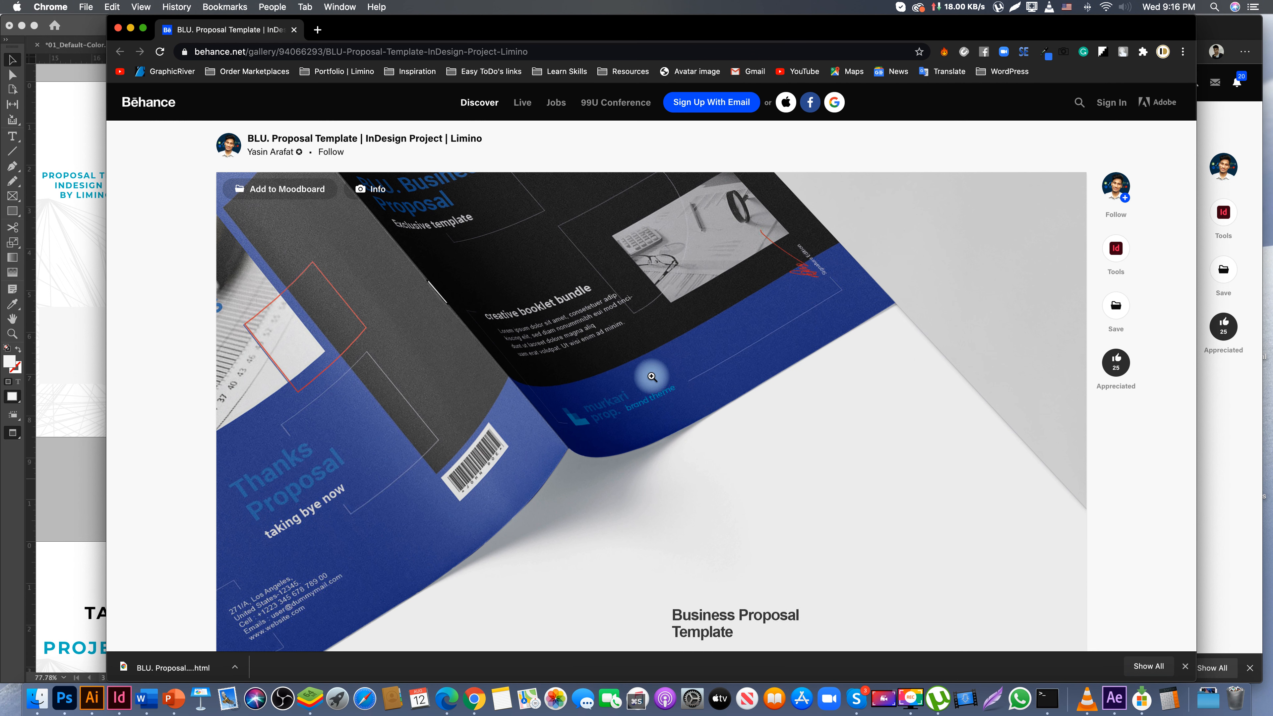
pyautogui.press('super+s')
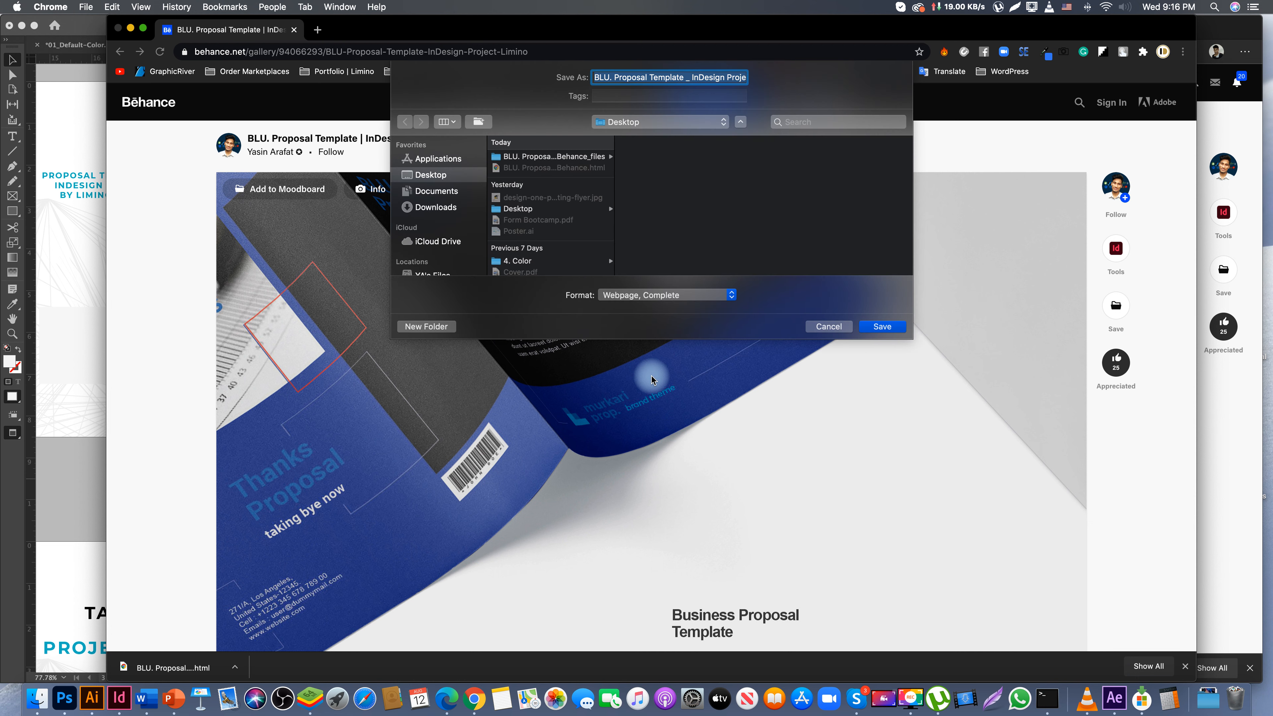
pyautogui.press('Escape')
# - Look through the saved BLU webpage's files folder on the Desktop for an image to place in the large frame, and cancel placing
pyautogui.click(68, 264)
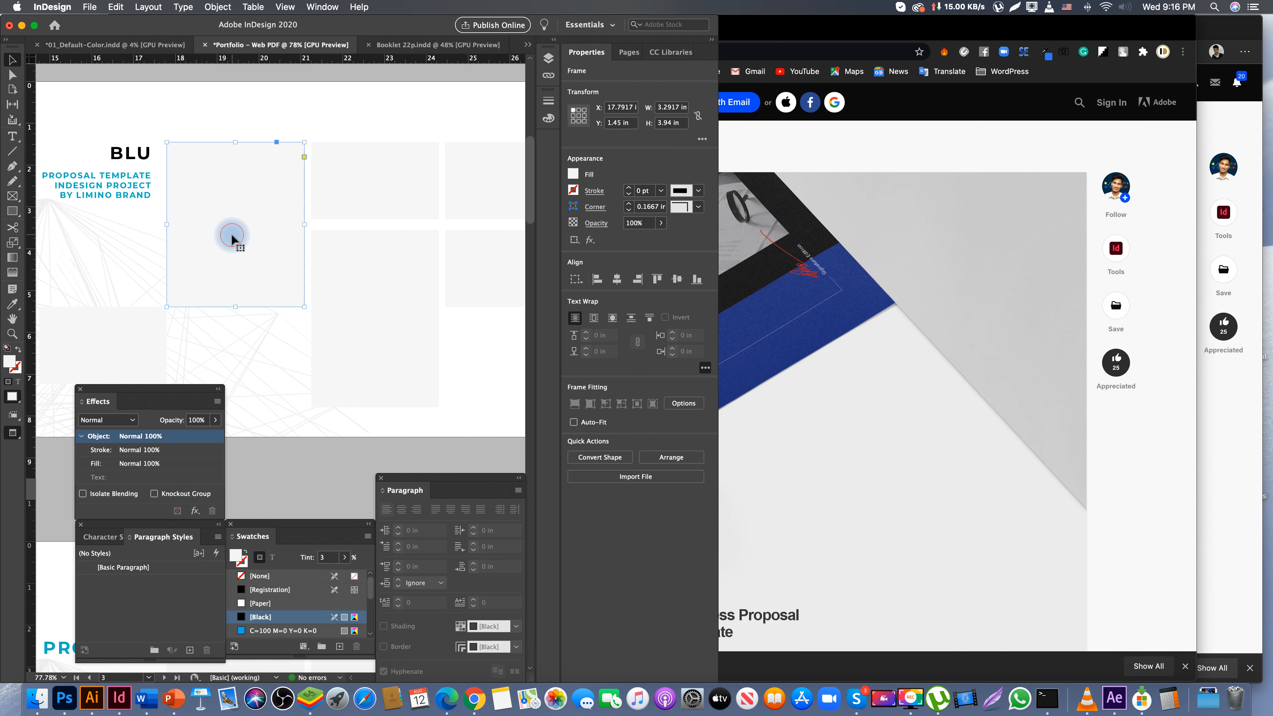
pyautogui.press('super+d')
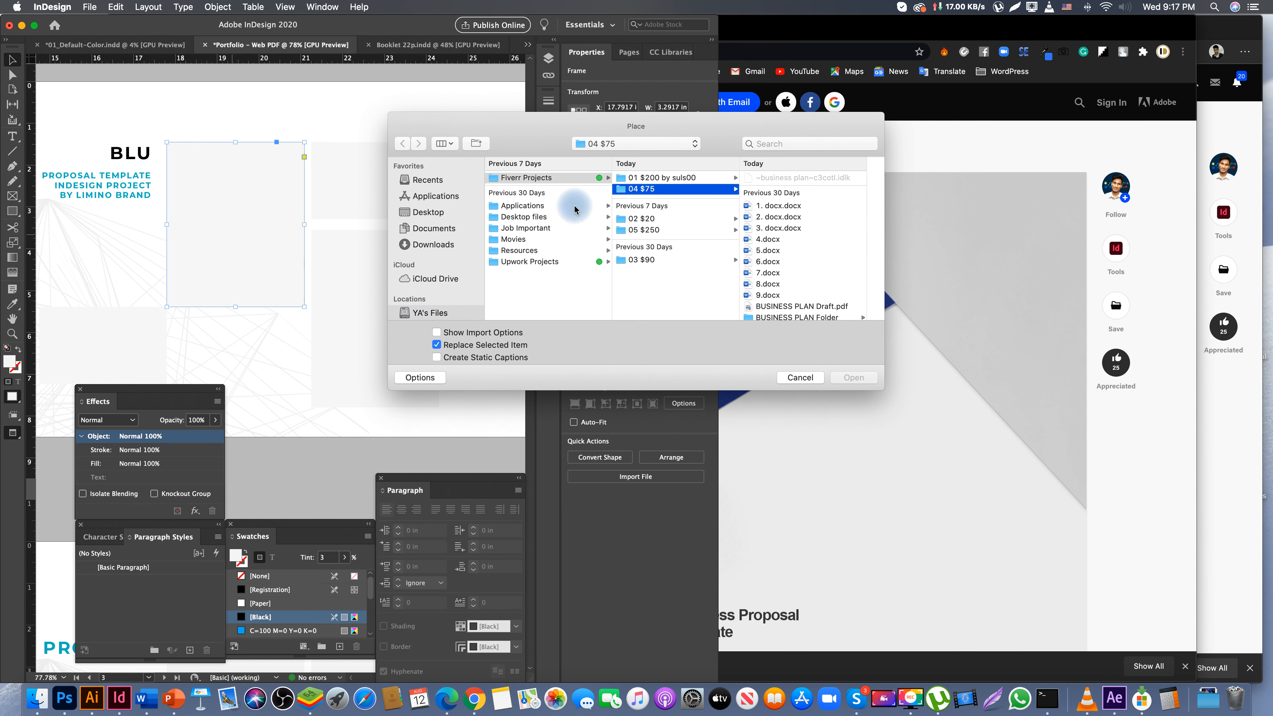
pyautogui.click(431, 212)
pyautogui.click(531, 177)
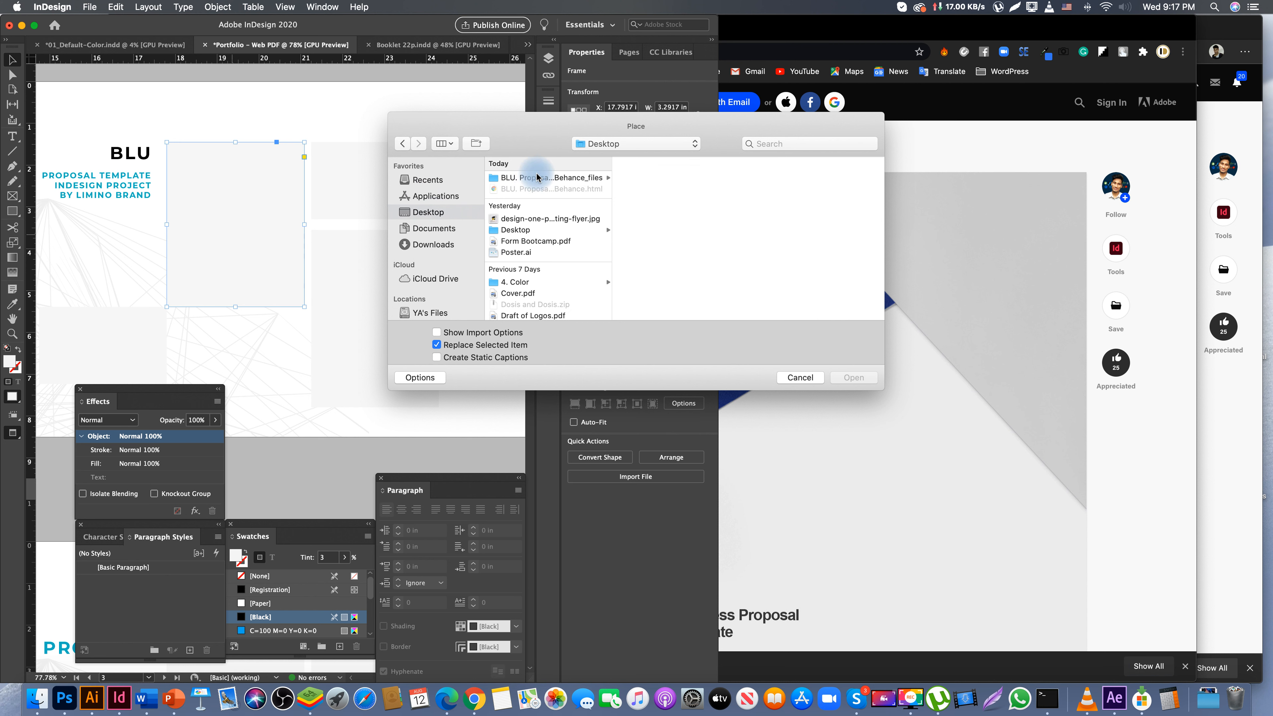
pyautogui.click(662, 177)
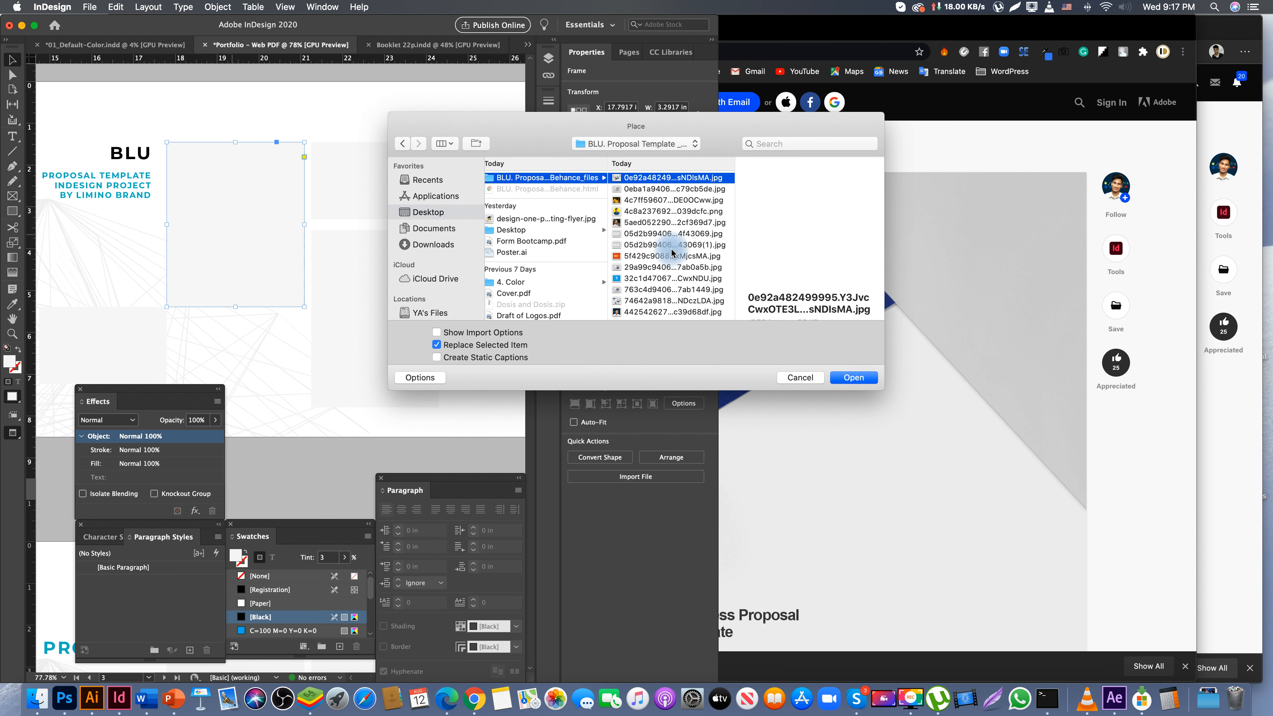
pyautogui.scroll(-10, 669, 241)
pyautogui.scroll(10, 671, 253)
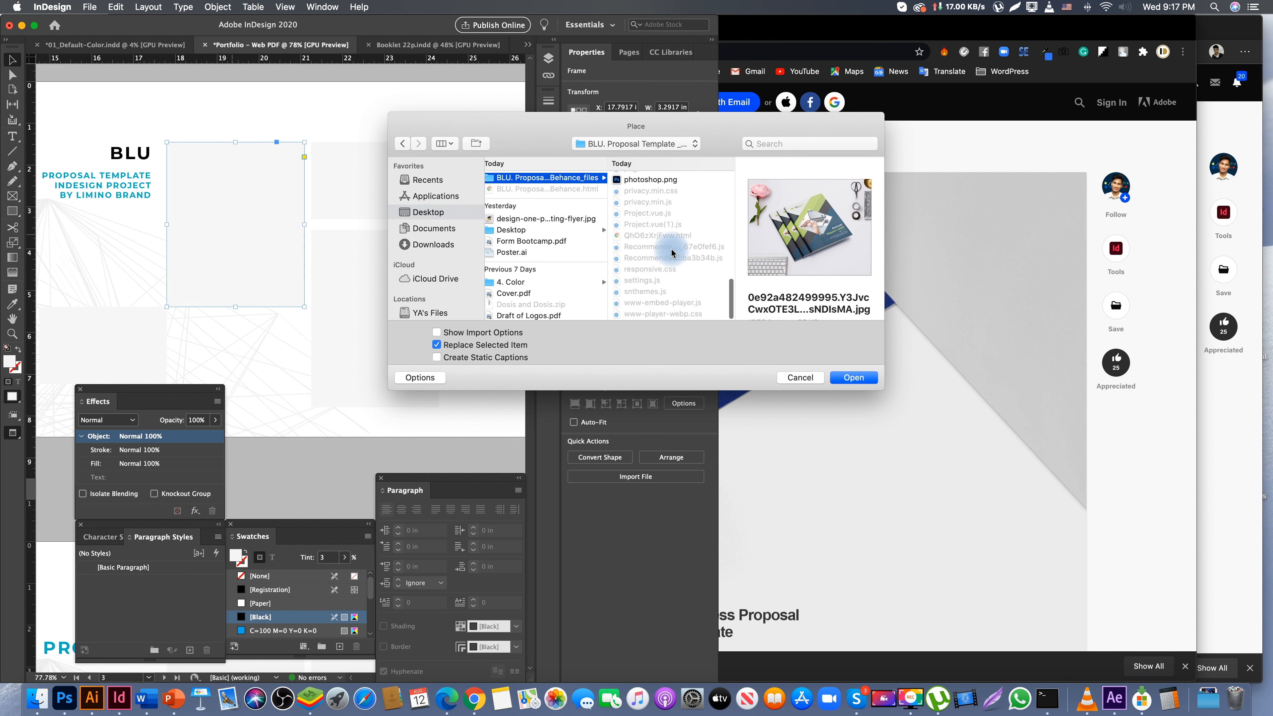
pyautogui.scroll(10, 672, 253)
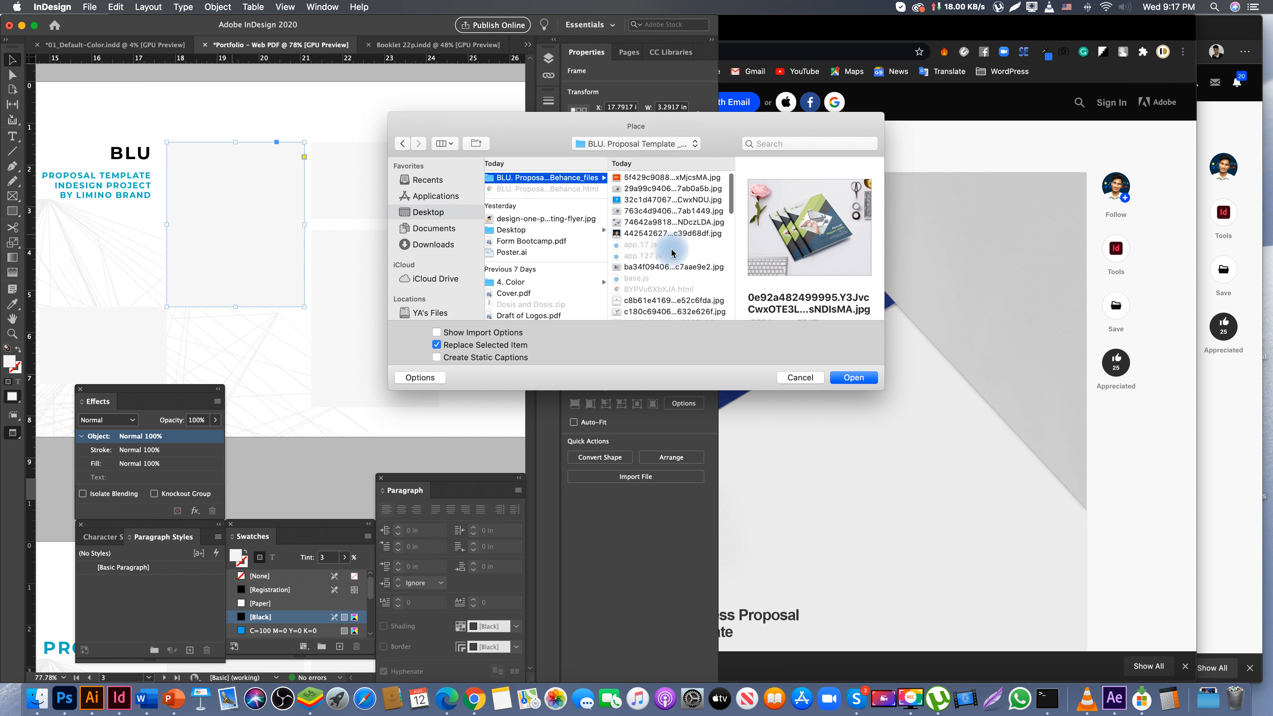
pyautogui.scroll(-5, 671, 252)
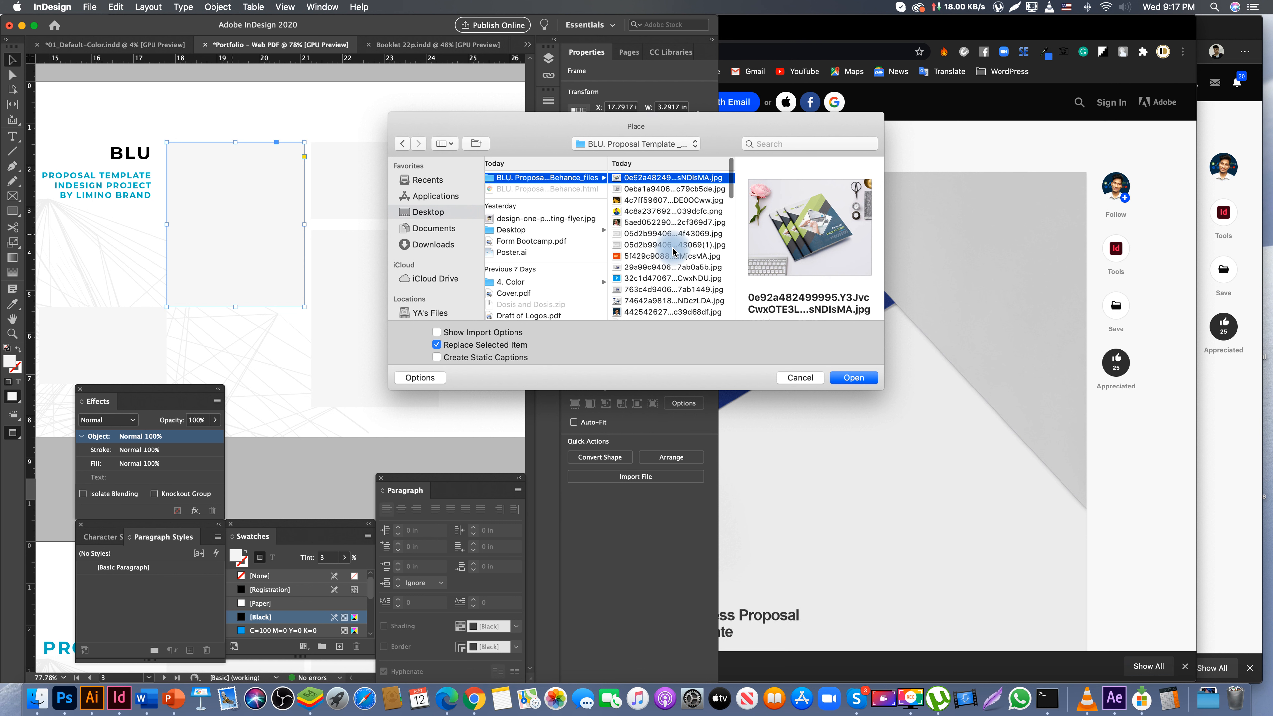
pyautogui.scroll(5, 667, 237)
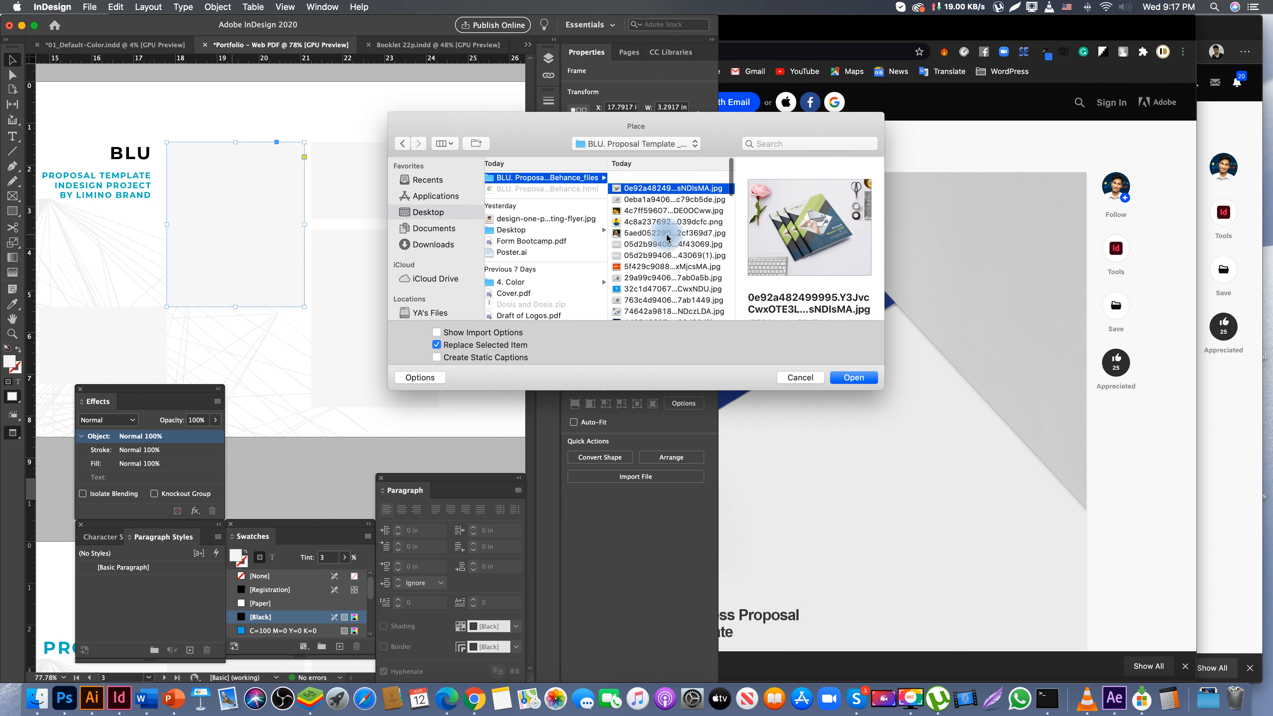
pyautogui.click(797, 379)
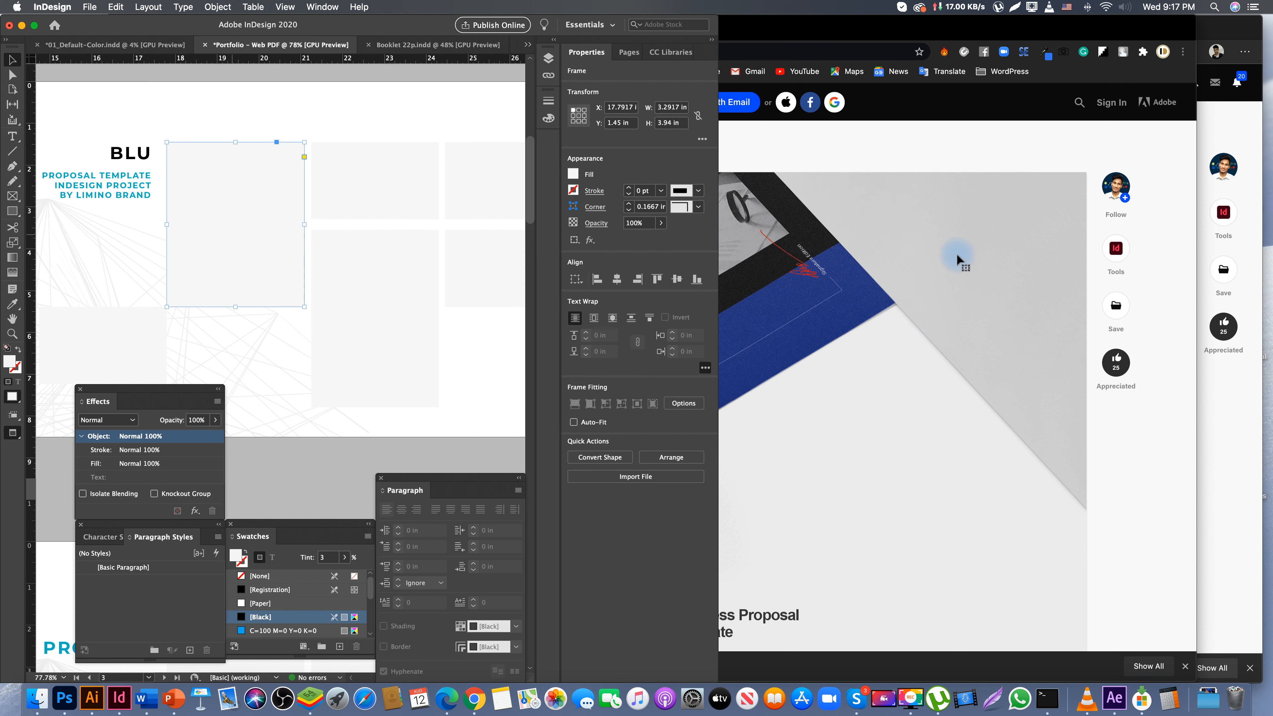
# - Switch to Chrome and capture a region of about 2131 x 1249 pixels around the BLU booklet mockup on the Behance page
pyautogui.click(966, 162)
pyautogui.rightClick(610, 286)
pyautogui.click(590, 379)
pyautogui.scroll(-10, 591, 378)
pyautogui.scroll(10, 594, 382)
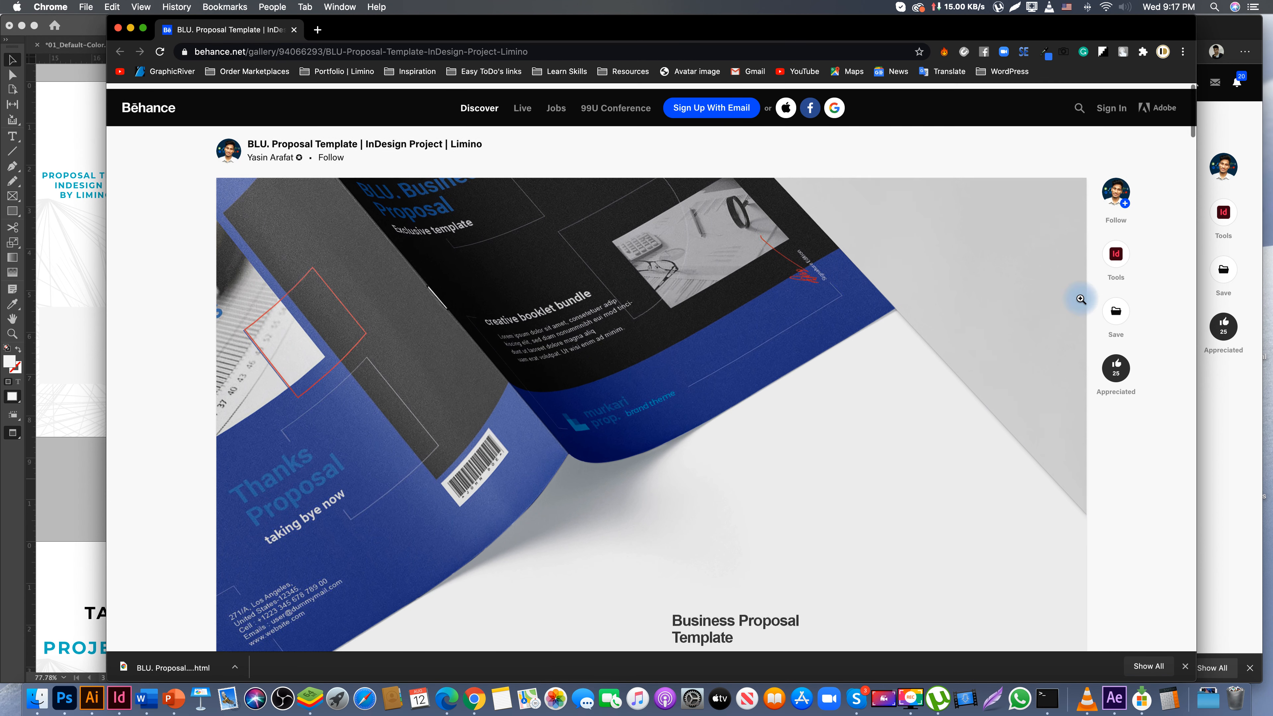
pyautogui.scroll(-3, 1159, 424)
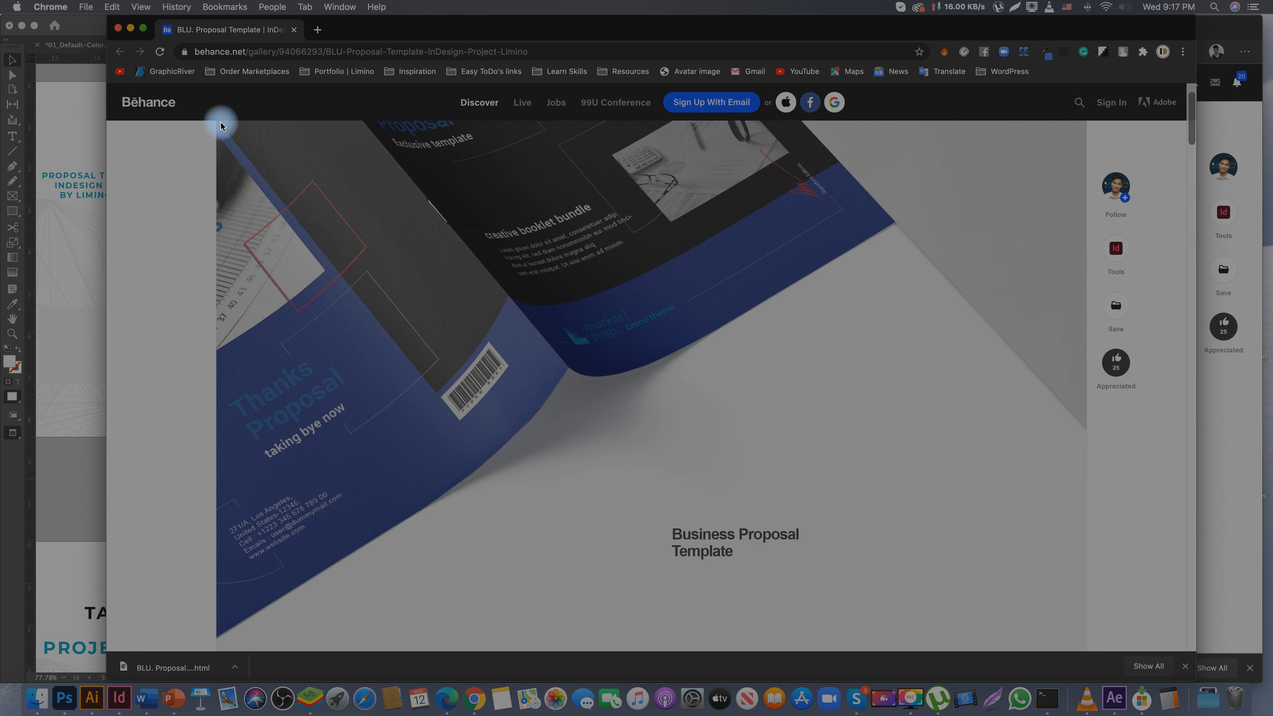
pyautogui.moveTo(220, 121); pyautogui.dragTo(843, 554)
pyautogui.moveTo(871, 513); pyautogui.dragTo(885, 510)
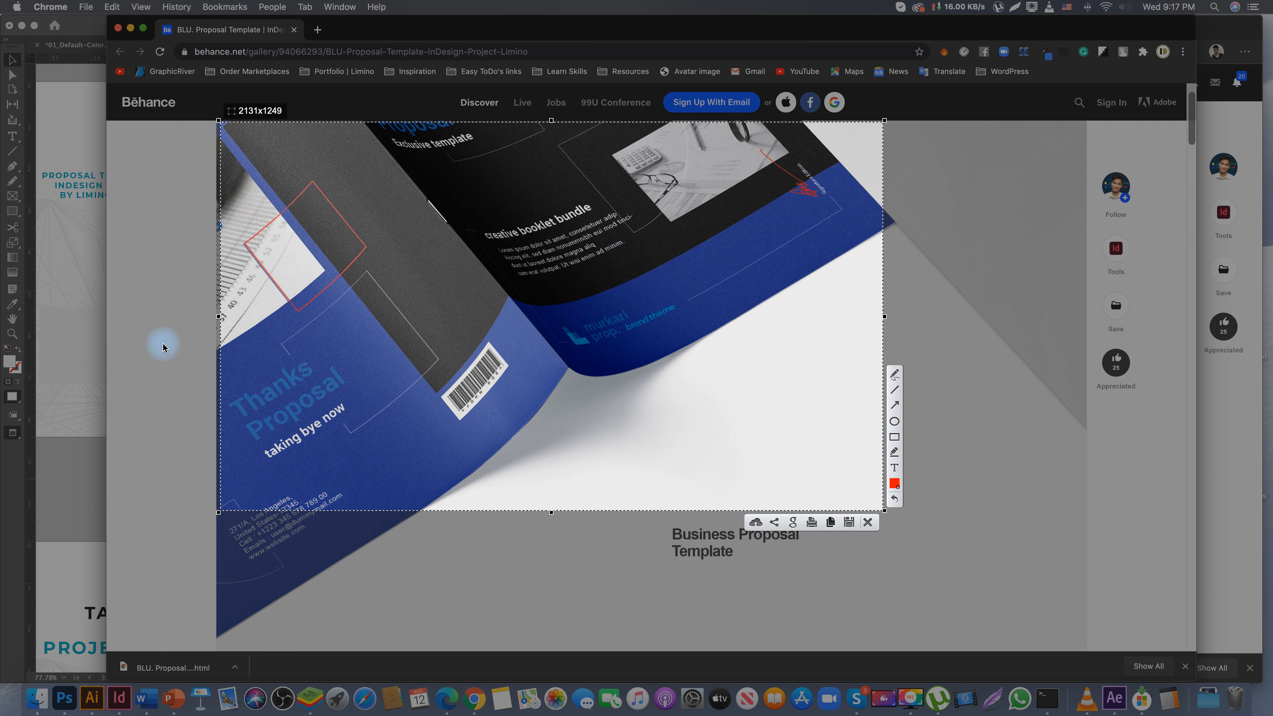
# - Switch to InDesign and paste the captured mockup into the large frame beside the BLU title
pyautogui.click(80, 293)
pyautogui.click(197, 178)
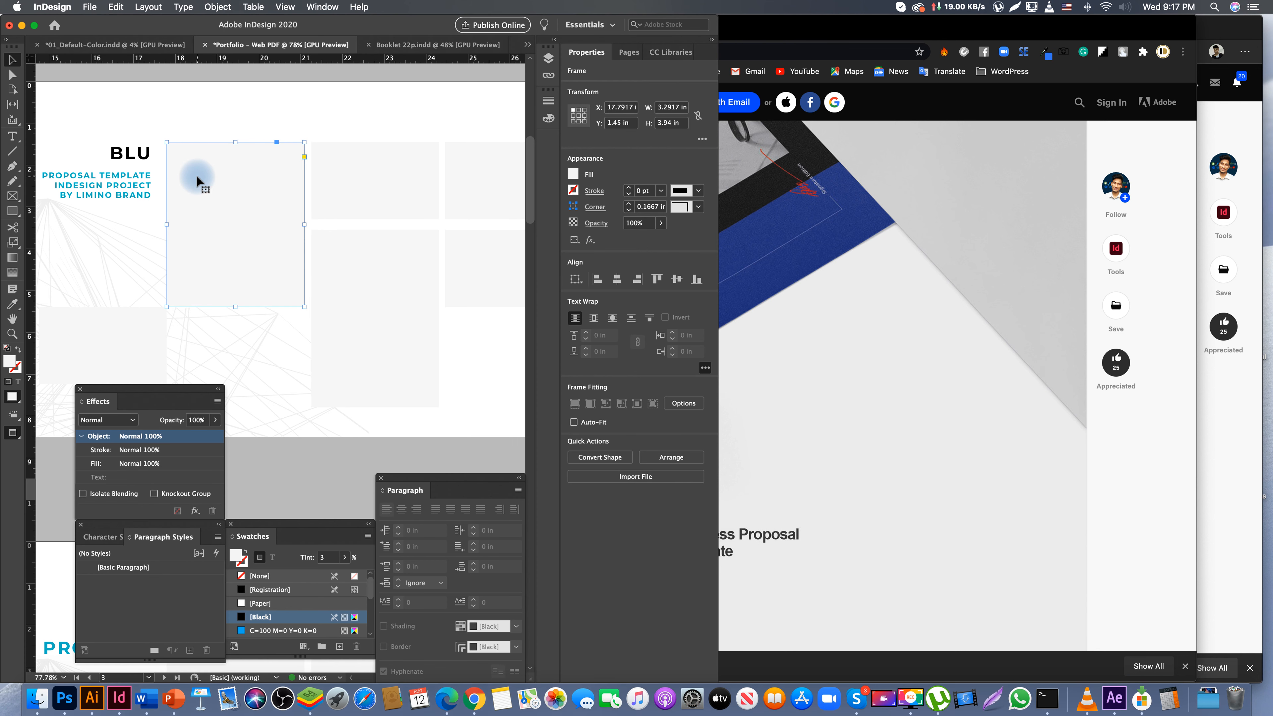
pyautogui.press('super+v')
pyautogui.press('super+z')
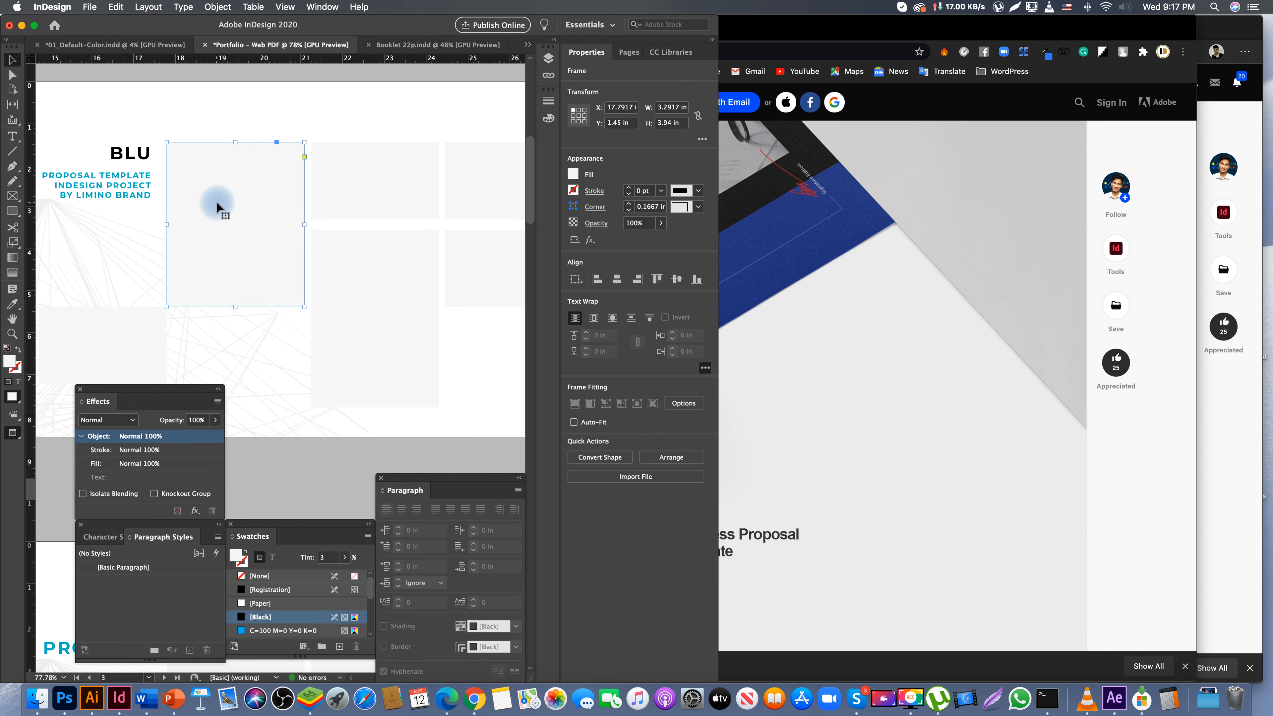
pyautogui.rightClick(219, 208)
pyautogui.click(246, 249)
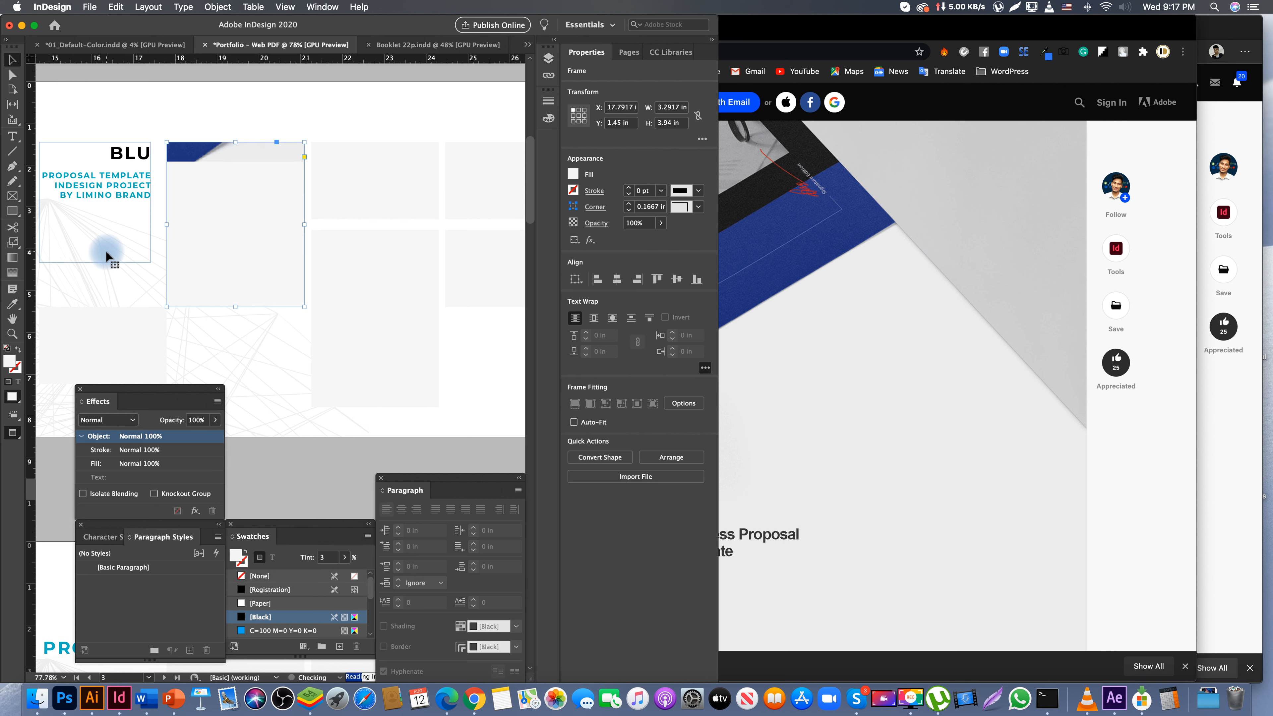
# - Fill the large frame proportionally with the pasted mockup and shift the image slightly within the frame
pyautogui.rightClick(210, 170)
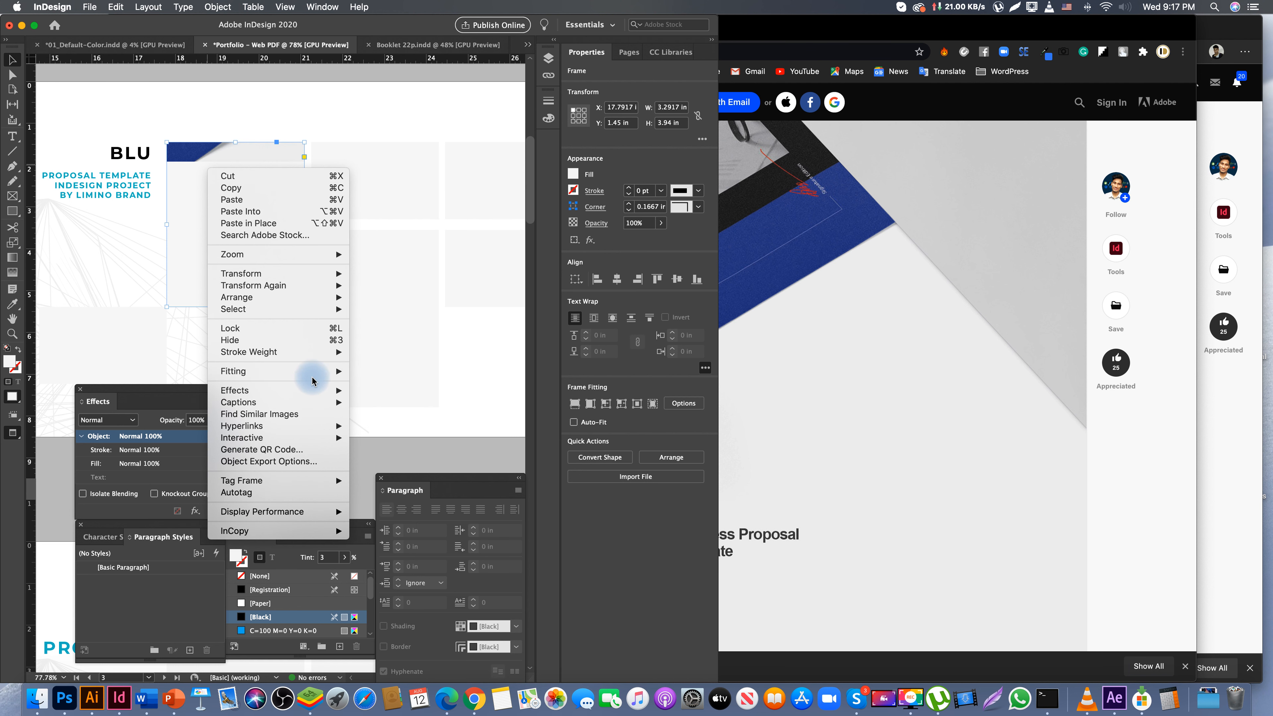
pyautogui.click(396, 370)
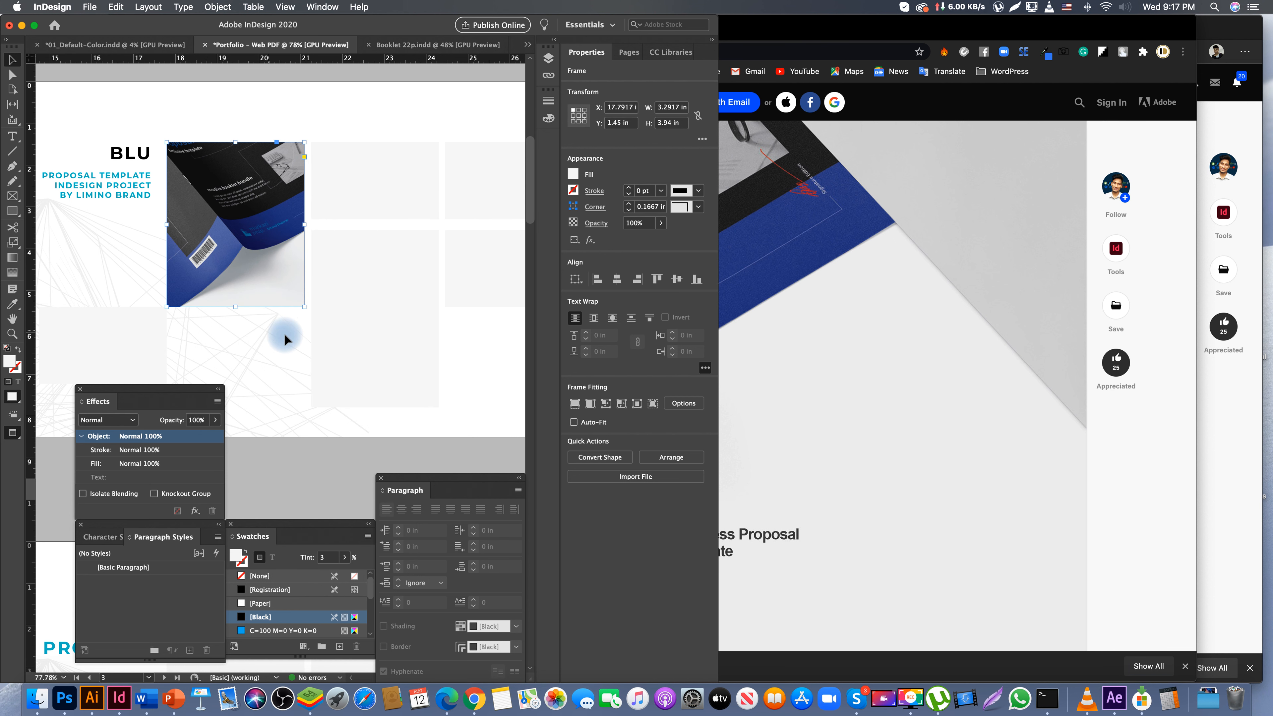
pyautogui.click(397, 287)
pyautogui.hscroll(2, 381, 287)
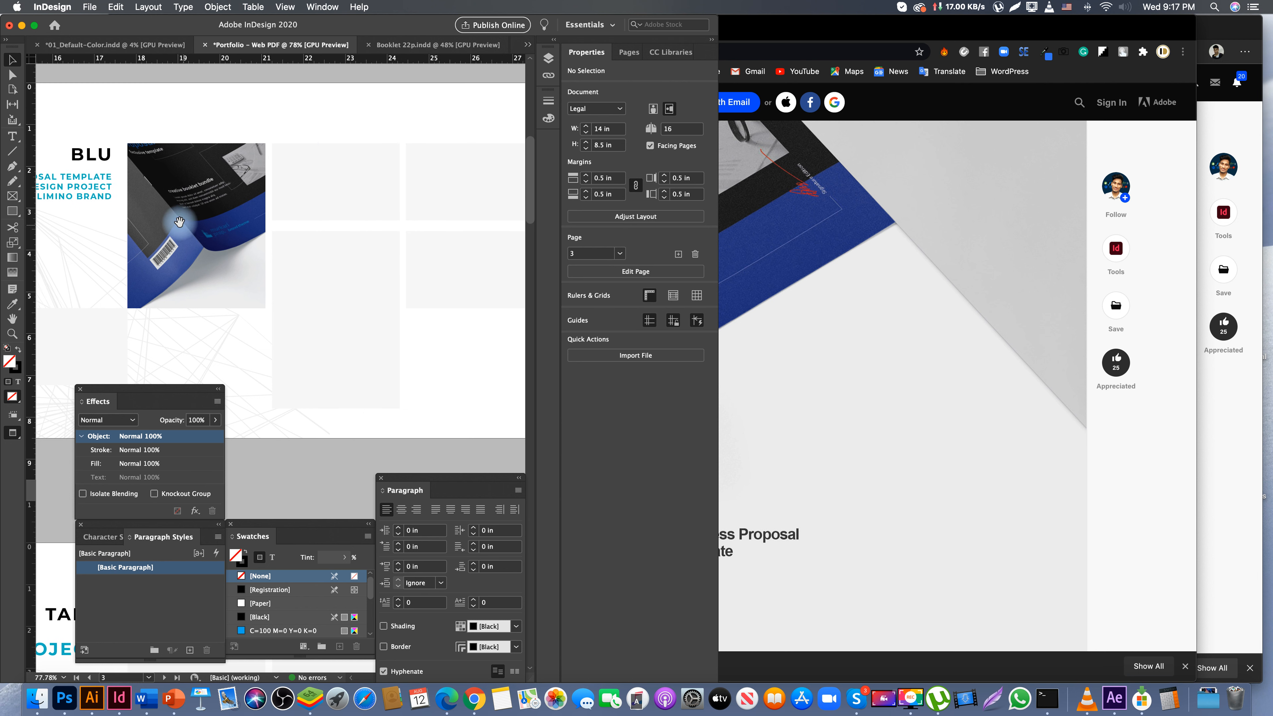
pyautogui.press('a')
pyautogui.moveTo(167, 243); pyautogui.dragTo(199, 255)
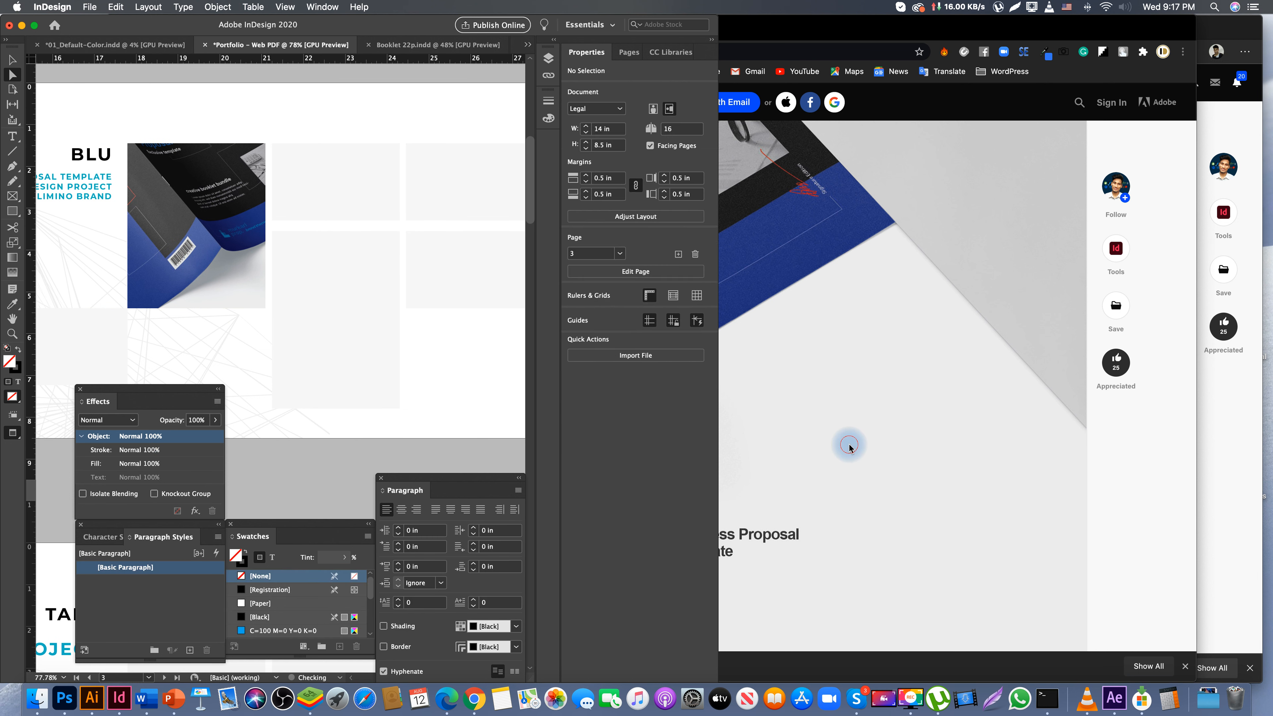
# - Switch to Chrome, find the Proposal Content List and Introduction spread mockup on the BLU project page, and enlarge it
pyautogui.click(847, 443)
pyautogui.scroll(-10, 850, 445)
pyautogui.scroll(-20, 850, 445)
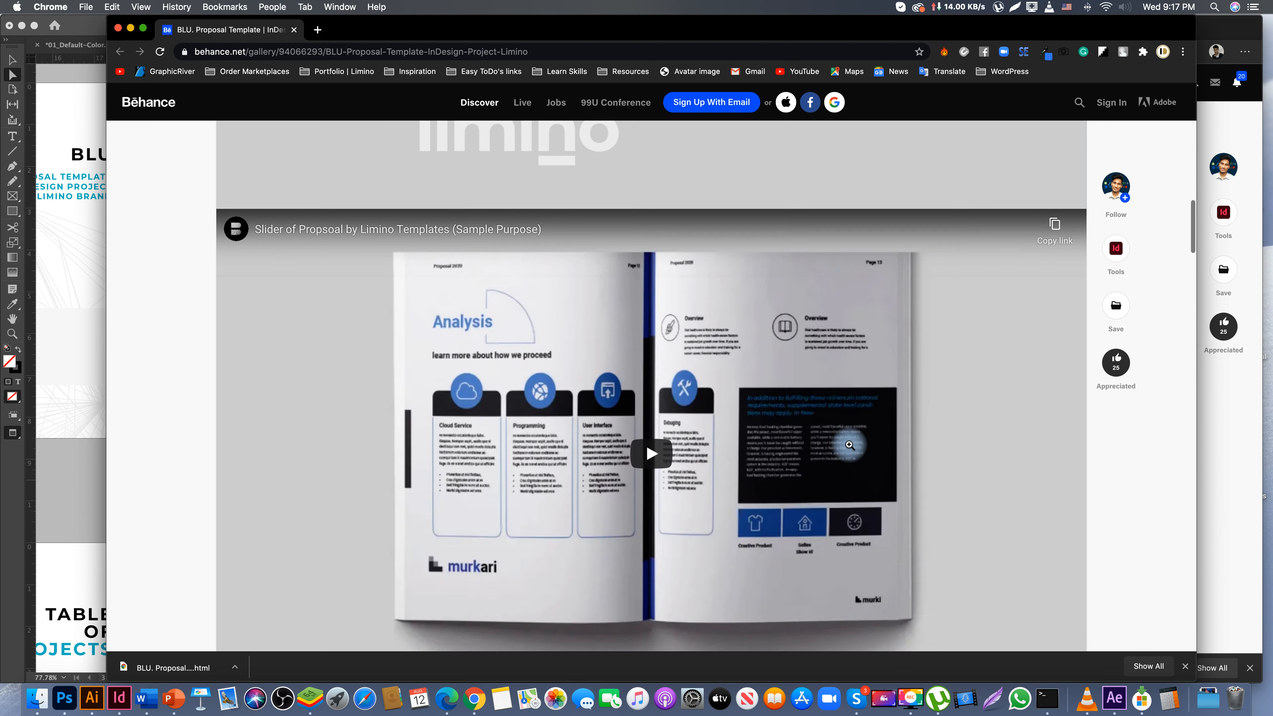
pyautogui.scroll(-3, 849, 445)
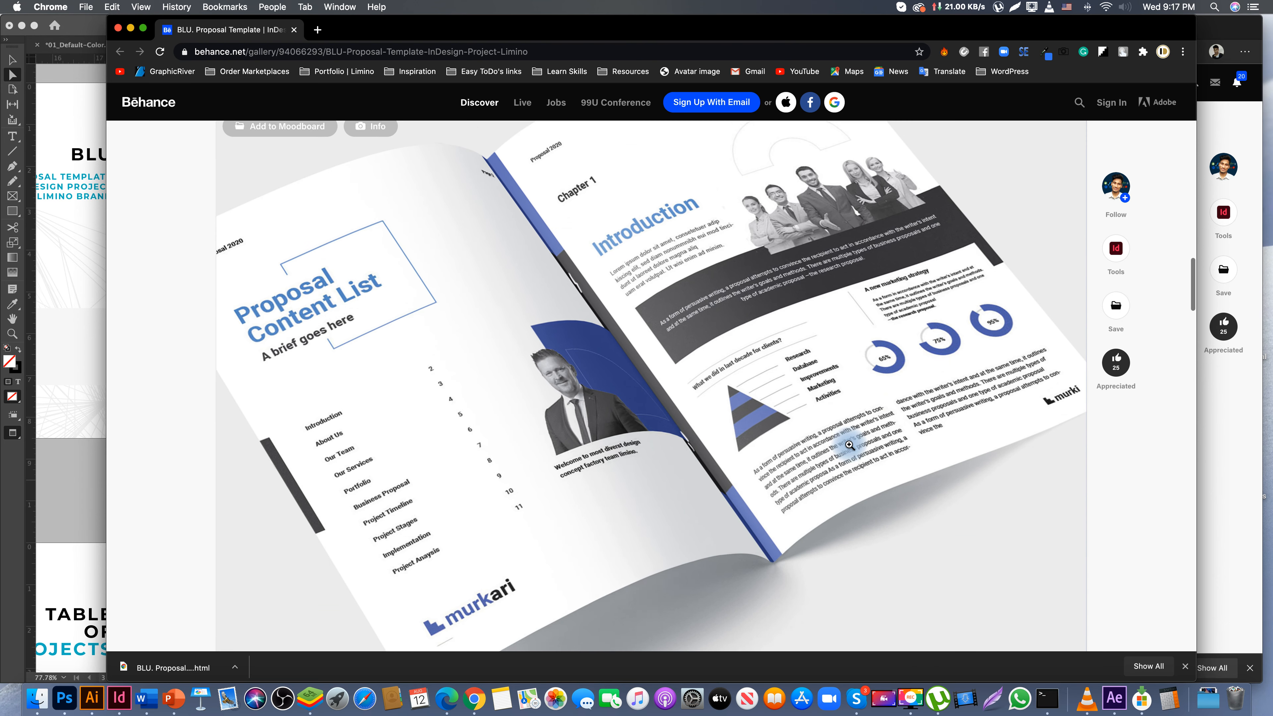
pyautogui.rightClick(755, 305)
pyautogui.click(707, 336)
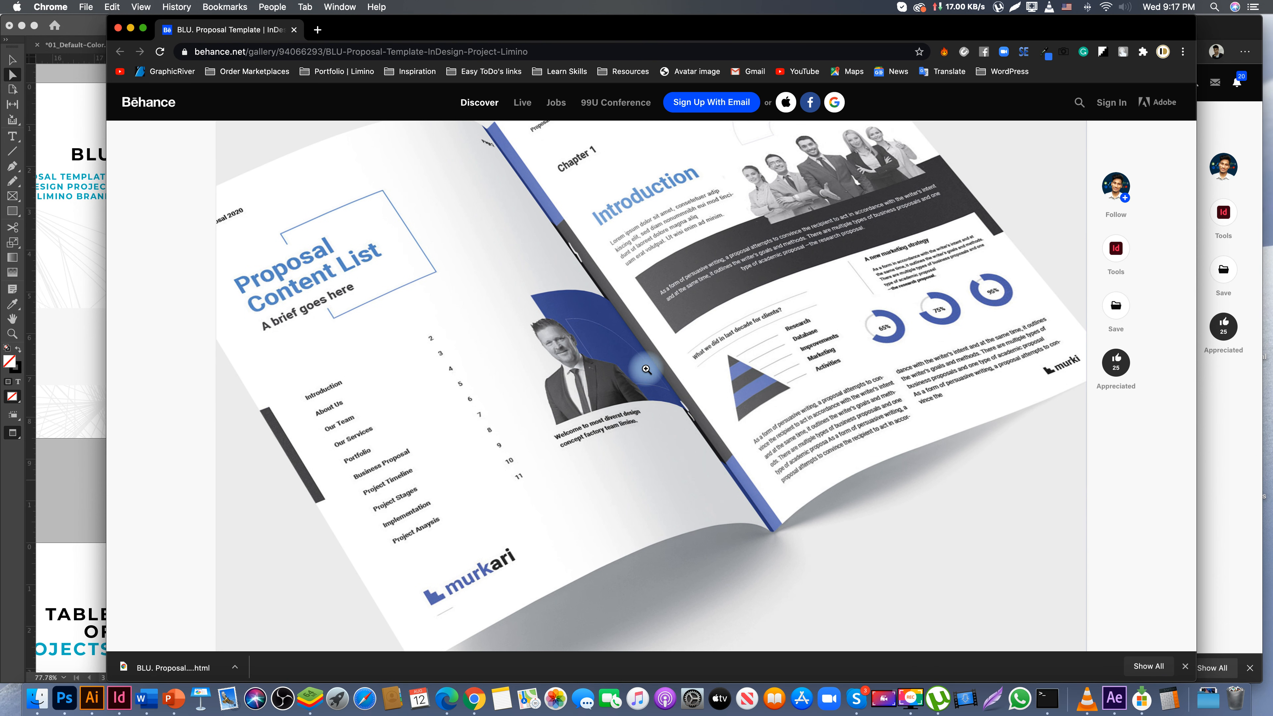
pyautogui.click(645, 368)
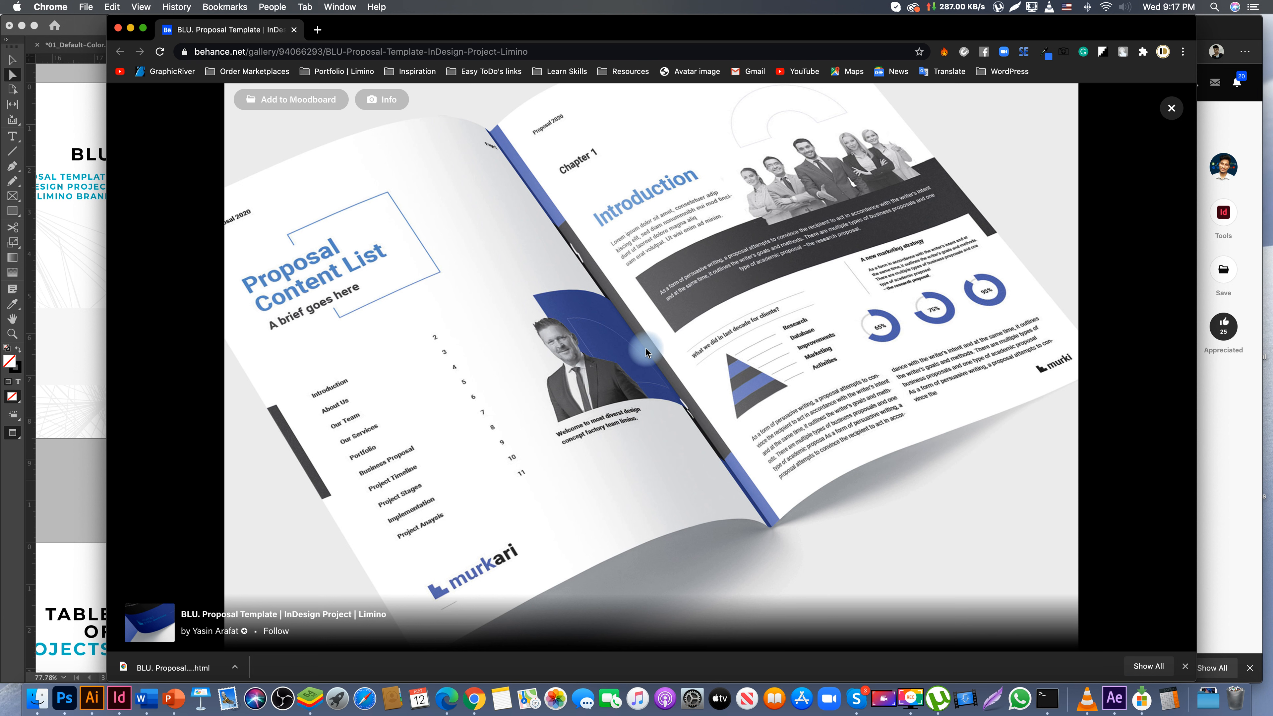
# - Capture a region of about 2710 x 1463 pixels around the enlarged Proposal Content List spread and copy it
pyautogui.rightClick(646, 352)
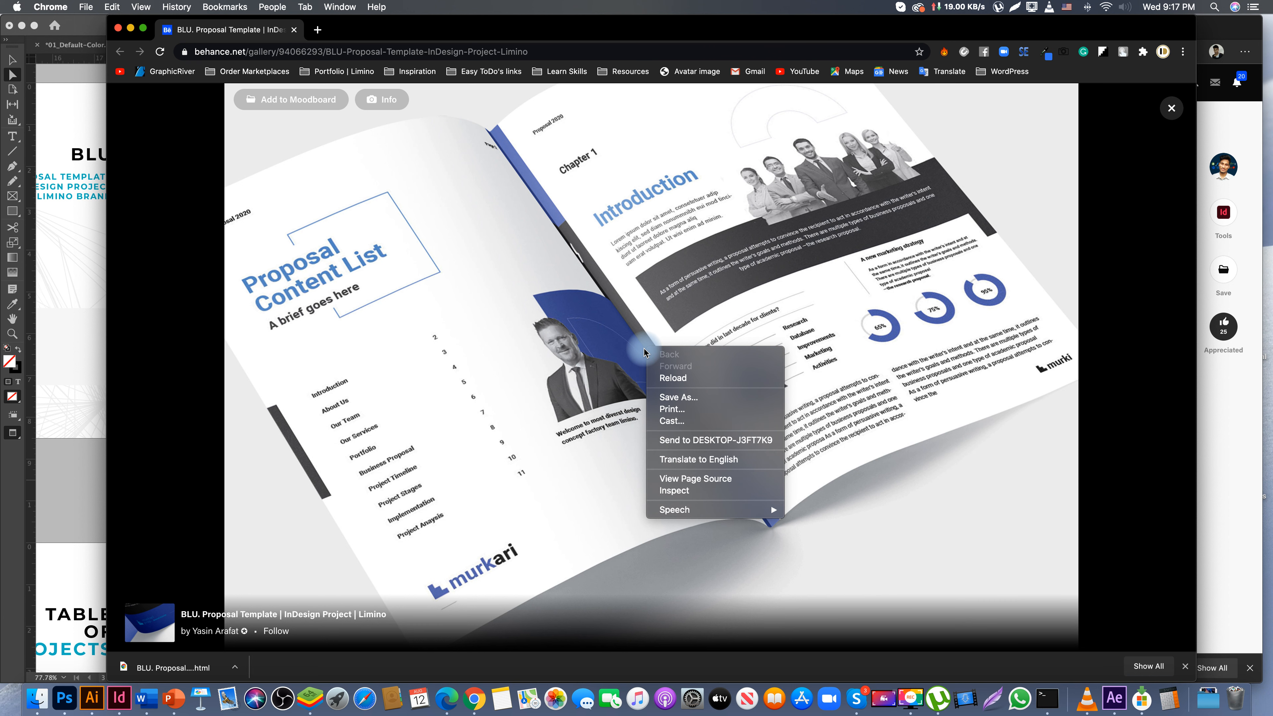
pyautogui.click(827, 441)
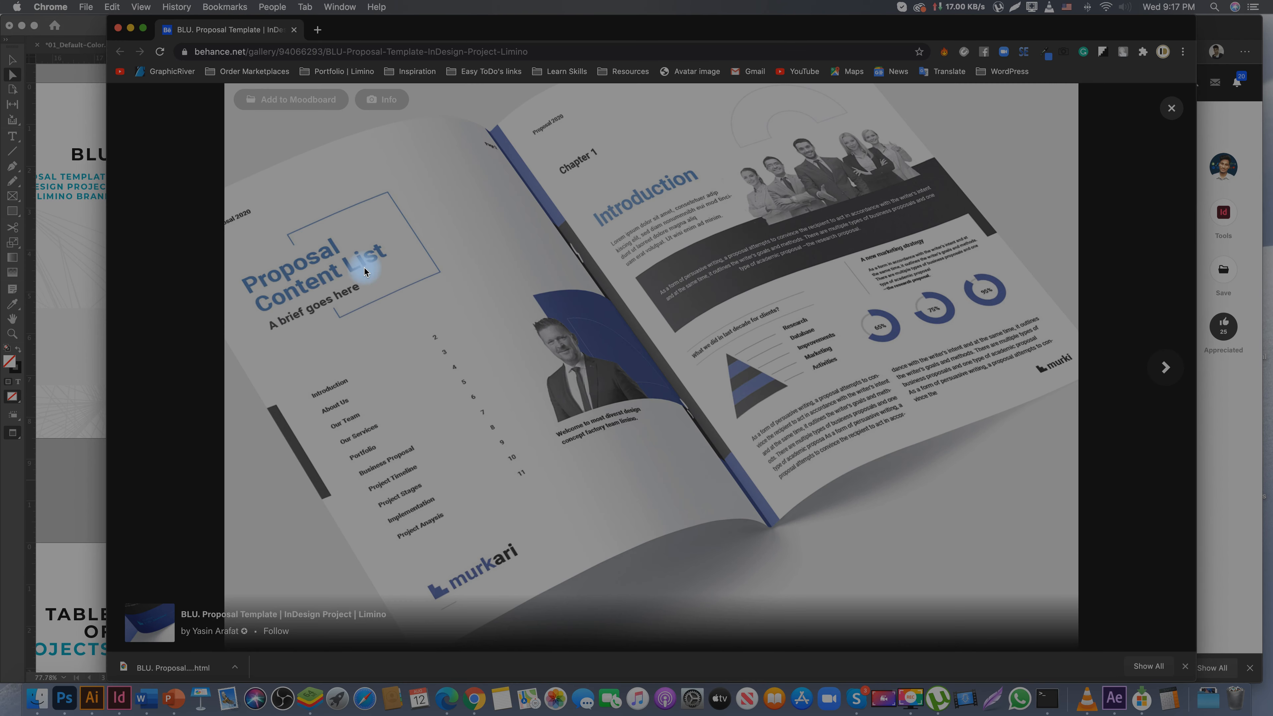
pyautogui.moveTo(230, 134)
pyautogui.mouseDown()
pyautogui.moveTo(861, 441)
pyautogui.moveTo(1063, 570)
pyautogui.moveTo(1057, 580)
pyautogui.moveTo(1075, 591)
pyautogui.mouseUp()
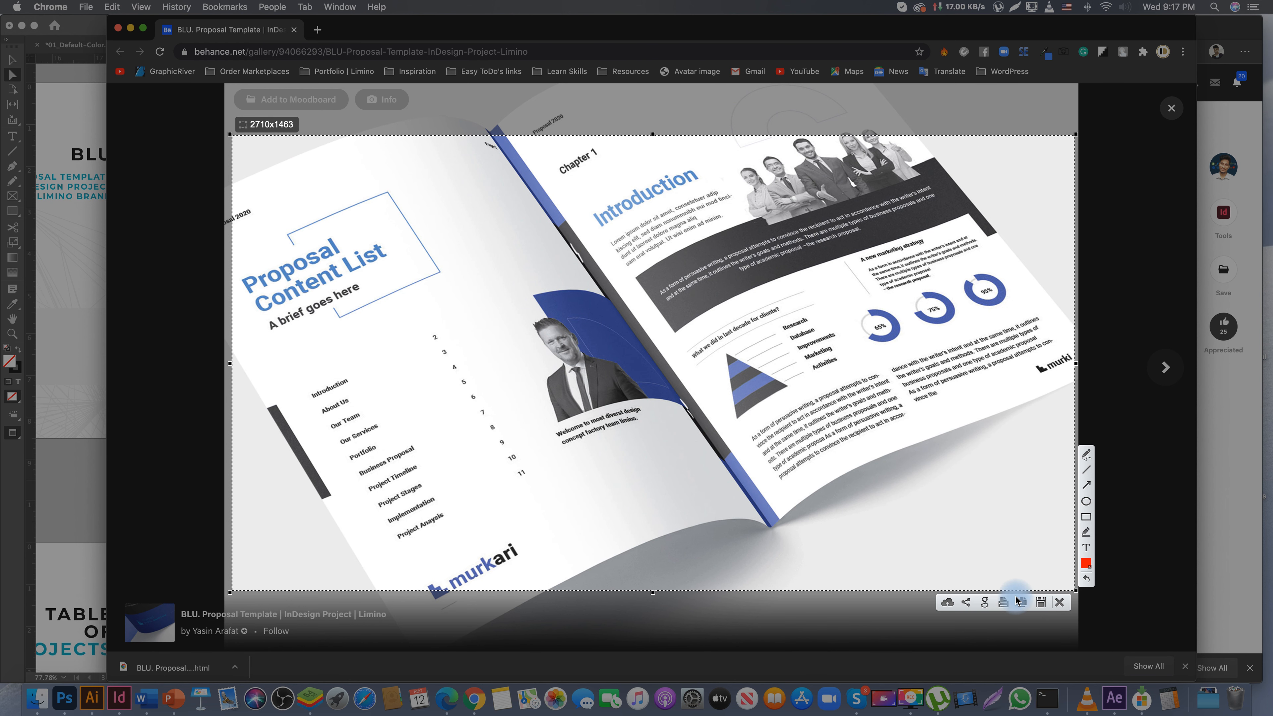
pyautogui.press('super+c')
# - Switch to InDesign and paste the captured spread into the small upper frame next to the large BLU mockup
pyautogui.click(80, 307)
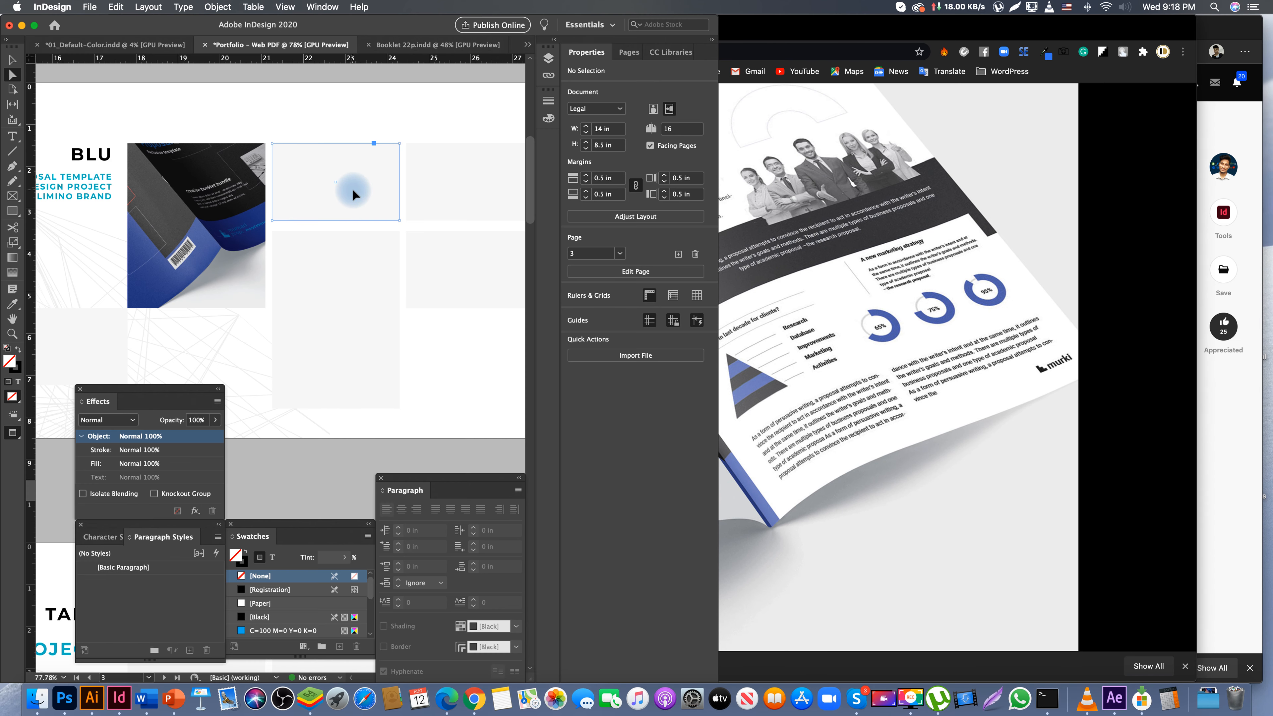
pyautogui.rightClick(355, 167)
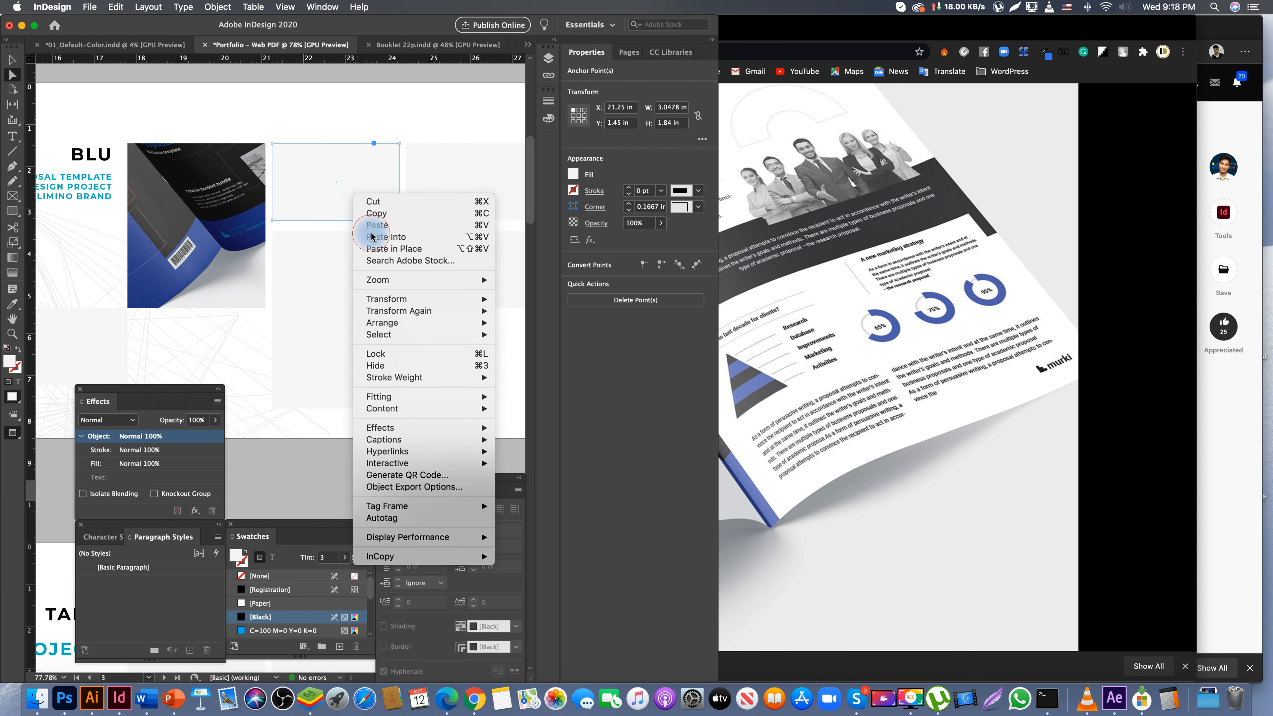
pyautogui.click(365, 173)
pyautogui.press('alt+super+v')
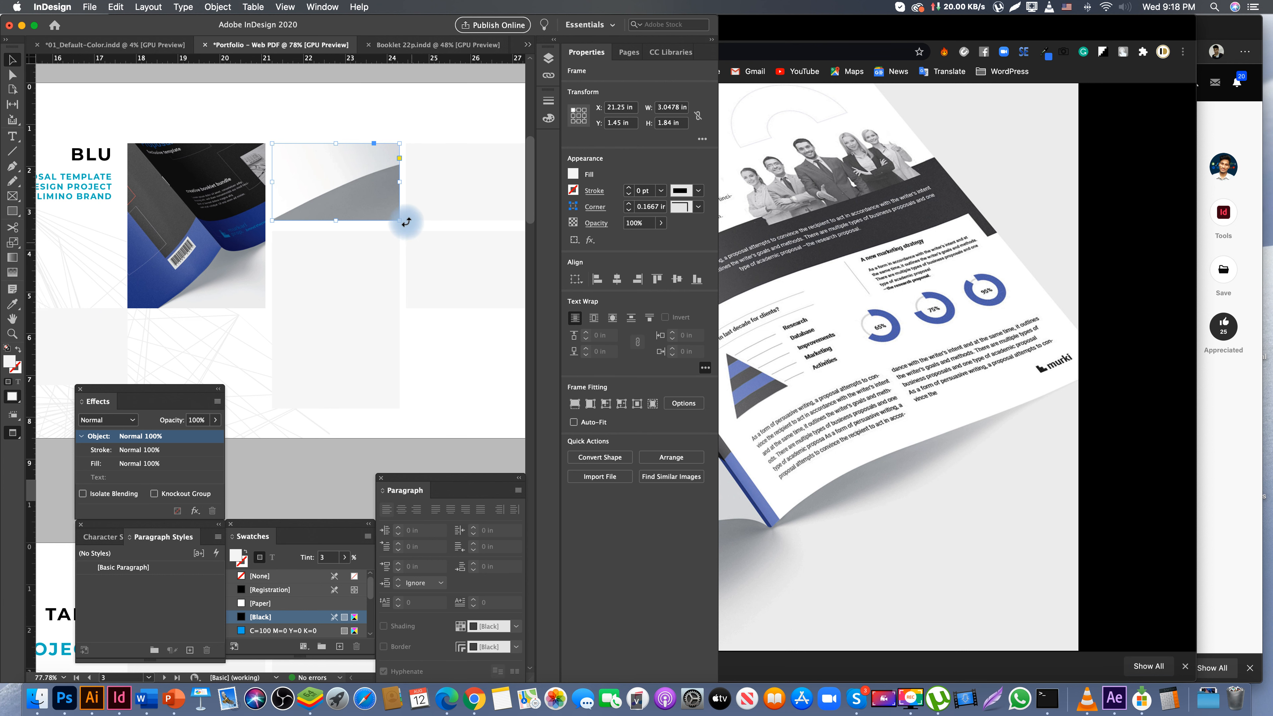
# - Fill the small upper frame proportionally with the pasted Proposal Content List spread, then deselect it
pyautogui.click(383, 250)
pyautogui.click(364, 187)
pyautogui.rightClick(368, 176)
pyautogui.click(335, 182)
pyautogui.rightClick(351, 160)
pyautogui.click(368, 190)
pyautogui.rightClick(368, 190)
pyautogui.moveTo(446, 395)
pyautogui.click(534, 398)
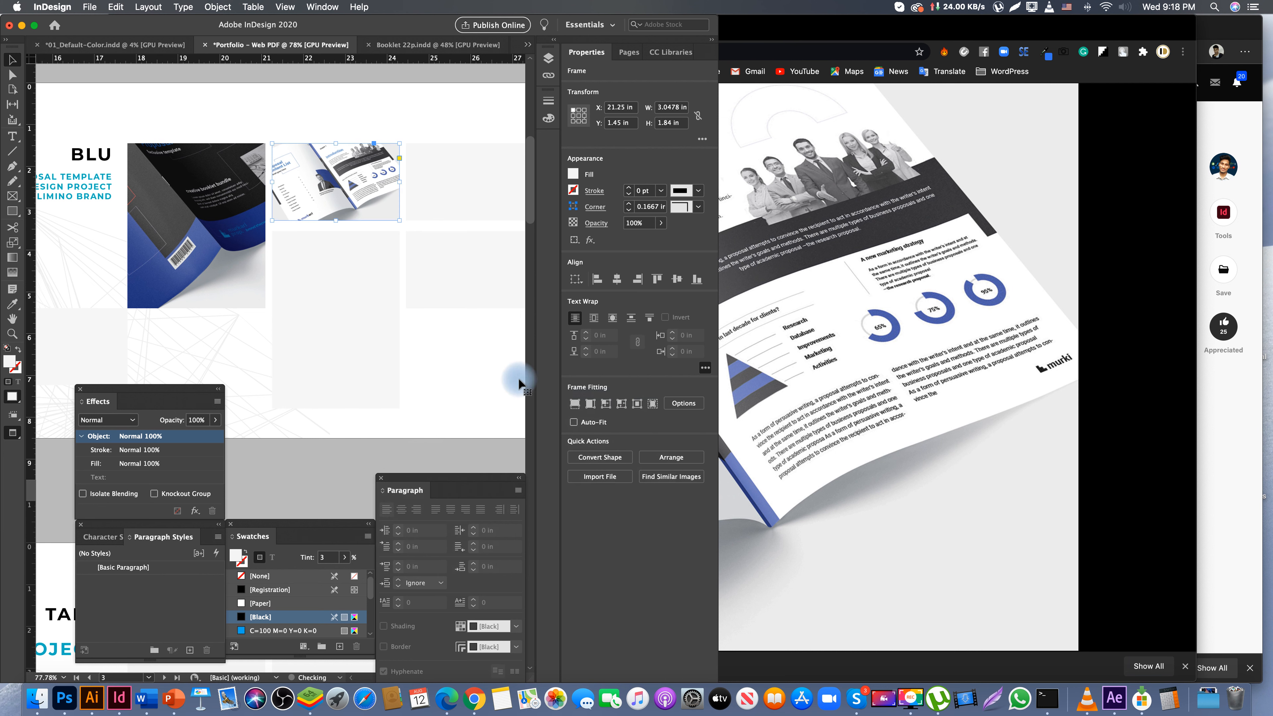
pyautogui.click(468, 370)
# - Switch to Chrome, advance to the About our Company spread, and capture a region of about 2657 x 1475 pixels around it
pyautogui.click(839, 557)
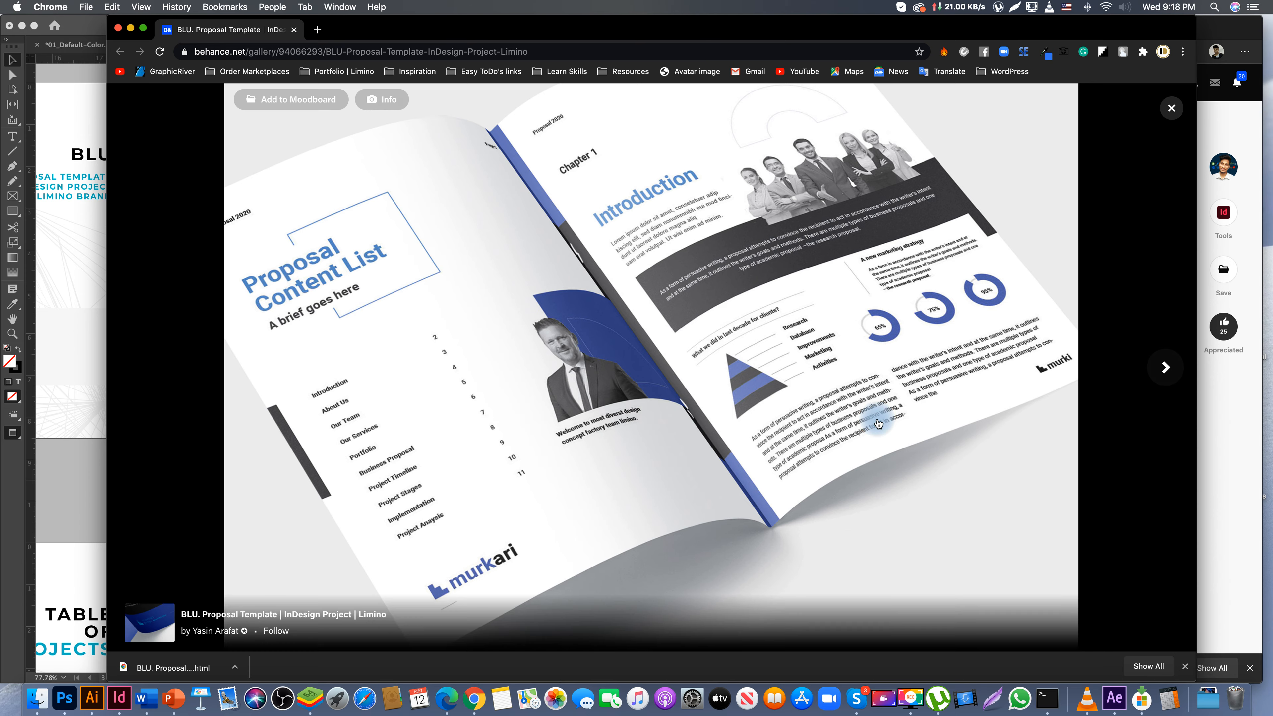
pyautogui.click(878, 424)
pyautogui.rightClick(725, 321)
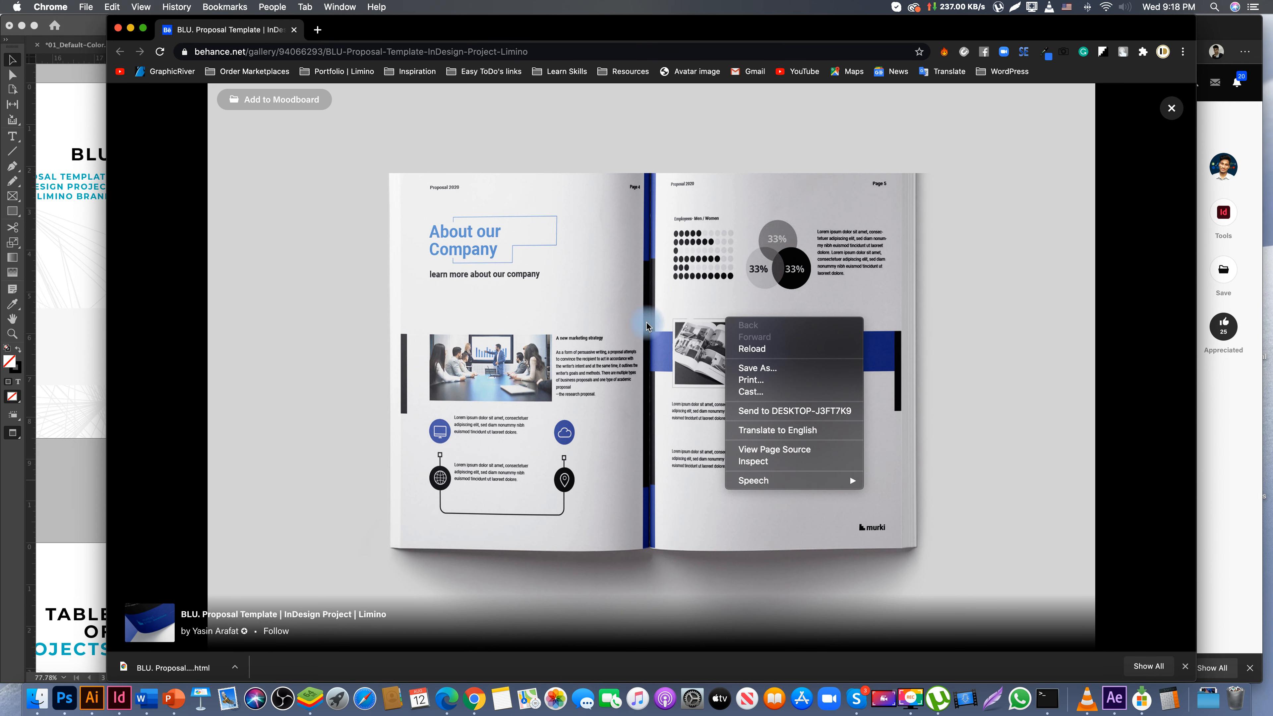
pyautogui.click(1055, 391)
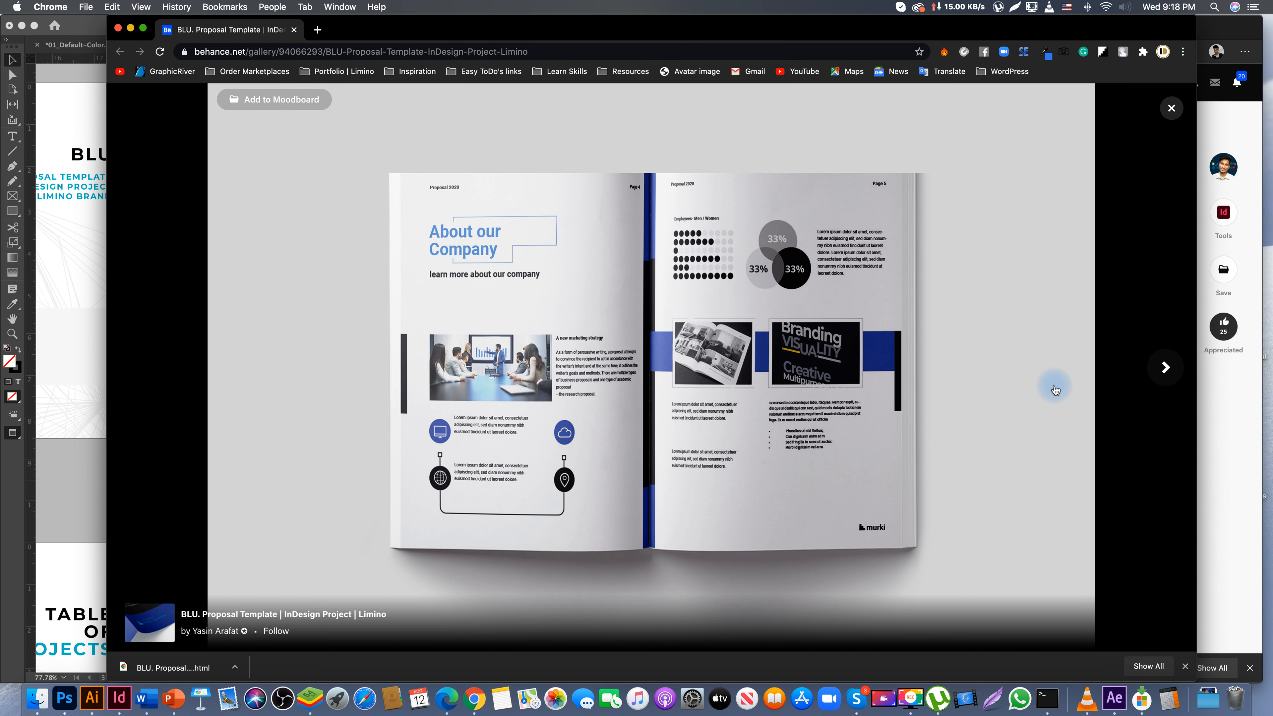
pyautogui.moveTo(235, 137)
pyautogui.mouseDown()
pyautogui.moveTo(770, 489)
pyautogui.moveTo(1035, 600)
pyautogui.moveTo(1061, 598)
pyautogui.mouseUp()
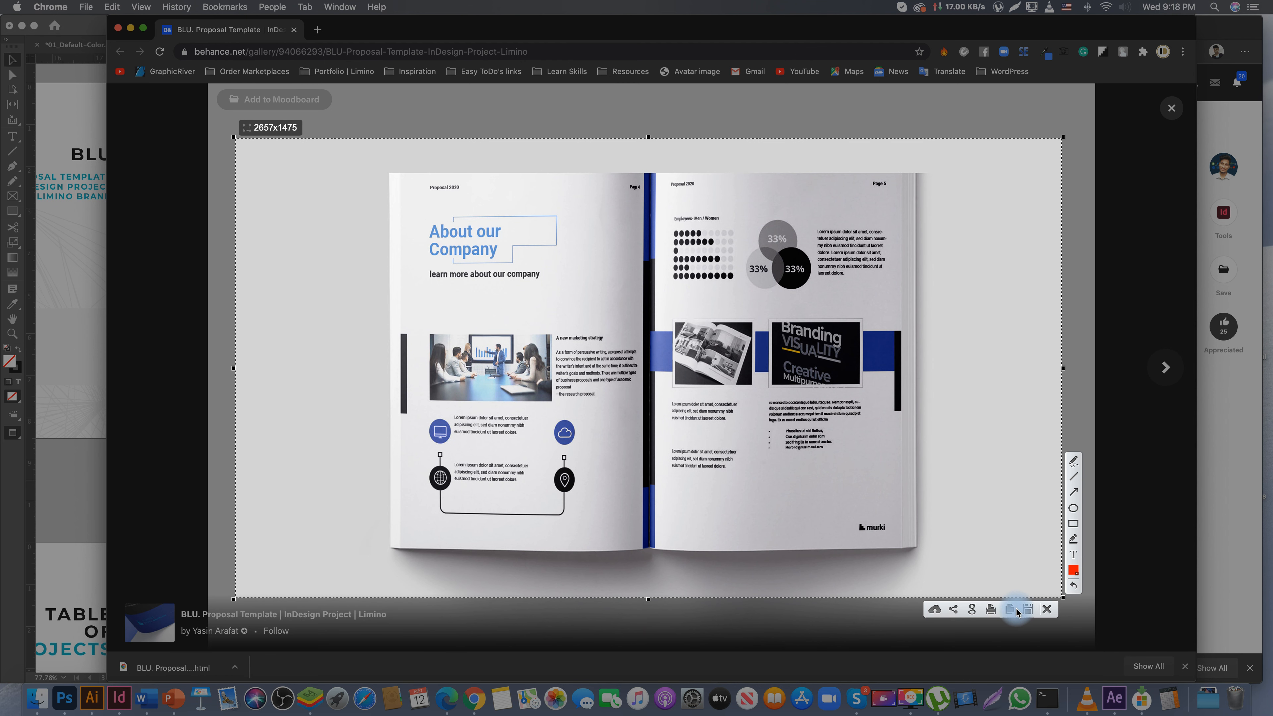
# - Switch to InDesign and paste the captured About our Company spread into the empty upper frame beside the Proposal Content List image
pyautogui.click(83, 236)
pyautogui.click(193, 221)
pyautogui.click(327, 276)
pyautogui.click(474, 203)
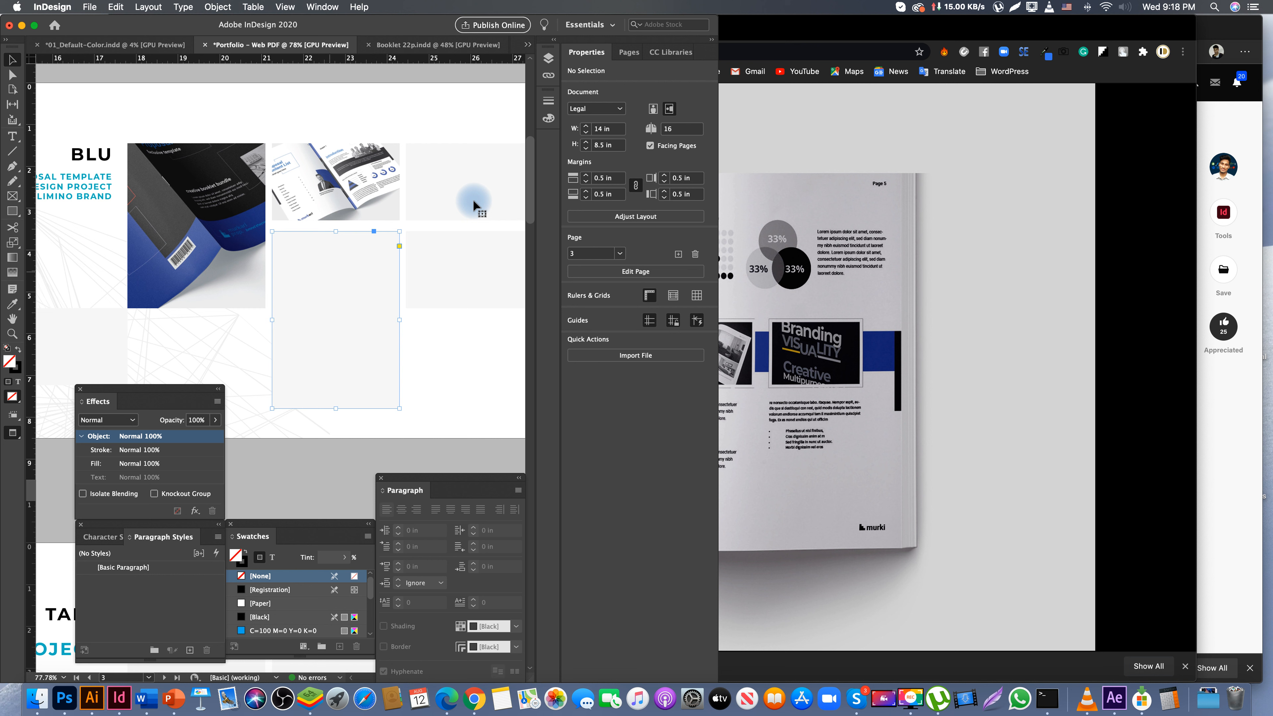
pyautogui.click(468, 181)
pyautogui.rightClick(467, 180)
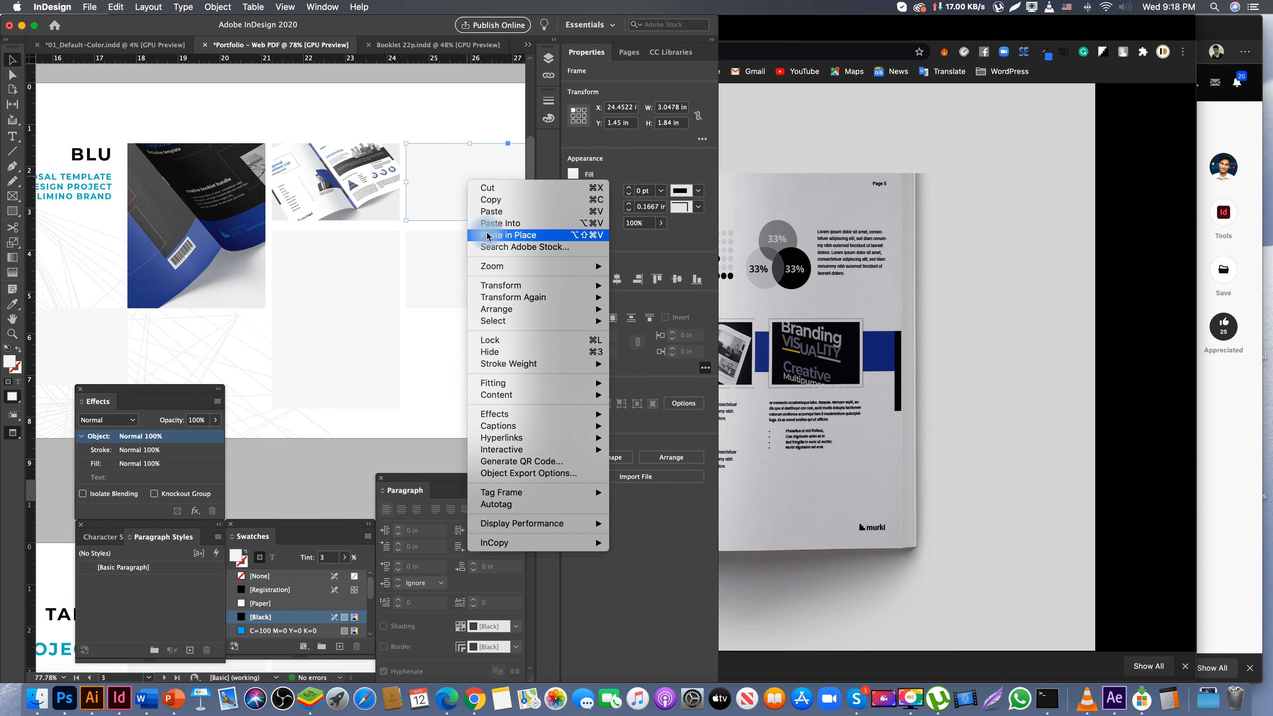
pyautogui.click(489, 229)
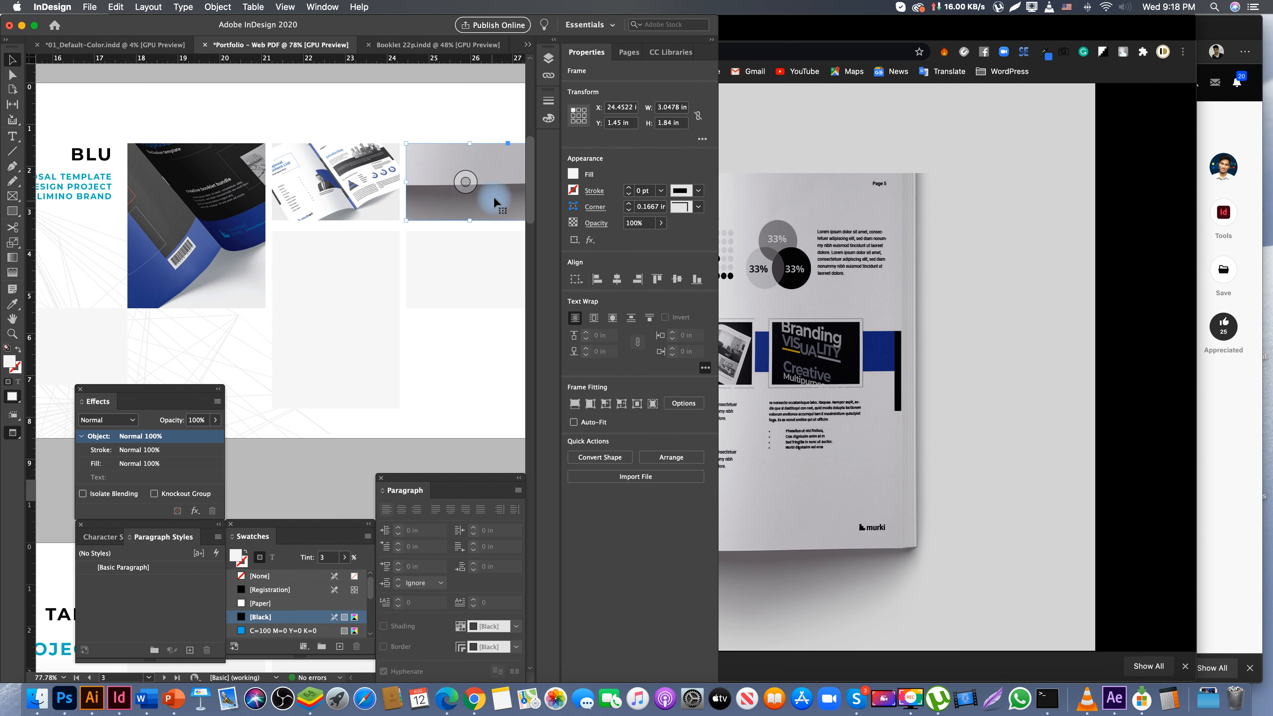
# - Fill the frame proportionally with the About our Company spread, then deselect it
pyautogui.rightClick(495, 202)
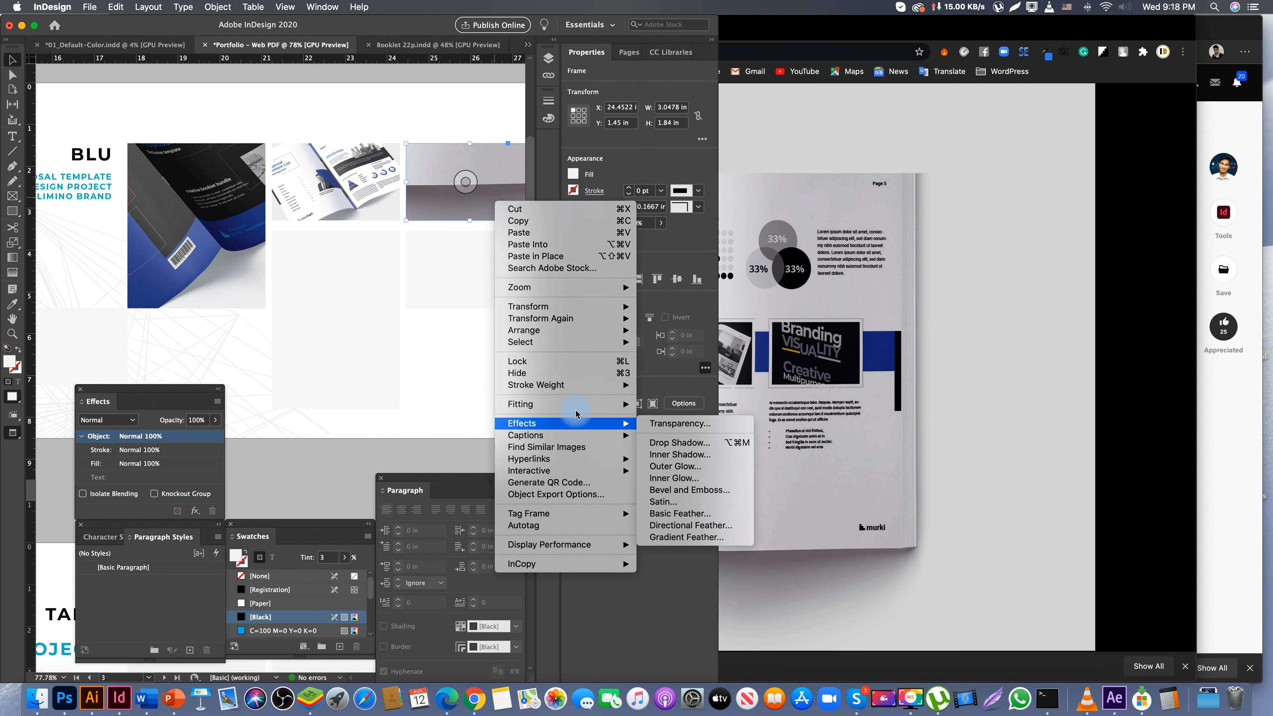
pyautogui.click(658, 405)
pyautogui.click(429, 124)
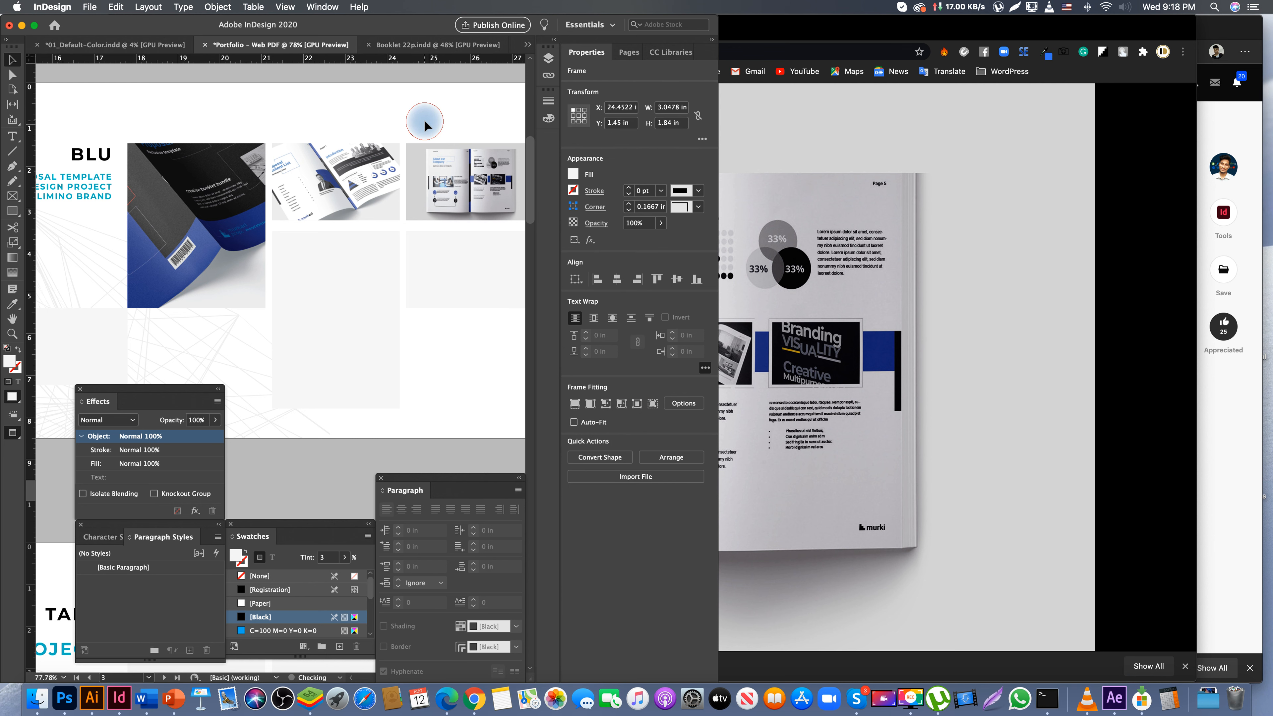
# - Switch to Chrome, advance to the Our Creative Team spread, and copy a captured region of about 2752 x 1457 pixels around it
pyautogui.click(897, 322)
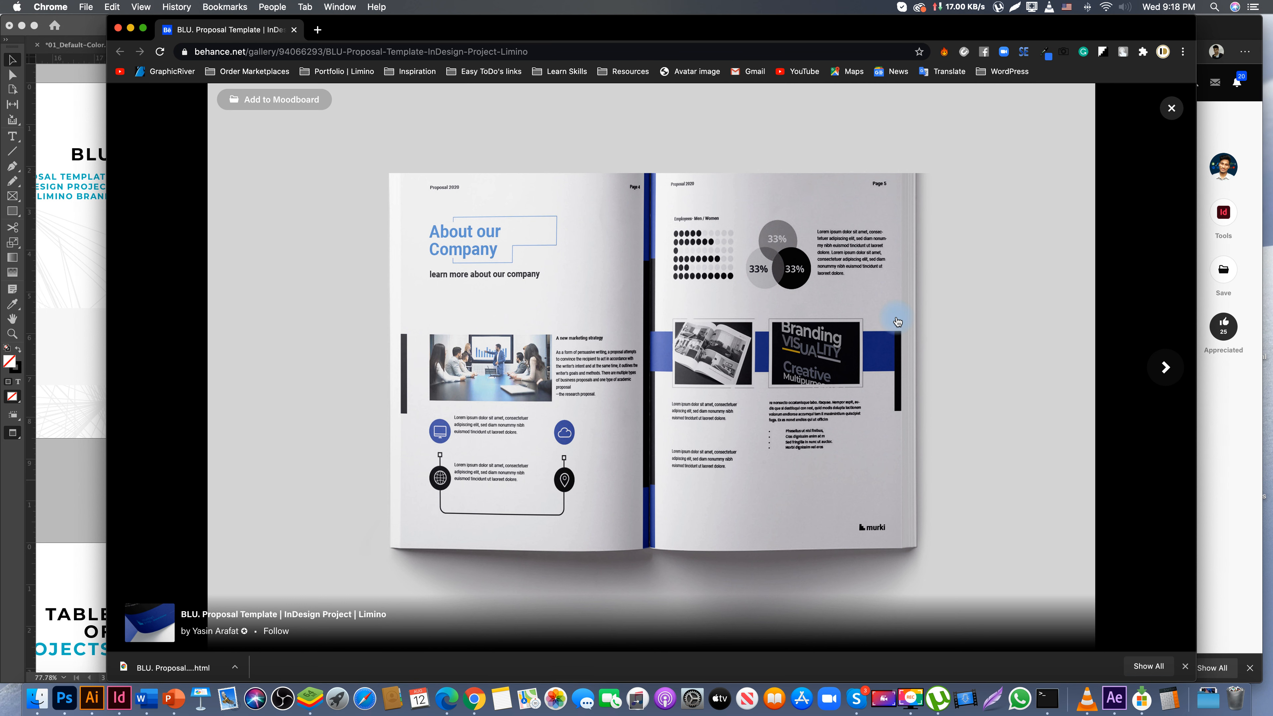
pyautogui.click(616, 273)
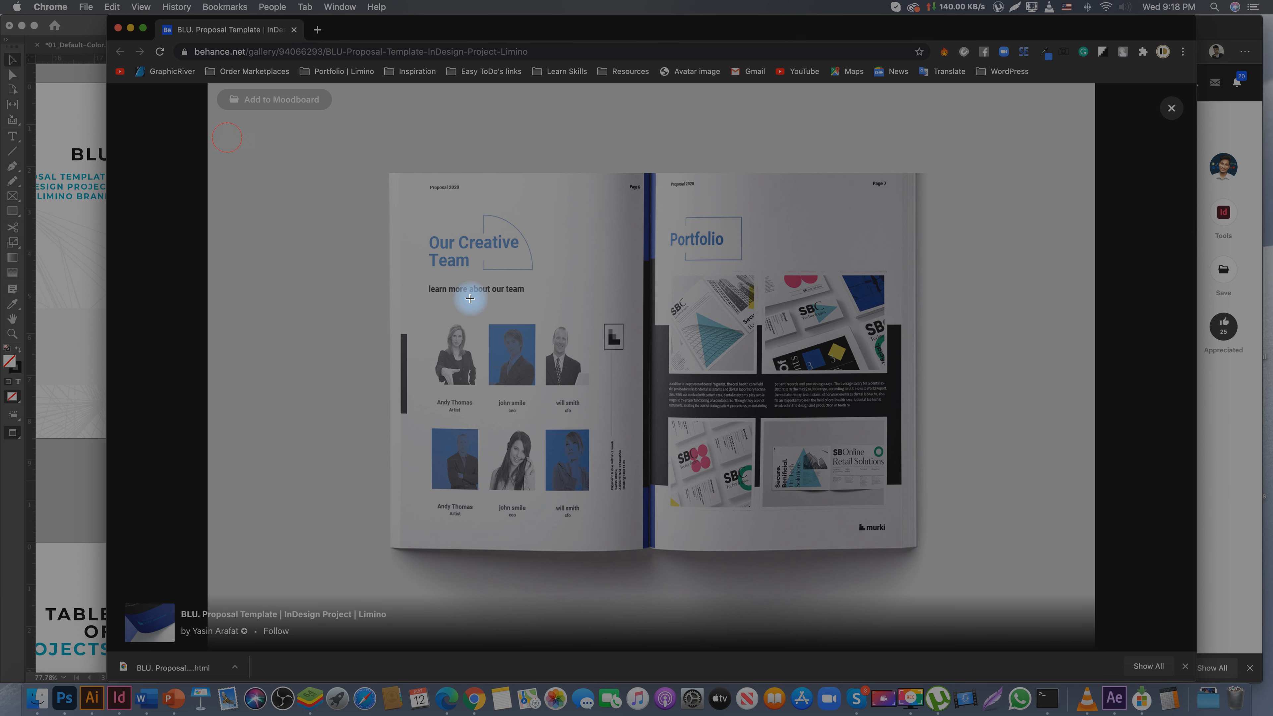
pyautogui.moveTo(227, 136)
pyautogui.mouseDown()
pyautogui.moveTo(1113, 600)
pyautogui.moveTo(1084, 592)
pyautogui.mouseUp()
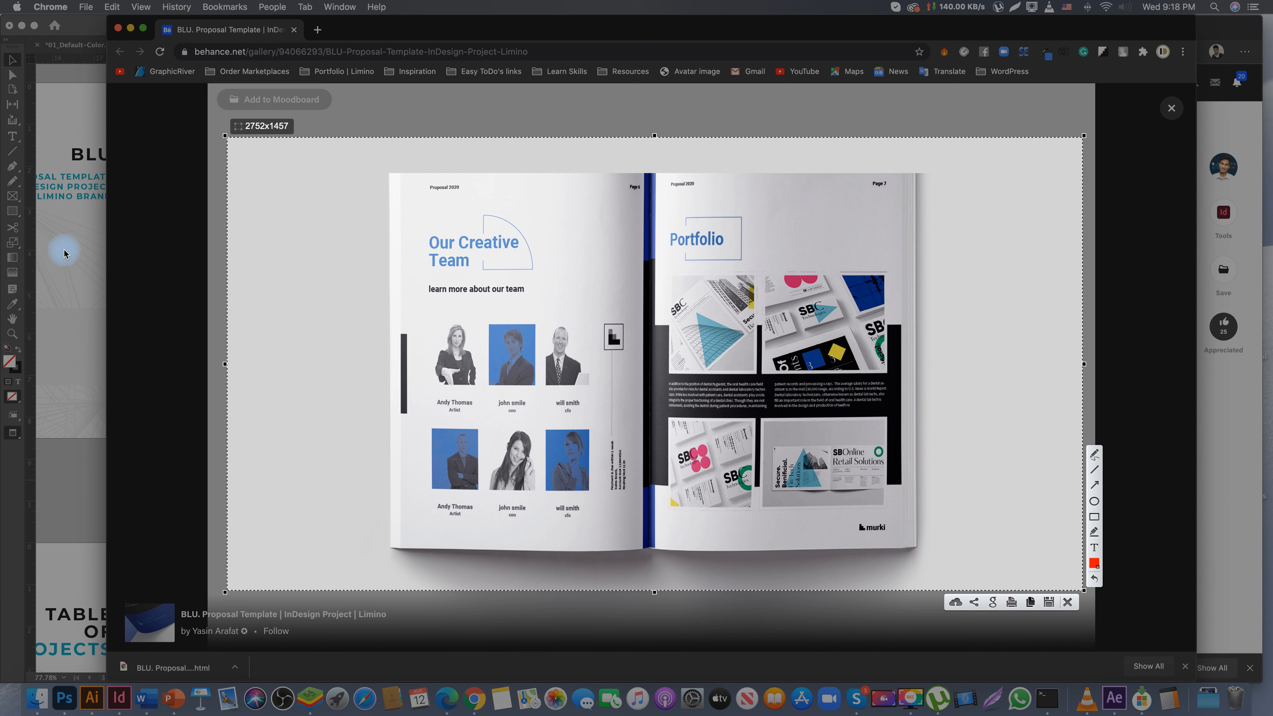
pyautogui.press('super+c')
# - In InDesign, paste the Our Creative Team spread into the frame below the About our Company image and fill that frame proportionally
pyautogui.press('super+Tab')
pyautogui.click(470, 258)
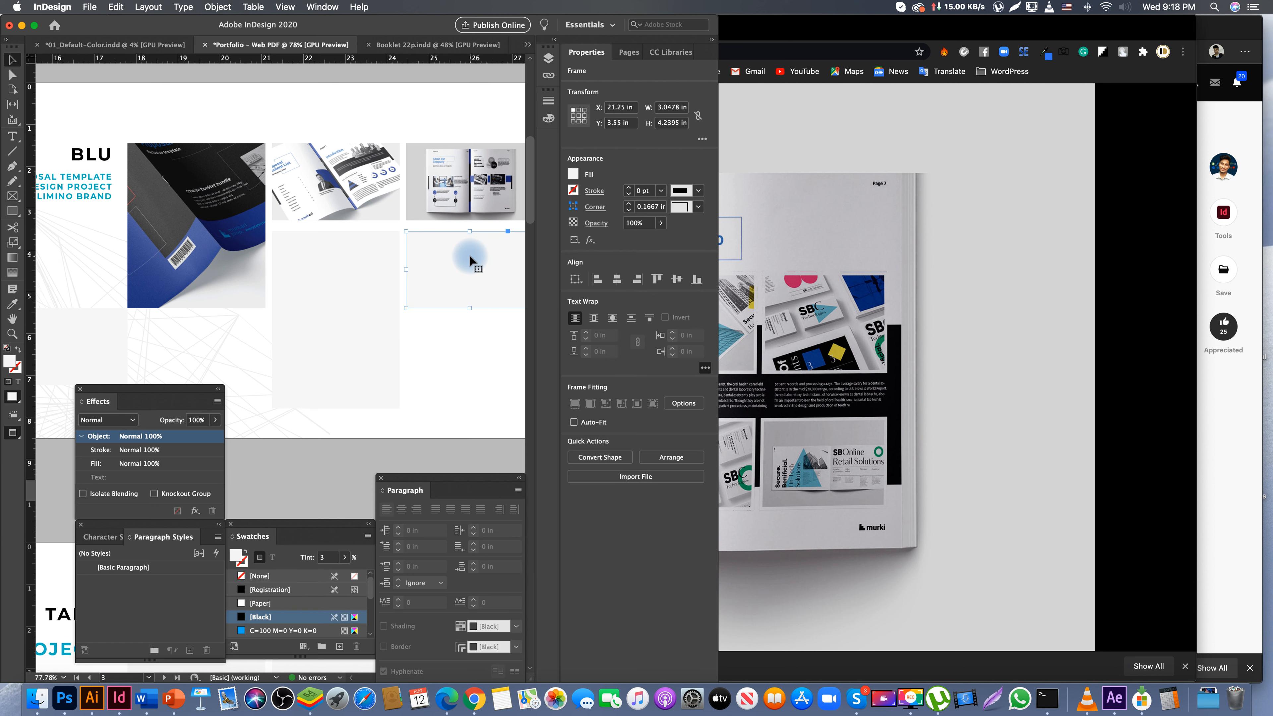
pyautogui.rightClick(470, 258)
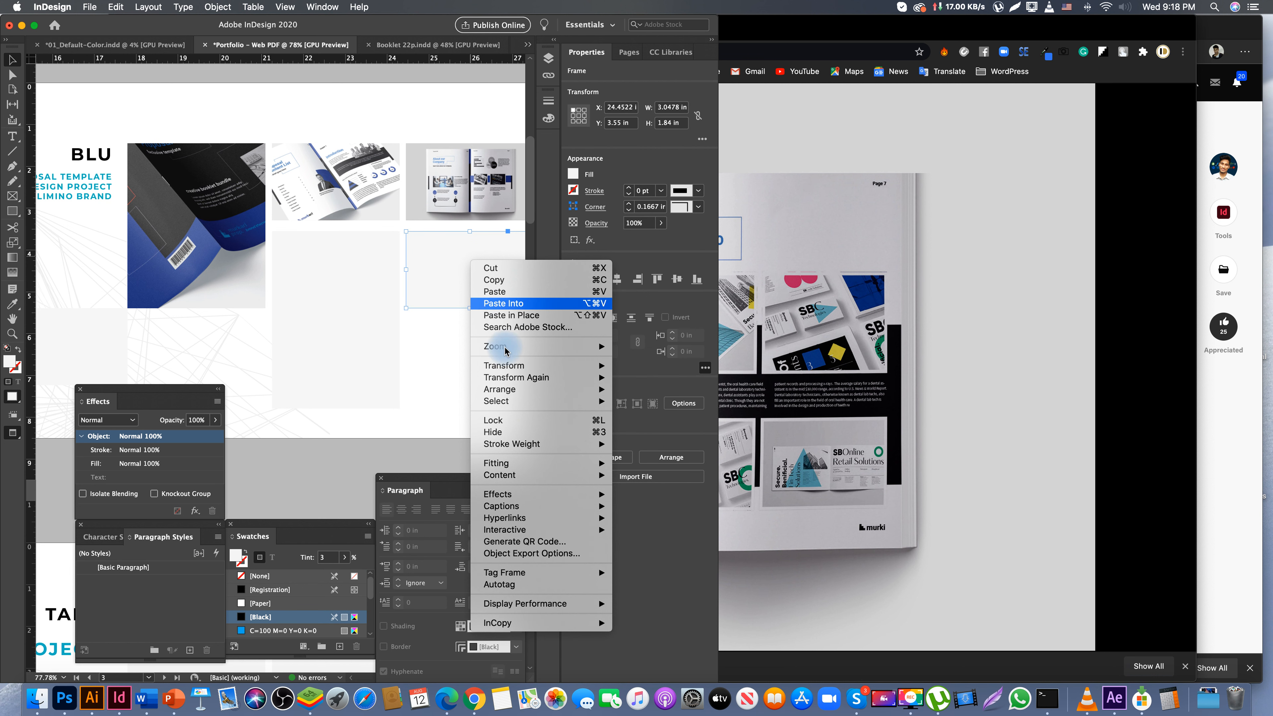
pyautogui.click(512, 309)
pyautogui.rightClick(472, 267)
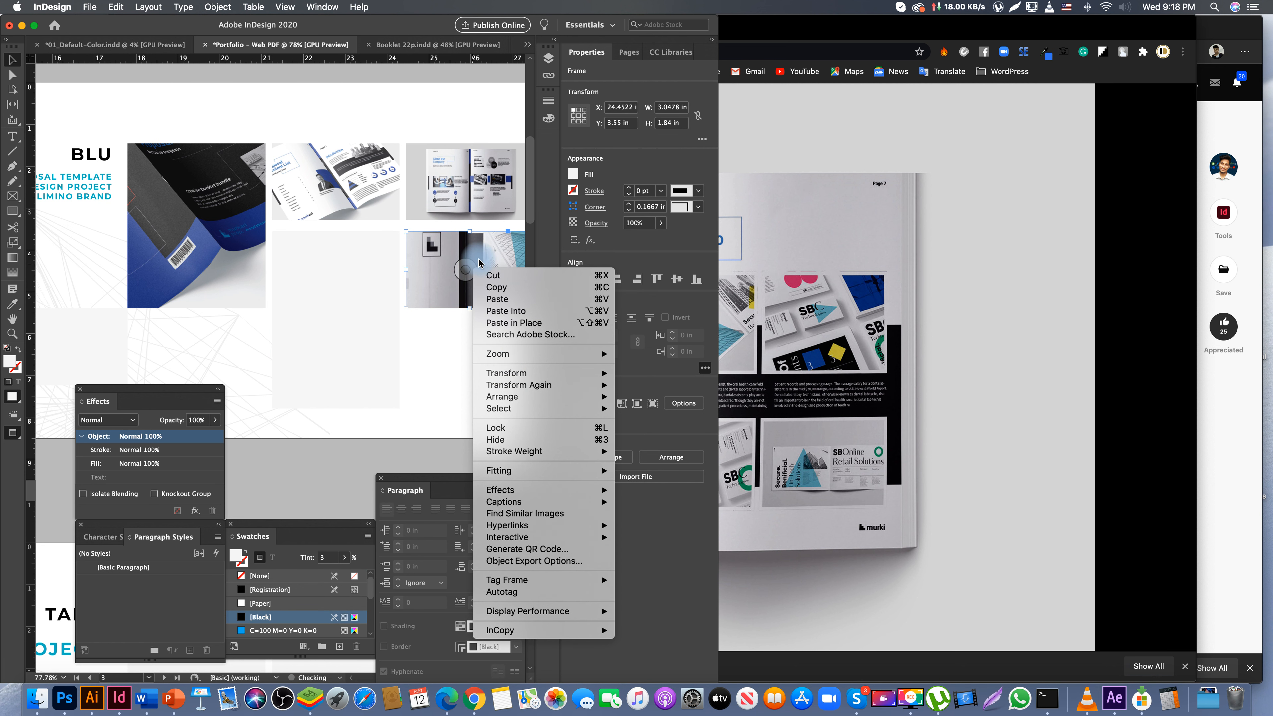
pyautogui.moveTo(578, 475)
pyautogui.click(652, 471)
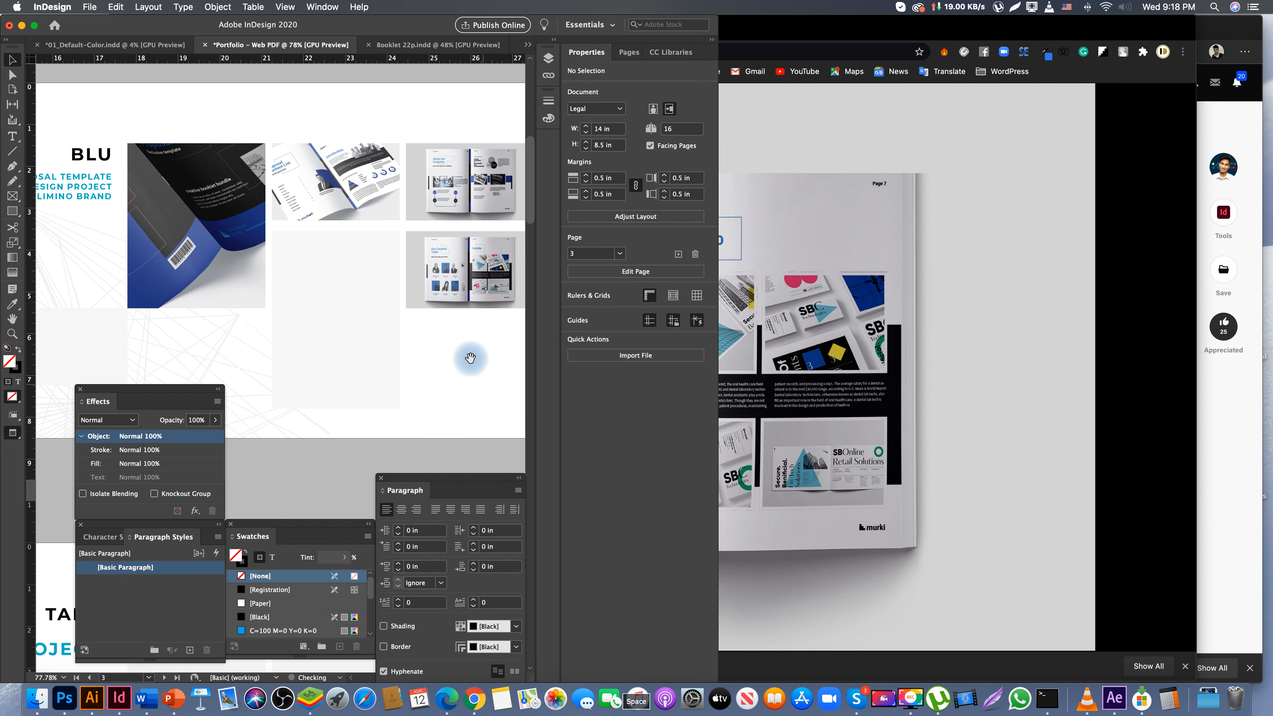
# - Switch to Chrome and advance through the project gallery to the mockup of the open BLU Business Proposal cover
pyautogui.hscroll(2, 436, 355)
pyautogui.click(806, 356)
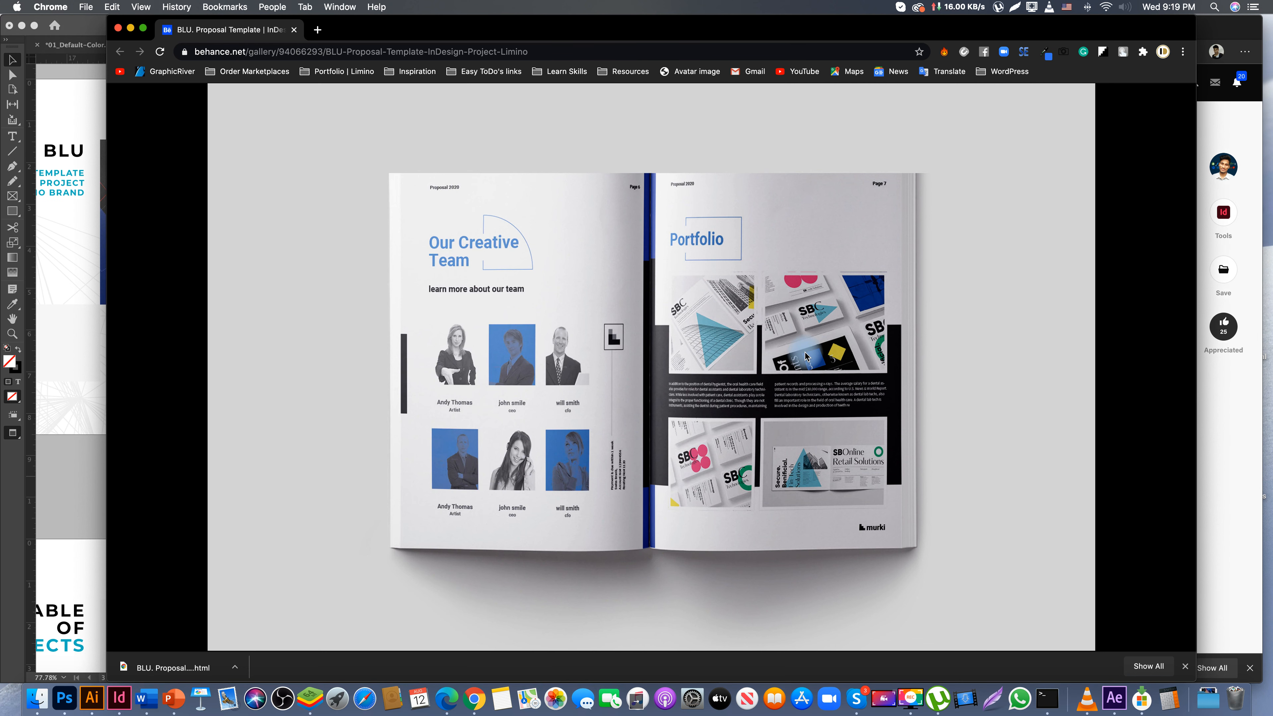
pyautogui.click(805, 355)
pyautogui.click(805, 355)
pyautogui.click(804, 354)
pyautogui.click(804, 353)
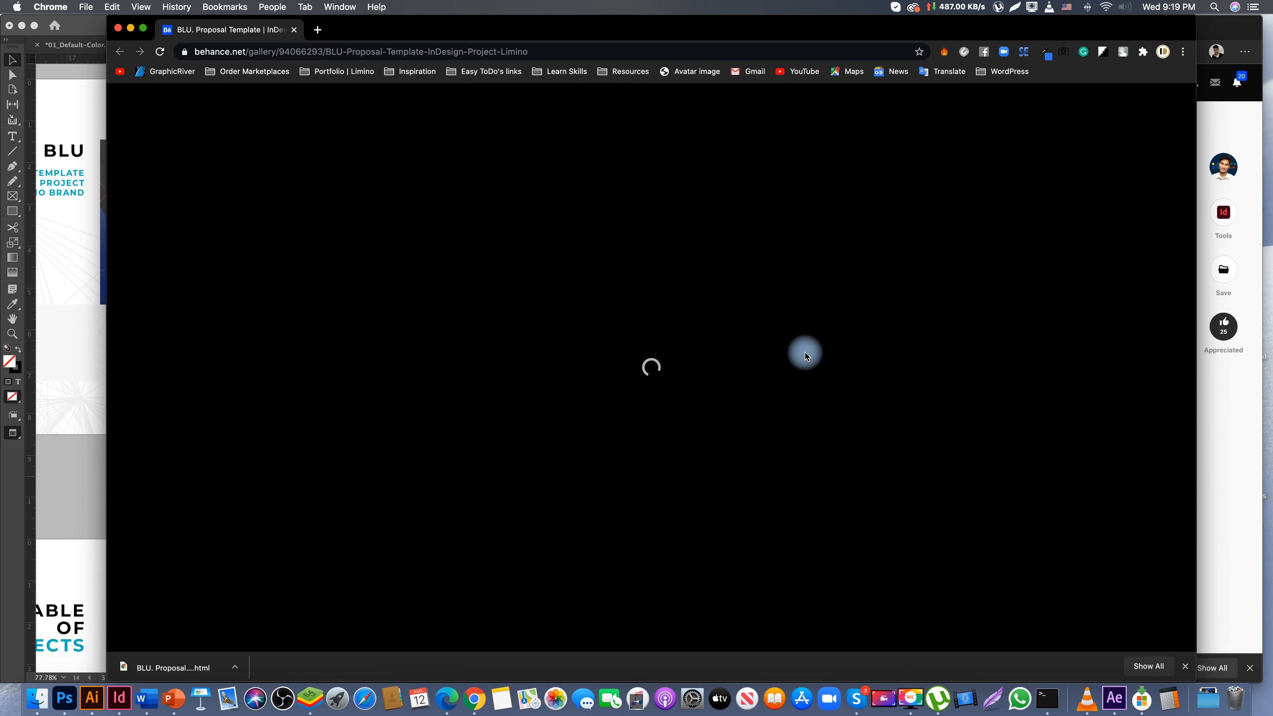
pyautogui.click(804, 353)
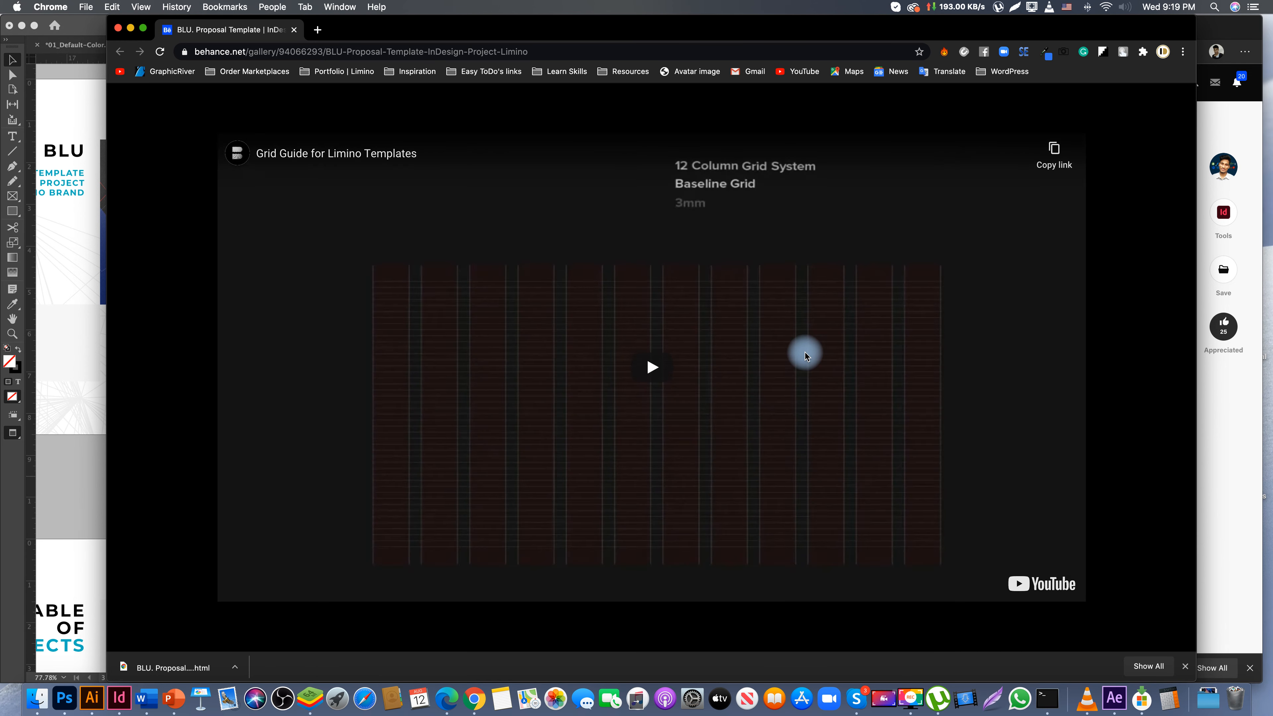
pyautogui.click(804, 353)
pyautogui.rightClick(768, 297)
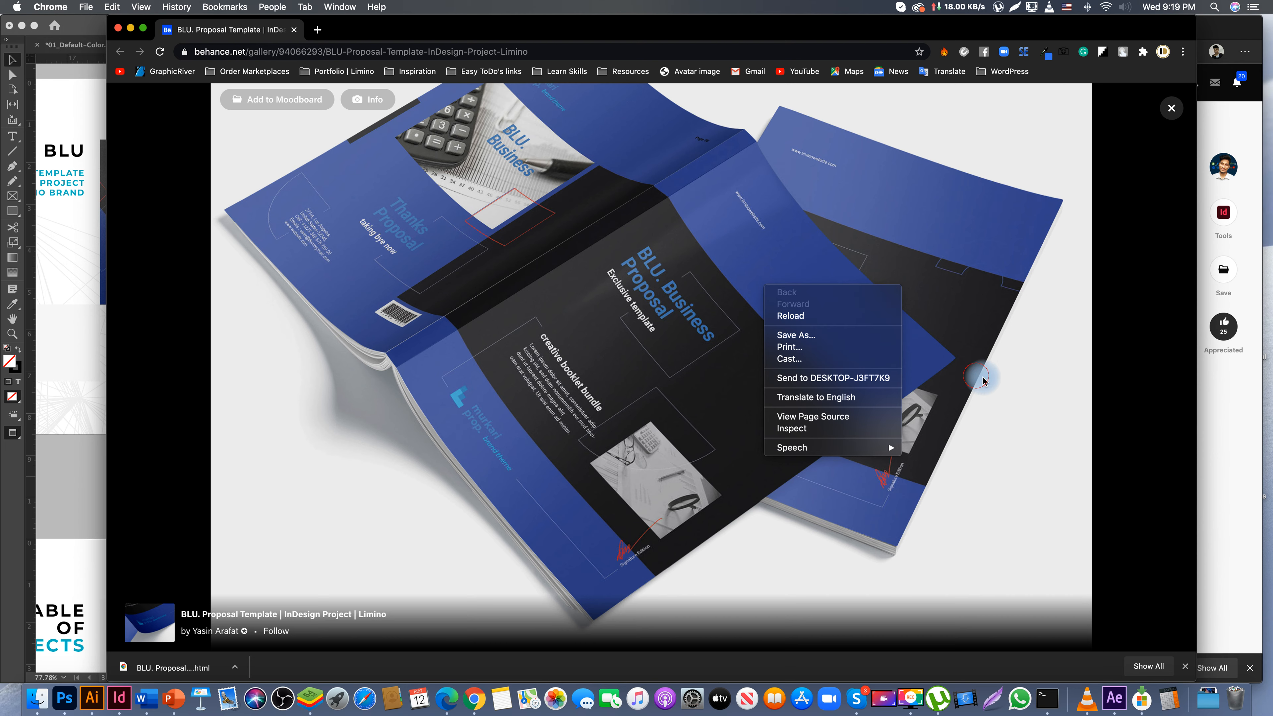
pyautogui.click(1104, 418)
# - Capture a region of about 2789 x 1620 pixels around the open cover mockup and copy it
pyautogui.click(81, 48)
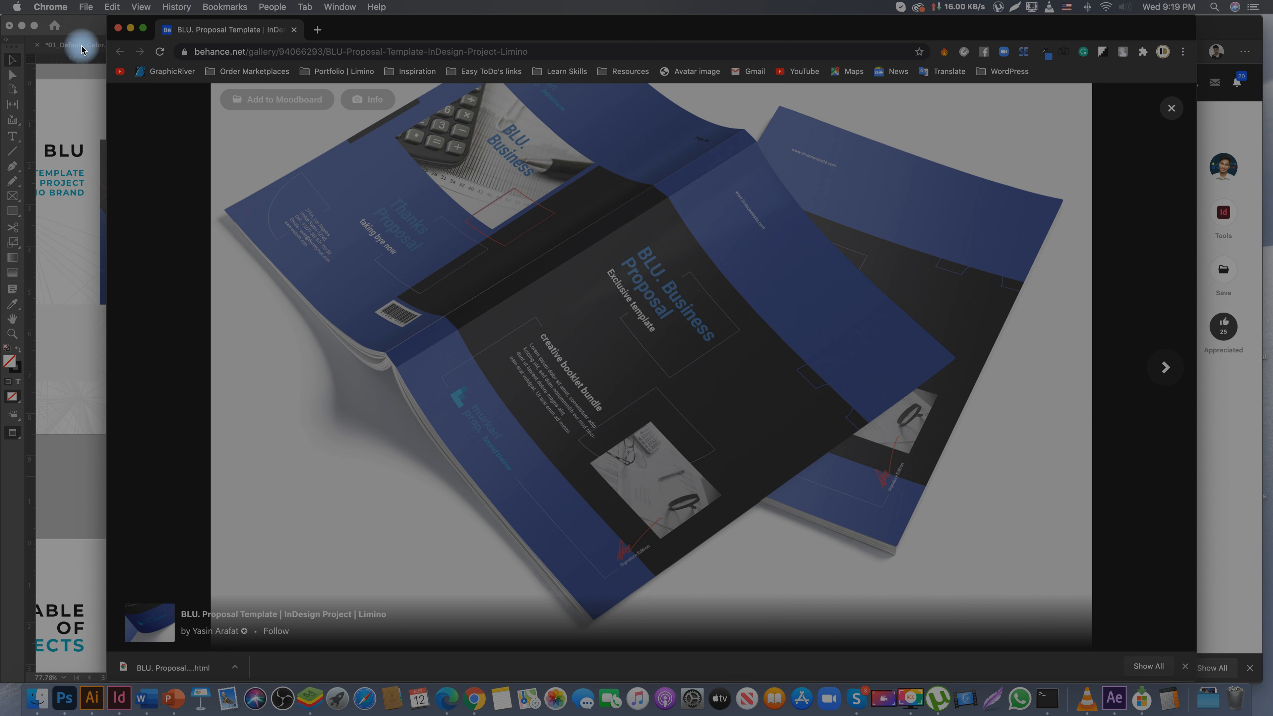
pyautogui.moveTo(216, 120); pyautogui.dragTo(1085, 617)
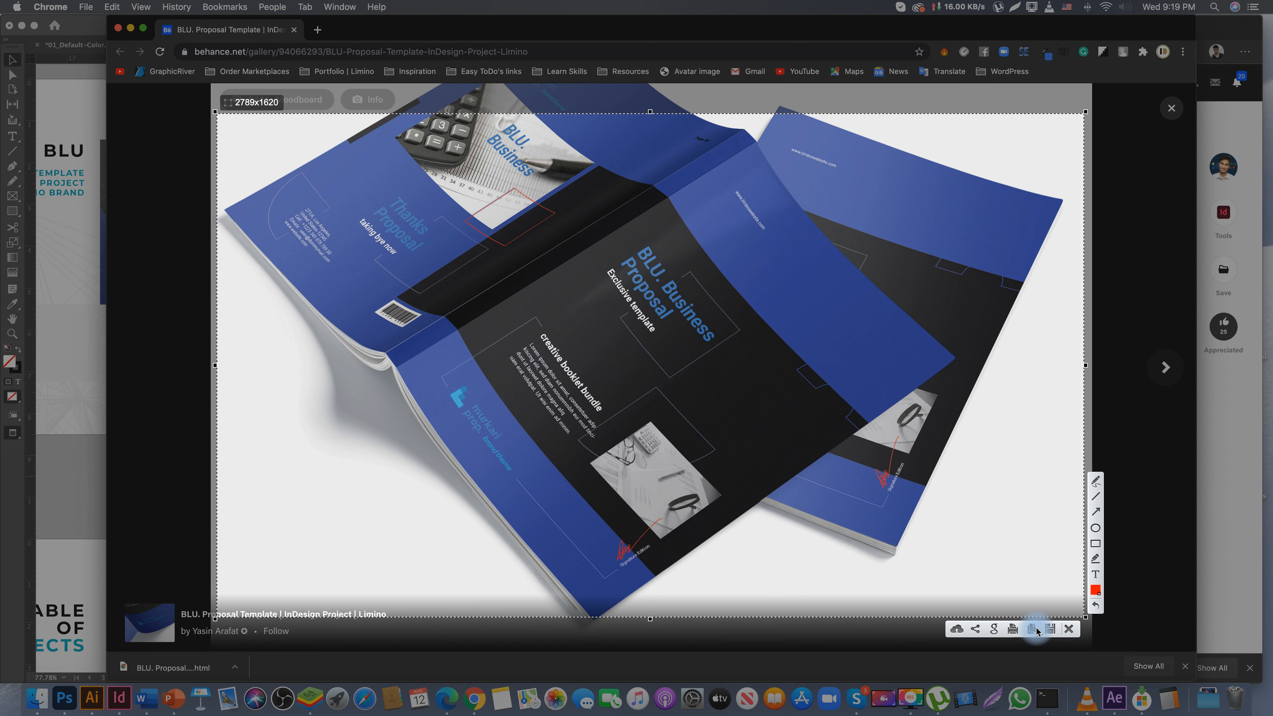
pyautogui.click(1032, 635)
# - In InDesign, paste the cover mockup into the tall empty frame below the Proposal Content List image and fill it proportionally
pyautogui.click(87, 342)
pyautogui.click(315, 261)
pyautogui.rightClick(316, 261)
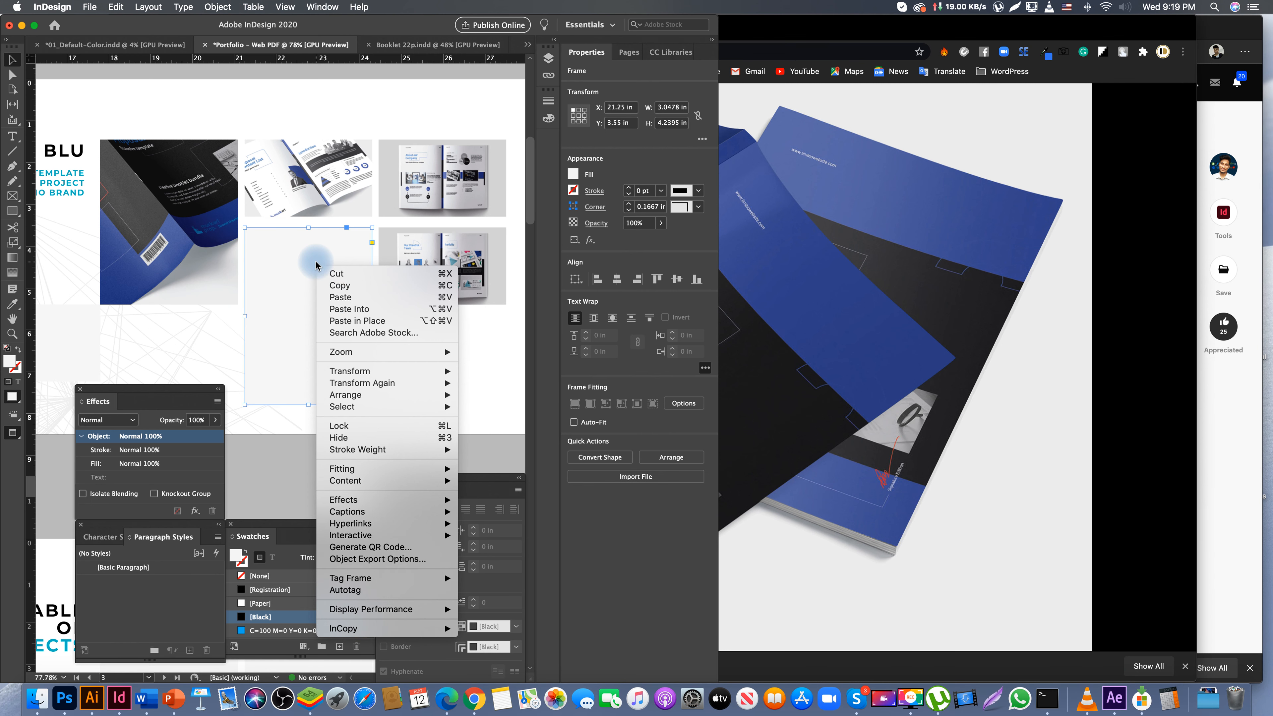
pyautogui.click(344, 310)
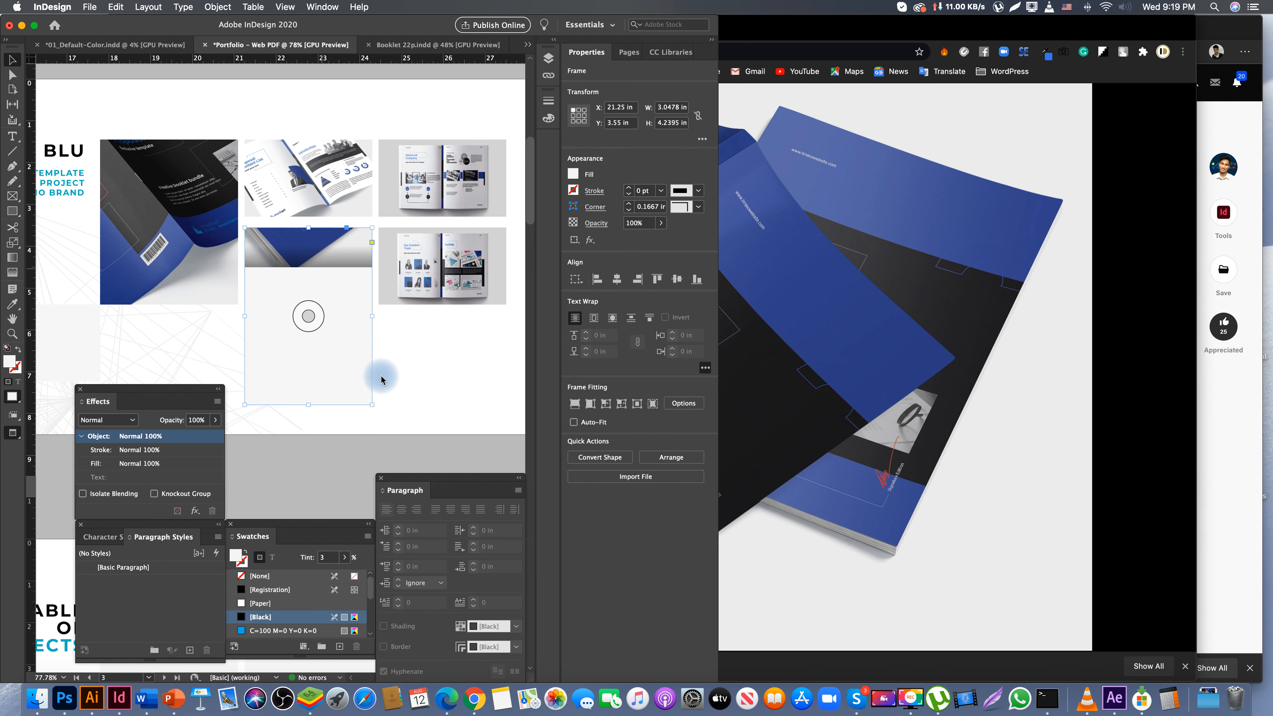
pyautogui.rightClick(325, 315)
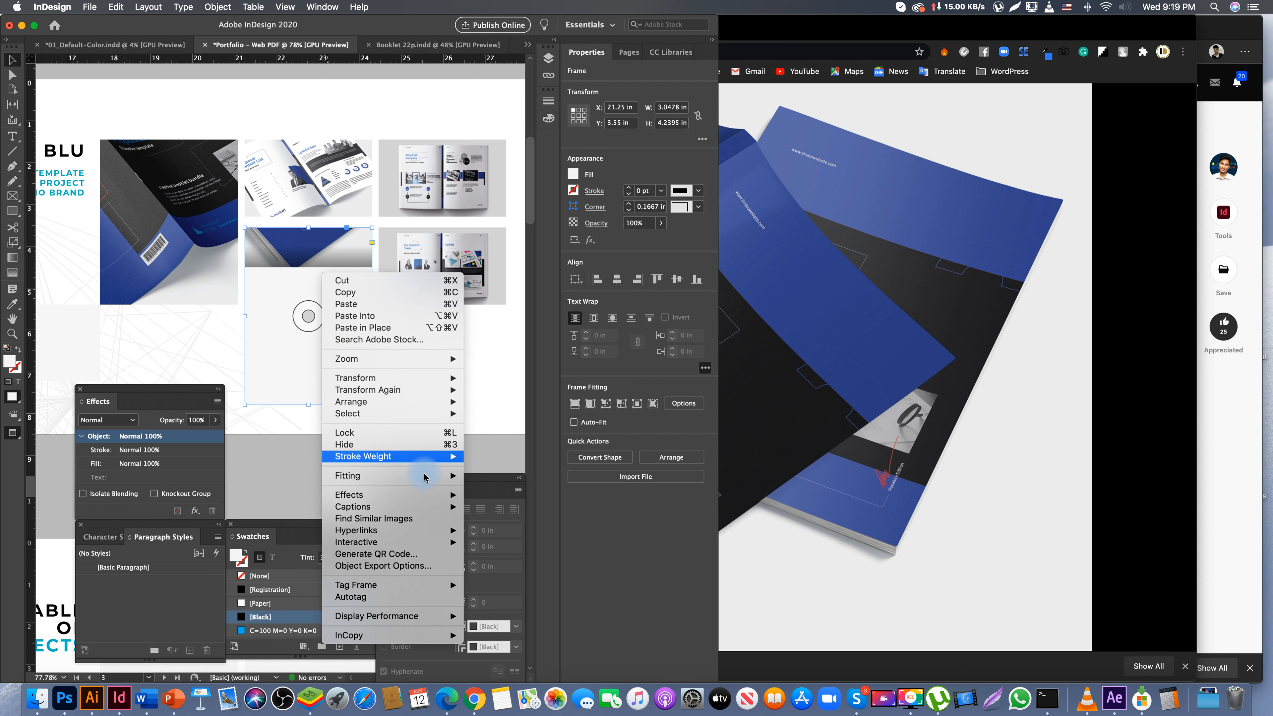
pyautogui.click(507, 476)
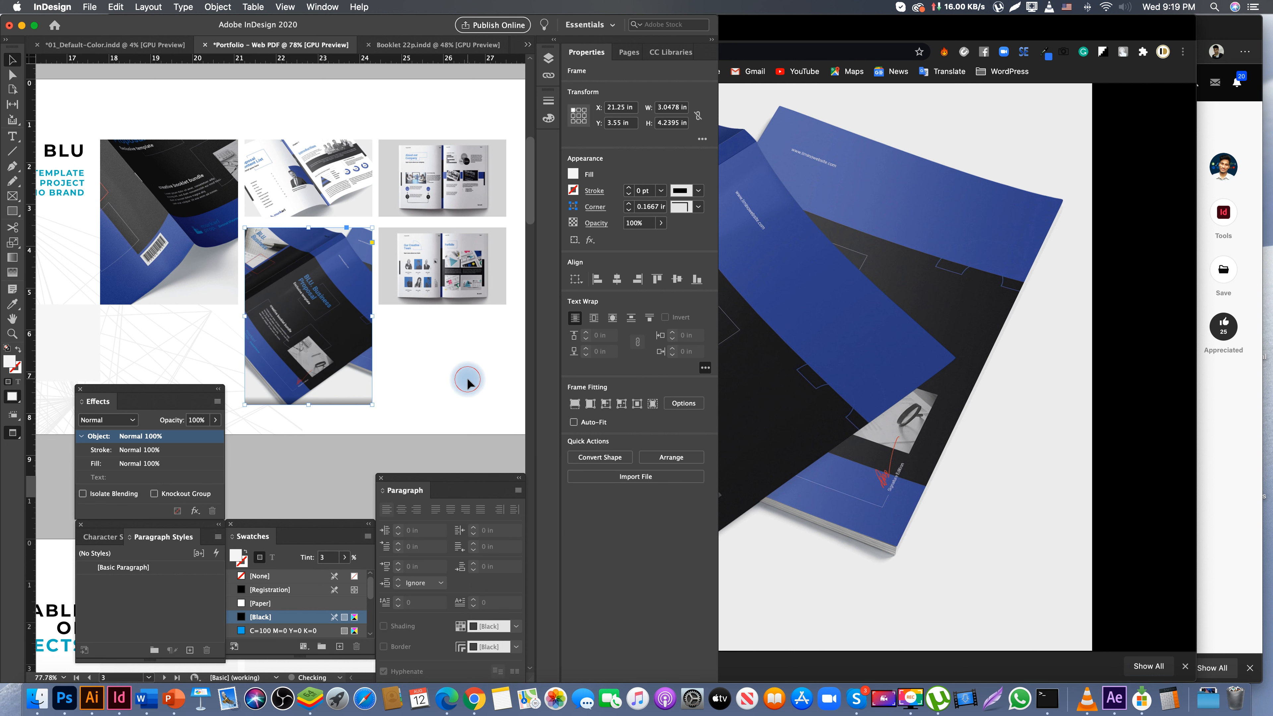
# - Shift the cover mockup to the right inside its tall frame to improve the crop, then deselect it
pyautogui.doubleClick(332, 354)
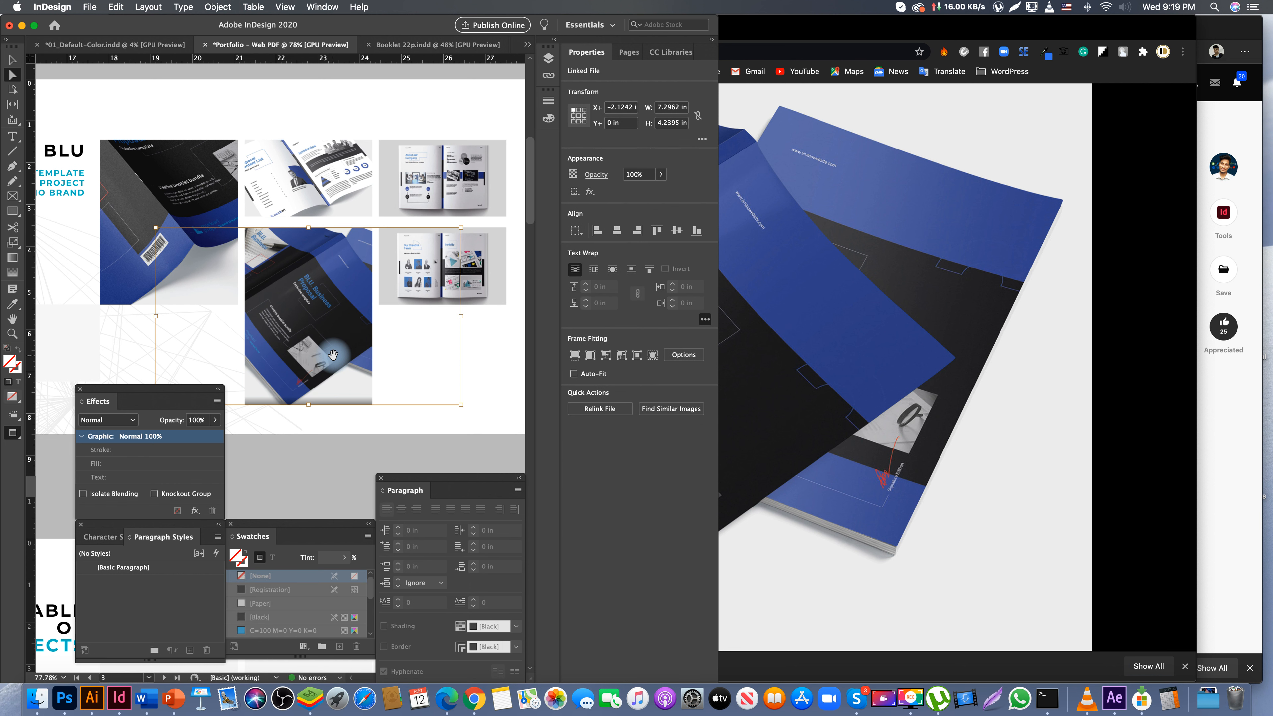
pyautogui.hotkey('shift', 'Right')
pyautogui.hotkey('shift', 'Right')
pyautogui.hotkey('shift', 'Right')
pyautogui.hotkey('shift', 'Right')
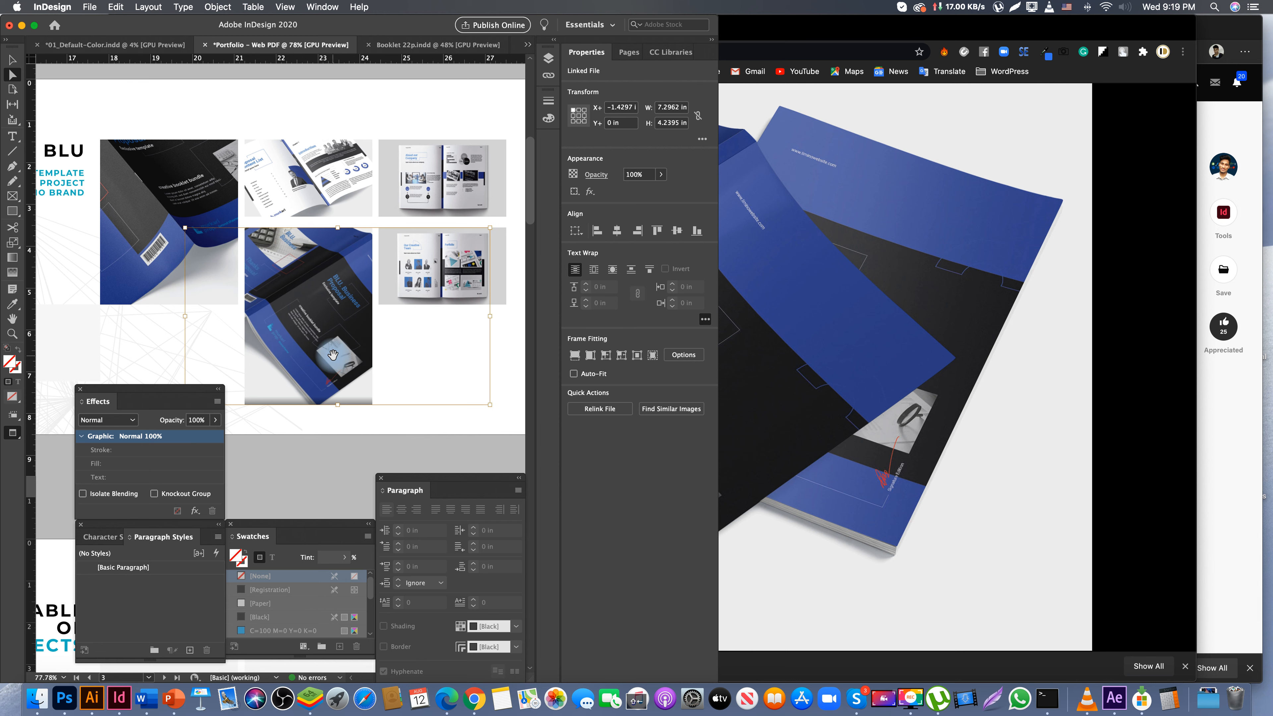
pyautogui.hotkey('shift', 'Left')
pyautogui.click(415, 427)
# - Hide the panels to view the whole BLU page layout
pyautogui.press('Tab')
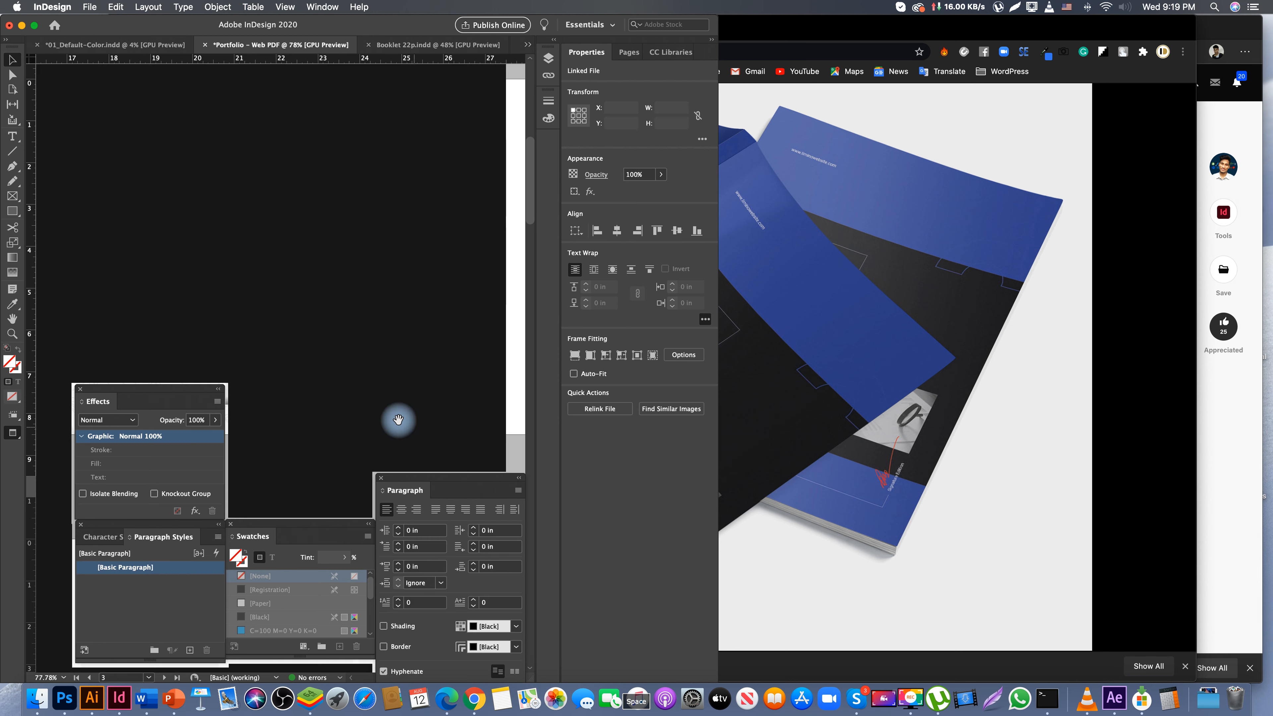
pyautogui.moveTo(345, 403); pyautogui.dragTo(472, 357)
pyautogui.moveTo(340, 296); pyautogui.dragTo(249, 341)
# - Switch to Chrome, close the enlarged image view, and look through the BLU Proposal Template project page, including its Features text
pyautogui.click(1090, 295)
pyautogui.click(1156, 124)
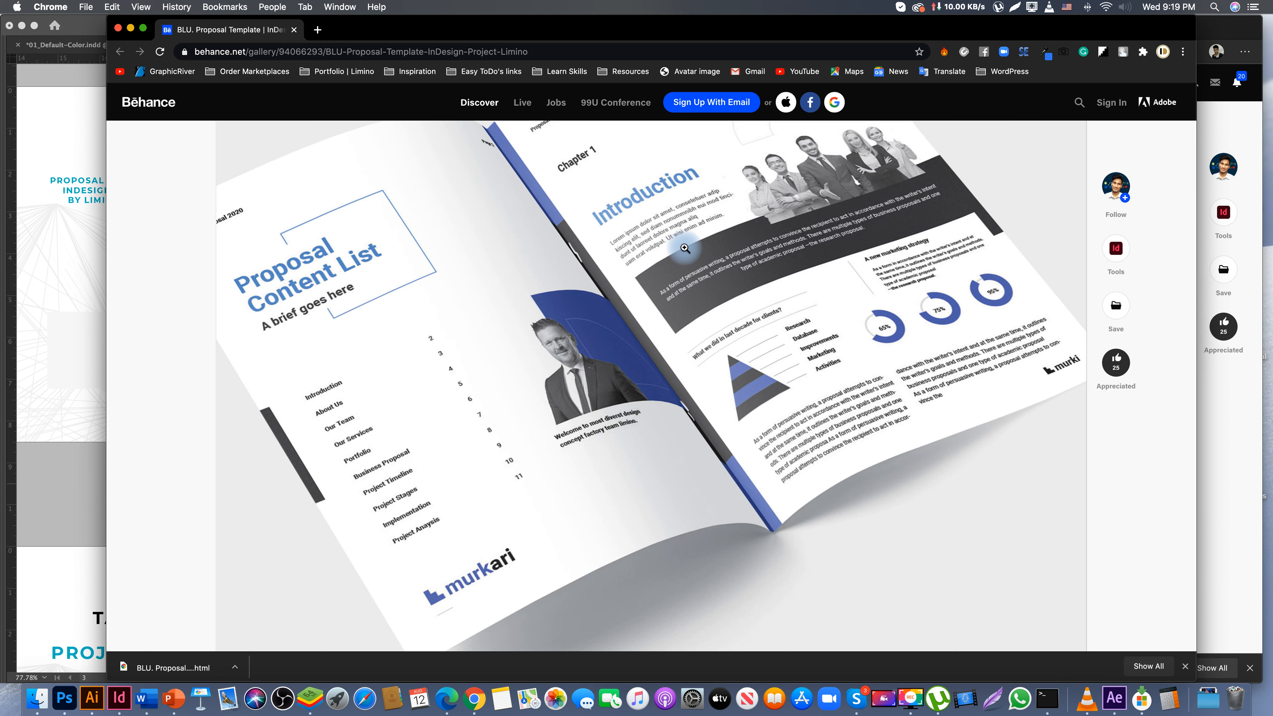
pyautogui.scroll(1, 683, 249)
pyautogui.scroll(-15, 684, 248)
pyautogui.scroll(4, 684, 252)
pyautogui.scroll(15, 683, 251)
pyautogui.scroll(-4, 684, 249)
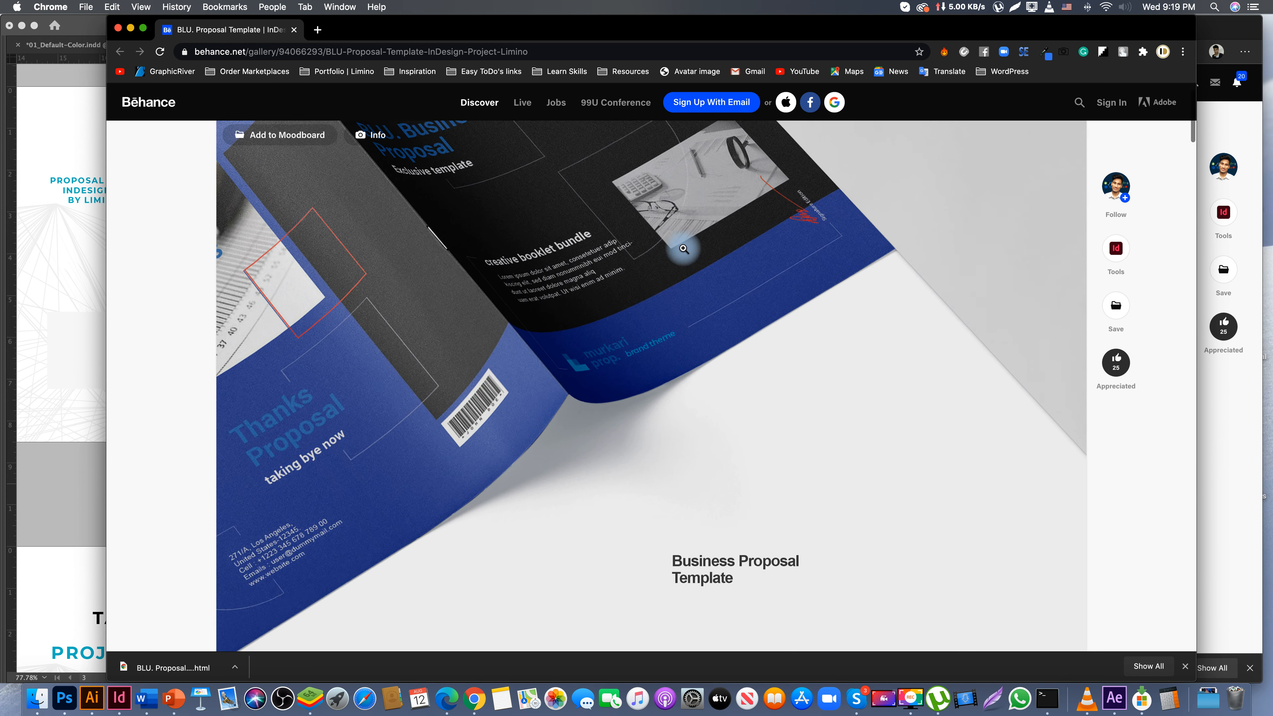
pyautogui.scroll(-6, 683, 249)
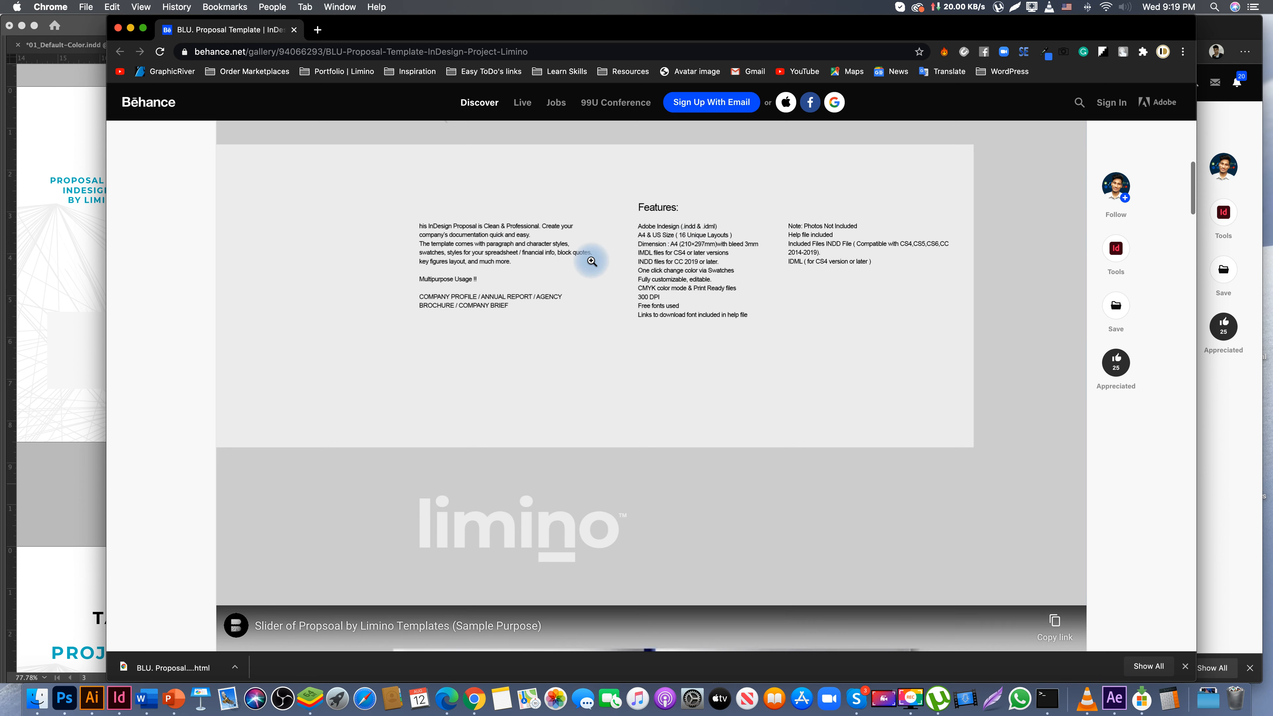
pyautogui.scroll(-5, 501, 274)
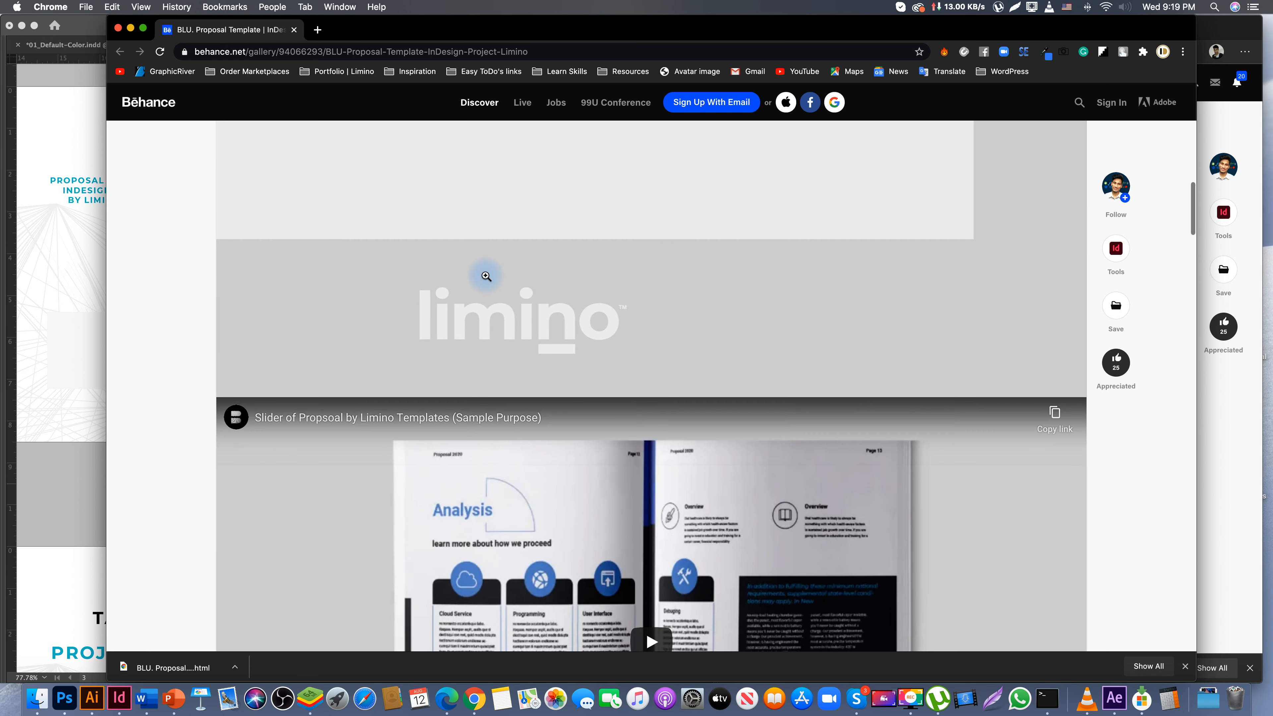
# - In InDesign, draw a text frame about 3.05 x 1.82 in below the Our Creative Team image and fill it with placeholder text
pyautogui.click(52, 300)
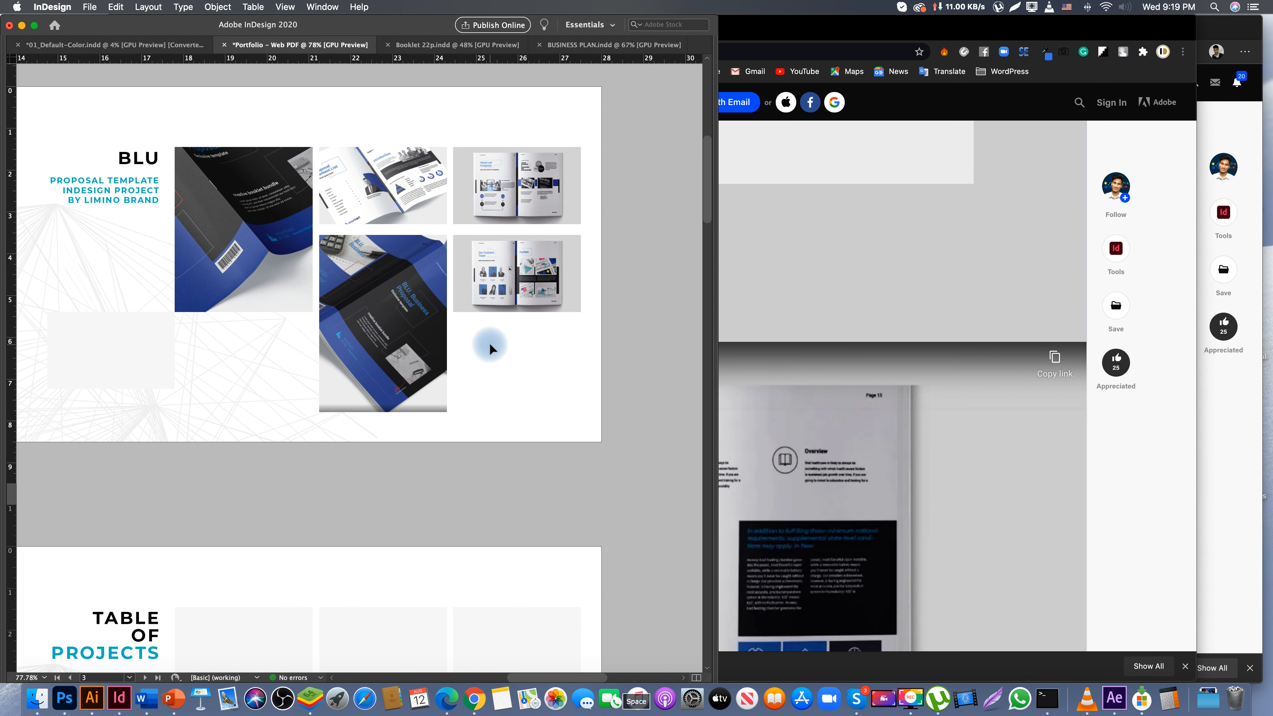
pyautogui.moveTo(486, 344); pyautogui.dragTo(542, 405)
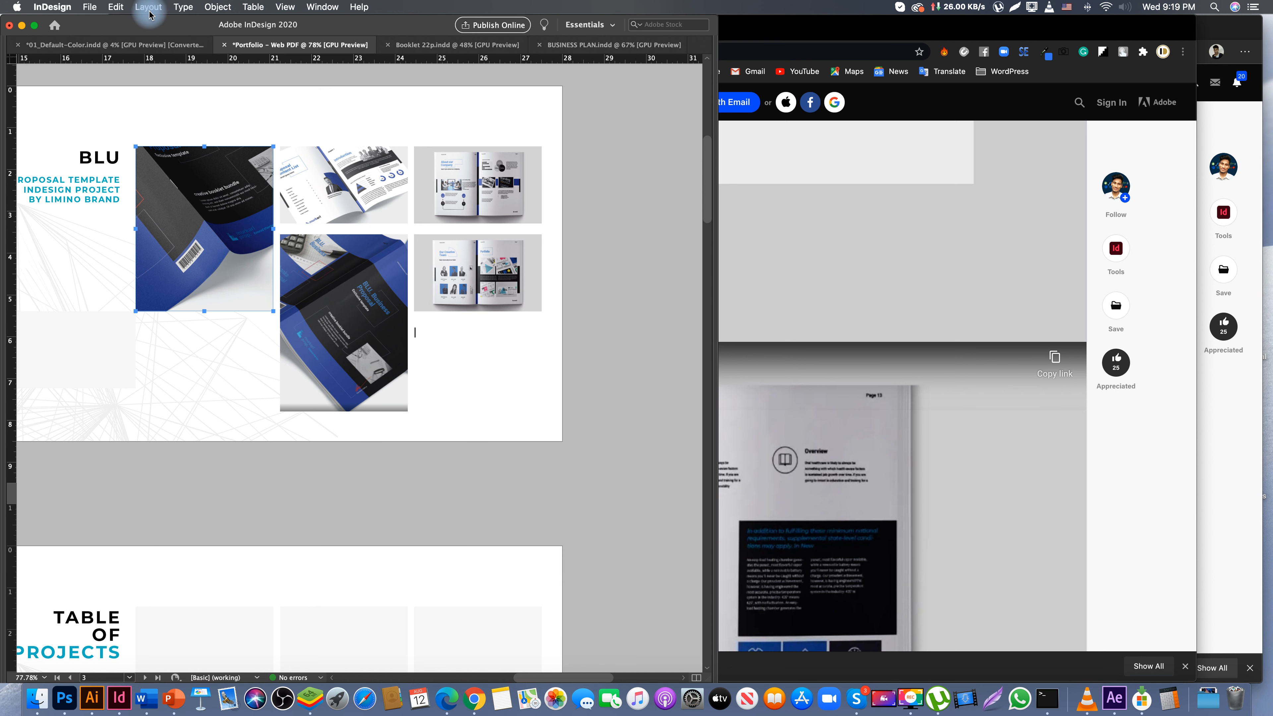
pyautogui.click(183, 8)
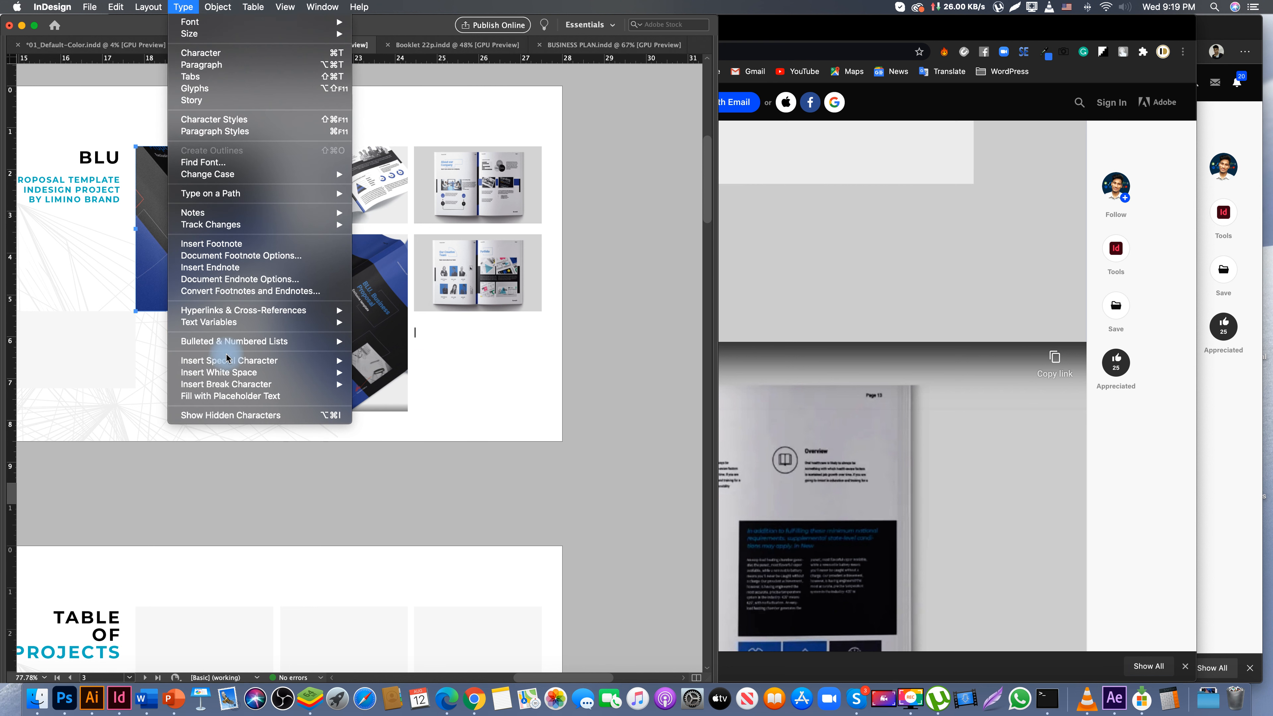
pyautogui.click(265, 396)
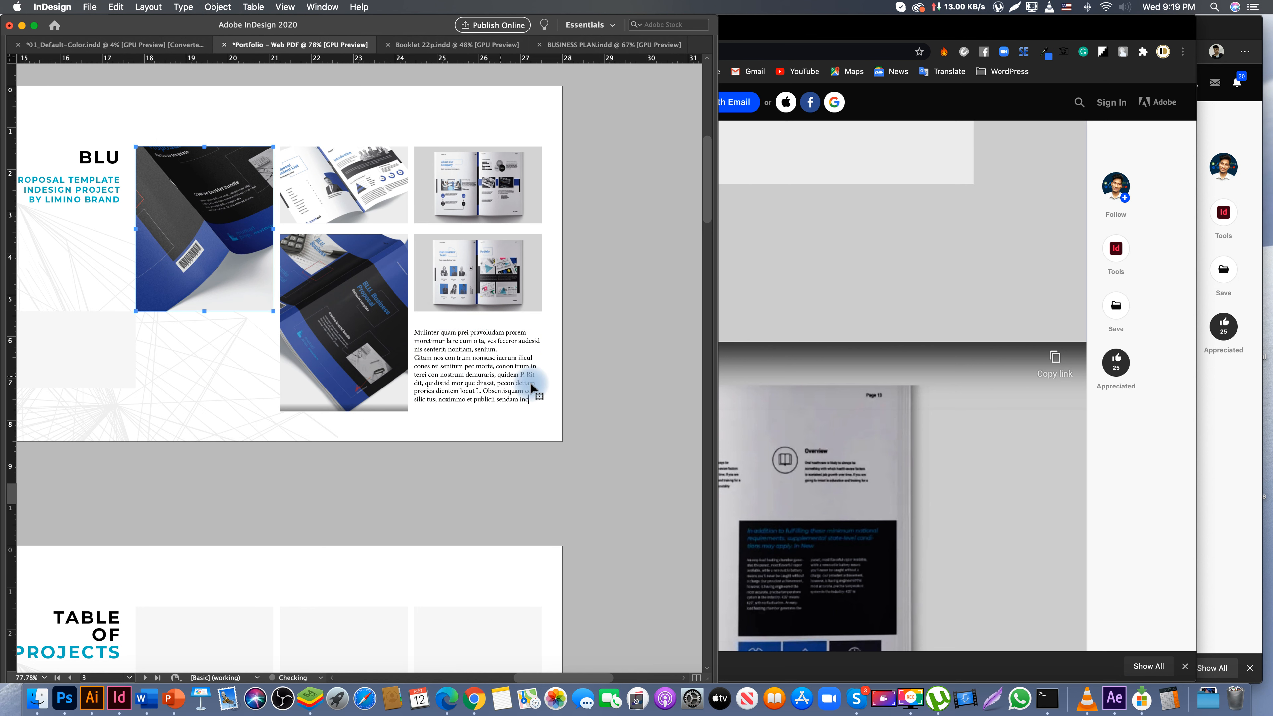
# - Bring back the hidden panels with the placeholder text frame selected
pyautogui.moveTo(407, 351); pyautogui.dragTo(474, 361)
pyautogui.scroll(-2, 509, 289)
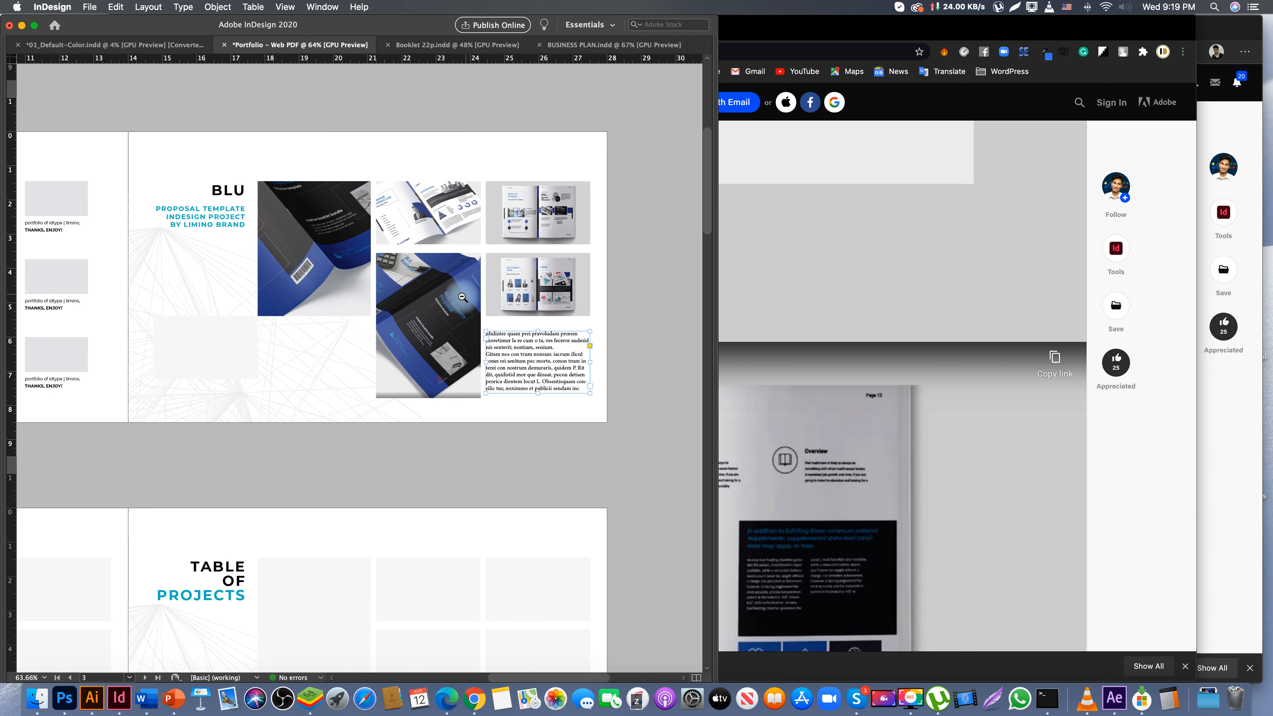
pyautogui.press('Tab')
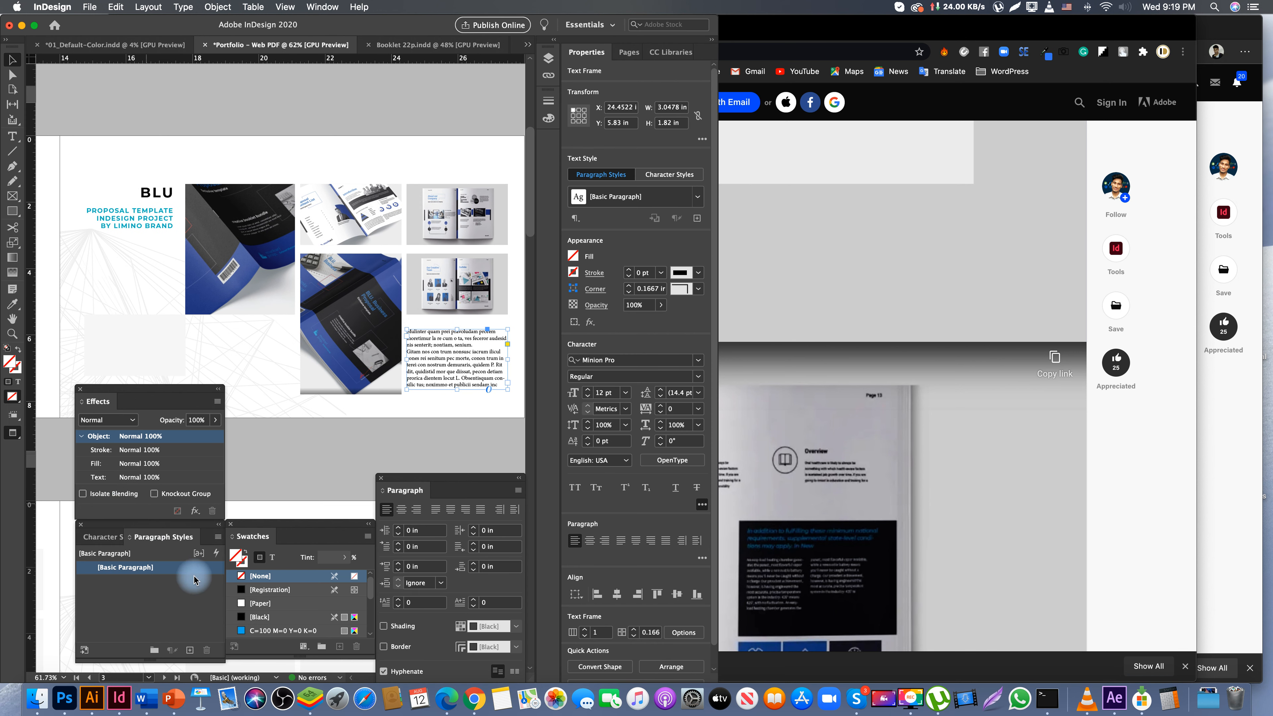
# - Create a new paragraph style from the second line of the welcome text on the intro page
pyautogui.click(432, 402)
pyautogui.moveTo(422, 409); pyautogui.dragTo(379, 405)
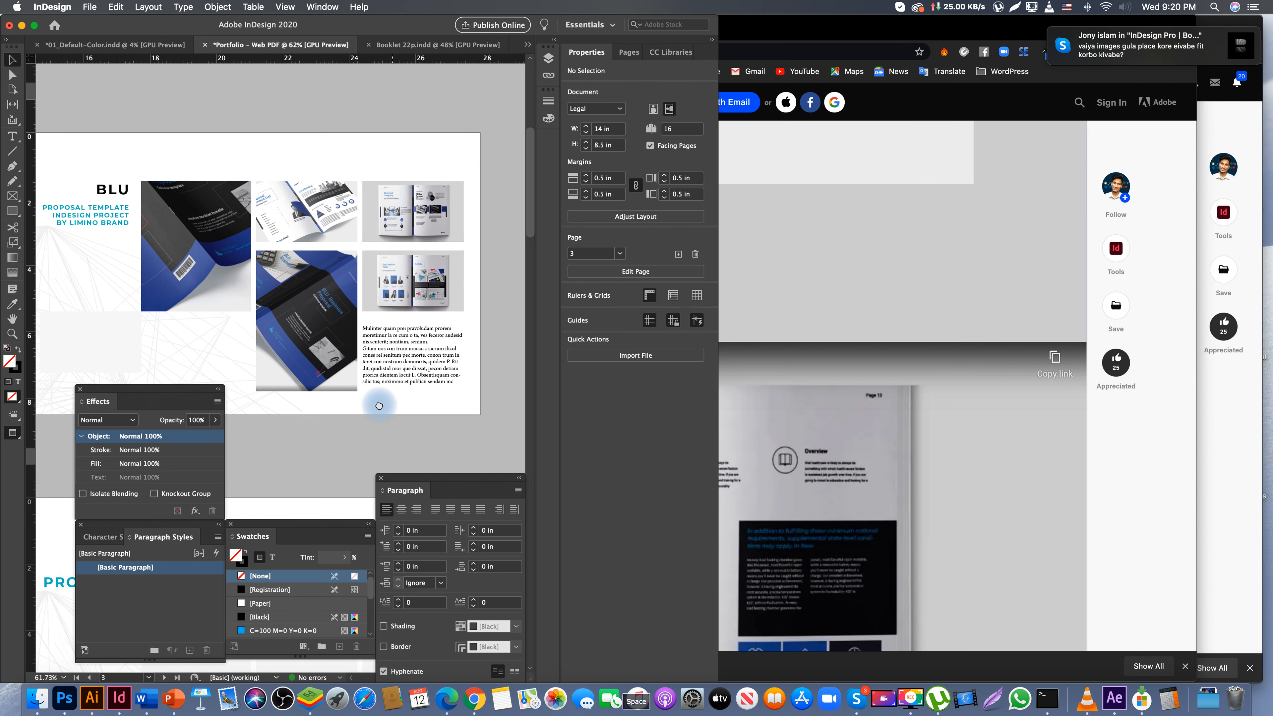
pyautogui.scroll(3, 327, 227)
pyautogui.doubleClick(326, 119)
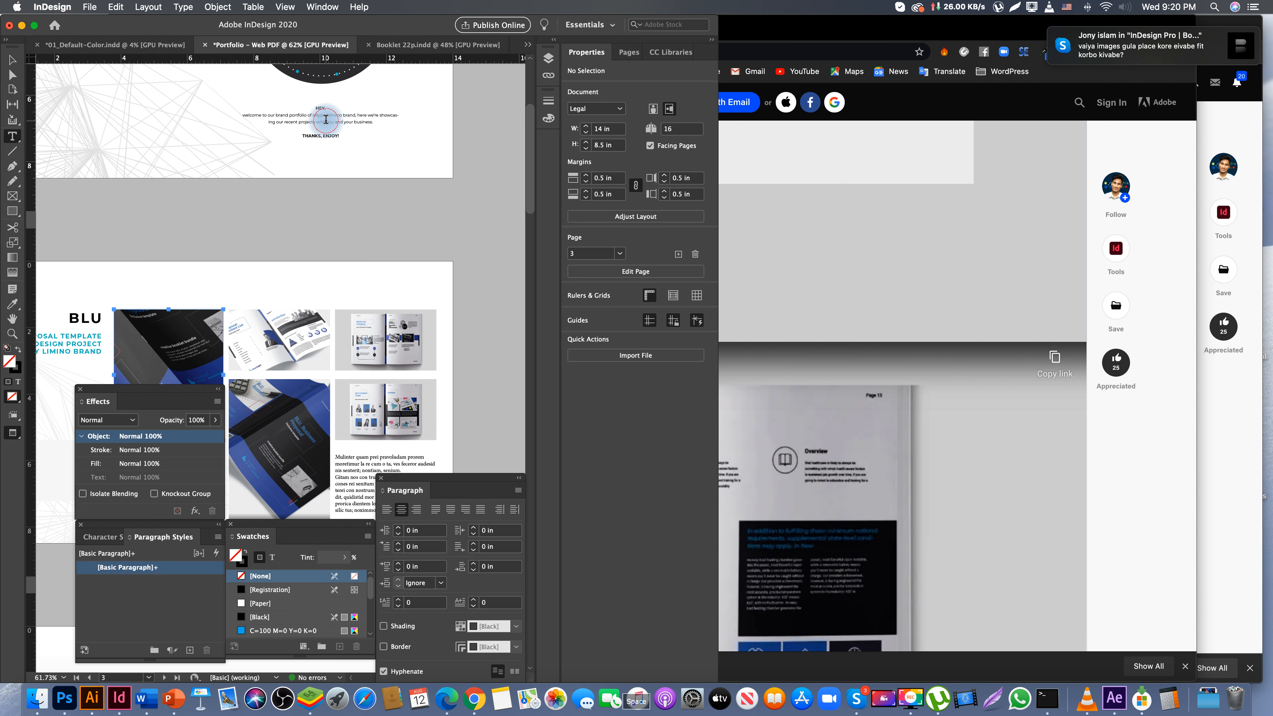
pyautogui.tripleClick(326, 120)
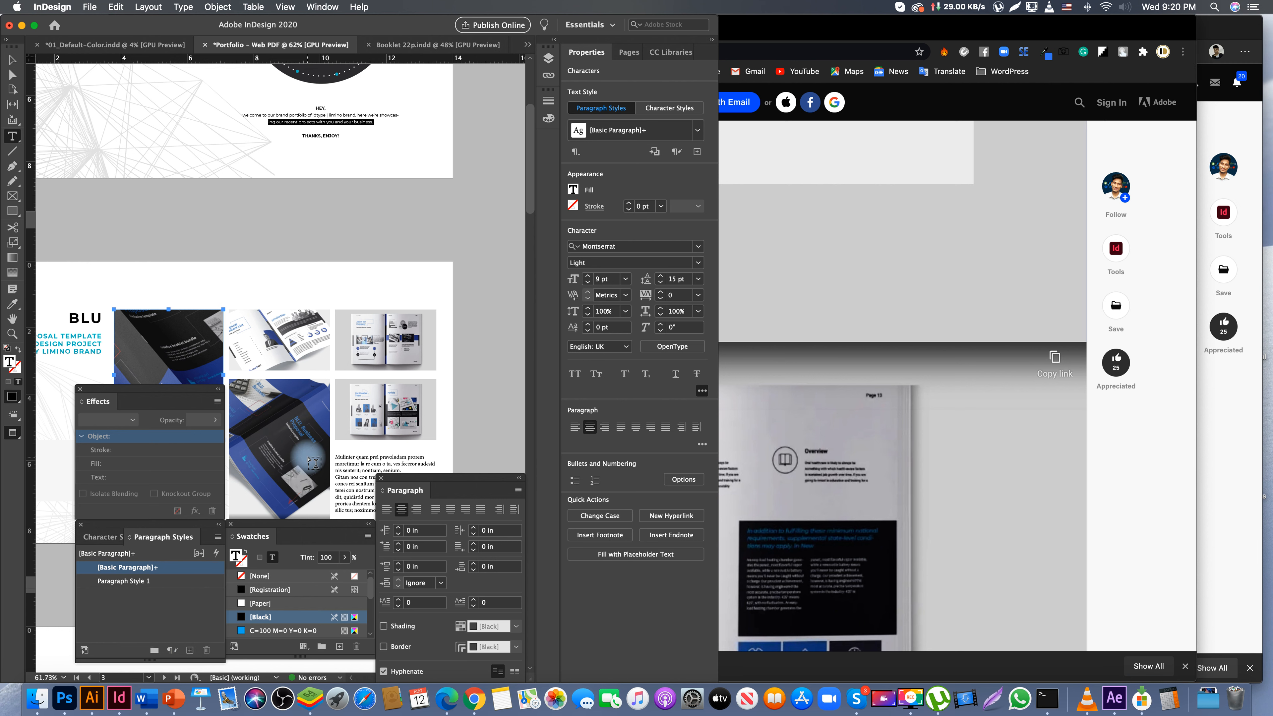
# - Apply Paragraph Style 1 to all the placeholder text on the BLU page, align it left, and hide the panels
pyautogui.scroll(-5, 337, 432)
pyautogui.click(370, 358)
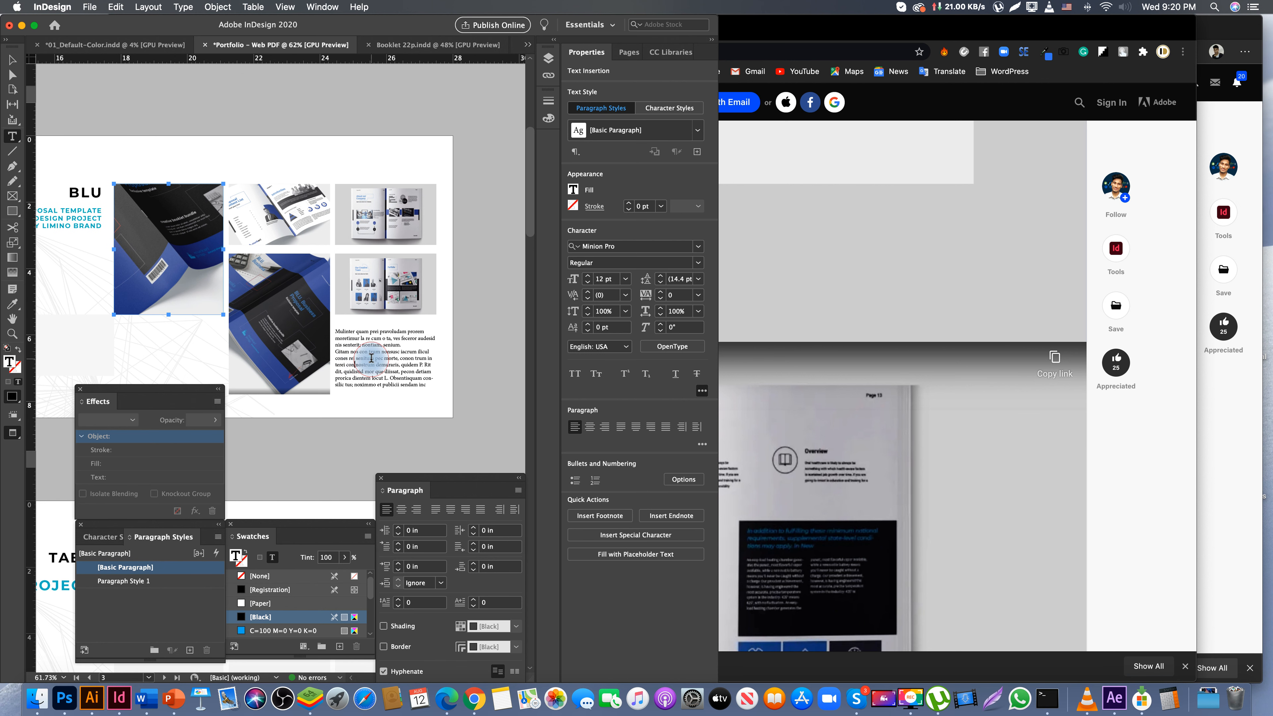
pyautogui.press('super+a')
pyautogui.click(134, 581)
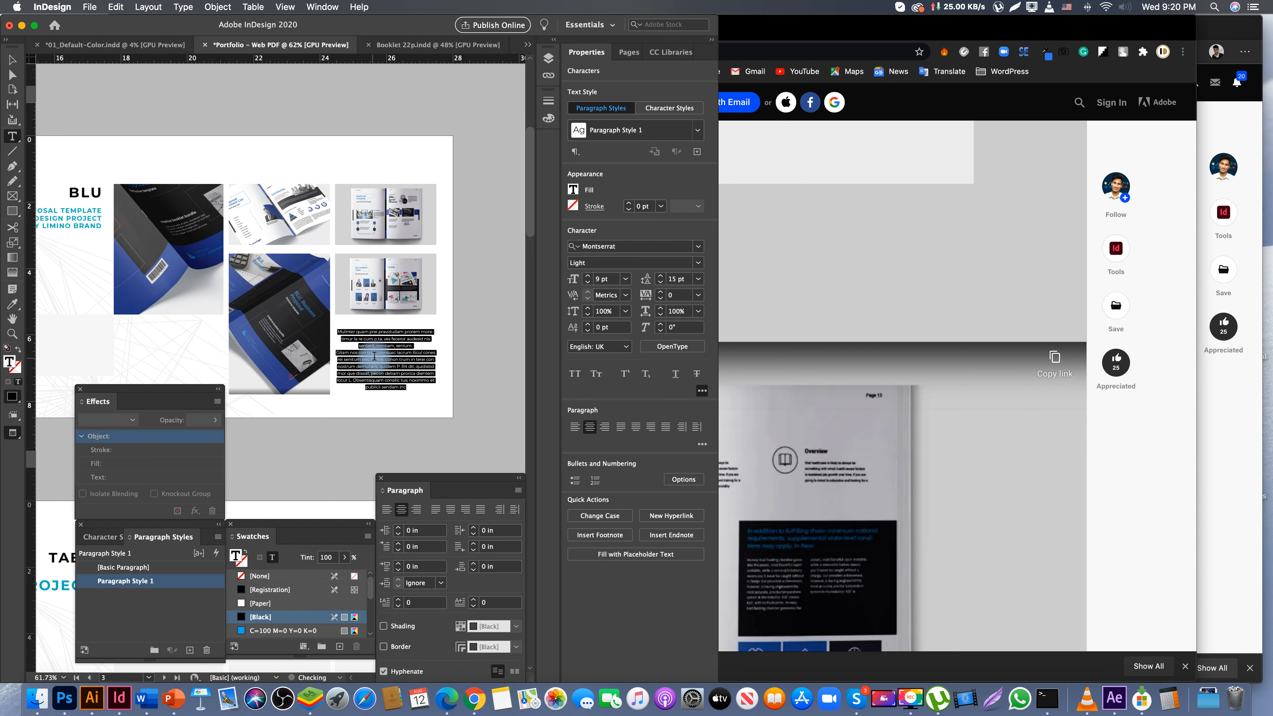
pyautogui.click(385, 511)
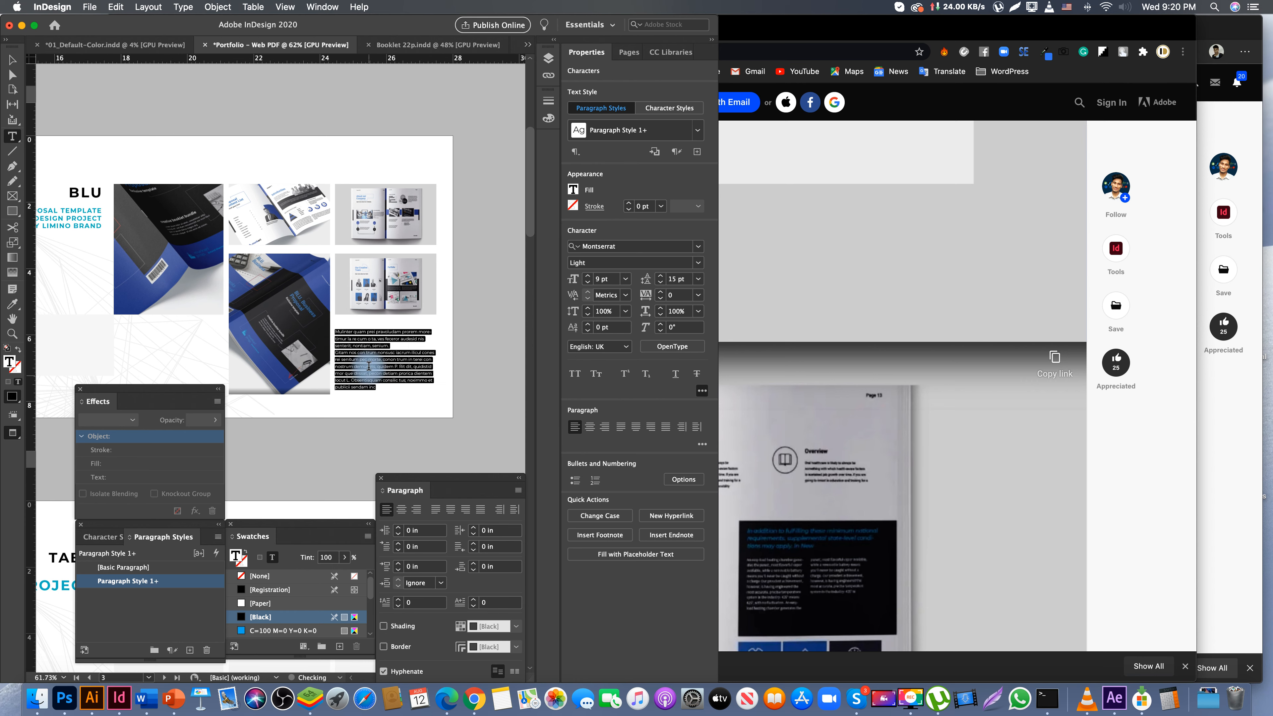
pyautogui.click(369, 363)
pyautogui.press('Escape')
pyautogui.press('Tab')
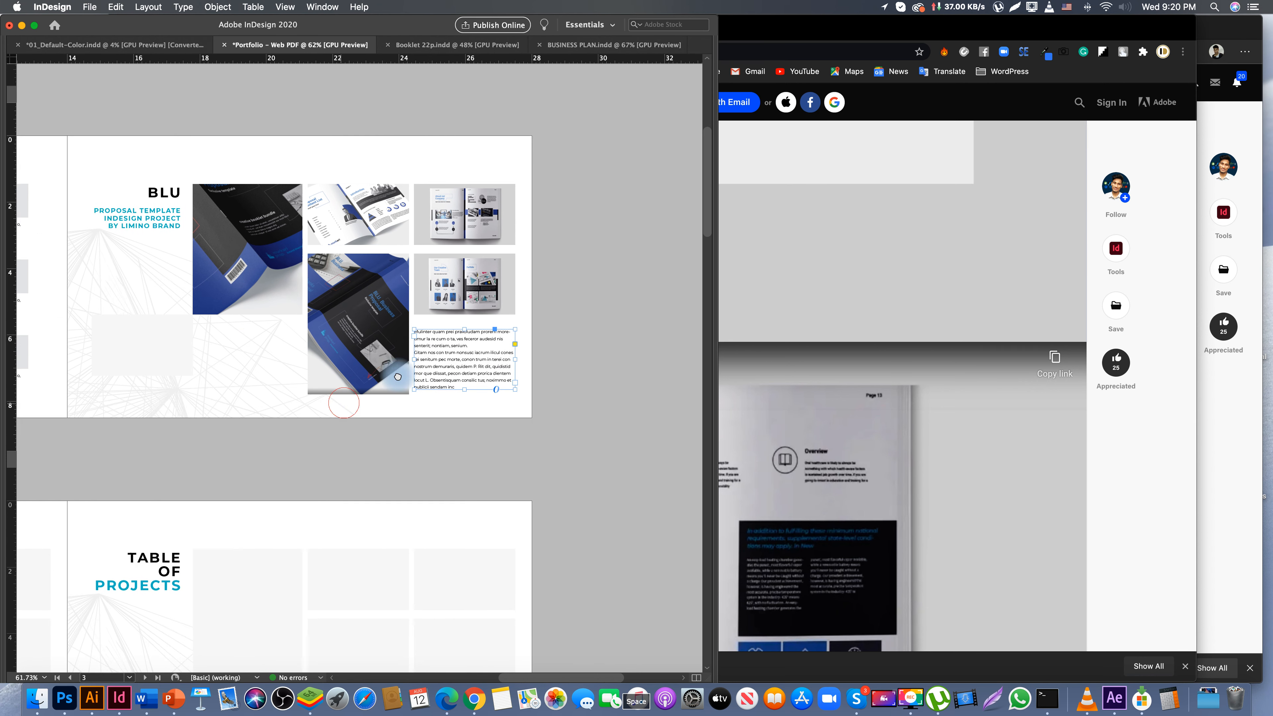
# - Delete the leftover empty grey frame below the heading on the BLU page
pyautogui.hscroll(-5, 312, 370)
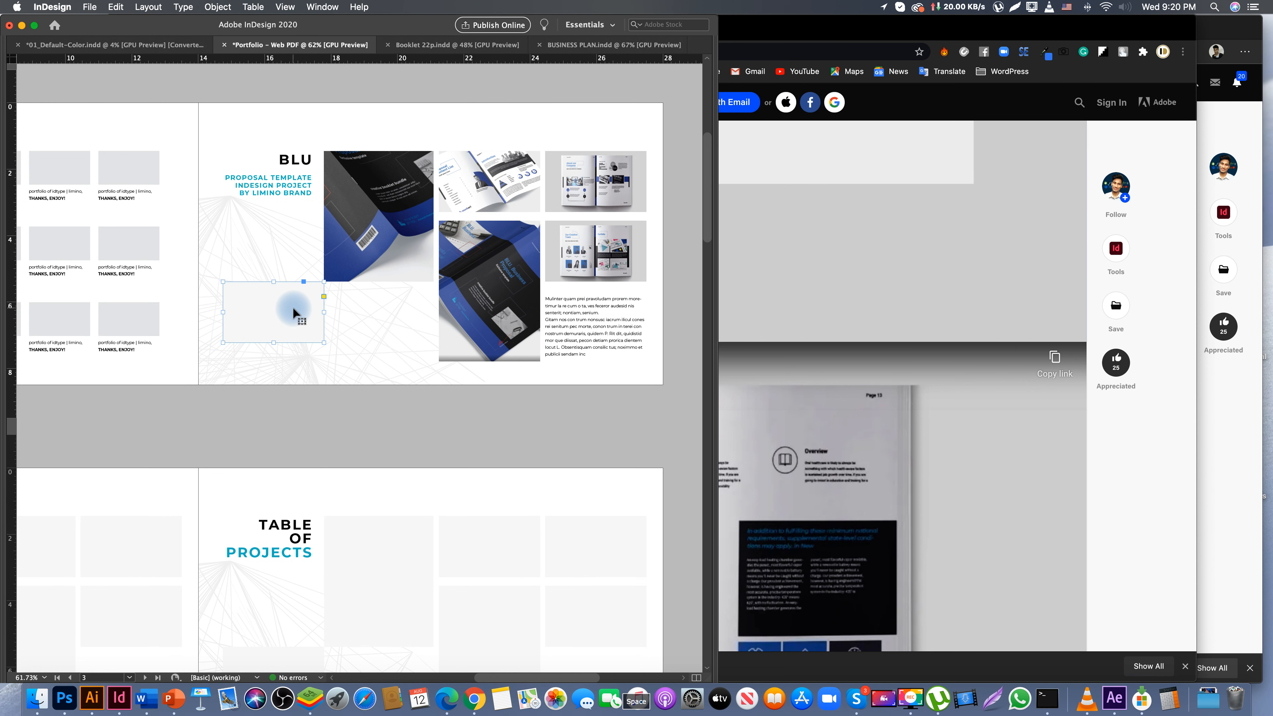
pyautogui.press('Delete')
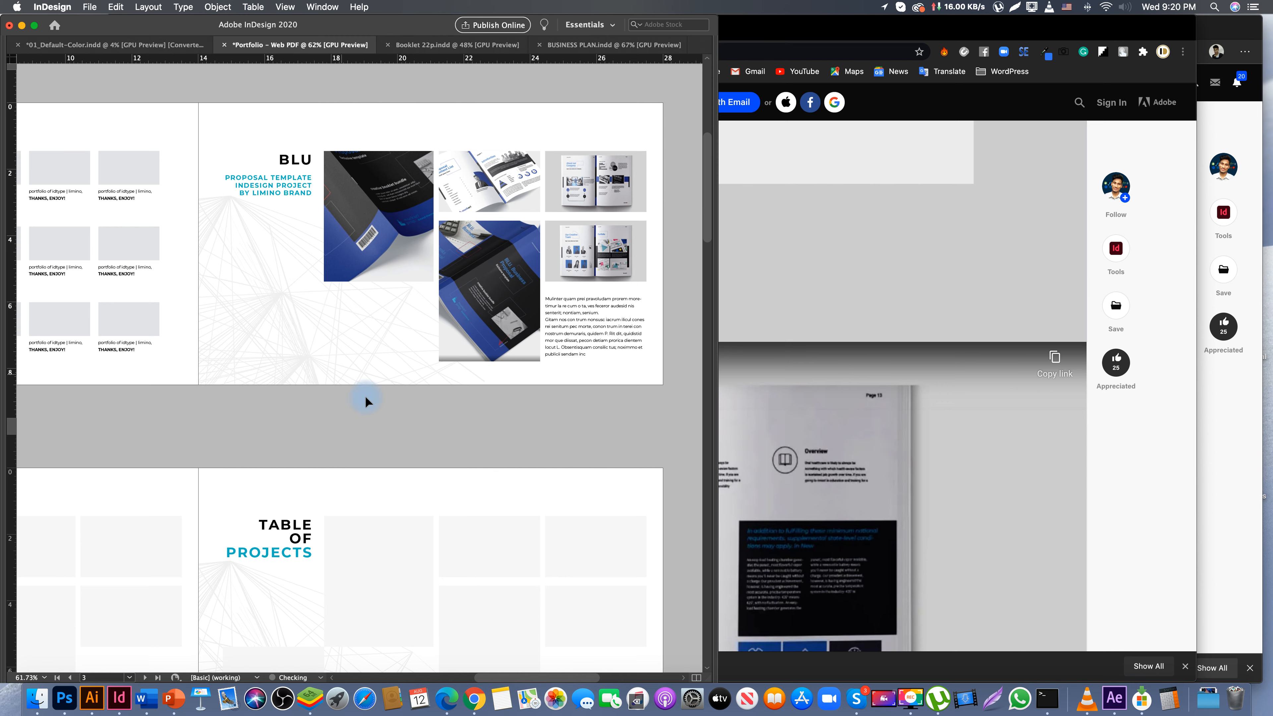
pyautogui.moveTo(390, 312)
pyautogui.mouseDown()
pyautogui.moveTo(404, 307)
pyautogui.moveTo(401, 317)
pyautogui.mouseUp()
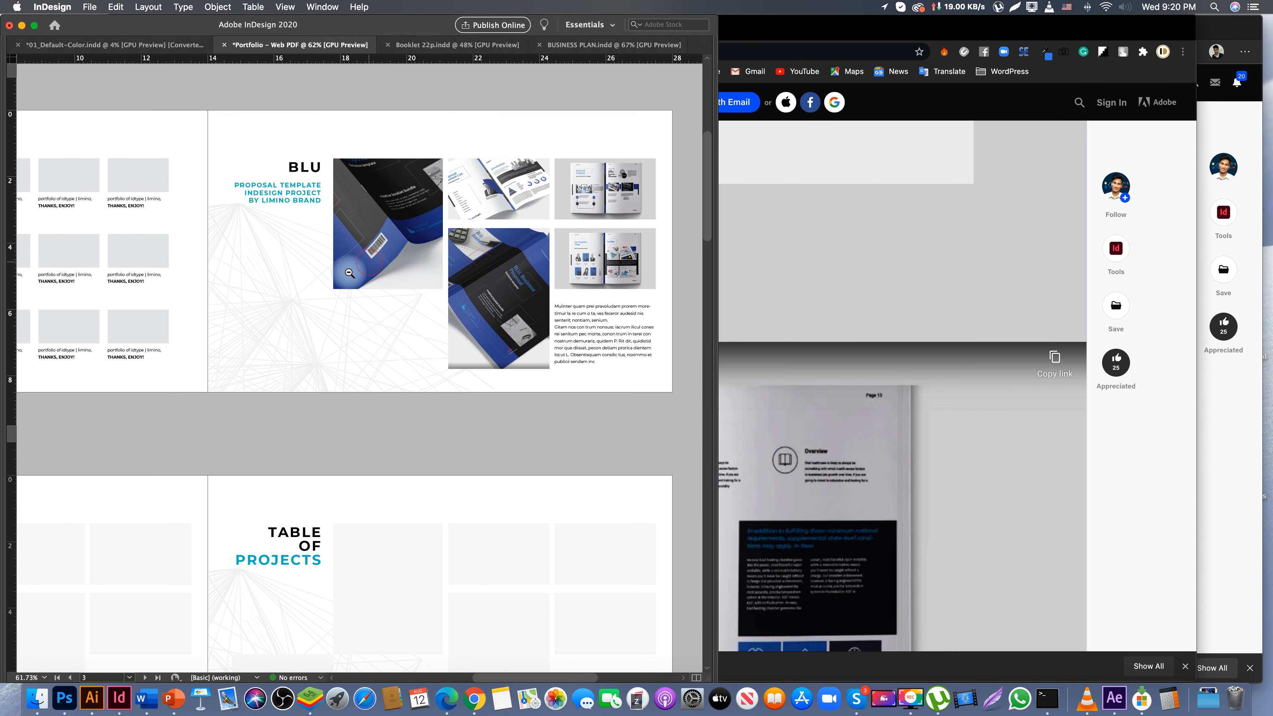
# - Copy the BLU heading with its subtitle and paste it in place of the Table of Projects heading on page 5
pyautogui.scroll(-3, 388, 257)
pyautogui.scroll(-3, 311, 346)
pyautogui.hscroll(-3, 322, 307)
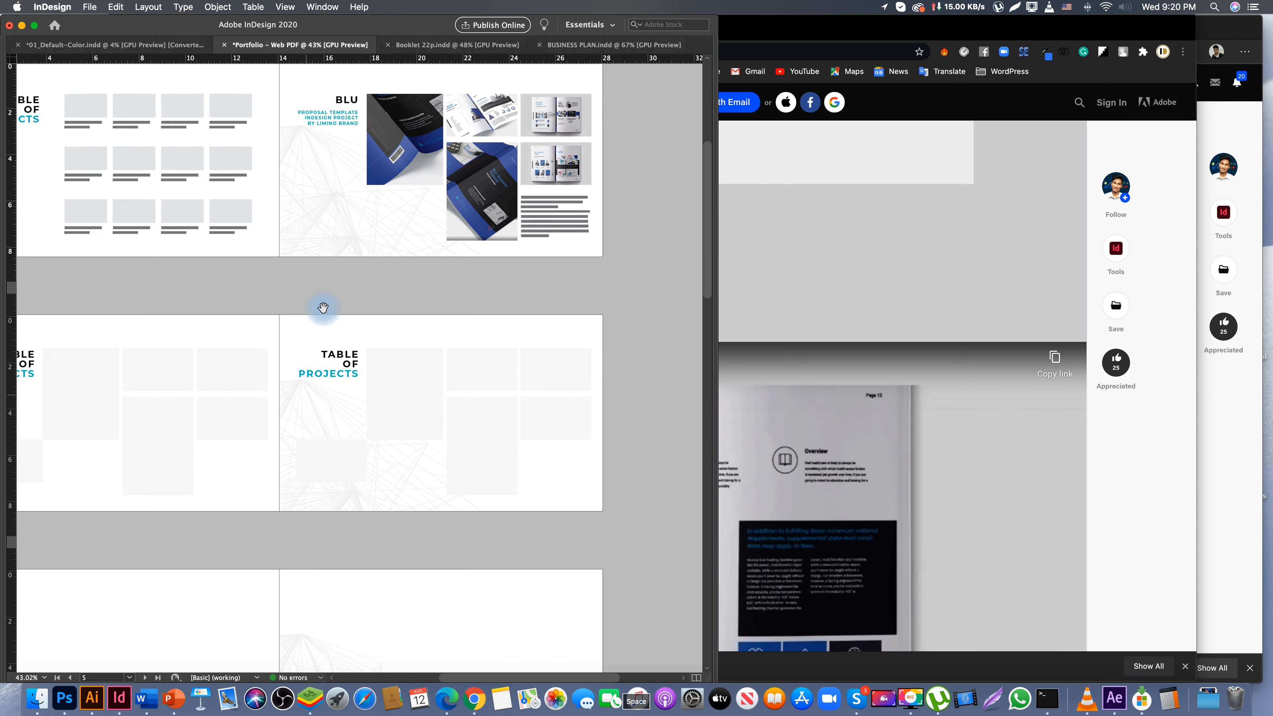
pyautogui.click(406, 107)
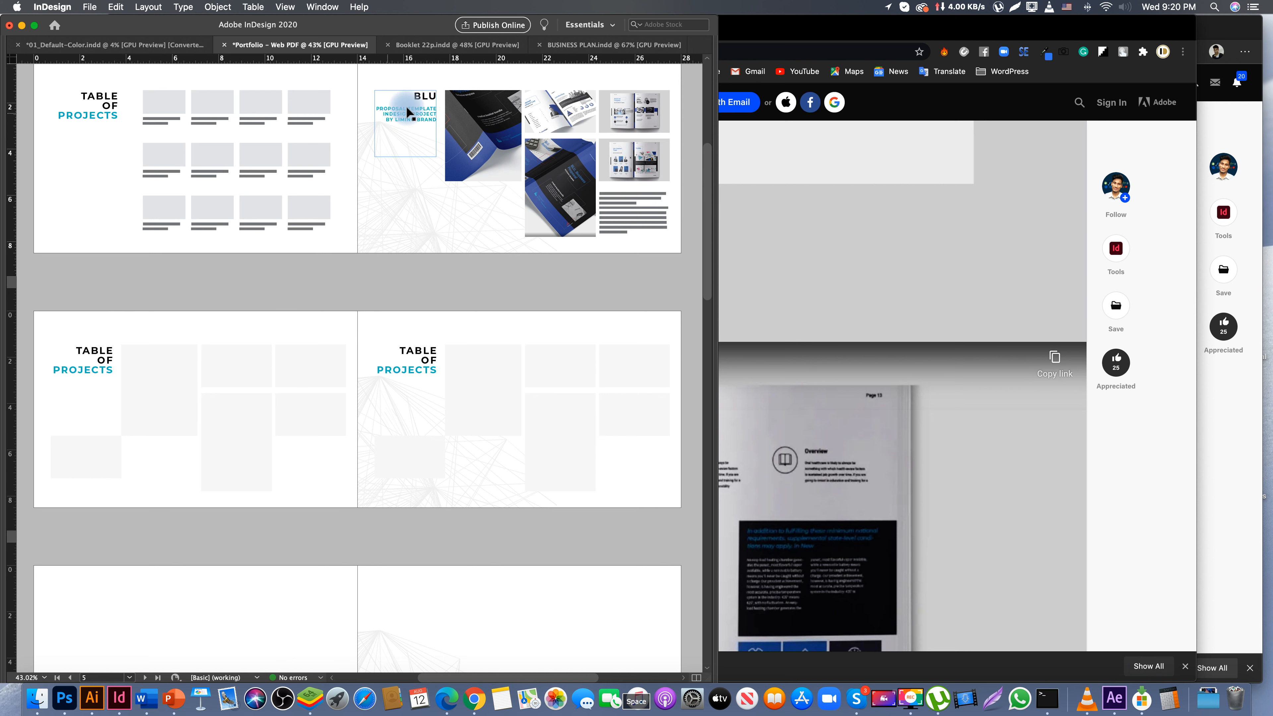
pyautogui.click(416, 358)
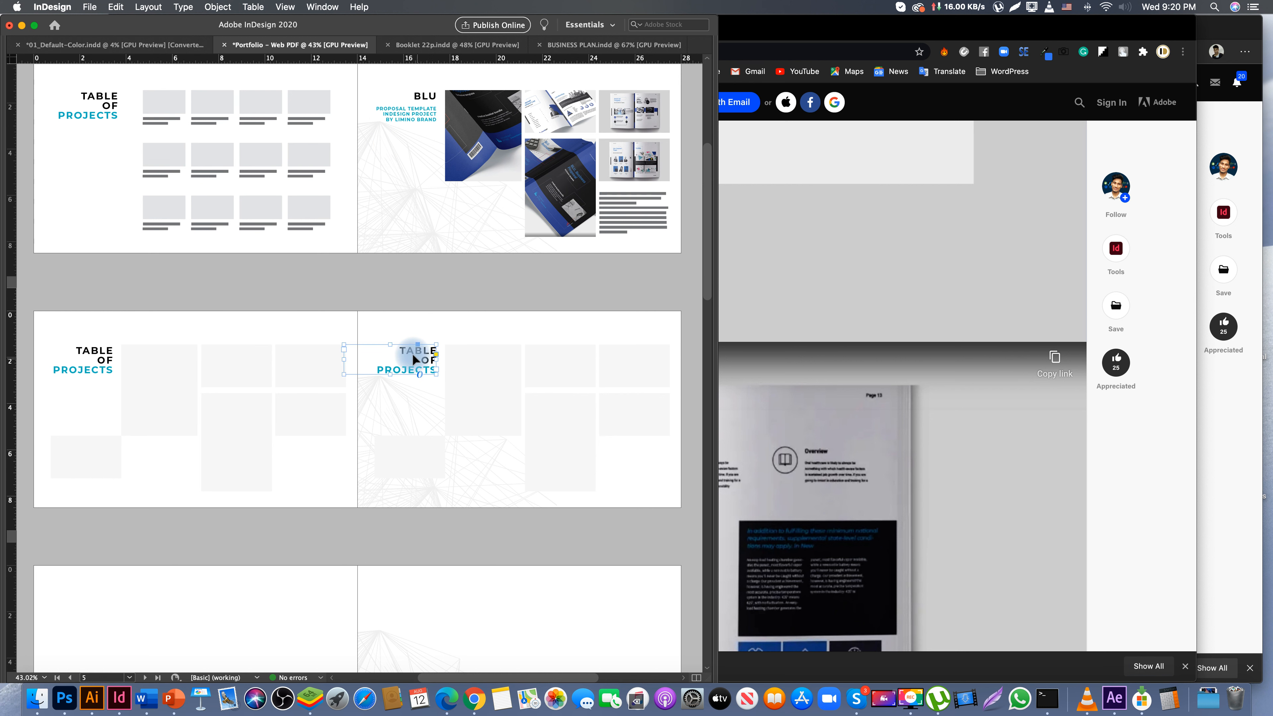
pyautogui.rightClick(403, 349)
pyautogui.click(423, 370)
# - Delete the Table of Projects heading on page 4 and put a copy of the BLU heading and subtitle there
pyautogui.hscroll(-3, 300, 366)
pyautogui.click(203, 360)
pyautogui.press('Delete')
pyautogui.rightClick(188, 355)
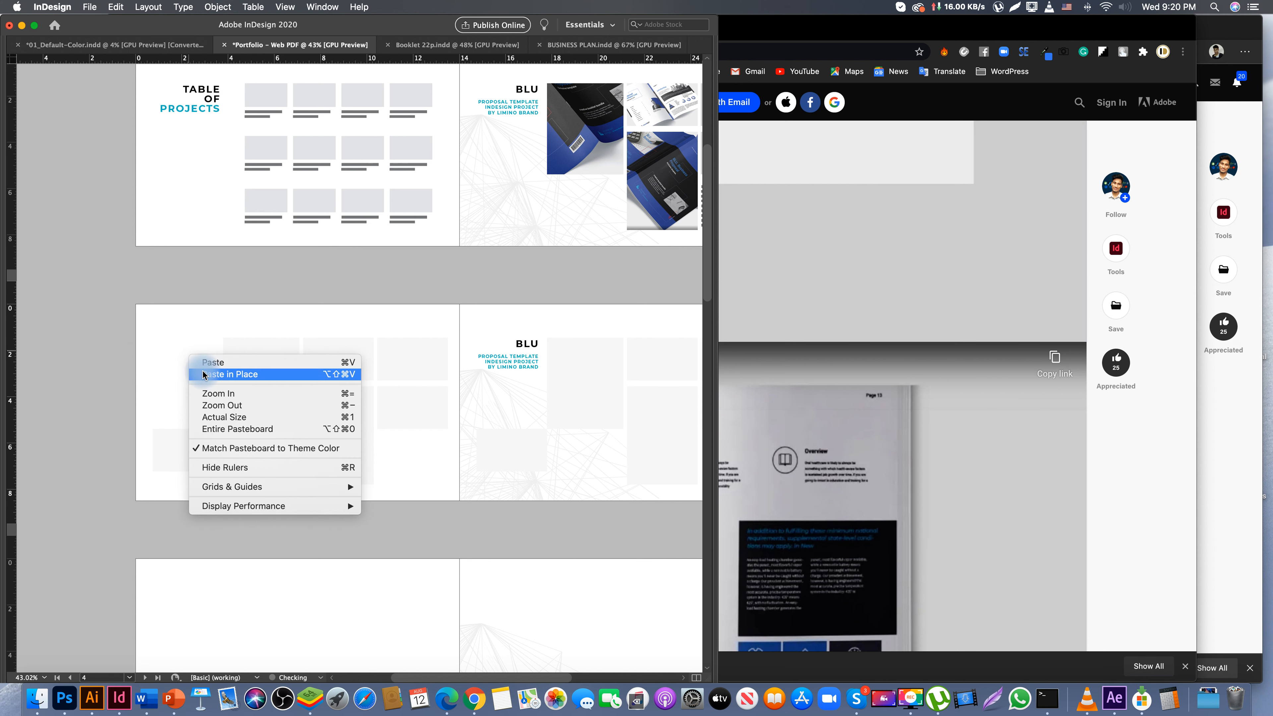
pyautogui.click(228, 371)
pyautogui.moveTo(374, 368); pyautogui.dragTo(200, 374)
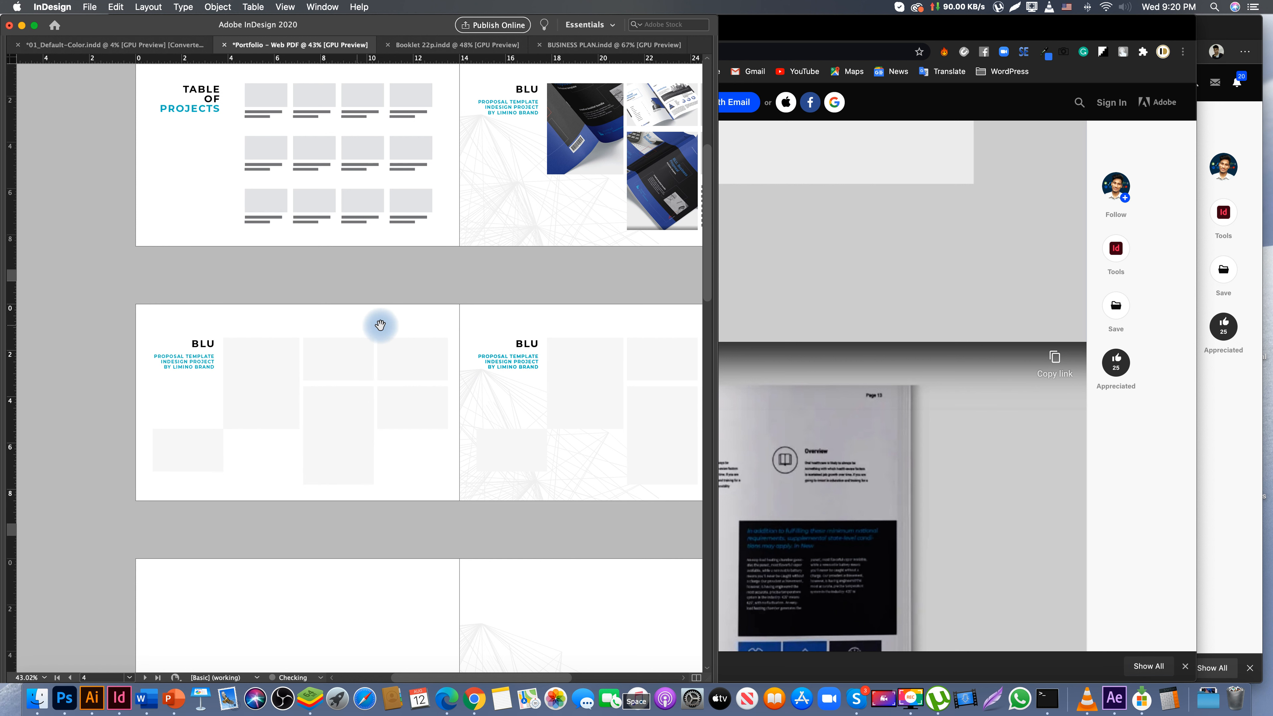
pyautogui.hscroll(2, 324, 321)
# - Return to the top of the BLU project page in Chrome, switch to Edge, and reload the Behance profile page
pyautogui.click(857, 346)
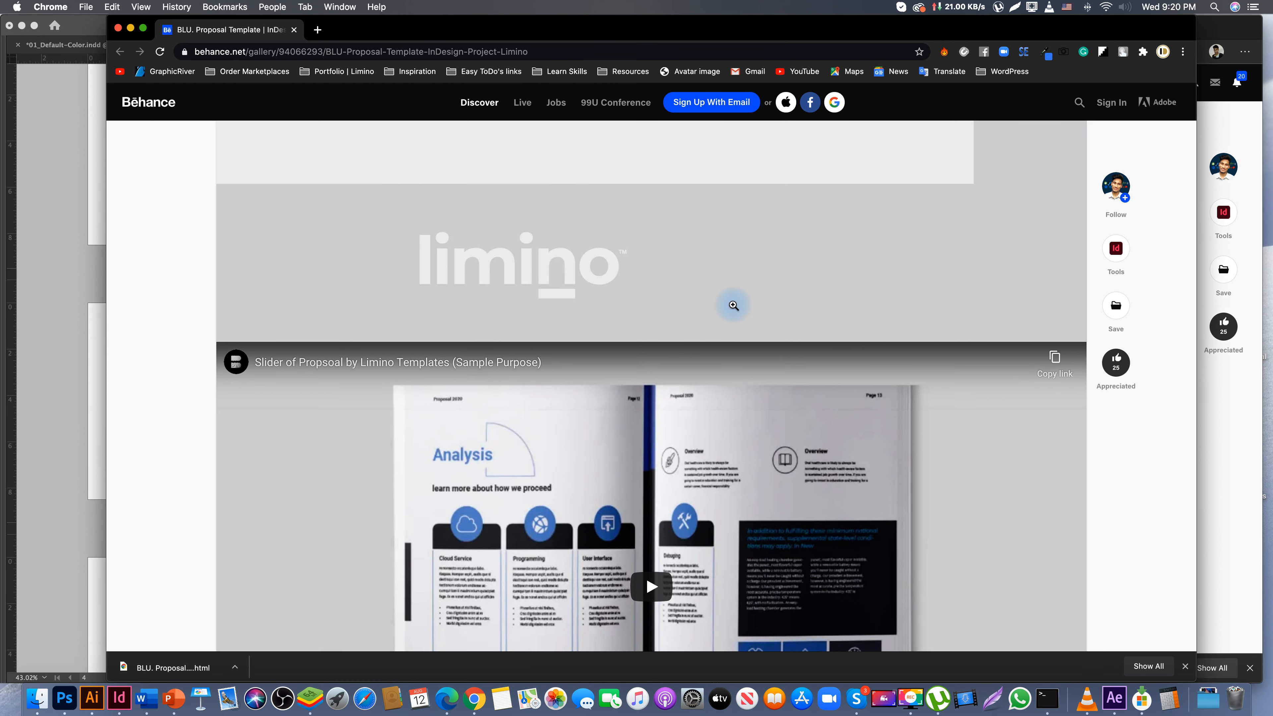
pyautogui.scroll(10, 733, 301)
pyautogui.scroll(5, 619, 222)
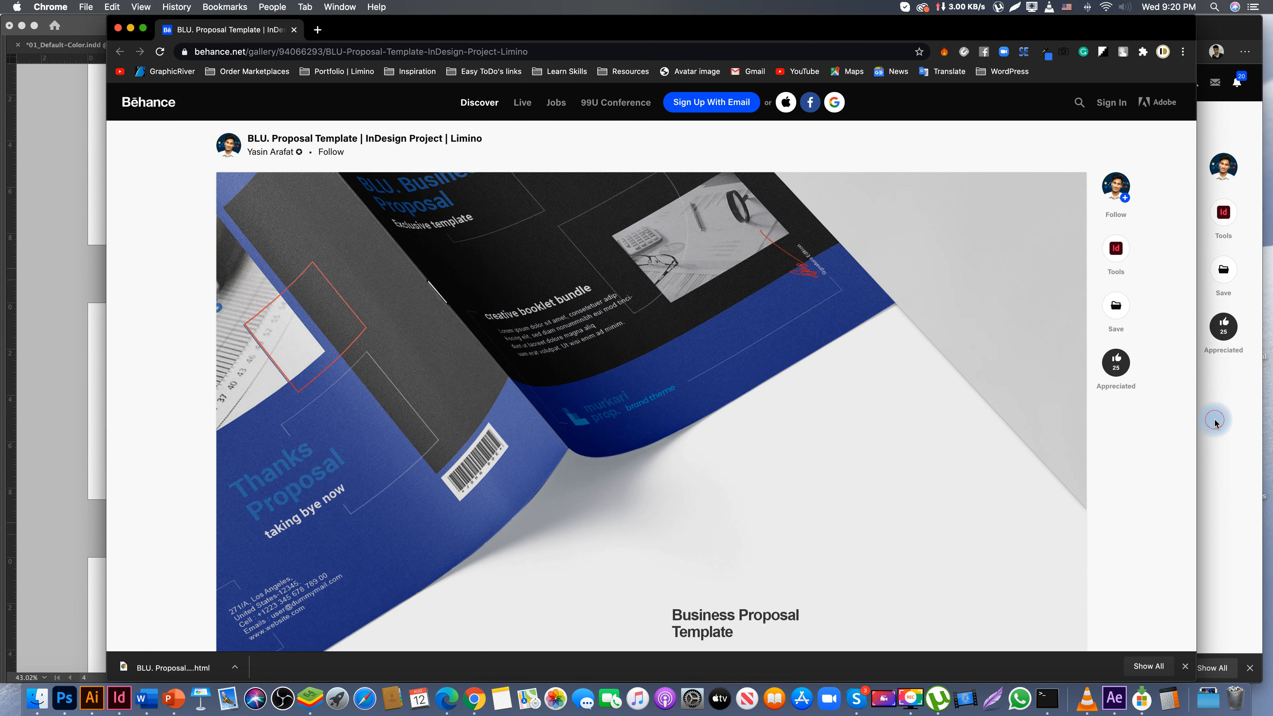
pyautogui.click(1203, 125)
pyautogui.write('https://www.behance.net/gallery/94066293/BLU-Proposal-Template-InDesign-Project-Limino')
pyautogui.press('Return')
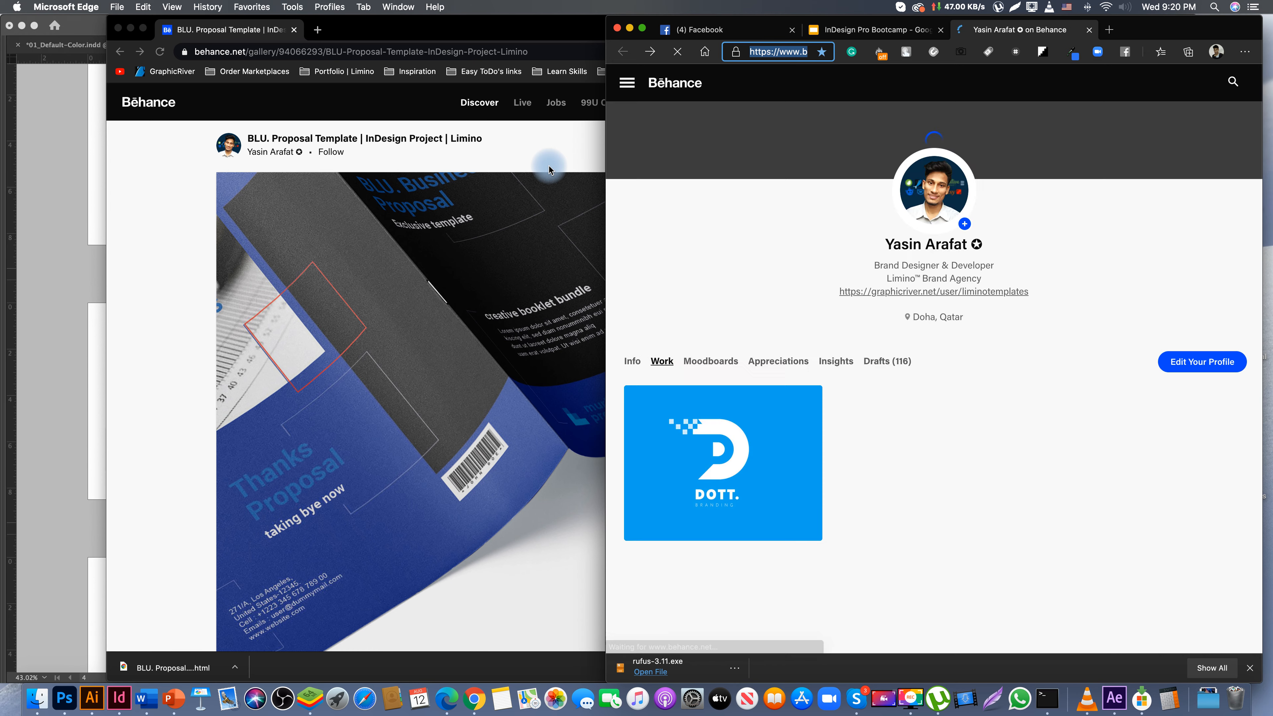
# - Open the Annual Report project from the Behance profile and enlarge its image of the two black covers
pyautogui.scroll(-4, 608, 202)
pyautogui.scroll(-3, 1031, 399)
pyautogui.scroll(-3, 1031, 398)
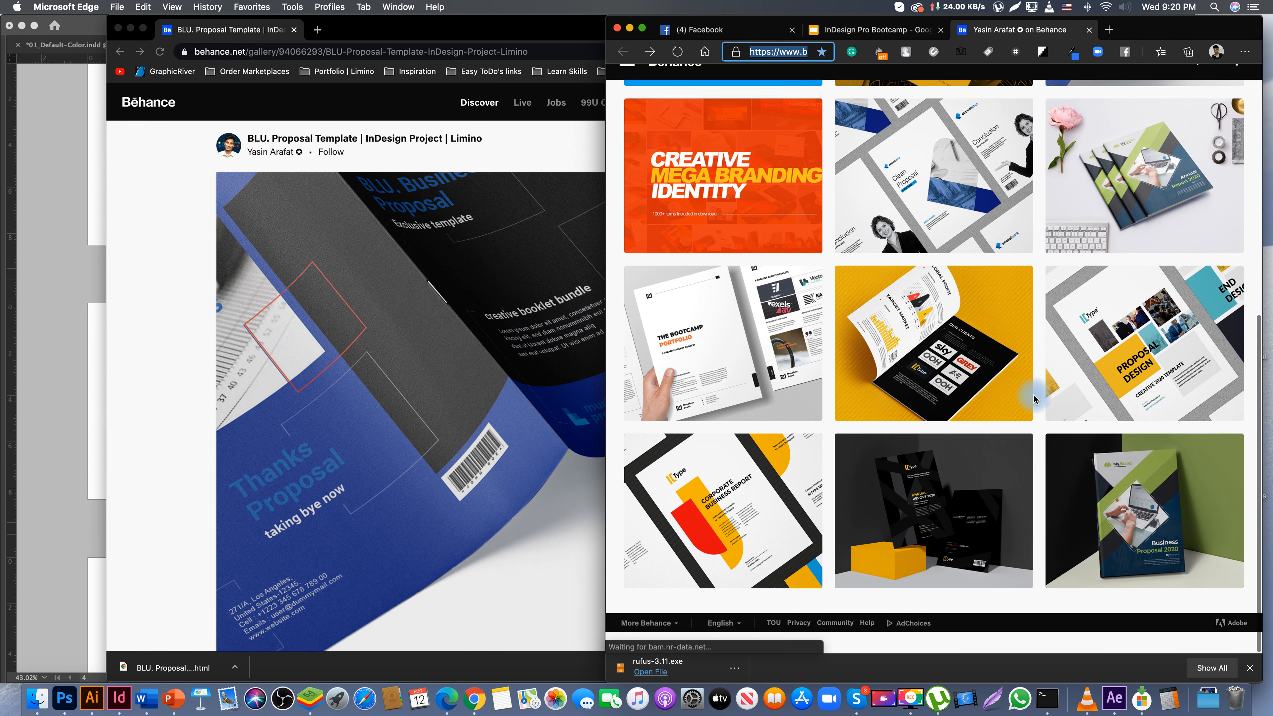
pyautogui.click(884, 351)
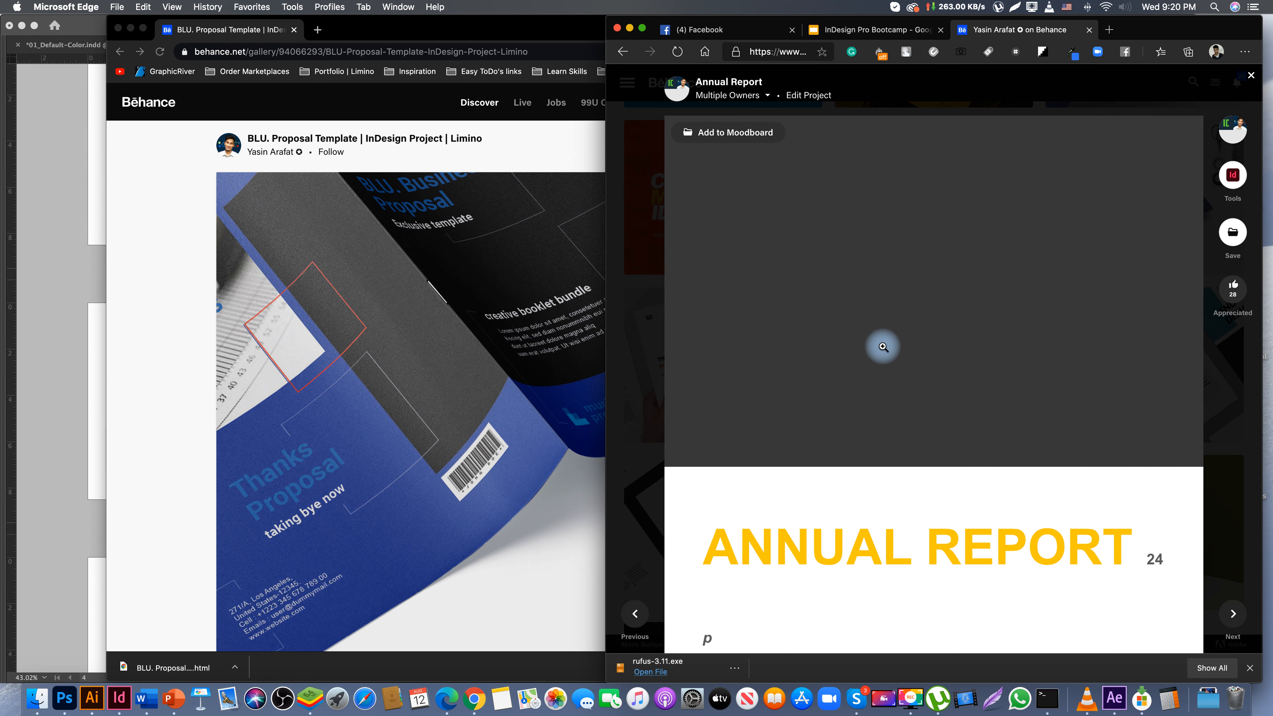
pyautogui.scroll(-10, 883, 346)
pyautogui.scroll(-4, 883, 346)
pyautogui.click(883, 346)
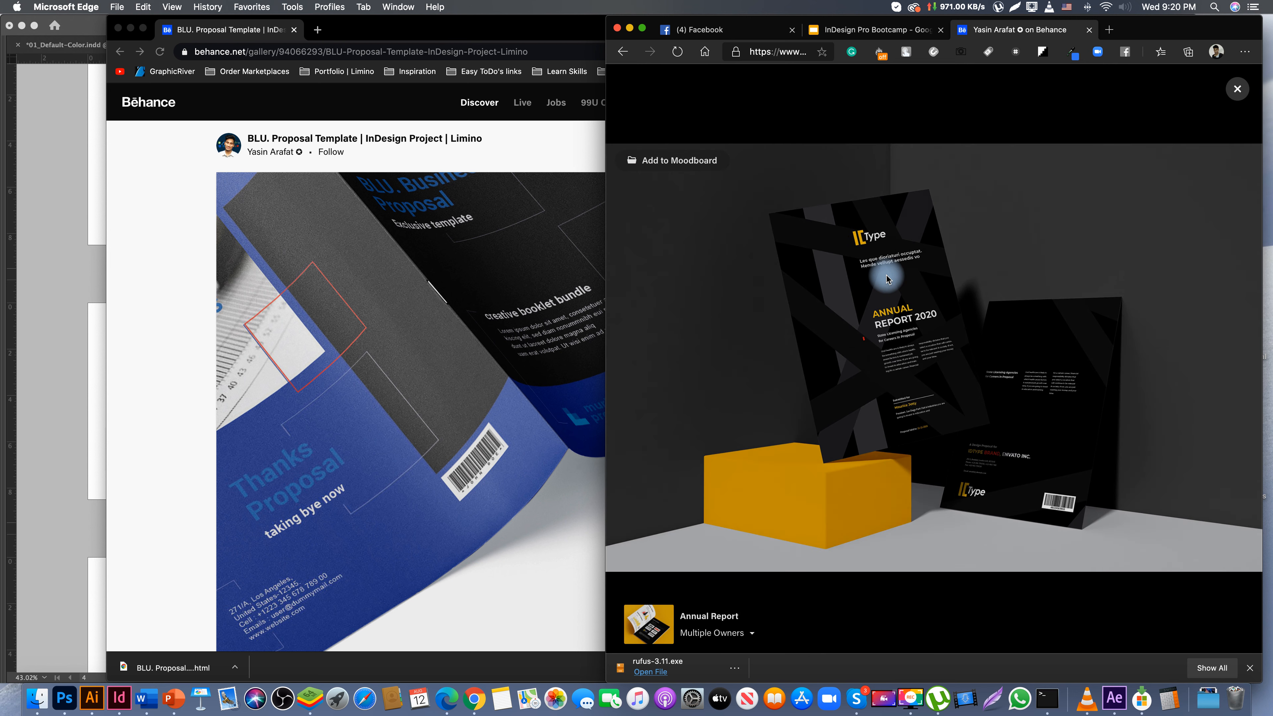
pyautogui.rightClick(887, 277)
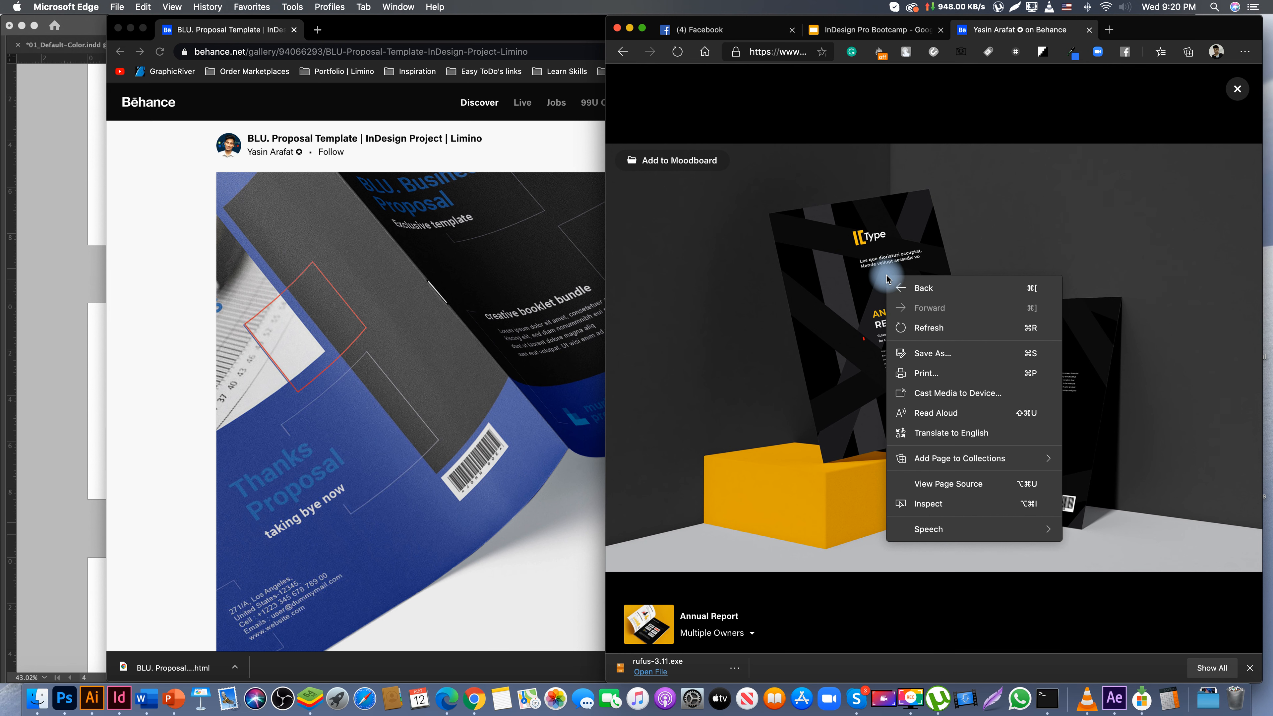
pyautogui.click(922, 356)
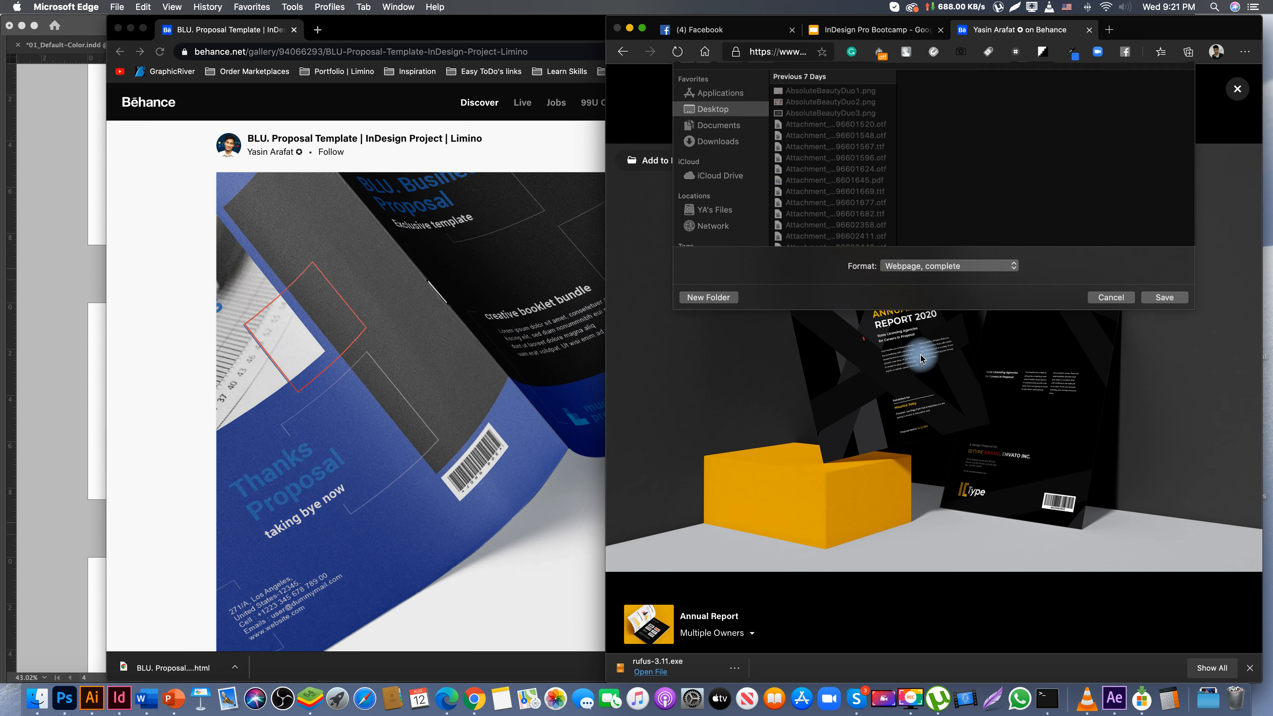
pyautogui.click(1103, 364)
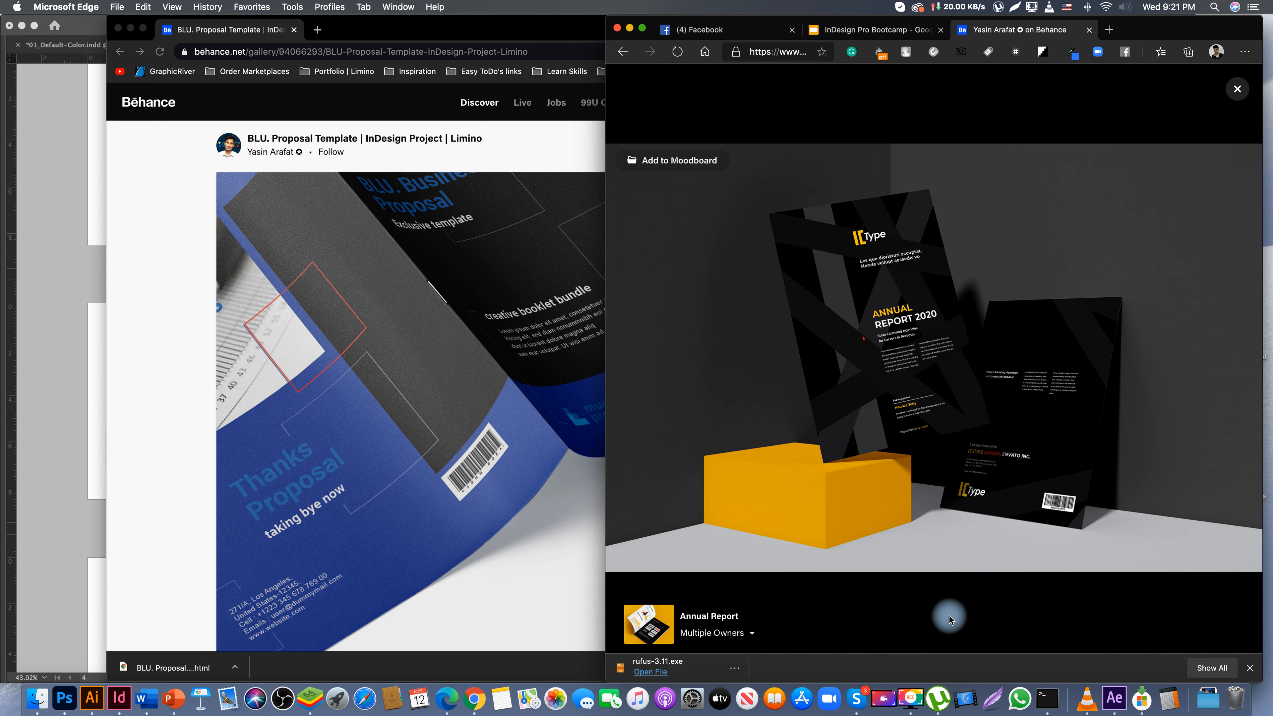
# - Copy a screen capture of the two-cover Annual Report image, about 2059 x 1227 px, and paste it into page 4's large grey frame in InDesign
pyautogui.press('super+shift+4')
pyautogui.moveTo(611, 178); pyautogui.dragTo(1255, 563)
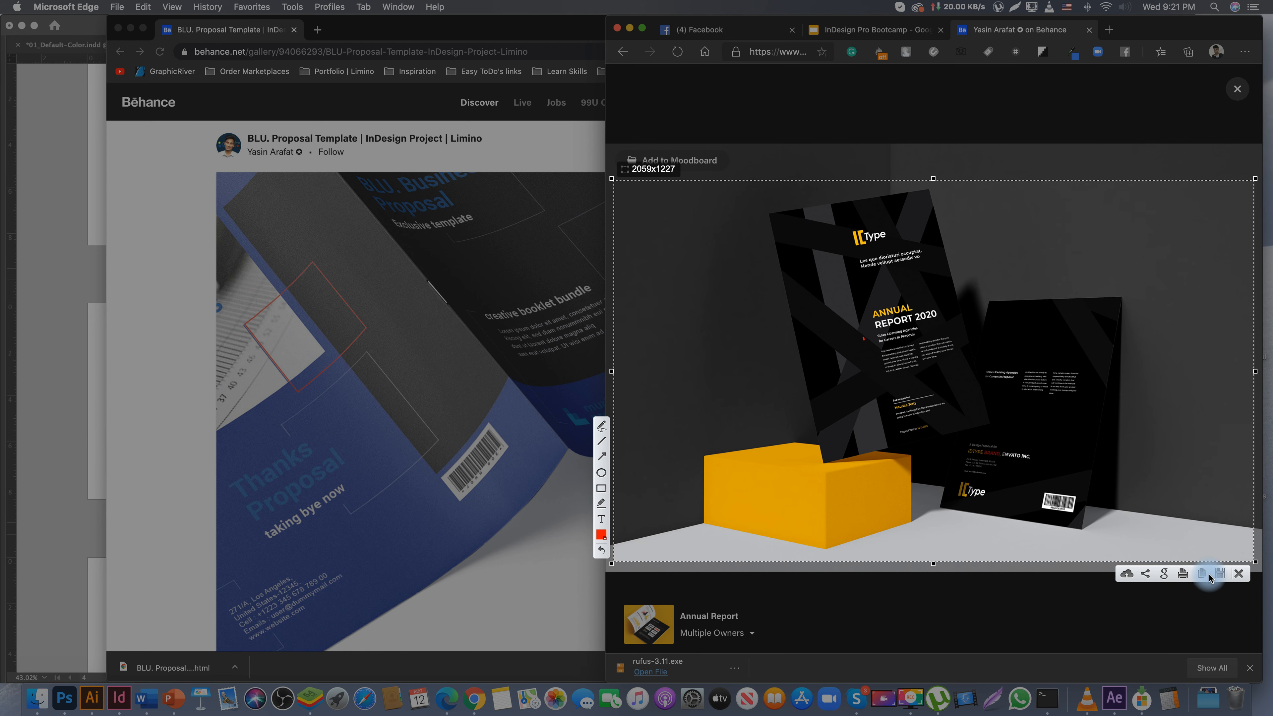
pyautogui.click(1204, 578)
pyautogui.click(251, 353)
pyautogui.click(48, 372)
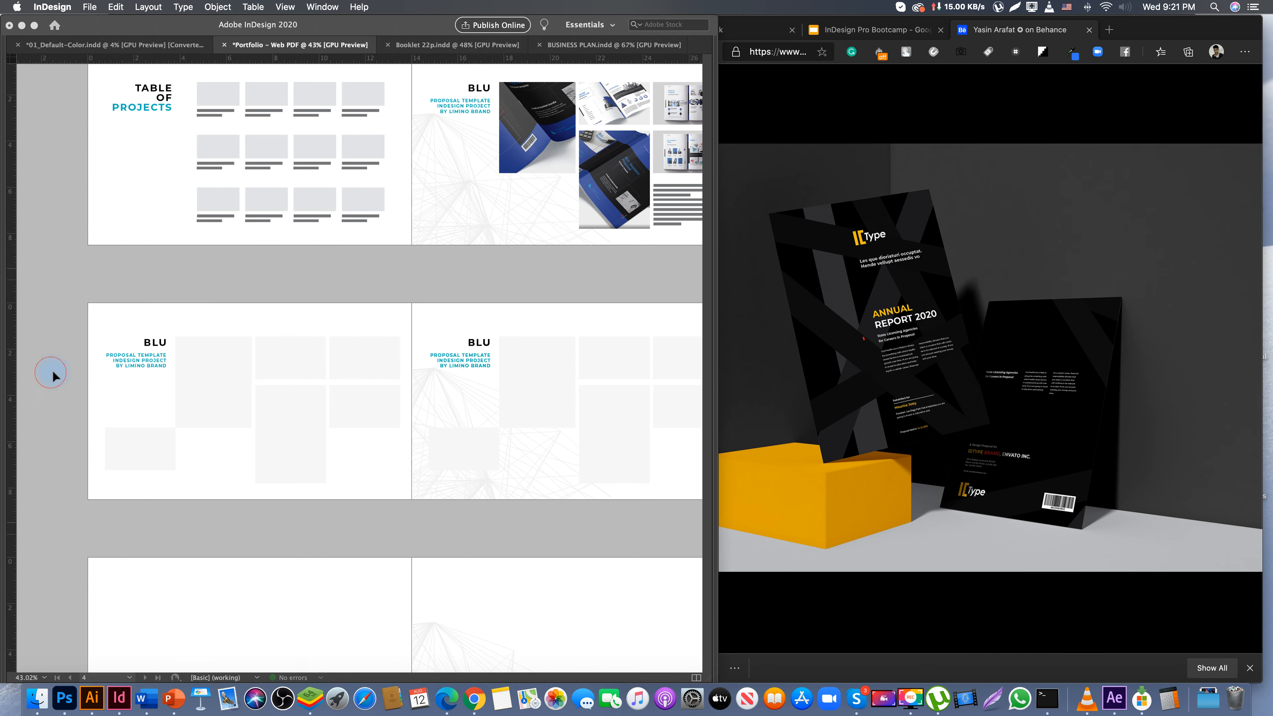
pyautogui.click(205, 374)
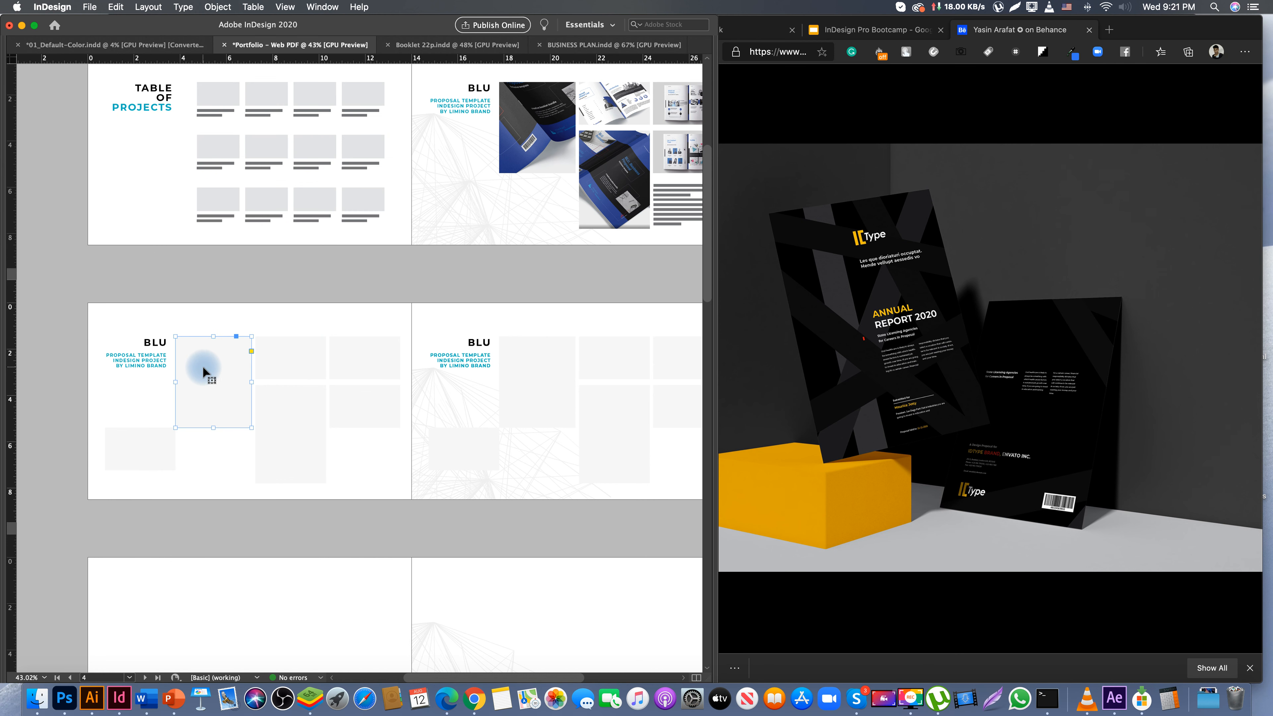
pyautogui.rightClick(217, 354)
pyautogui.click(233, 351)
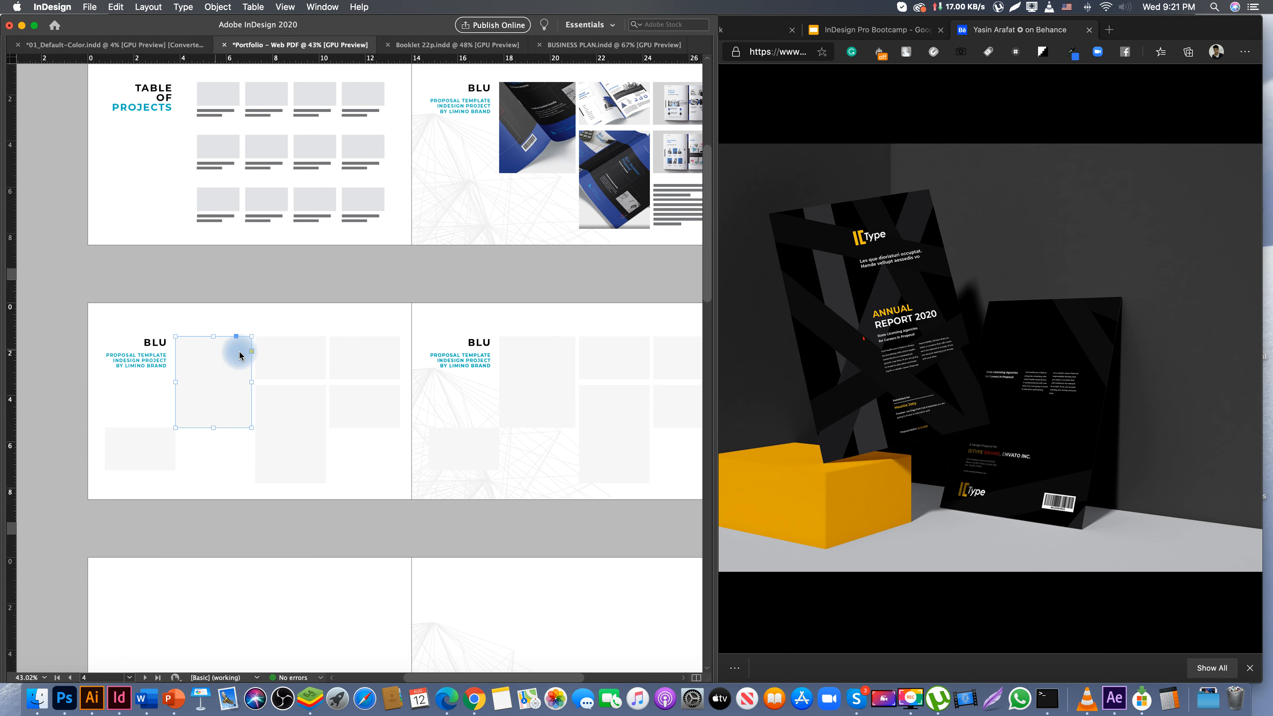
# - Capture Edge's Annual Report image with the yellow wall, about 2041 x 1277 px, and paste it into page 4's upper middle frame in InDesign
pyautogui.click(866, 407)
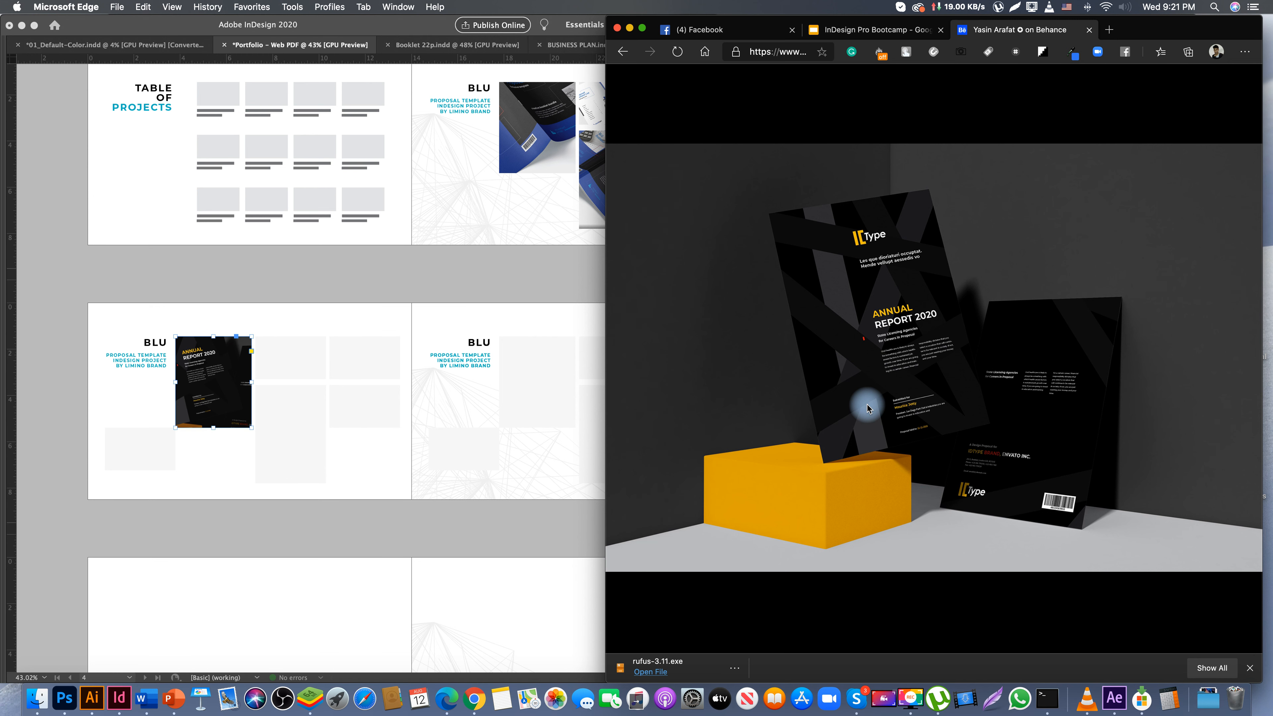
pyautogui.rightClick(915, 295)
pyautogui.click(844, 321)
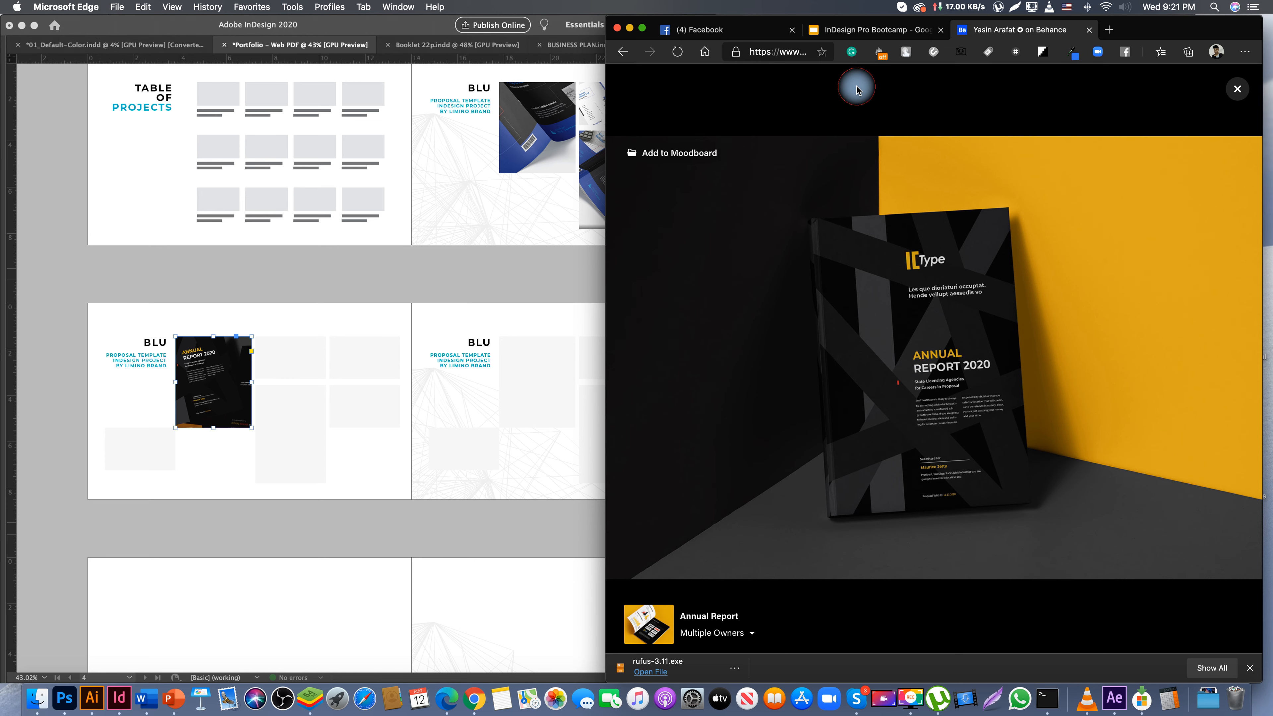
pyautogui.press('super+shift+9')
pyautogui.moveTo(620, 173)
pyautogui.mouseDown()
pyautogui.moveTo(1230, 529)
pyautogui.moveTo(1258, 572)
pyautogui.mouseUp()
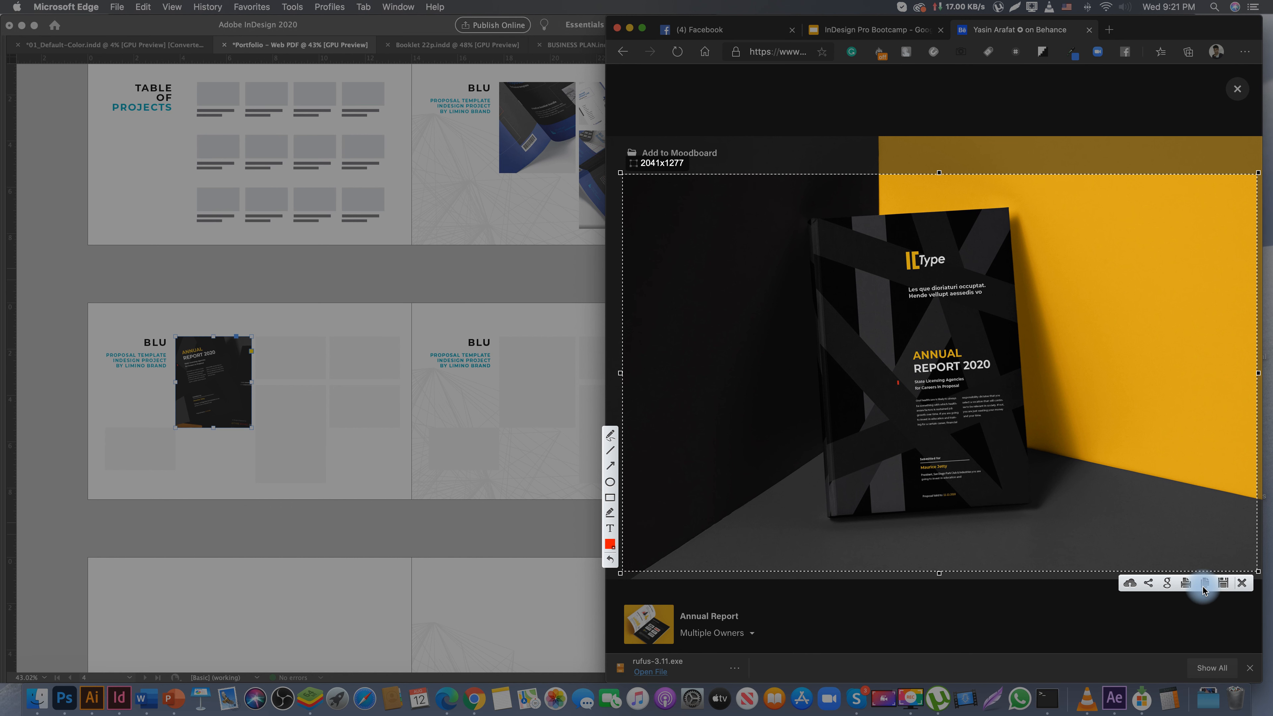
pyautogui.click(1206, 584)
pyautogui.click(288, 398)
pyautogui.click(294, 367)
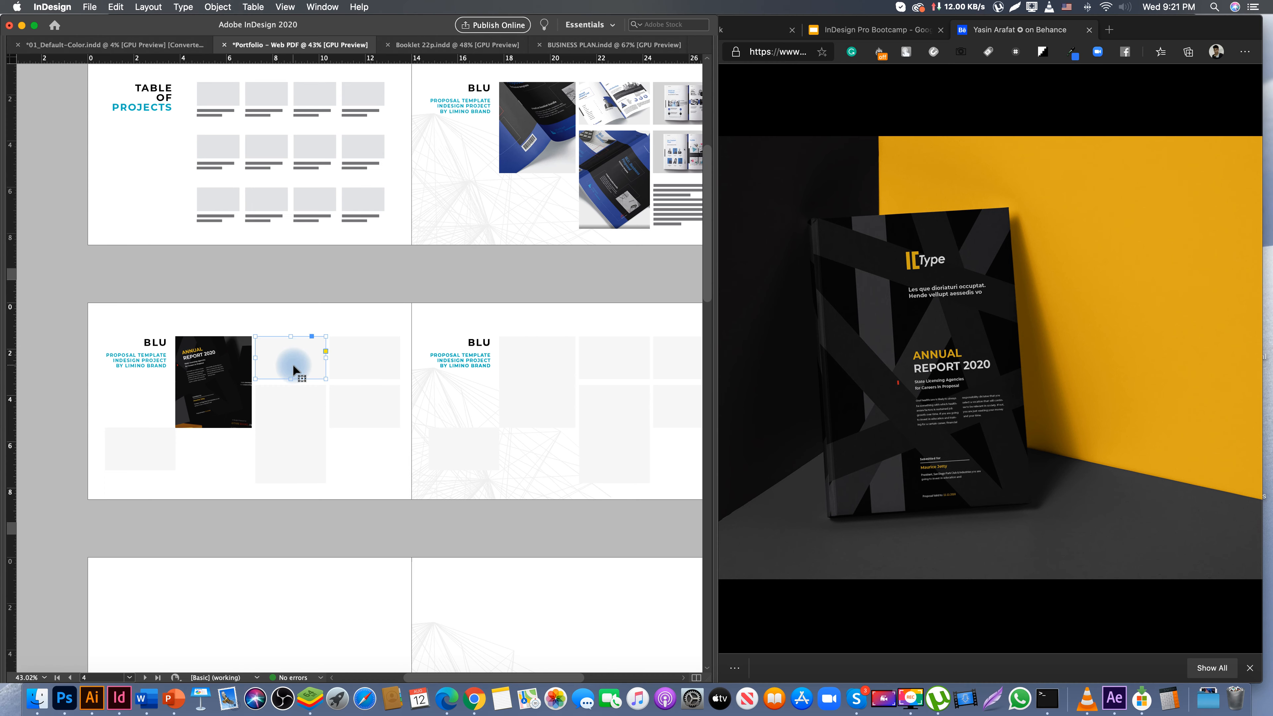
pyautogui.rightClick(296, 359)
pyautogui.click(342, 370)
# - In Edge, capture the Annual Report image of the open Introduction and Global Market spread, about 2039 x 1395 px
pyautogui.click(905, 380)
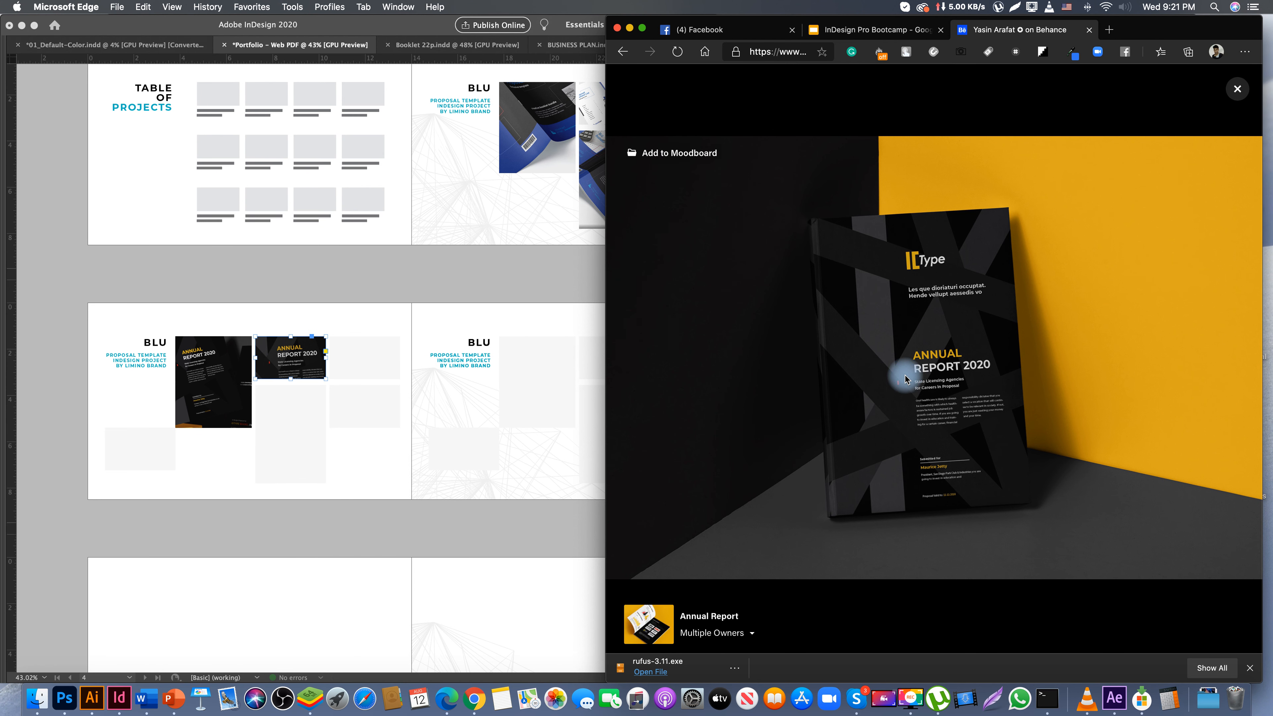
pyautogui.scroll(-10, 904, 380)
pyautogui.scroll(-5, 902, 360)
pyautogui.rightClick(902, 360)
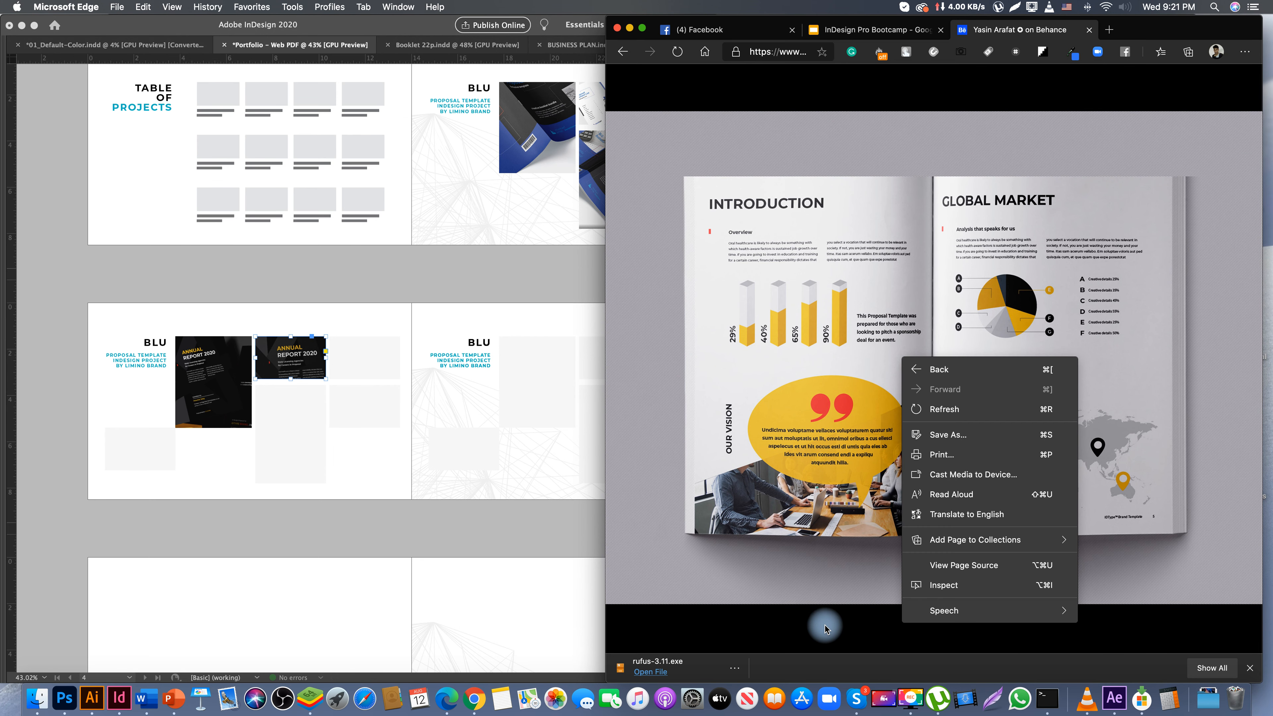
pyautogui.click(842, 620)
pyautogui.press('super+shift+9')
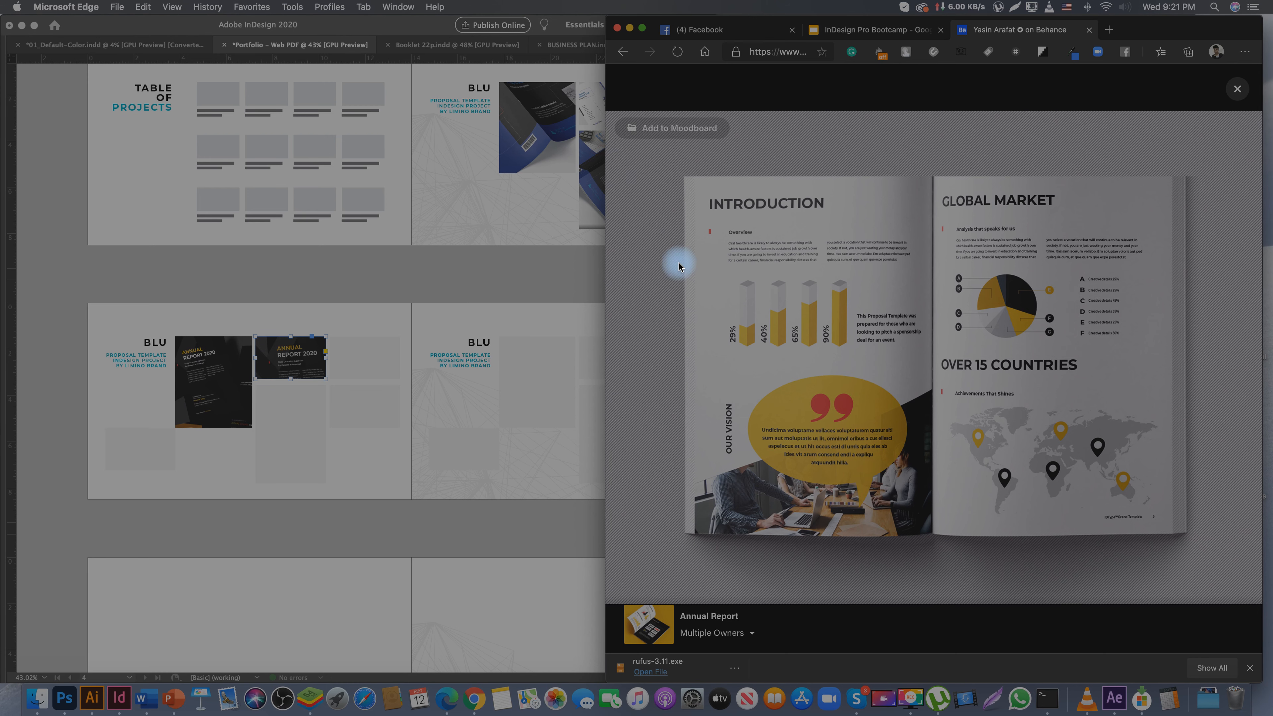
pyautogui.moveTo(610, 147)
pyautogui.mouseDown()
pyautogui.moveTo(1192, 520)
pyautogui.moveTo(1244, 600)
pyautogui.moveTo(1246, 583)
pyautogui.mouseUp()
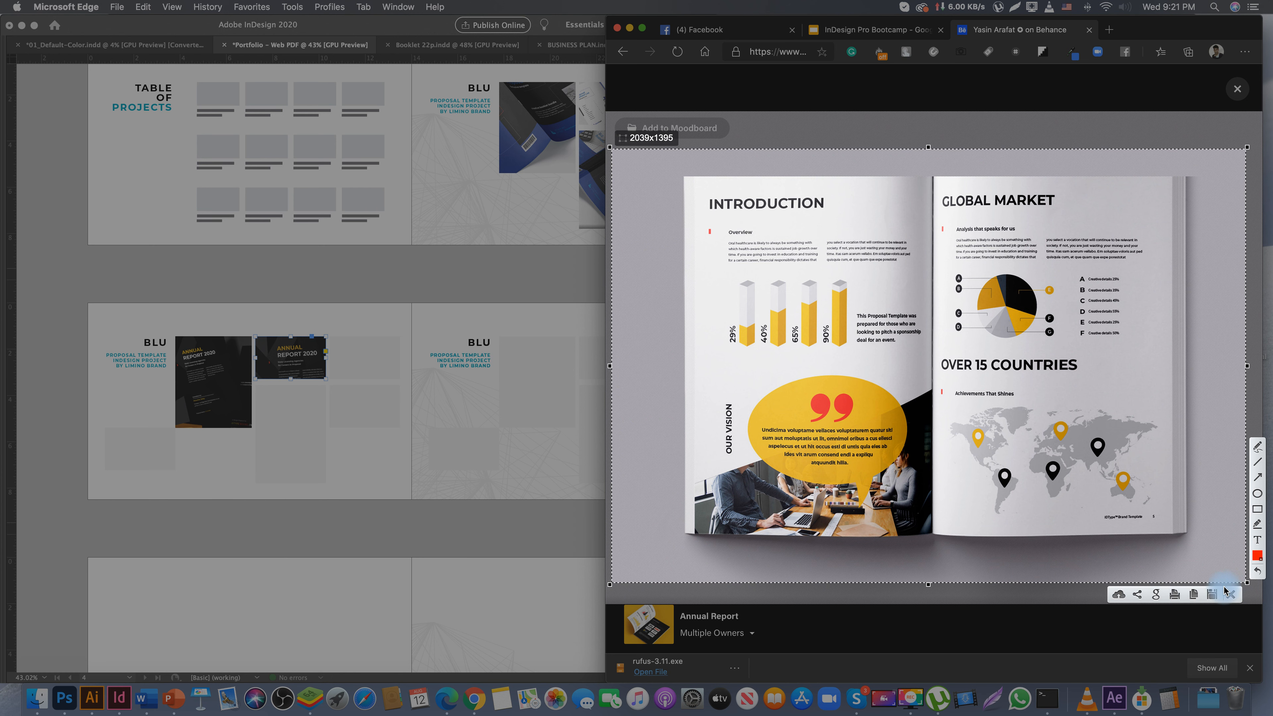
# - Paste the captured Introduction and Global Market spread into page 4's tall lower middle frame in InDesign
pyautogui.click(415, 474)
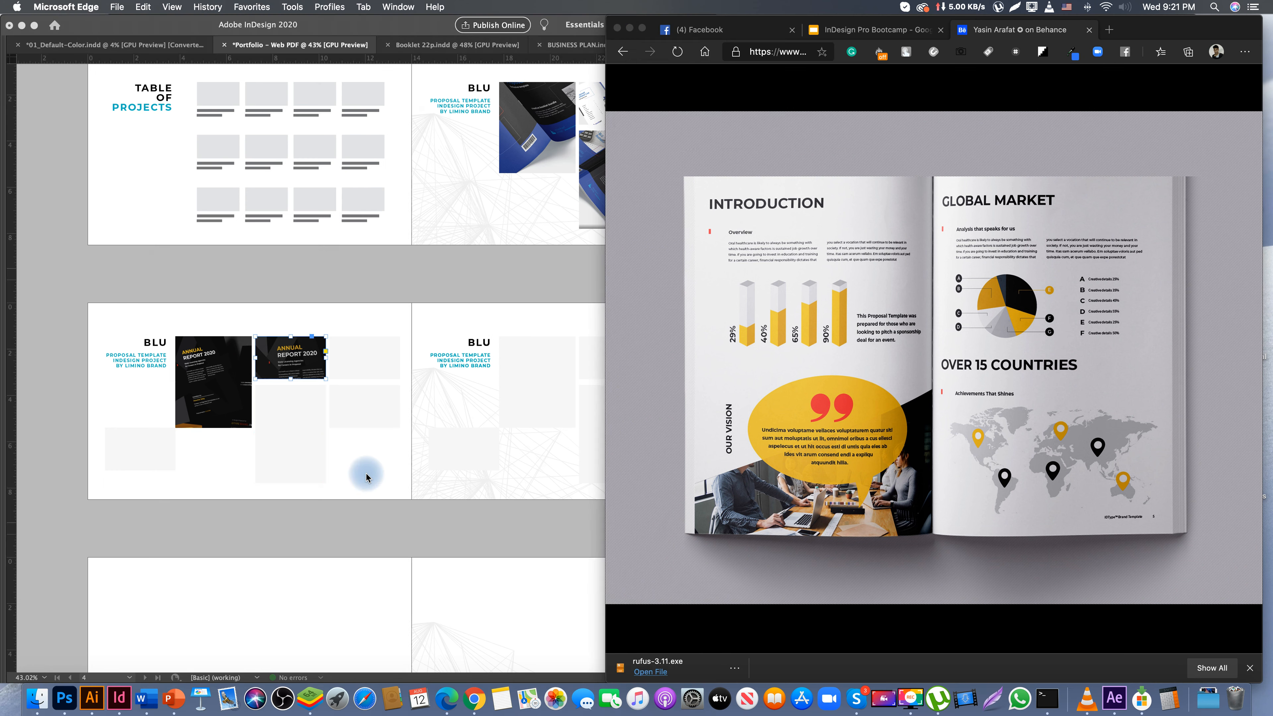
pyautogui.click(364, 475)
pyautogui.click(274, 406)
pyautogui.rightClick(281, 409)
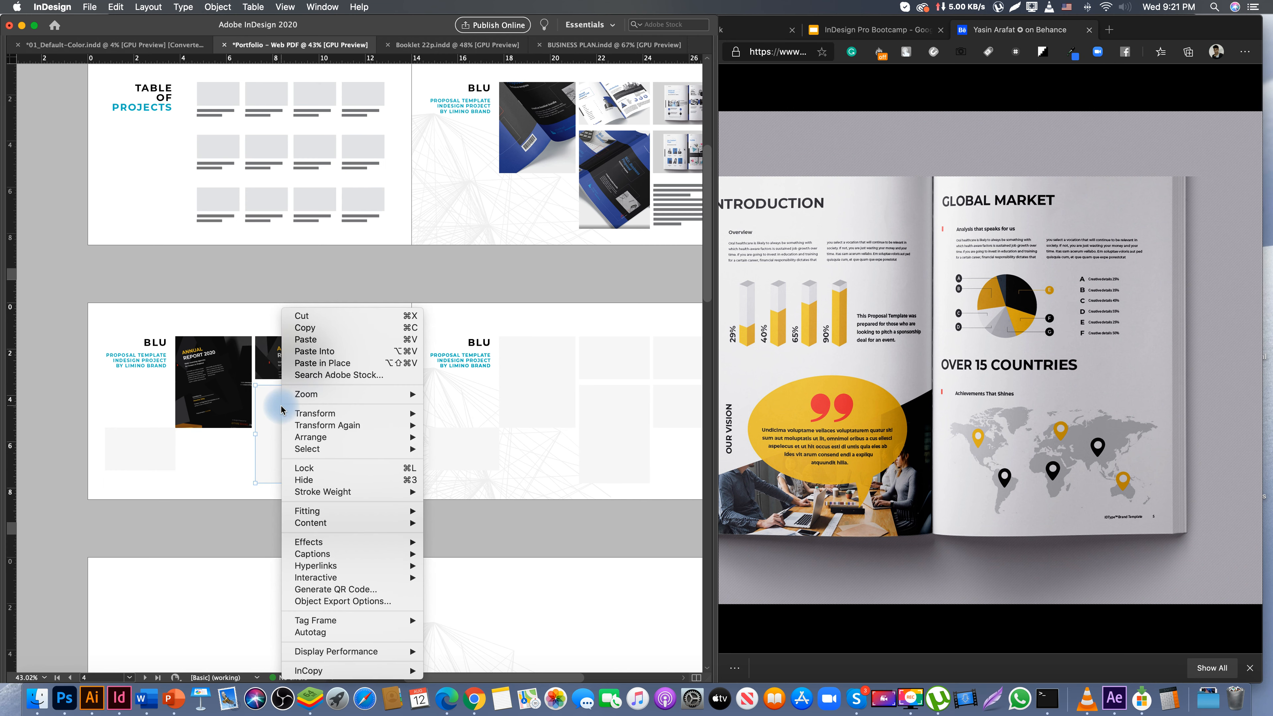
pyautogui.click(331, 350)
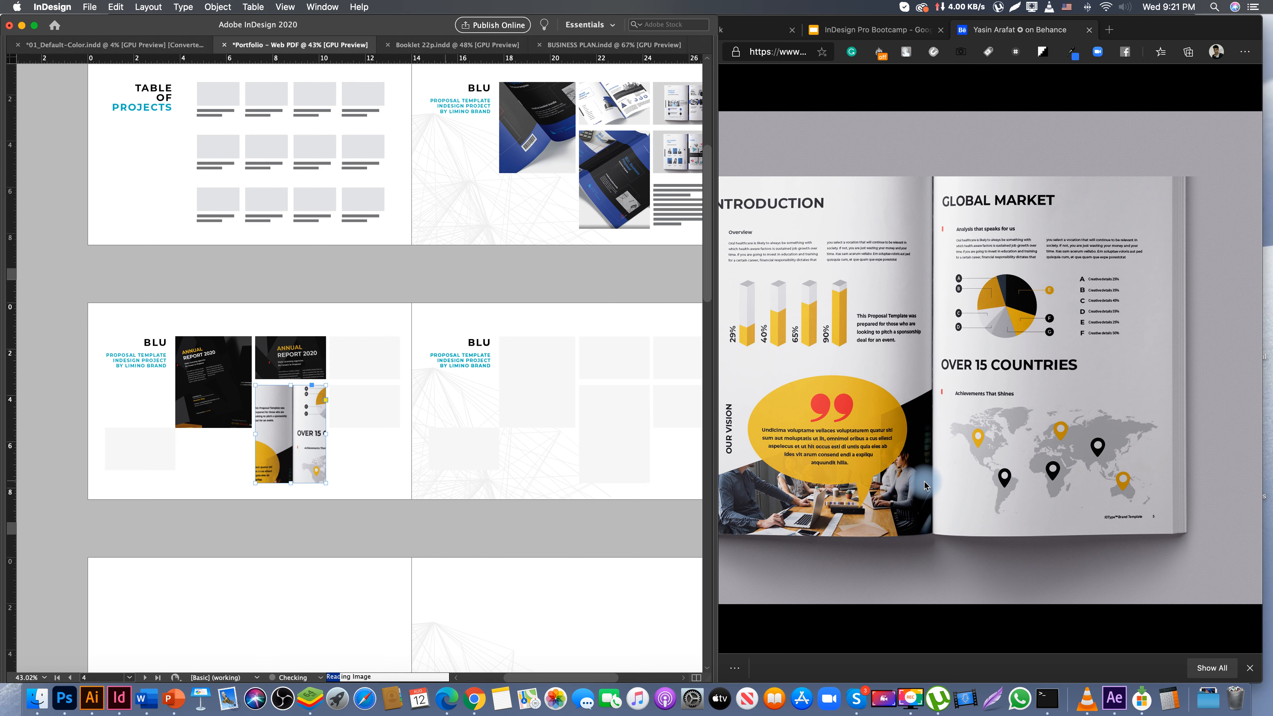
# - Capture Edge's yellow Annual Report image with the Our Clients page, about 2060 x 1403 px, and paste it into page 4's lower right frame in InDesign
pyautogui.click(925, 484)
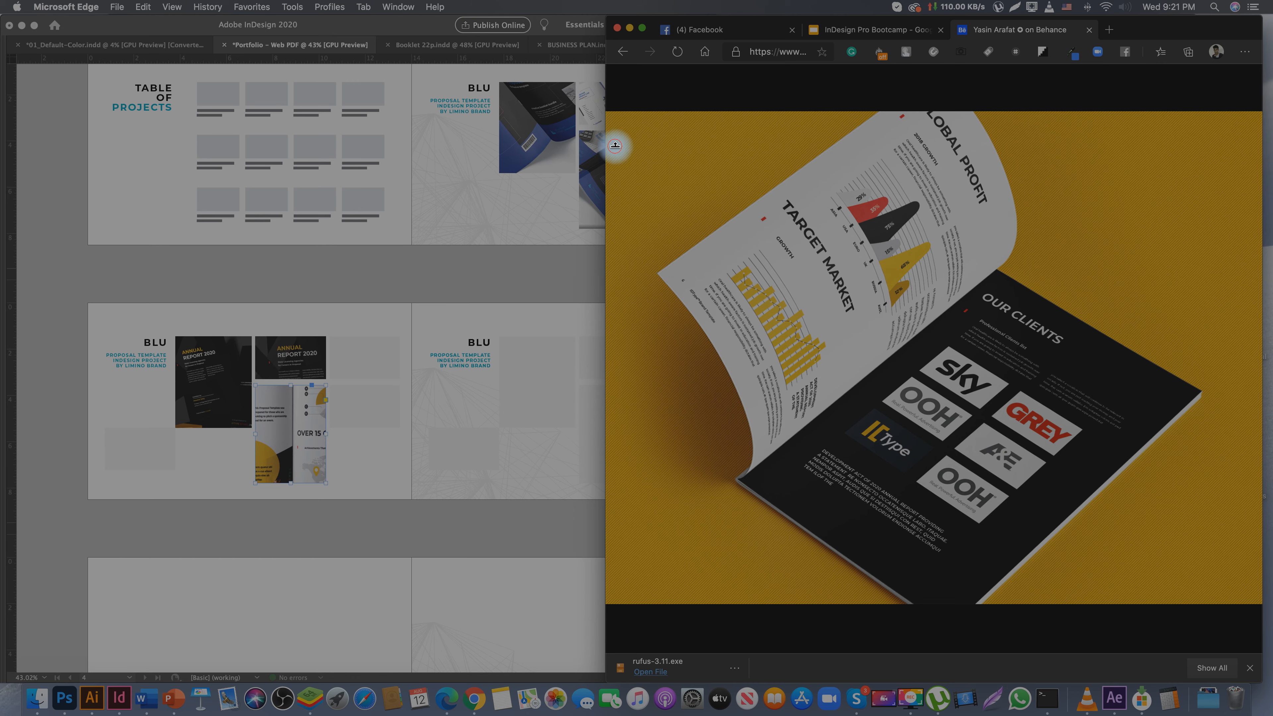
pyautogui.moveTo(615, 145); pyautogui.dragTo(1257, 583)
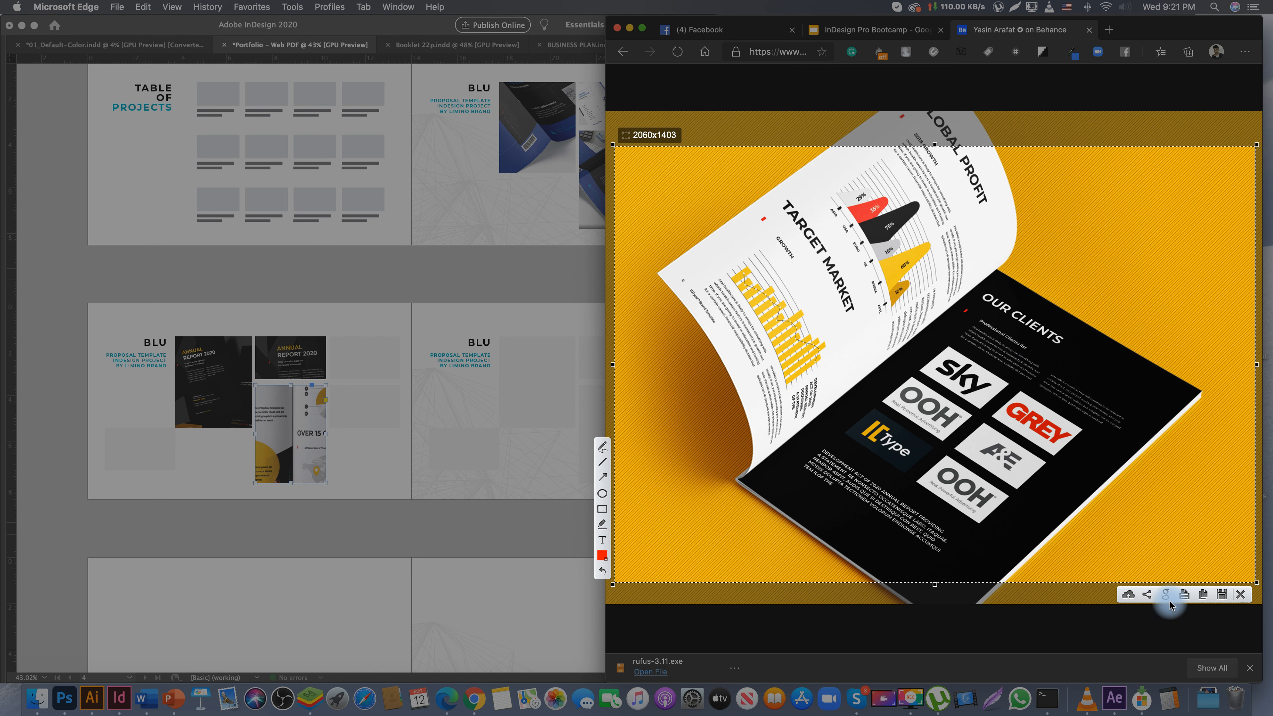
pyautogui.click(1206, 596)
pyautogui.click(371, 400)
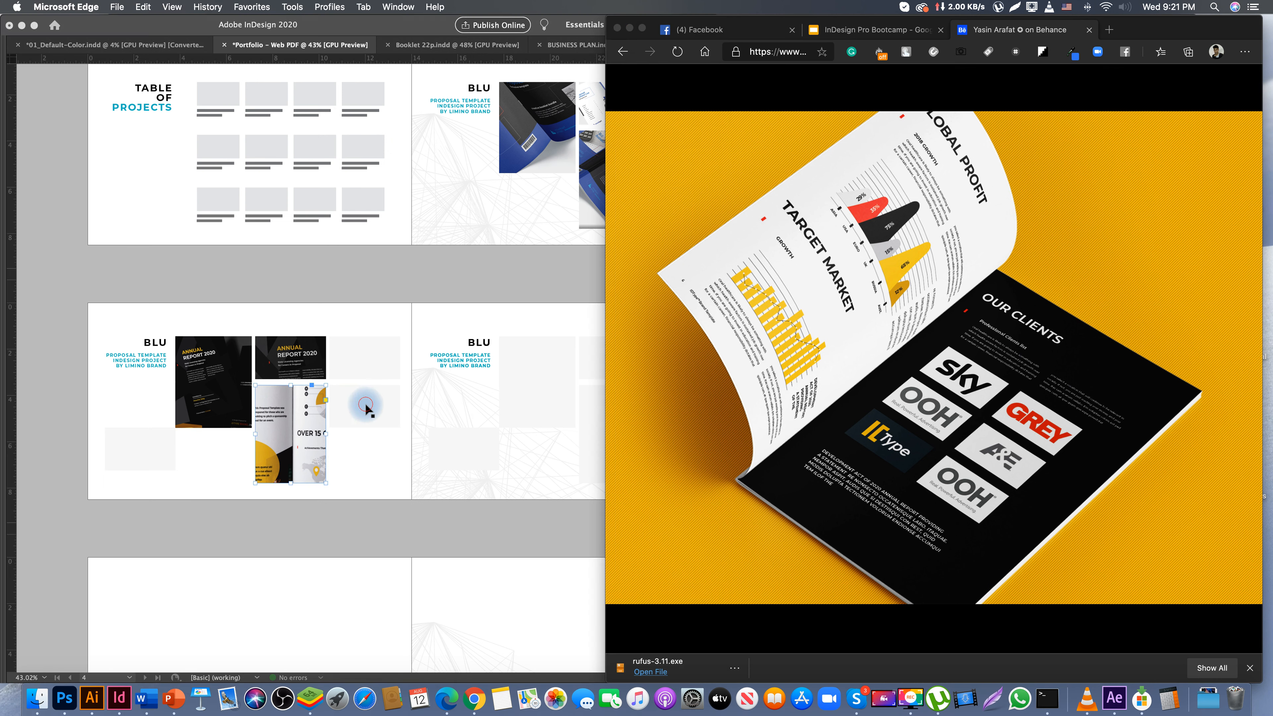
pyautogui.rightClick(371, 400)
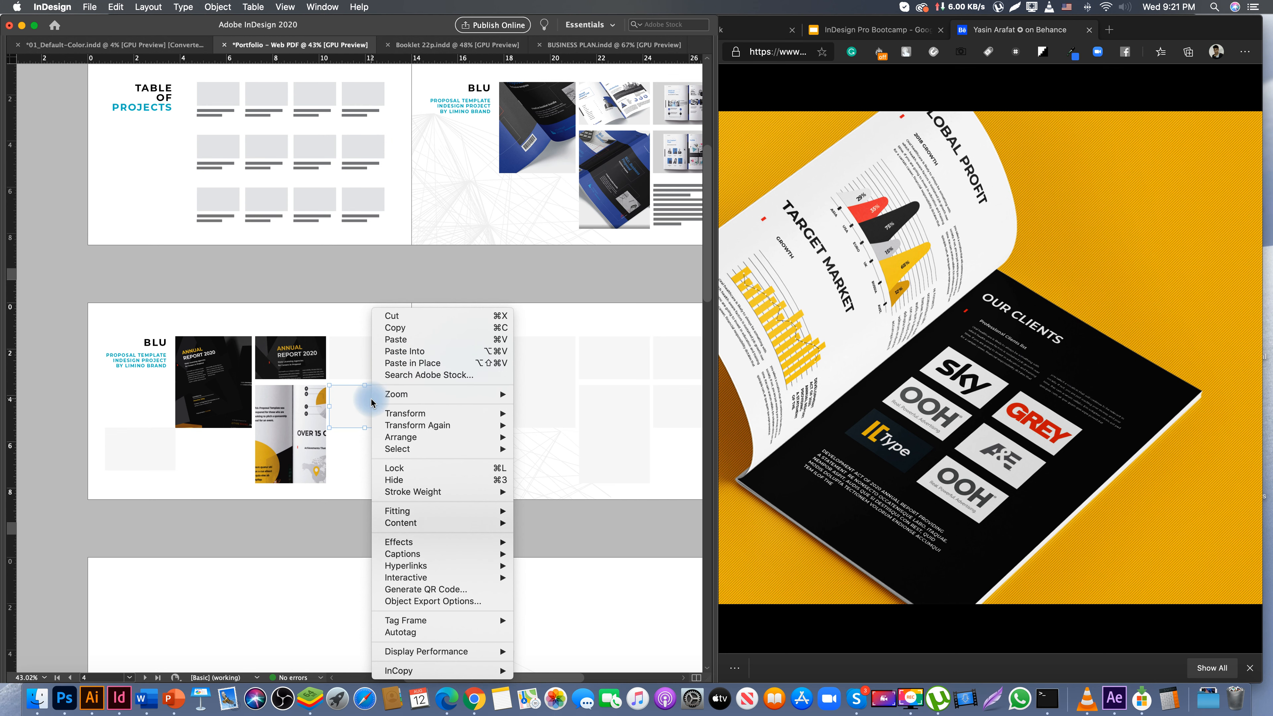
pyautogui.click(417, 352)
# - Capture Edge's Annual Report image with the Company Statement page, about 2069 x 1371 px, and paste it into page 4's upper right frame in InDesign
pyautogui.click(932, 454)
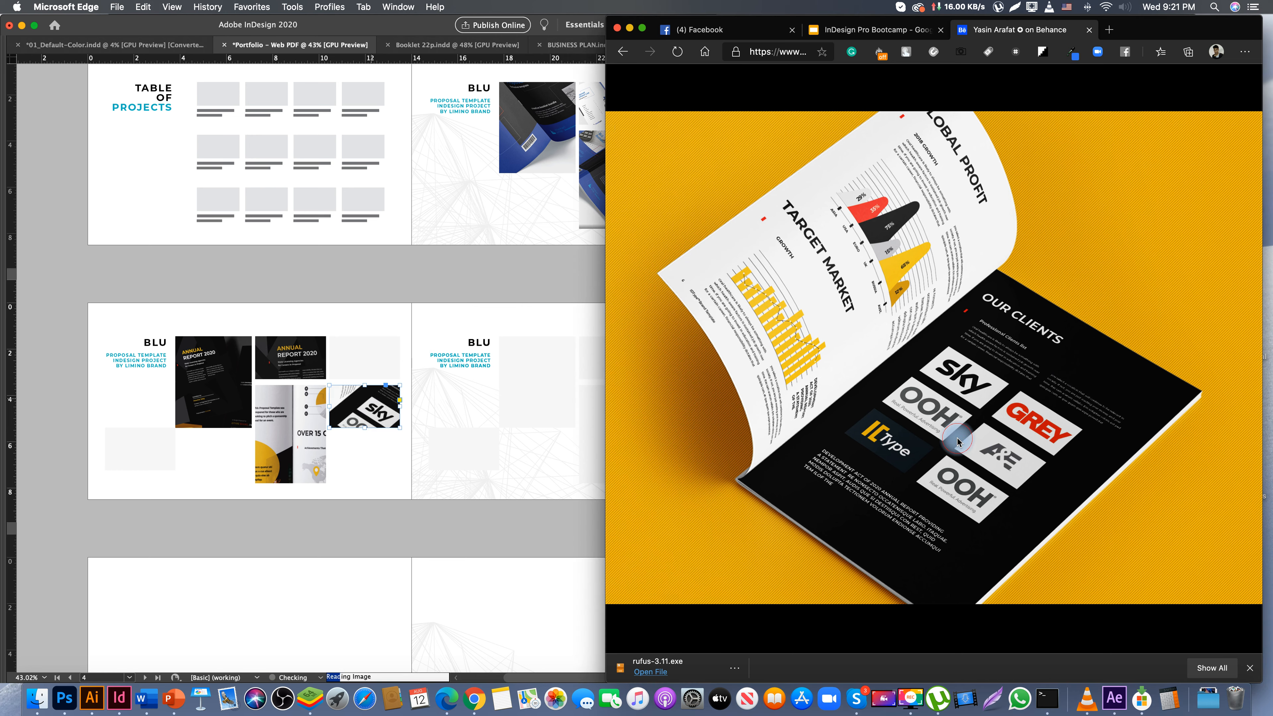
pyautogui.click(934, 454)
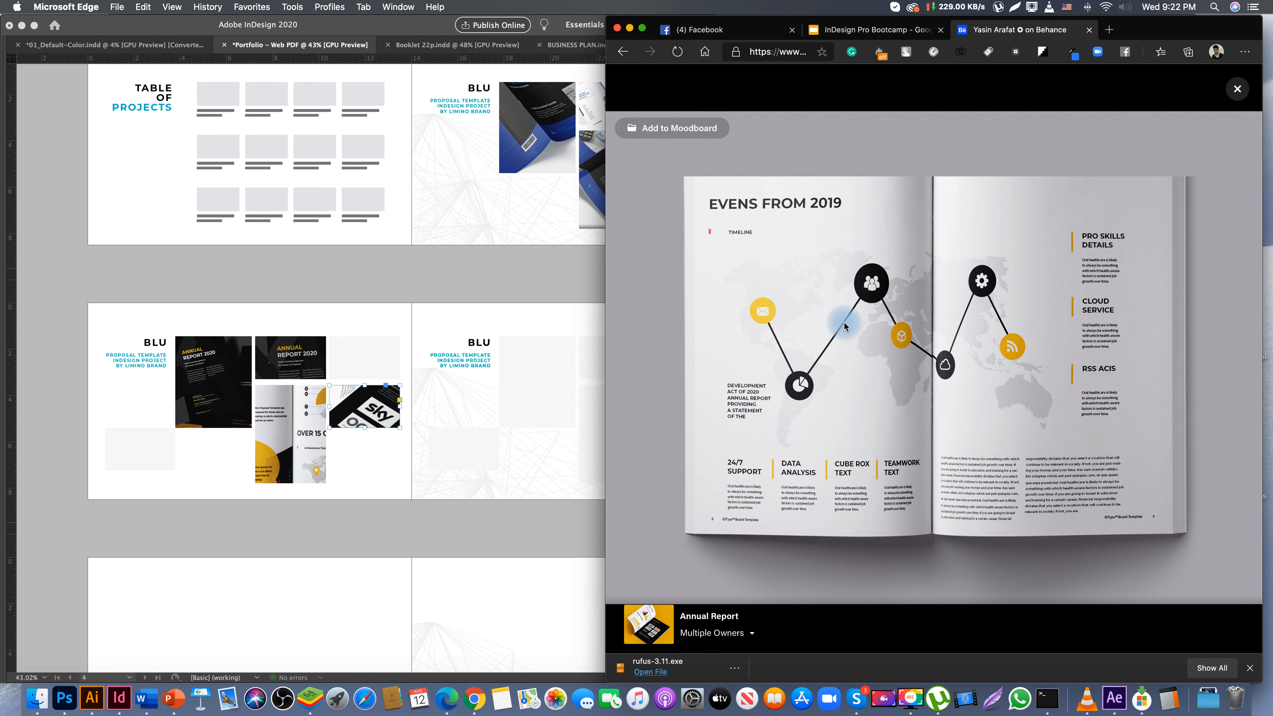
pyautogui.click(845, 326)
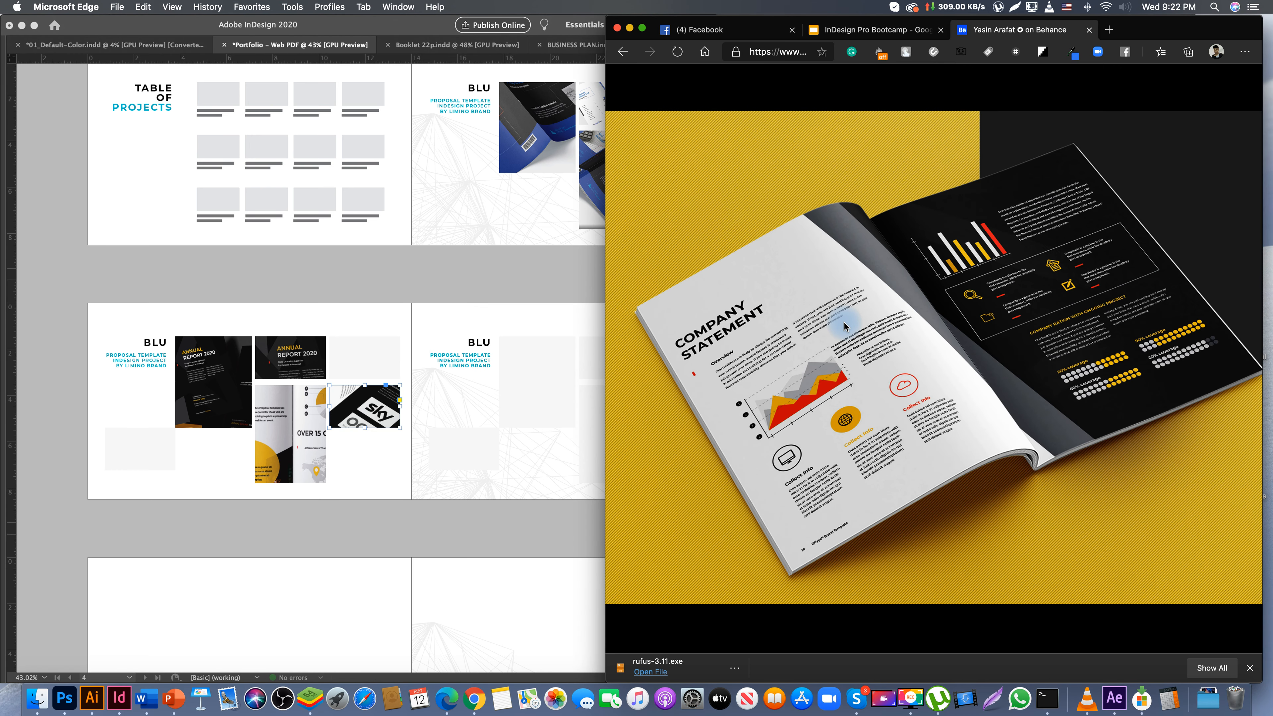
pyautogui.press('super+shift+9')
pyautogui.moveTo(610, 148); pyautogui.dragTo(1010, 423)
pyautogui.moveTo(1180, 516); pyautogui.dragTo(1257, 578)
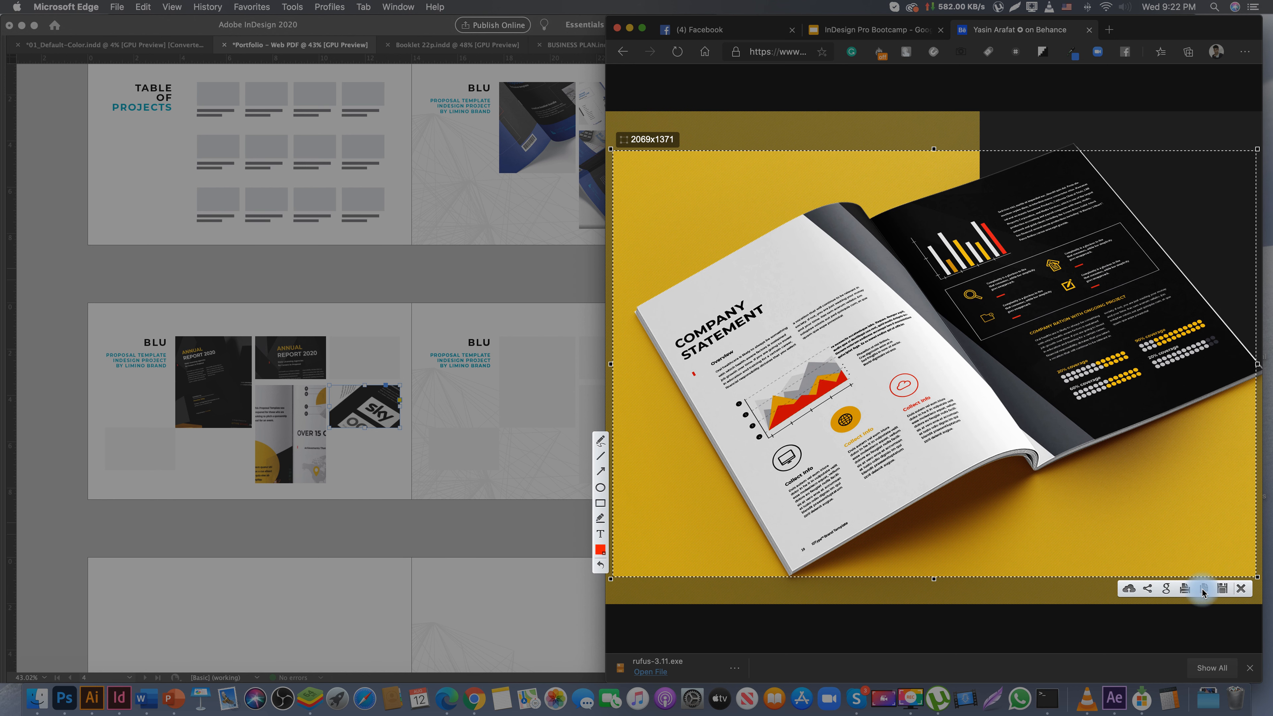
pyautogui.click(472, 507)
pyautogui.click(368, 345)
pyautogui.rightClick(369, 350)
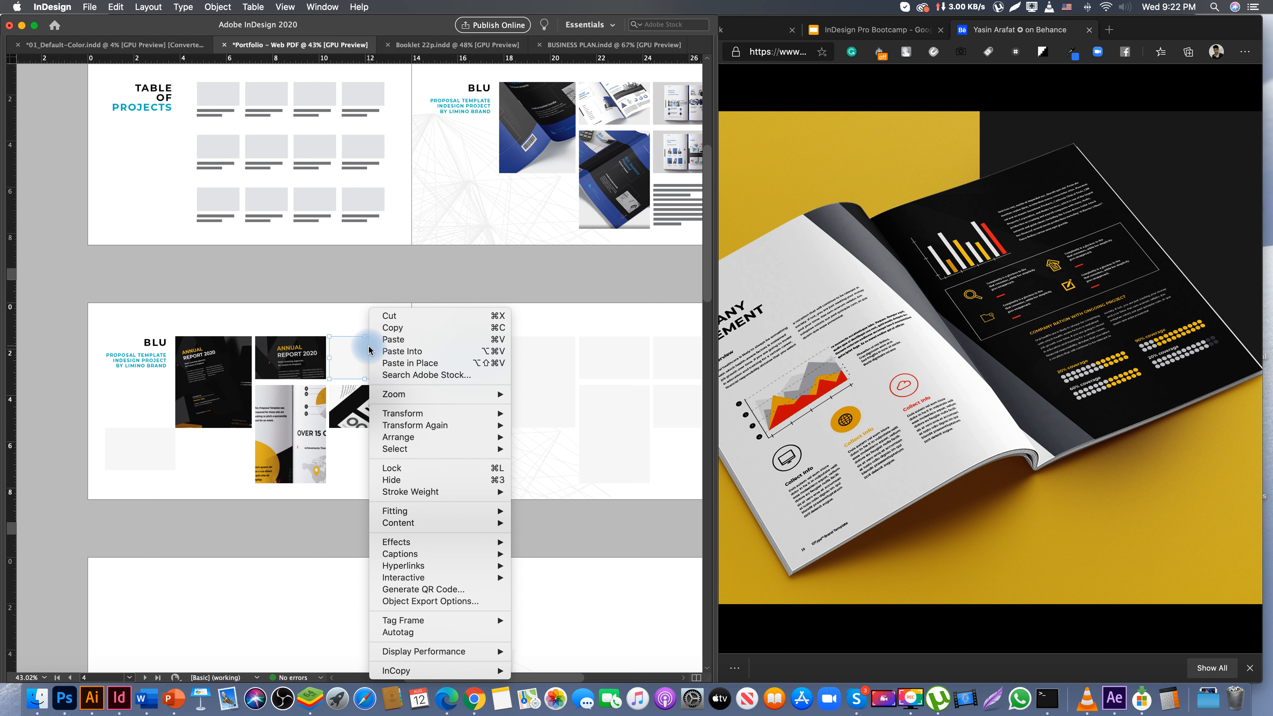
pyautogui.click(395, 351)
# - Apply Fill Frame Proportionally to page 4's five image frames and shift the lower middle image to show its Introduction page
pyautogui.moveTo(215, 316); pyautogui.dragTo(376, 471)
pyautogui.rightClick(359, 407)
pyautogui.moveTo(426, 523)
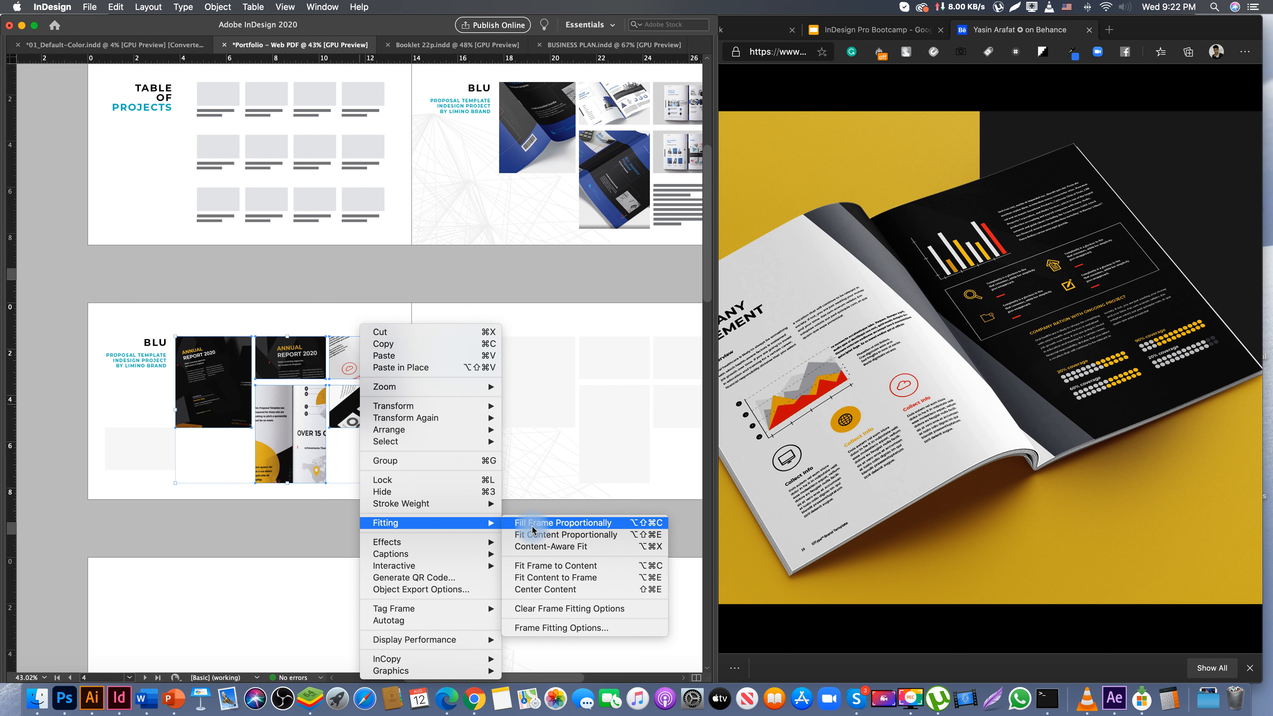
pyautogui.click(536, 526)
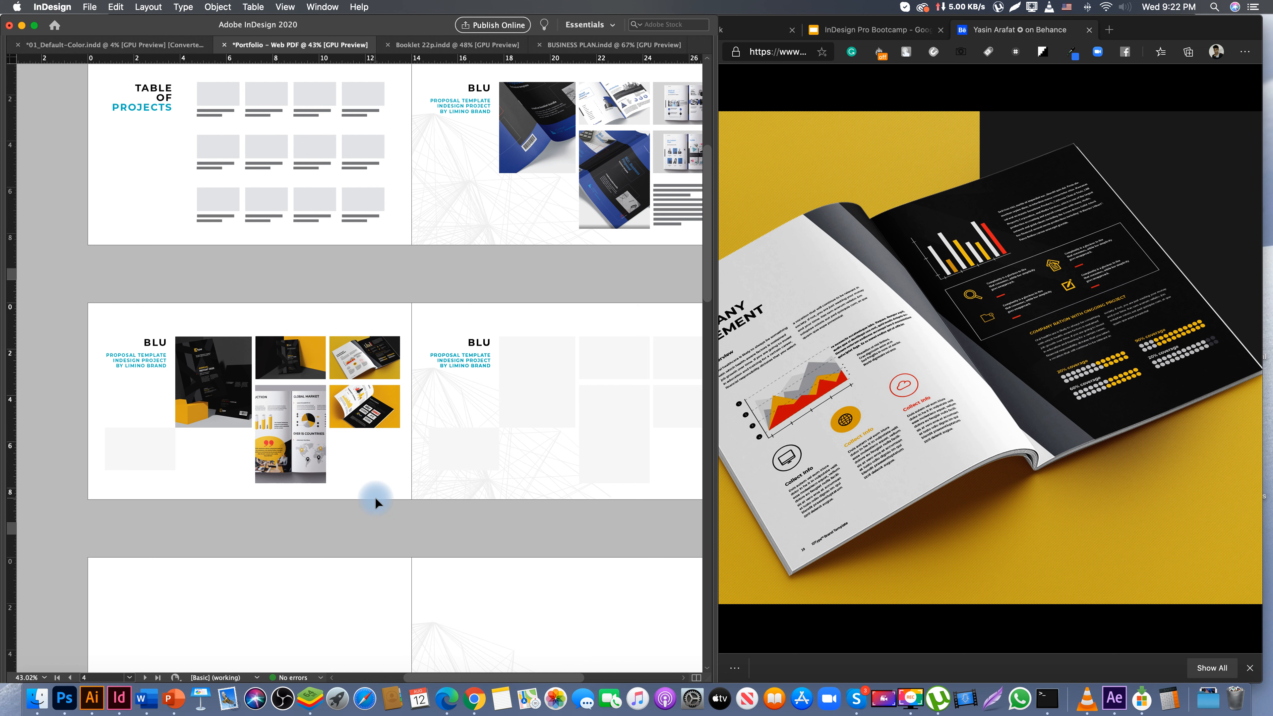
pyautogui.moveTo(317, 466); pyautogui.dragTo(303, 467)
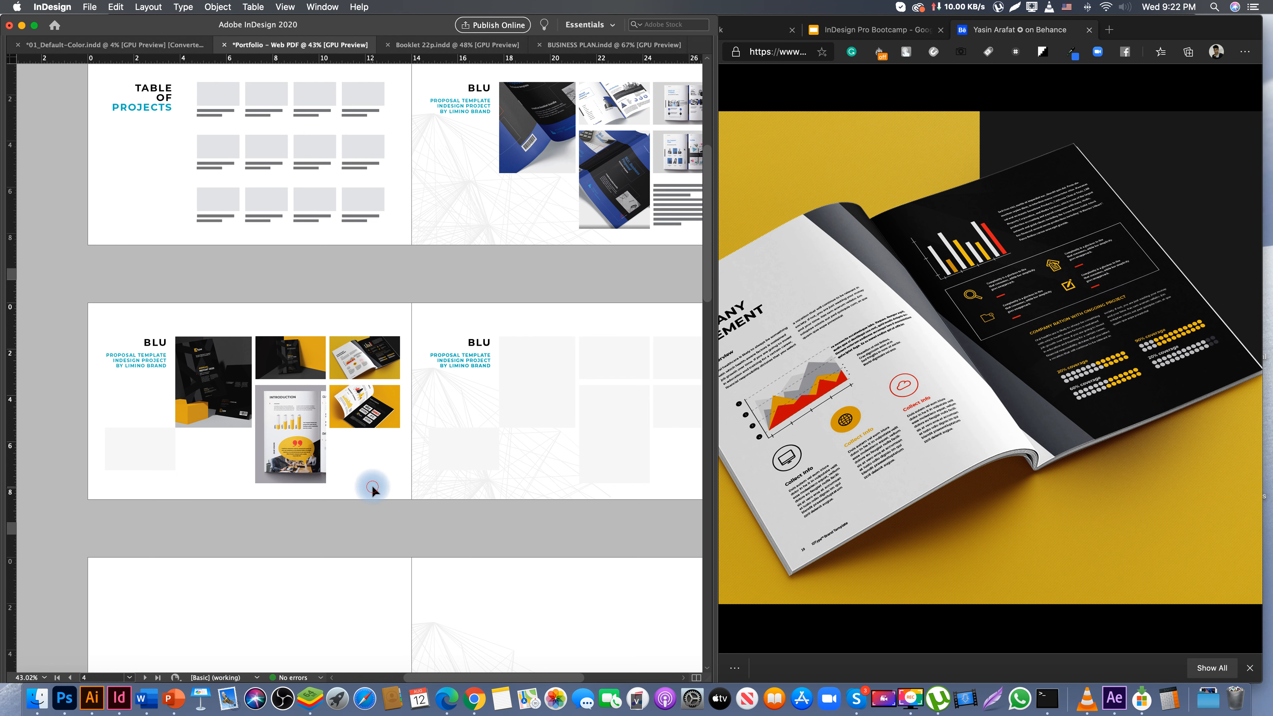
# - Copy the text block from the finished BLU page and place it in the same spot beneath the right-hand frames on pages 4 and 5
pyautogui.scroll(2, 368, 487)
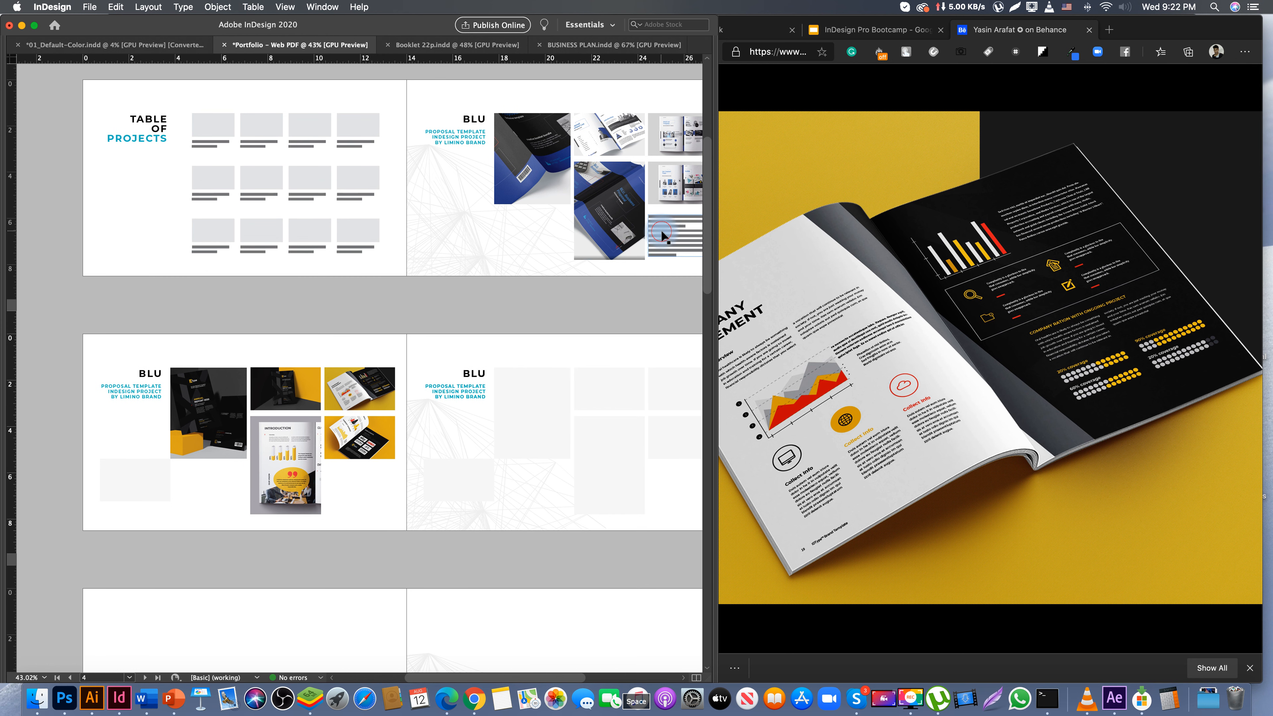
pyautogui.hscroll(4, 589, 316)
pyautogui.scroll(-1, 589, 316)
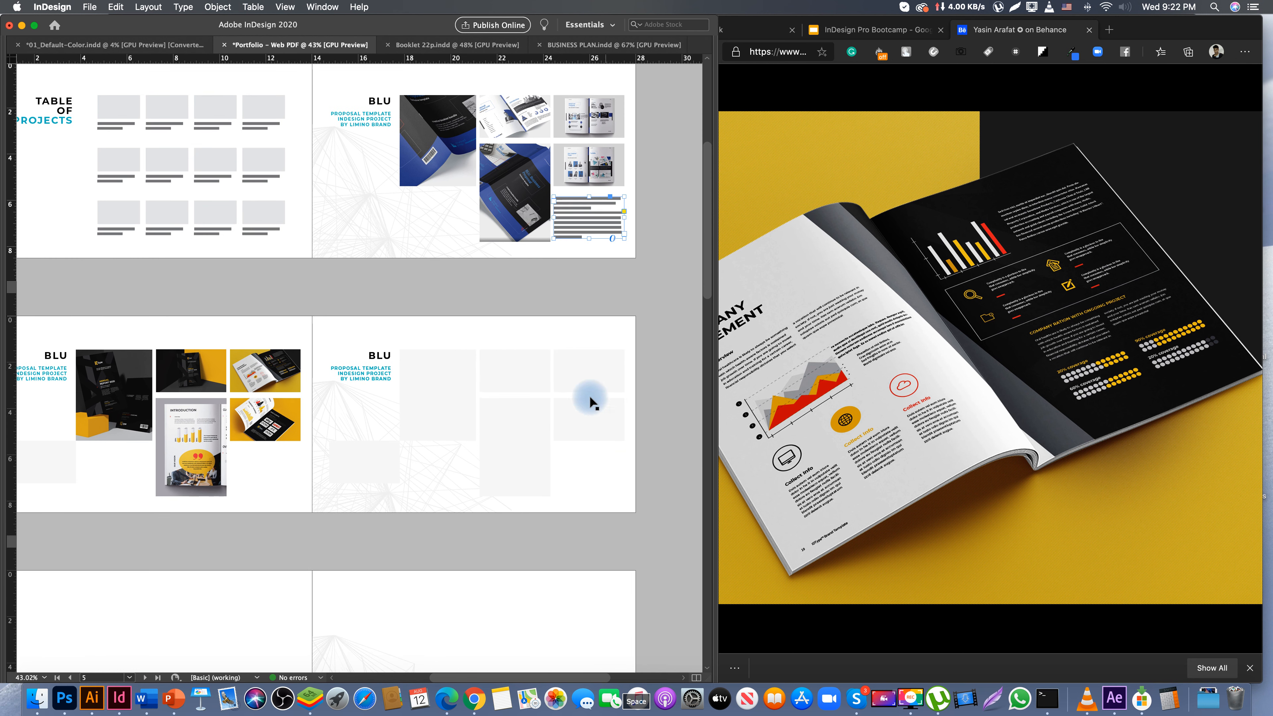
pyautogui.rightClick(589, 466)
pyautogui.click(602, 479)
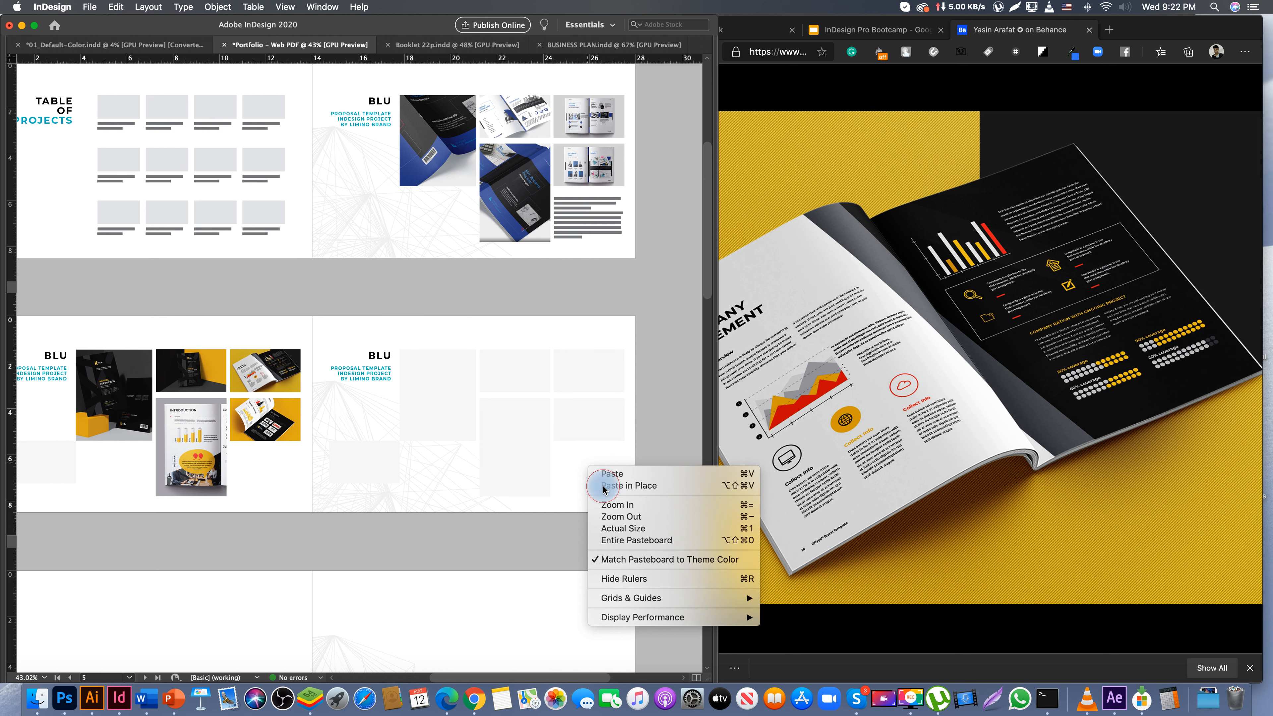
pyautogui.moveTo(301, 476); pyautogui.dragTo(286, 478)
pyautogui.moveTo(369, 430); pyautogui.dragTo(453, 427)
# - Check the project title in Edge, then retitle page 4 BLACK with the subtitle ANNUAL REPORT TEMPLATE INDESIGN PROJECT BY LIMINO BRAND in InDesign
pyautogui.click(963, 288)
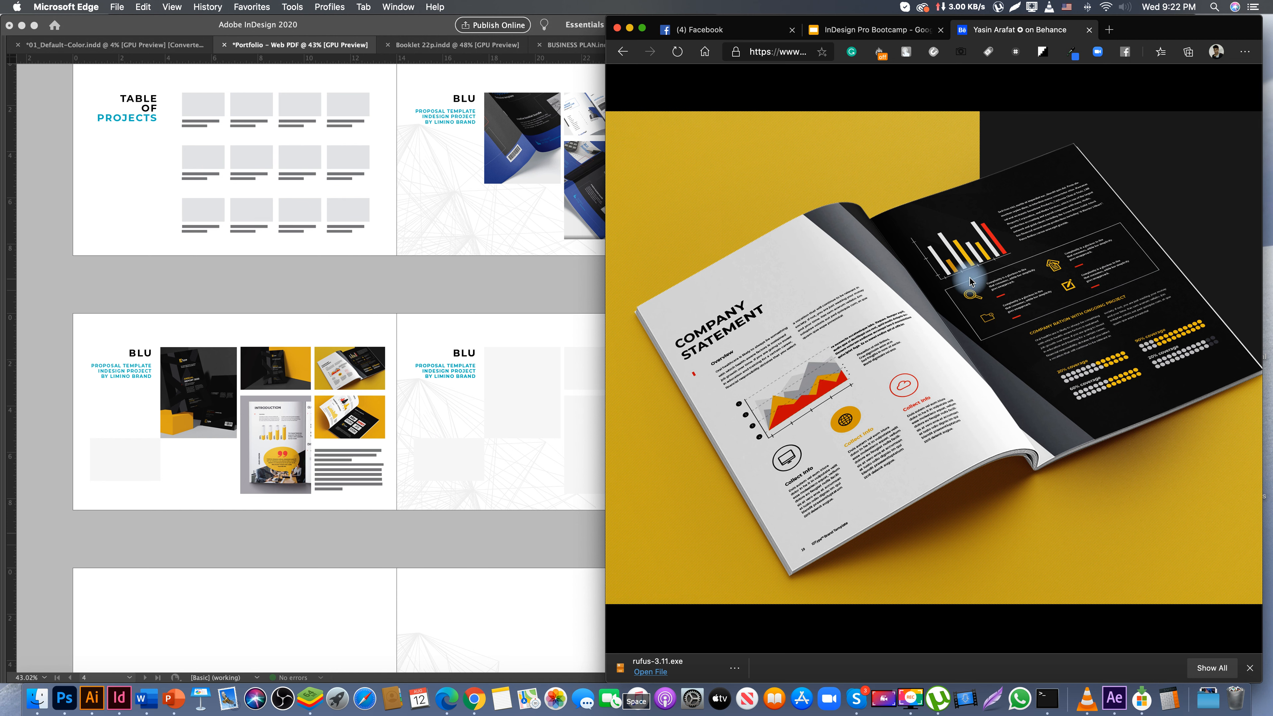
pyautogui.click(960, 177)
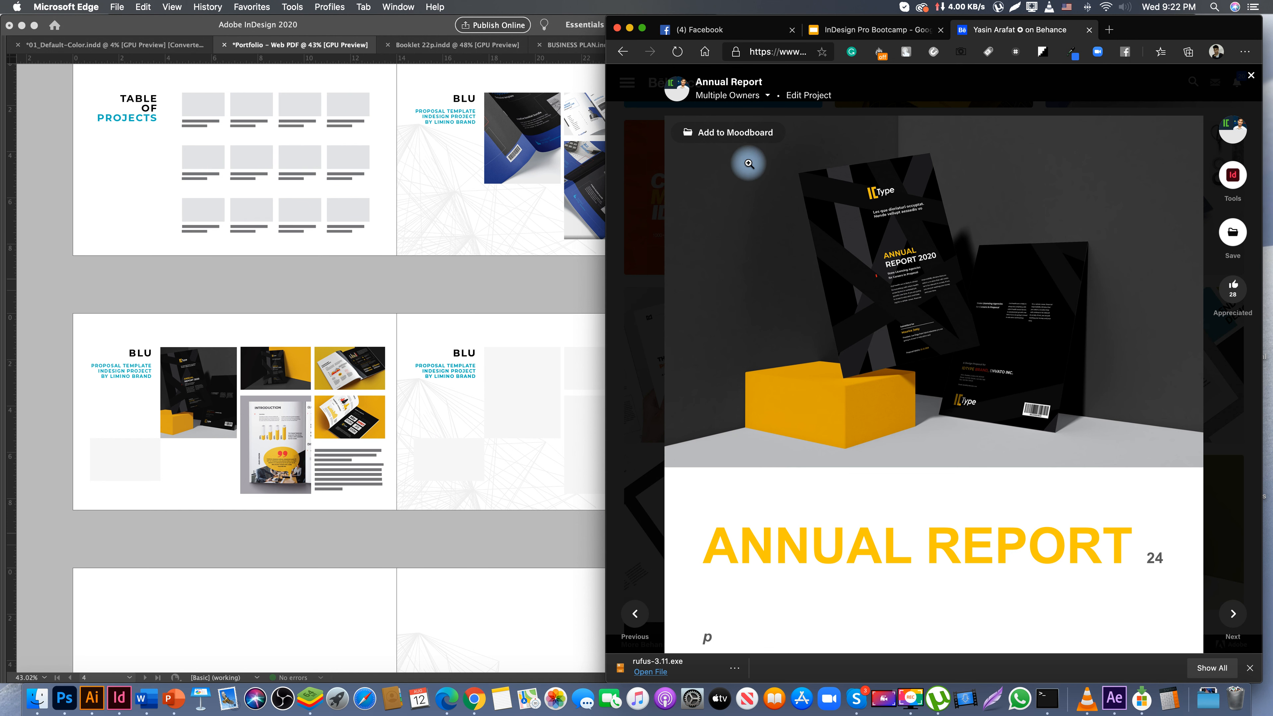
pyautogui.click(133, 362)
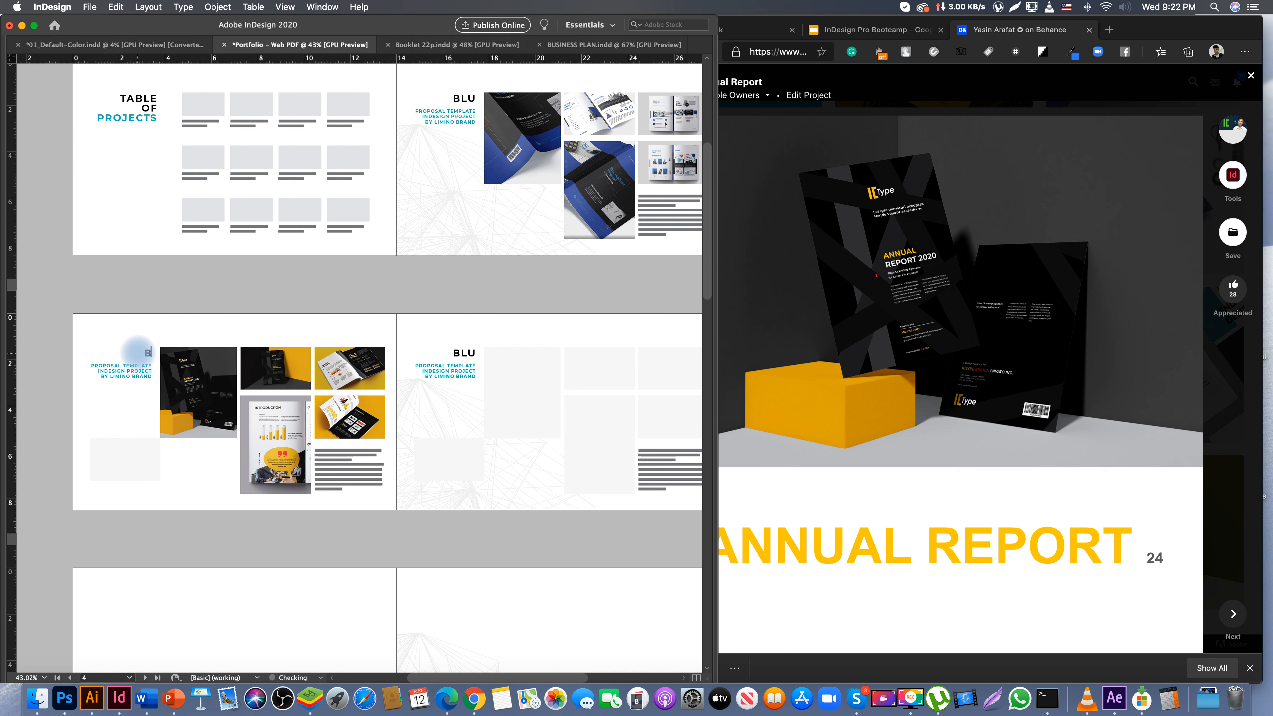
pyautogui.click(102, 366)
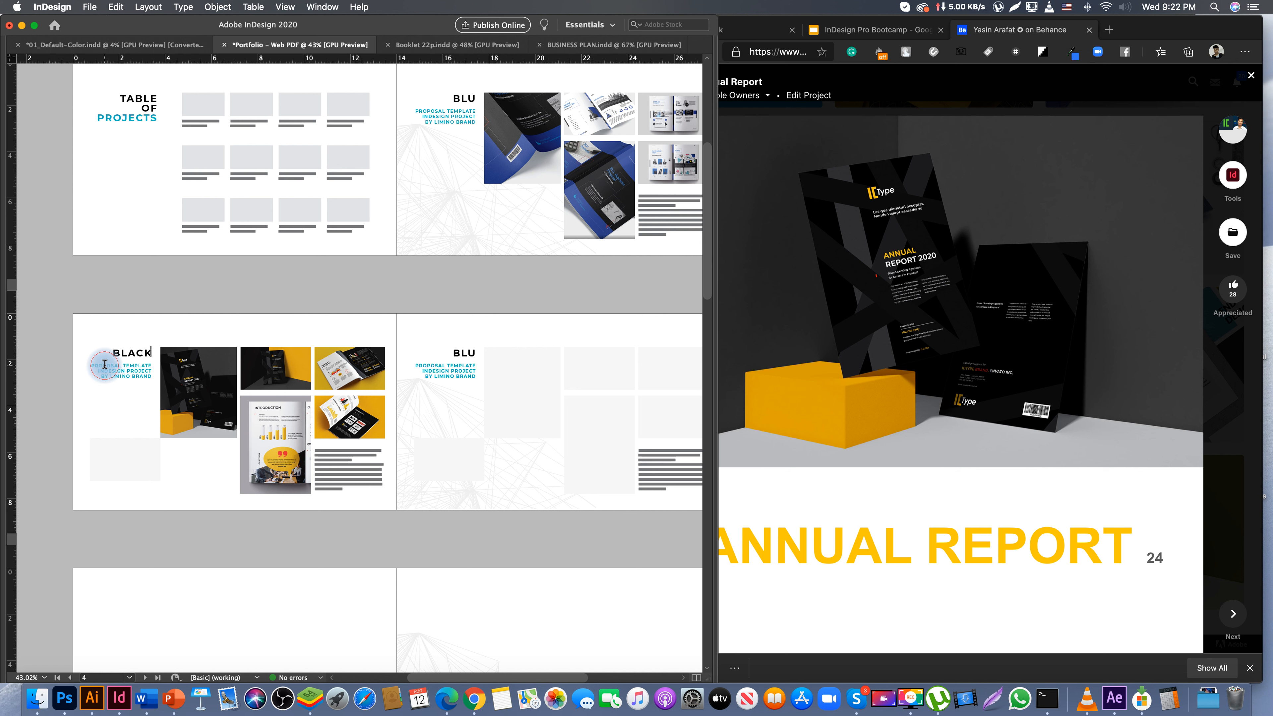
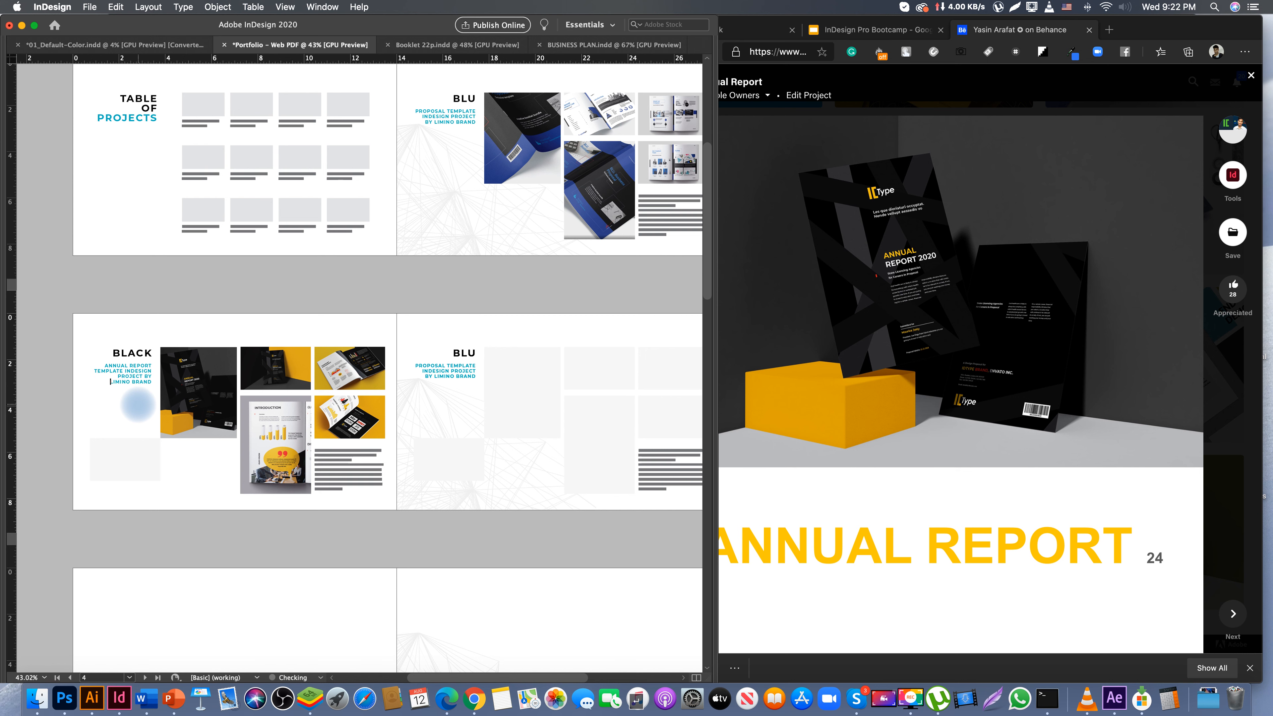
pyautogui.click(144, 414)
# - With page 5's empty frames in view, switch to Edge, leave the Annual Report project, and open the Profile project from the Behance profile
pyautogui.moveTo(324, 492); pyautogui.dragTo(290, 494)
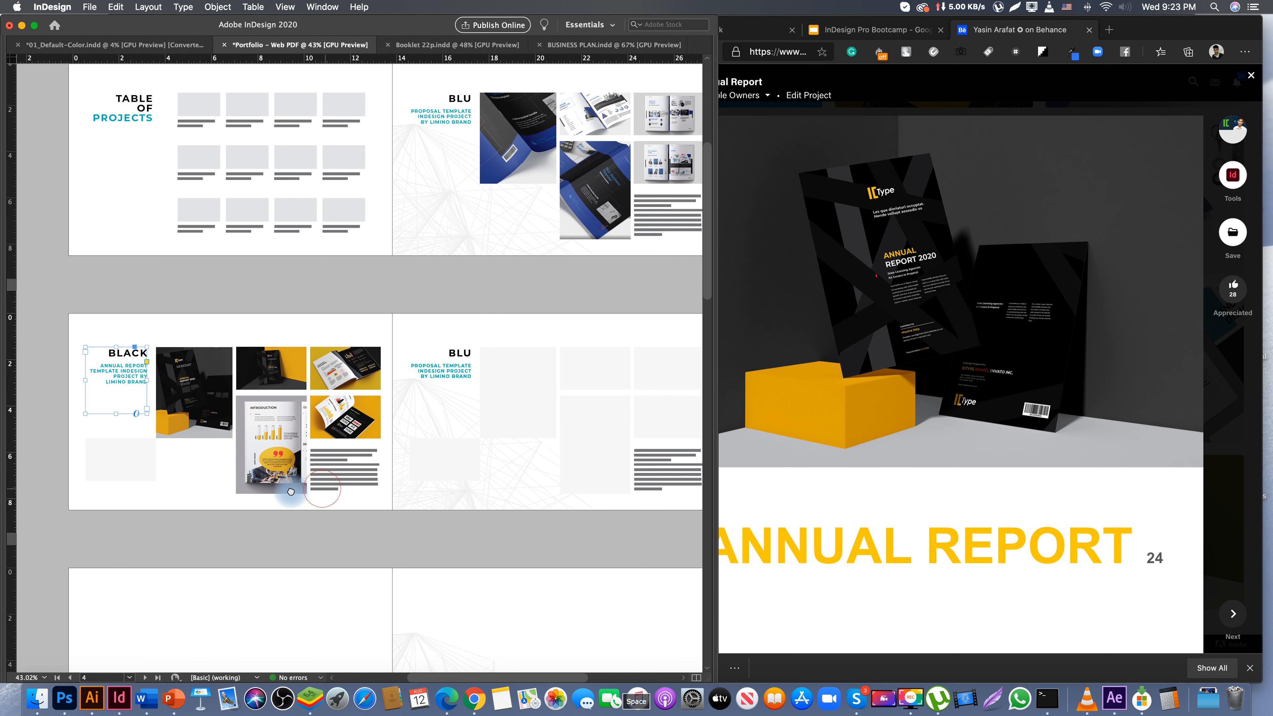
pyautogui.moveTo(421, 457); pyautogui.dragTo(409, 460)
pyautogui.moveTo(398, 284); pyautogui.dragTo(352, 269)
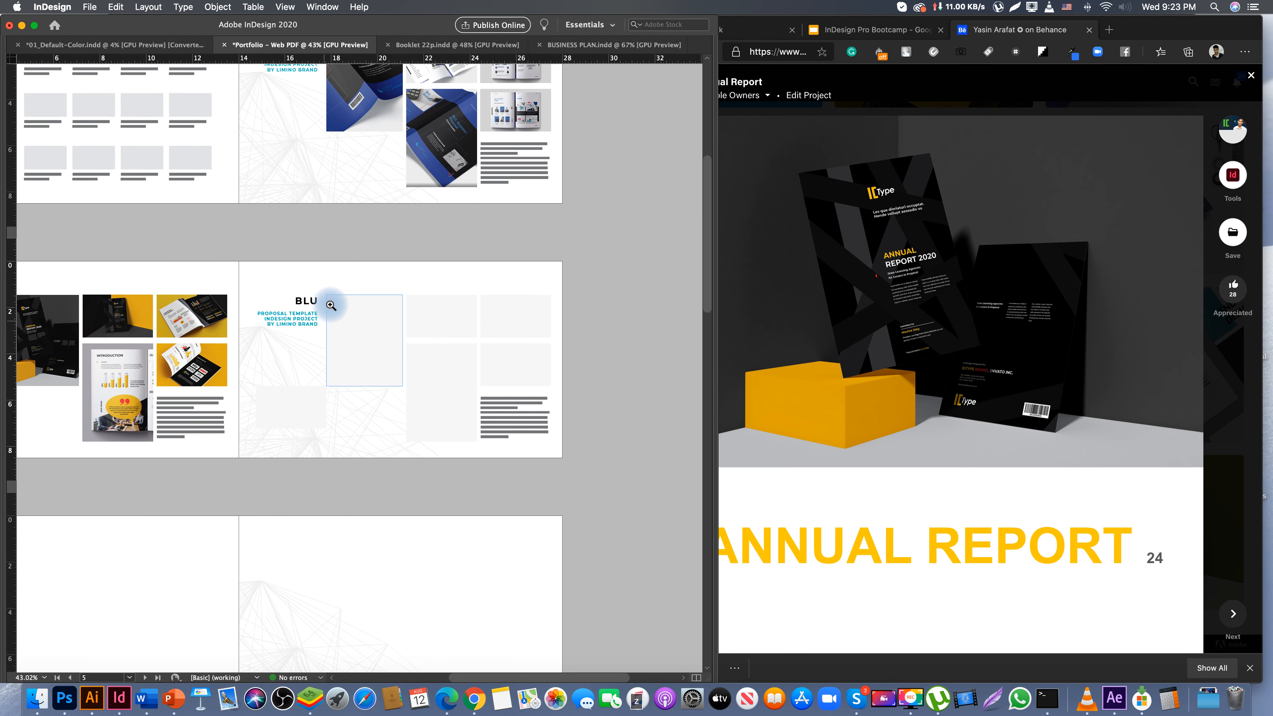
pyautogui.moveTo(432, 318); pyautogui.dragTo(609, 306)
pyautogui.click(1253, 88)
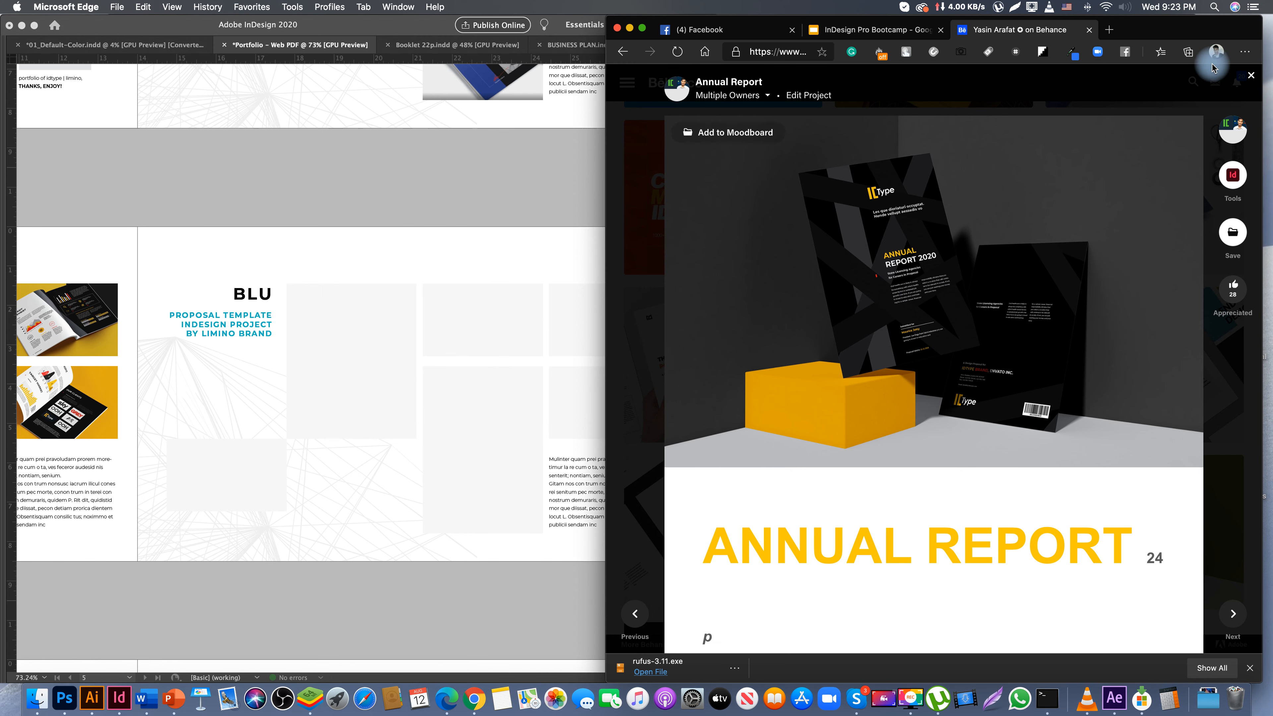
pyautogui.click(1254, 80)
pyautogui.scroll(-5, 896, 339)
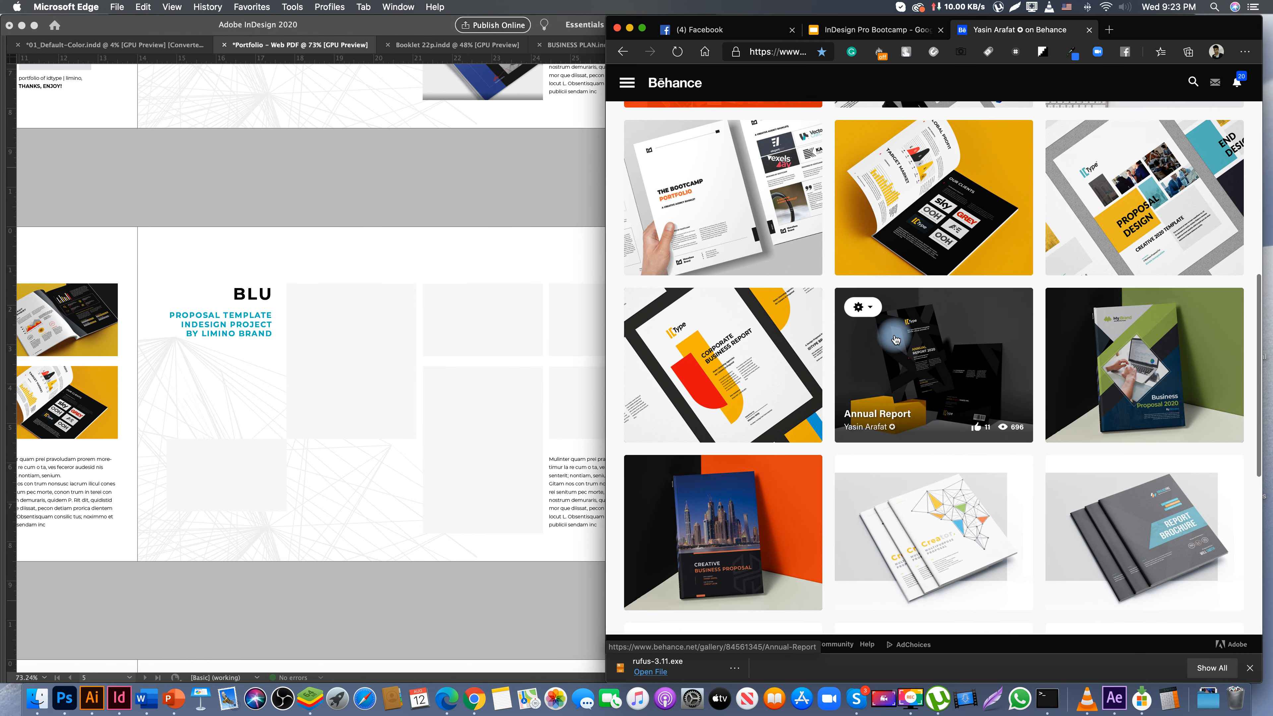
pyautogui.scroll(-2, 896, 340)
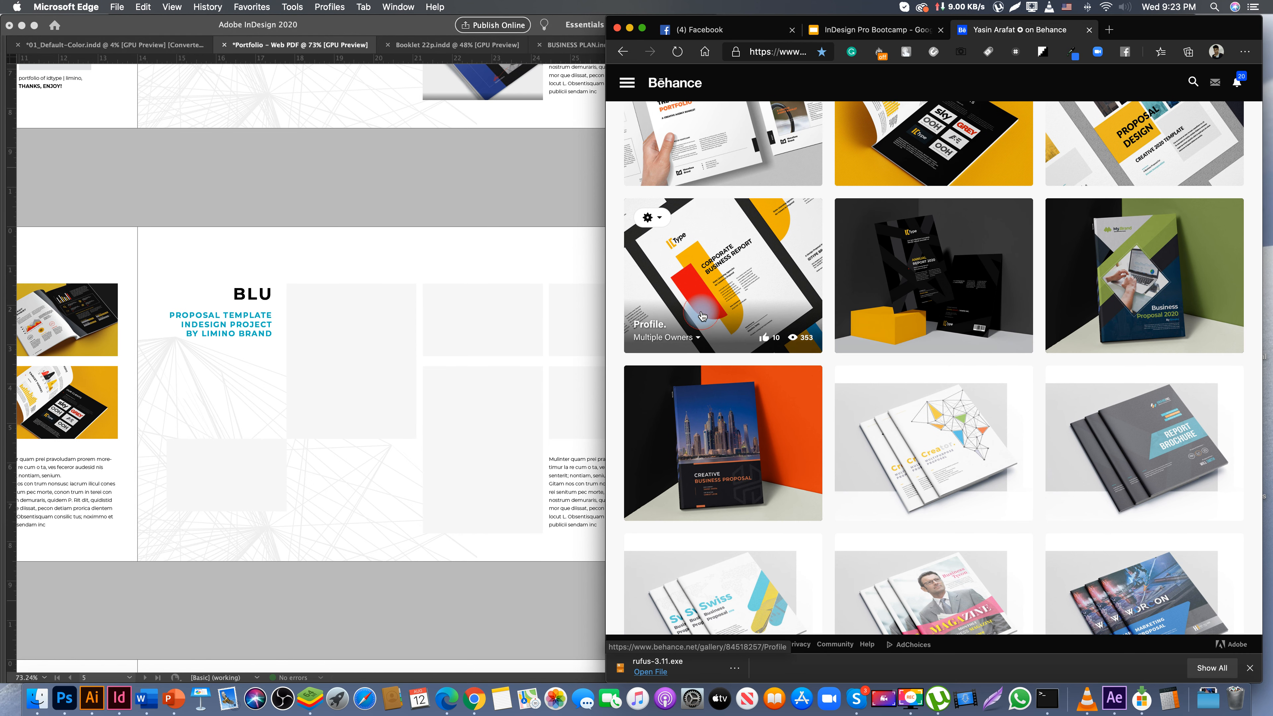
pyautogui.click(707, 310)
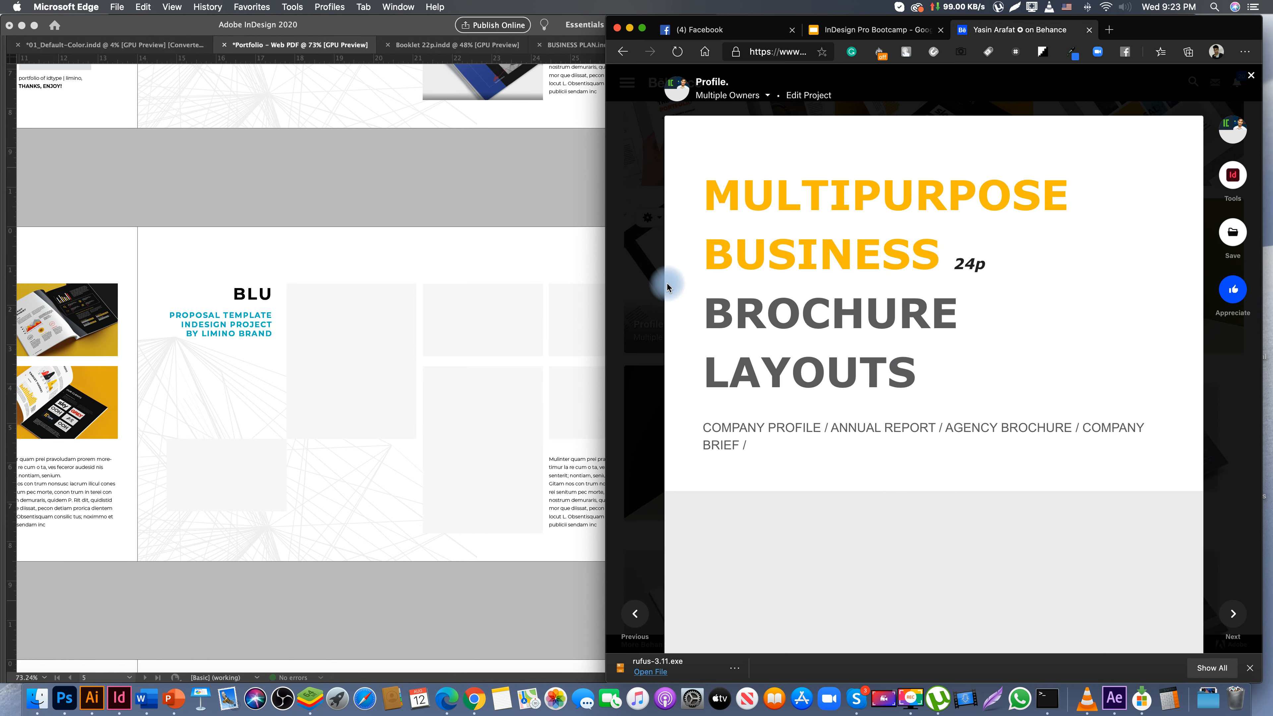
# - Copy the tilted Corporate Business Report cover mockup with the red block from Behance and paste it into page 5's large first frame in InDesign
pyautogui.scroll(-10, 882, 370)
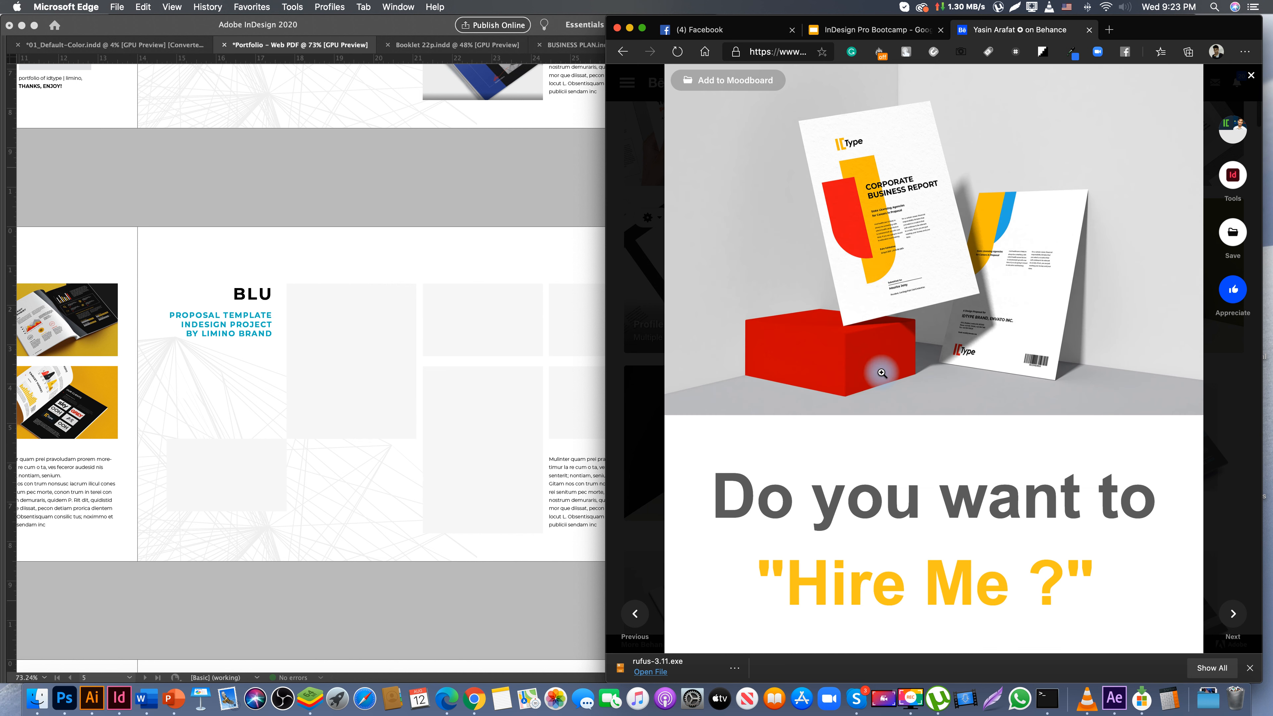
pyautogui.rightClick(867, 270)
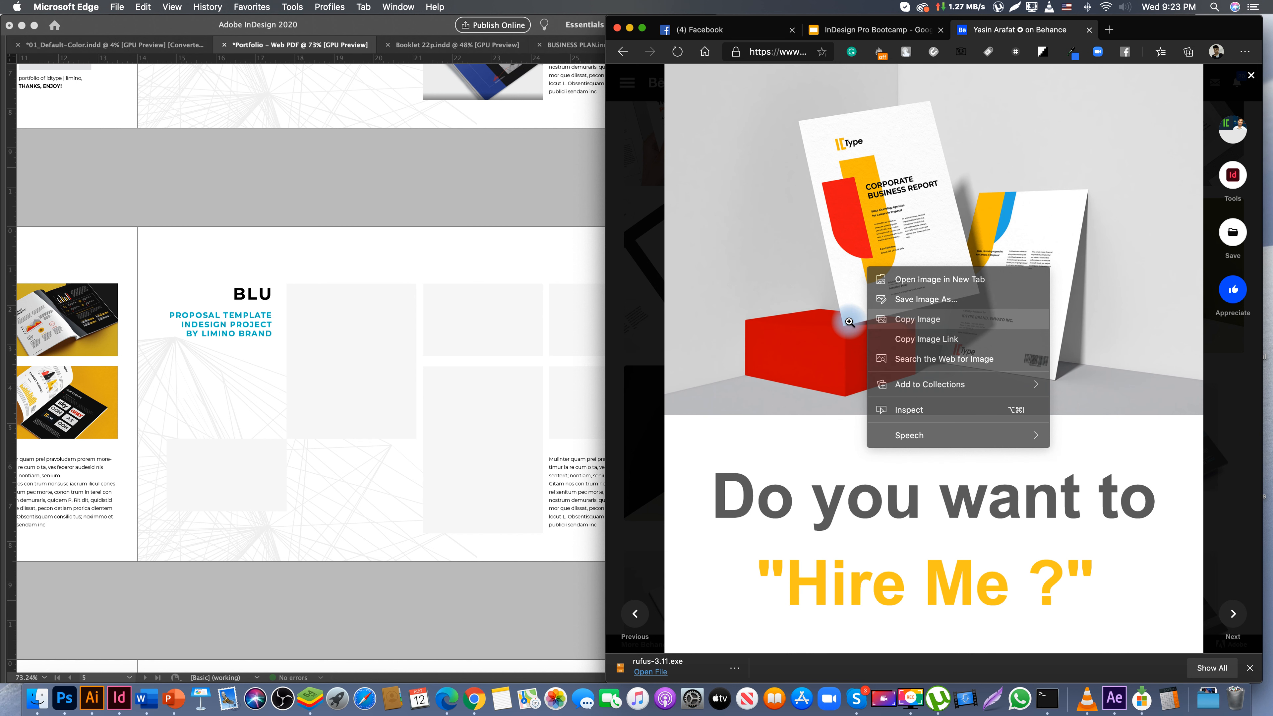
pyautogui.click(257, 237)
pyautogui.click(338, 399)
pyautogui.press('z')
pyautogui.click(384, 342)
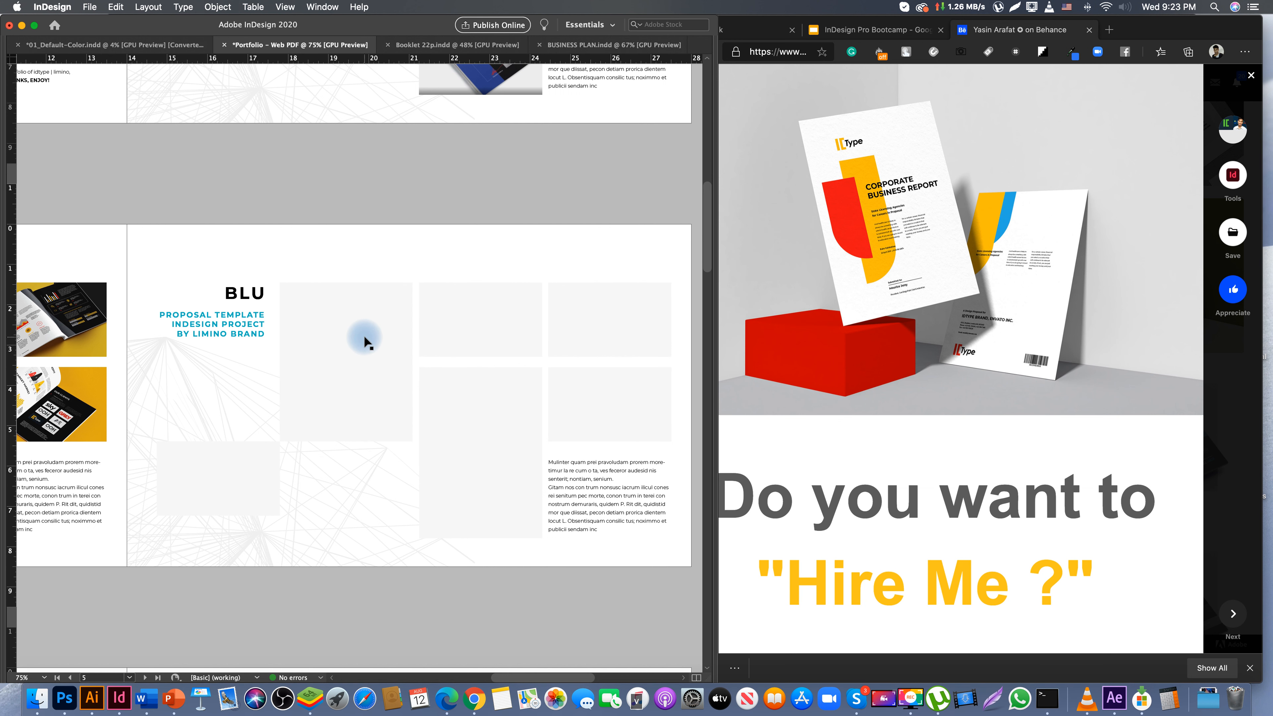
pyautogui.rightClick(375, 354)
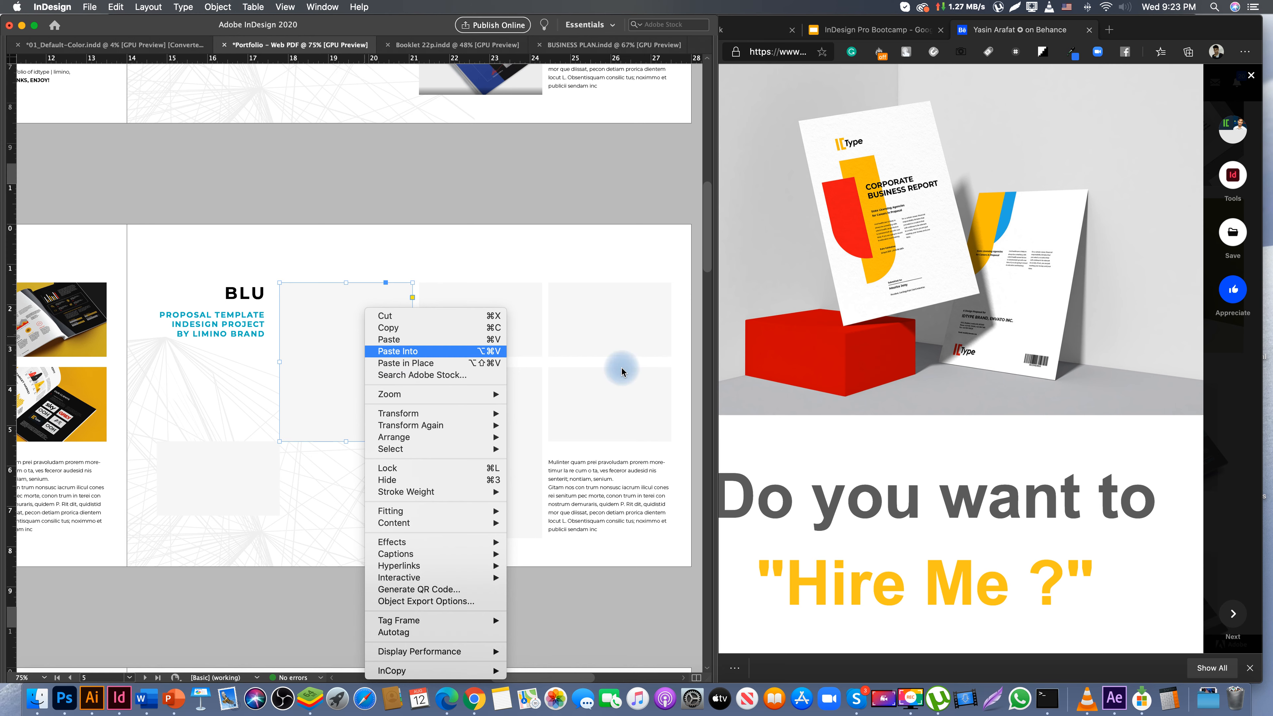
# - Switch to Edge, copy the mockup of the report book standing before black and yellow walls, and return to InDesign
pyautogui.click(917, 448)
pyautogui.scroll(-10, 917, 450)
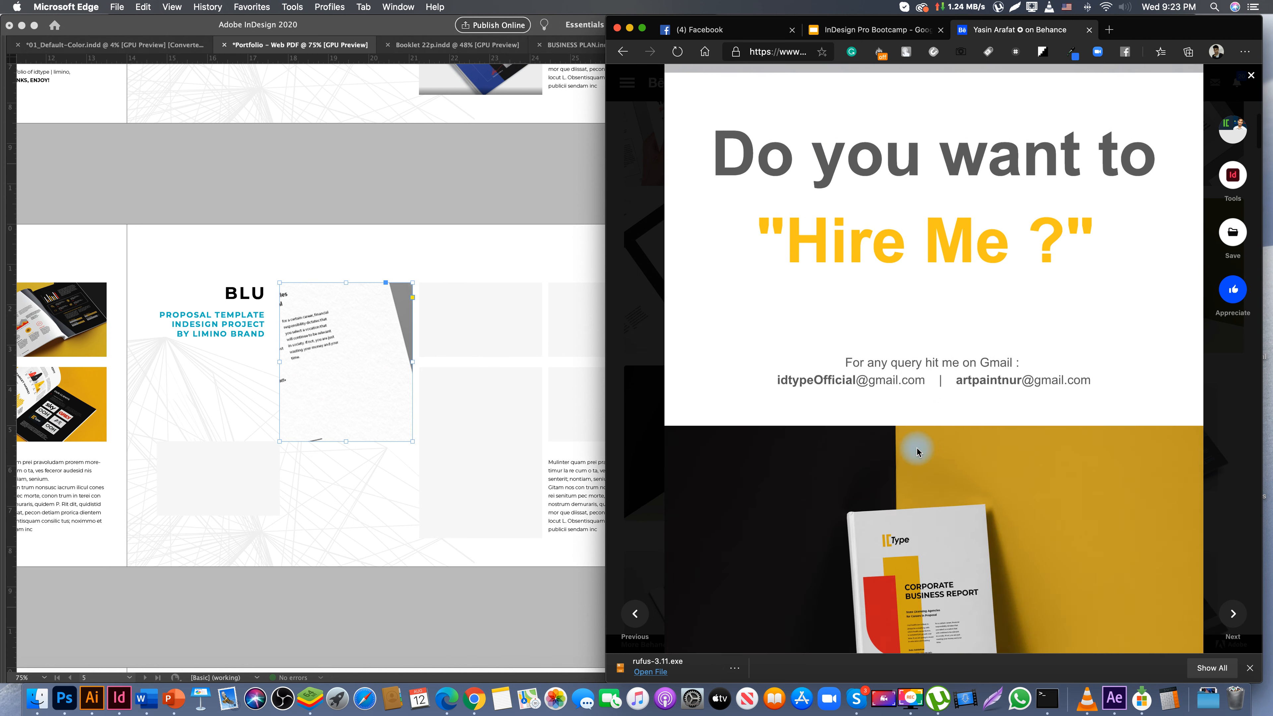
pyautogui.click(895, 239)
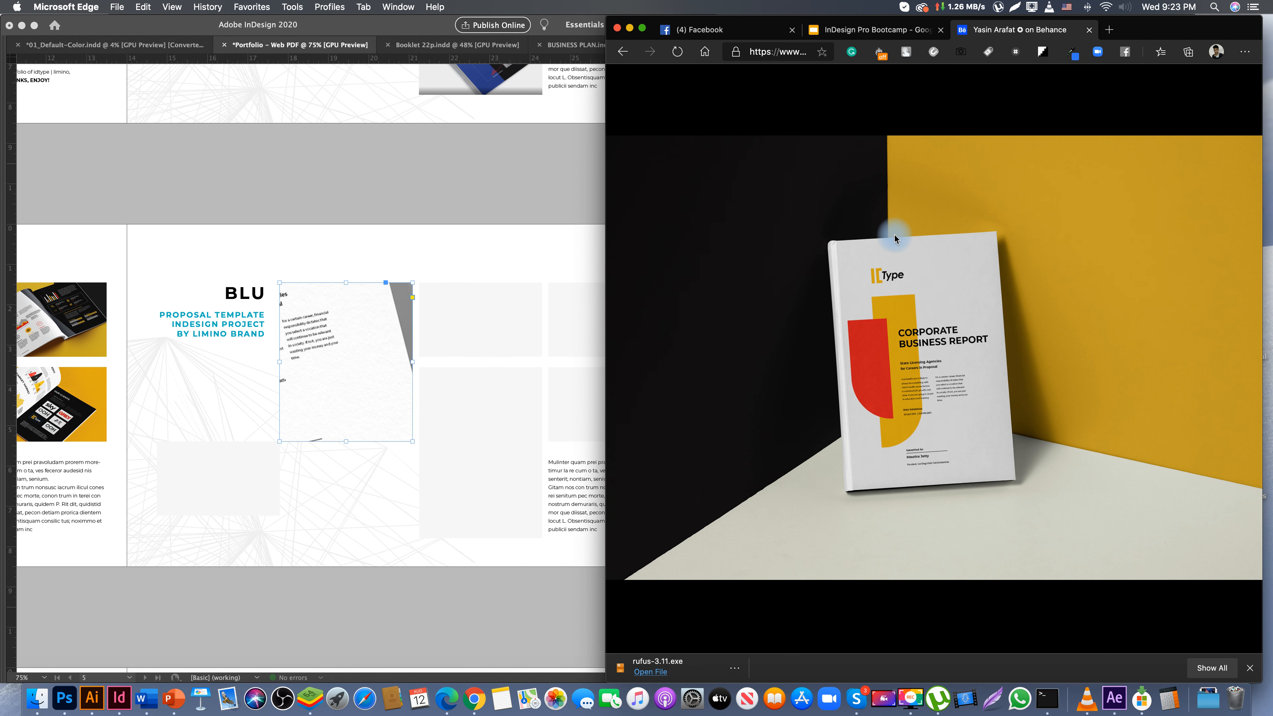
pyautogui.rightClick(895, 235)
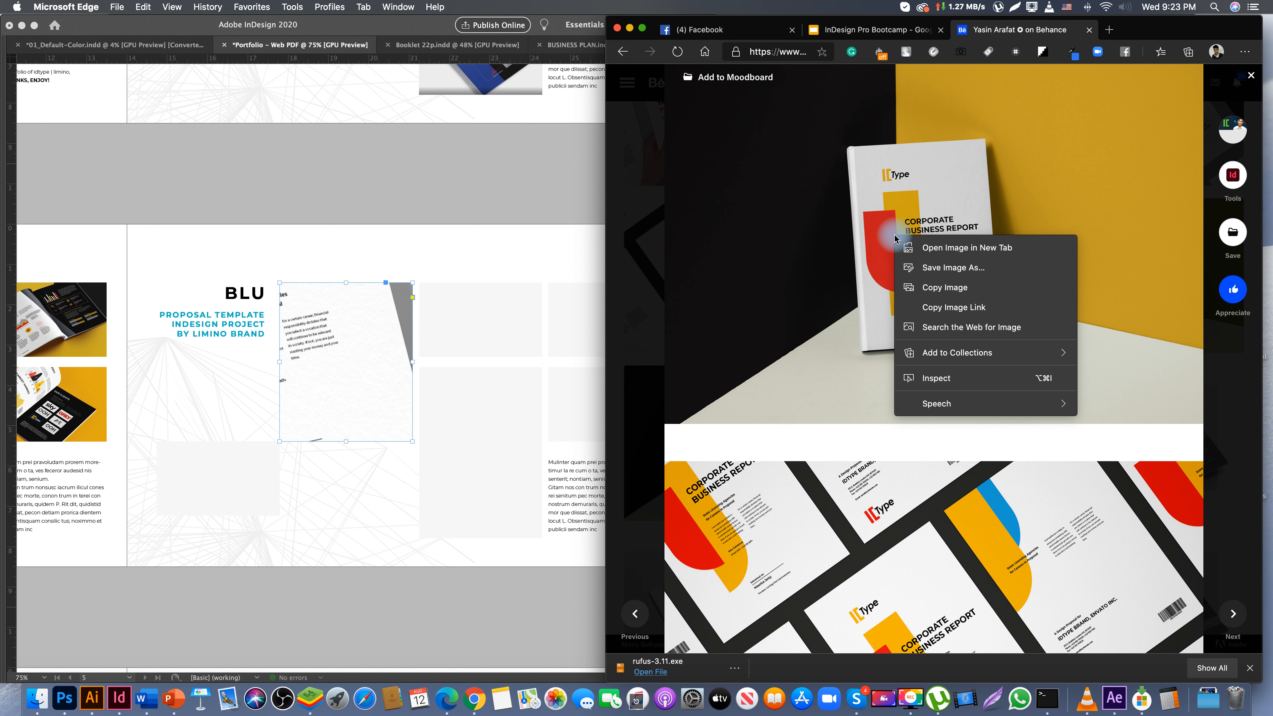
pyautogui.click(920, 288)
pyautogui.click(450, 214)
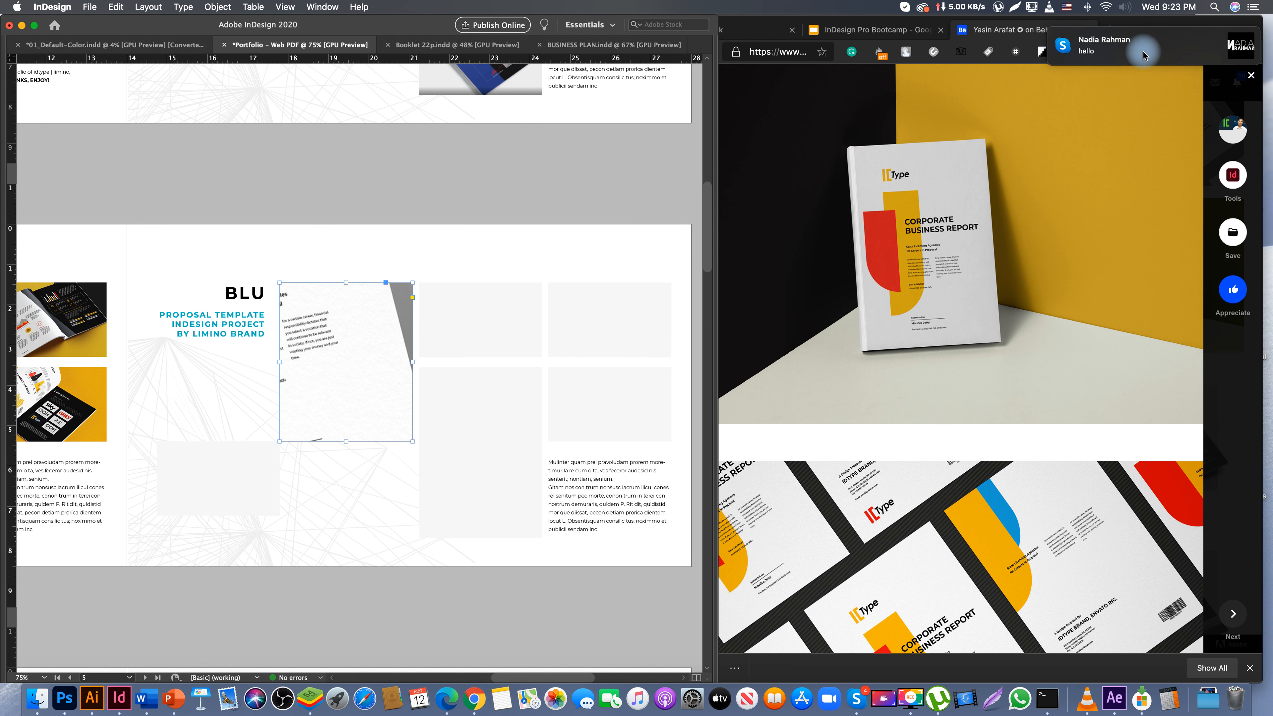
# - Open Skype, reply HELLO in the contact's unread chat, and go back to the chat list
pyautogui.click(856, 697)
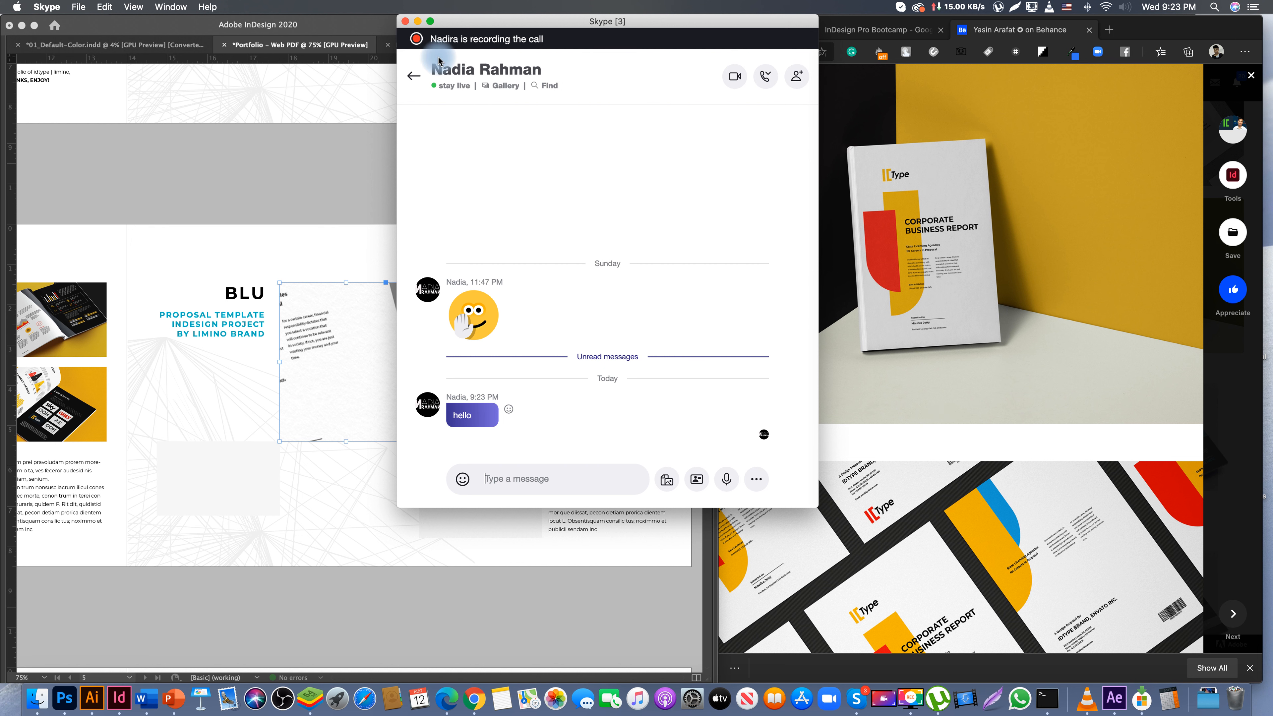
pyautogui.click(421, 84)
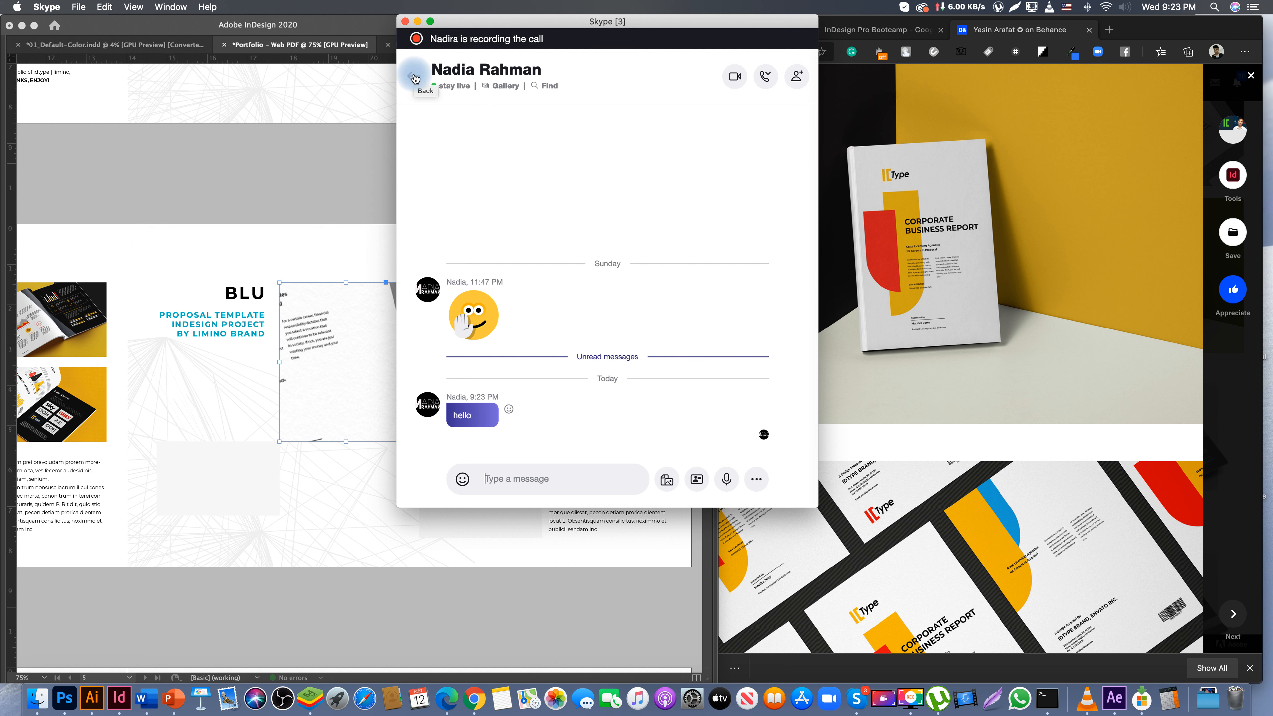
pyautogui.click(414, 77)
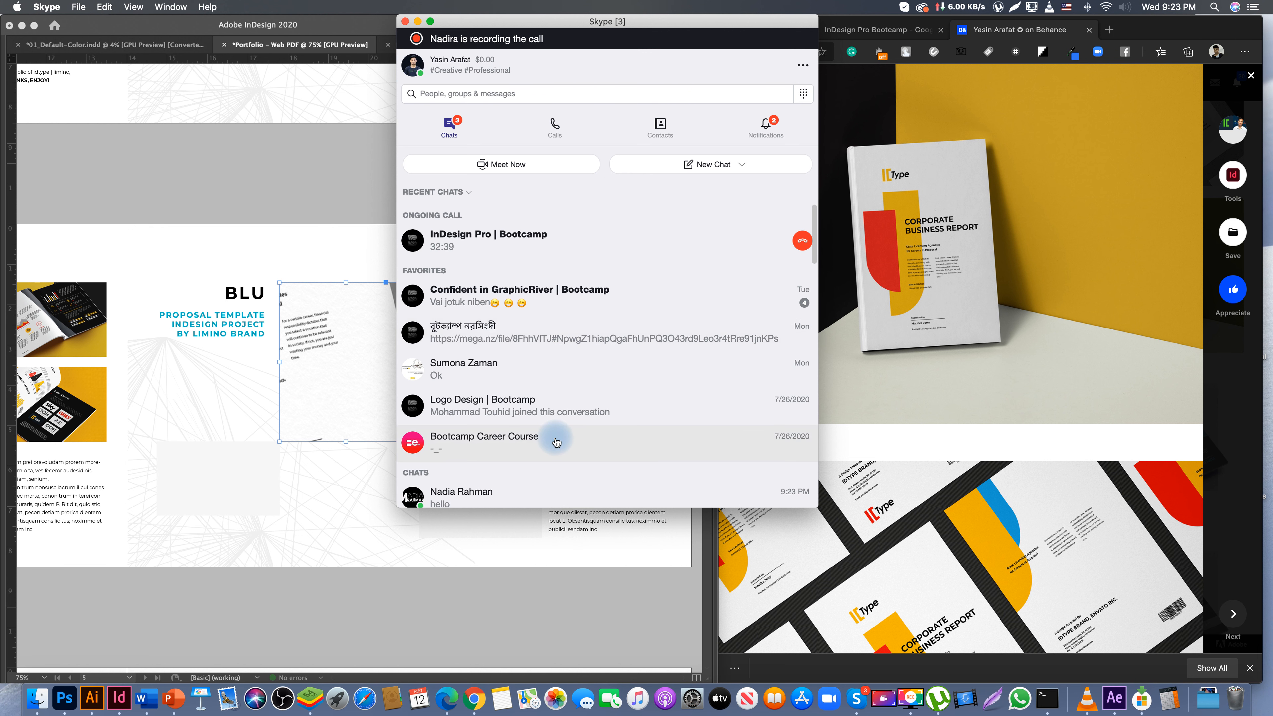
pyautogui.scroll(-3, 552, 436)
pyautogui.click(507, 412)
pyautogui.write('HELLO')
pyautogui.press('Return')
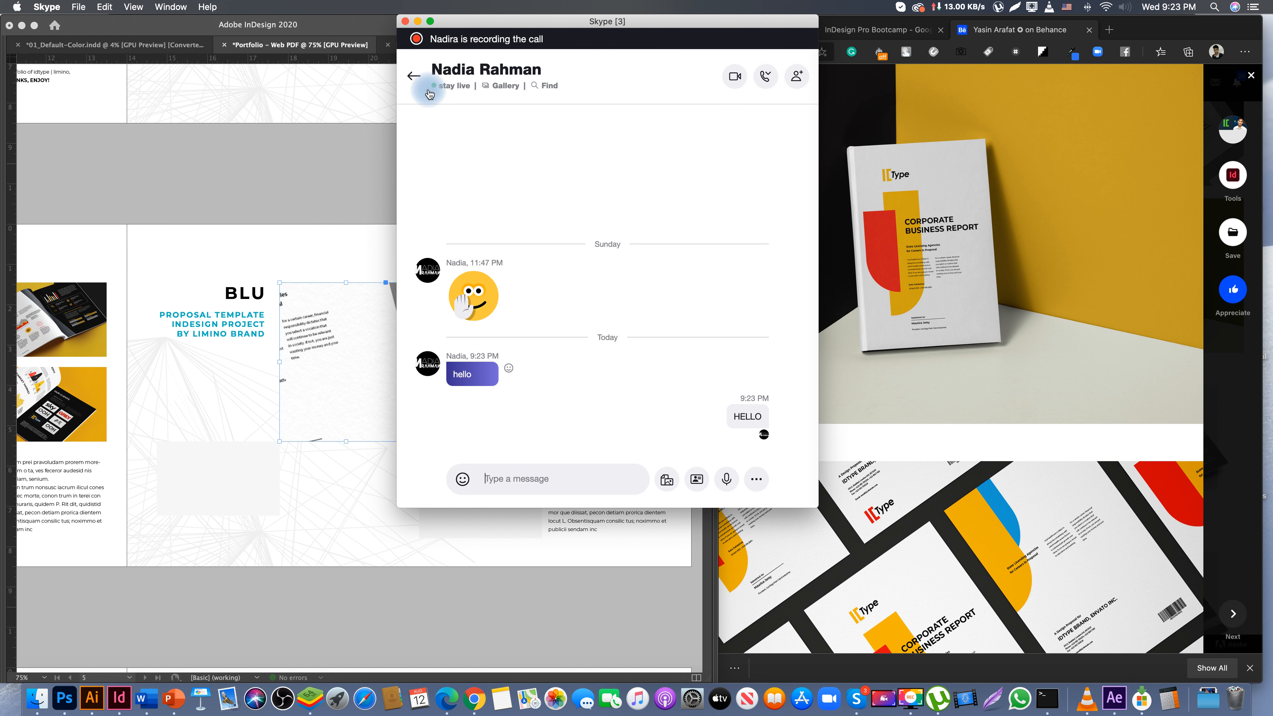
pyautogui.click(415, 79)
# - Back in InDesign, paste the copied standing book image into page 5's upper middle frame
pyautogui.click(286, 374)
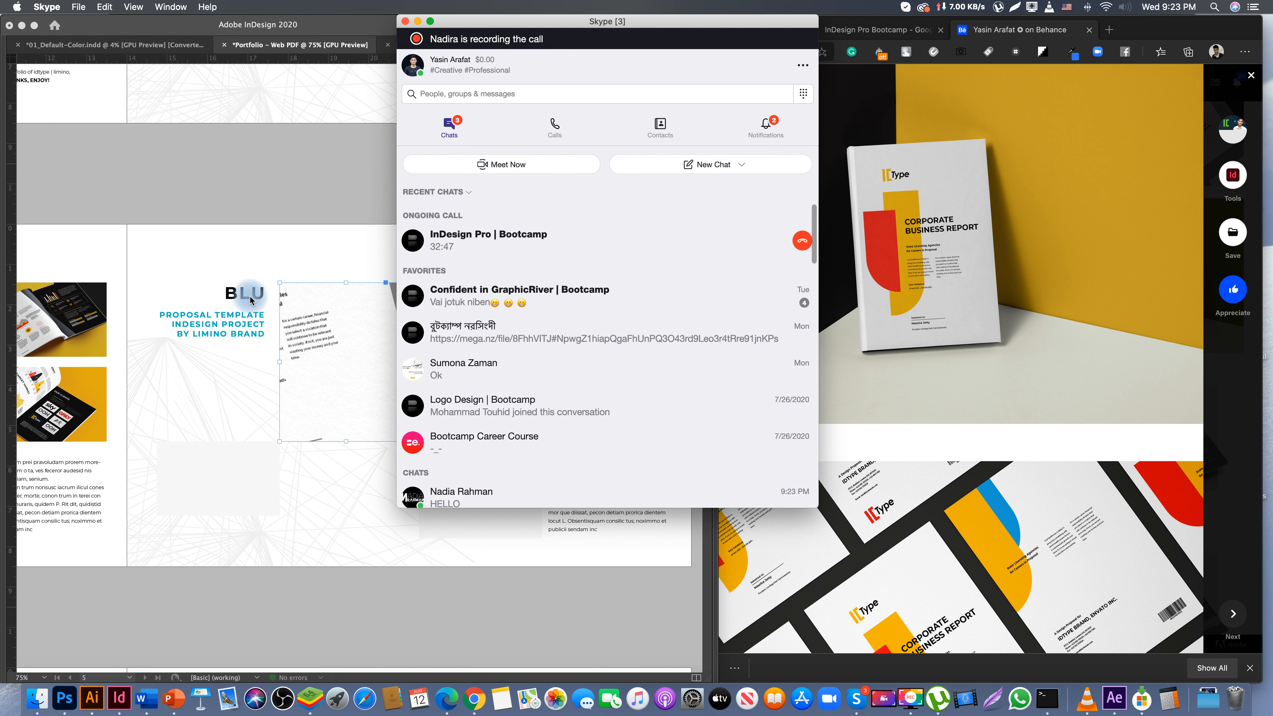
pyautogui.click(380, 325)
pyautogui.click(496, 313)
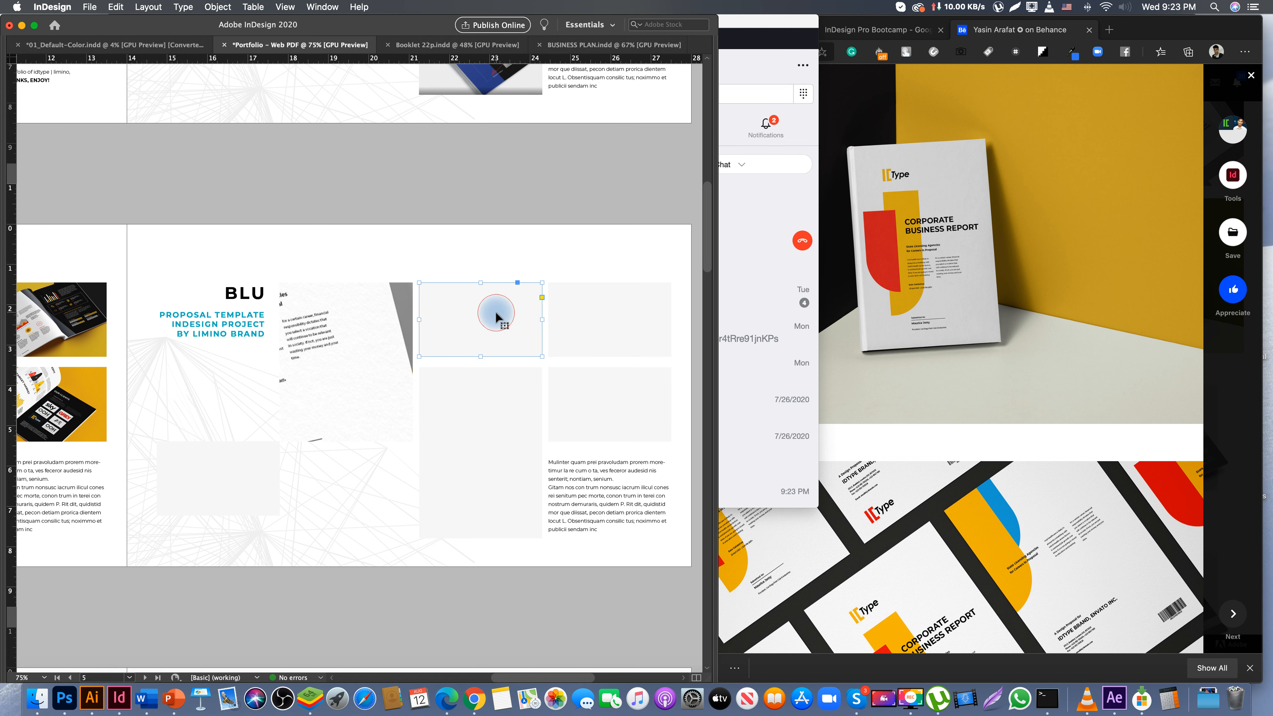
pyautogui.rightClick(497, 310)
pyautogui.click(516, 339)
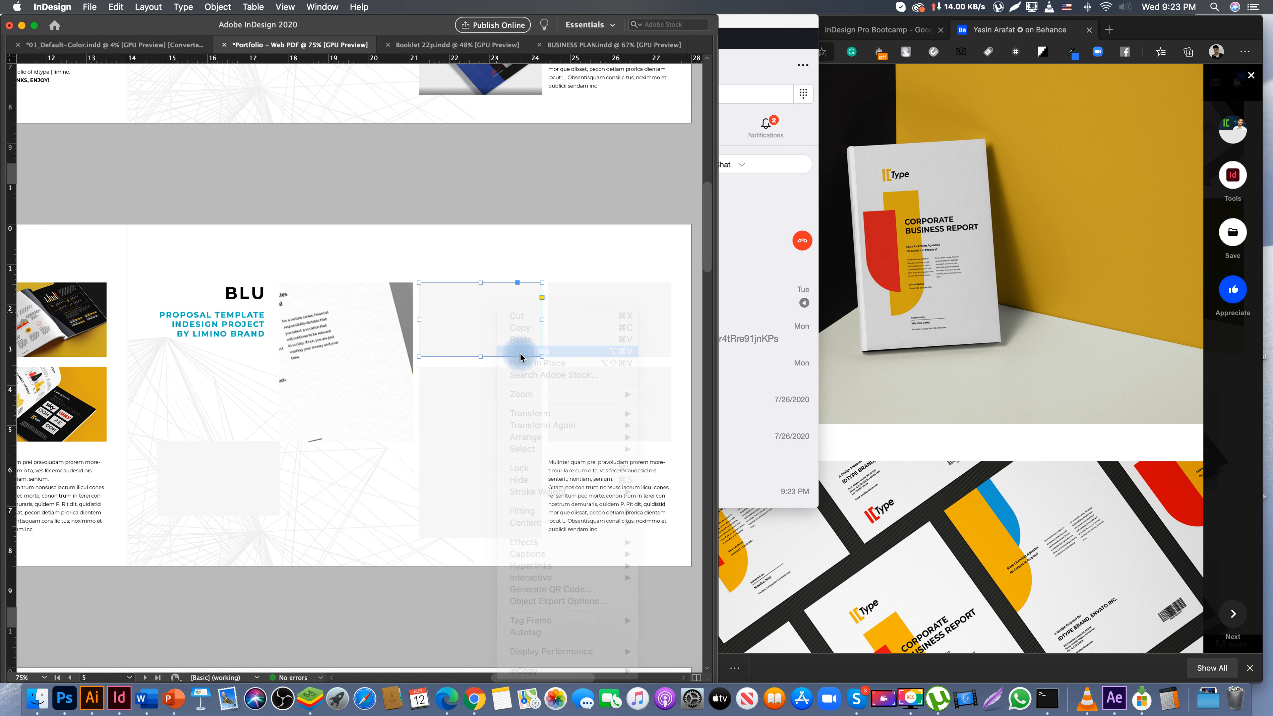
pyautogui.click(522, 242)
# - Copy the diagonal grid of report covers from the Edge project page and paste it into page 5's tall lower middle frame in InDesign
pyautogui.click(935, 298)
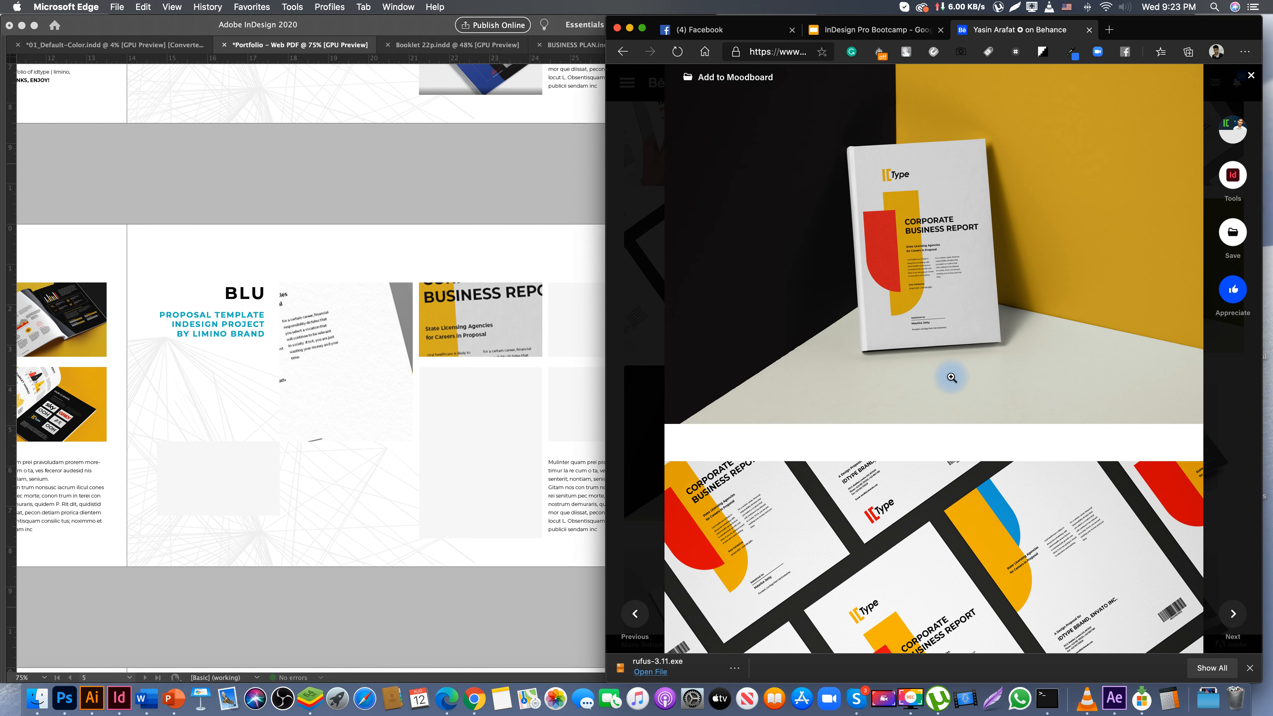
pyautogui.scroll(-5, 955, 372)
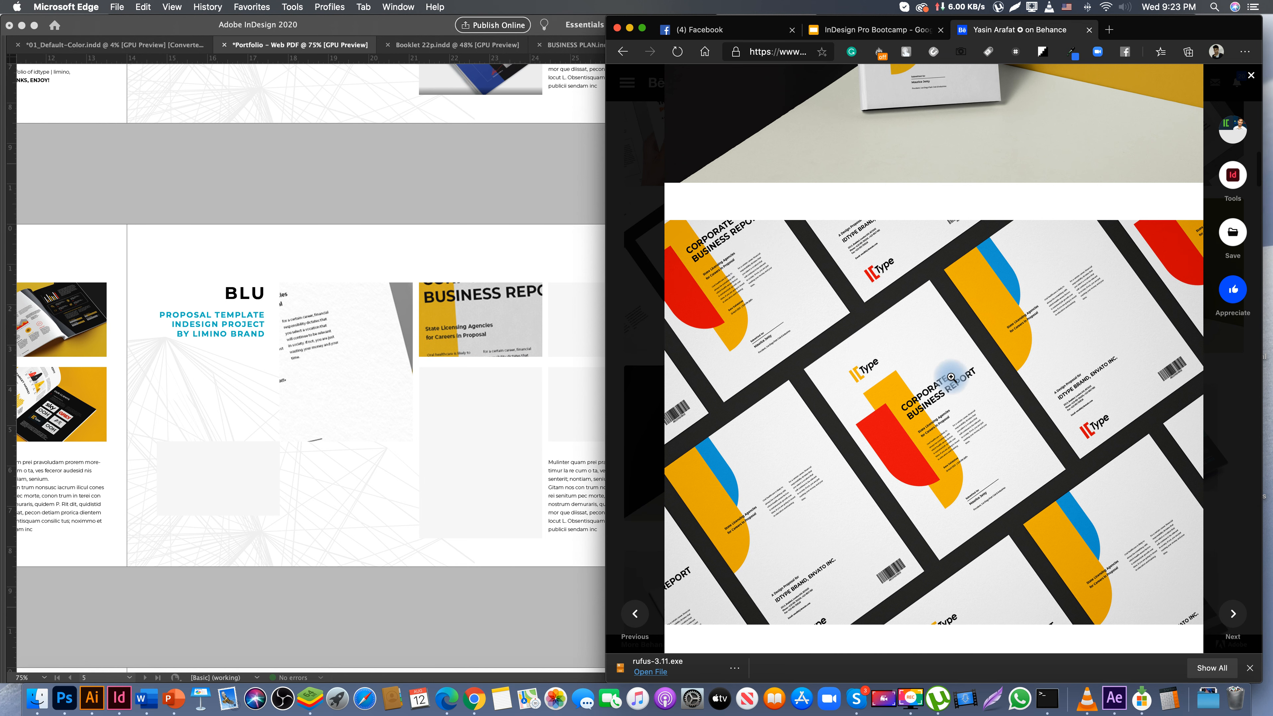
pyautogui.rightClick(866, 348)
pyautogui.click(890, 401)
pyautogui.click(371, 405)
pyautogui.click(470, 397)
pyautogui.rightClick(495, 407)
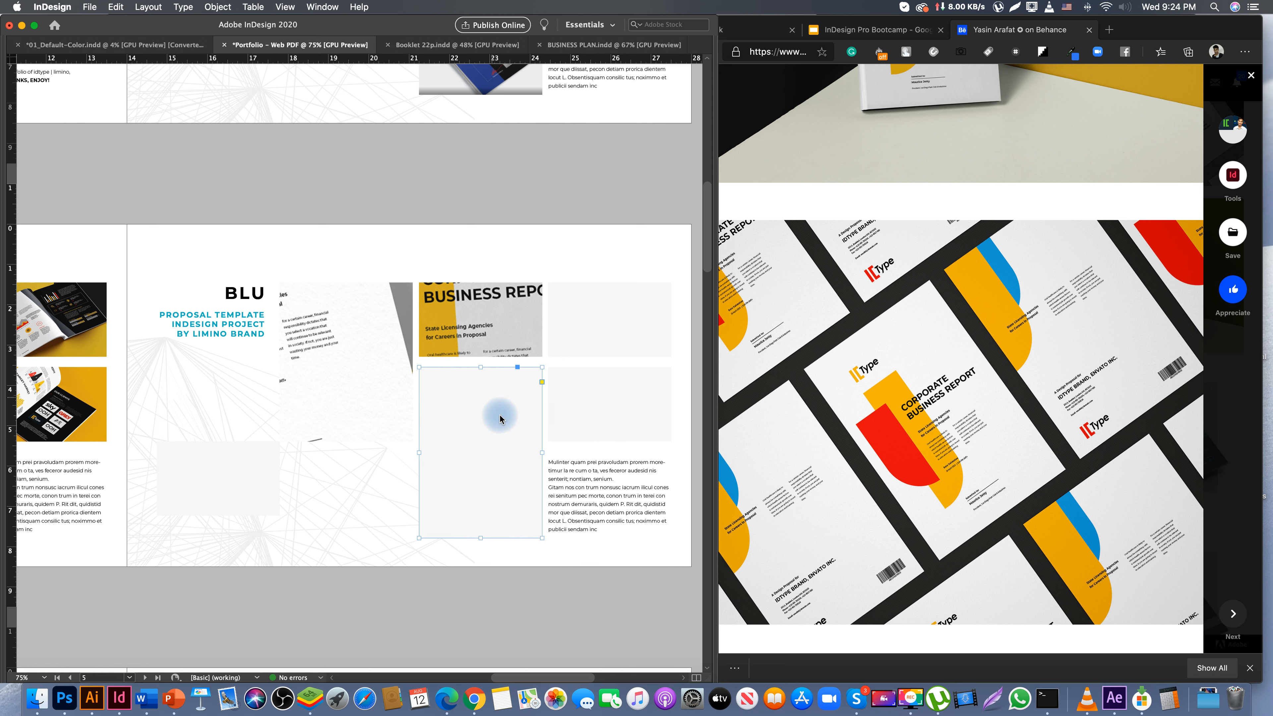
pyautogui.click(525, 351)
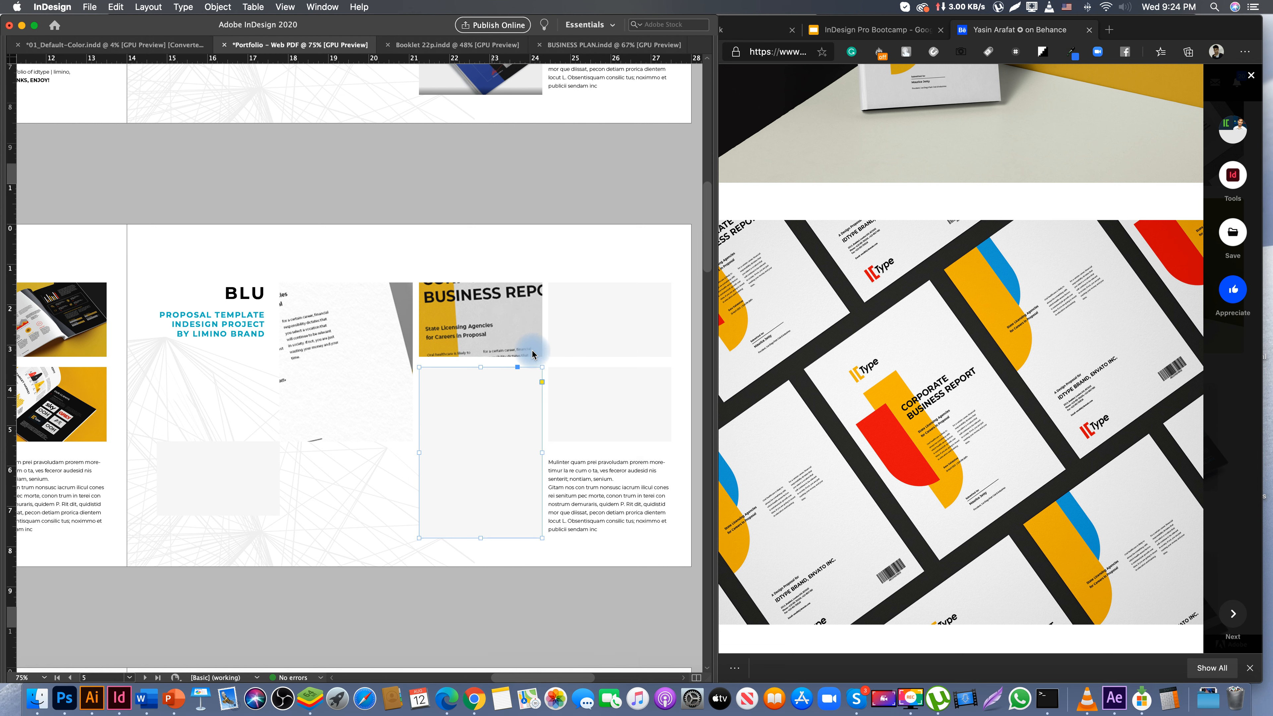
# - Copy the open brochure image showing Welcome to Proposal and Content List from Edge and paste it into page 5's upper right frame in InDesign
pyautogui.click(973, 338)
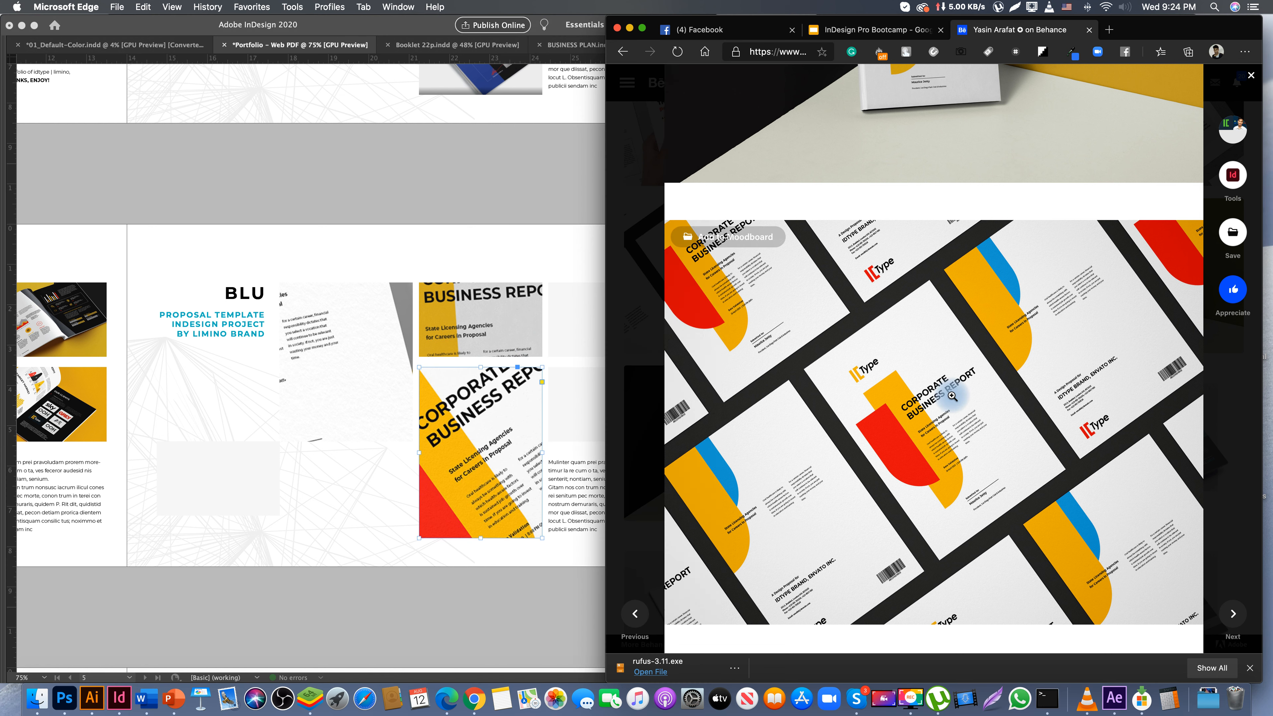
pyautogui.scroll(-5, 946, 424)
pyautogui.scroll(-10, 946, 425)
pyautogui.scroll(5, 946, 424)
pyautogui.rightClick(925, 263)
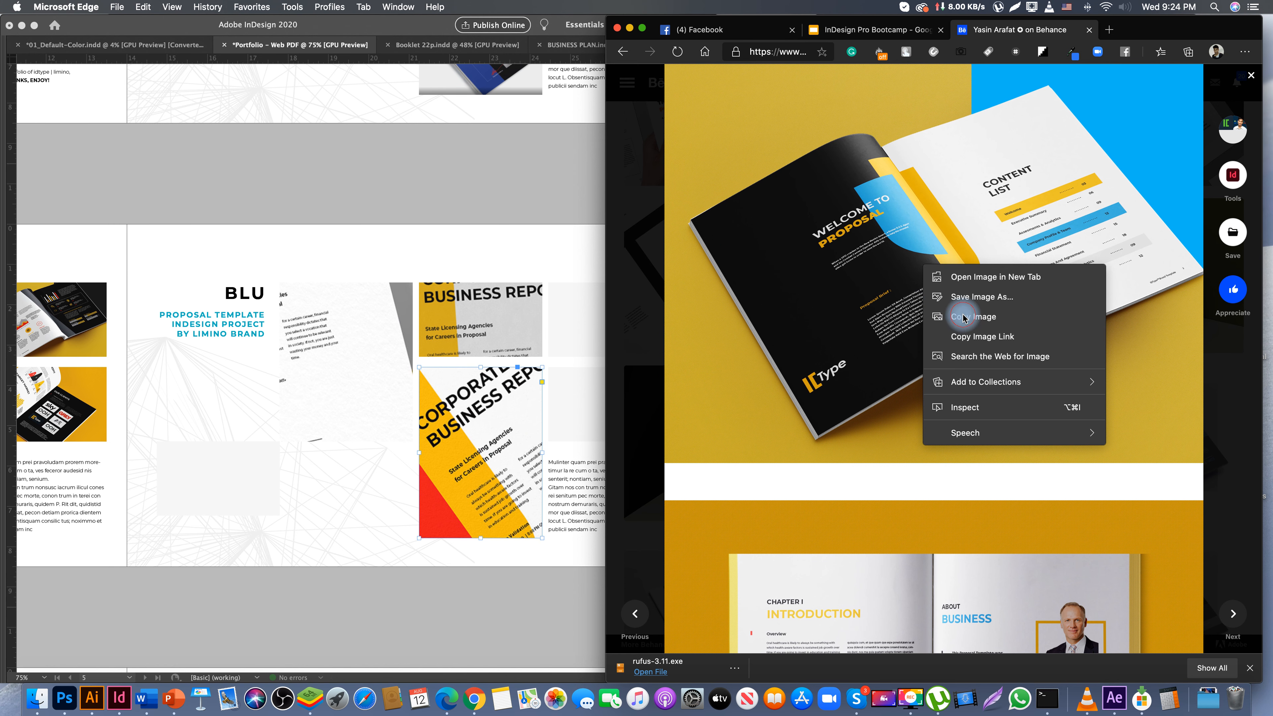
pyautogui.click(943, 313)
pyautogui.click(385, 325)
pyautogui.click(622, 309)
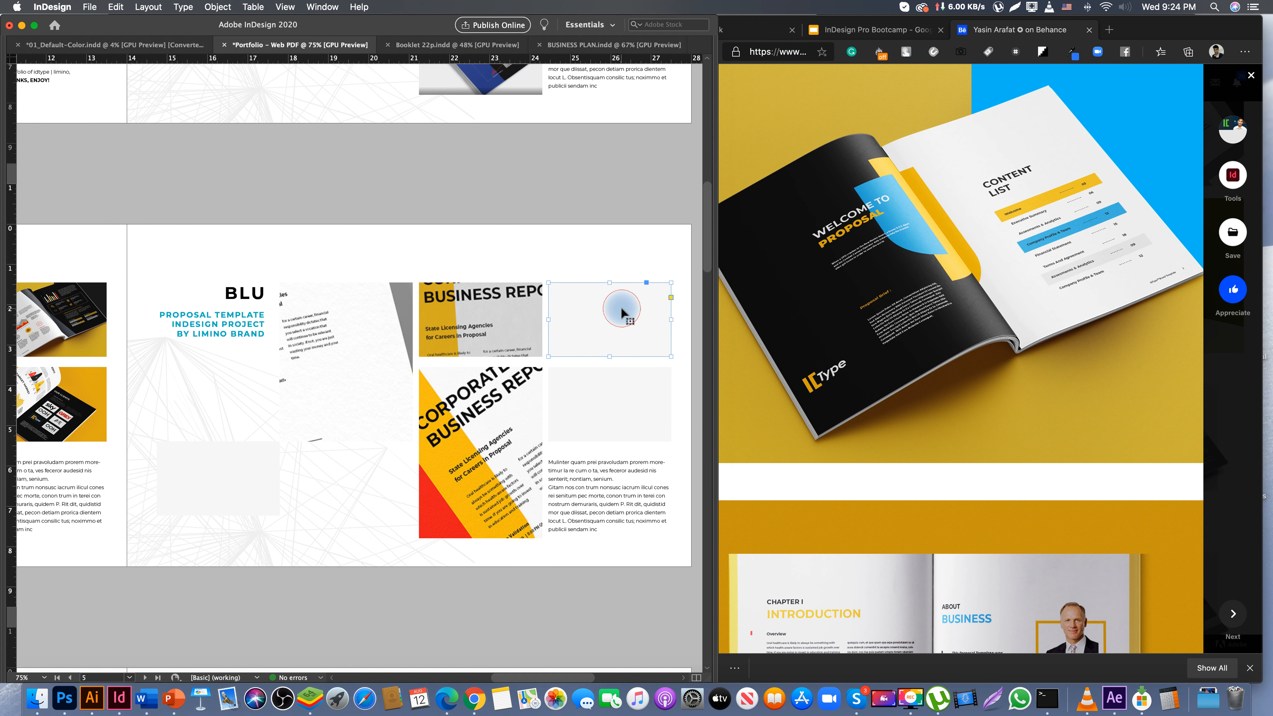
pyautogui.rightClick(617, 309)
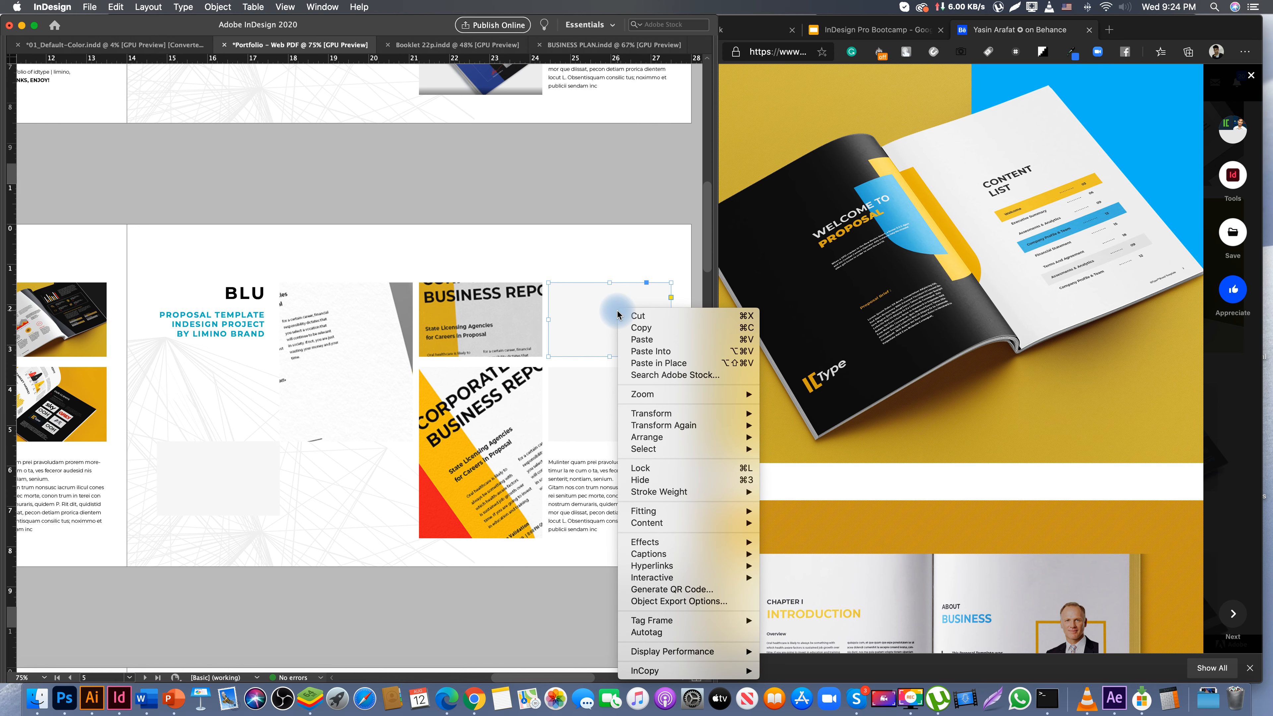
pyautogui.click(631, 352)
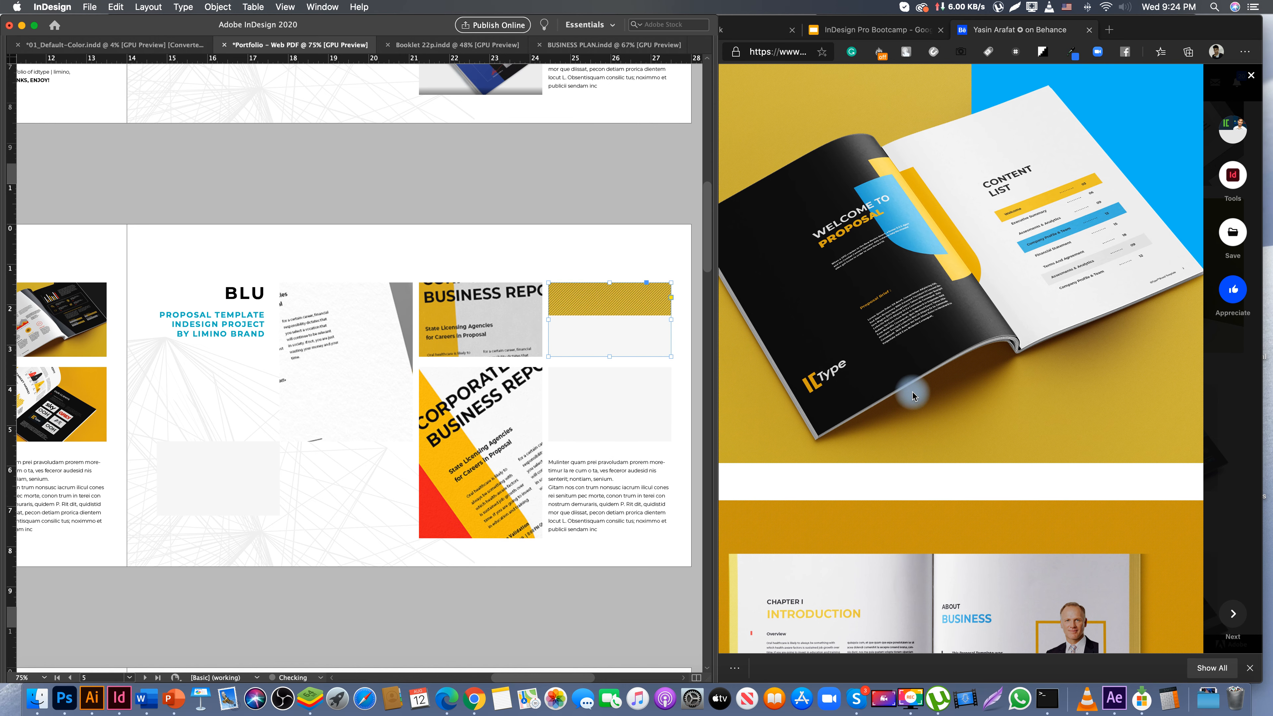
# - Copy the Chapter I Introduction spread image from Edge and paste it into page 5's frame above the text block in InDesign
pyautogui.scroll(-3, 910, 391)
pyautogui.scroll(-4, 913, 395)
pyautogui.click(867, 277)
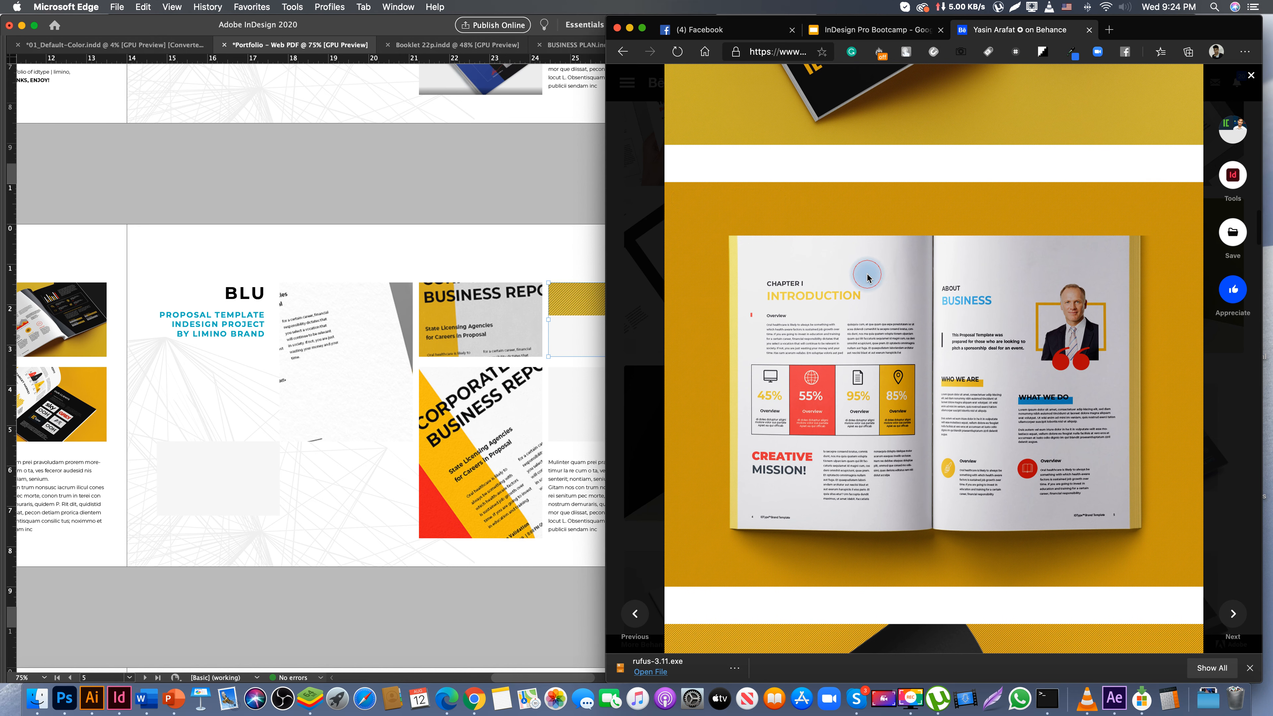
pyautogui.rightClick(876, 309)
pyautogui.click(910, 362)
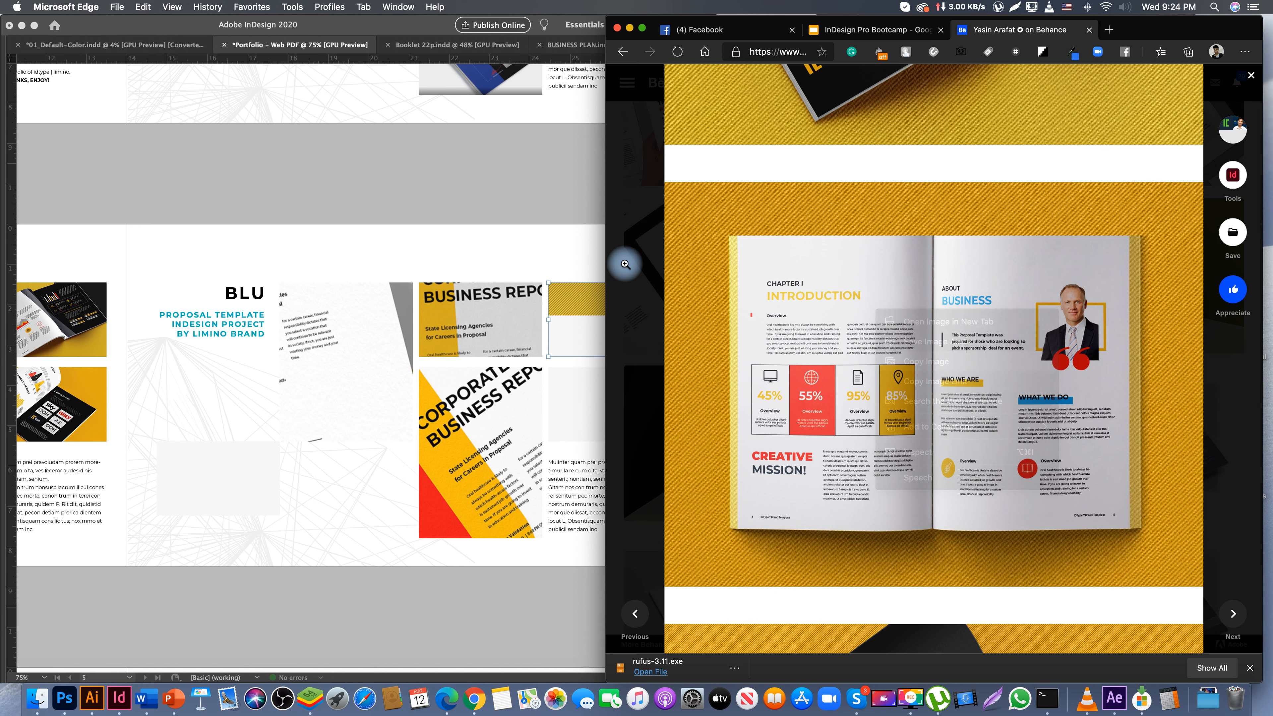
pyautogui.click(604, 300)
pyautogui.scroll(-5, 609, 306)
pyautogui.click(605, 176)
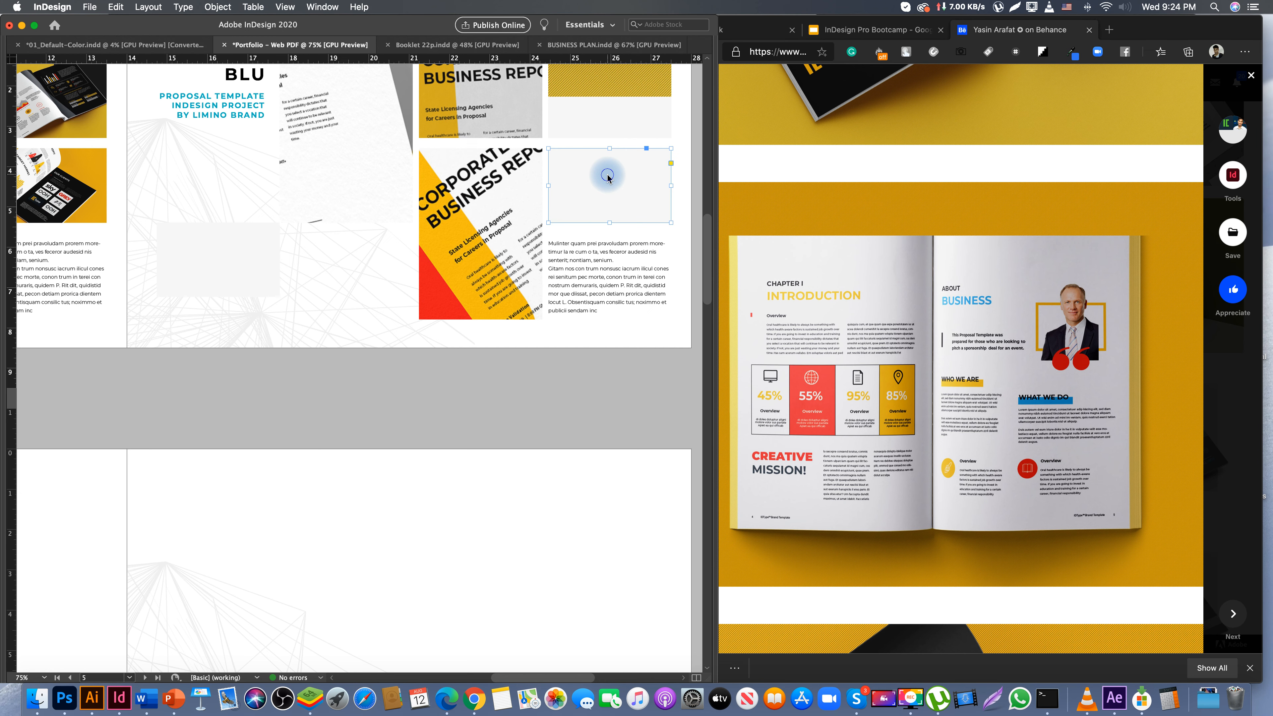
pyautogui.rightClick(607, 178)
pyautogui.click(639, 221)
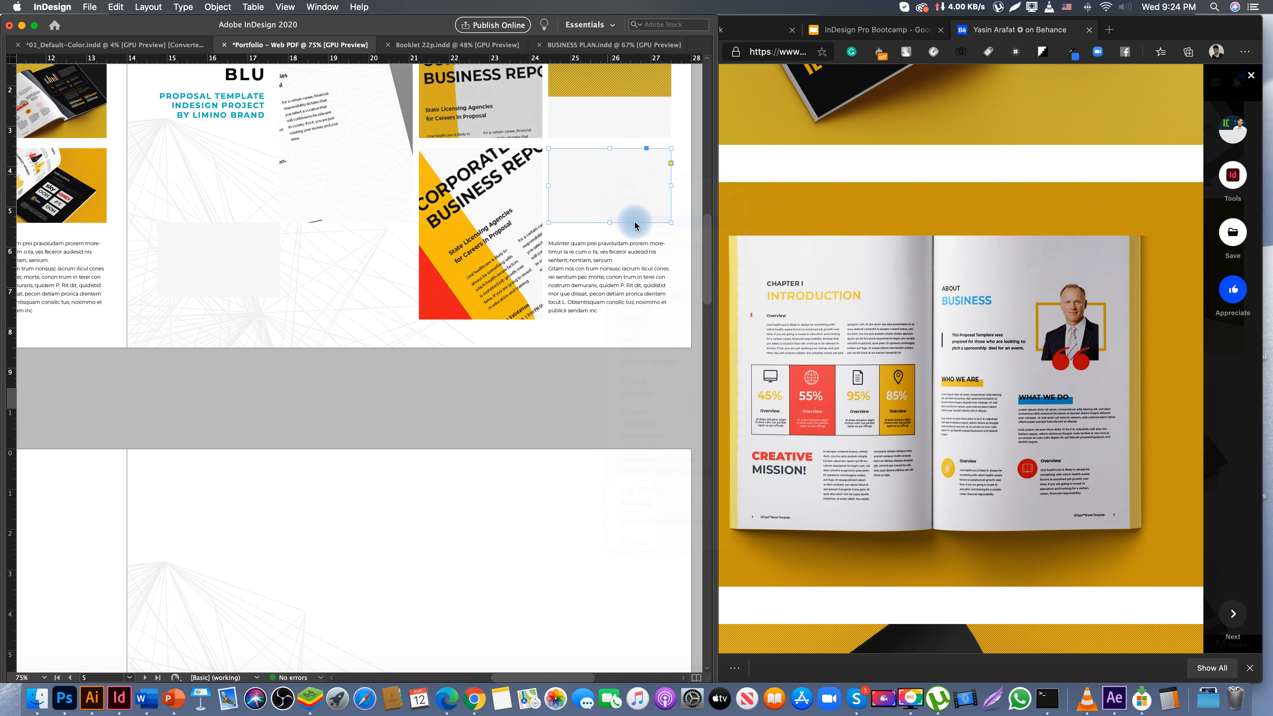
# - Select page 5's five image frames and apply Fill Frame Proportionally to their images
pyautogui.scroll(5, 574, 148)
pyautogui.moveTo(349, 142); pyautogui.dragTo(579, 296)
pyautogui.rightClick(543, 225)
pyautogui.moveTo(627, 417)
pyautogui.click(737, 426)
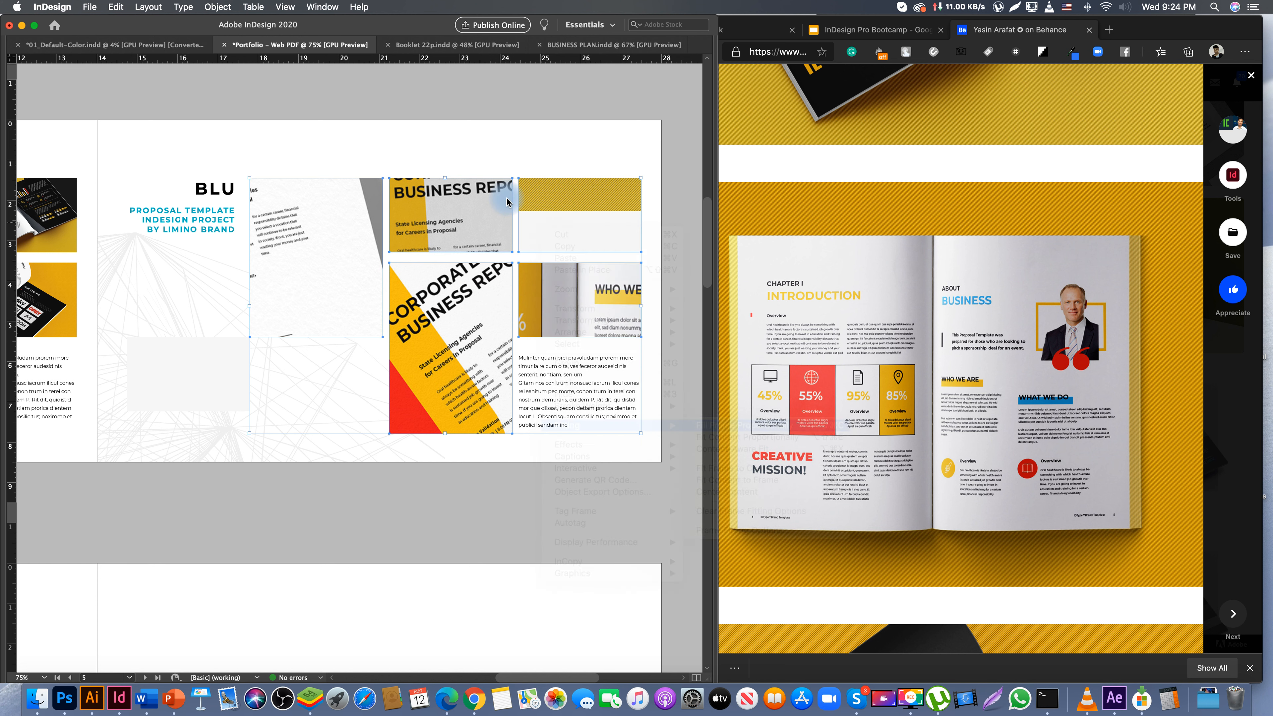
pyautogui.click(466, 146)
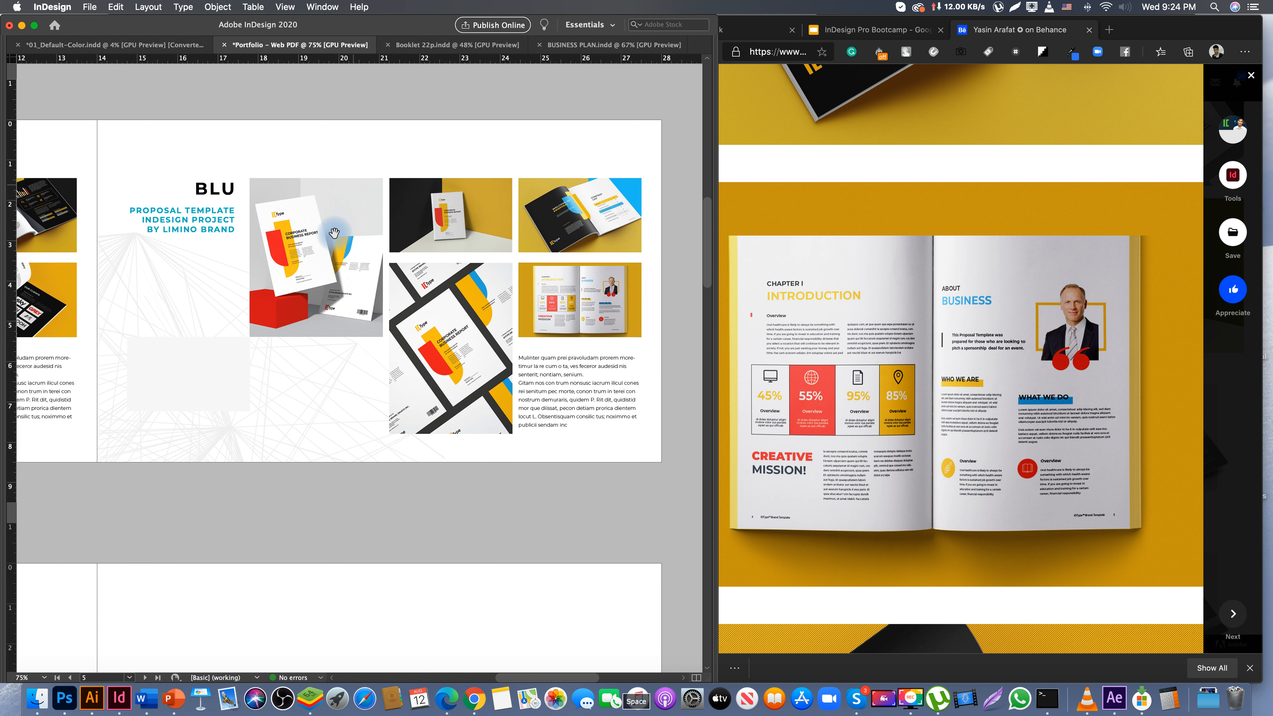
pyautogui.hscroll(-5, 345, 241)
pyautogui.click(323, 207)
pyautogui.doubleClick(292, 208)
pyautogui.write('BRA')
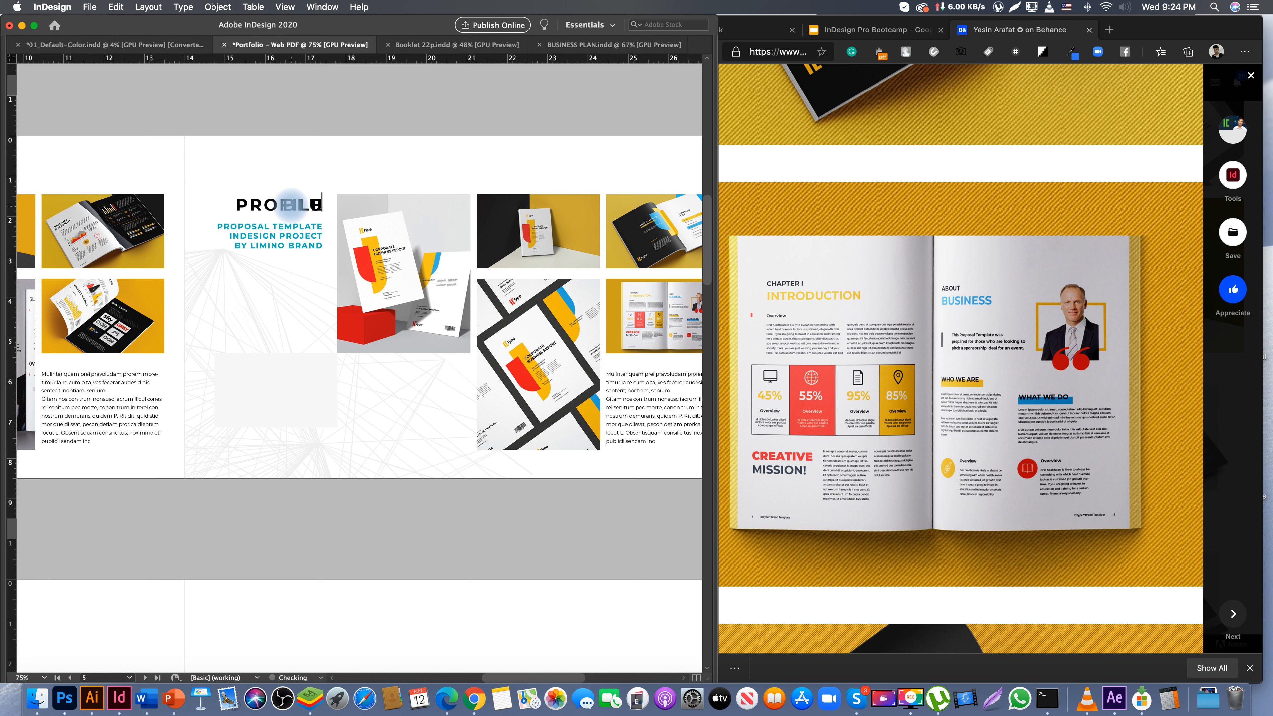
pyautogui.moveTo(293, 203); pyautogui.dragTo(275, 305)
pyautogui.press('super+z')
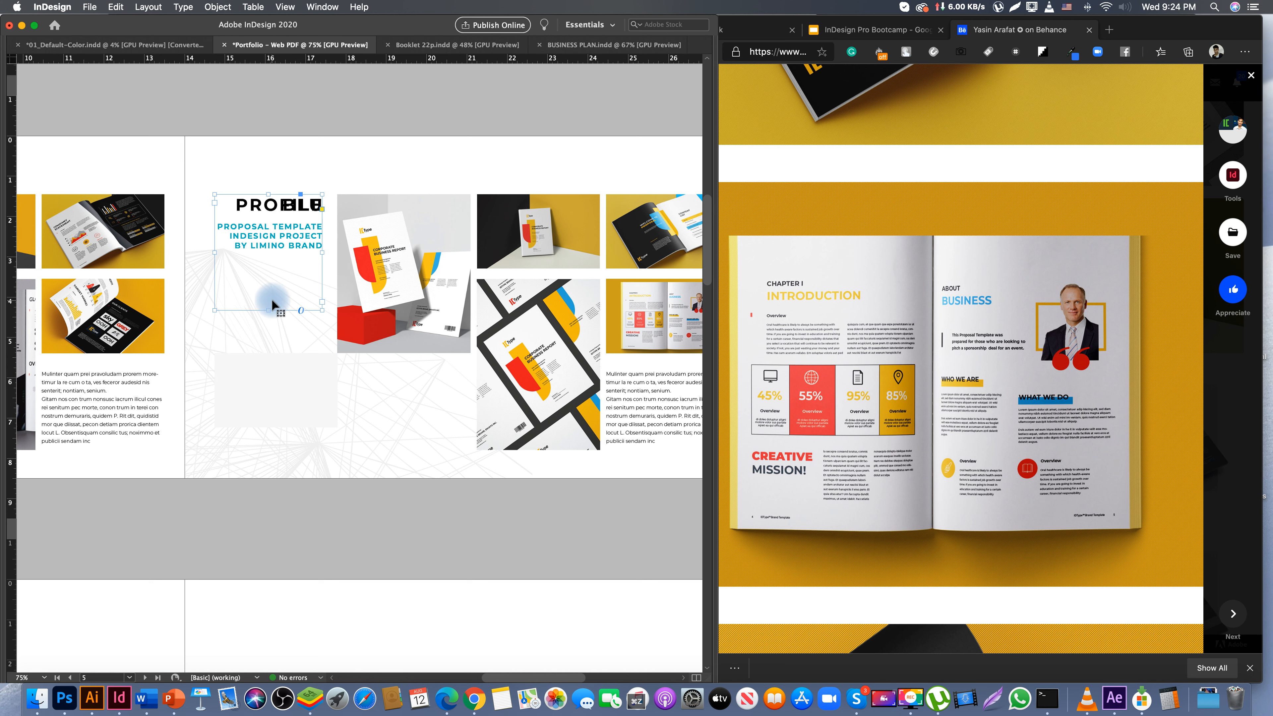
pyautogui.press('super+z')
# - Replace the BLU title on page 5 with PROFILE
pyautogui.doubleClick(297, 203)
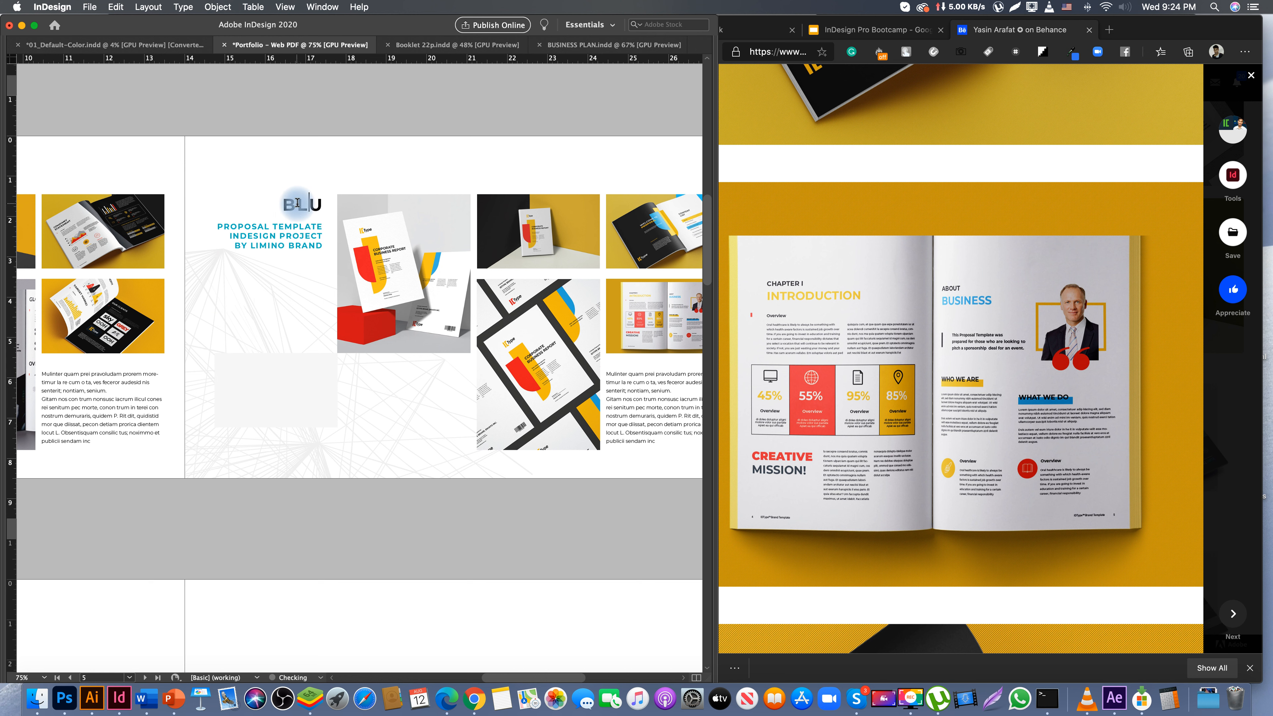
pyautogui.write('PROFILE')
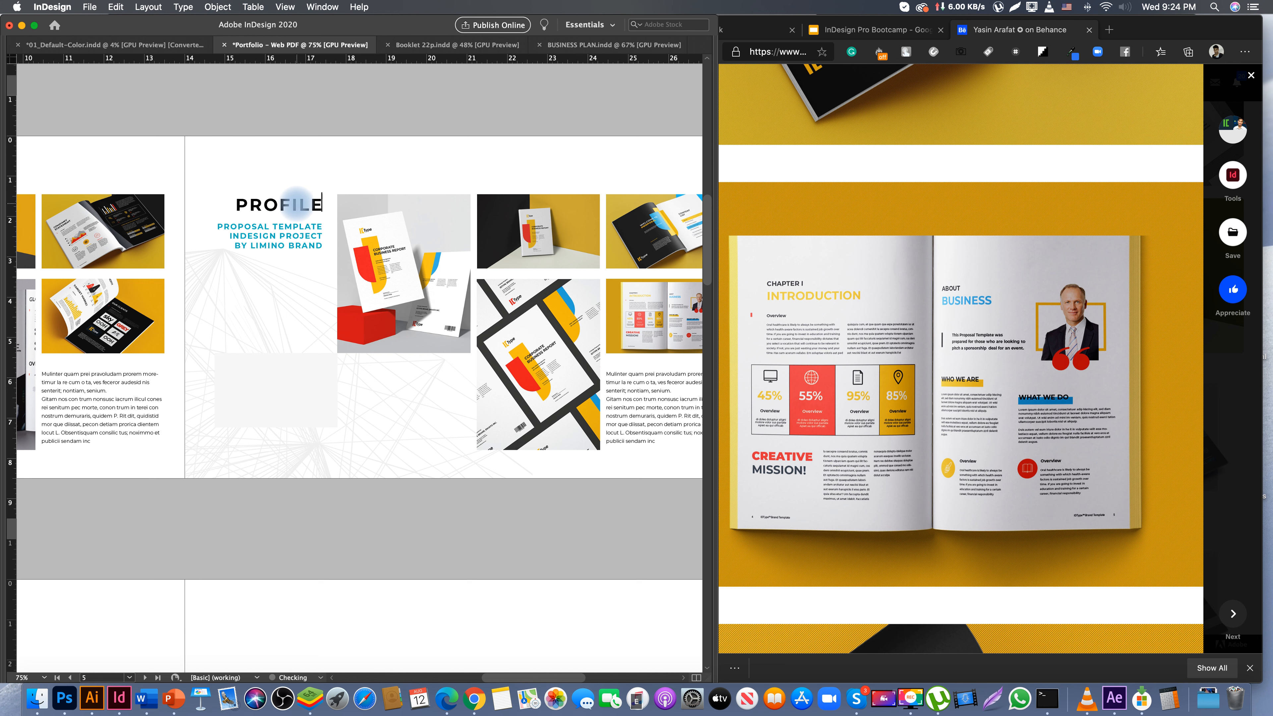
pyautogui.press('Escape')
# - Replace the word PROPOSAL in page 5's blue subtitle with COMPANY PROFILE
pyautogui.click(239, 225)
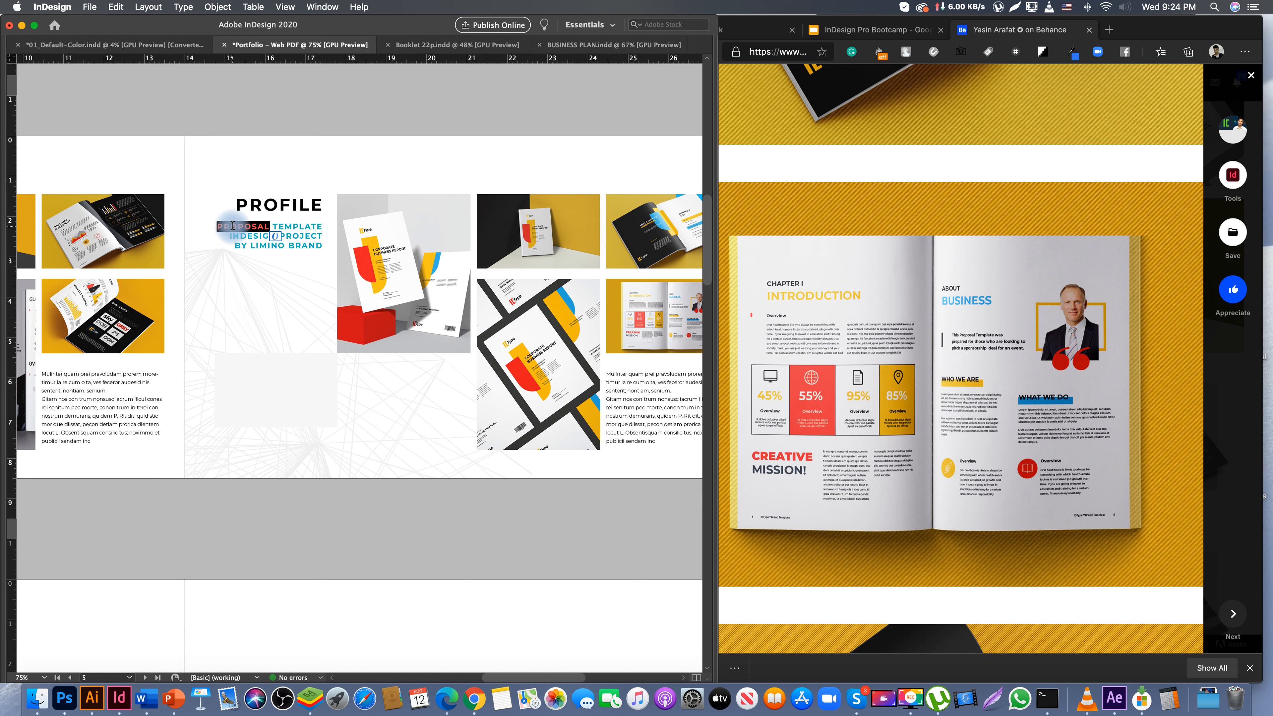
pyautogui.write('ANN')
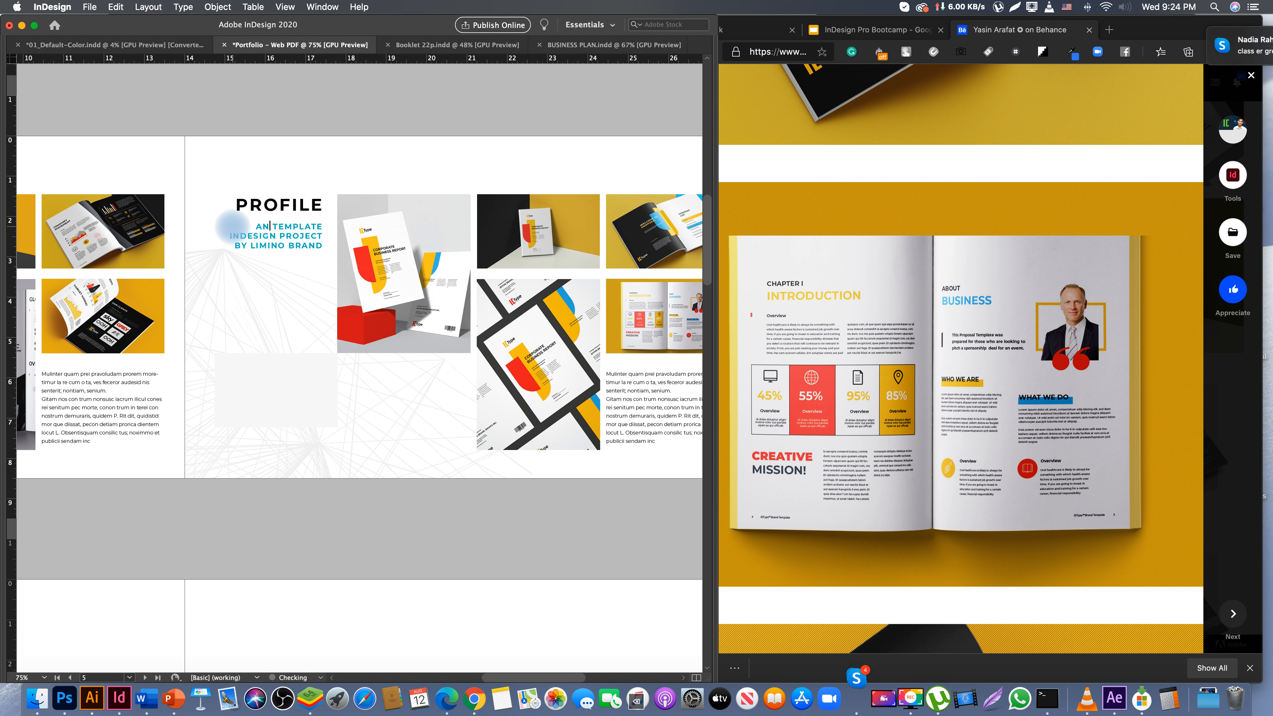
pyautogui.press('BackSpace')
pyautogui.press('BackSpace')
pyautogui.press('BackSpace')
pyautogui.write('COMP')
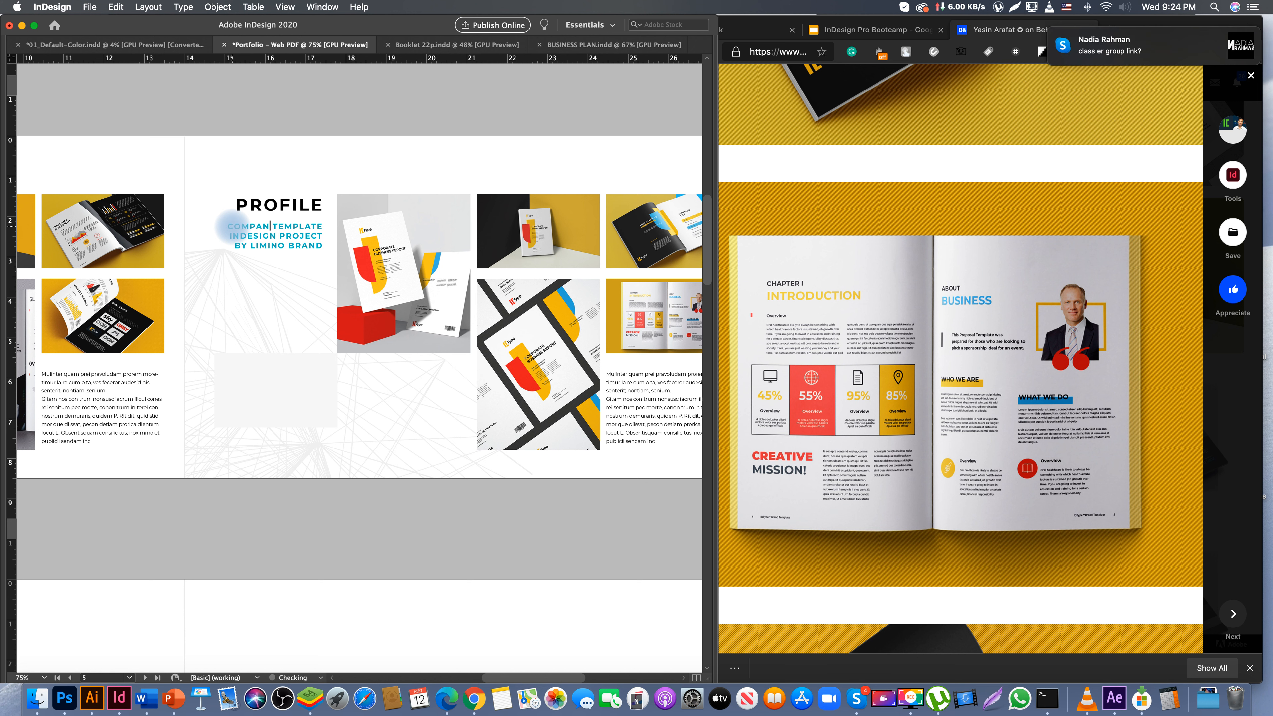
pyautogui.write('ANY PROFILE')
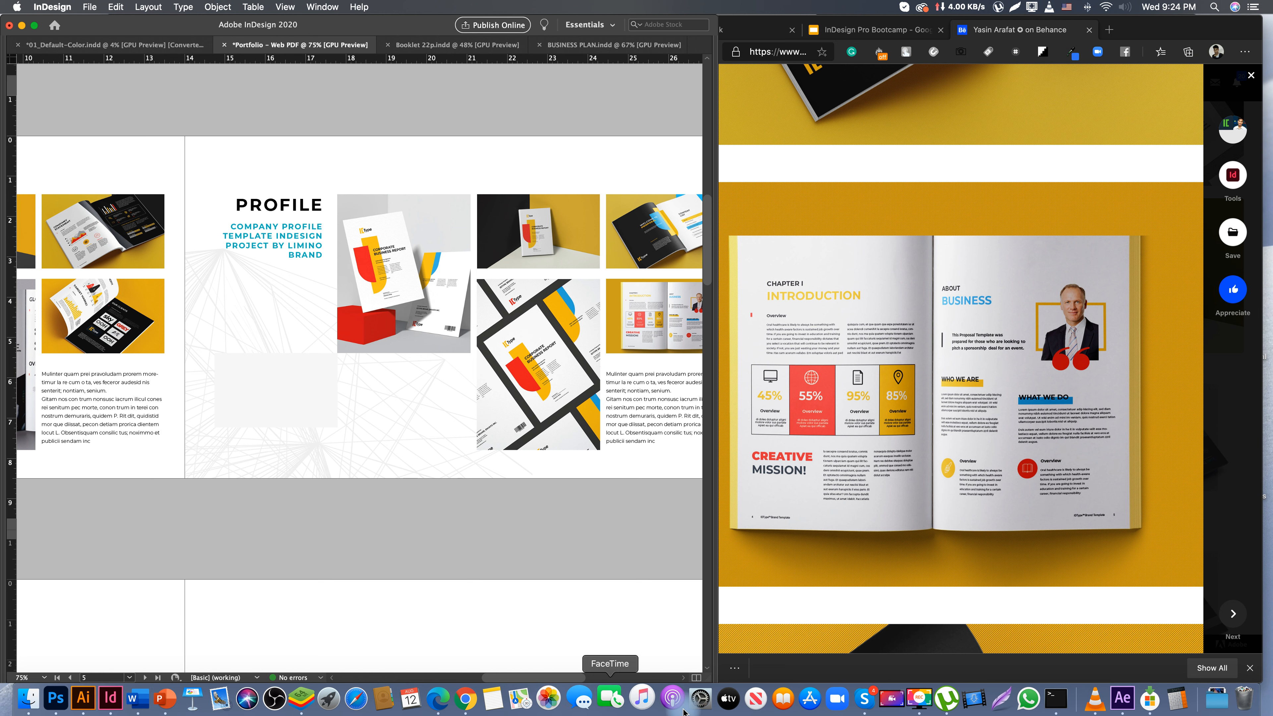
# - Switch to Skype, open the ongoing InDesign Pro | Bootcamp call, check its chat and close the chat again
pyautogui.click(864, 698)
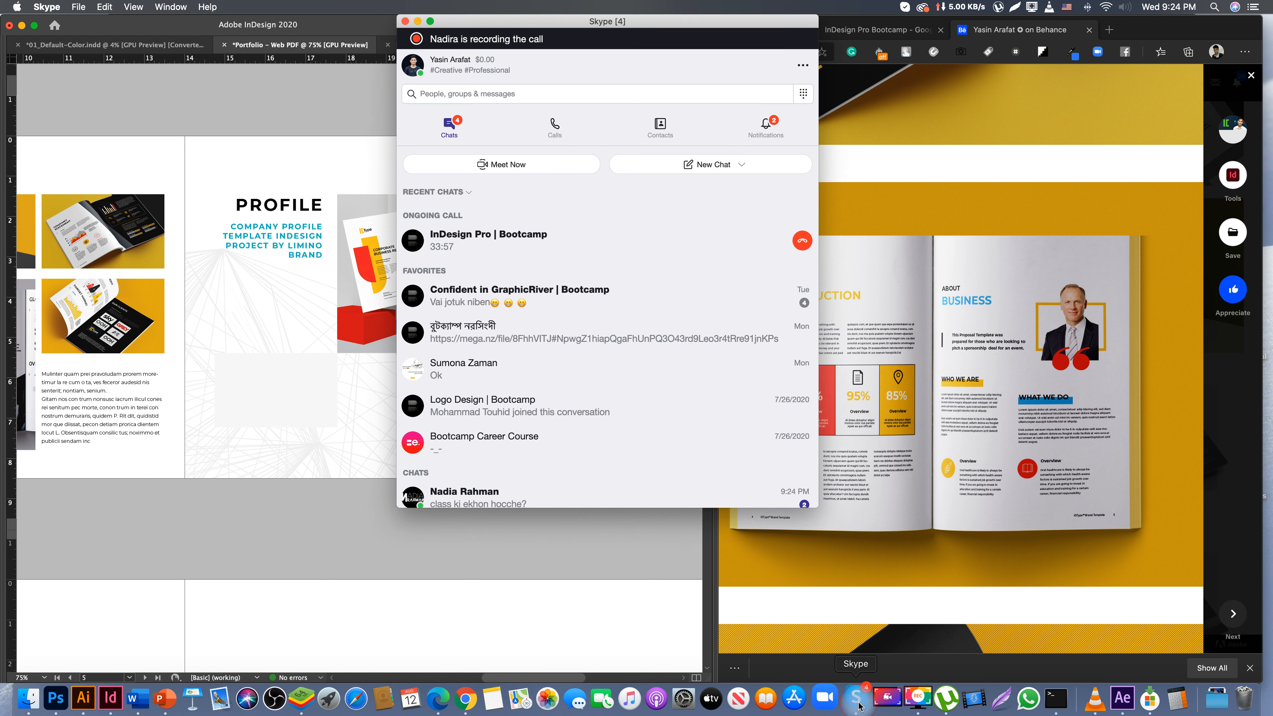
pyautogui.click(461, 240)
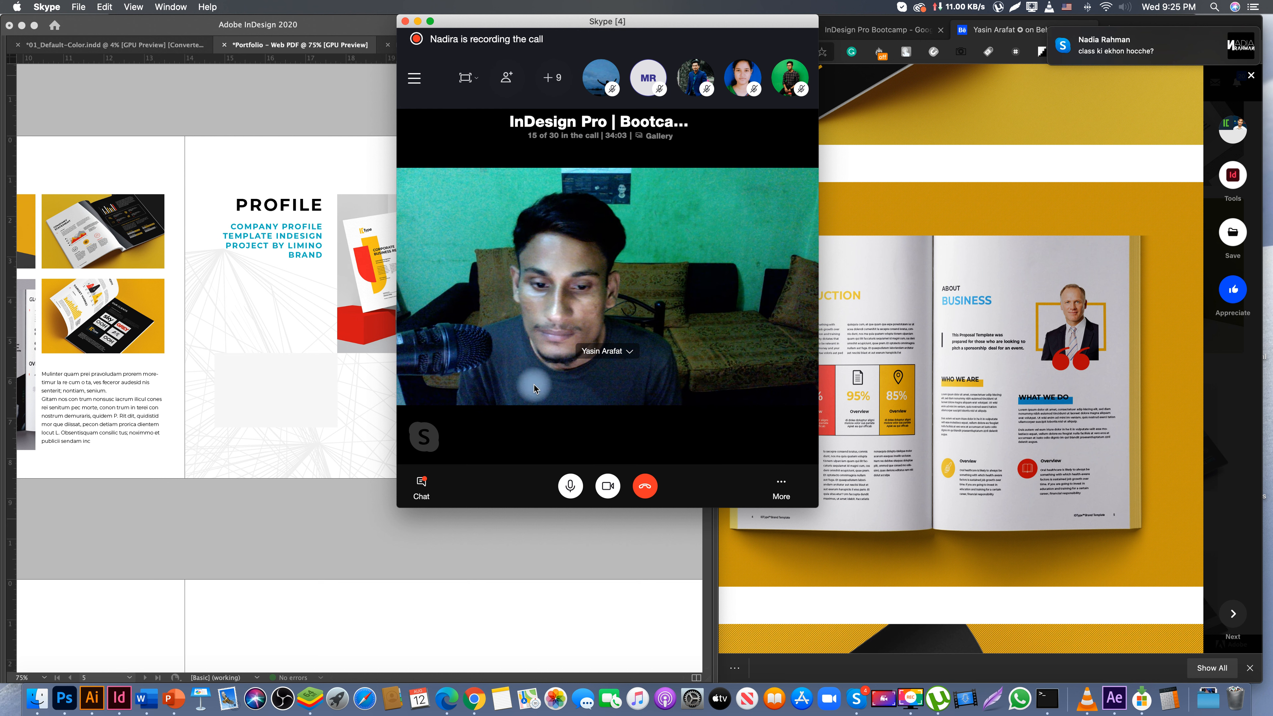
pyautogui.click(421, 484)
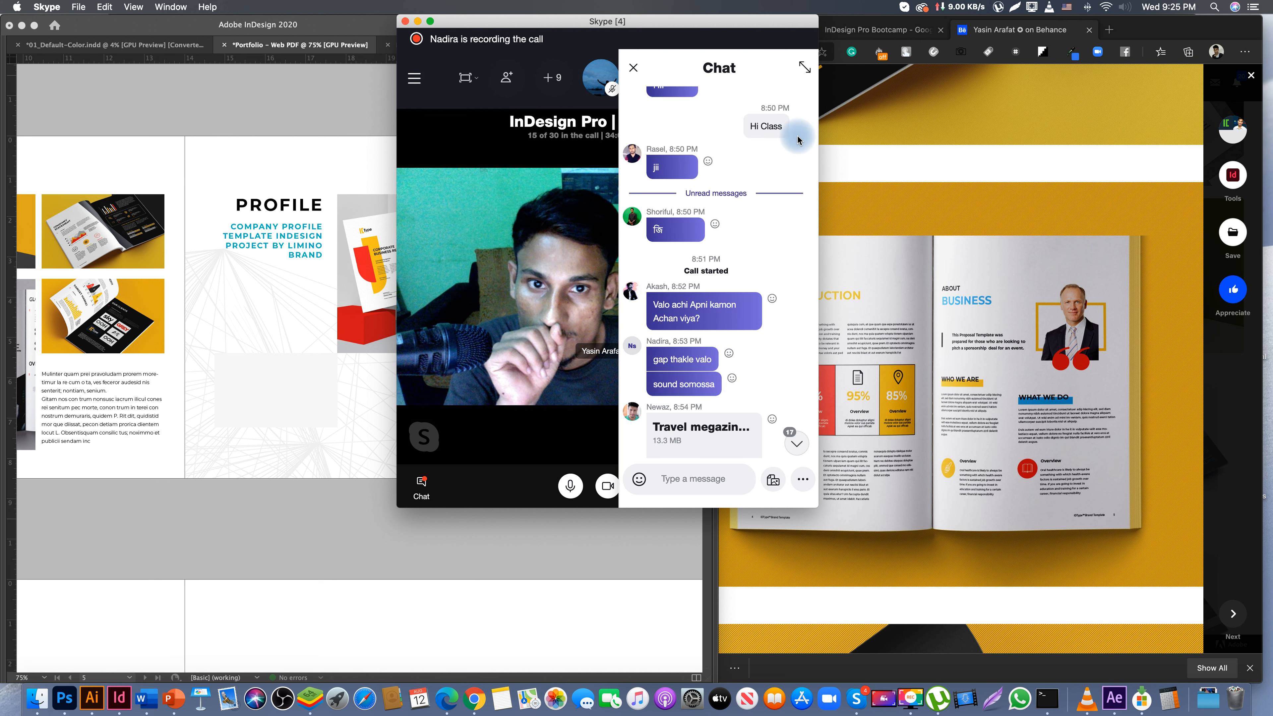
pyautogui.click(632, 63)
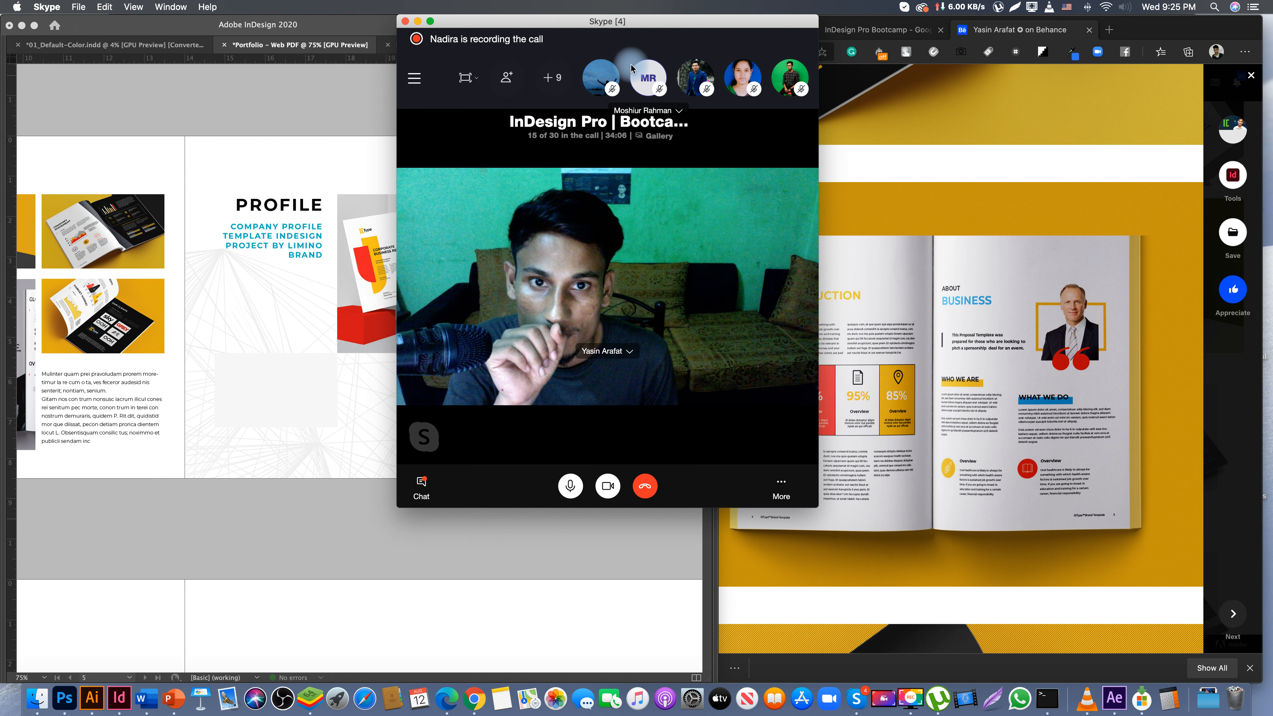
# - Find the contact who messaged, add them to the Skype call and return to InDesign
pyautogui.click(510, 77)
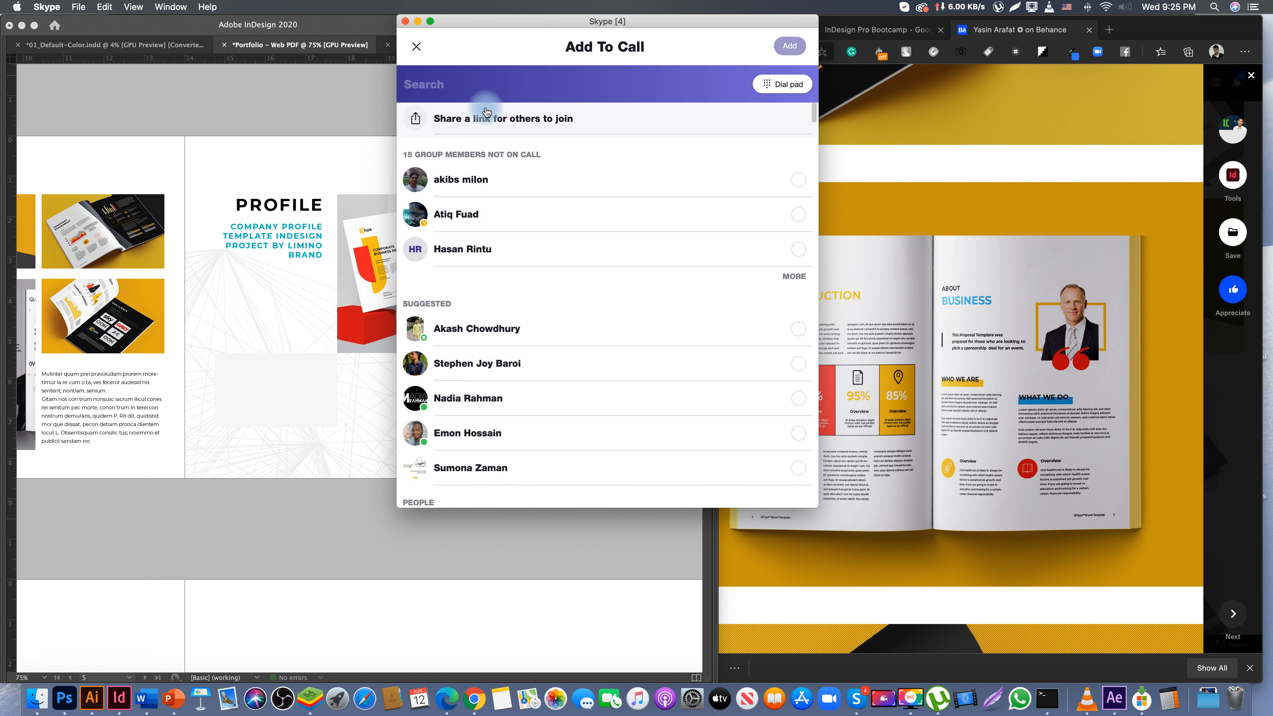
pyautogui.write('NADIU')
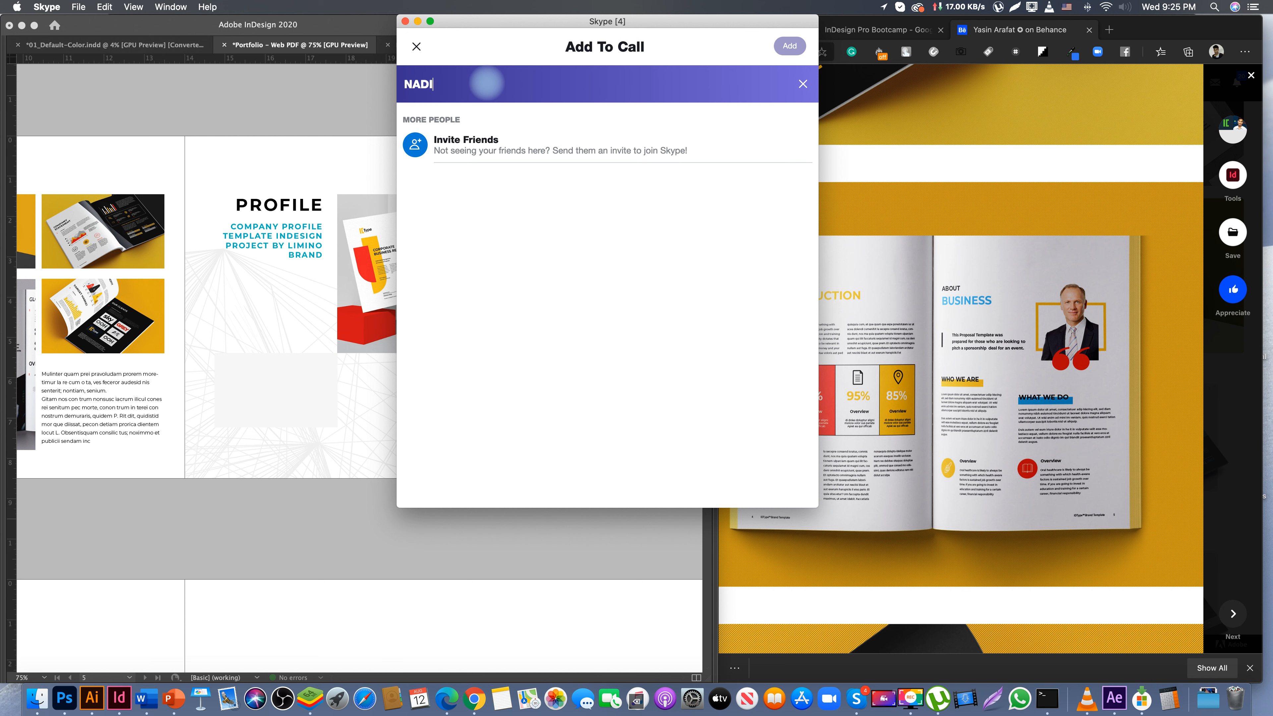
pyautogui.click(440, 115)
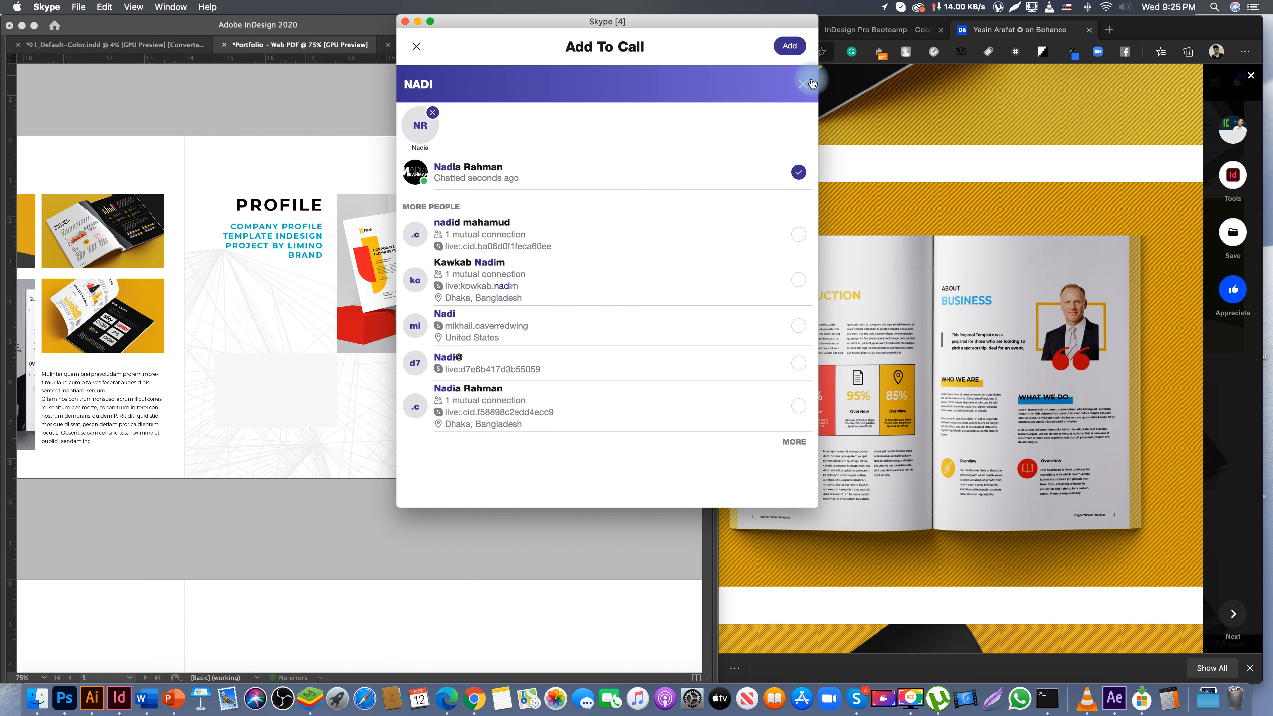
pyautogui.click(791, 47)
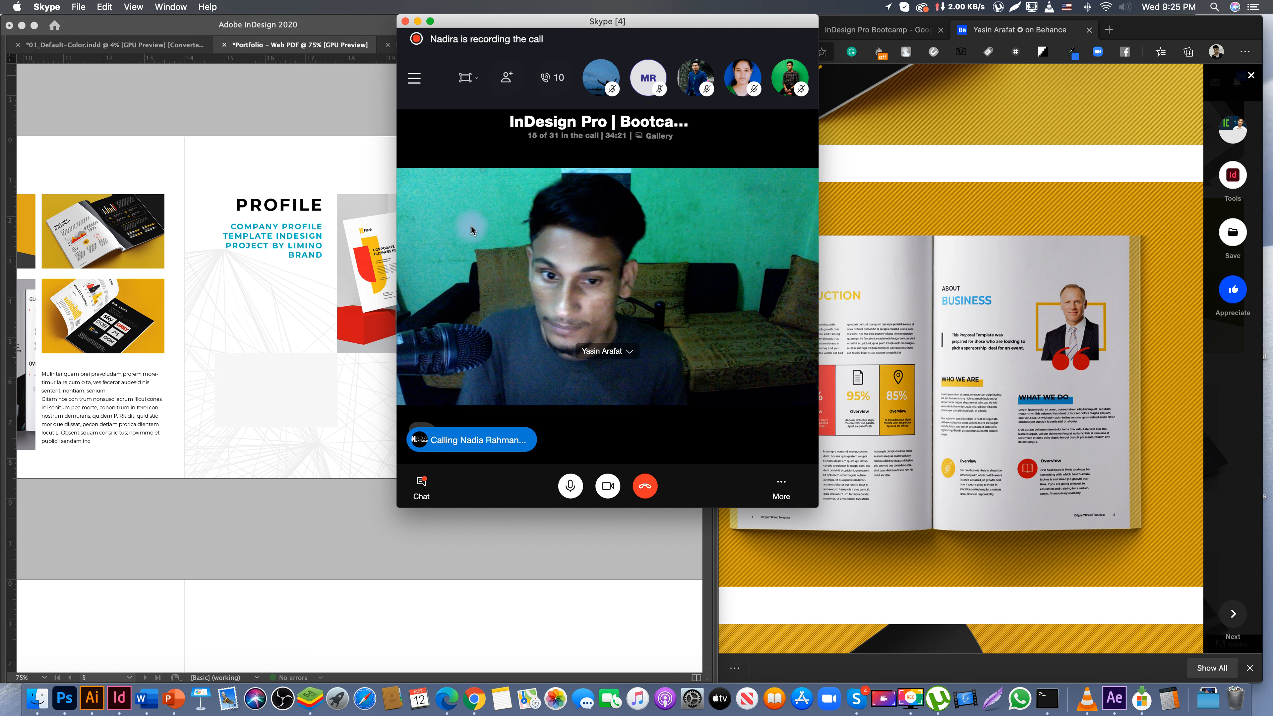
pyautogui.click(357, 116)
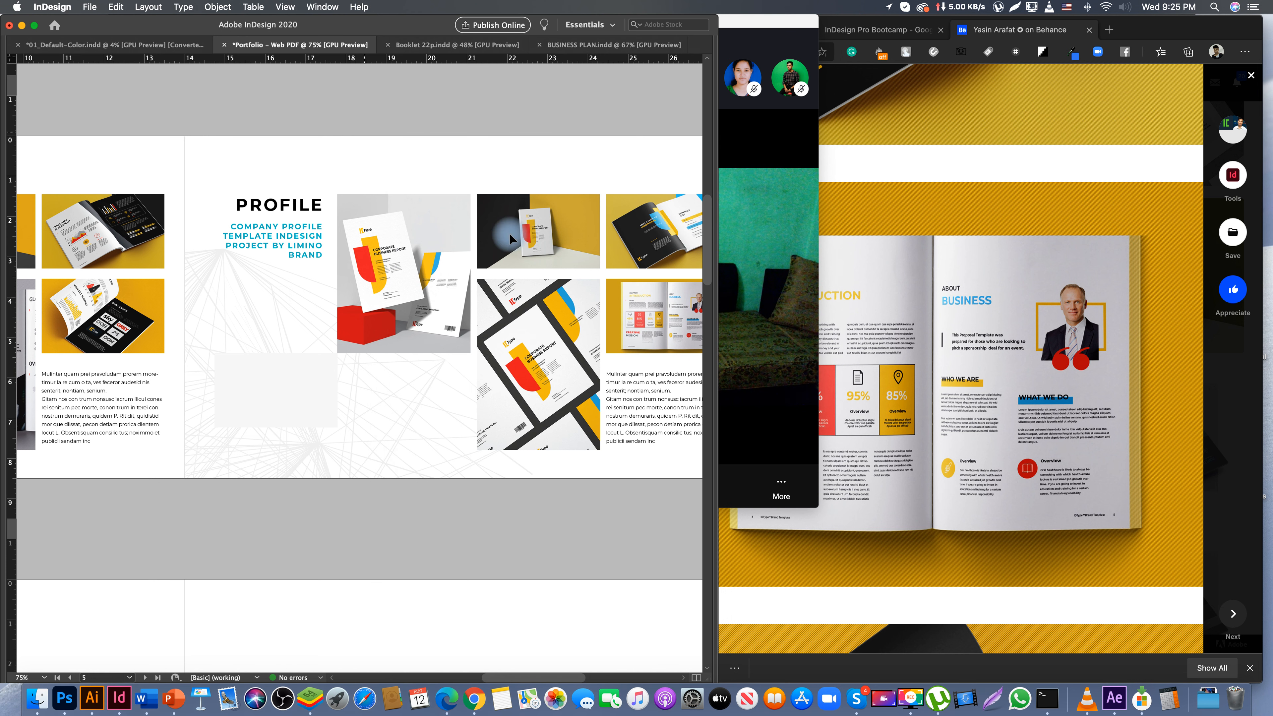
# - Review the BLU, BLACK and PROFILE project pages together with the Table of Projects page
pyautogui.scroll(-4, 406, 347)
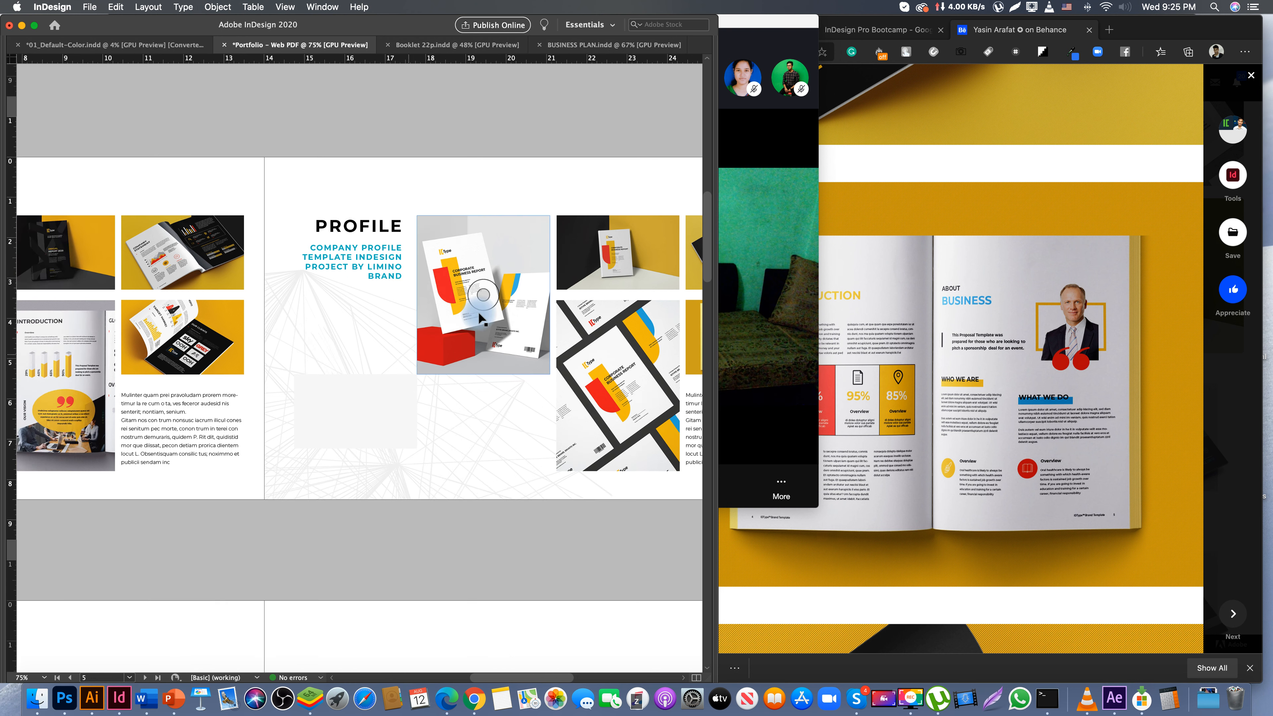
pyautogui.scroll(-5, 415, 331)
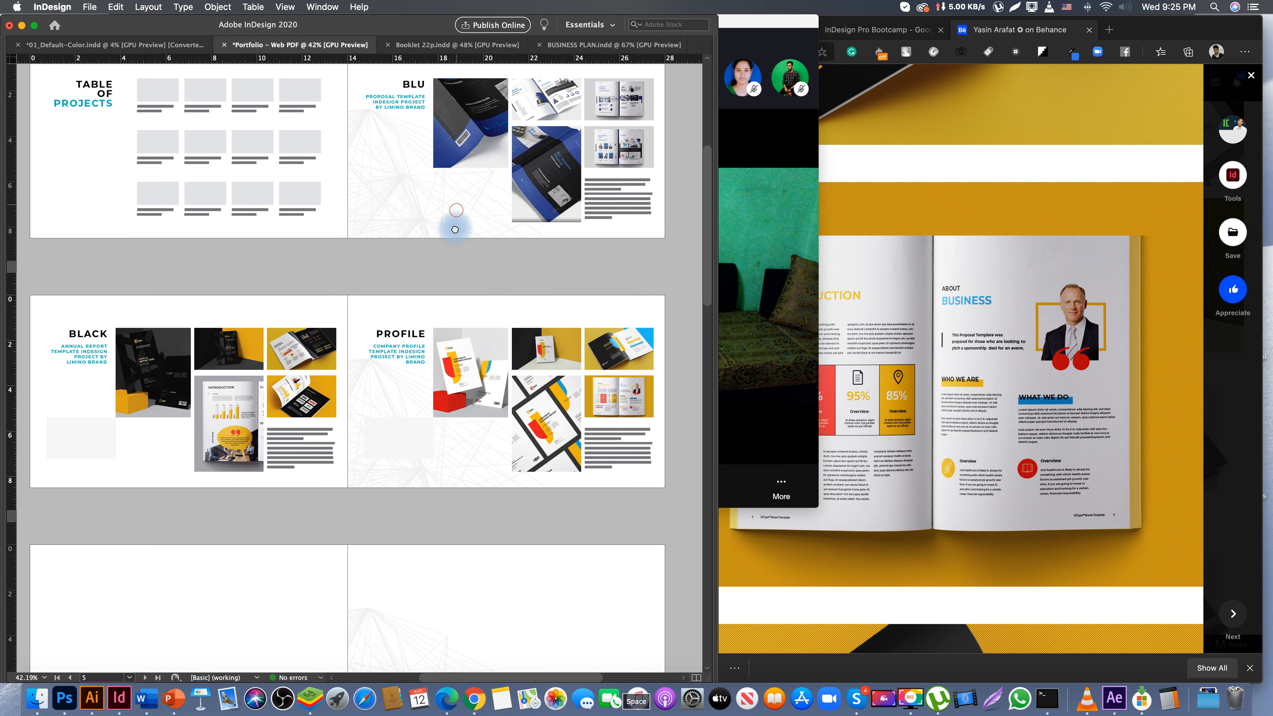
pyautogui.scroll(5, 454, 353)
pyautogui.scroll(-6, 466, 293)
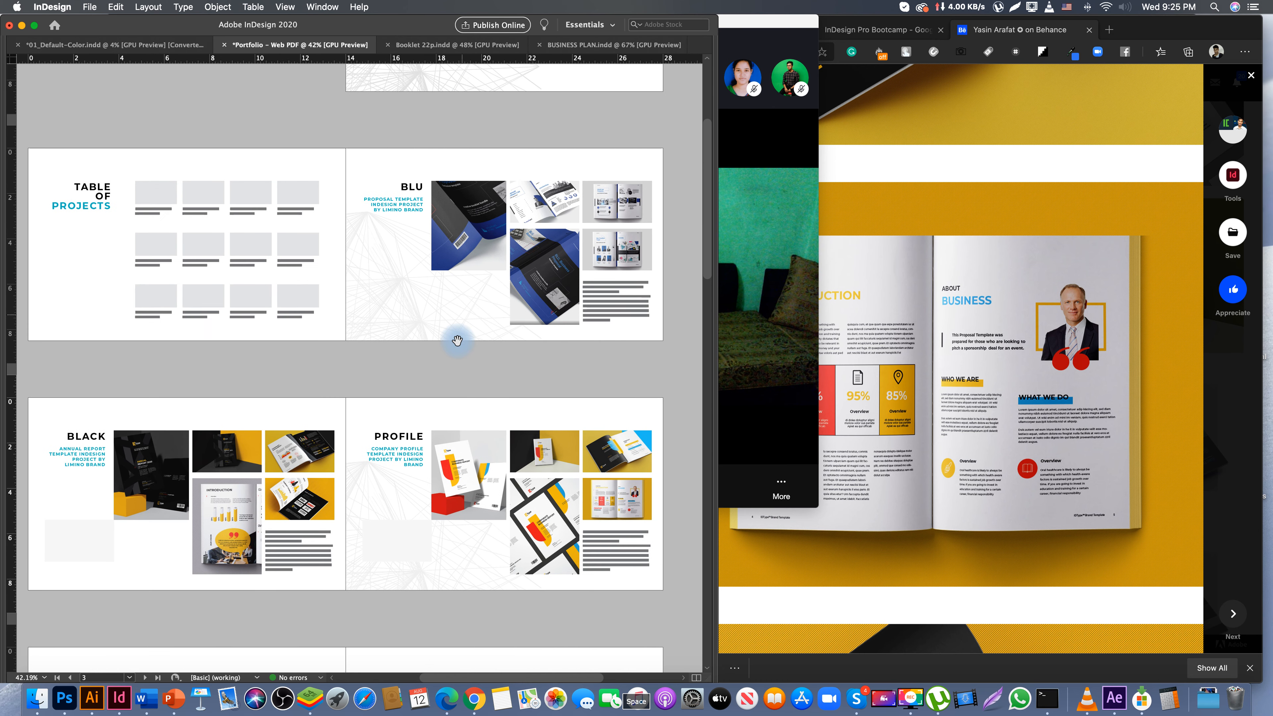
pyautogui.scroll(-3, 475, 240)
pyautogui.scroll(5, 366, 232)
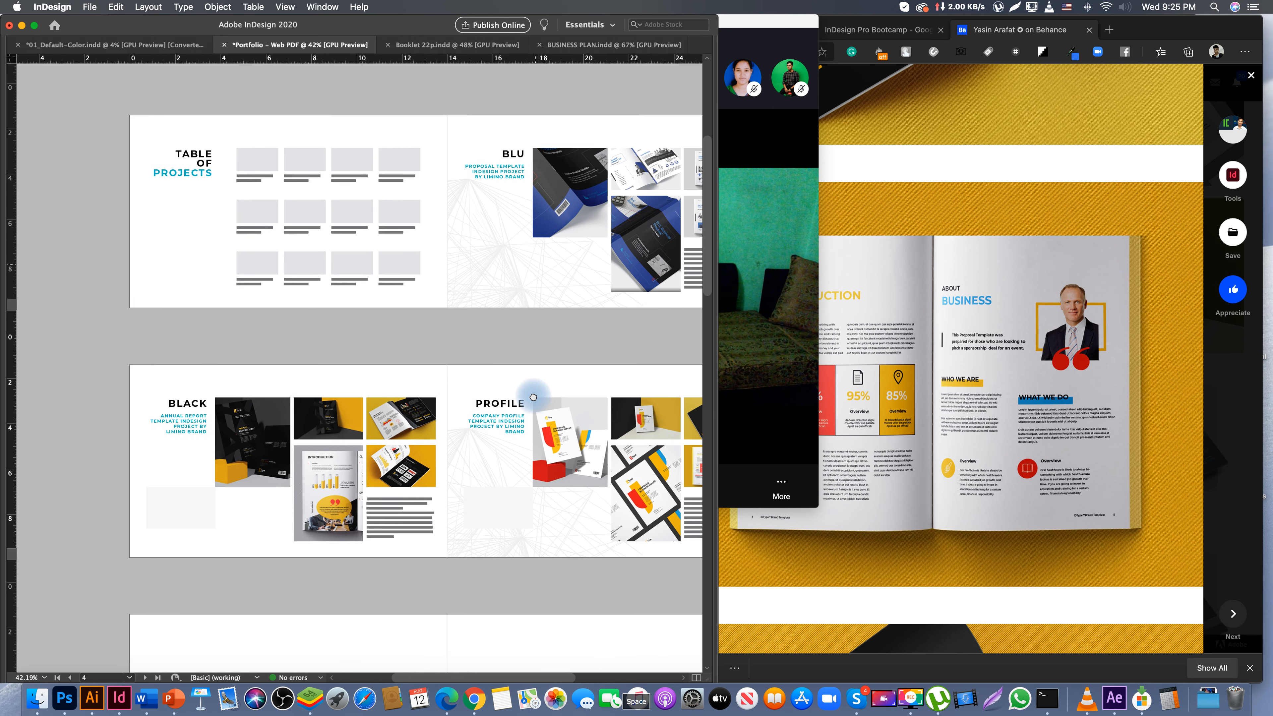
pyautogui.scroll(2, 365, 232)
pyautogui.scroll(4, 384, 213)
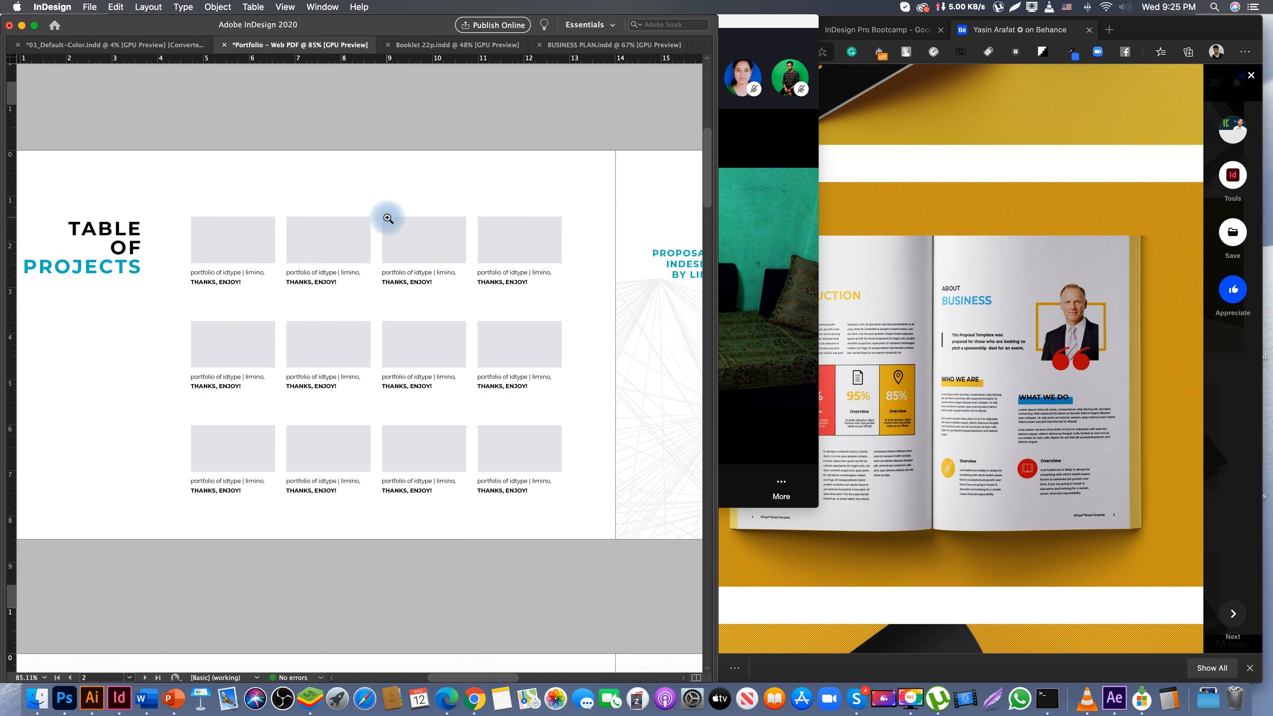
pyautogui.scroll(-5, 511, 284)
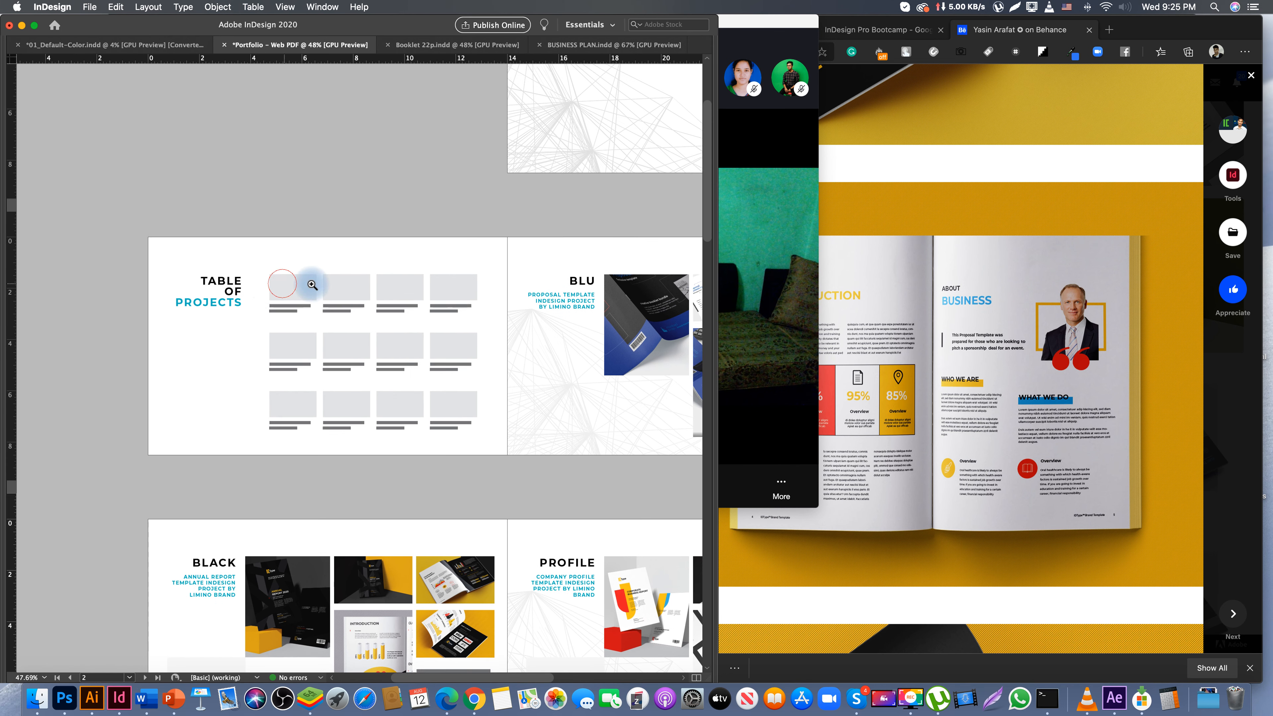
# - Copy the large BLU brochure image from page 3 and paste it into the first thumbnail frame on the Table of Projects page
pyautogui.scroll(2, 440, 299)
pyautogui.hscroll(10, 221, 319)
pyautogui.hscroll(5, 409, 348)
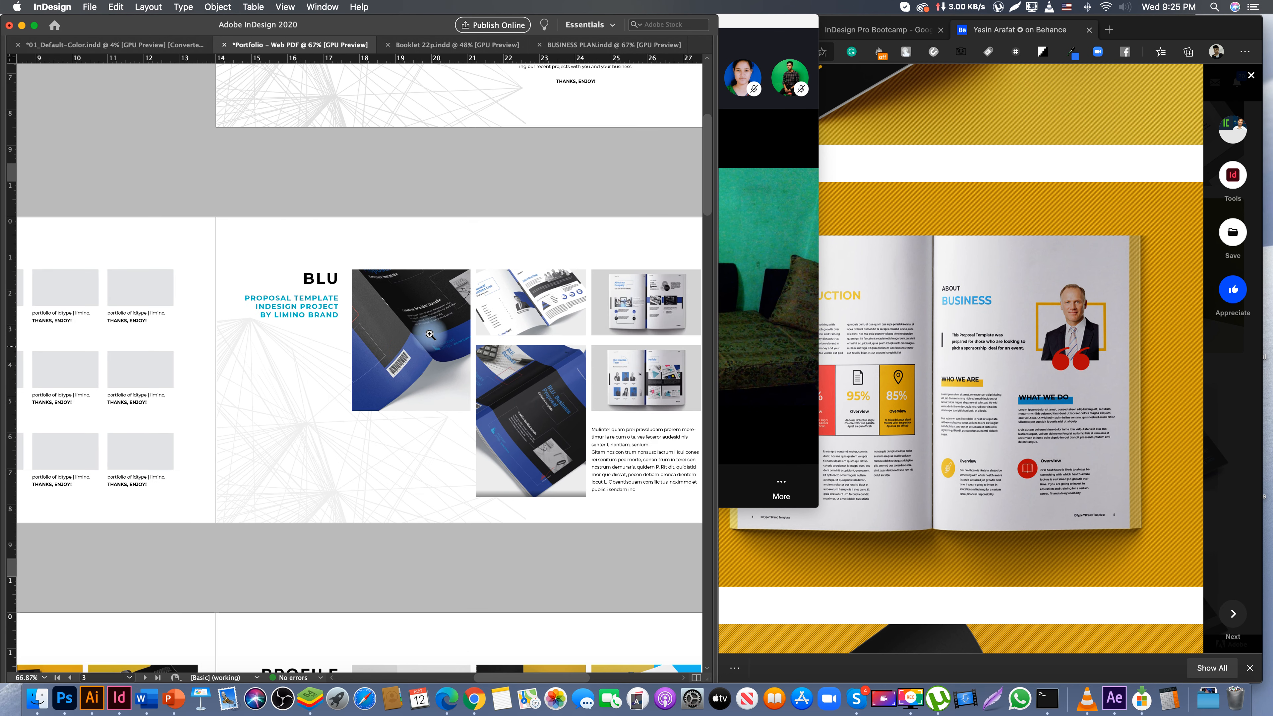
pyautogui.hscroll(-15, 191, 330)
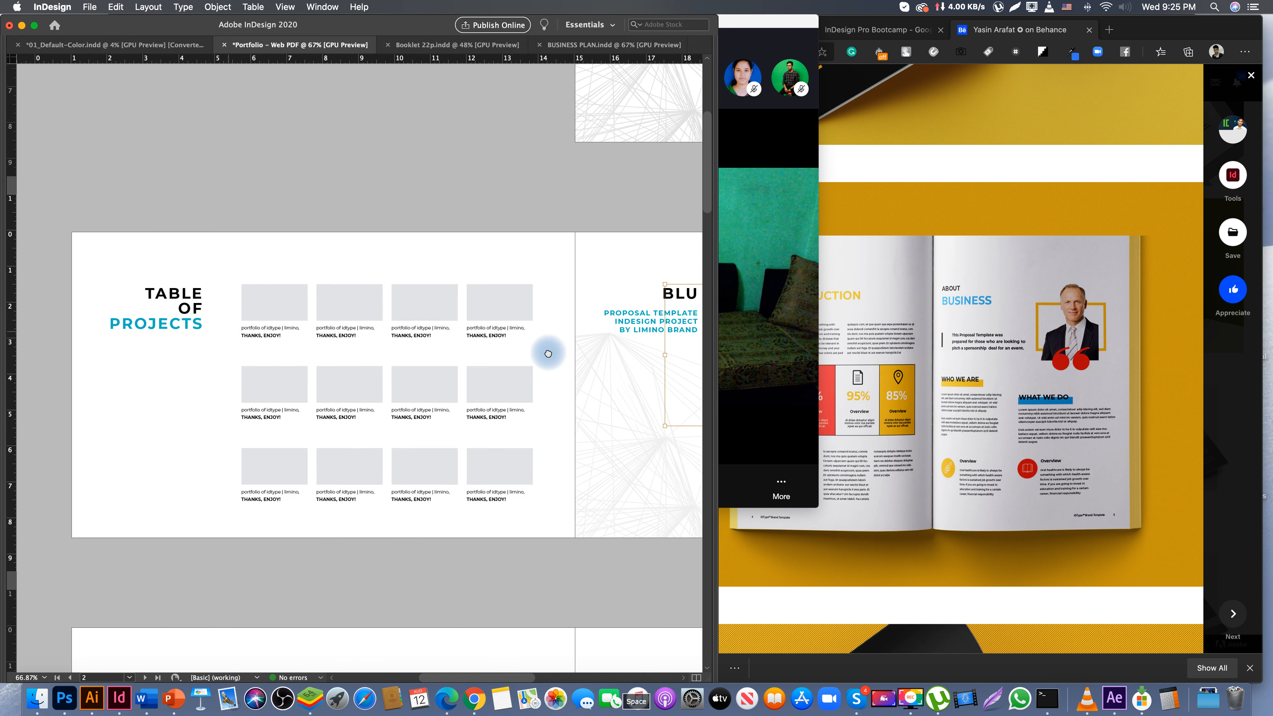
pyautogui.click(264, 284)
pyautogui.click(299, 311)
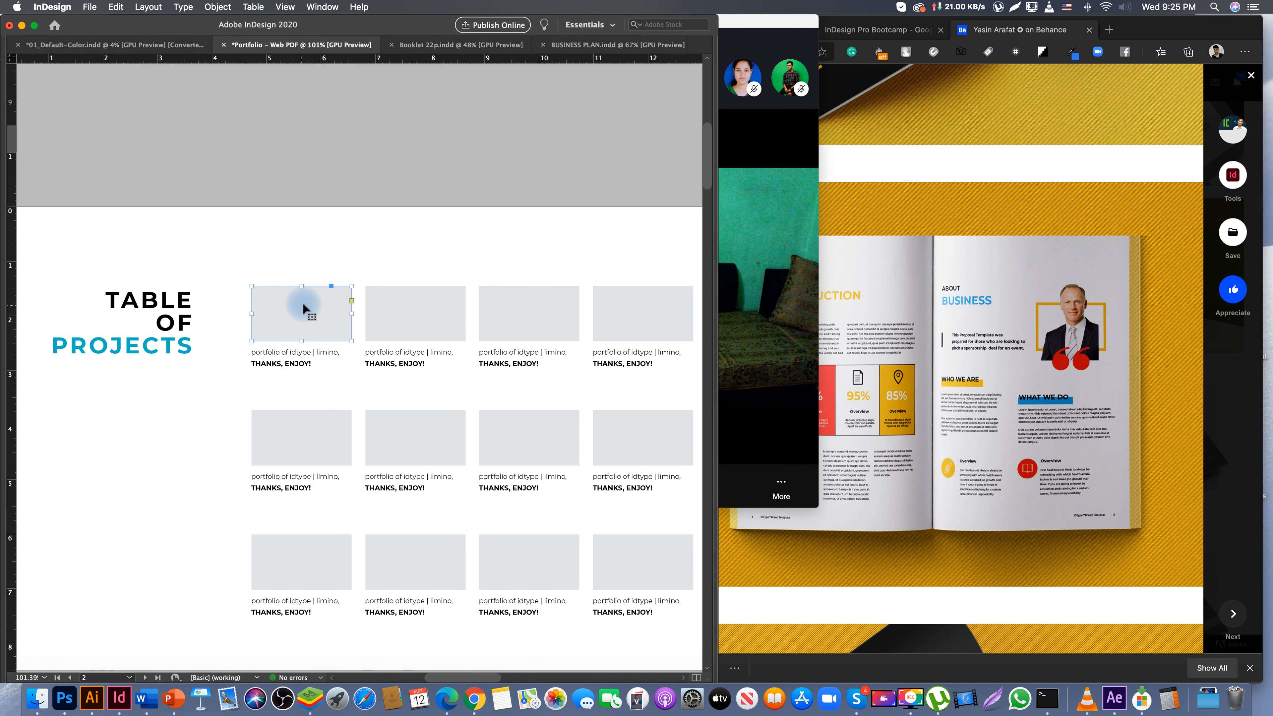
pyautogui.rightClick(304, 307)
pyautogui.click(346, 351)
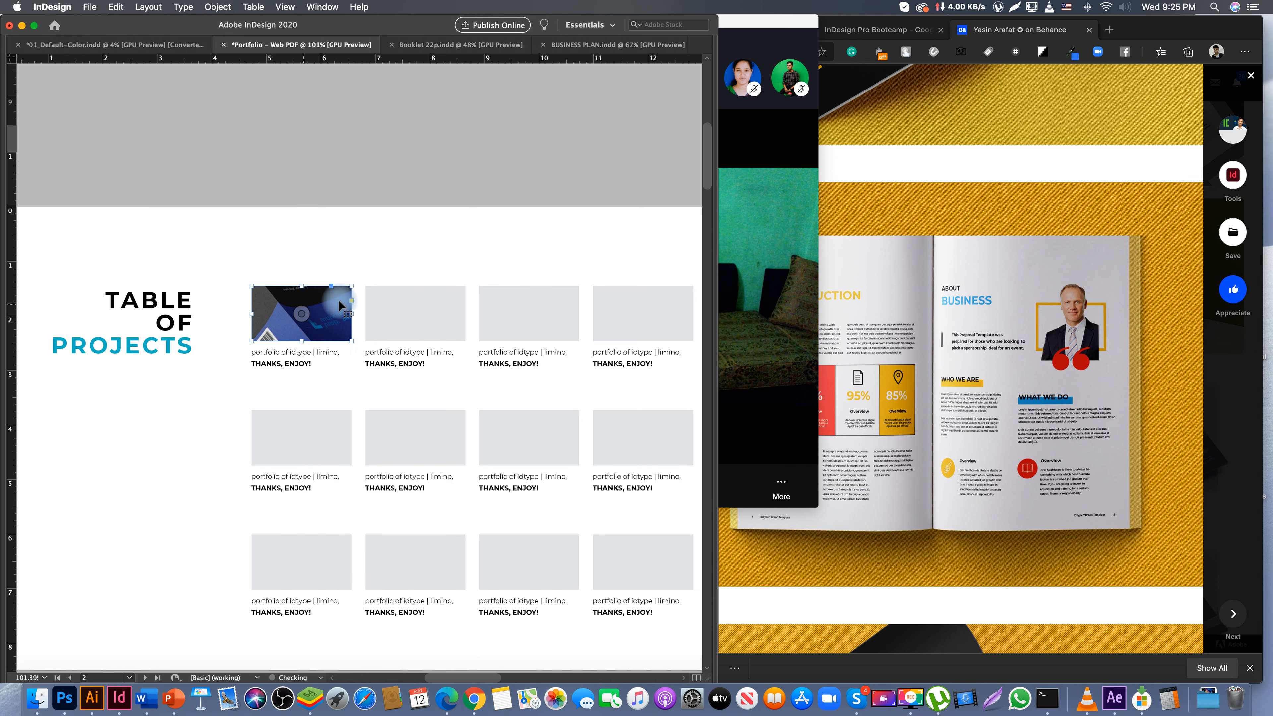
# - Apply Fill Frame Proportionally to the BLU image in the first Table of Projects thumbnail
pyautogui.rightClick(352, 337)
pyautogui.moveTo(436, 507)
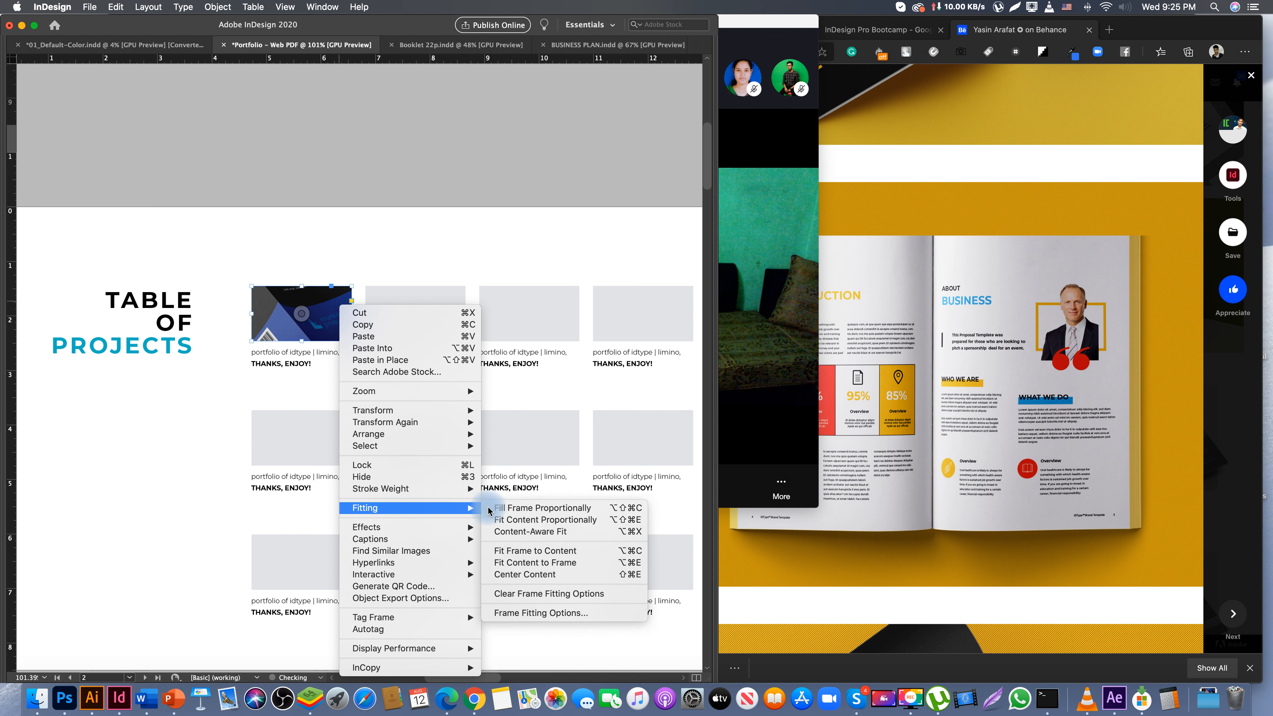
pyautogui.click(499, 508)
# - Replace the first thumbnail's caption with BLU BUSINESS PROPOSAL, and a bold second line CLICK HERE TO BROWSE
pyautogui.moveTo(410, 247); pyautogui.dragTo(313, 251)
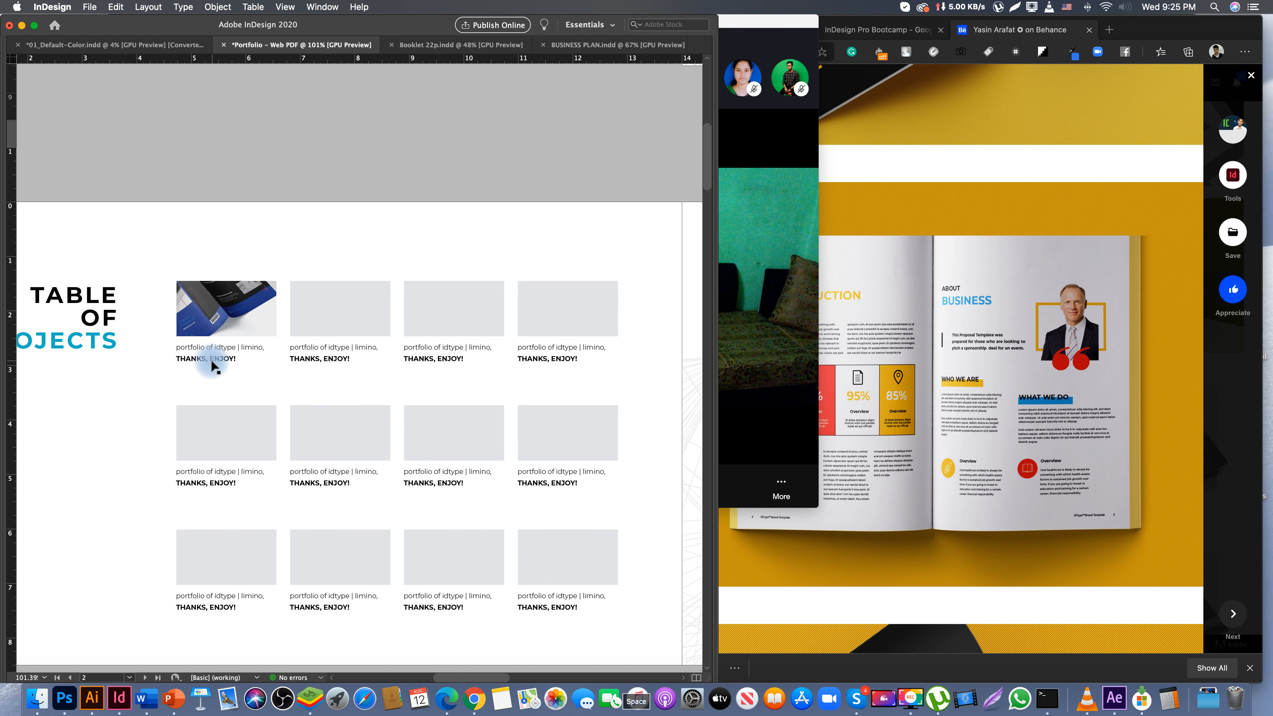
pyautogui.doubleClick(199, 346)
pyautogui.click(262, 347)
pyautogui.moveTo(205, 345); pyautogui.dragTo(161, 343)
pyautogui.write('BL,')
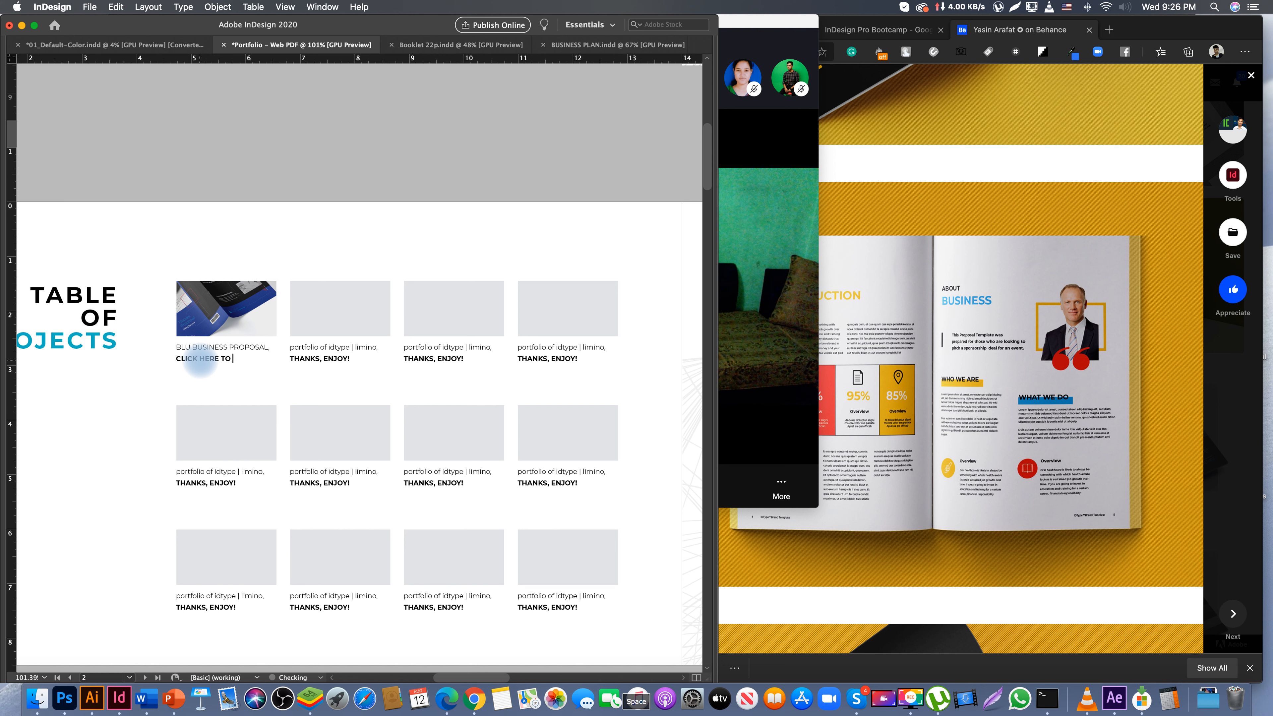
pyautogui.press('Escape')
# - Select the CLICK HERE TO BROWSE line under the first thumbnail and display the document's bookmarks
pyautogui.hscroll(2, 413, 366)
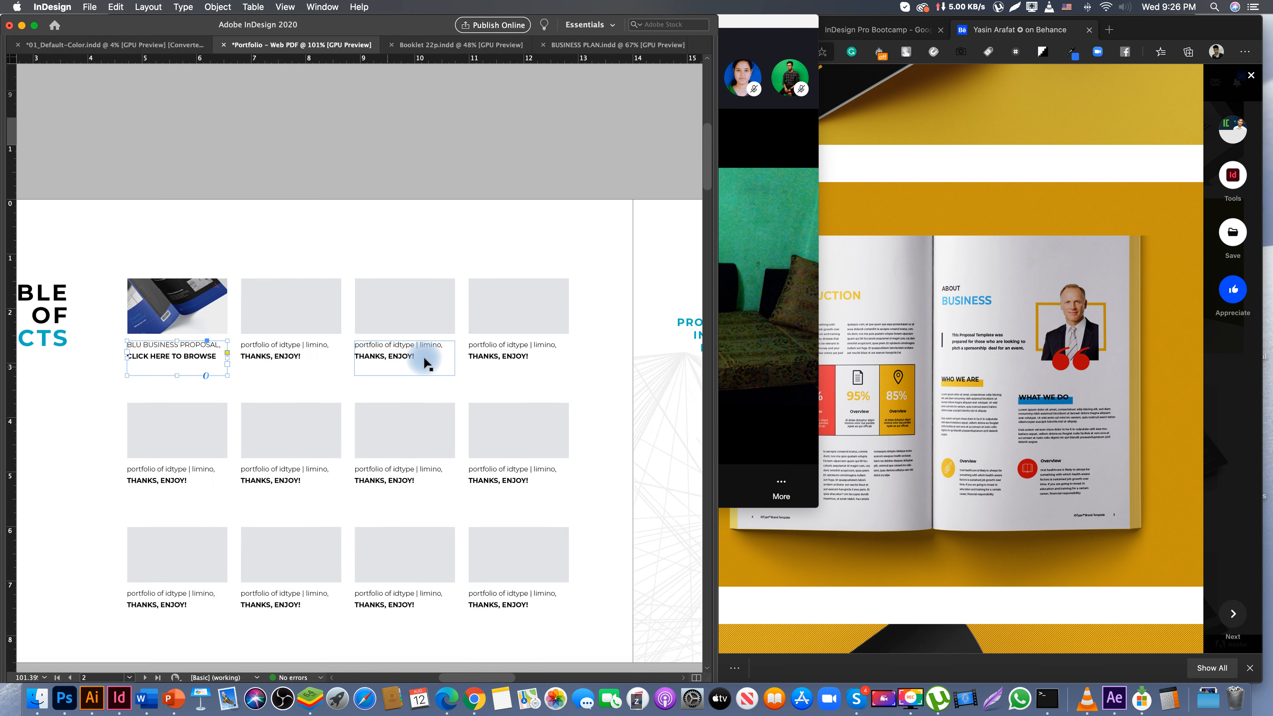
pyautogui.keyDown('alt'); pyautogui.click(365, 368); pyautogui.keyUp('alt')
pyautogui.click(313, 364)
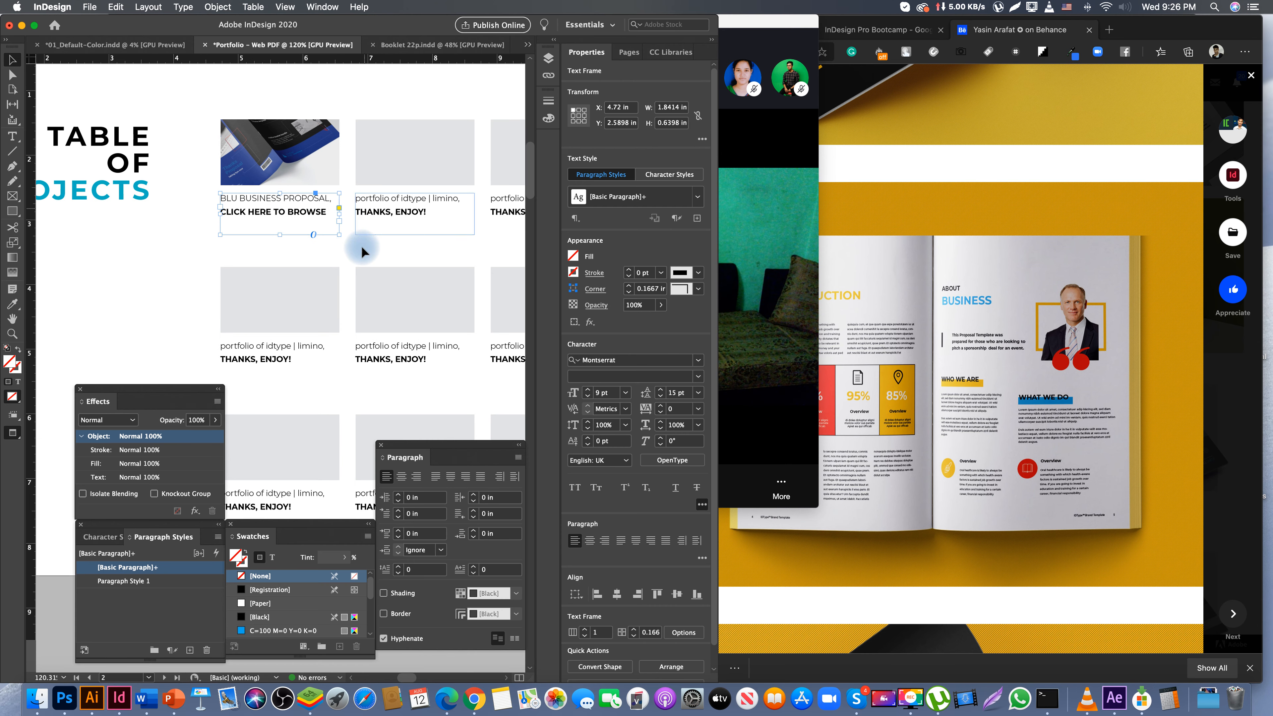
pyautogui.click(362, 248)
pyautogui.doubleClick(295, 213)
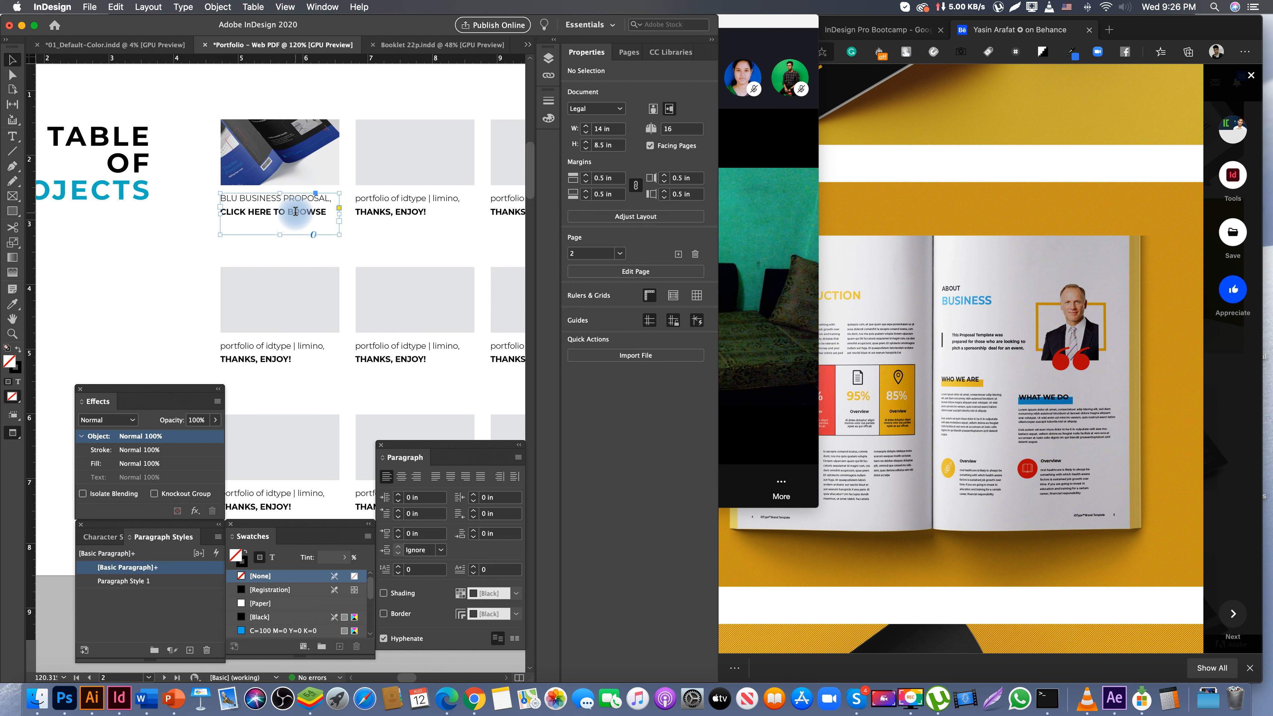
pyautogui.tripleClick(295, 211)
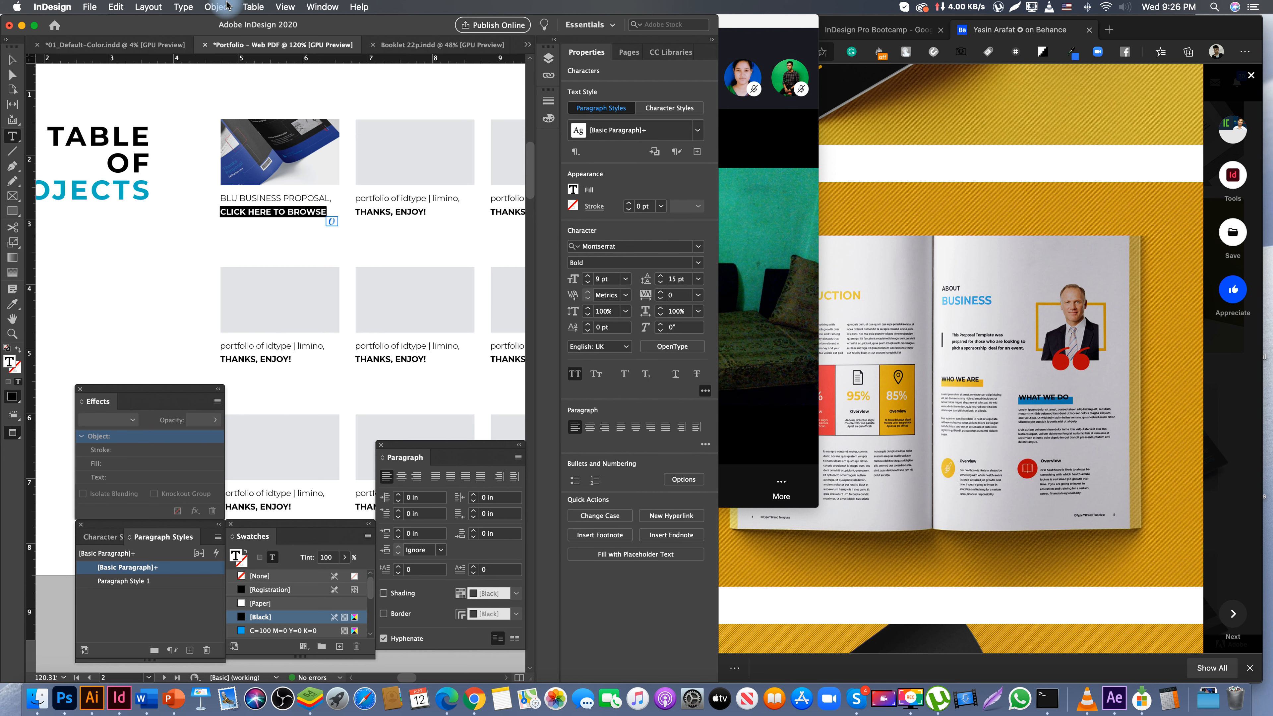
pyautogui.click(321, 7)
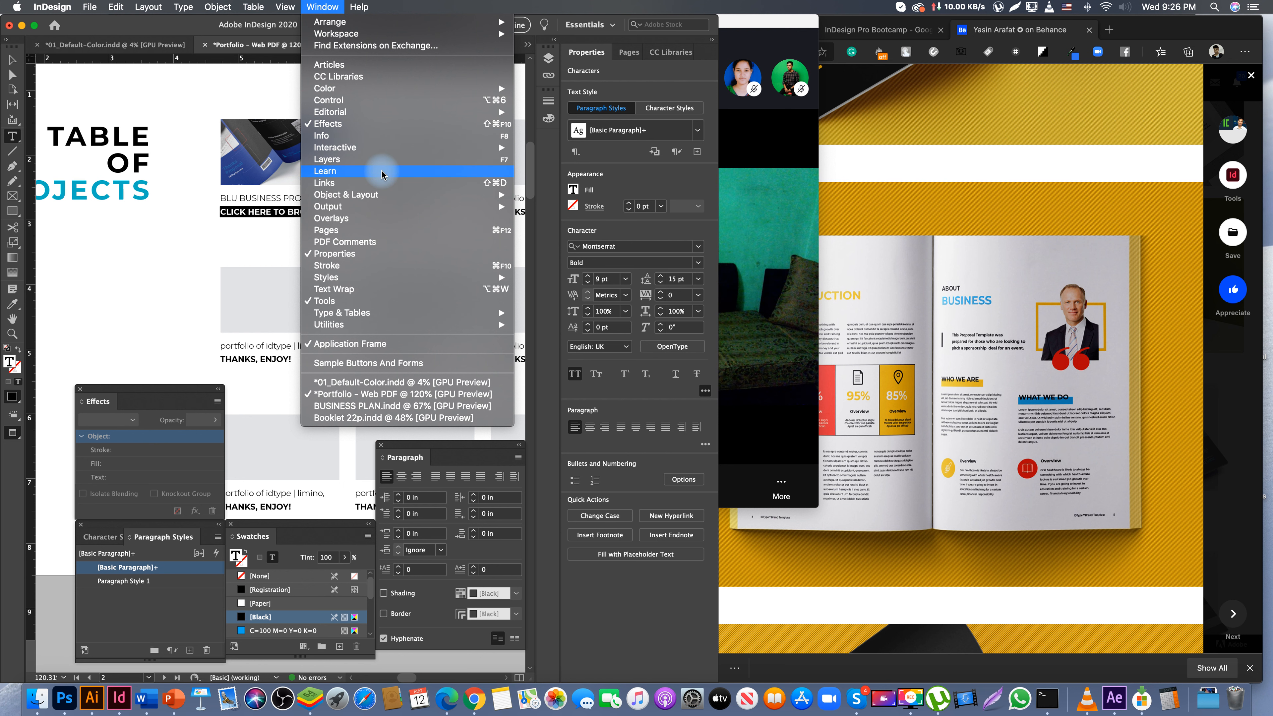
pyautogui.moveTo(383, 146)
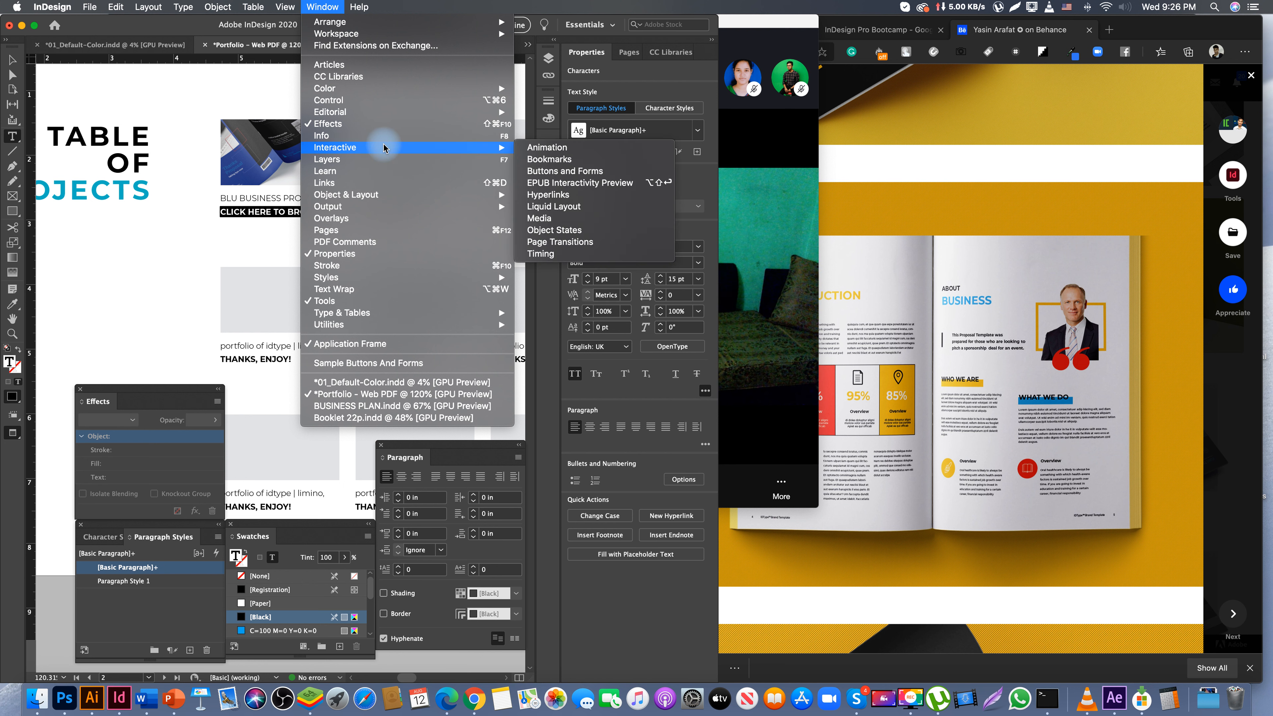
pyautogui.click(554, 159)
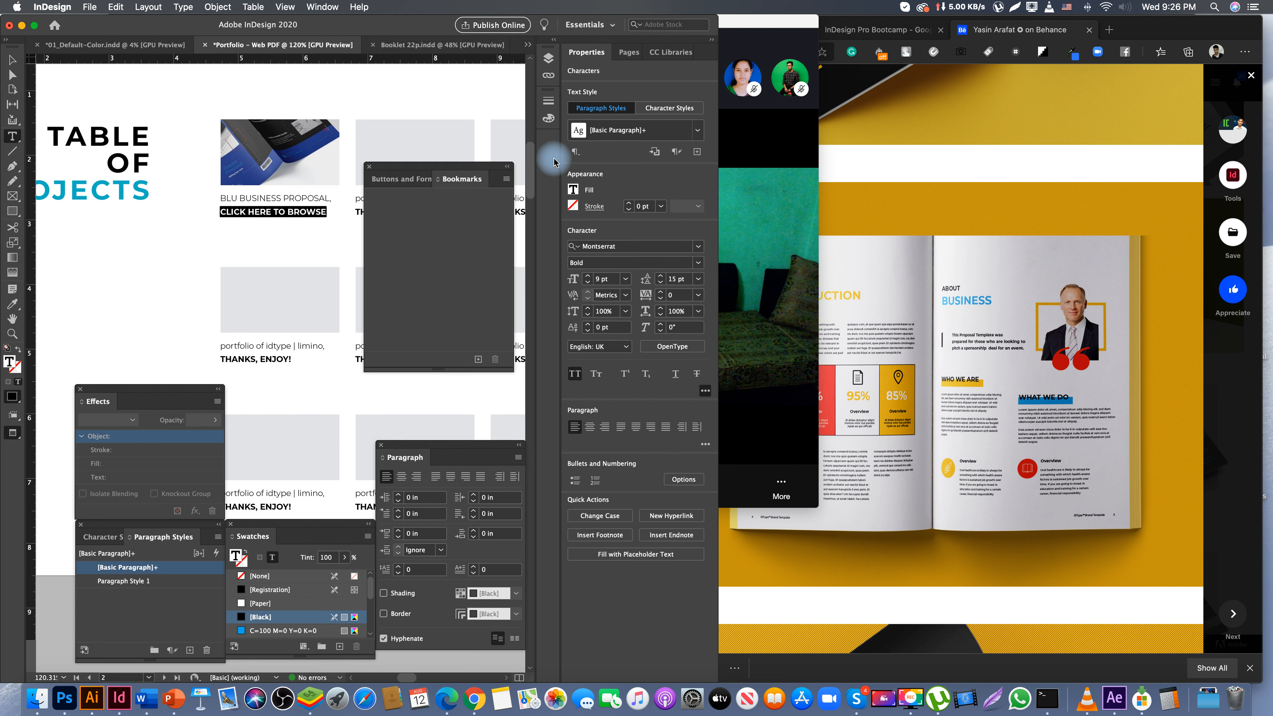
# - Add a bookmark named 1 for the BLU title text frame on the BLU project page
pyautogui.click(507, 180)
pyautogui.click(284, 203)
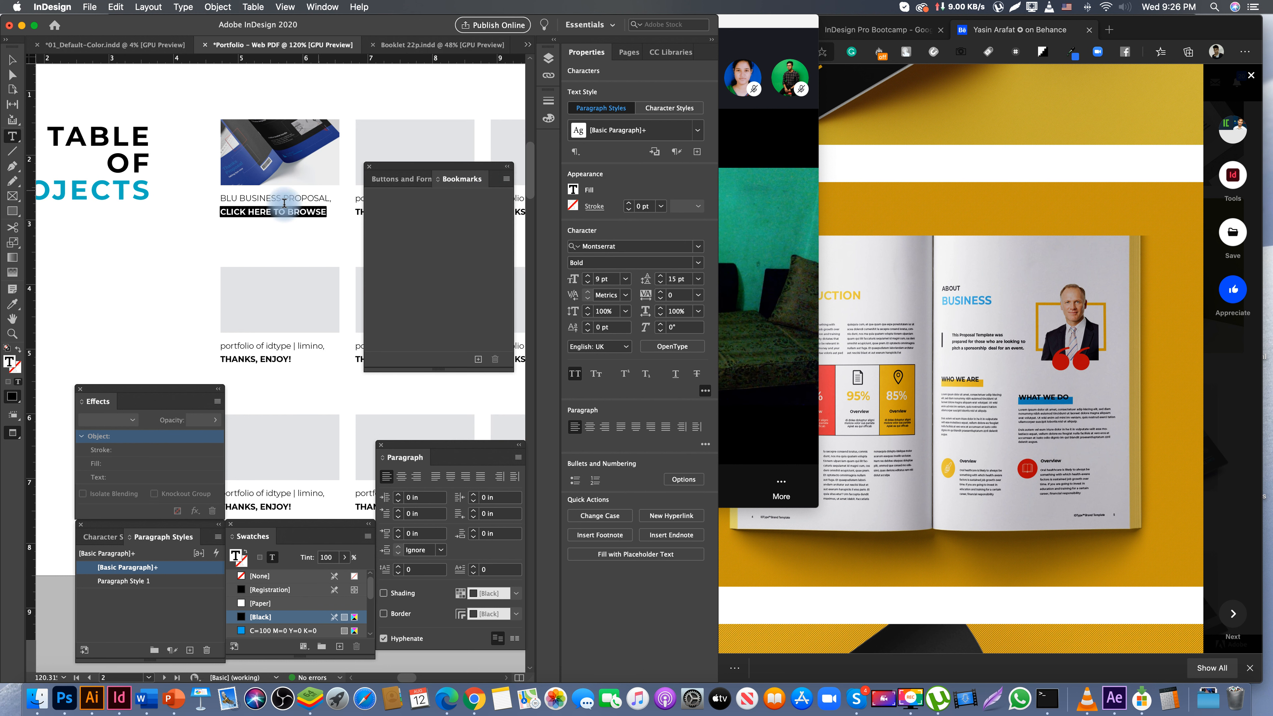
pyautogui.click(280, 210)
pyautogui.press('Escape')
pyautogui.moveTo(371, 122); pyautogui.dragTo(302, 147)
pyautogui.press('Tab')
pyautogui.moveTo(462, 123); pyautogui.dragTo(199, 145)
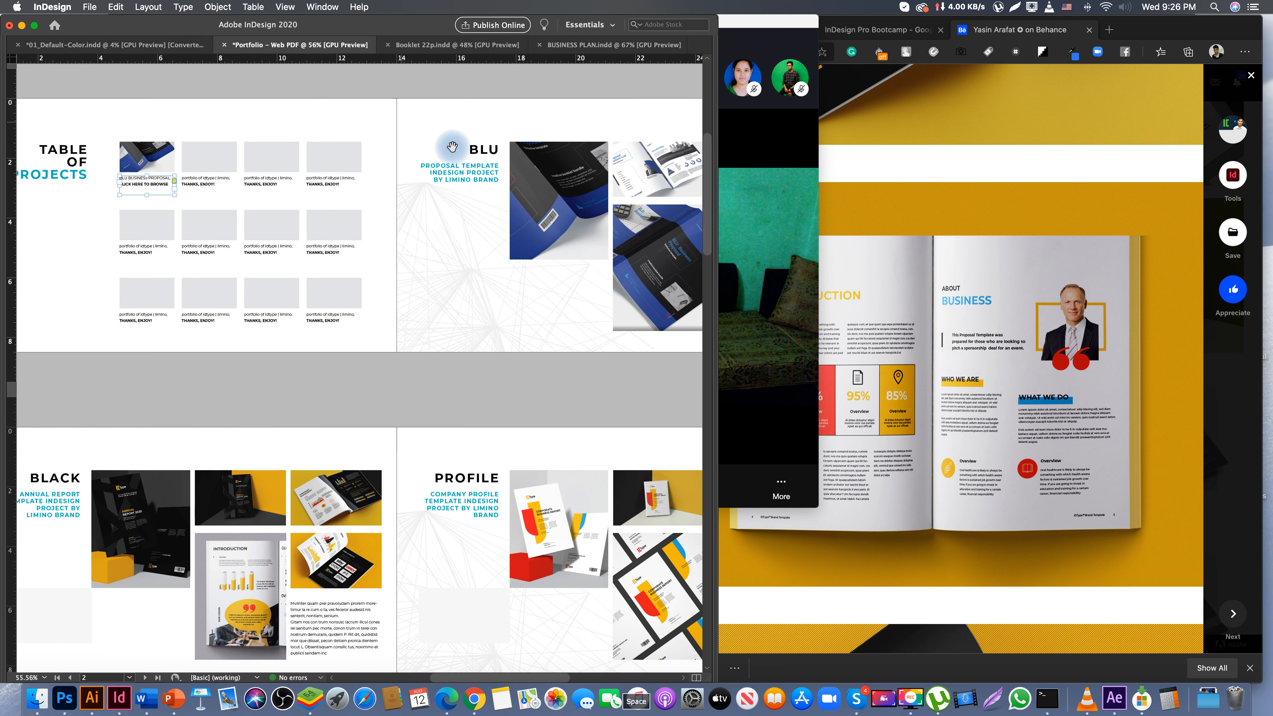
pyautogui.moveTo(462, 153); pyautogui.dragTo(310, 164)
pyautogui.hscroll(2, 310, 164)
pyautogui.press('Tab')
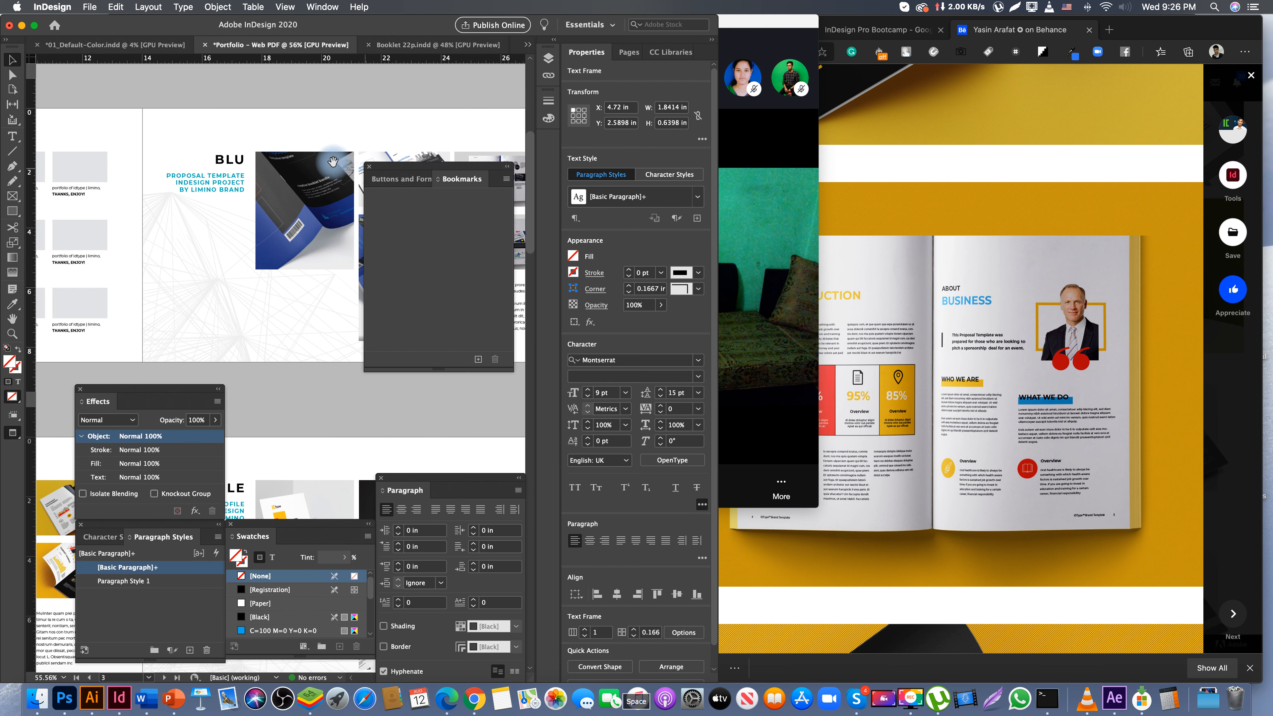
pyautogui.click(229, 175)
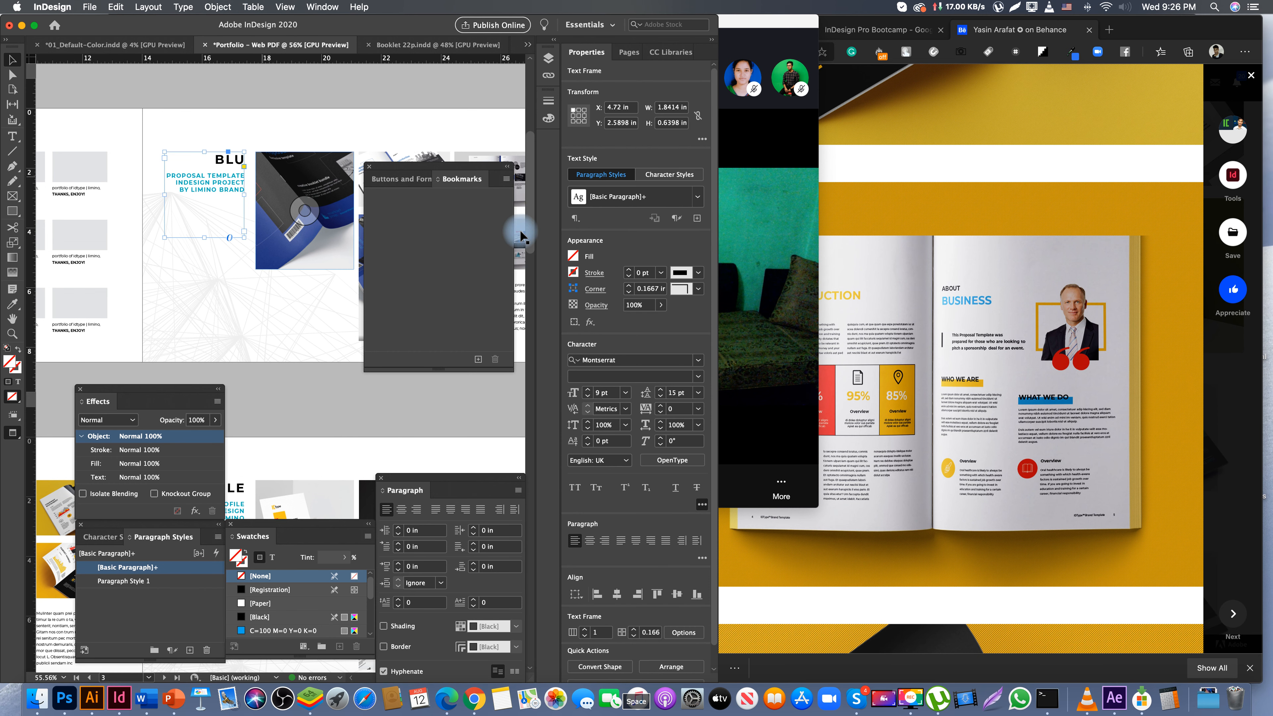
pyautogui.click(506, 179)
pyautogui.click(554, 187)
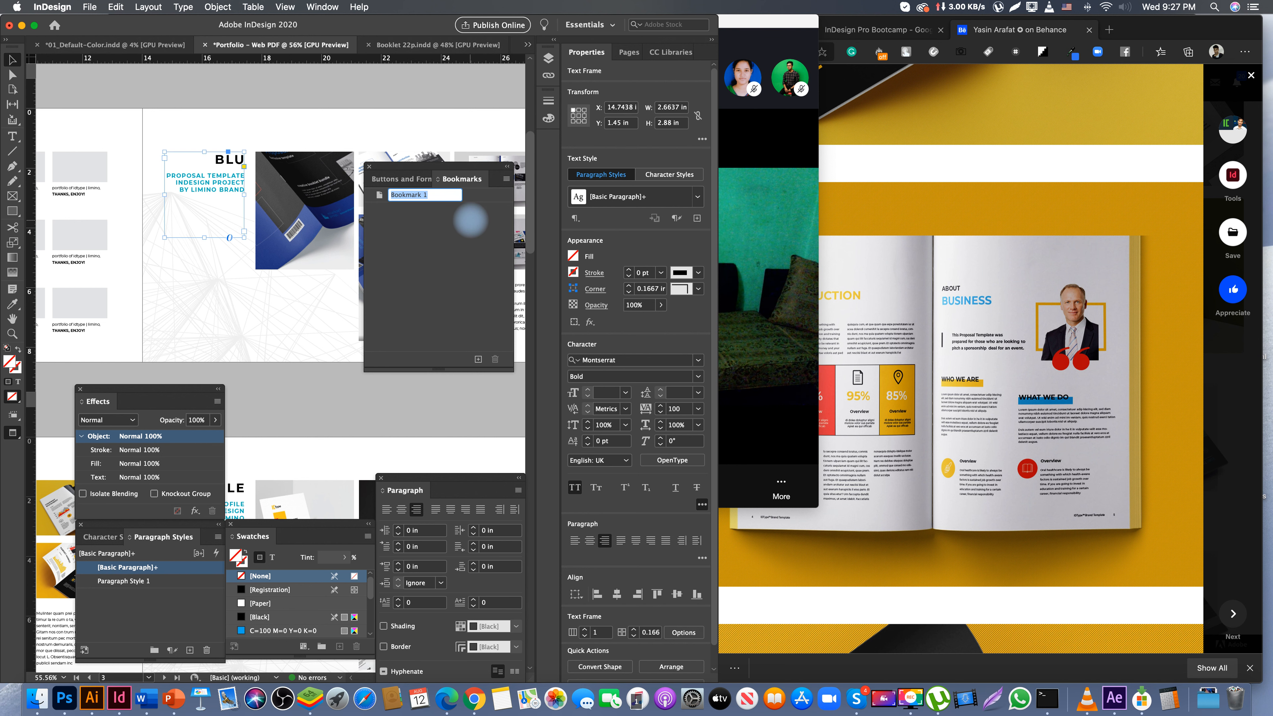
pyautogui.write('1')
pyautogui.click(172, 309)
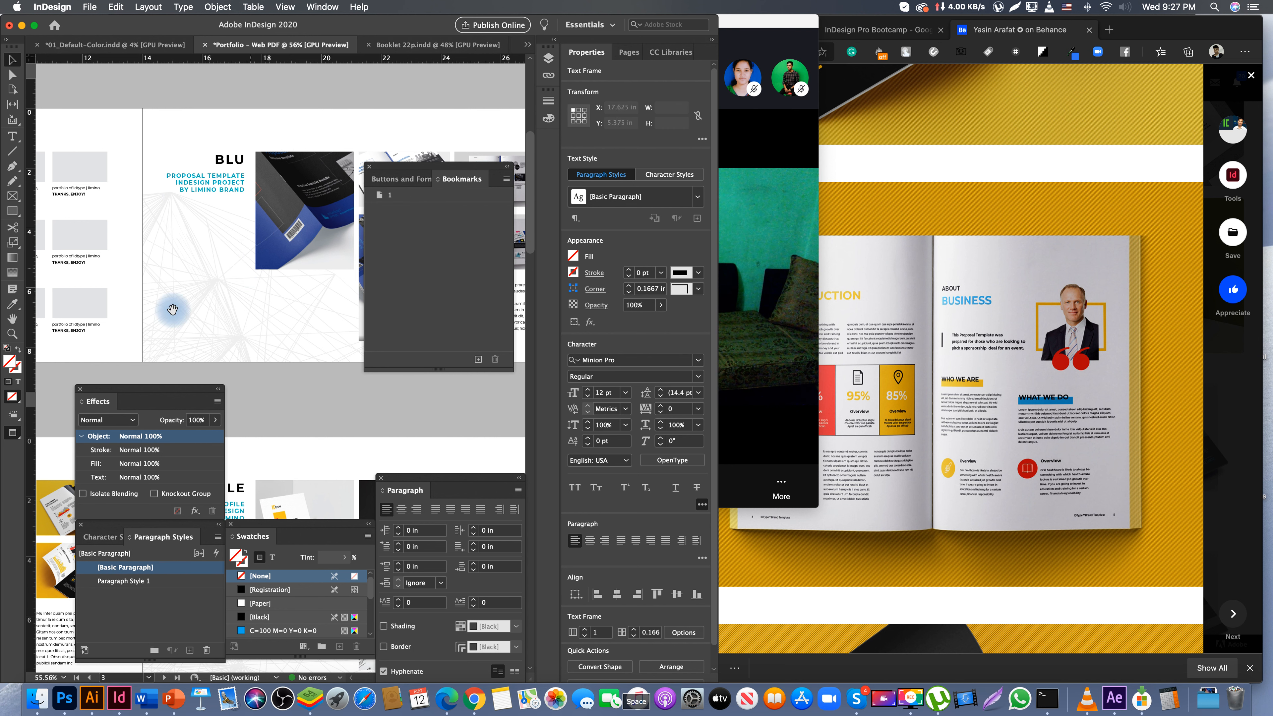
# - Select the CLICK HERE TO BROWSE line under the first thumbnail again and look through the Buttons and Forms options
pyautogui.moveTo(173, 309); pyautogui.dragTo(216, 182)
pyautogui.click(393, 187)
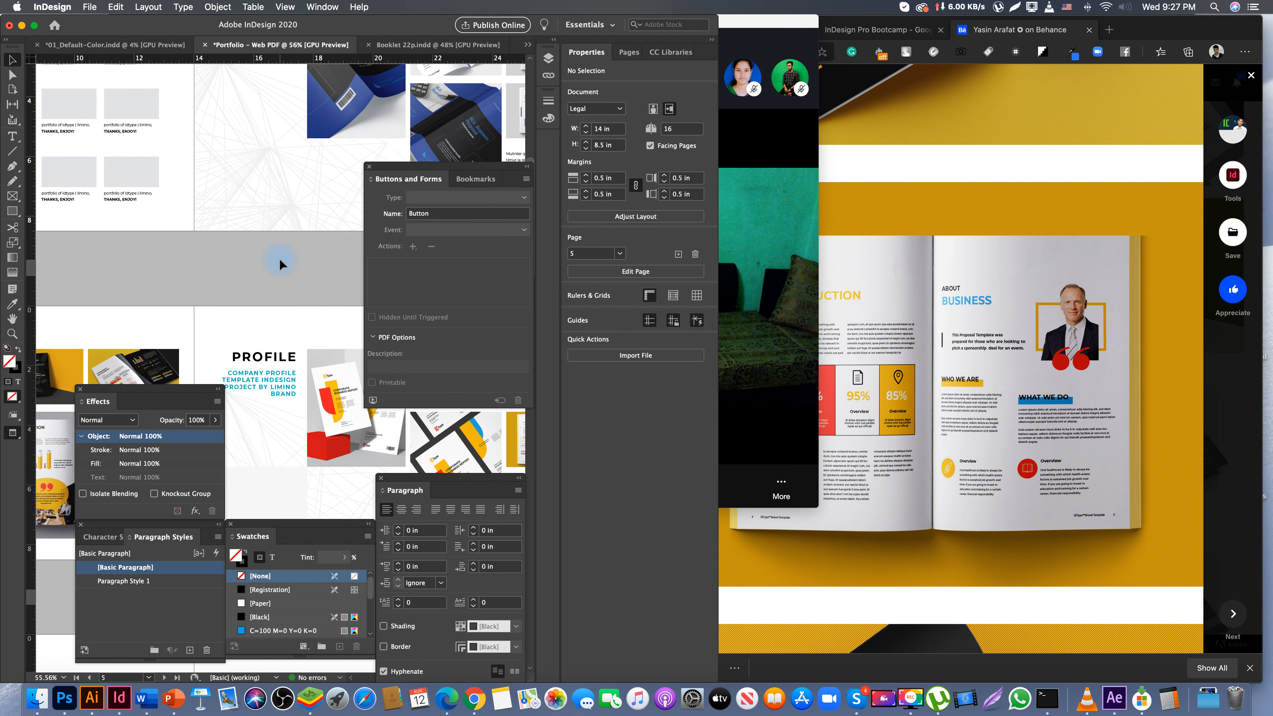
pyautogui.moveTo(161, 150); pyautogui.dragTo(300, 196)
pyautogui.moveTo(97, 185); pyautogui.dragTo(251, 302)
pyautogui.moveTo(182, 161); pyautogui.dragTo(264, 195)
pyautogui.doubleClick(259, 237)
pyautogui.tripleClick(259, 236)
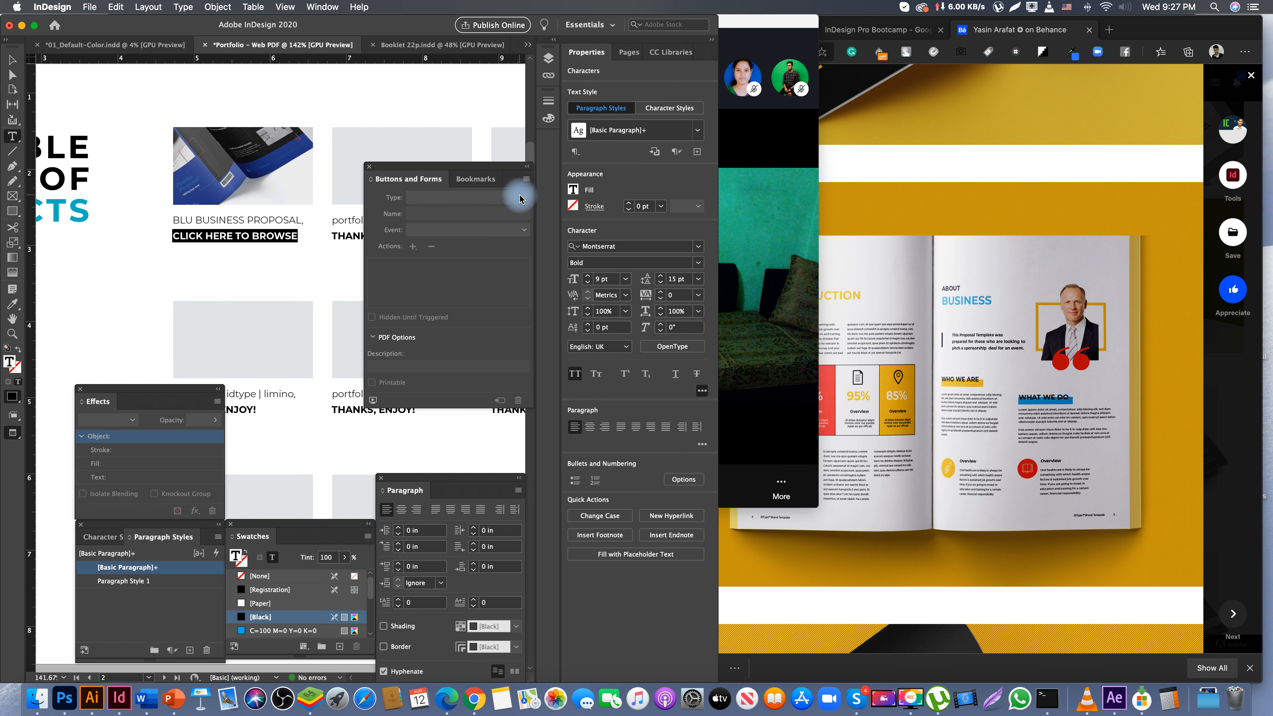
pyautogui.click(527, 180)
pyautogui.click(518, 184)
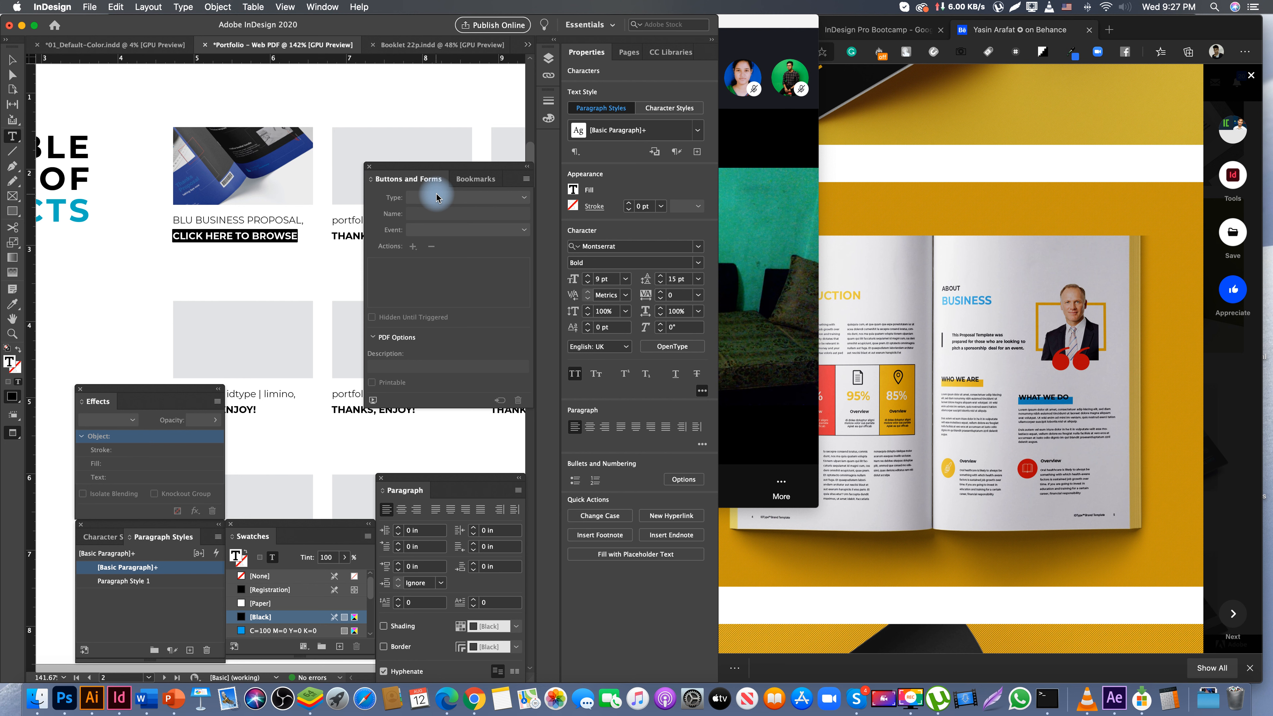
# - Display the document's hyperlinks and select the CLICK HERE TO BROWSE line under the BLU thumbnail
pyautogui.press('Escape')
pyautogui.hscroll(2, 271, 258)
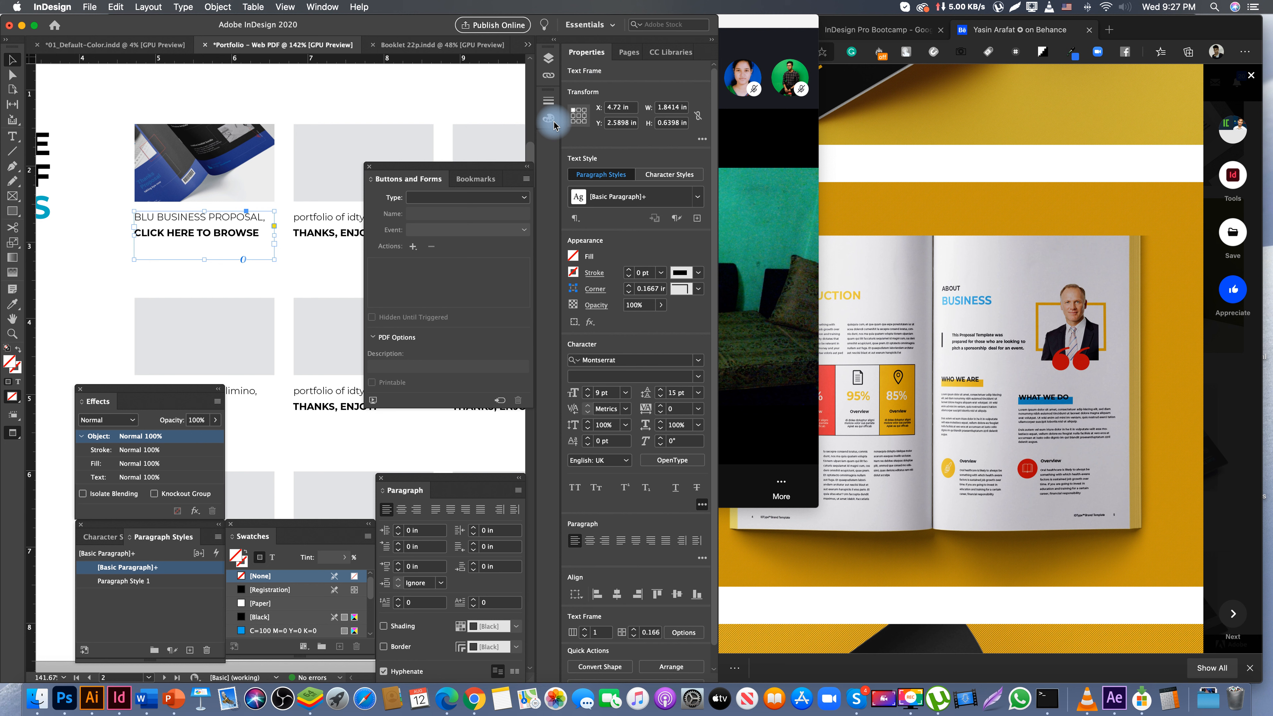
pyautogui.click(324, 7)
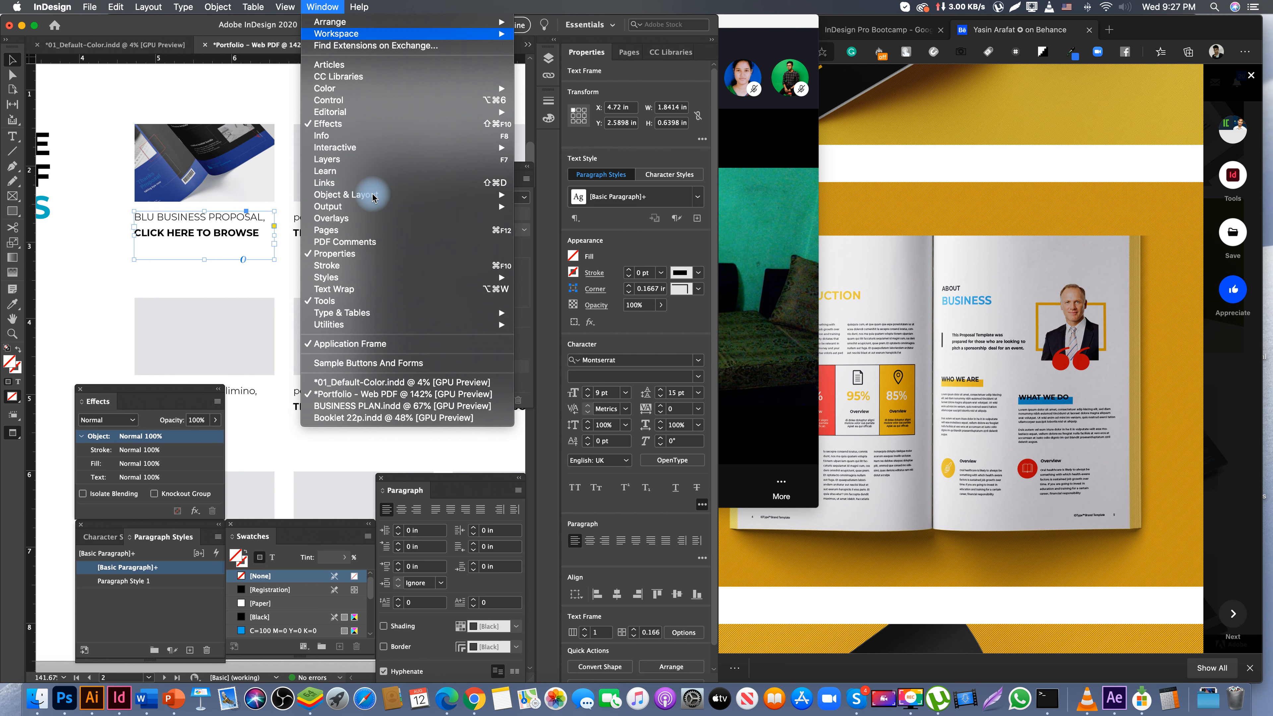
pyautogui.moveTo(414, 150)
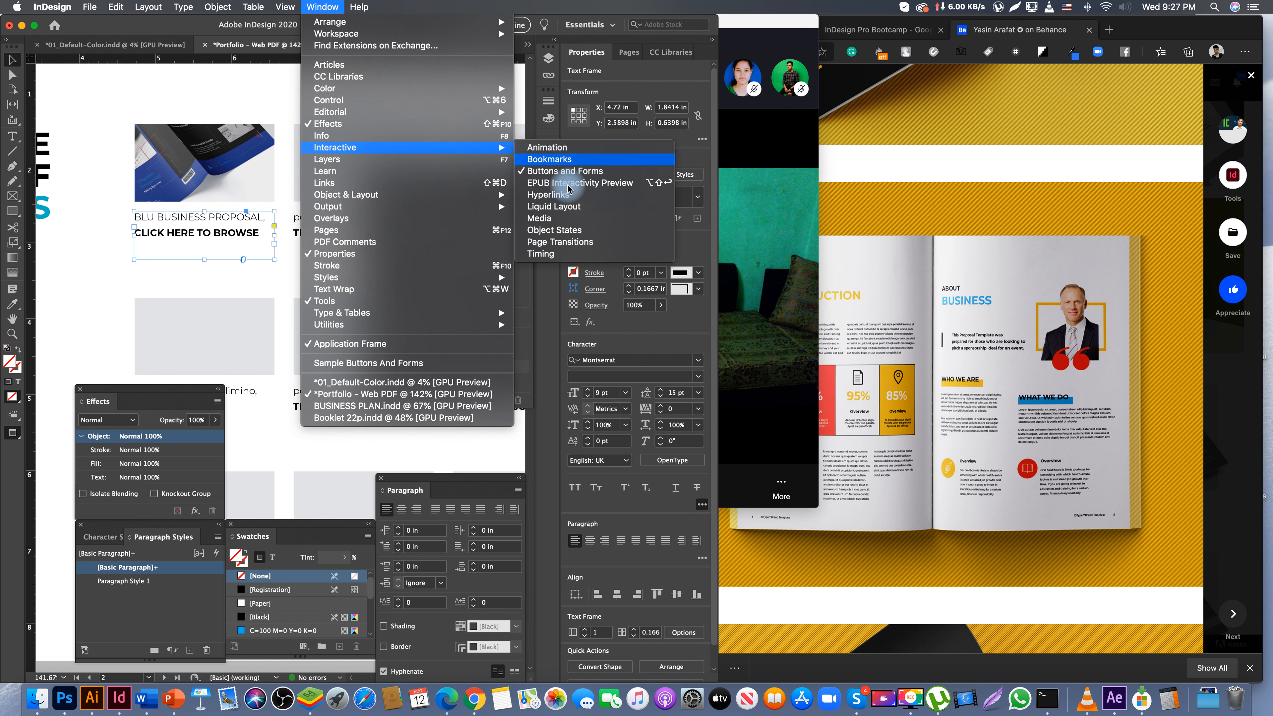
pyautogui.click(551, 195)
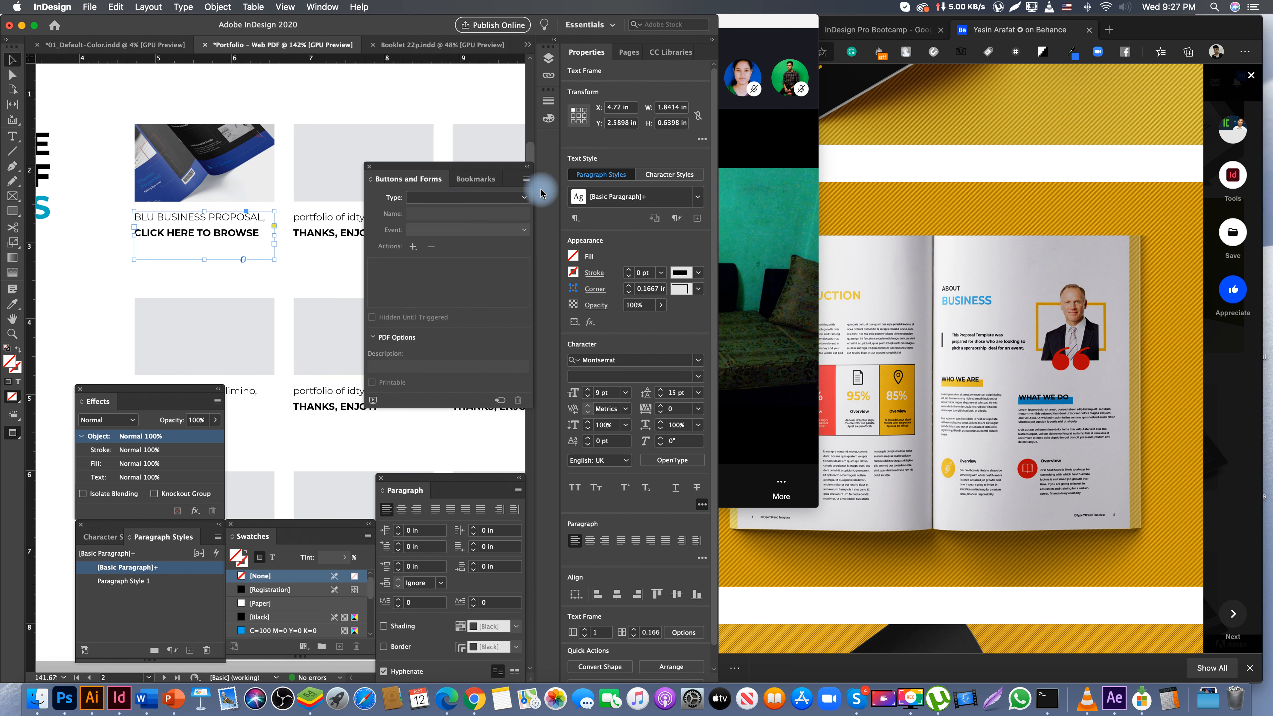
pyautogui.tripleClick(221, 236)
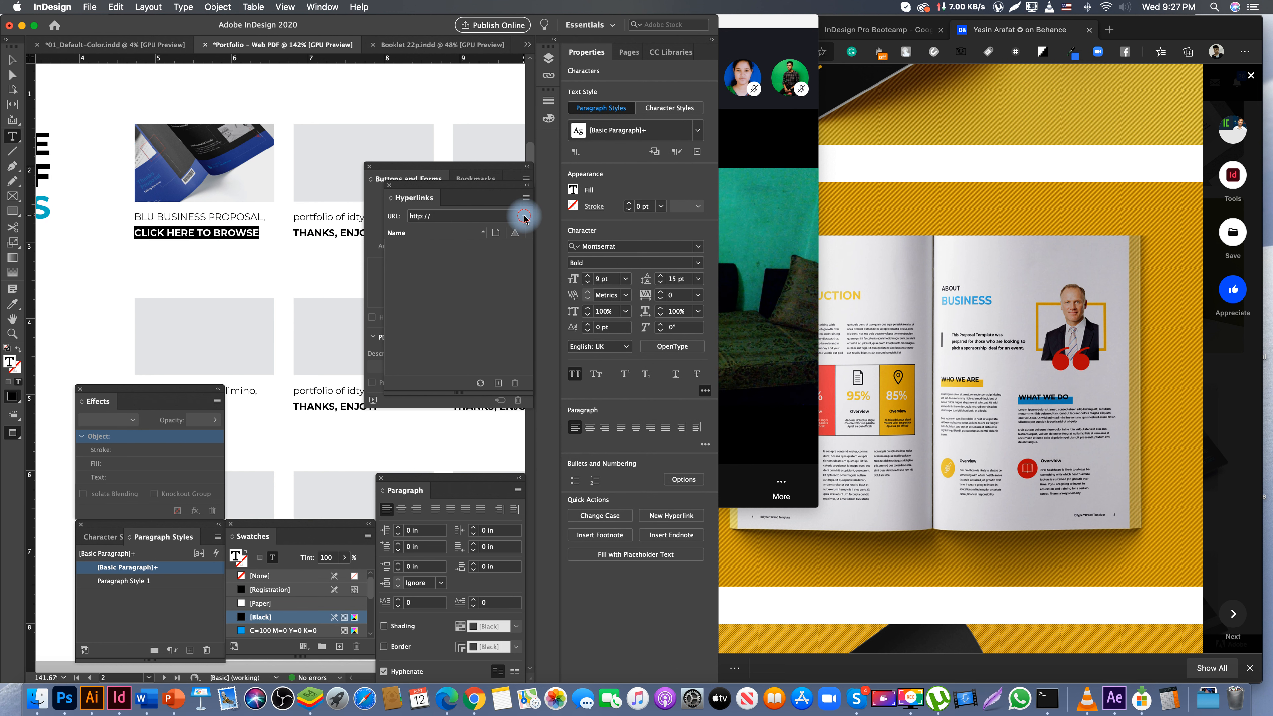
# - Start a new hyperlink destination of type Page and set its target page to 3
pyautogui.click(447, 214)
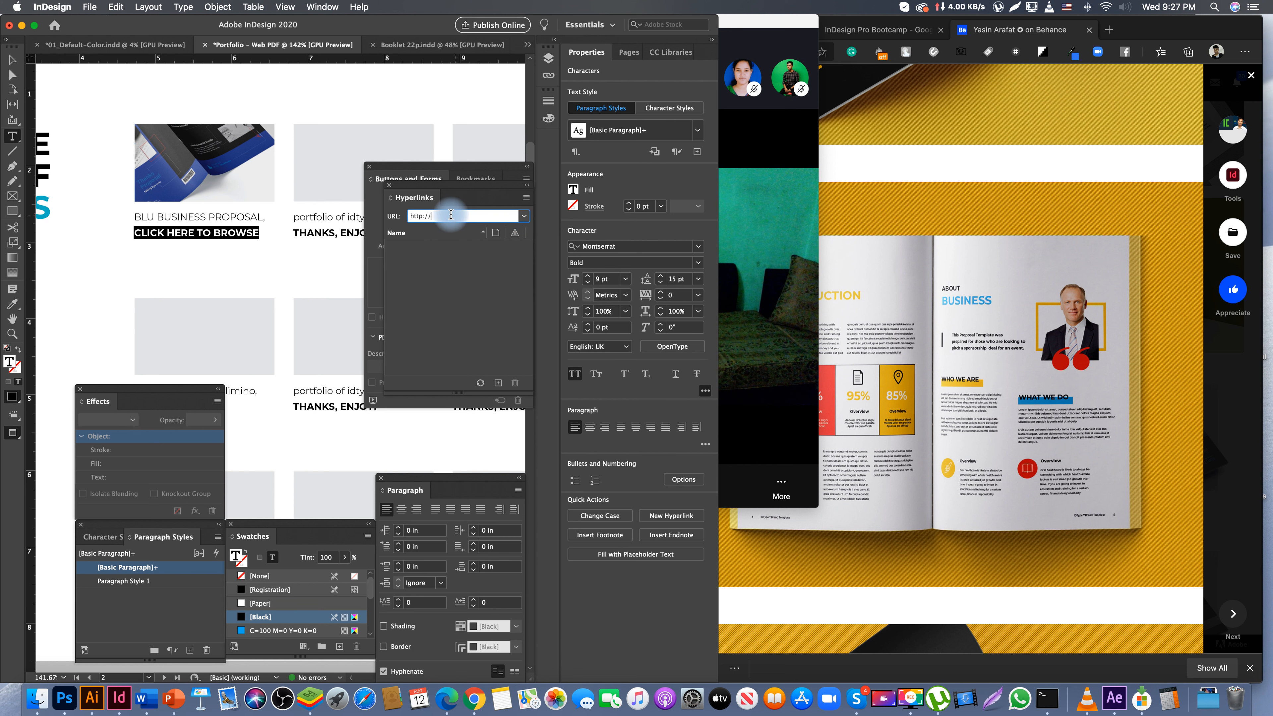
pyautogui.click(526, 218)
pyautogui.click(526, 200)
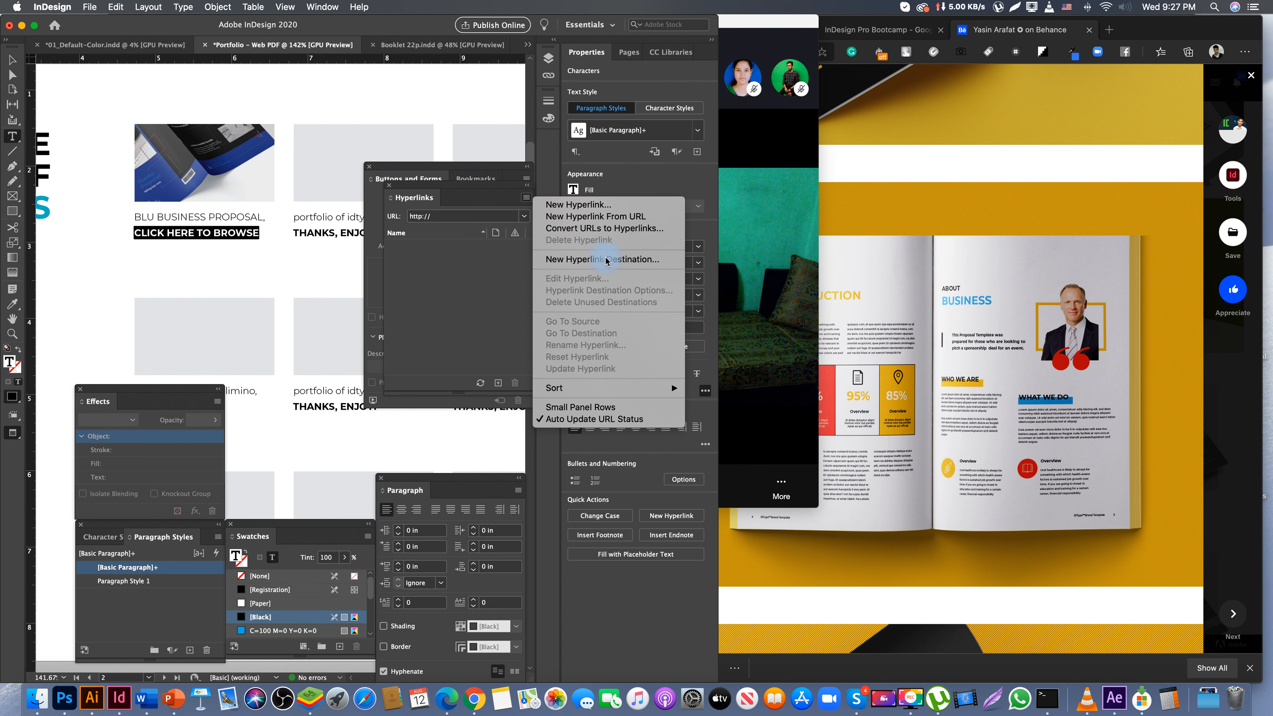
pyautogui.click(591, 261)
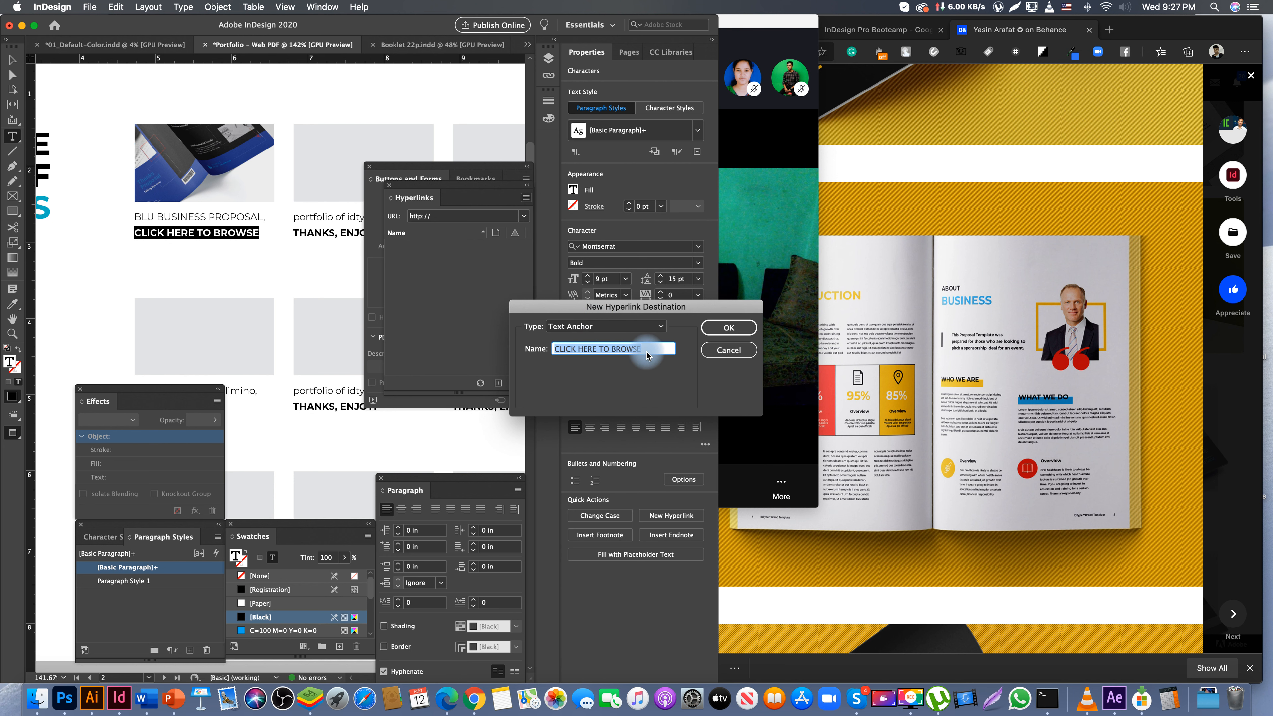
pyautogui.click(639, 328)
pyautogui.click(570, 340)
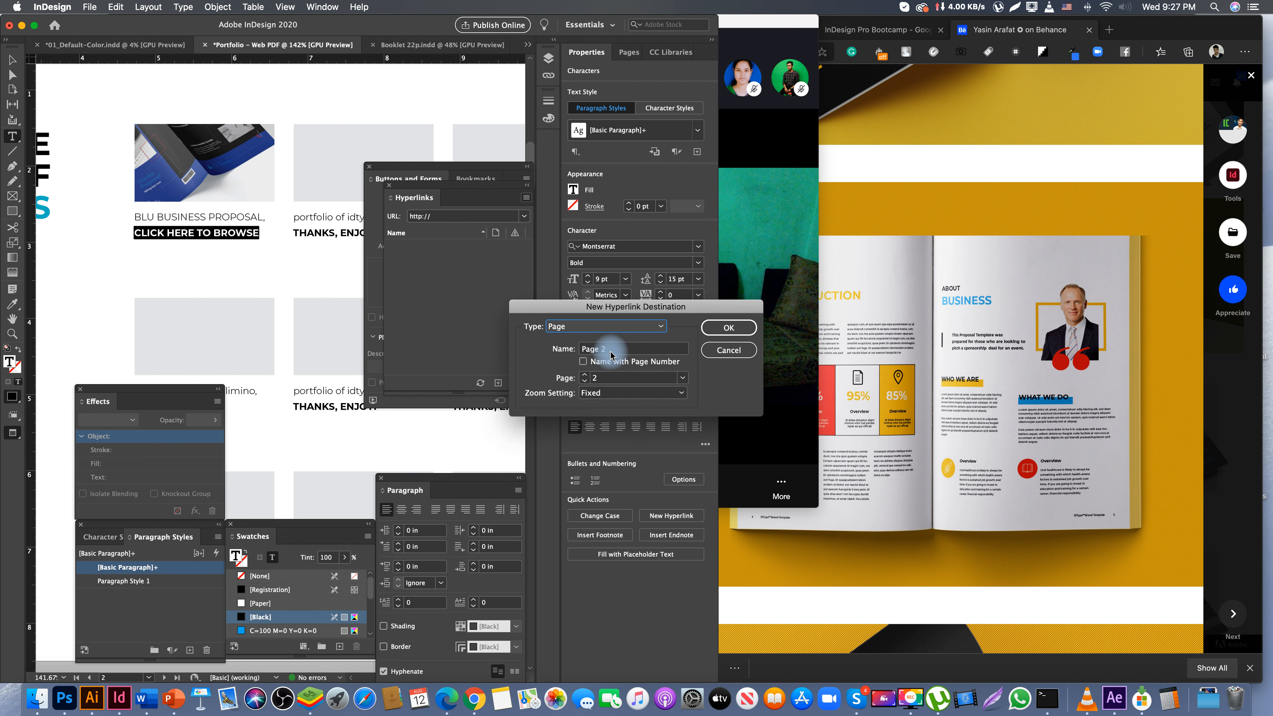
pyautogui.click(610, 353)
pyautogui.click(620, 382)
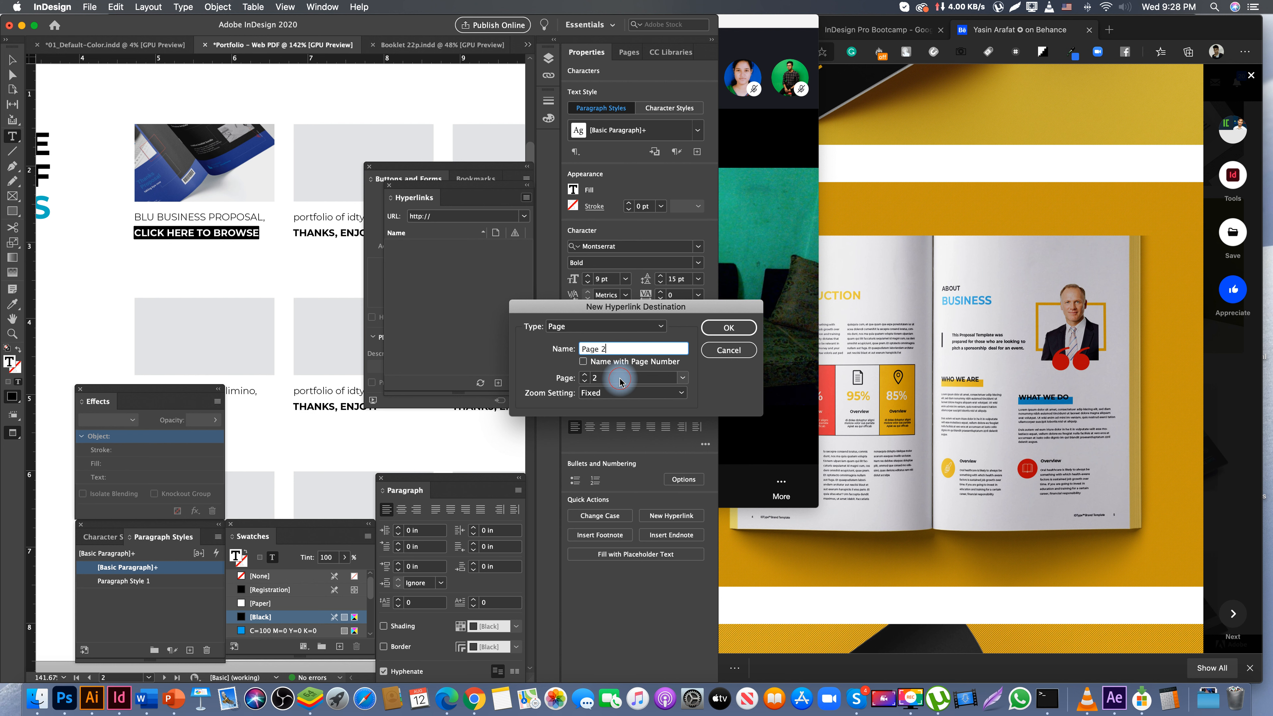
pyautogui.moveTo(620, 381); pyautogui.dragTo(592, 380)
pyautogui.write('3')
pyautogui.click(629, 396)
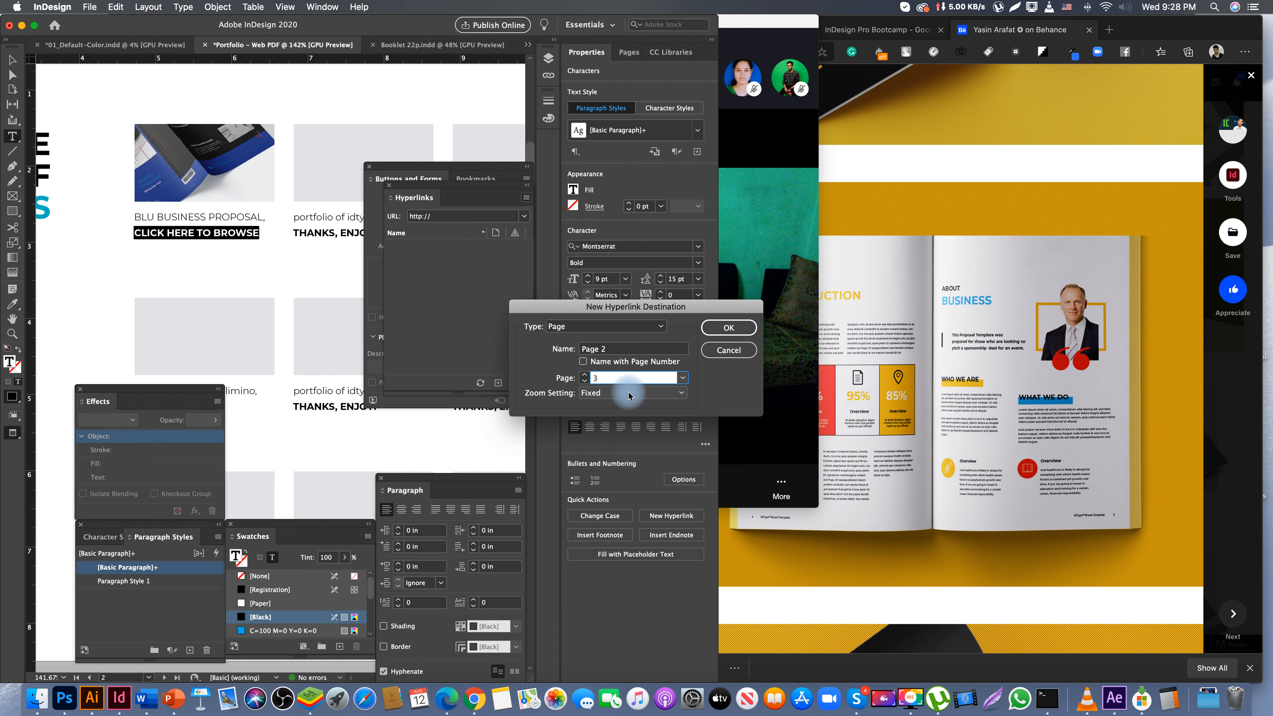
# - Keep the hyperlink destination's zoom setting at Fixed and its type as Page, and open its name for editing
pyautogui.click(629, 394)
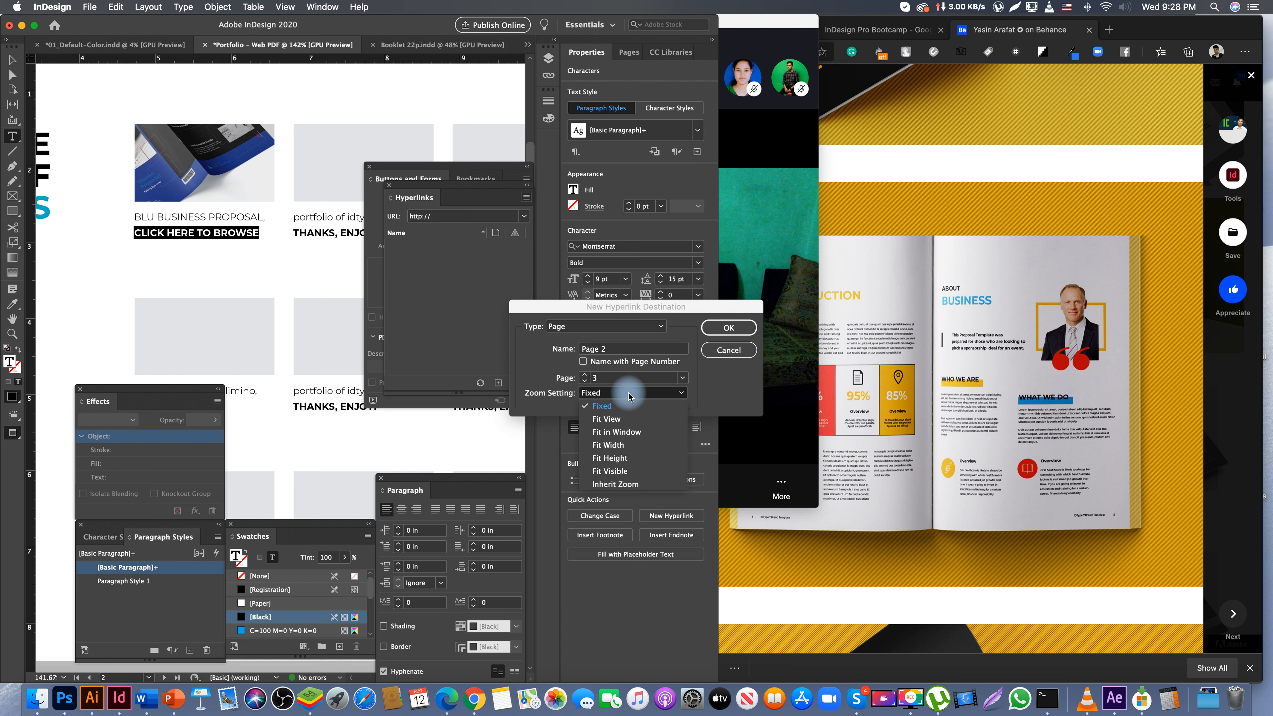
pyautogui.click(630, 397)
pyautogui.click(577, 329)
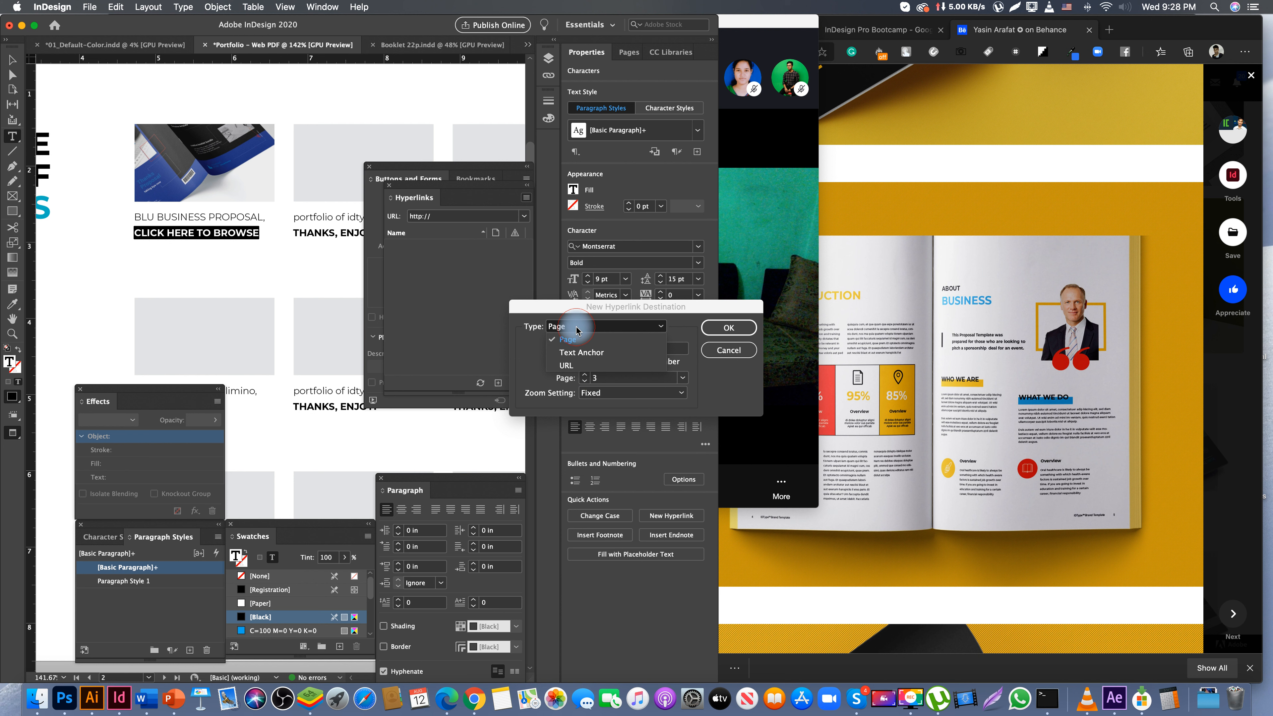
pyautogui.click(568, 340)
pyautogui.click(616, 350)
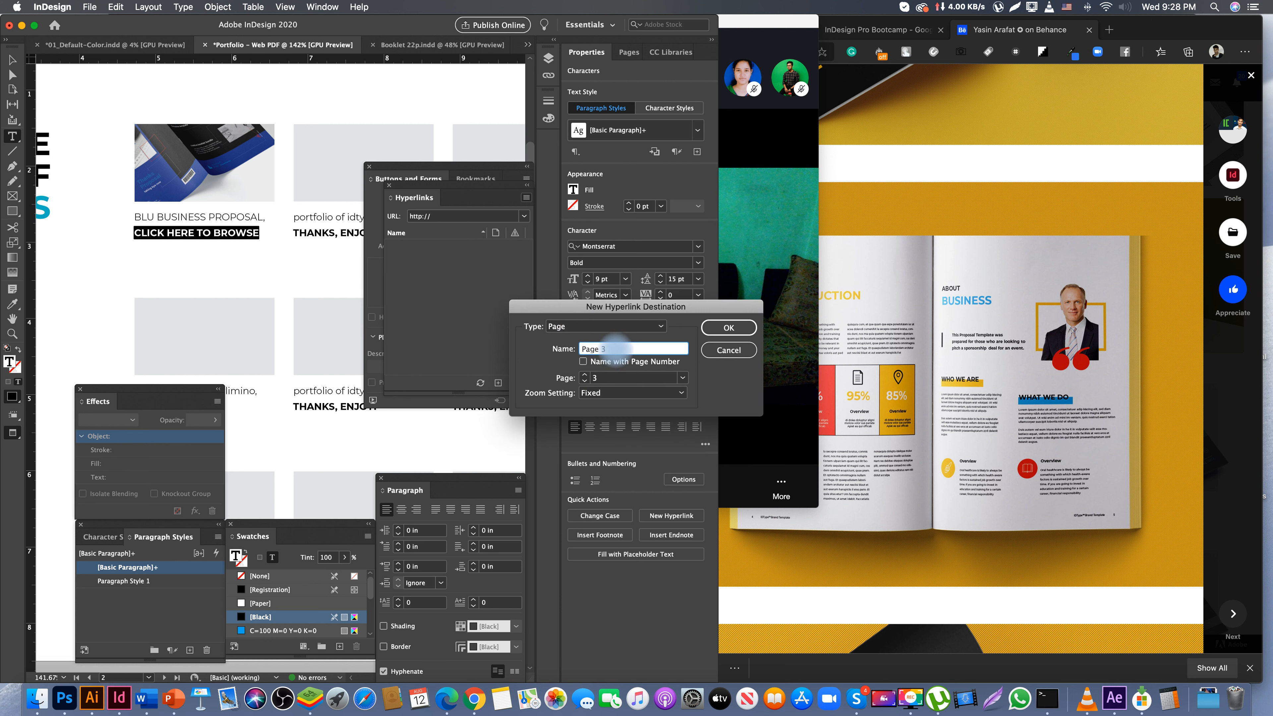
# - Create a page-type hyperlink destination for page 3, named with its page number, from the BLU project's CLICK HERE TO BROWSE text
pyautogui.click(618, 367)
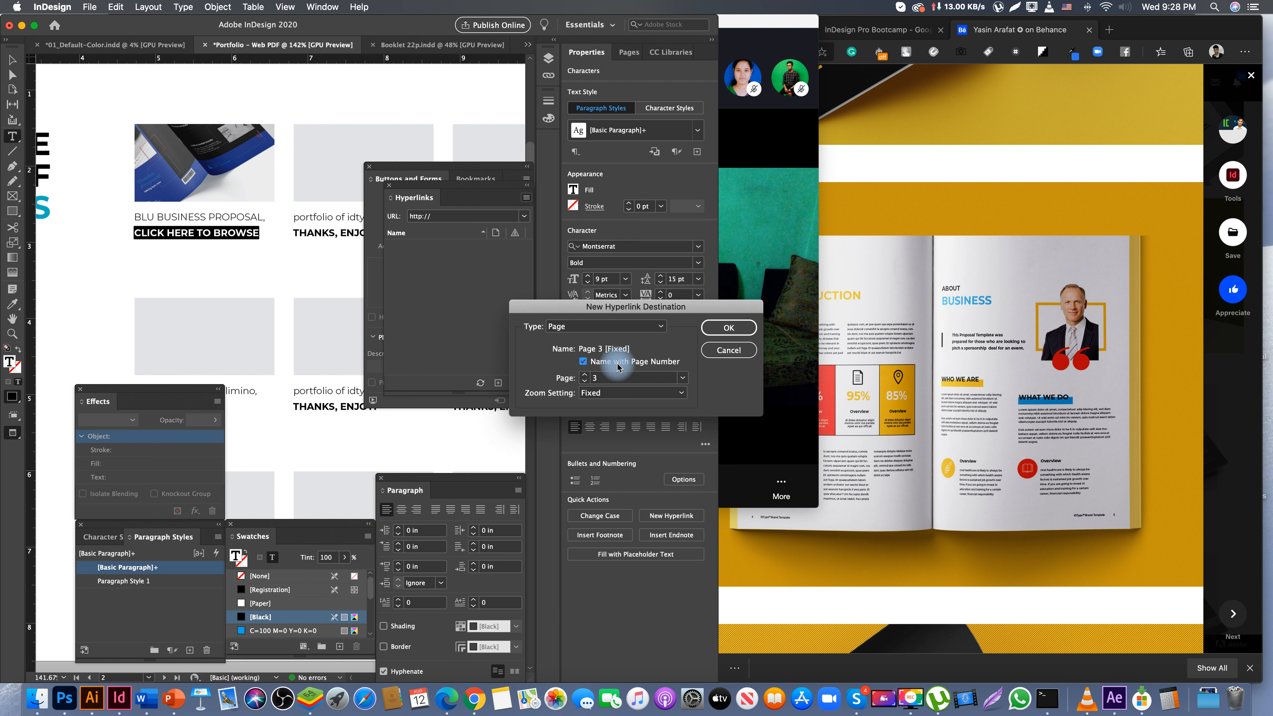
pyautogui.click(728, 328)
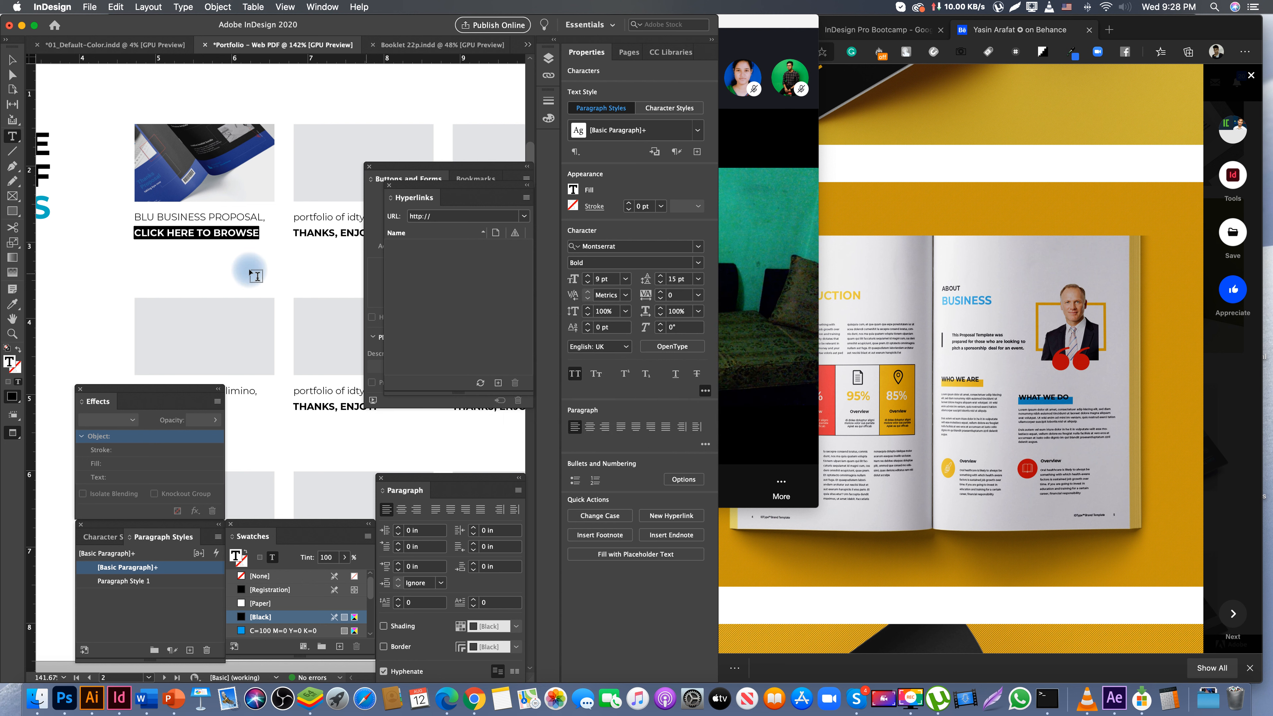
pyautogui.press('Escape')
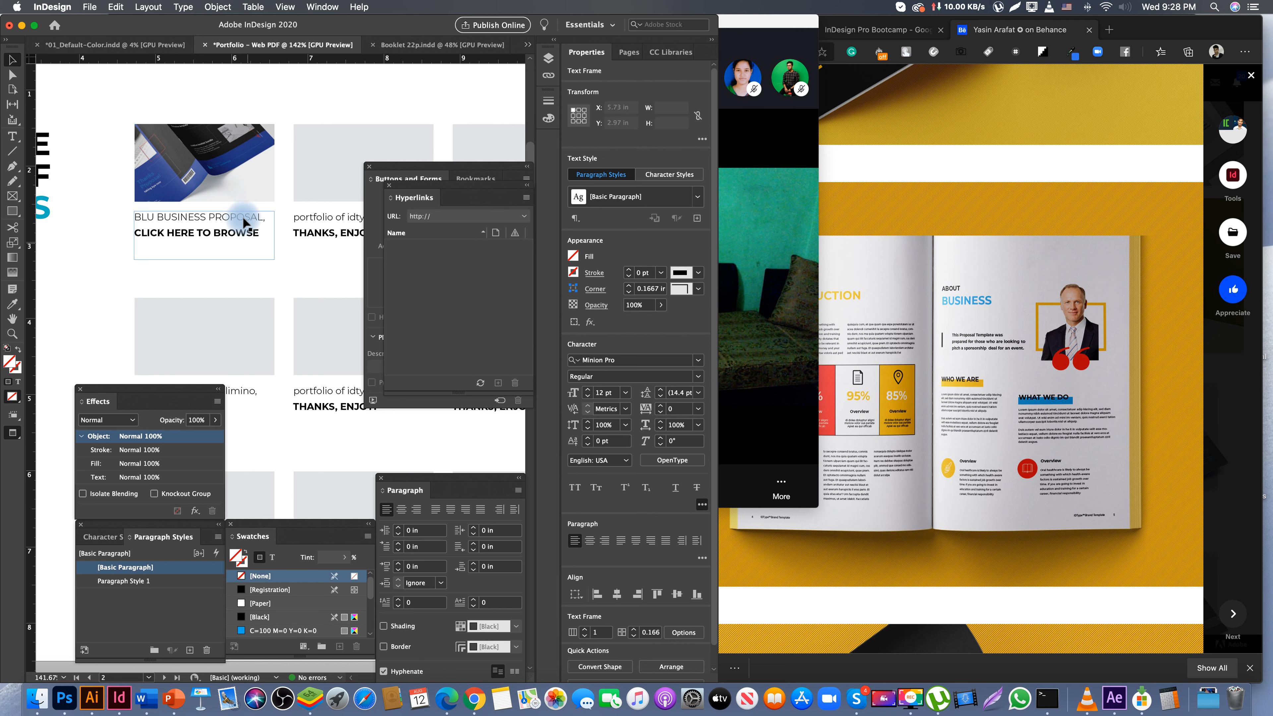
# - With the BLU business proposal image selected, confirm the Page 3 [Fixed] destination in the hyperlink destination options
pyautogui.click(218, 151)
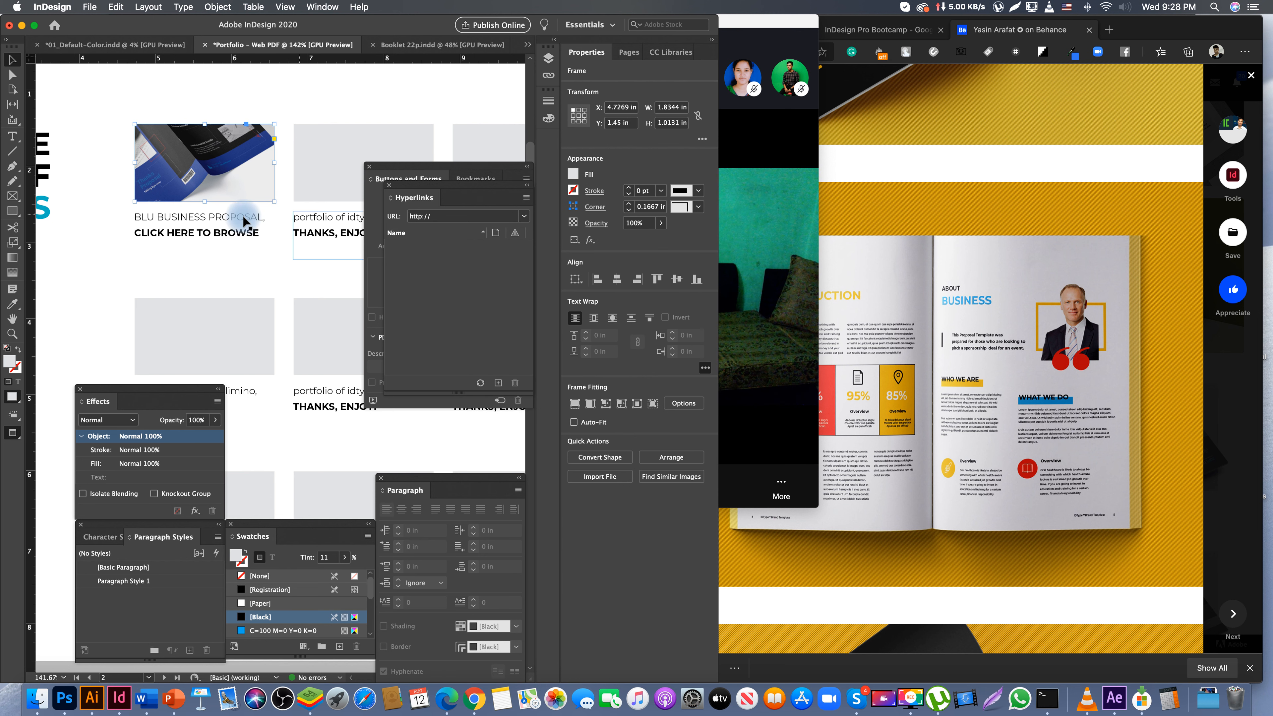
pyautogui.click(527, 197)
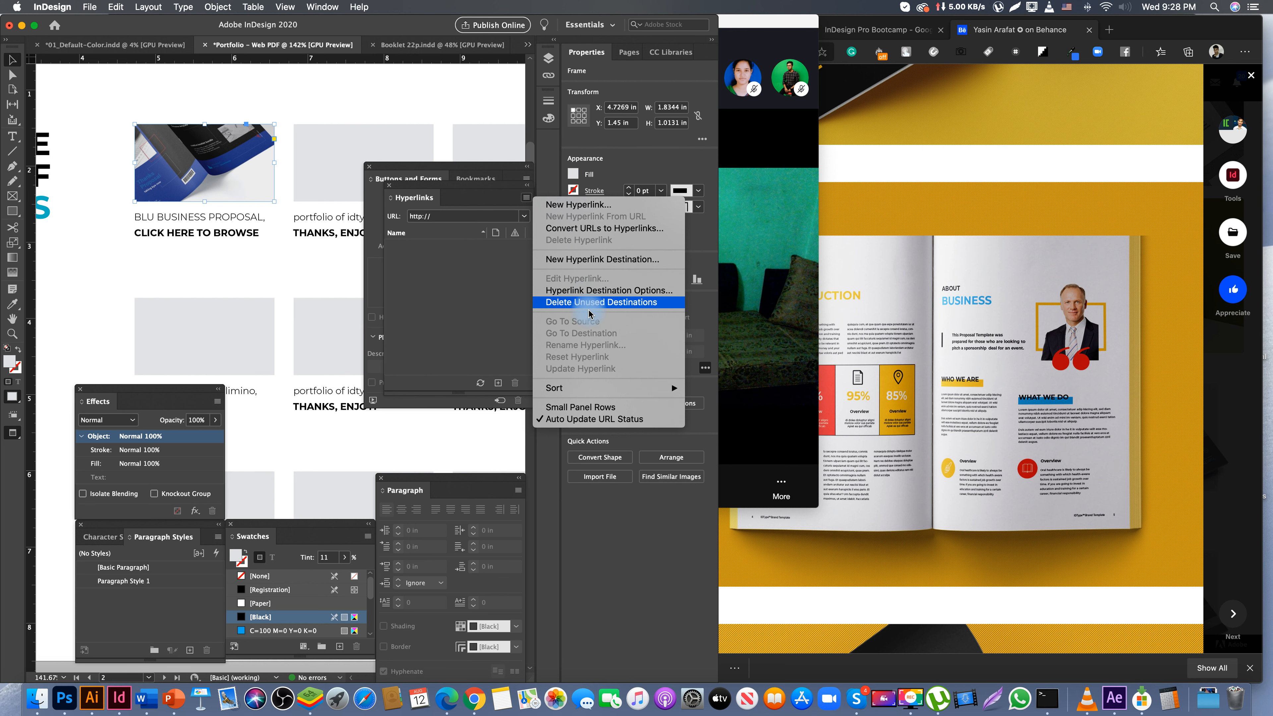
pyautogui.click(588, 290)
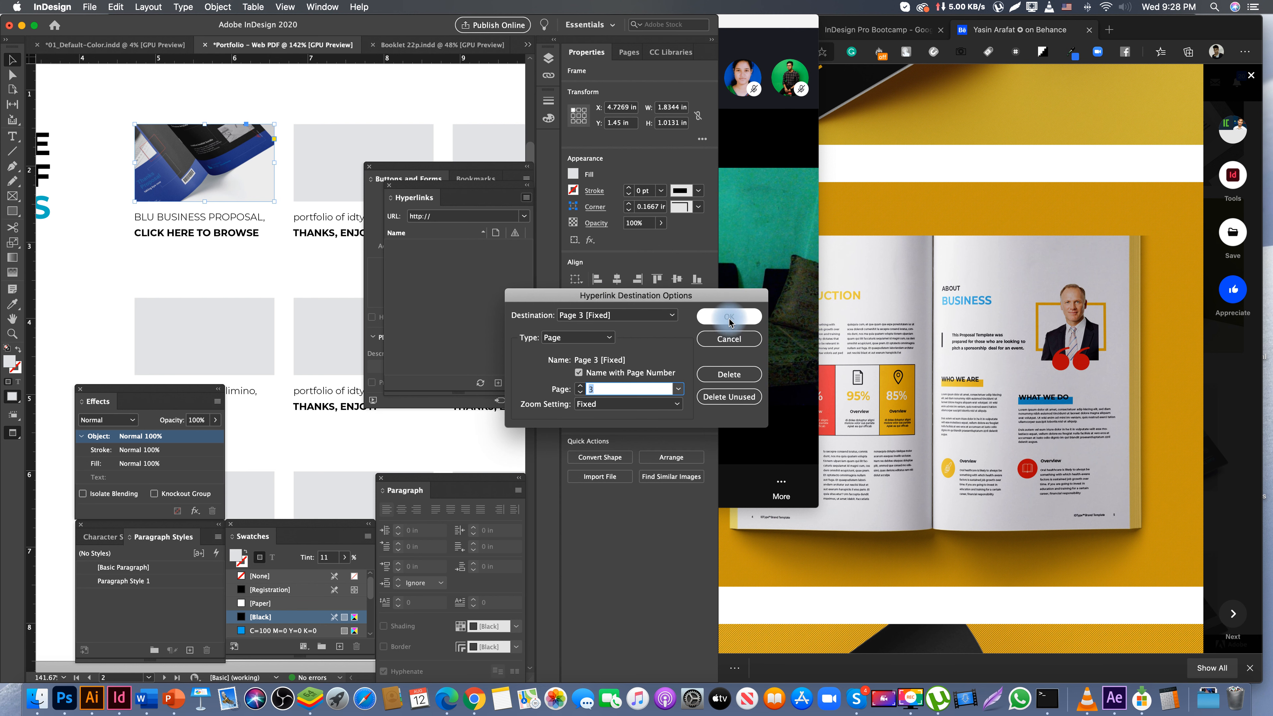
pyautogui.click(729, 317)
pyautogui.click(246, 266)
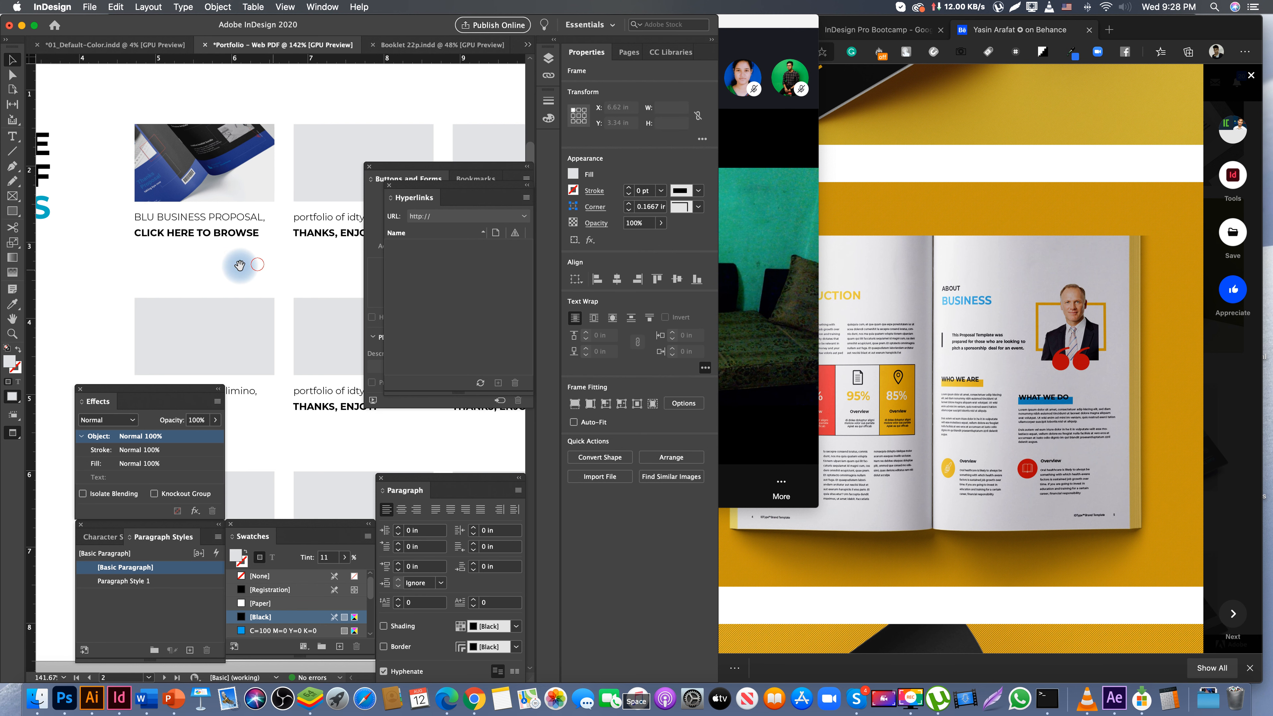
# - Replace the first caption line under the second project placeholder with BLACK REPORT
pyautogui.hscroll(5, 293, 258)
pyautogui.doubleClick(207, 224)
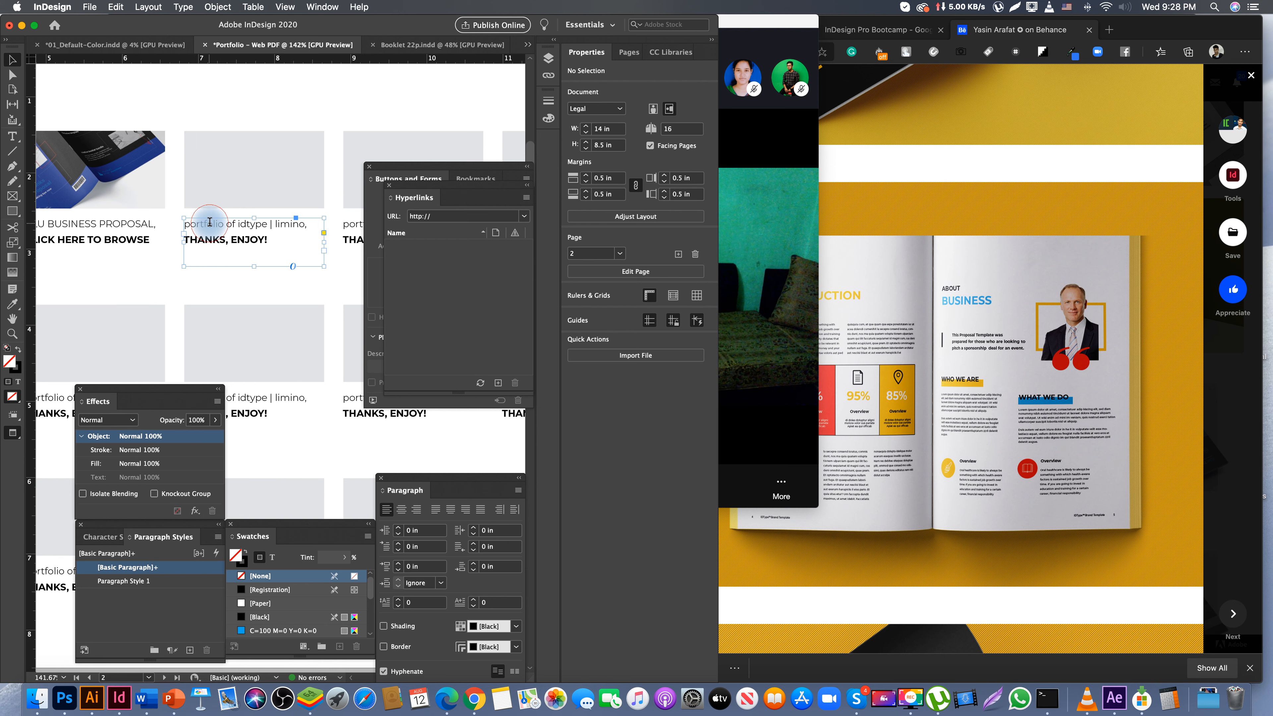
pyautogui.click(296, 267)
pyautogui.press('z')
pyautogui.moveTo(291, 267); pyautogui.dragTo(176, 287)
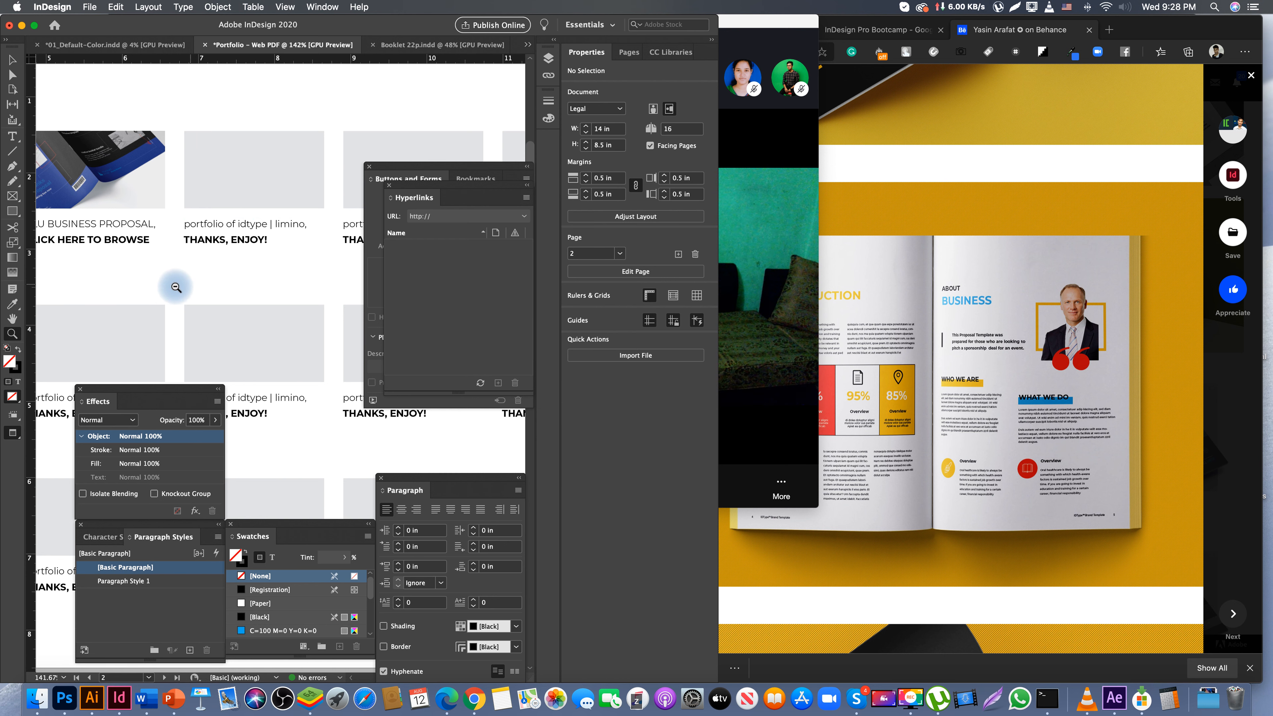
pyautogui.moveTo(298, 344); pyautogui.dragTo(200, 223)
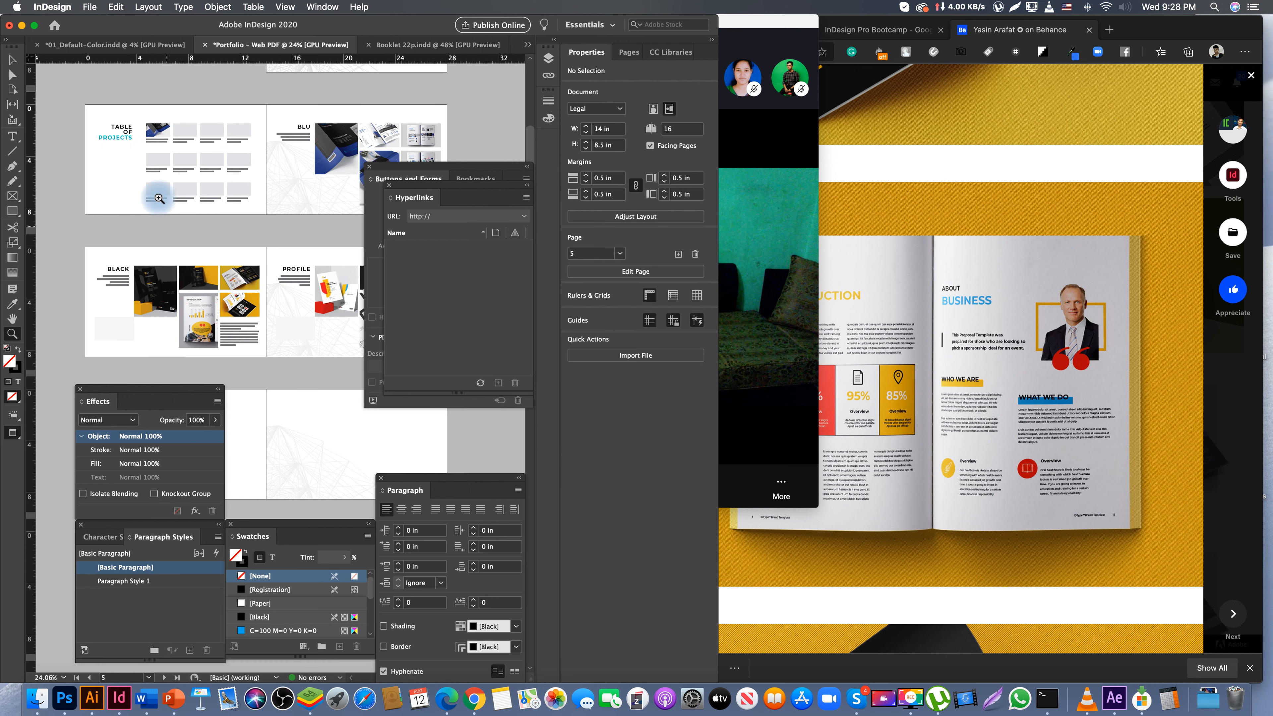
pyautogui.scroll(6, 238, 131)
pyautogui.moveTo(129, 144); pyautogui.dragTo(194, 201)
pyautogui.press('v')
pyautogui.click(204, 210)
pyautogui.doubleClick(205, 209)
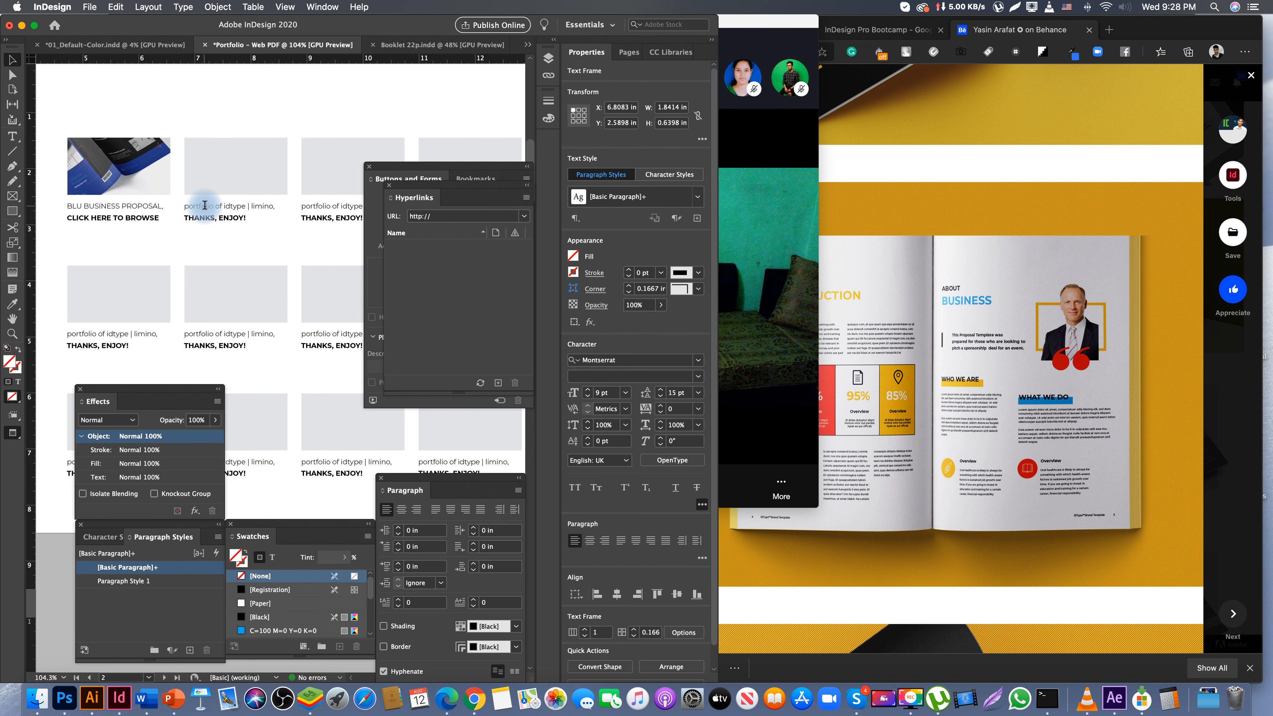
pyautogui.tripleClick(205, 206)
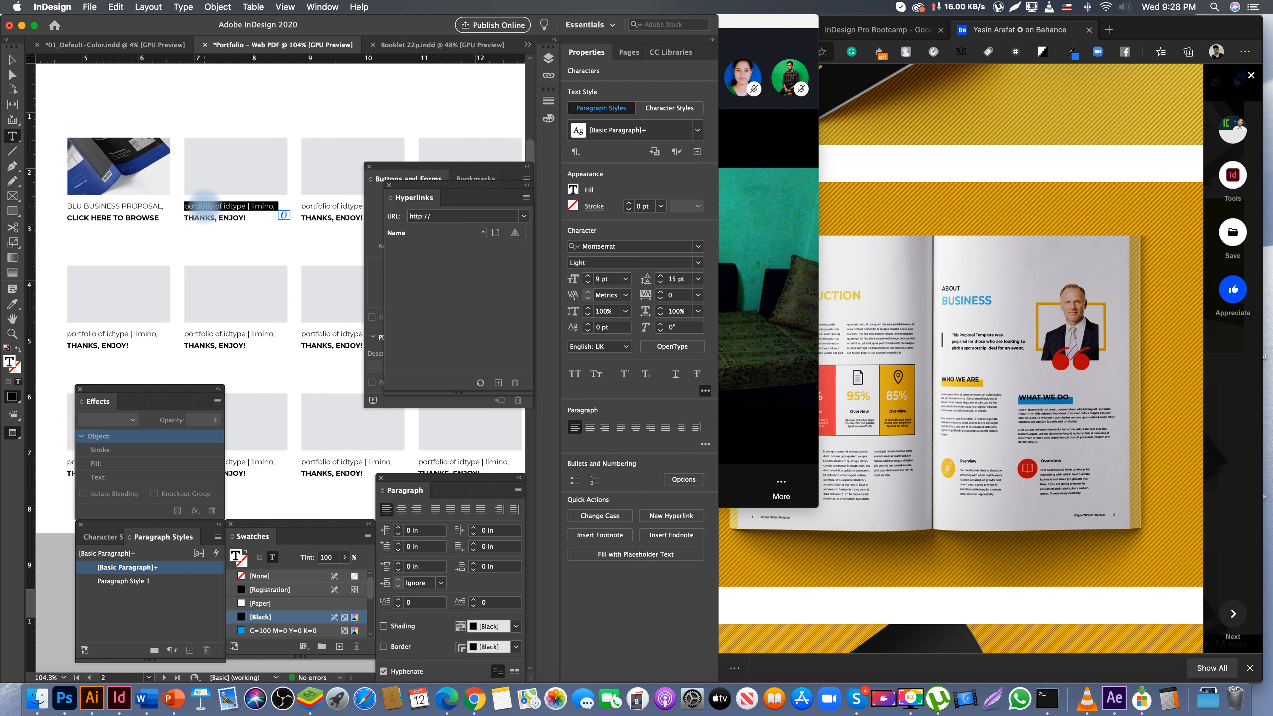
pyautogui.write('BLACK REPORT')
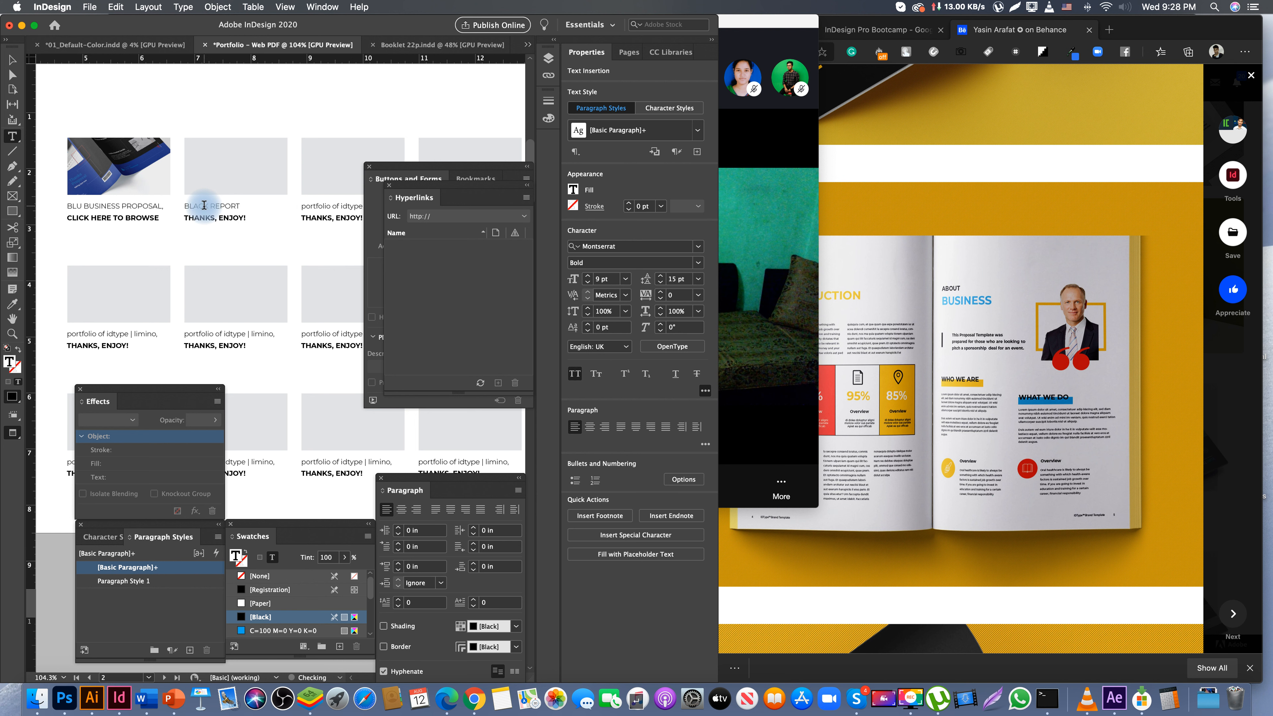
# - Replace THANKS, ENJOY! under the BLACK REPORT caption with CLICK HERE TO BROWSE
pyautogui.click(109, 219)
pyautogui.click(194, 219)
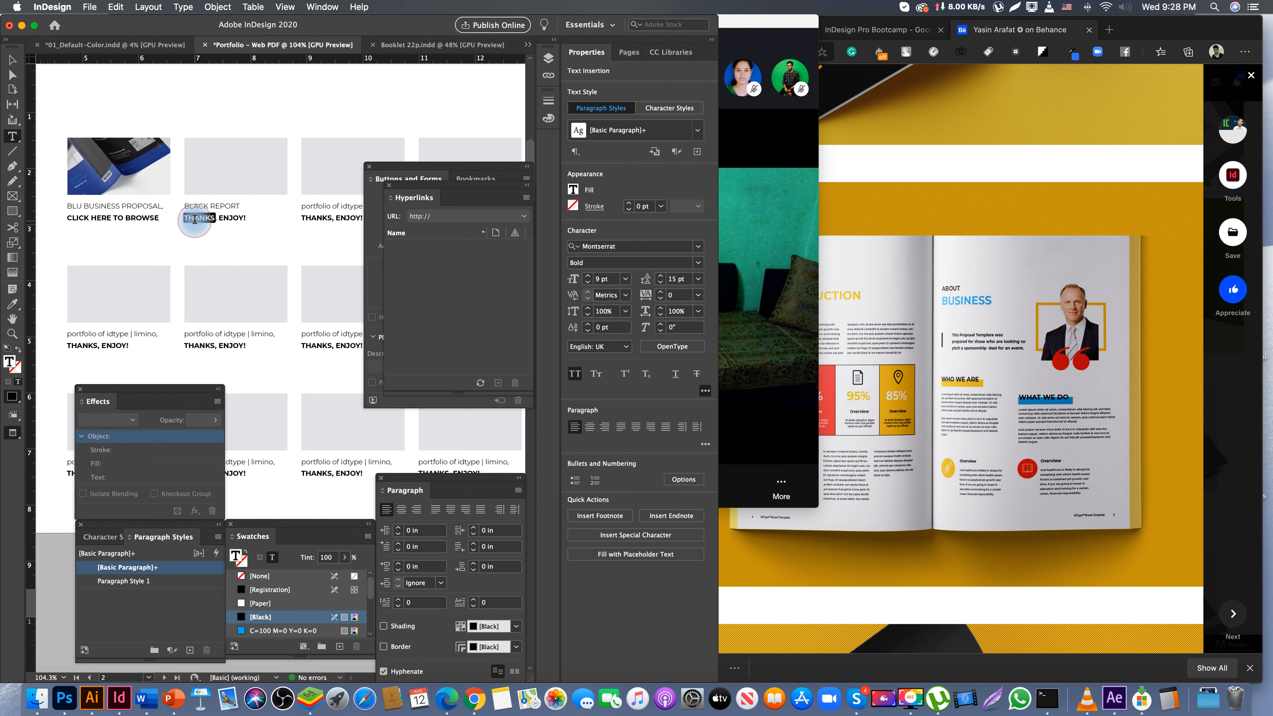
pyautogui.moveTo(195, 219); pyautogui.dragTo(221, 227)
pyautogui.write('CLICK HERE TO BROWSE')
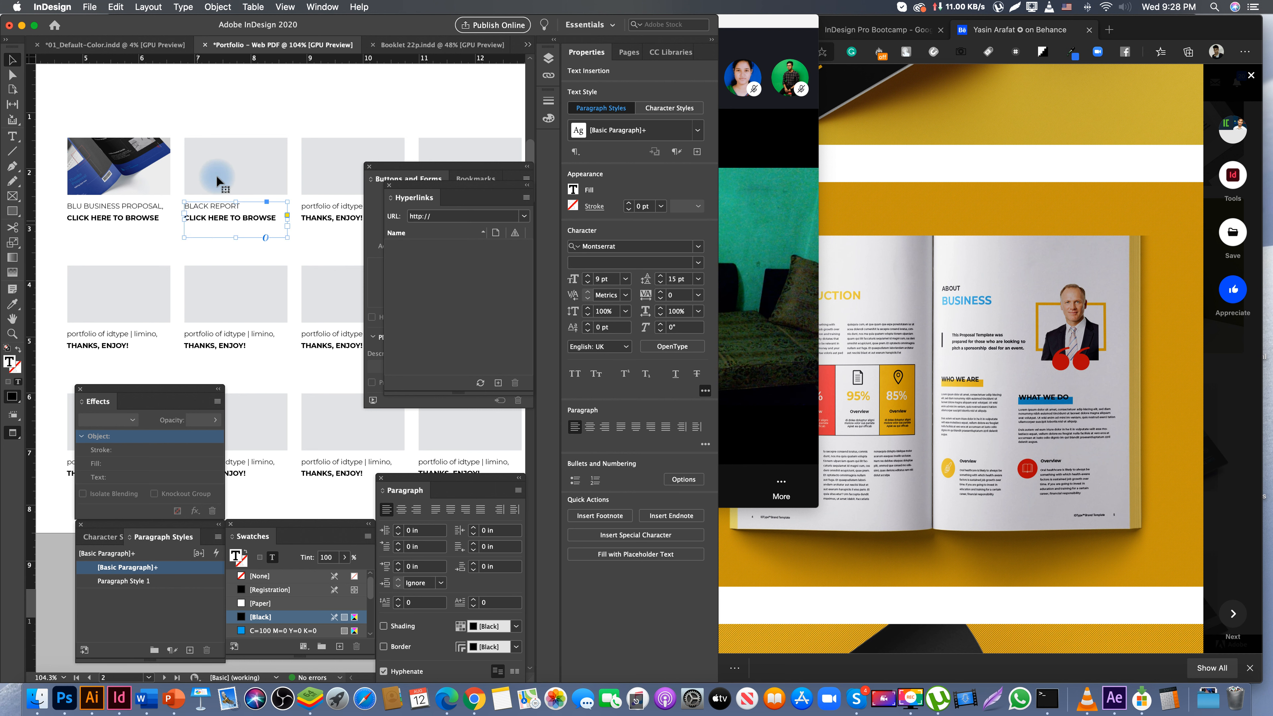
# - Copy the annual report cover image from the BLACK page and paste it into the second project placeholder
pyautogui.click(220, 164)
pyautogui.press('z')
pyautogui.scroll(-5, 226, 231)
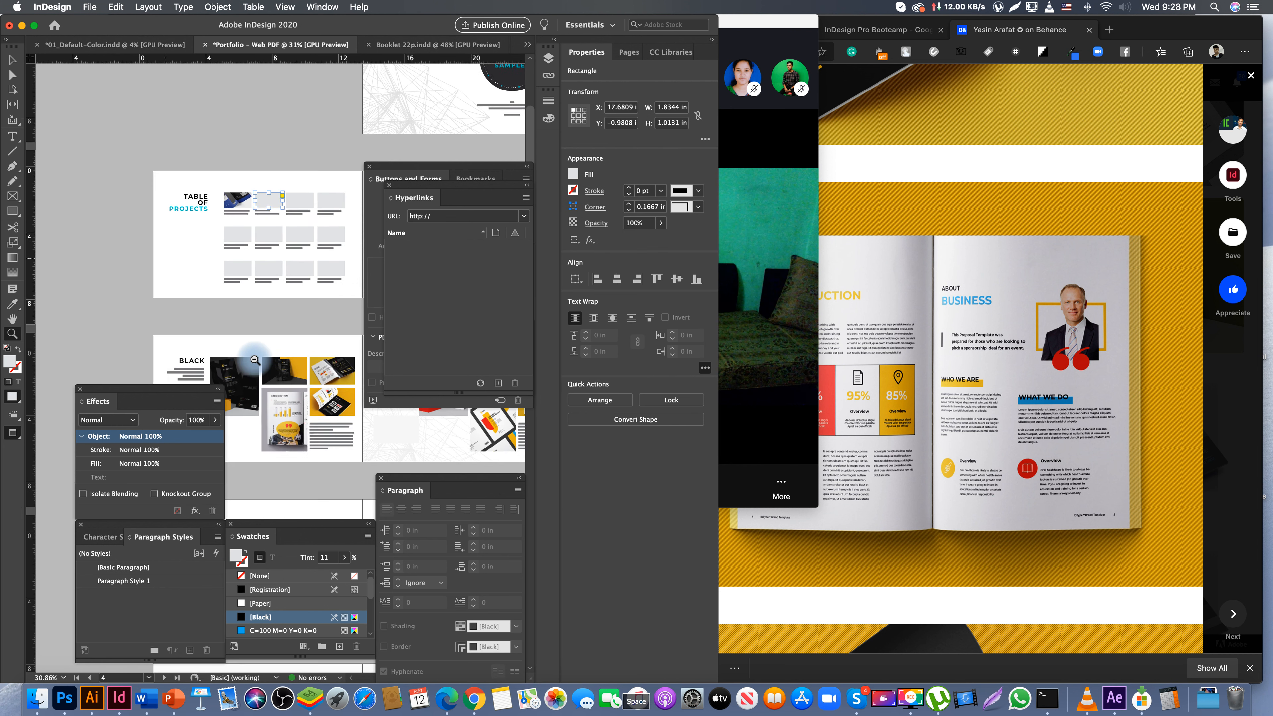
pyautogui.press('a')
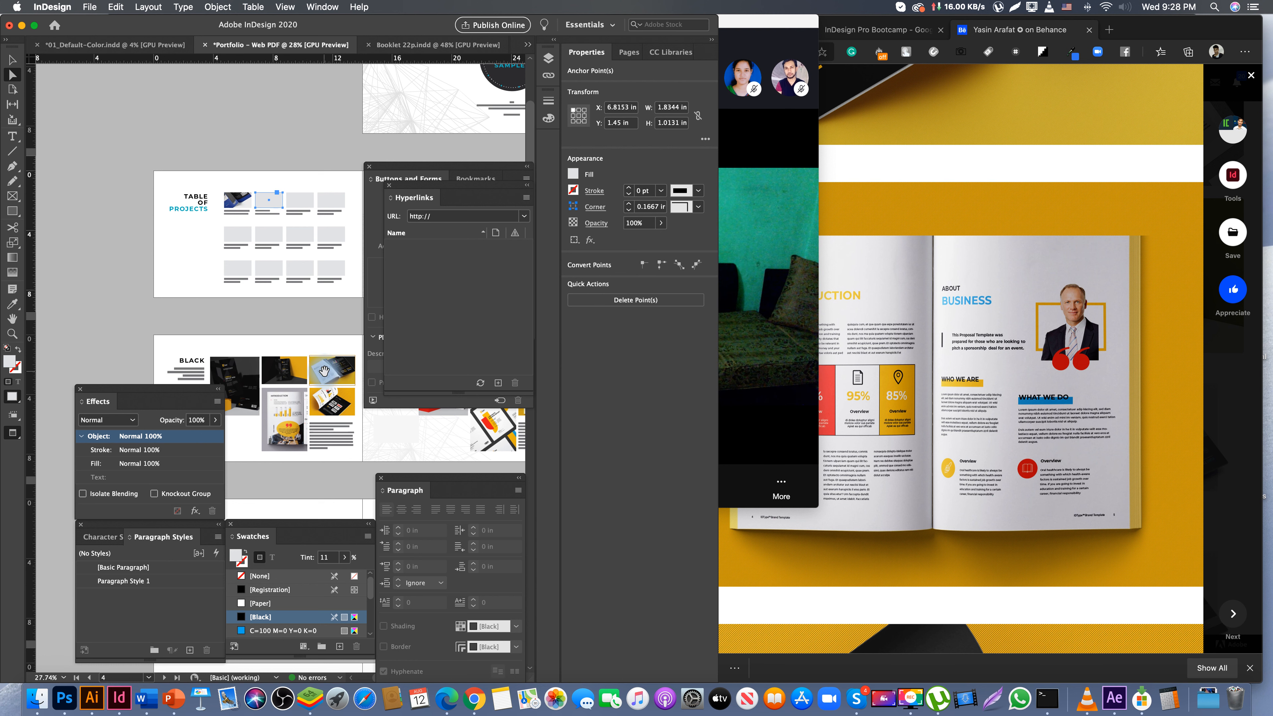
pyautogui.click(283, 376)
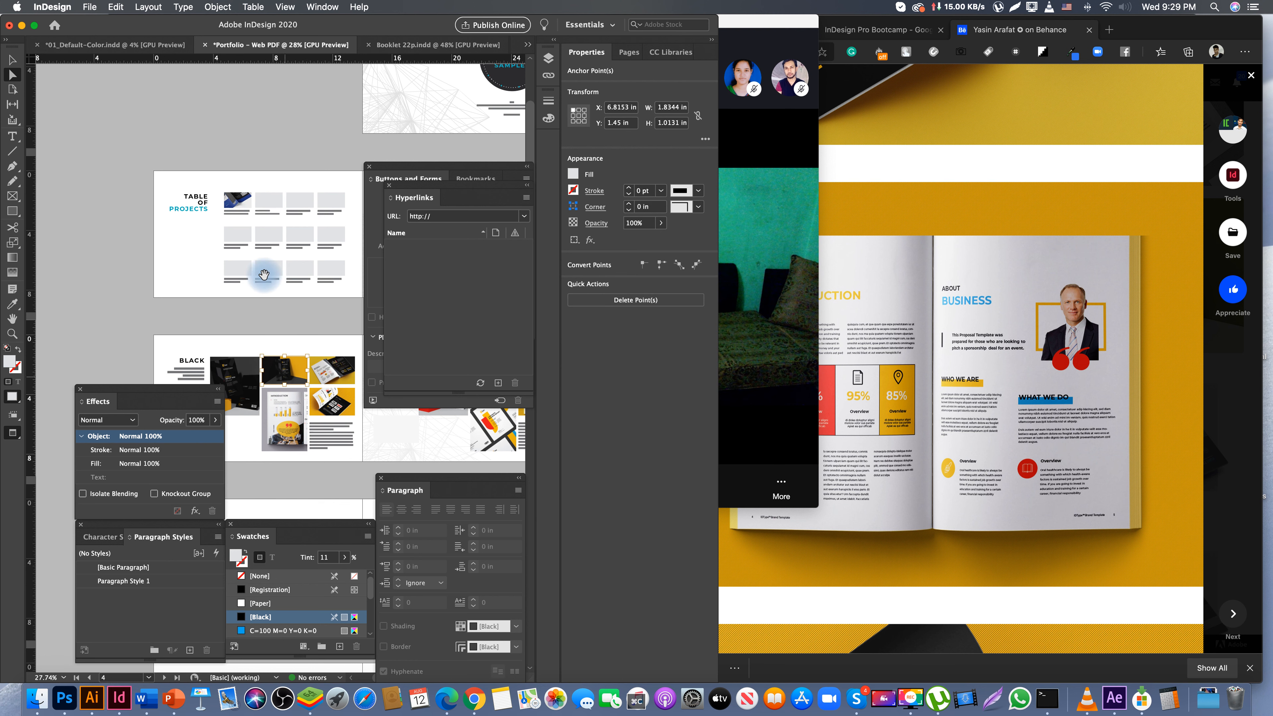
pyautogui.click(272, 201)
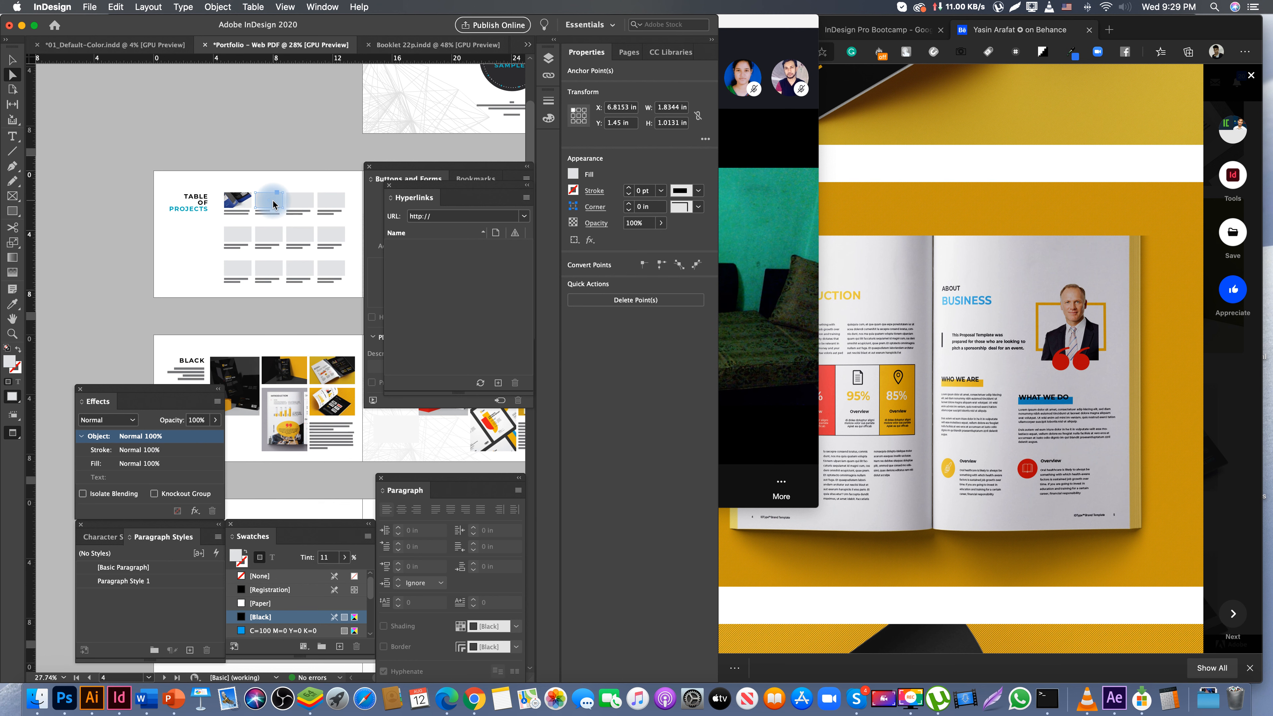
pyautogui.rightClick(275, 204)
pyautogui.click(296, 247)
# - Fit the pasted black report image to its placeholder with Fill Frame Proportionally
pyautogui.press('z')
pyautogui.moveTo(386, 249); pyautogui.dragTo(436, 281)
pyautogui.click(284, 128)
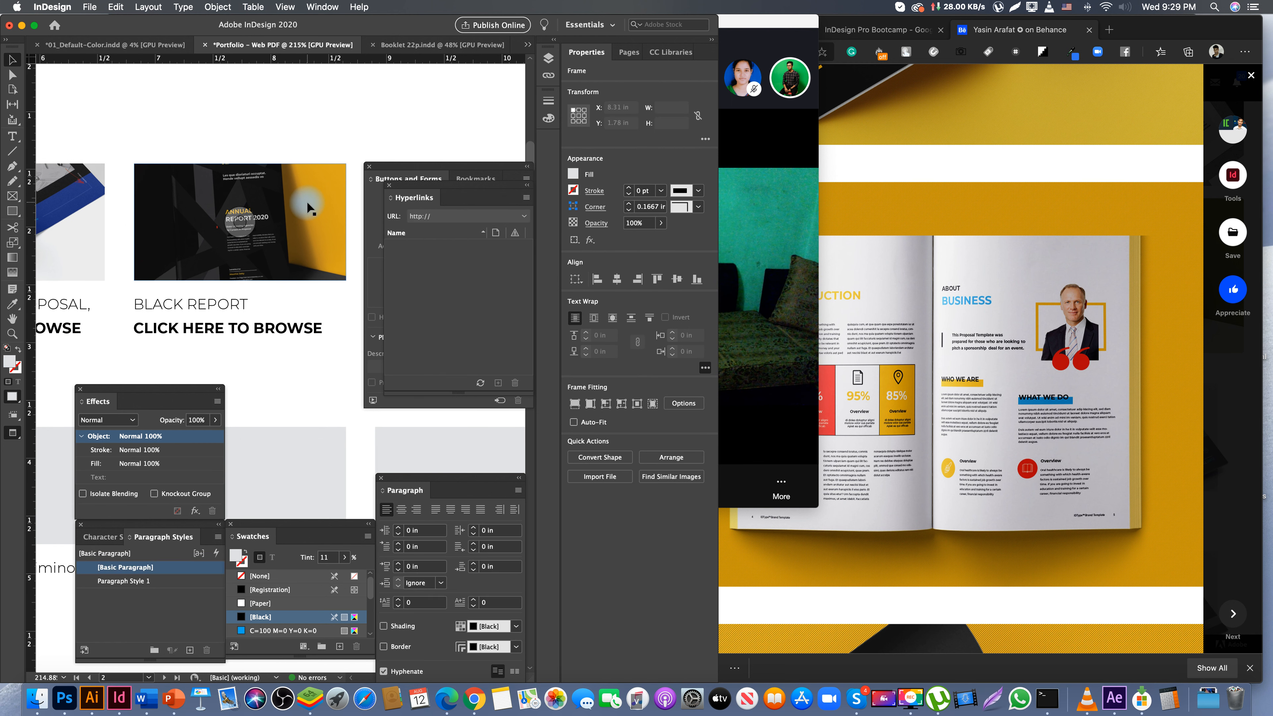
pyautogui.rightClick(319, 254)
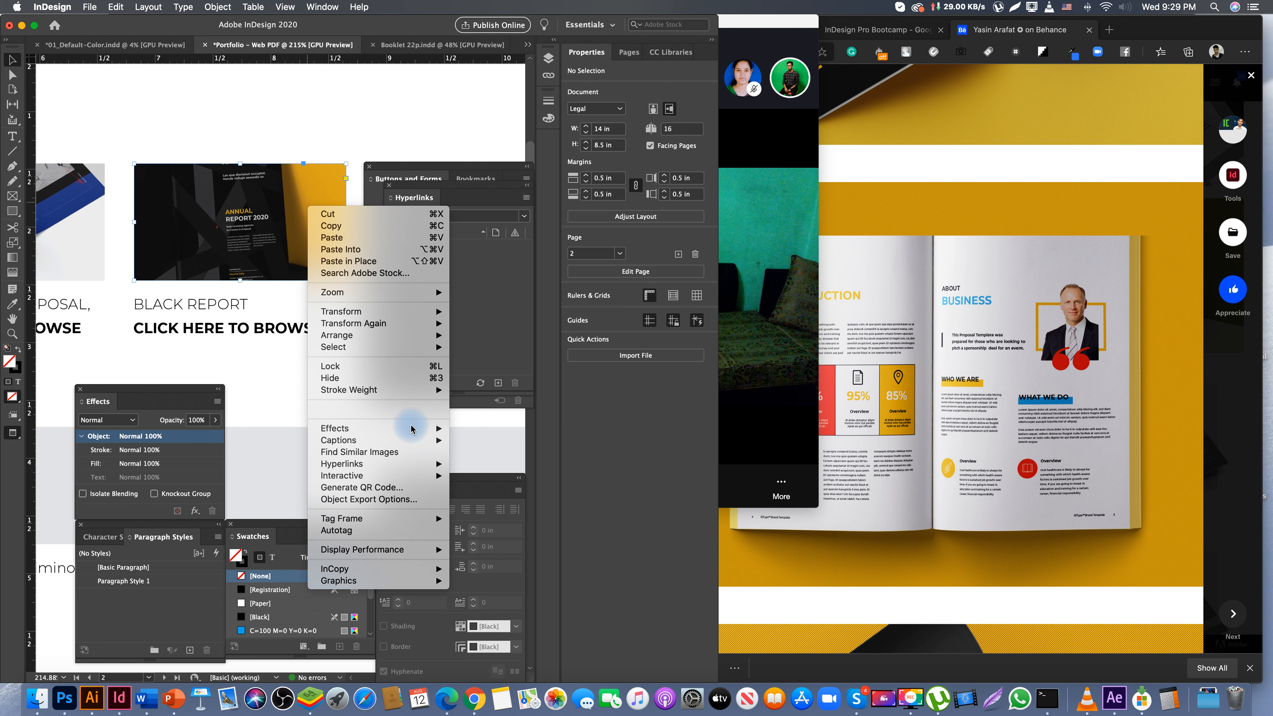
pyautogui.moveTo(429, 410)
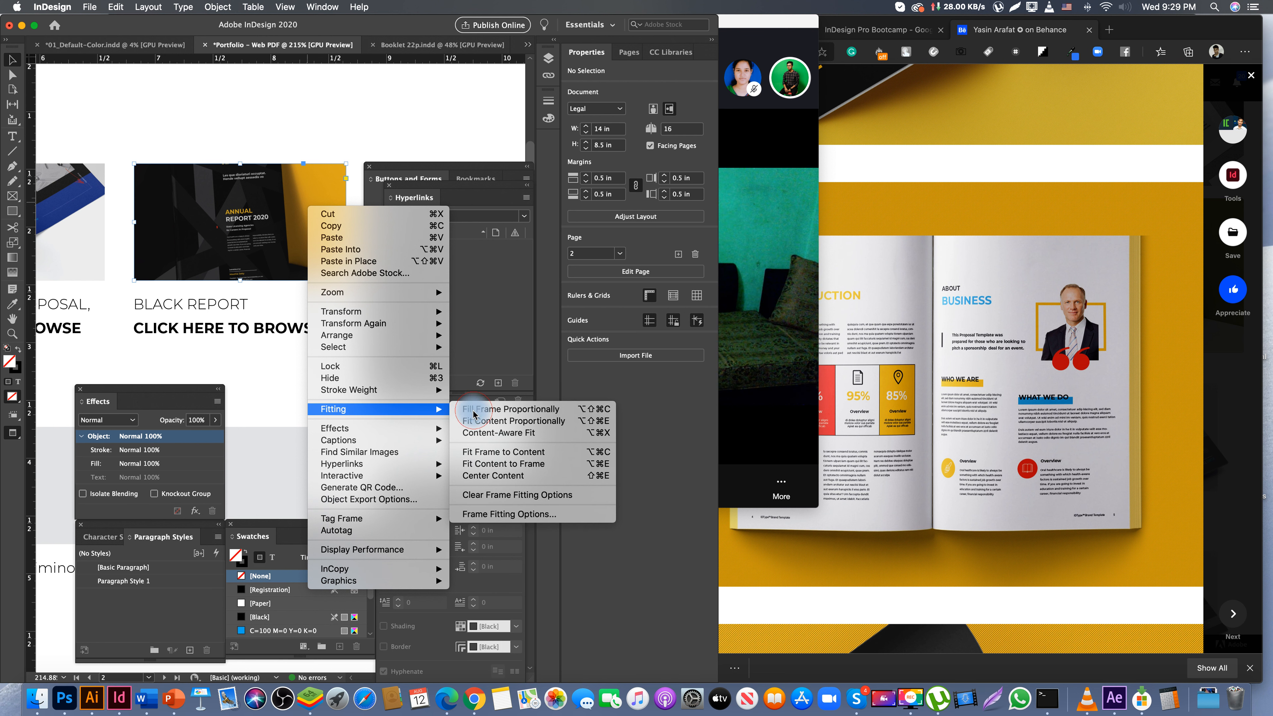
pyautogui.click(496, 409)
# - Nudge the black report image down inside its frame to reposition the visible crop
pyautogui.click(255, 229)
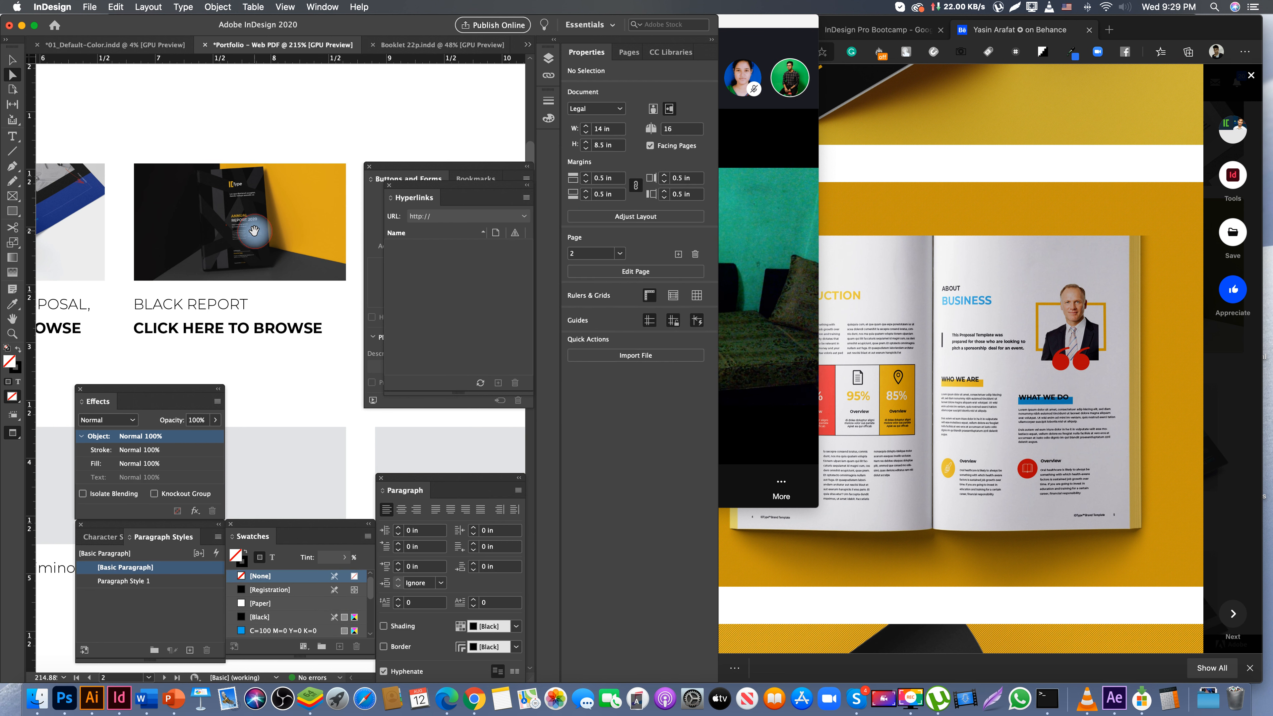
pyautogui.press('Down')
pyautogui.press('Down')
pyautogui.press('Down')
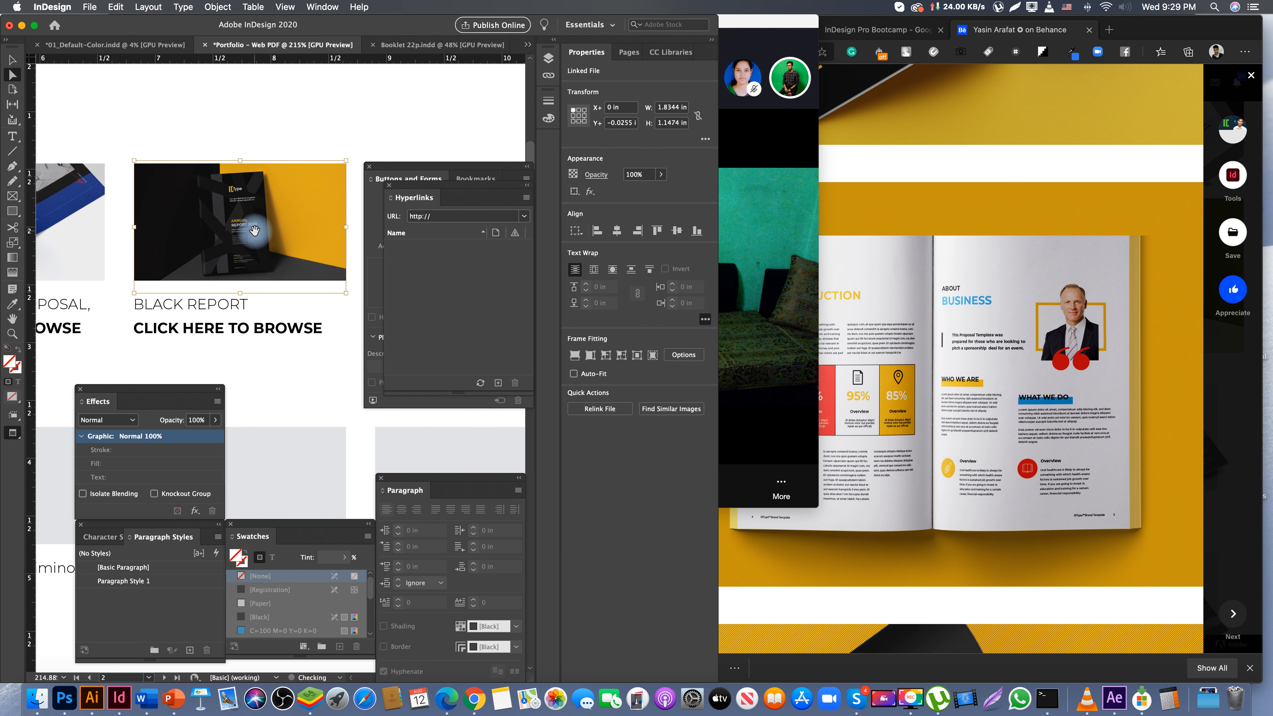
pyautogui.click(227, 125)
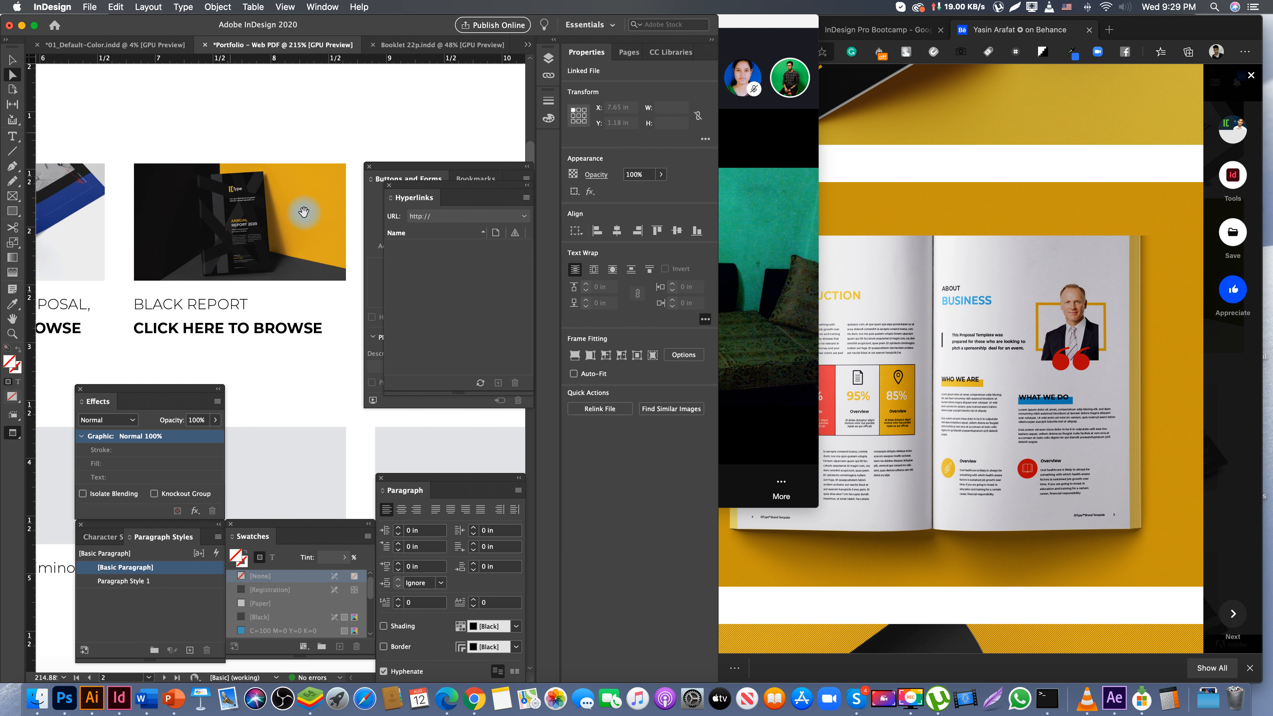
# - Create a page-type hyperlink destination for page 4, named with its page number, from the BLACK REPORT project's CLICK HERE TO BROWSE text
pyautogui.press('v')
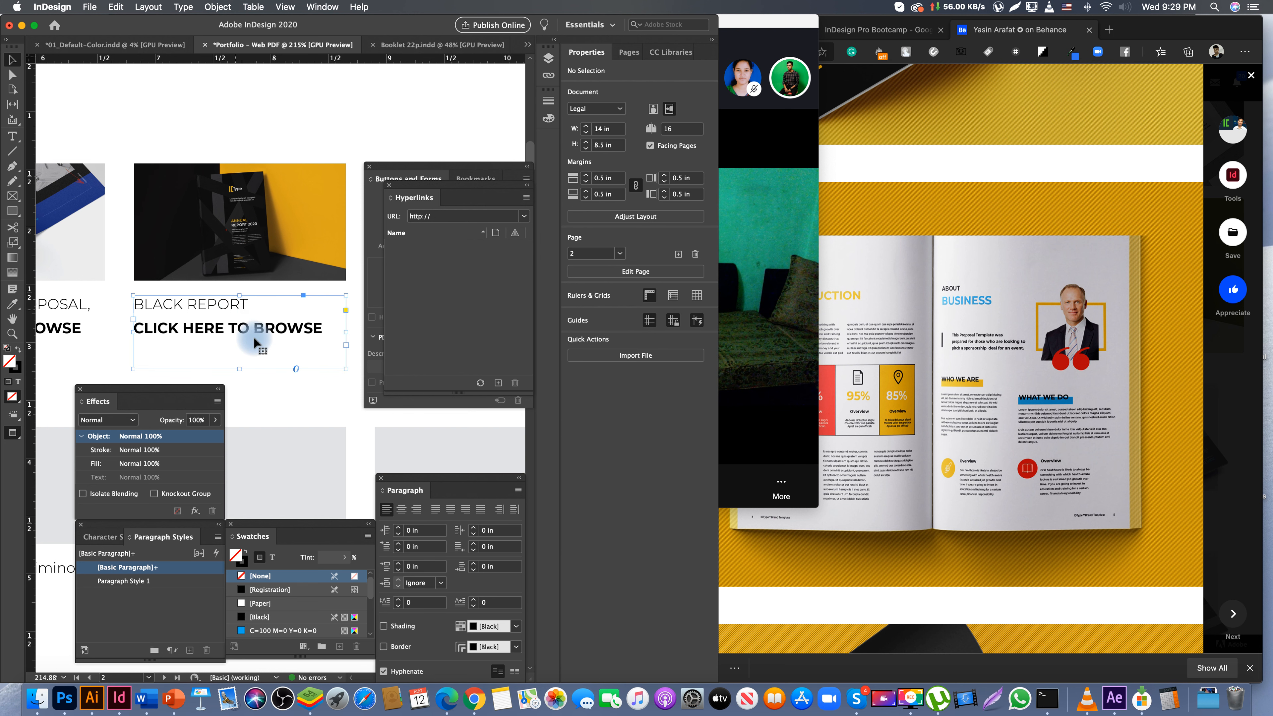
pyautogui.tripleClick(270, 330)
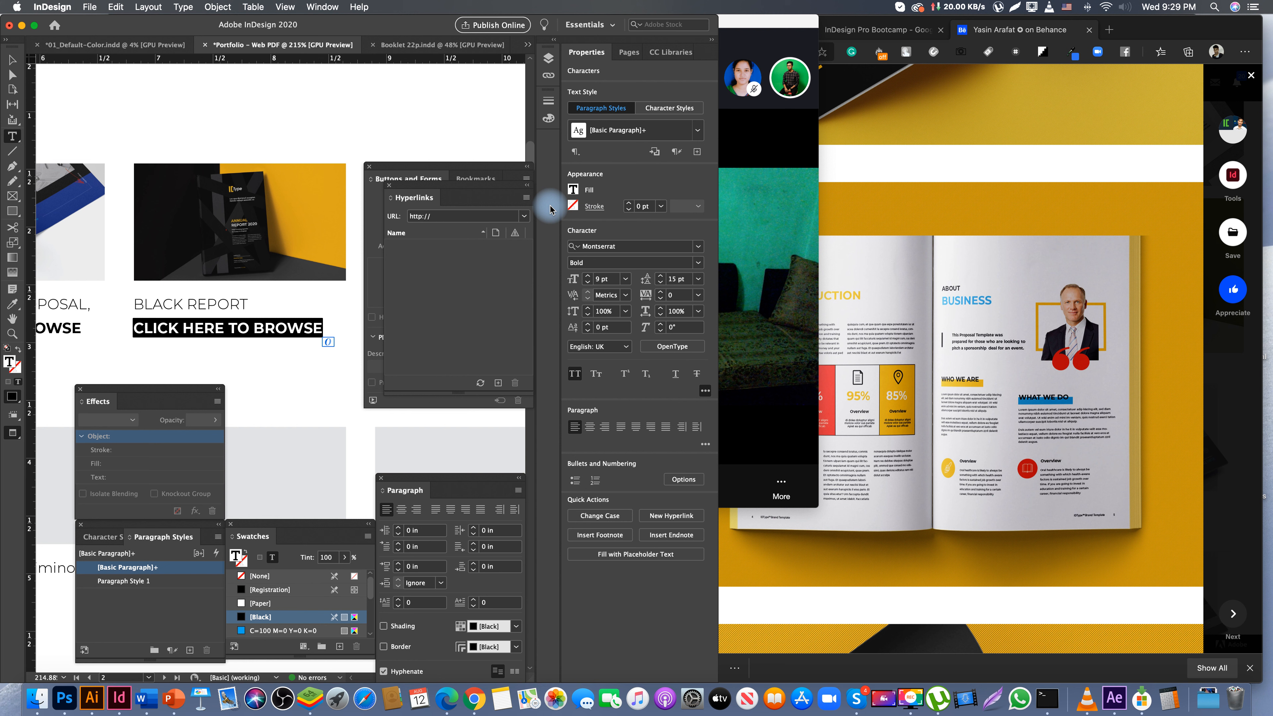
pyautogui.click(525, 201)
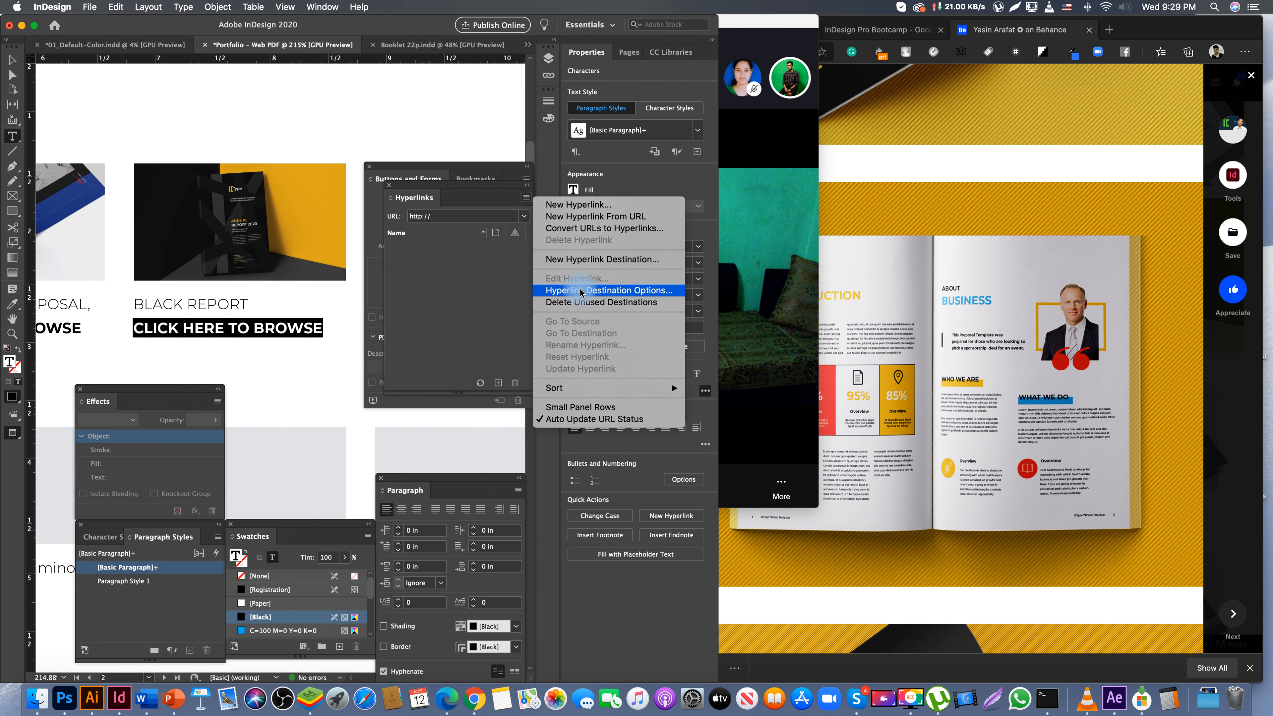
pyautogui.click(579, 260)
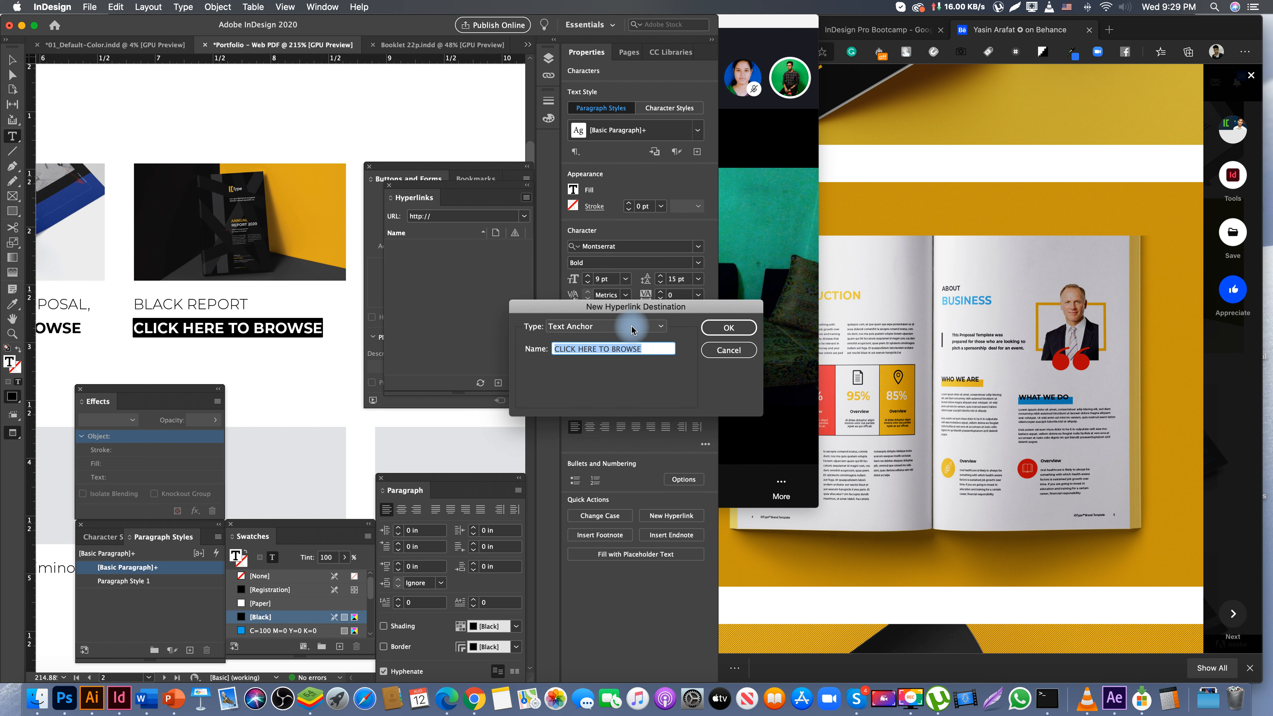
pyautogui.click(624, 326)
pyautogui.click(575, 341)
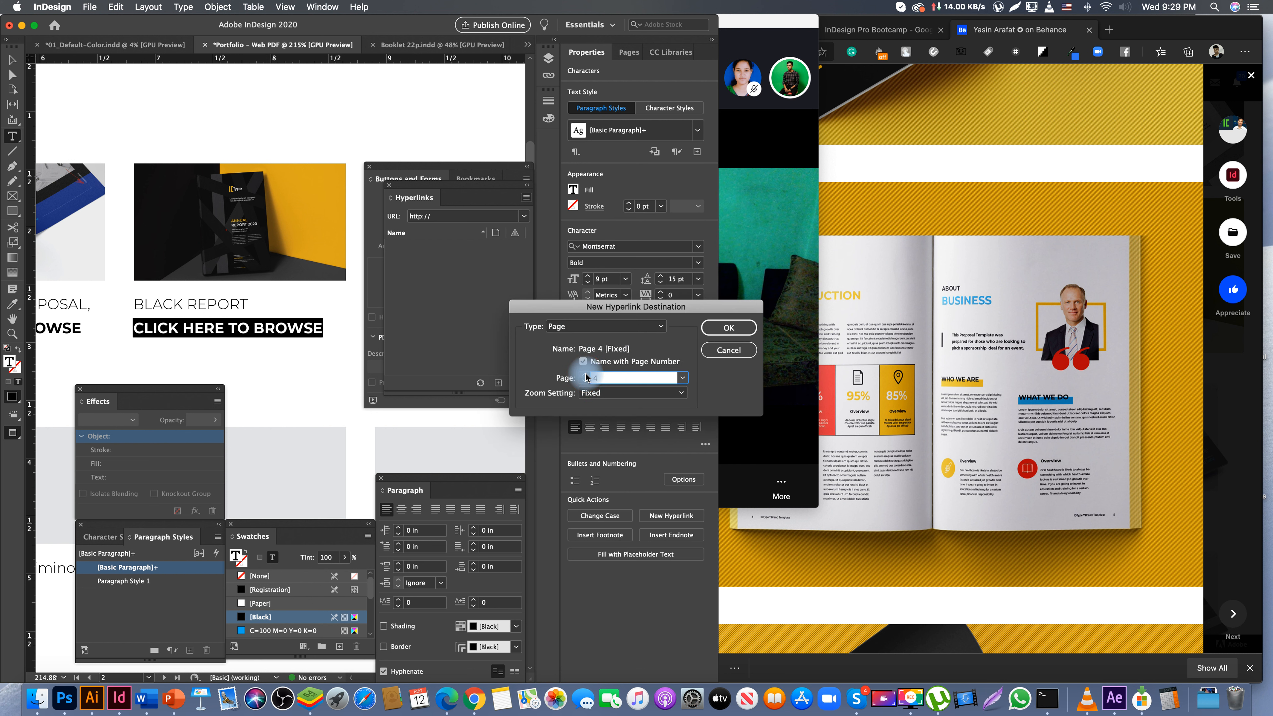
pyautogui.click(727, 327)
pyautogui.press('Escape')
# - With the black report image frame selected, create a page-type hyperlink destination for page 3, named with its page number
pyautogui.click(304, 262)
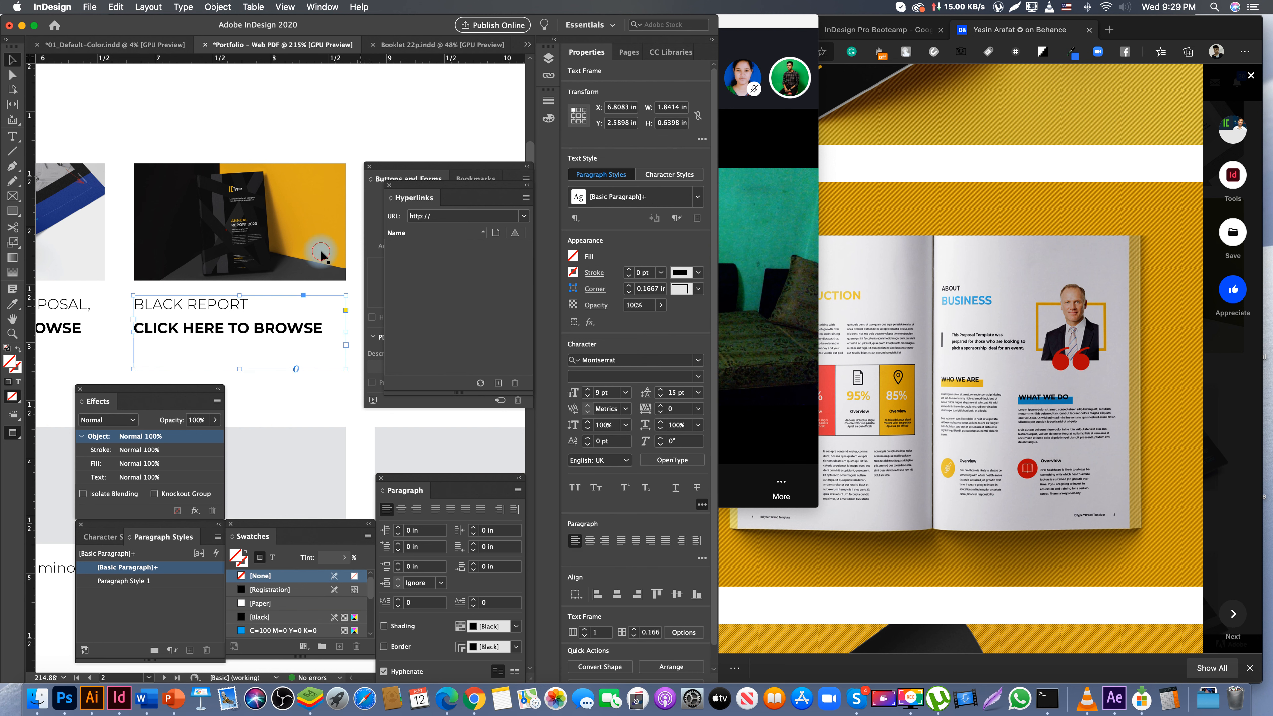
pyautogui.click(526, 199)
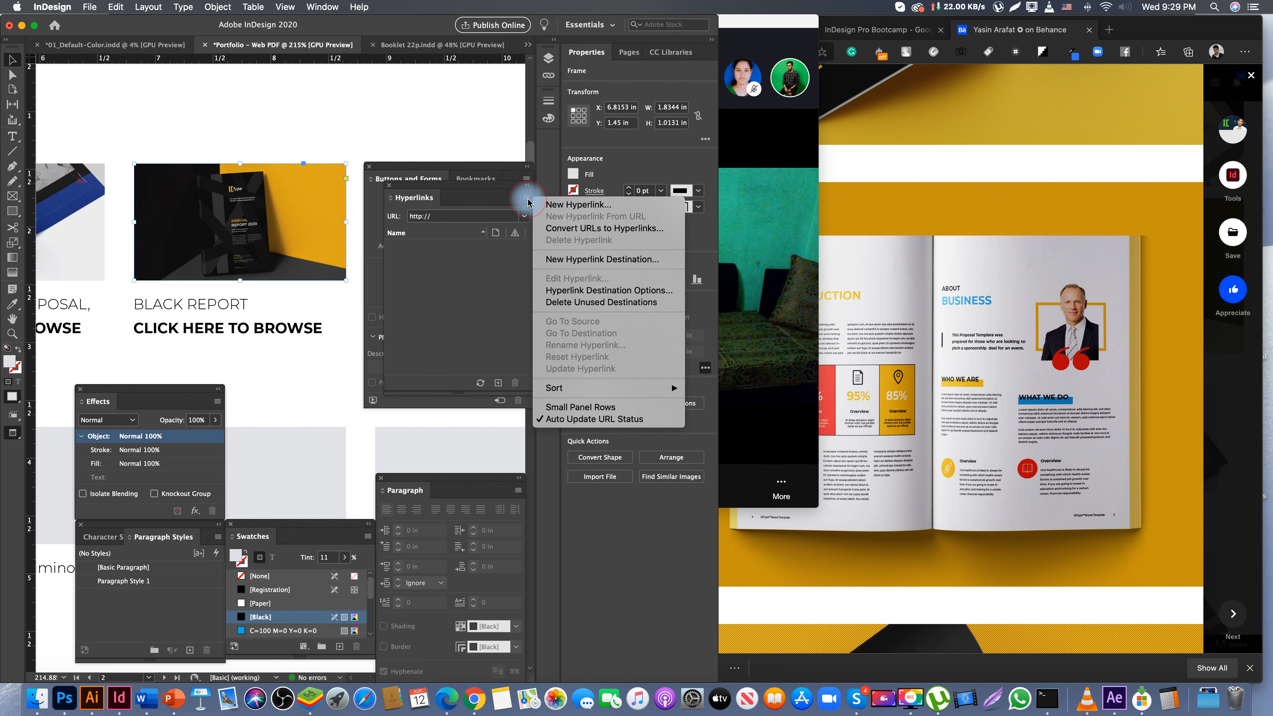
pyautogui.click(599, 260)
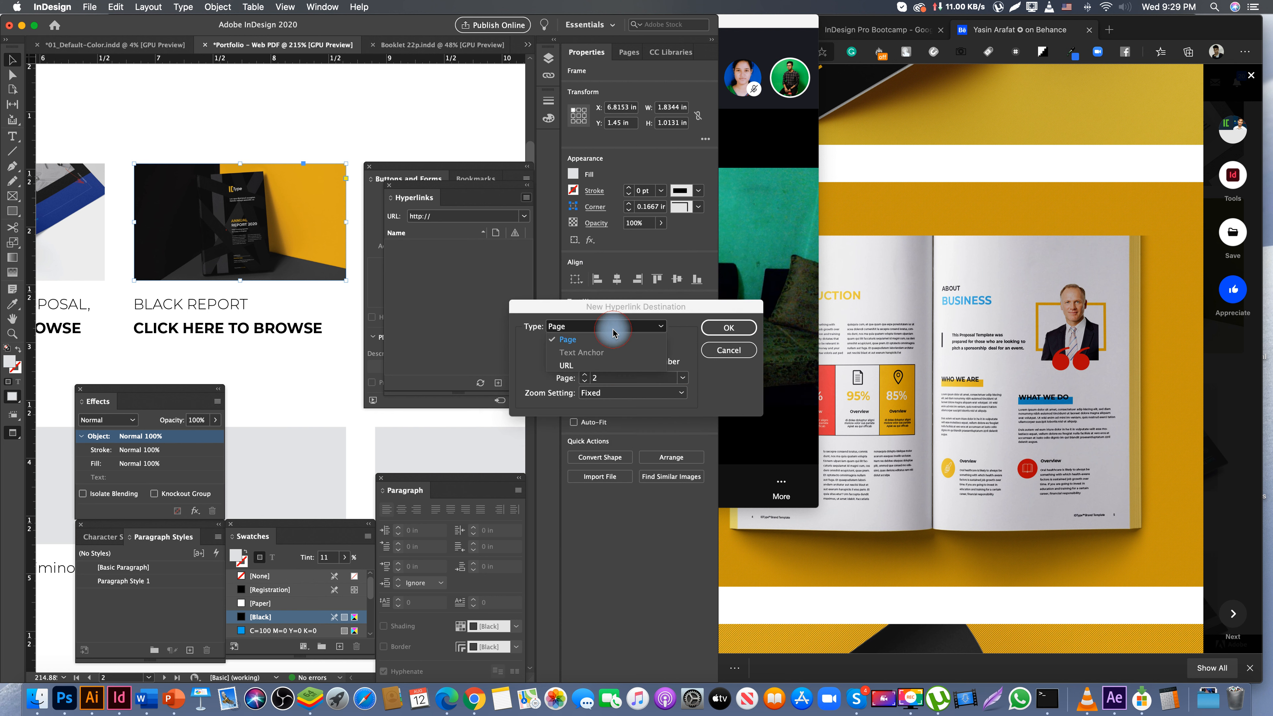
pyautogui.click(583, 361)
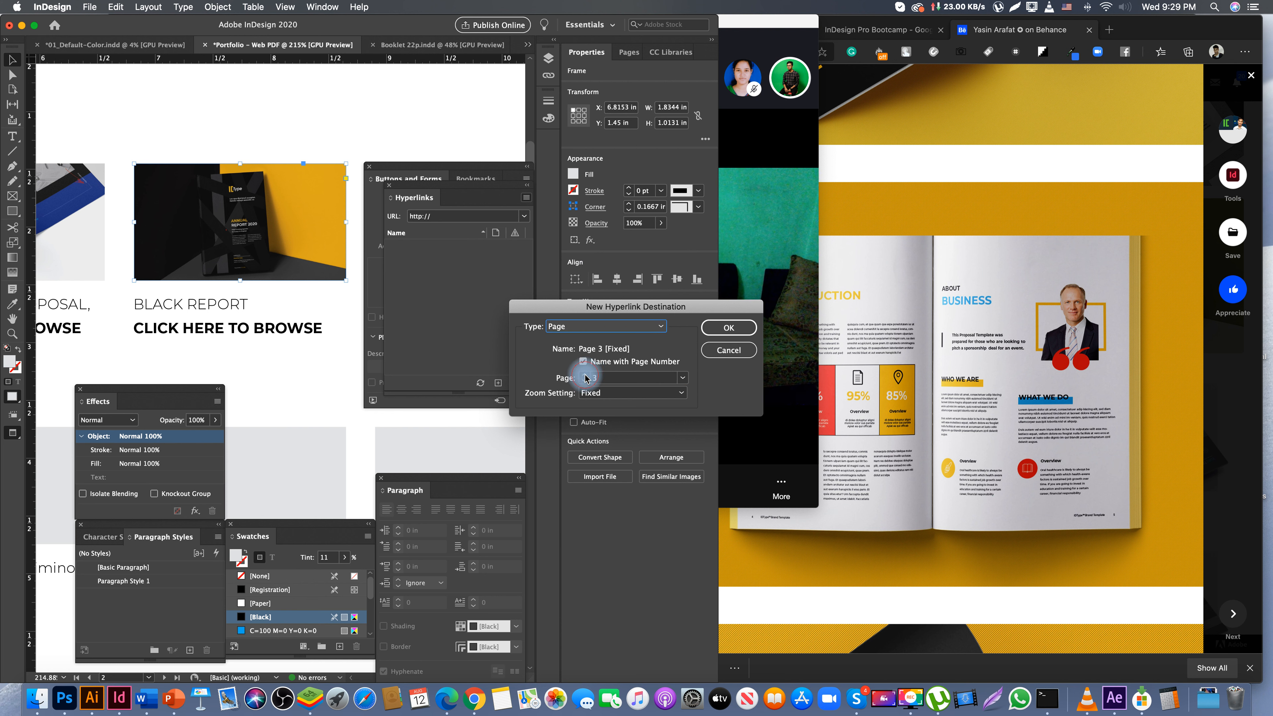
pyautogui.click(729, 328)
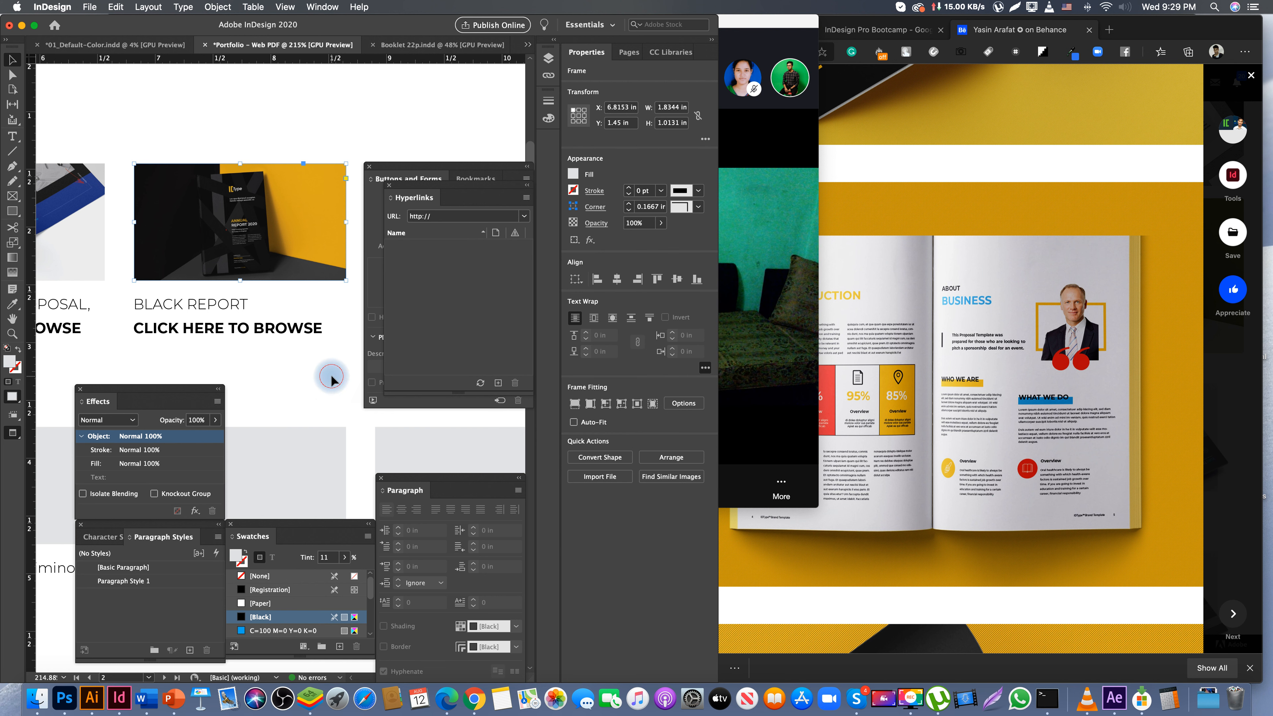
# - With the blue business proposal image frame selected, create a page-type hyperlink destination for page 4, named with its page number
pyautogui.click(332, 380)
pyautogui.hscroll(-5, 281, 281)
pyautogui.scroll(-3, 304, 136)
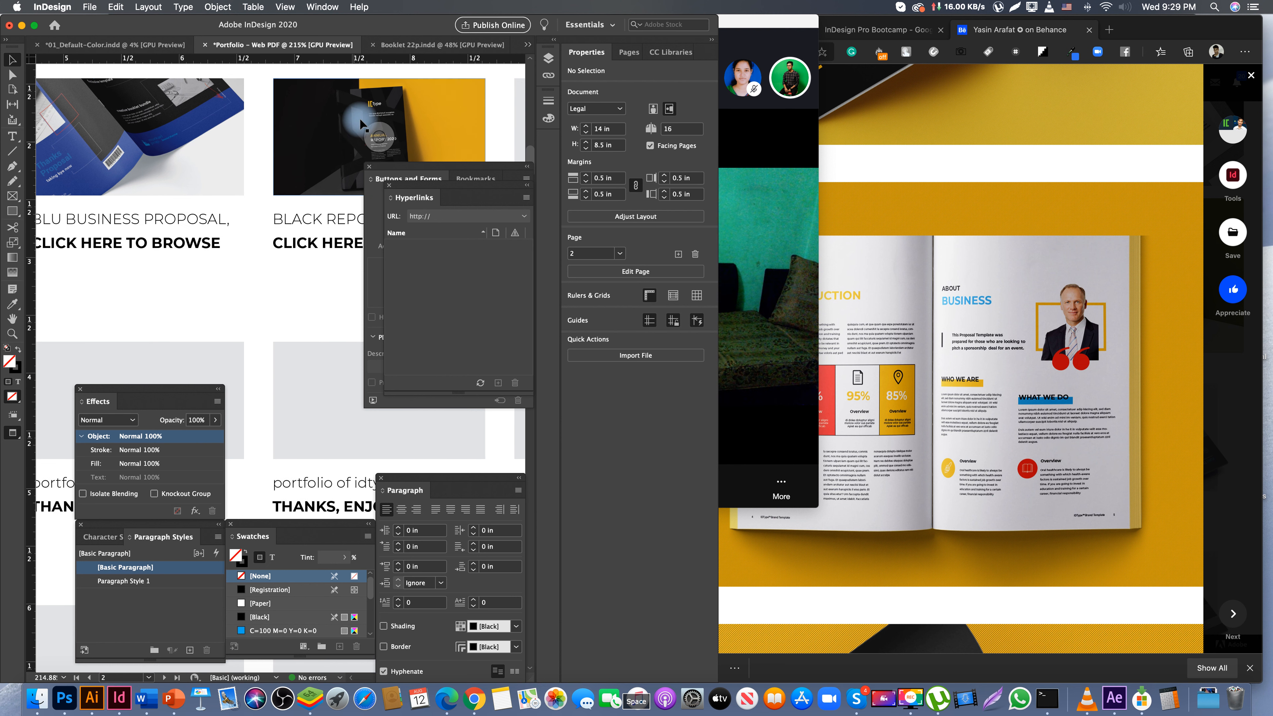
pyautogui.click(142, 148)
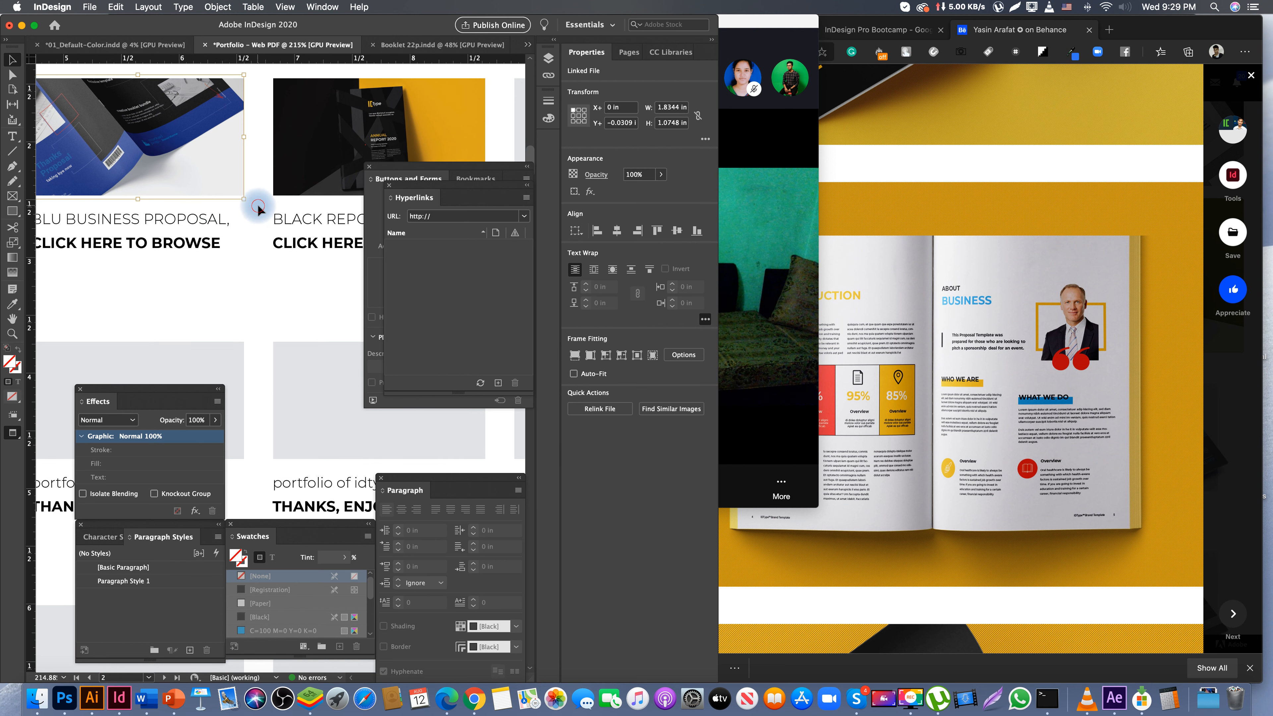
pyautogui.click(234, 180)
pyautogui.click(529, 200)
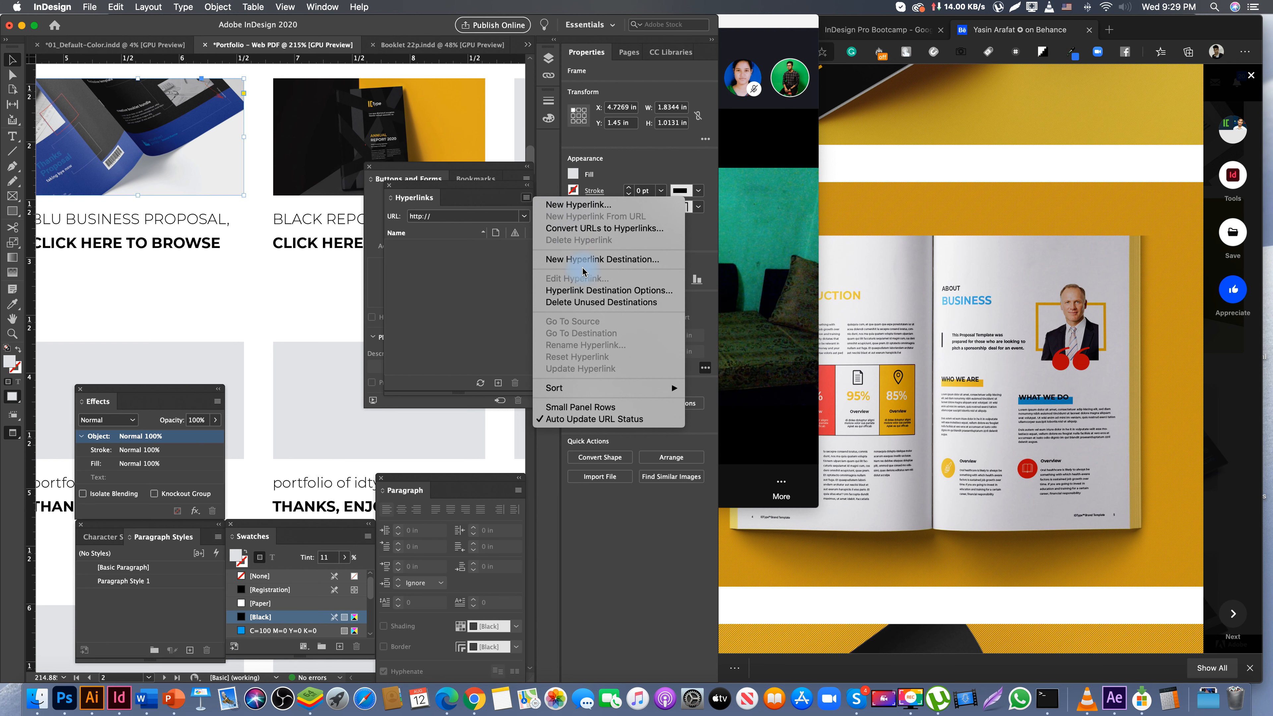
pyautogui.click(583, 259)
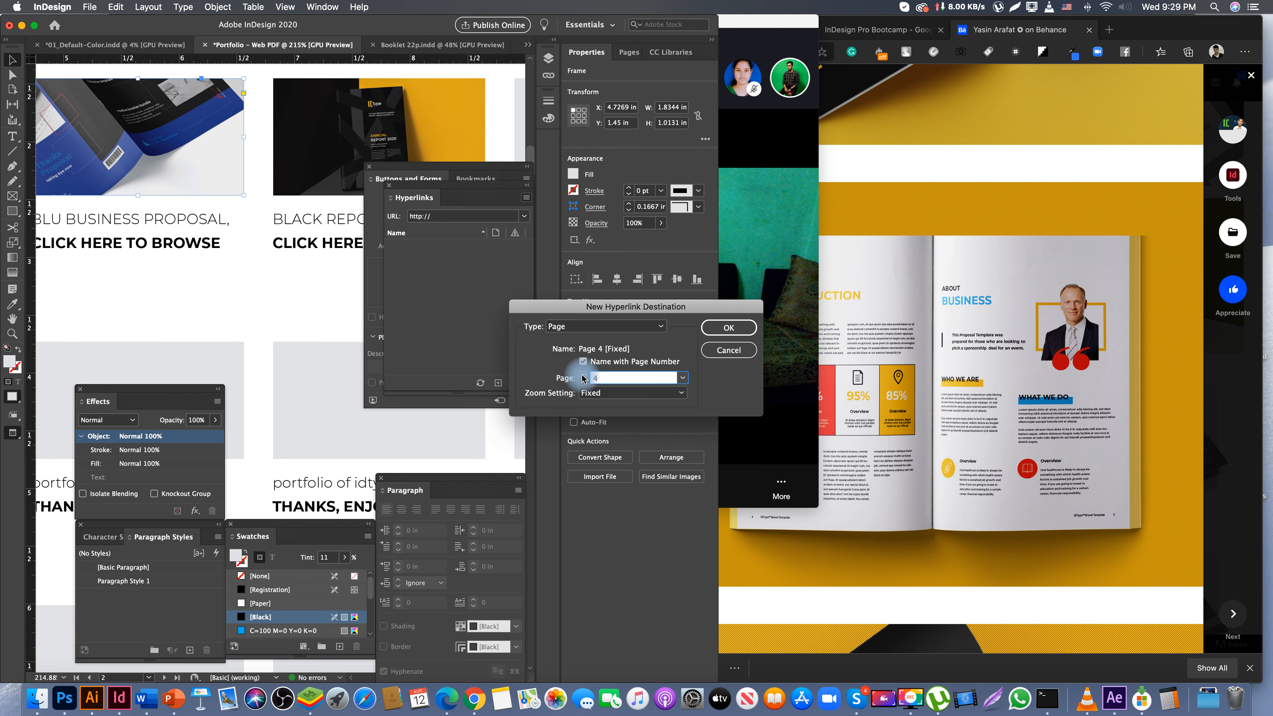
pyautogui.click(728, 328)
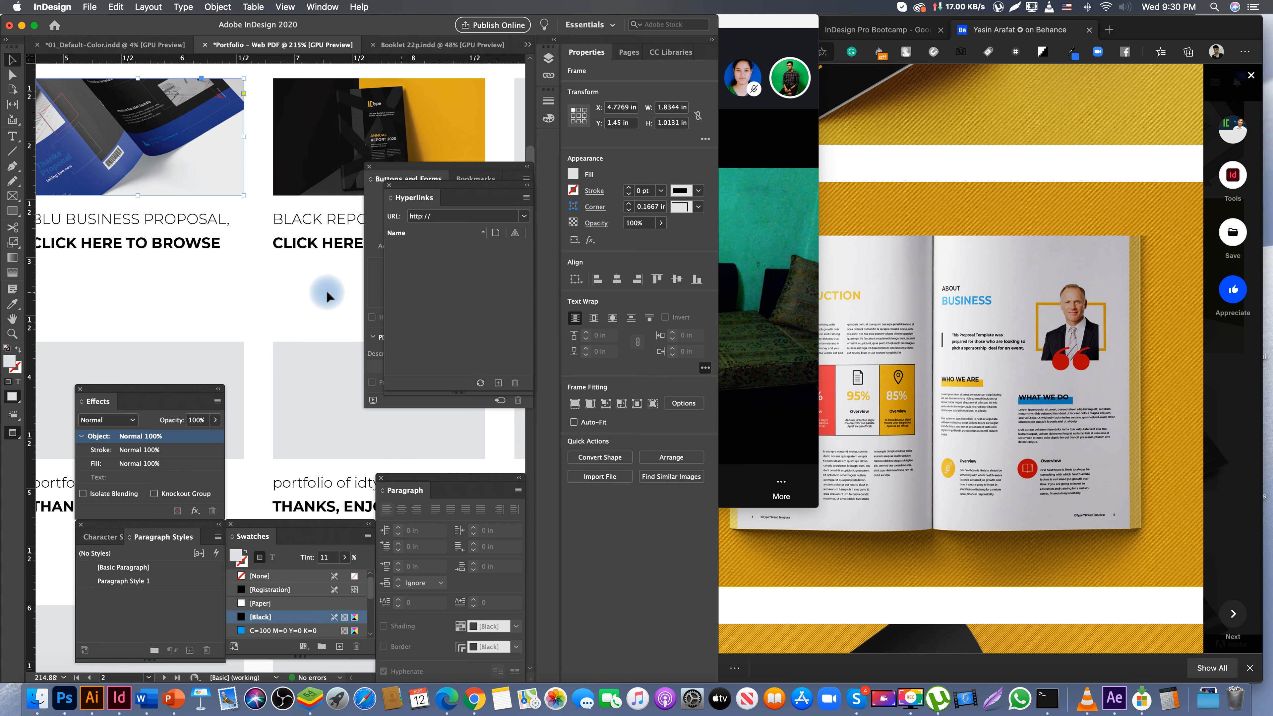
pyautogui.click(240, 258)
# - Copy the angled corporate business report image from the PROFILE page and paste it into the third placeholder of the projects table
pyautogui.scroll(-6, 241, 258)
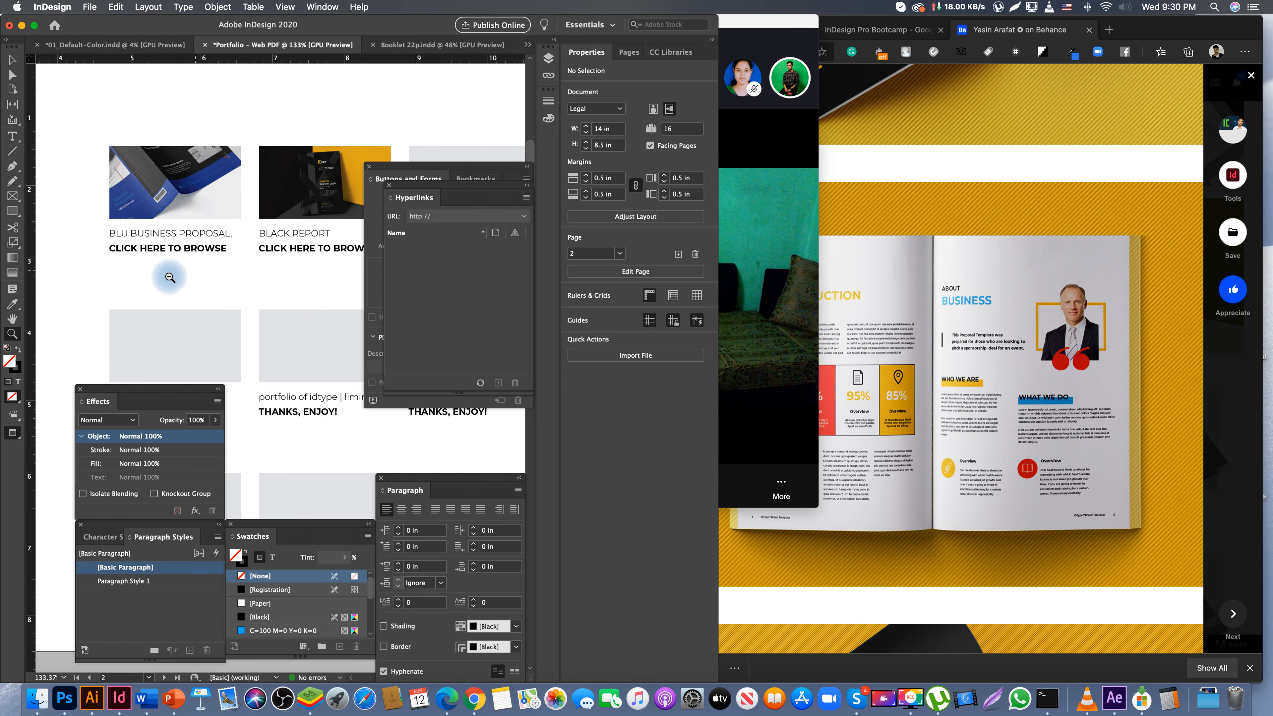
pyautogui.moveTo(237, 250); pyautogui.dragTo(151, 249)
pyautogui.moveTo(477, 386); pyautogui.dragTo(331, 223)
pyautogui.press('z')
pyautogui.moveTo(503, 370); pyautogui.dragTo(366, 411)
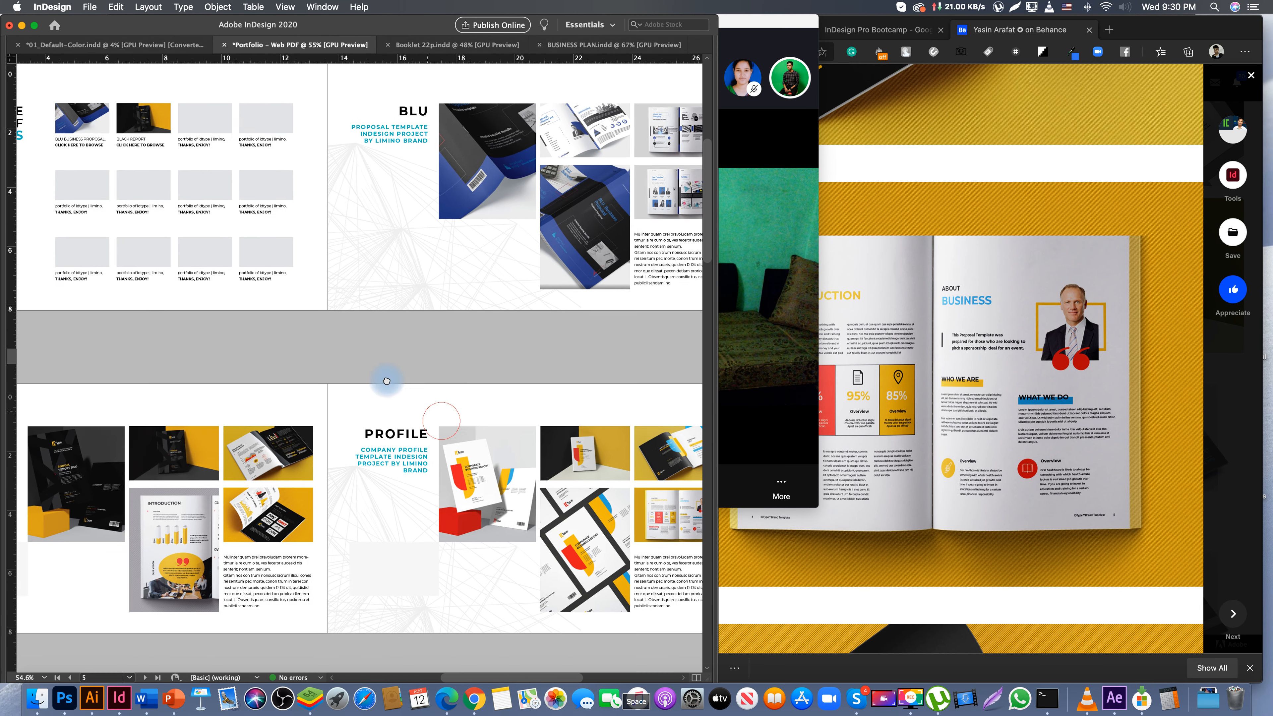
pyautogui.moveTo(597, 449); pyautogui.dragTo(581, 436)
pyautogui.click(570, 445)
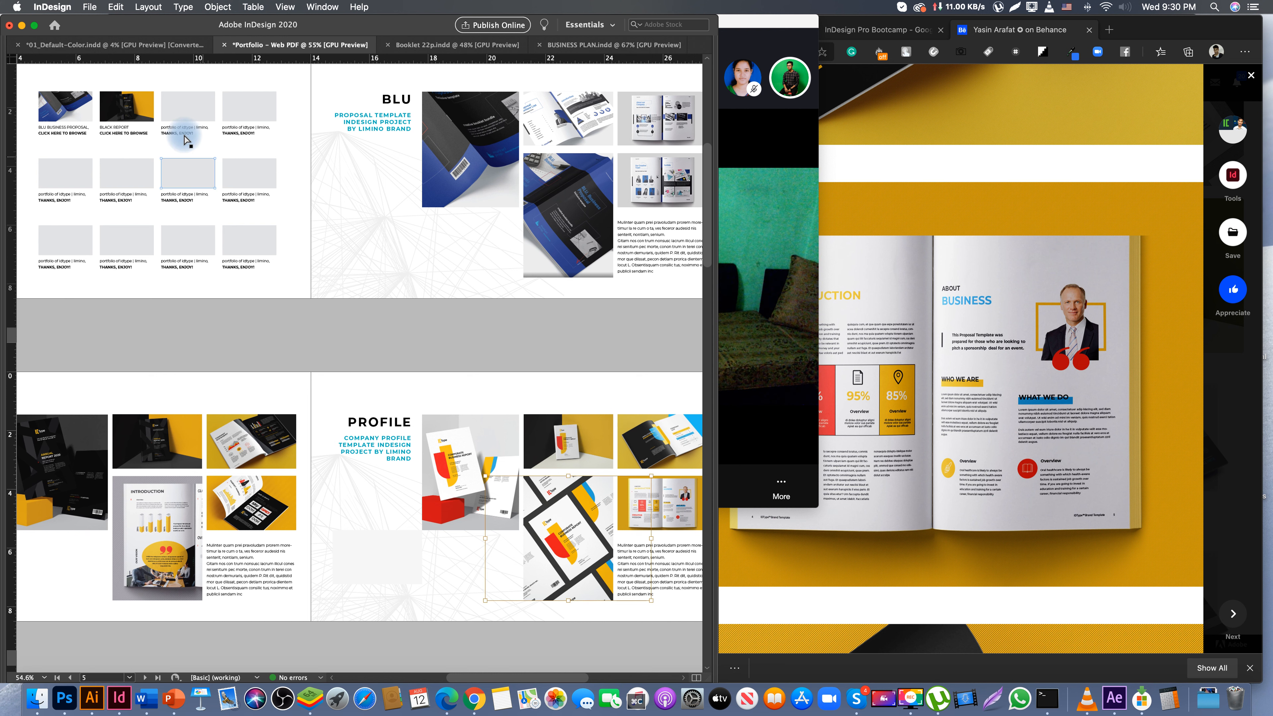
pyautogui.click(196, 102)
pyautogui.rightClick(195, 103)
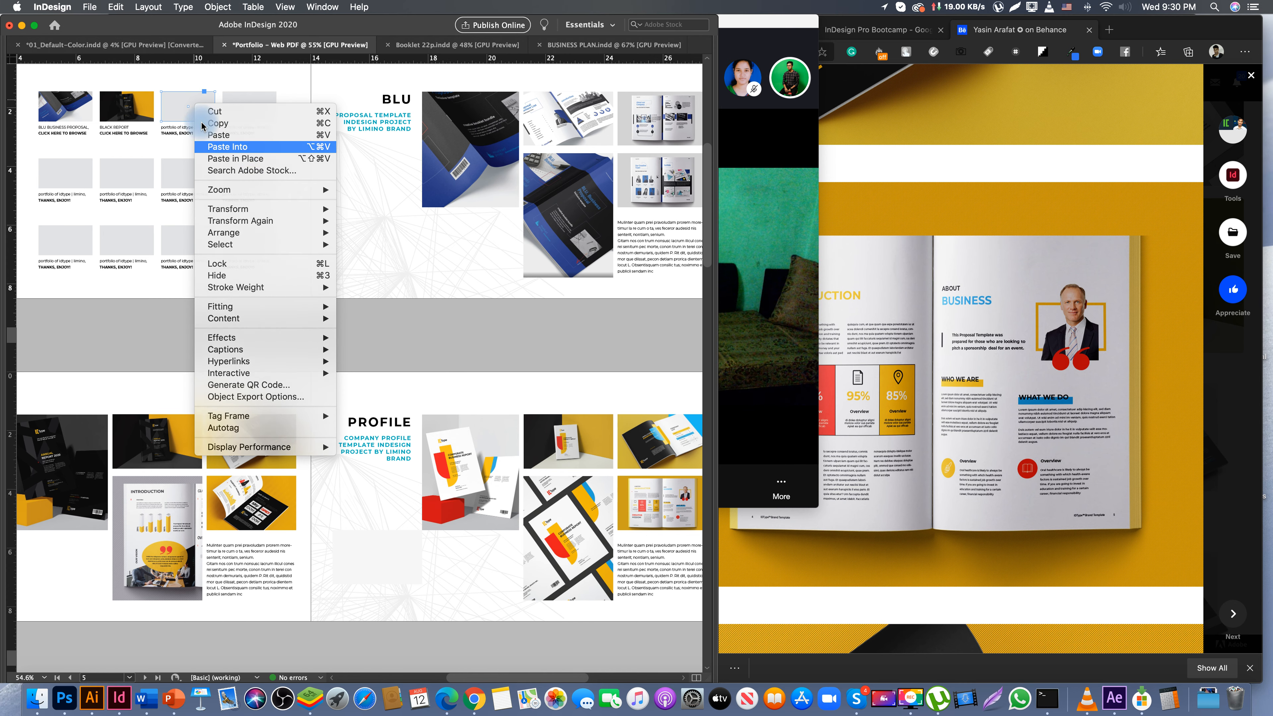
pyautogui.click(228, 147)
# - Fit the pasted corporate business report image to its placeholder with Fill Frame Proportionally
pyautogui.scroll(5, 211, 100)
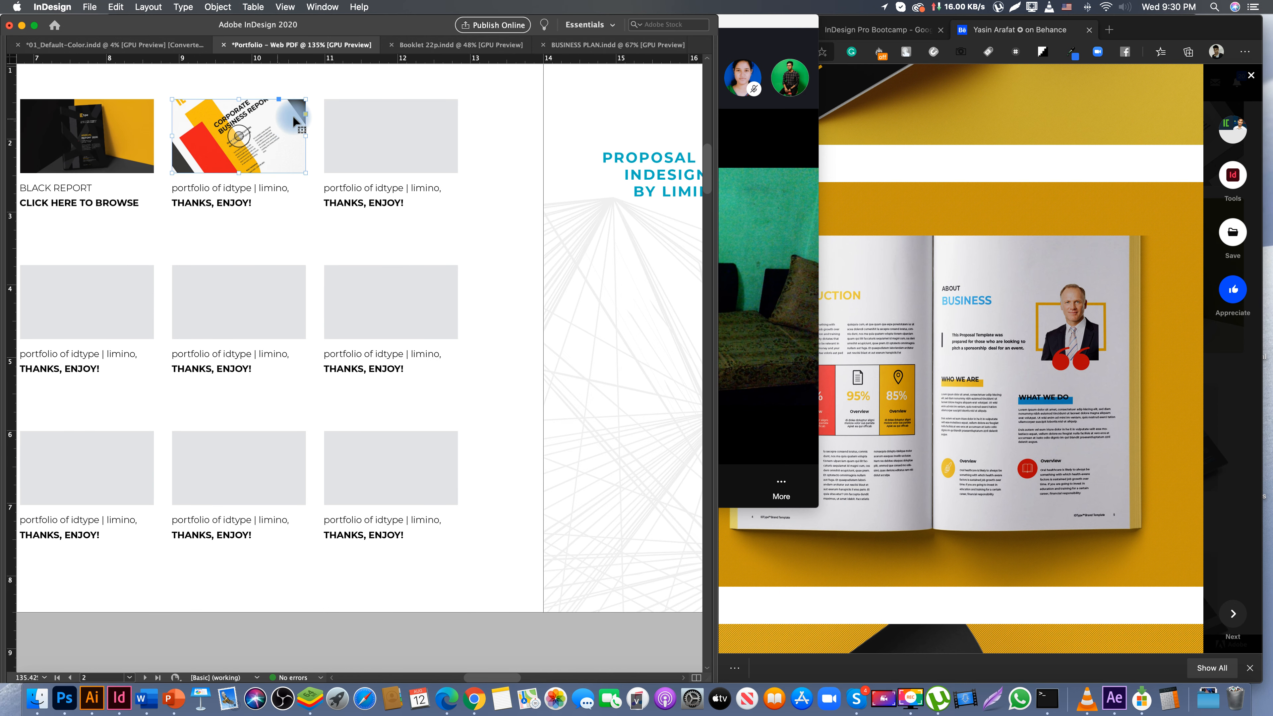
pyautogui.rightClick(280, 124)
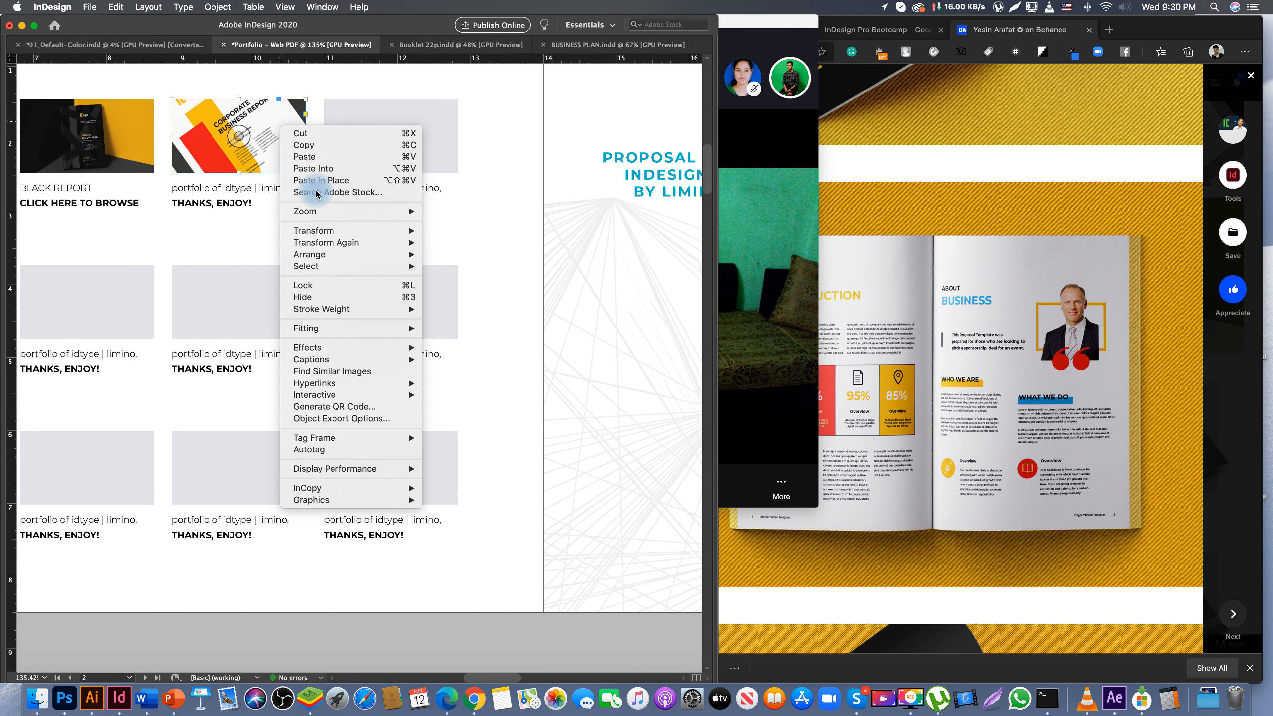
pyautogui.moveTo(376, 327)
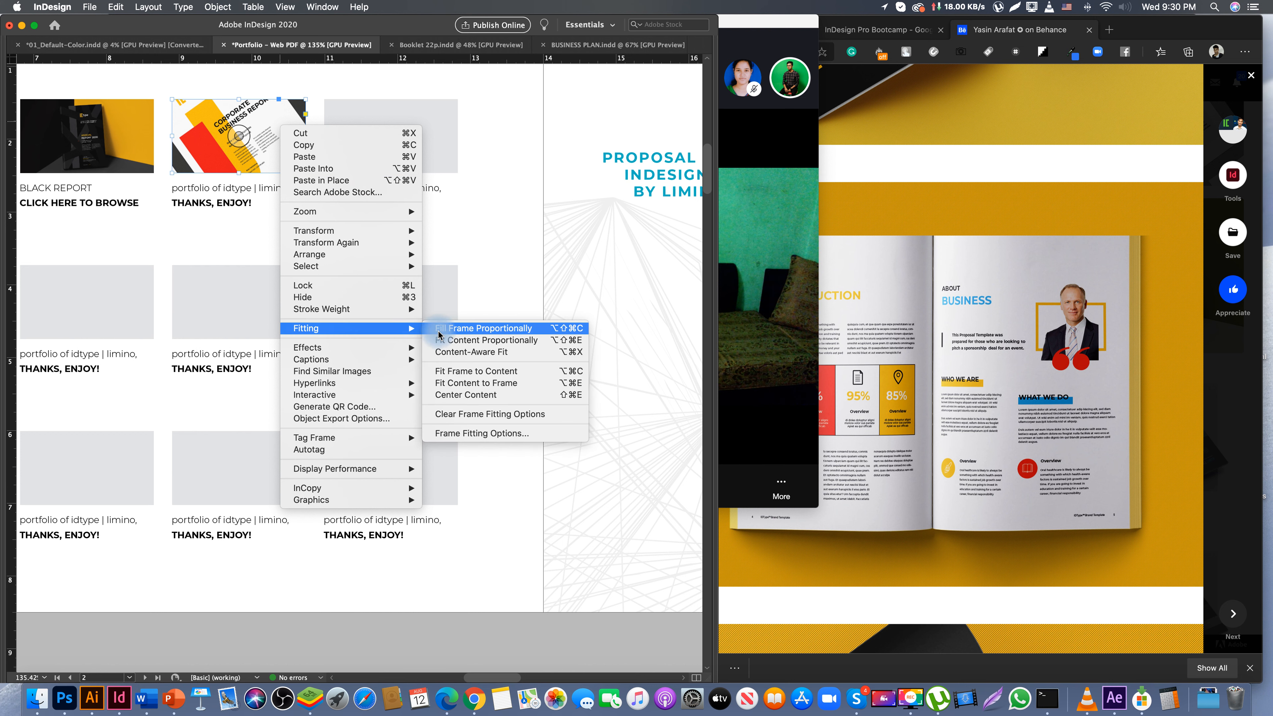
pyautogui.click(434, 330)
# - Replace the first caption line under the third project thumbnail with REPORT TEMPLATE
pyautogui.click(234, 204)
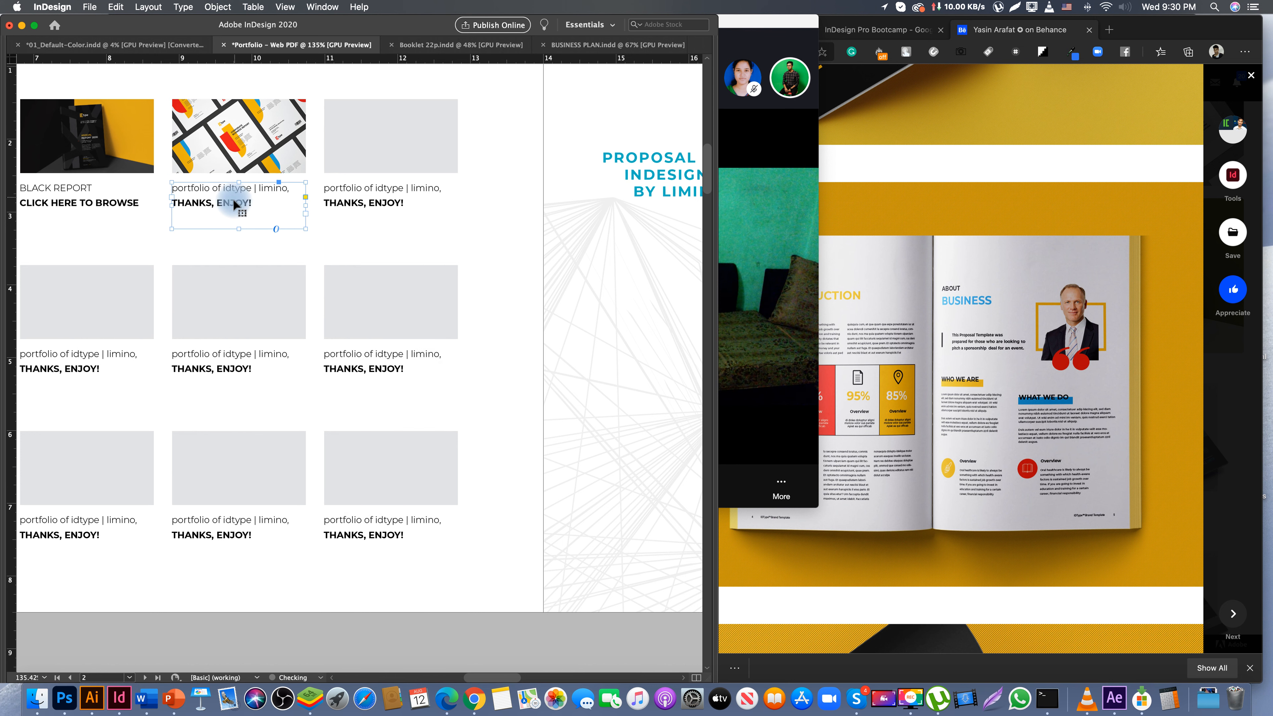
pyautogui.scroll(2, 207, 201)
pyautogui.press('space')
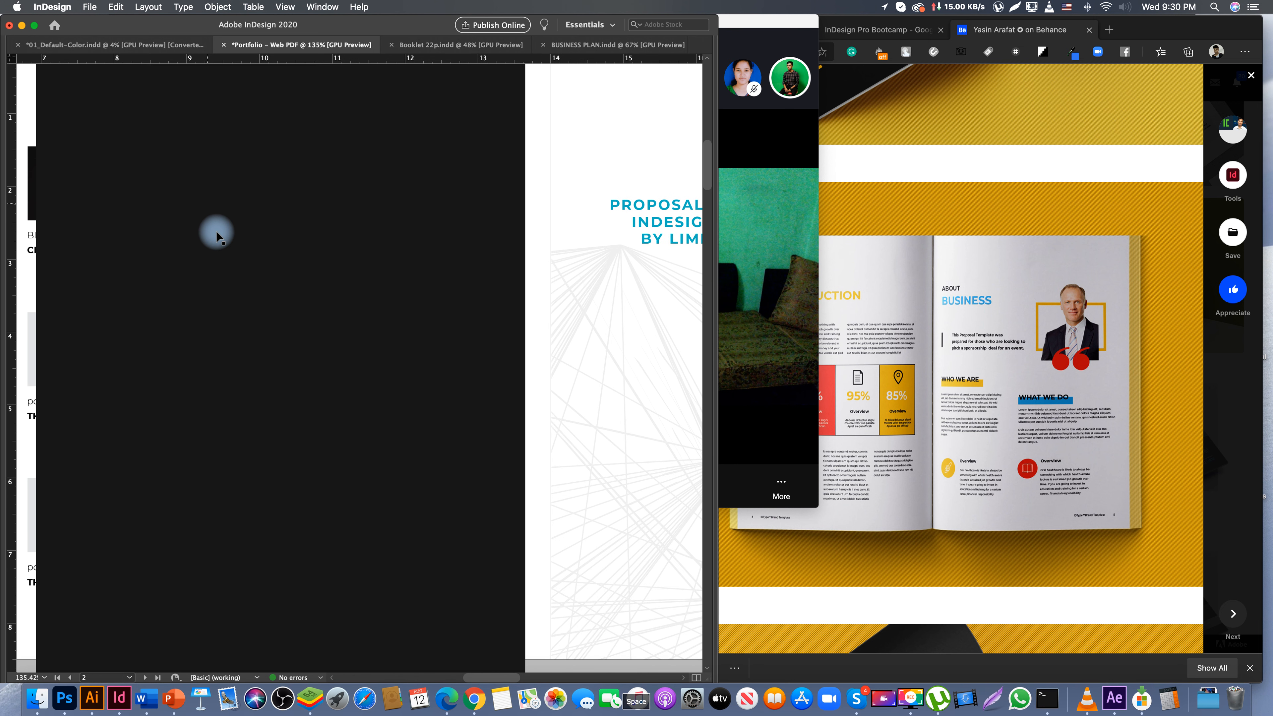
pyautogui.press('Tab')
pyautogui.moveTo(281, 235); pyautogui.dragTo(206, 241)
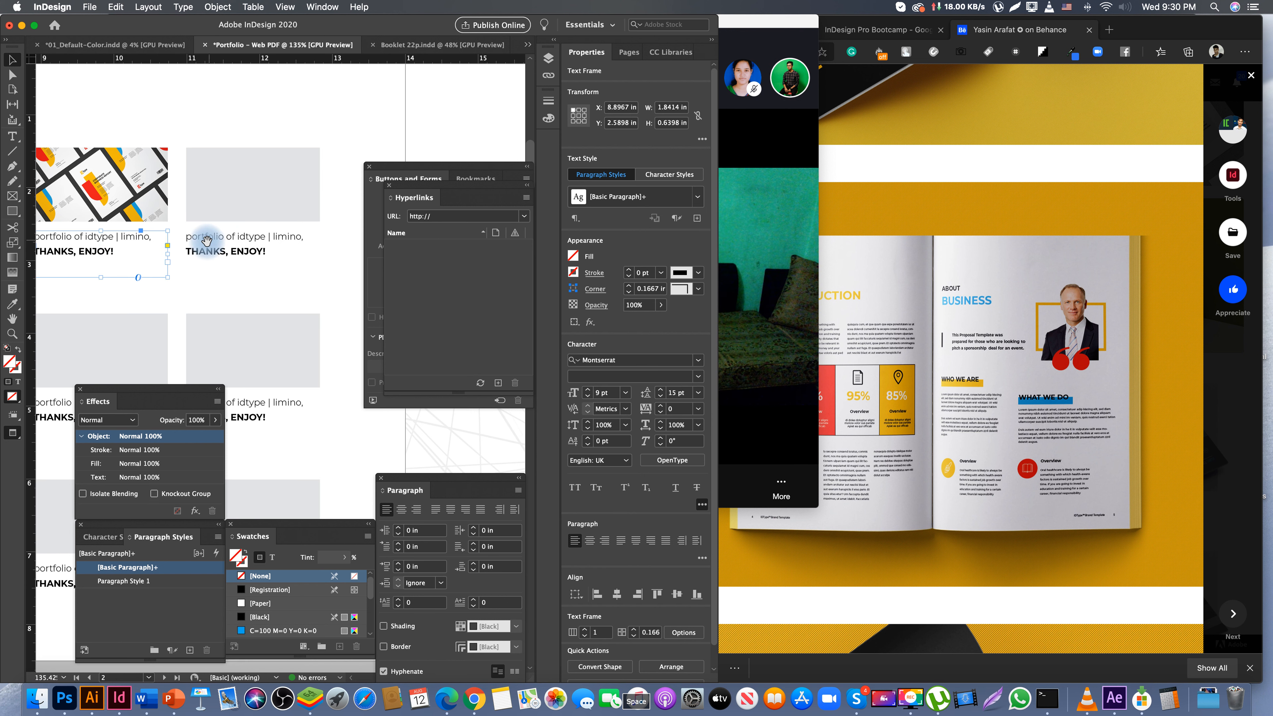
pyautogui.hscroll(-5, 234, 235)
pyautogui.doubleClick(246, 221)
pyautogui.tripleClick(246, 218)
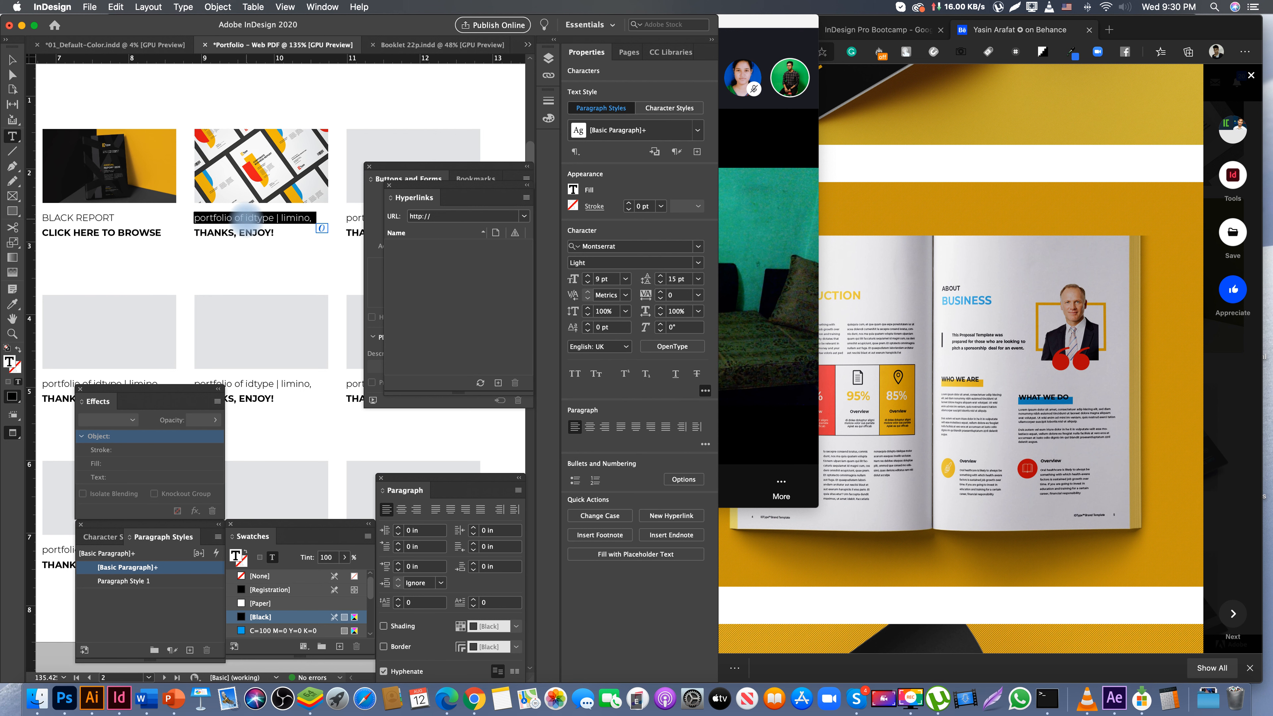
pyautogui.write('REPORT TEMPLATE')
pyautogui.press('Return')
# - Replace the bold THANKS, ENJOY! line under REPORT TEMPLATE with CLICK TO BROWSE
pyautogui.doubleClick(220, 234)
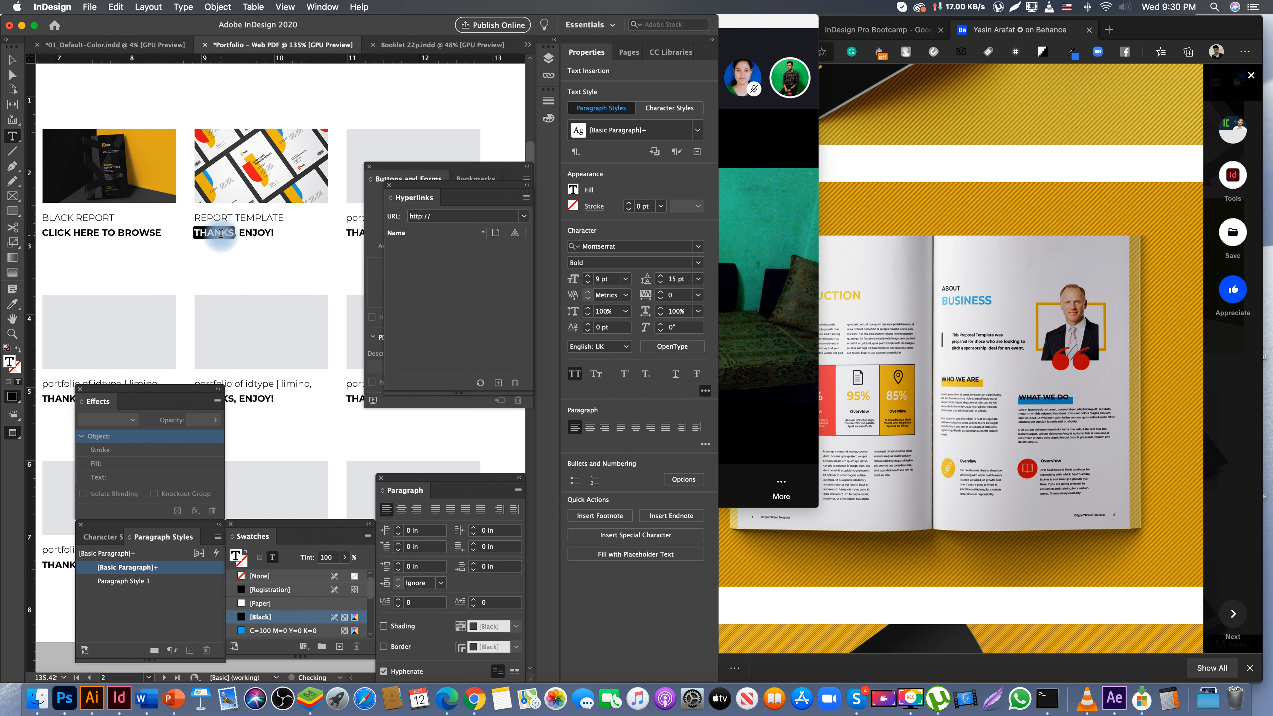
pyautogui.tripleClick(220, 234)
pyautogui.write('CLICK TO BROWSE')
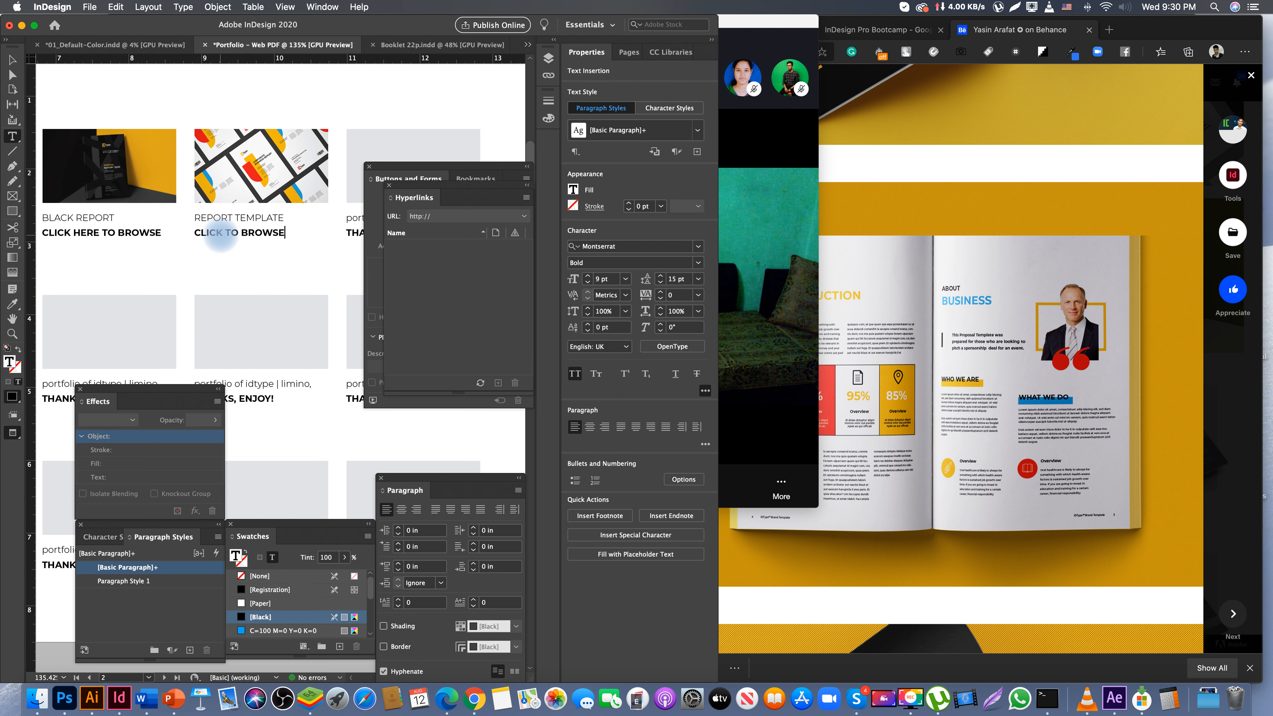
pyautogui.press('Escape')
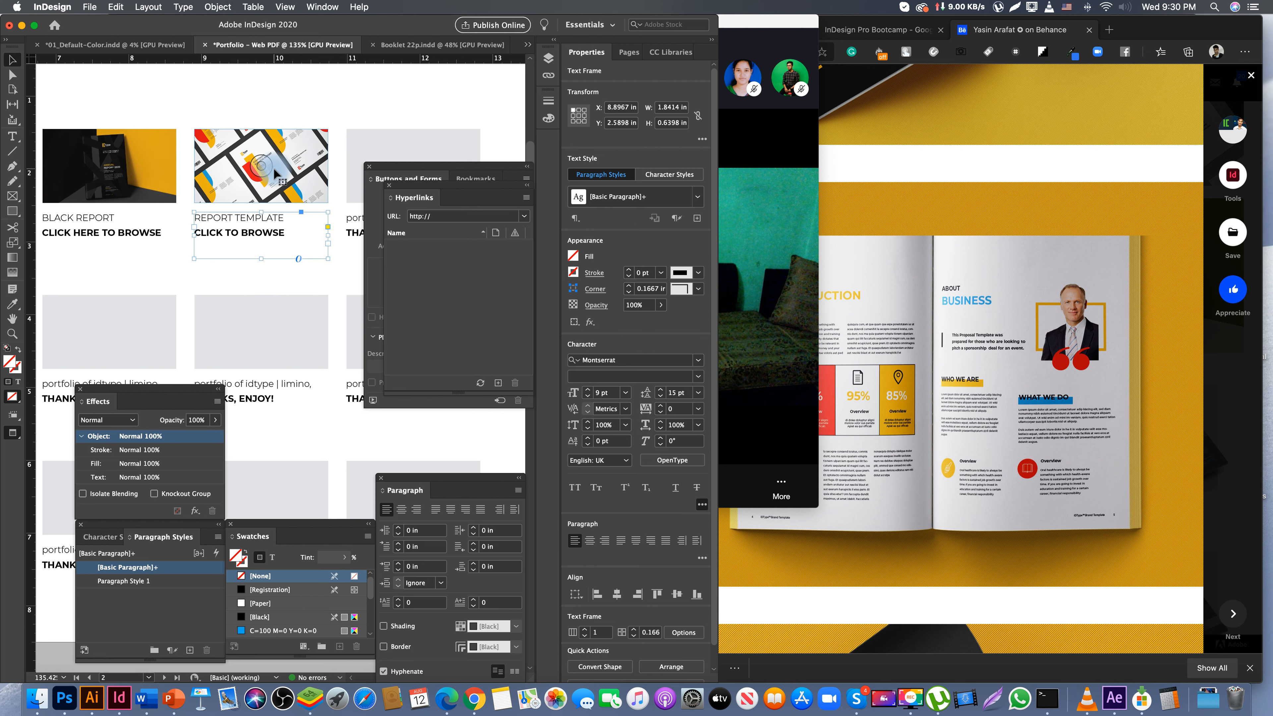
# - With the REPORT TEMPLATE image frame selected, create a page-type hyperlink destination for page 5, named with its page number
pyautogui.click(277, 174)
pyautogui.click(527, 197)
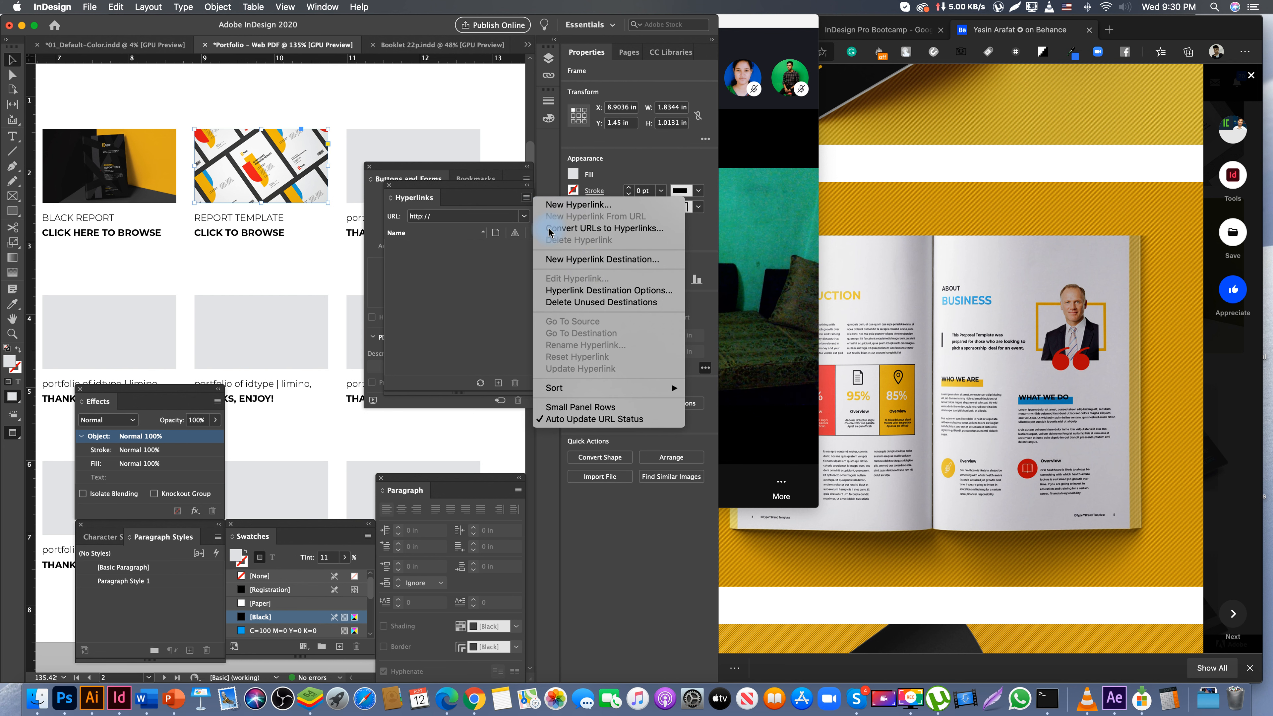
pyautogui.click(583, 259)
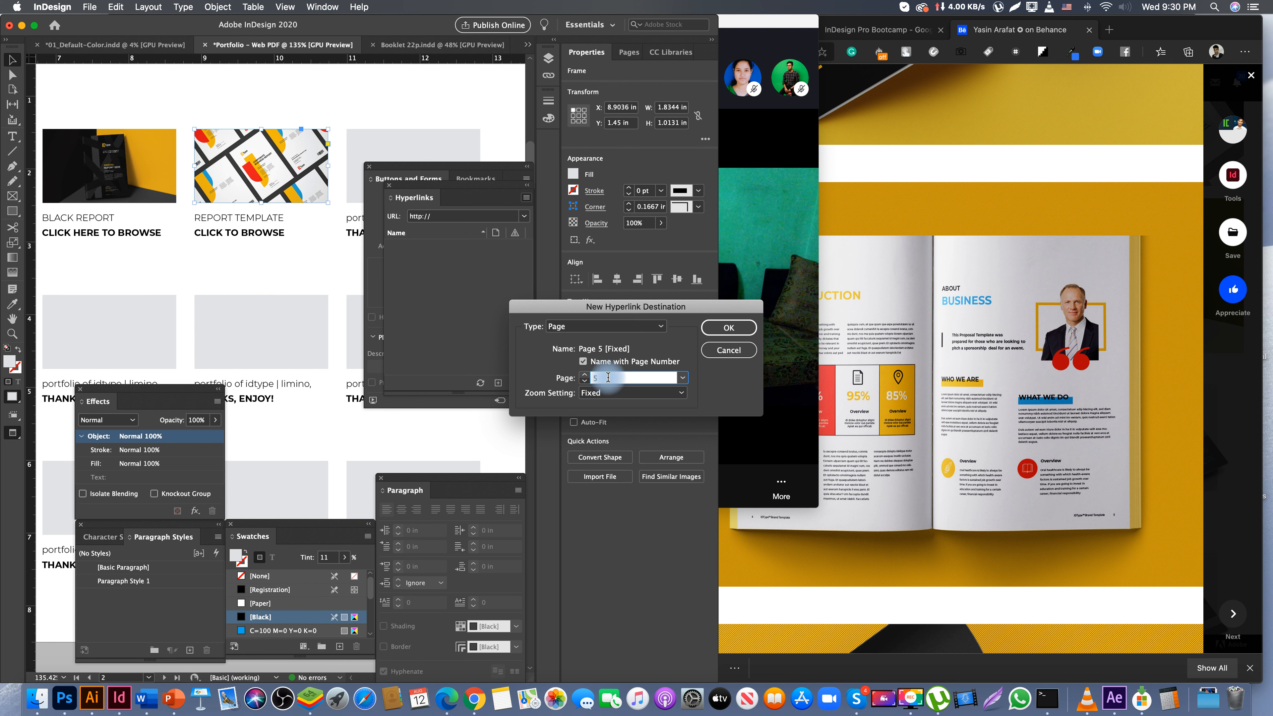
pyautogui.click(728, 328)
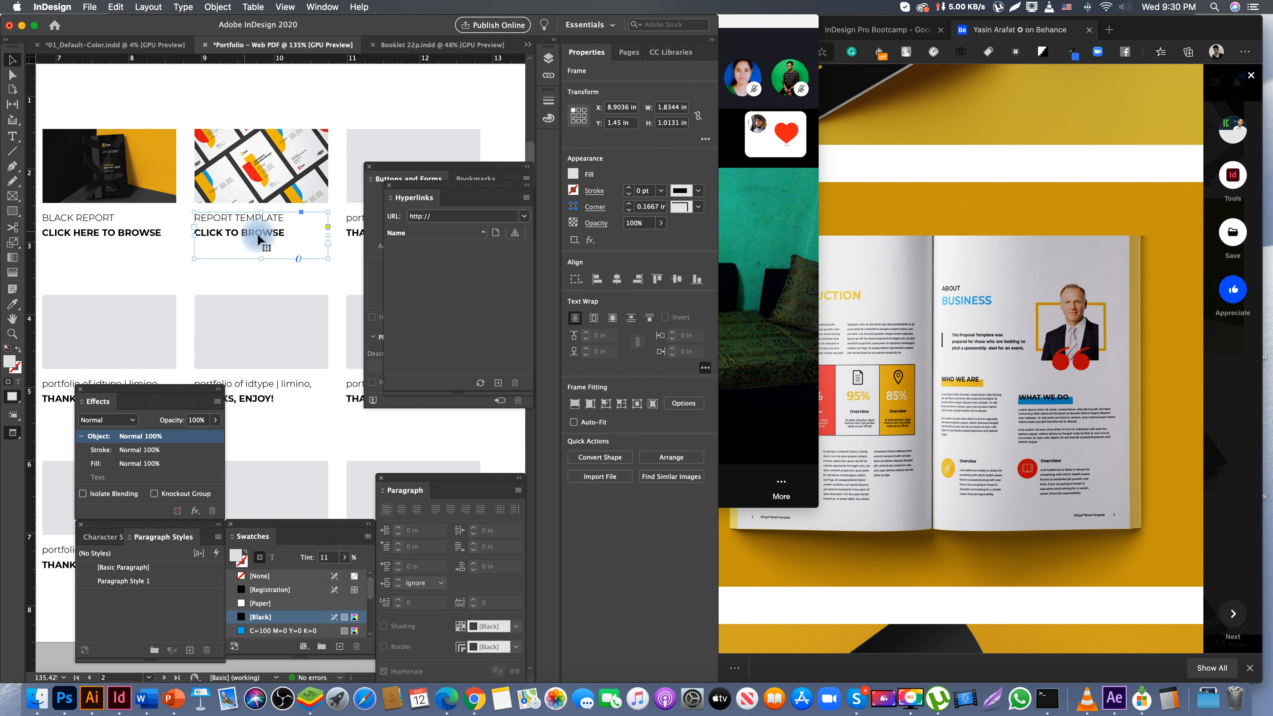
# - Create a page-type hyperlink destination for page 5, named with its page number, from the REPORT TEMPLATE project's CLICK TO BROWSE text
pyautogui.doubleClick(253, 233)
pyautogui.tripleClick(261, 232)
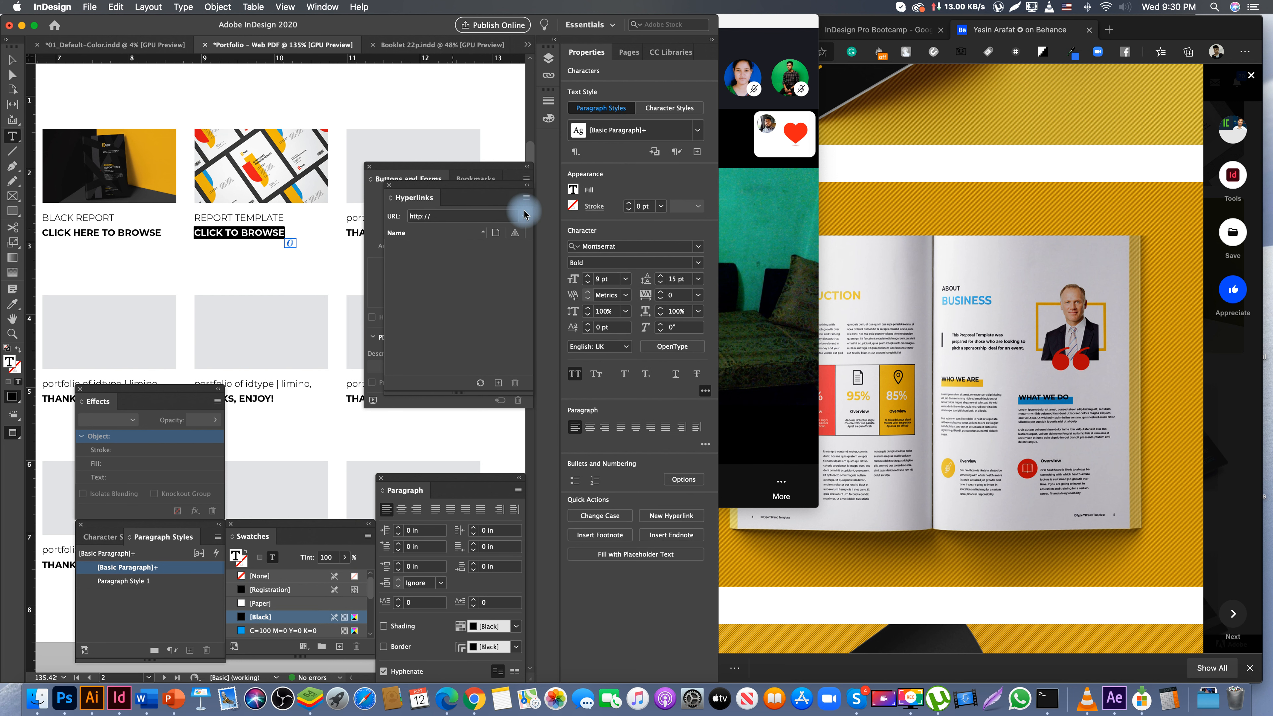
pyautogui.click(527, 199)
pyautogui.click(561, 256)
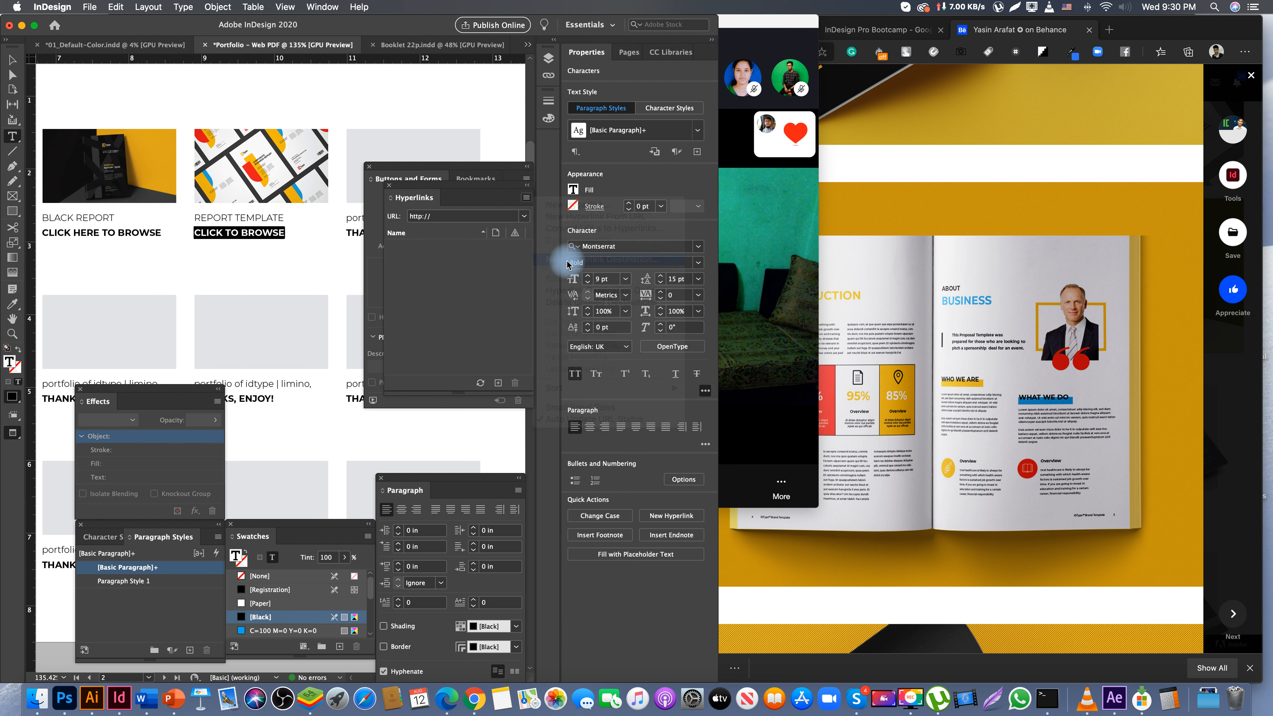
pyautogui.click(577, 326)
pyautogui.click(566, 316)
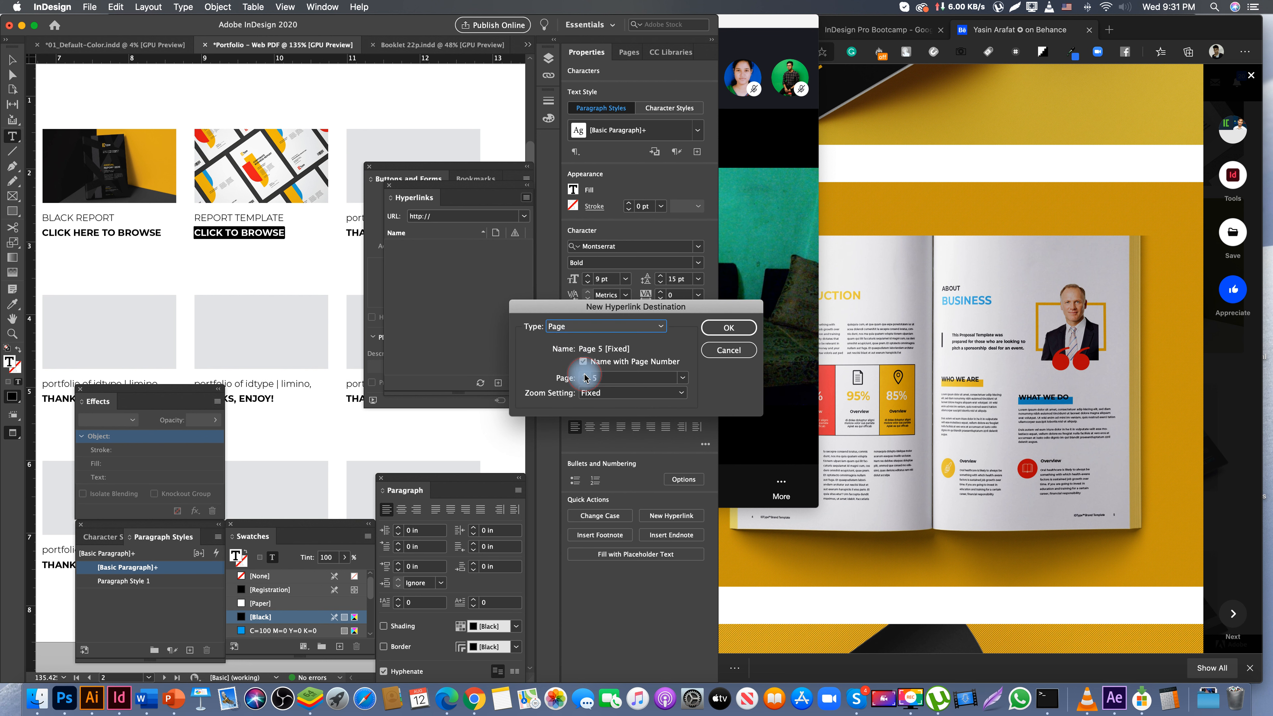
pyautogui.click(726, 330)
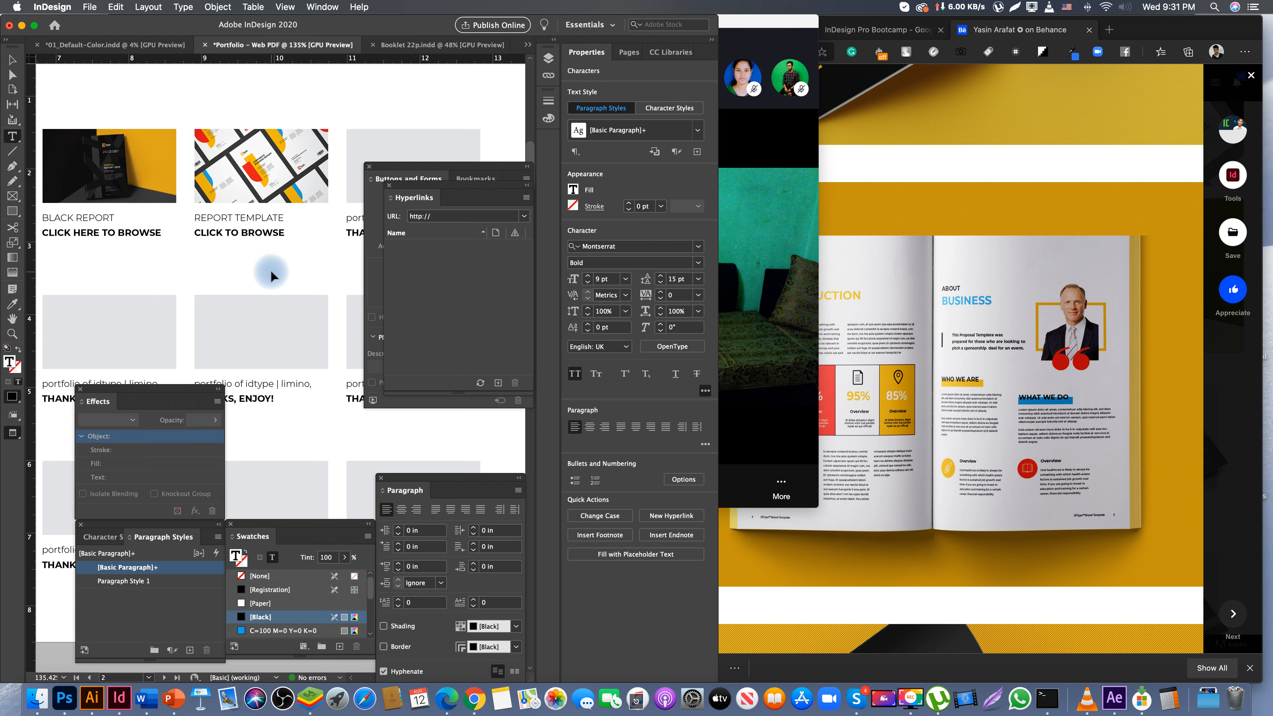
pyautogui.press('Escape')
# - Select the BLU heading text on the blue proposal template's project page
pyautogui.press('Tab')
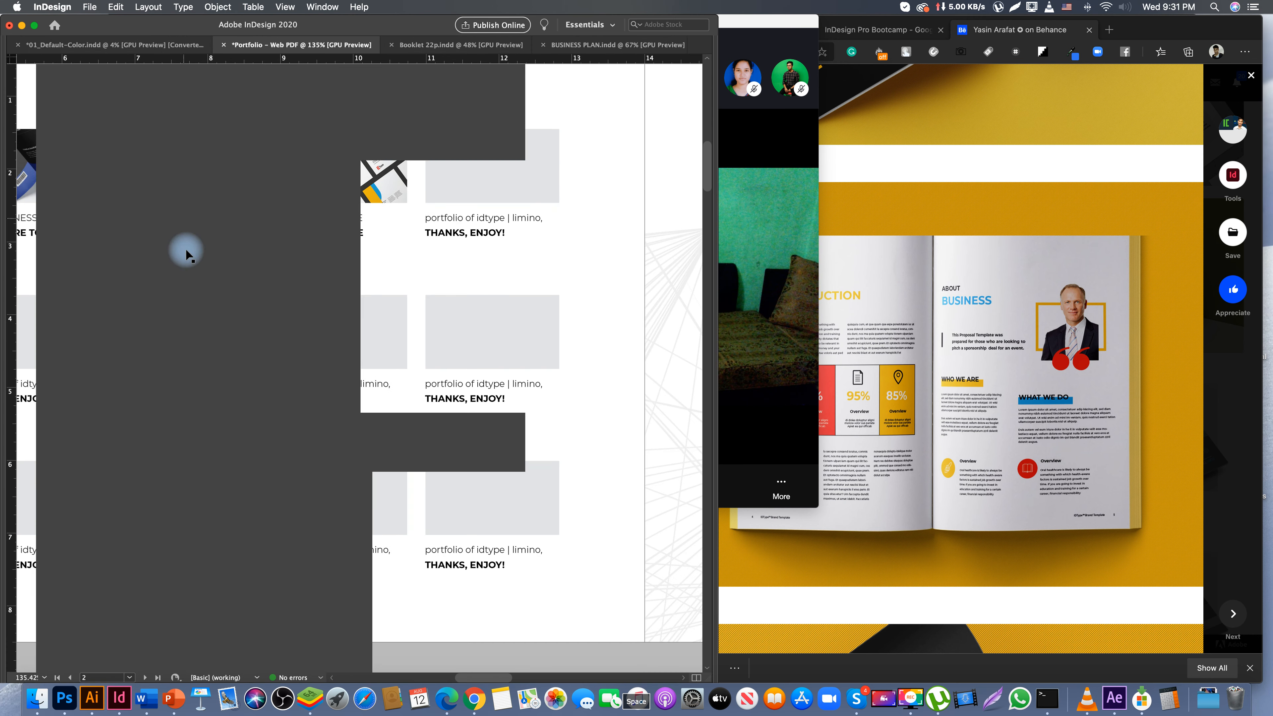
pyautogui.press('Tab')
pyautogui.scroll(-5, 220, 178)
pyautogui.press('Tab')
pyautogui.moveTo(227, 143); pyautogui.dragTo(58, 193)
pyautogui.moveTo(296, 242); pyautogui.dragTo(401, 228)
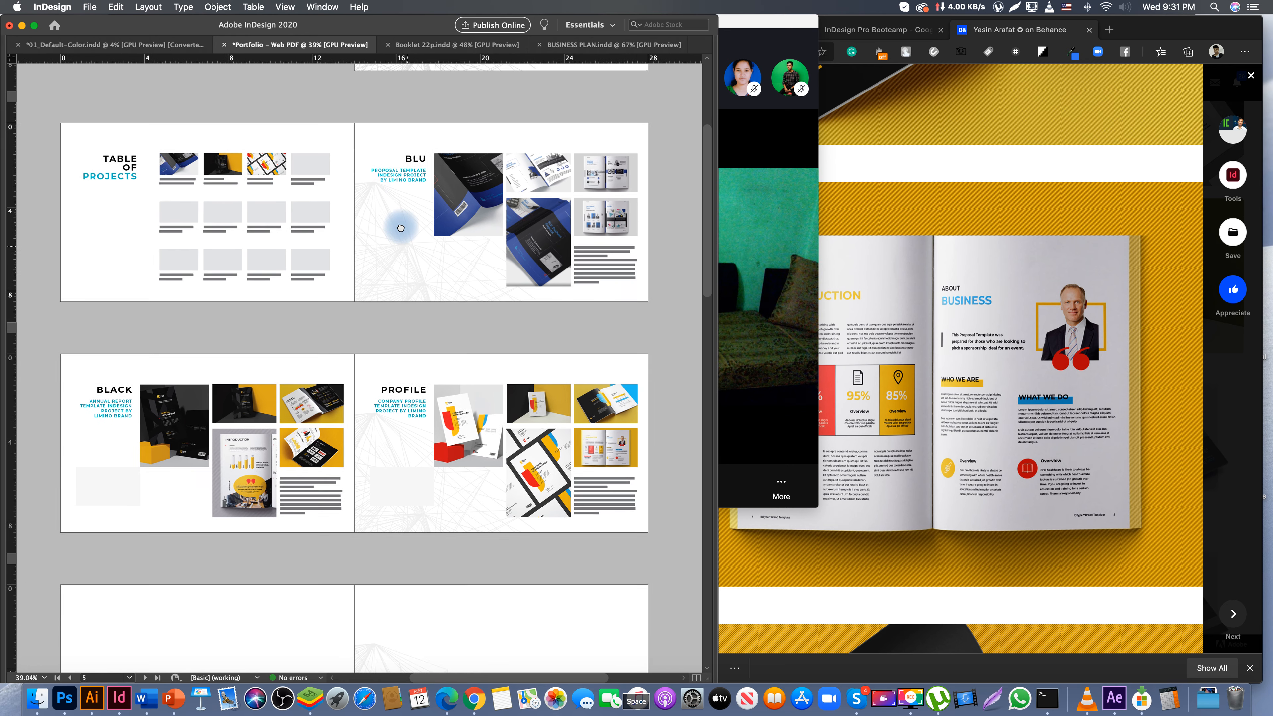
pyautogui.moveTo(435, 128); pyautogui.dragTo(273, 254)
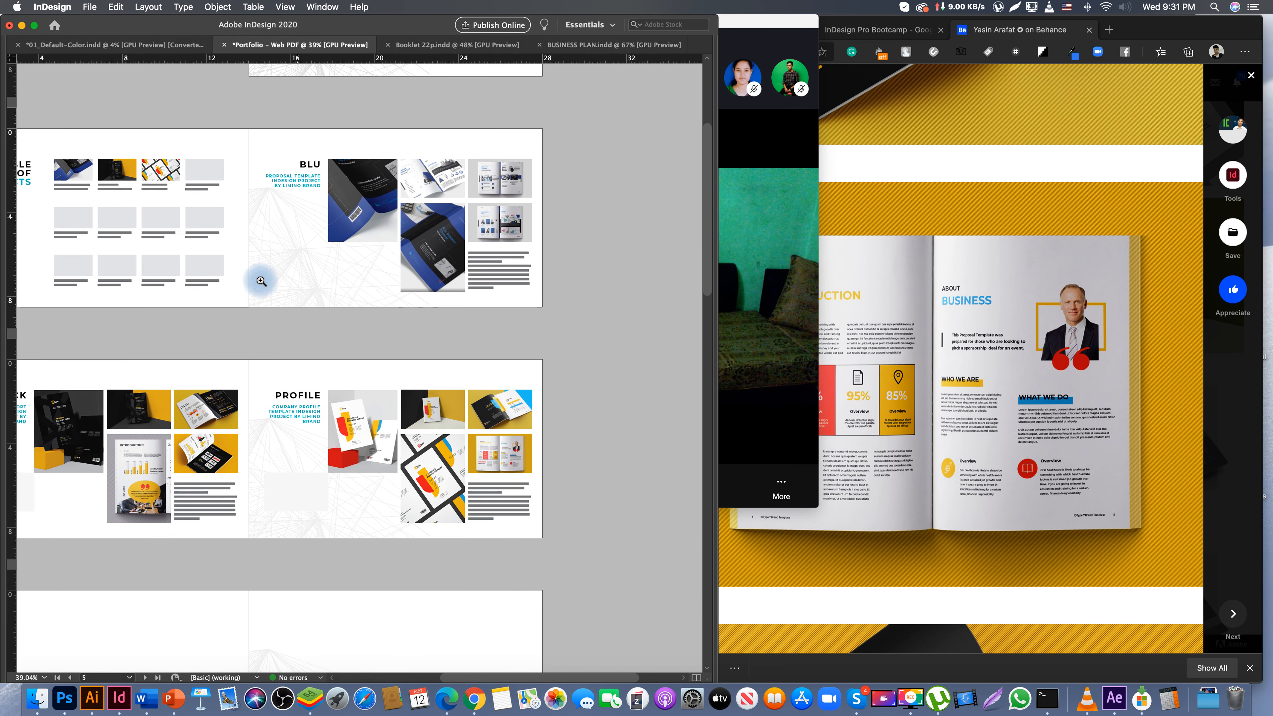
pyautogui.moveTo(344, 189); pyautogui.dragTo(329, 230)
pyautogui.hscroll(3, 329, 230)
pyautogui.hscroll(2, 304, 122)
pyautogui.moveTo(216, 120); pyautogui.dragTo(398, 235)
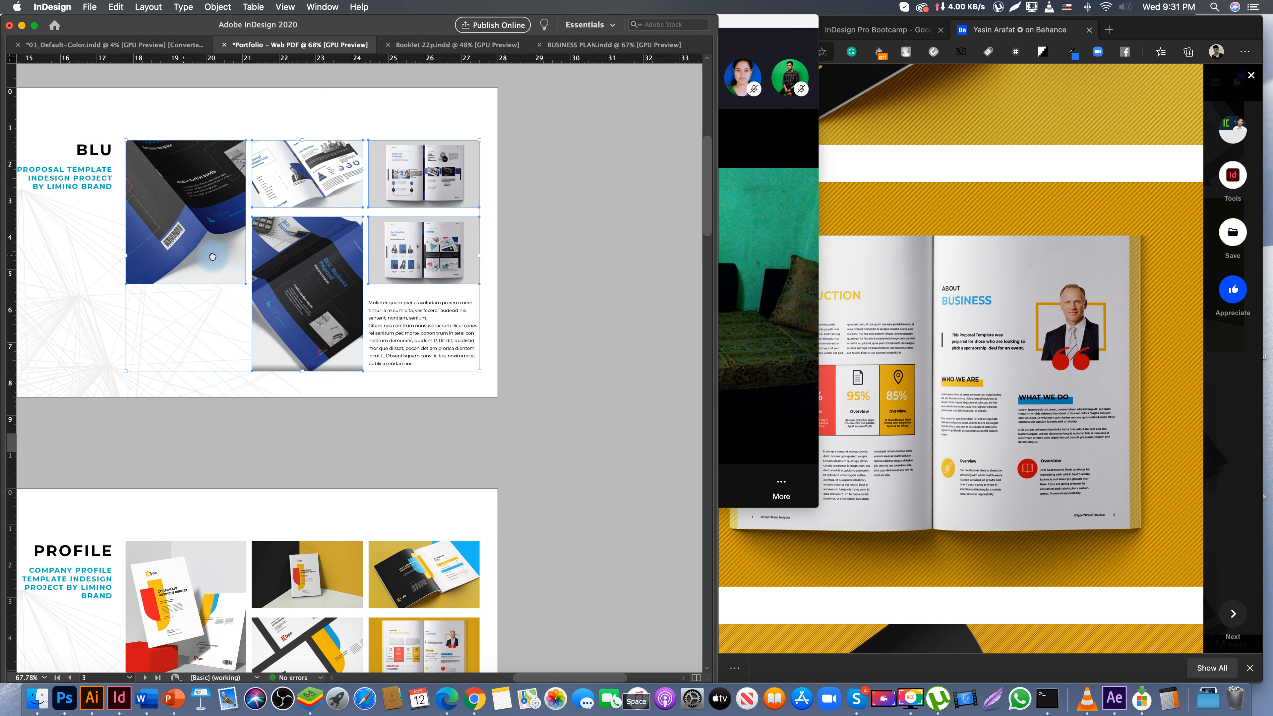
pyautogui.hscroll(-3, 213, 256)
pyautogui.click(125, 244)
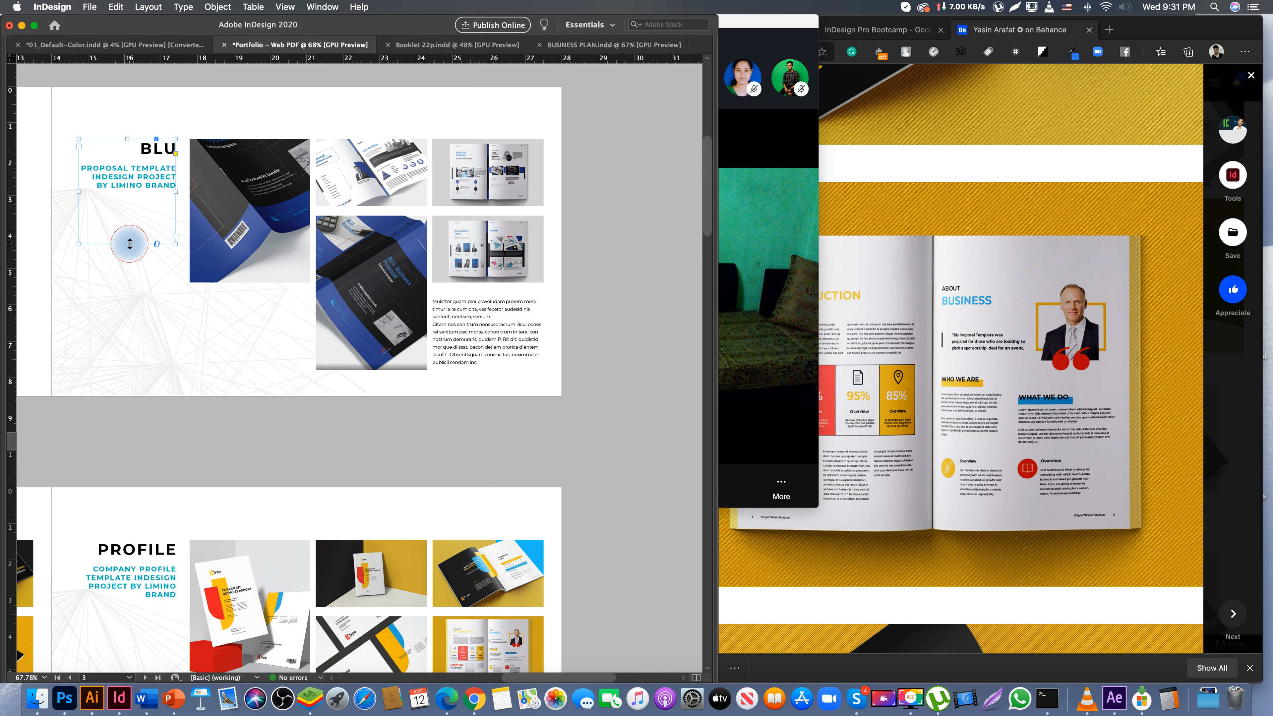
pyautogui.click(150, 153)
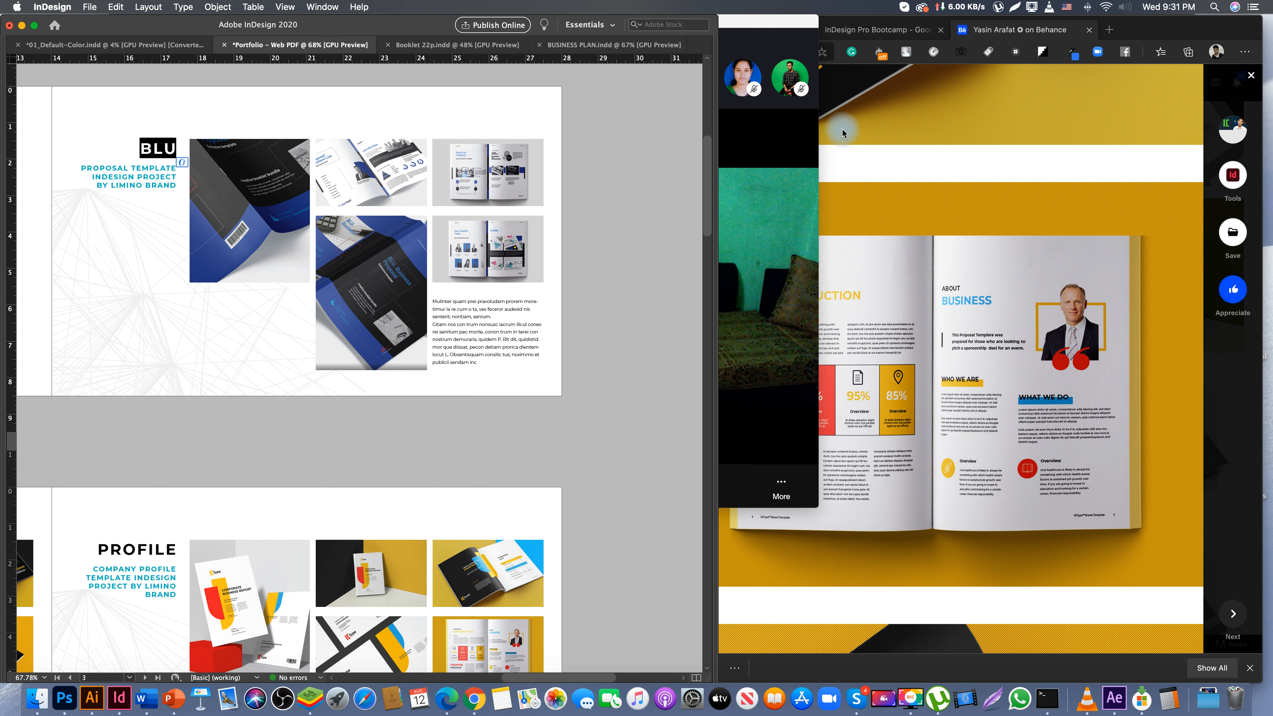
# - In Edge, open the BLU. Proposal Template project from the Behance profile and copy its web address
pyautogui.click(938, 128)
pyautogui.click(1251, 76)
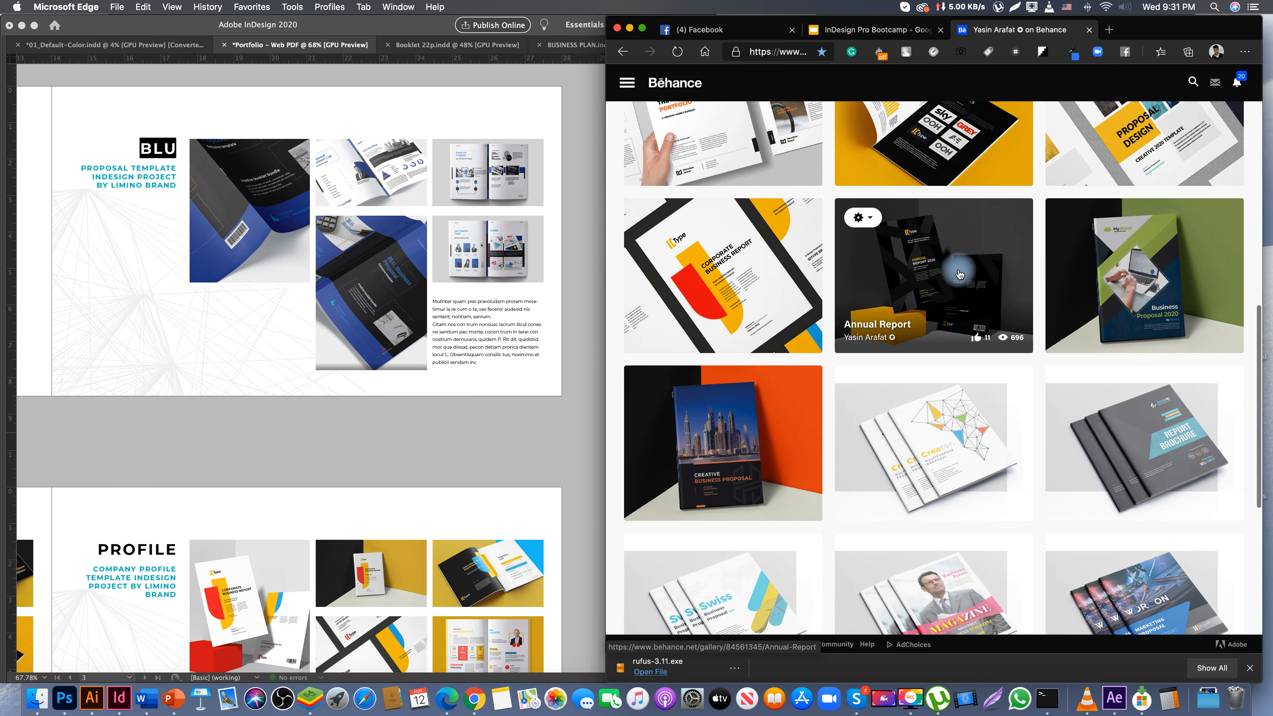
pyautogui.scroll(10, 944, 358)
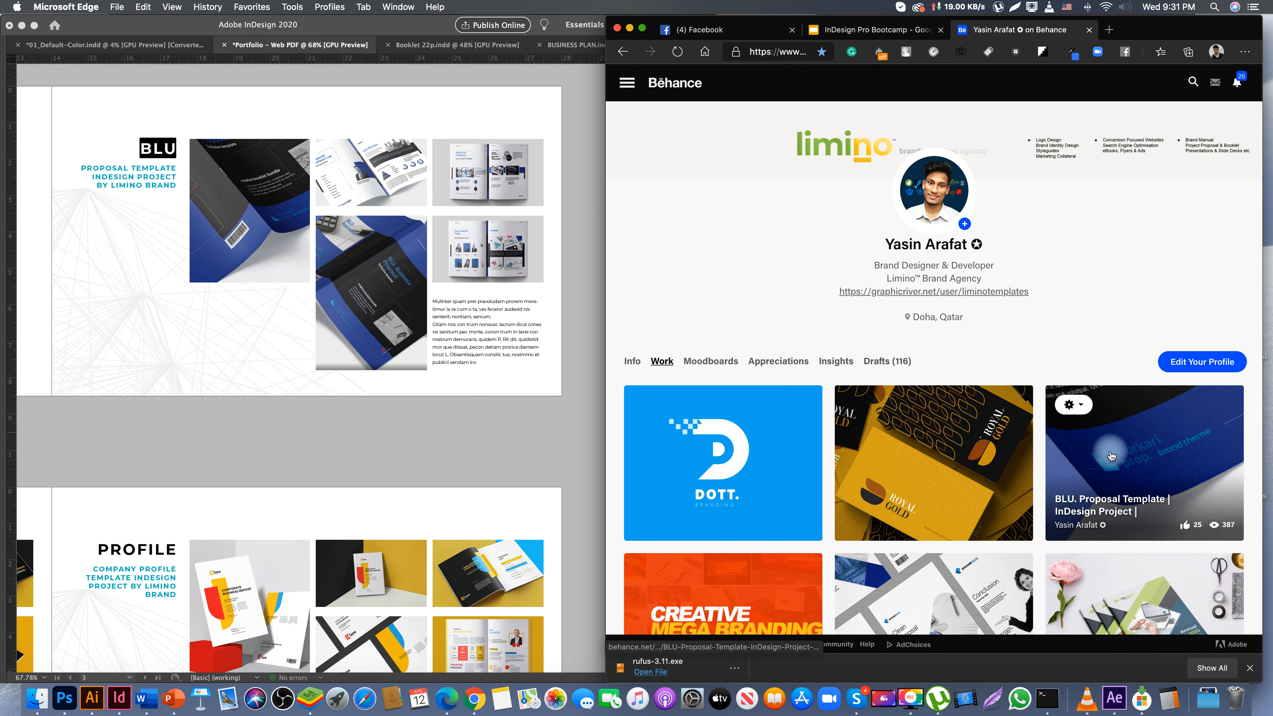
pyautogui.click(1101, 479)
pyautogui.click(796, 54)
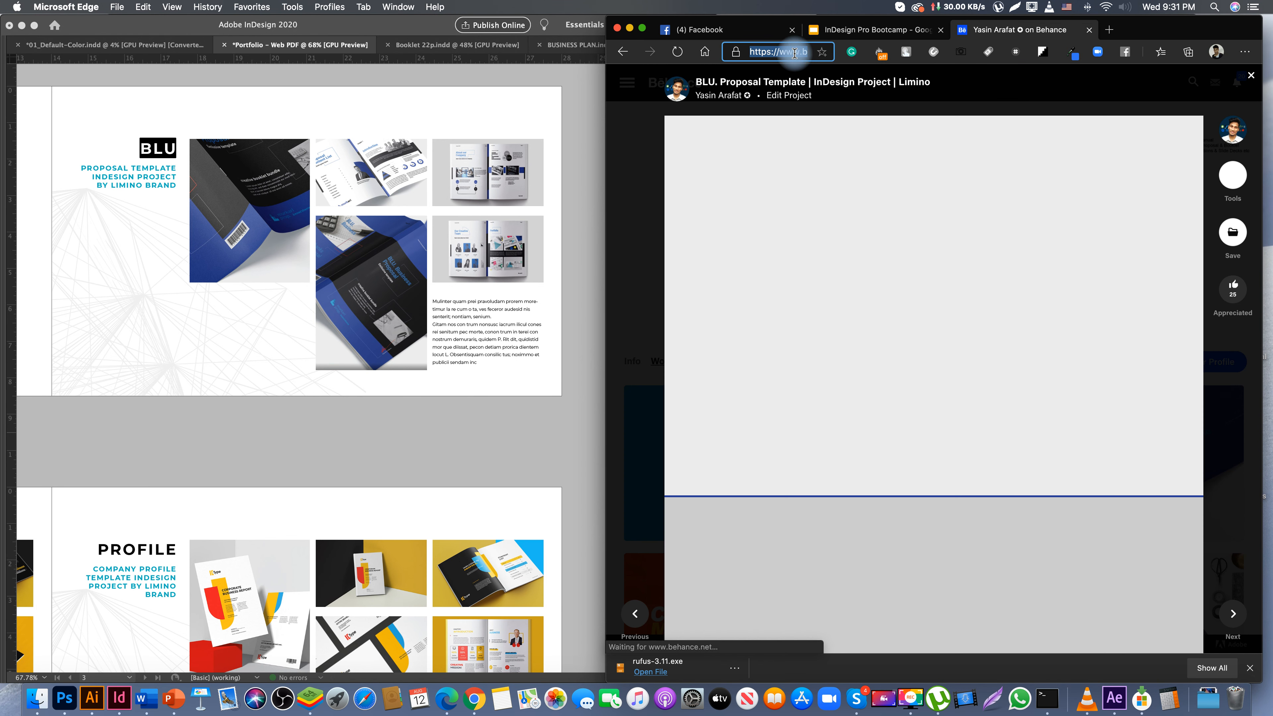
# - Switch to InDesign, bring back the hidden panels and select the BLU heading text on the proposal template page
pyautogui.click(355, 110)
pyautogui.doubleClick(158, 148)
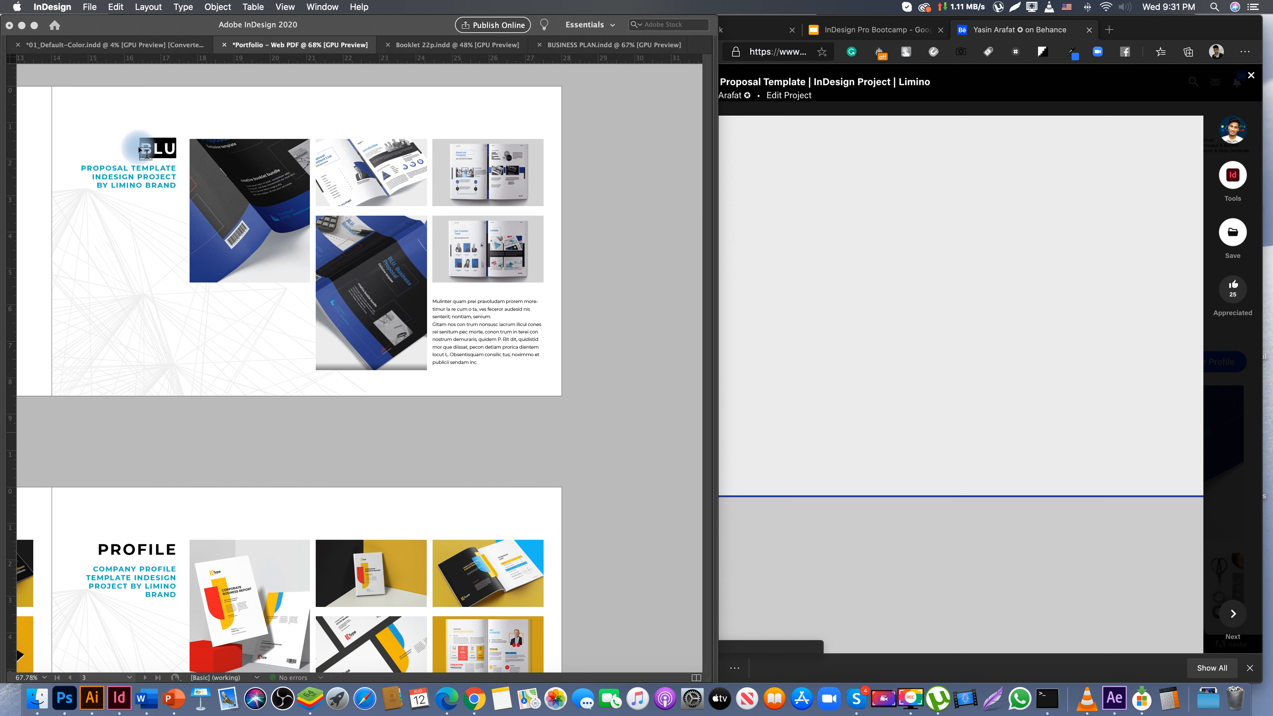
pyautogui.click(149, 149)
pyautogui.keyDown('super'); pyautogui.click(154, 151); pyautogui.keyUp('super')
pyautogui.press('Tab')
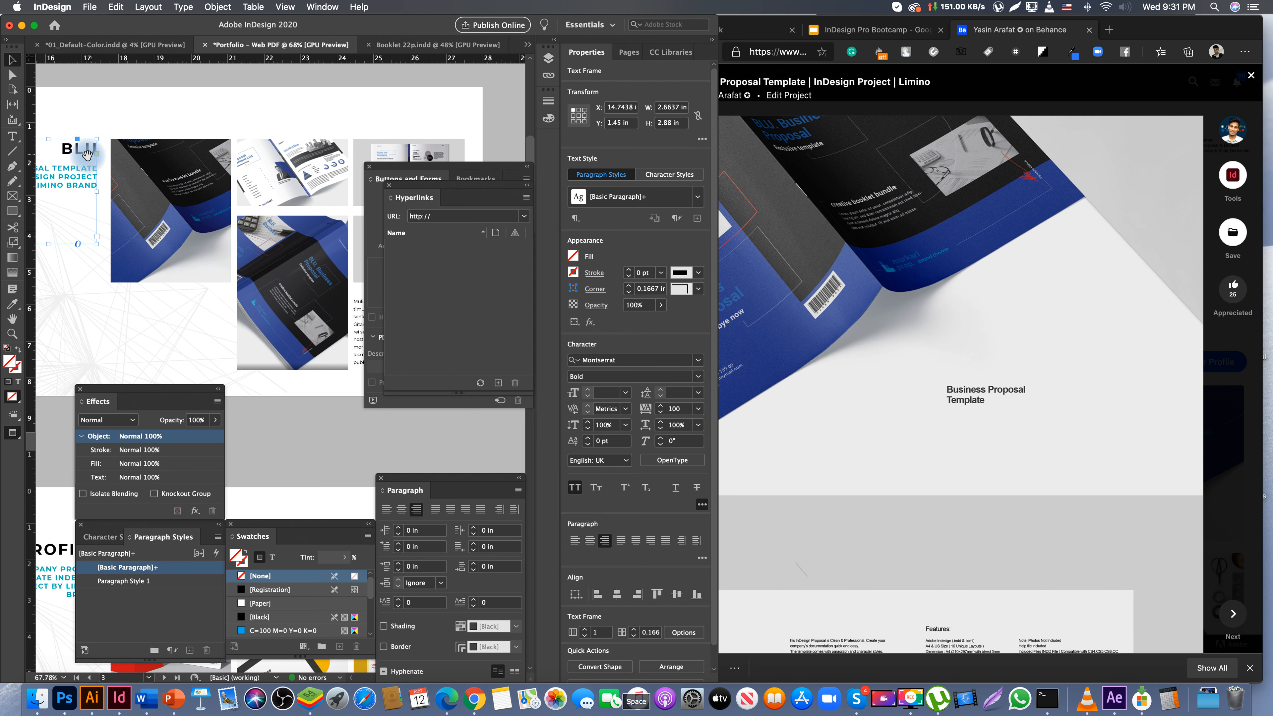
pyautogui.doubleClick(160, 125)
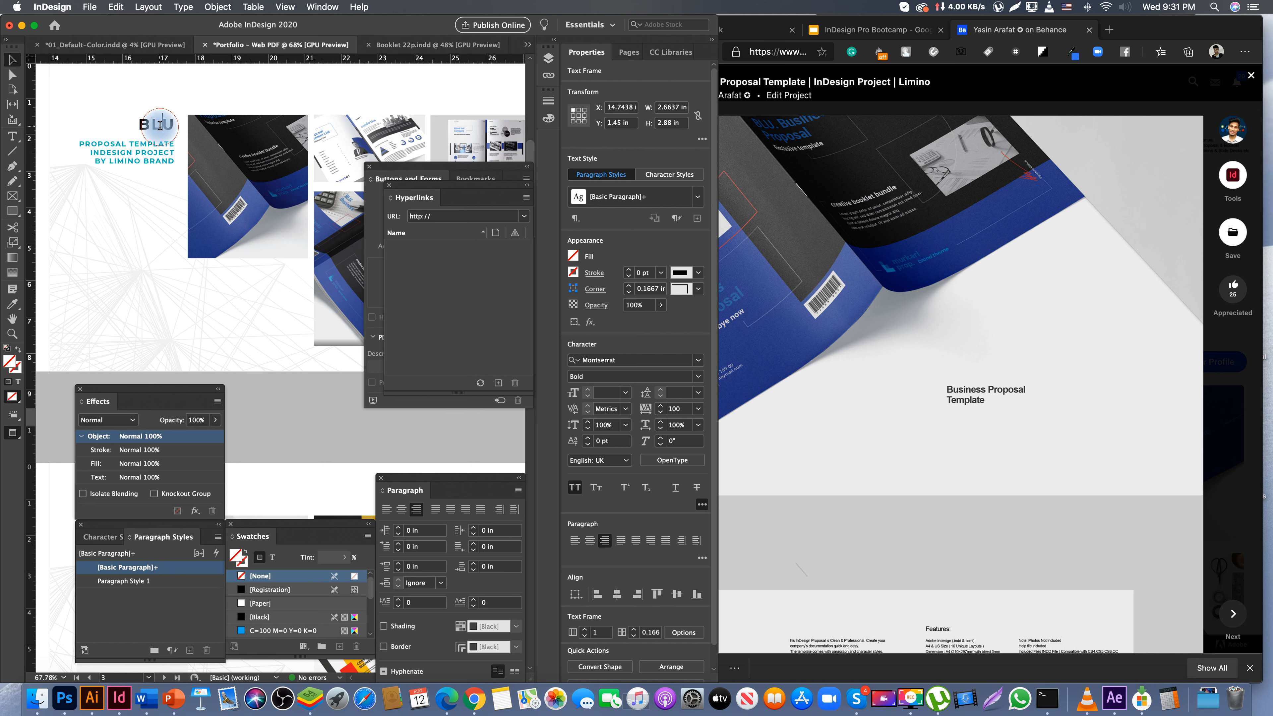
# - Create a shared URL hyperlink from the BLU heading to the copied Behance project address, using the Hyperlink character style
pyautogui.click(525, 200)
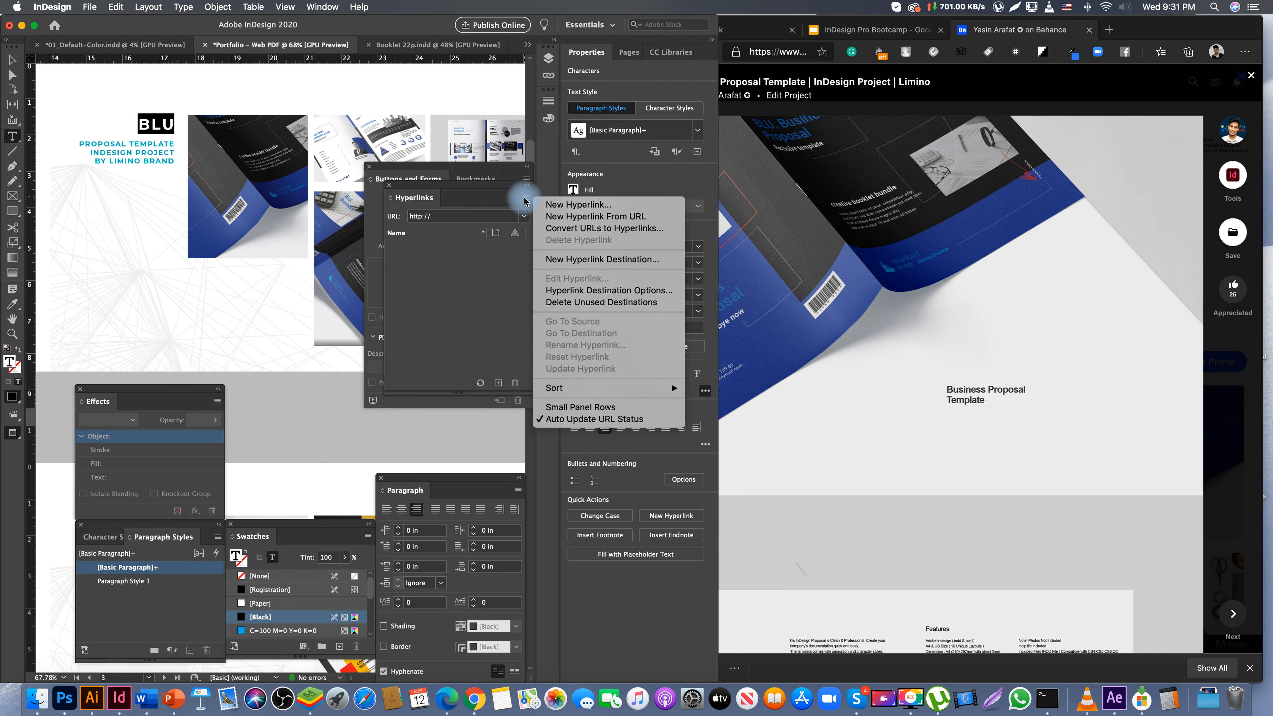
pyautogui.click(572, 205)
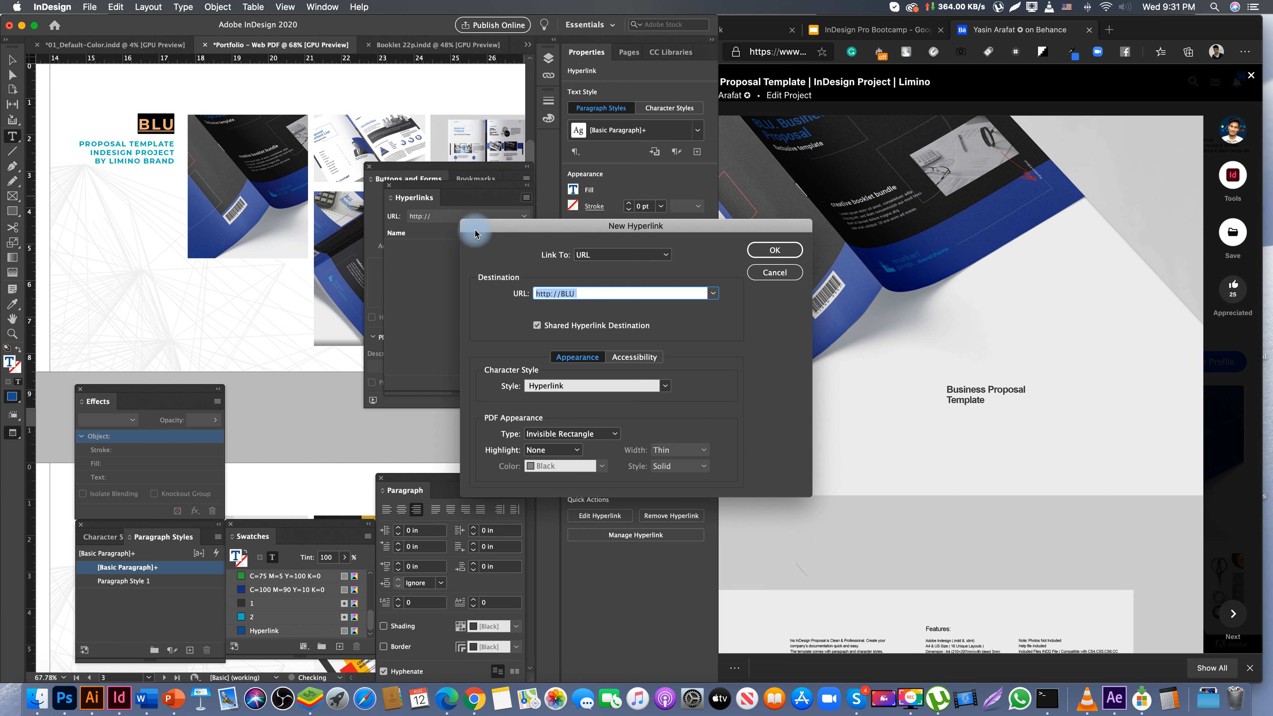
pyautogui.press('super+v')
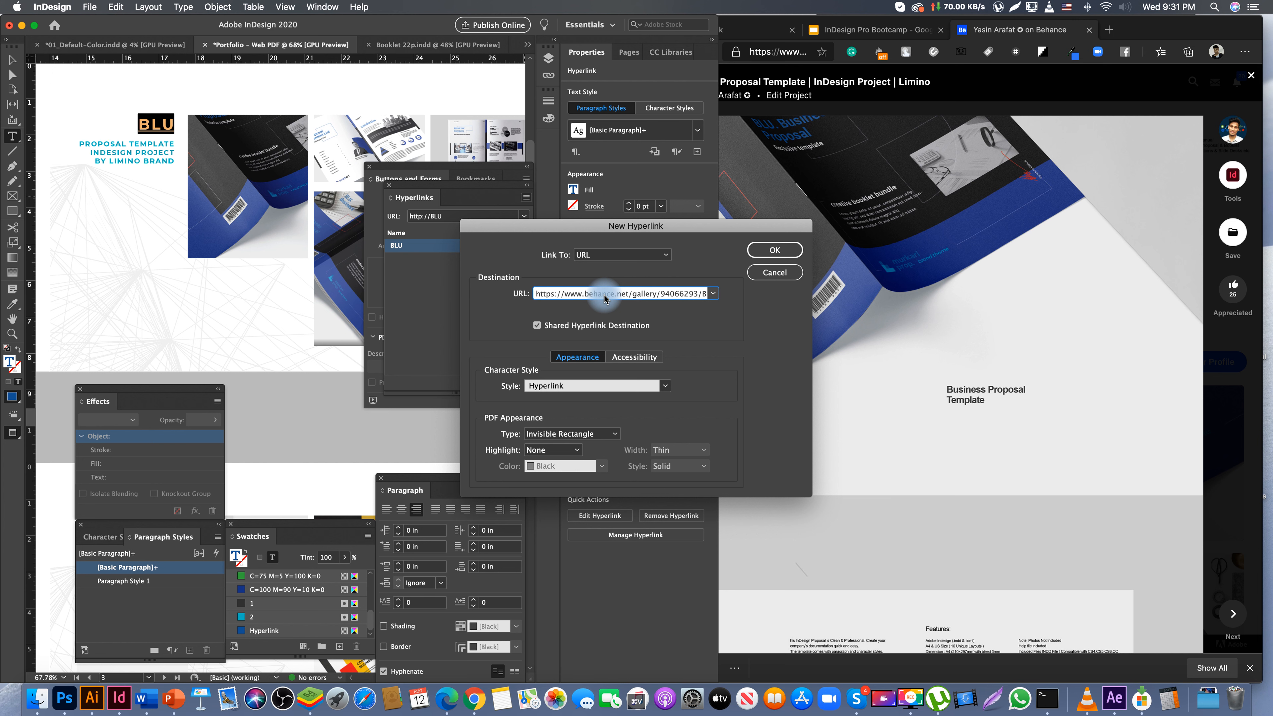
pyautogui.click(641, 304)
pyautogui.click(597, 391)
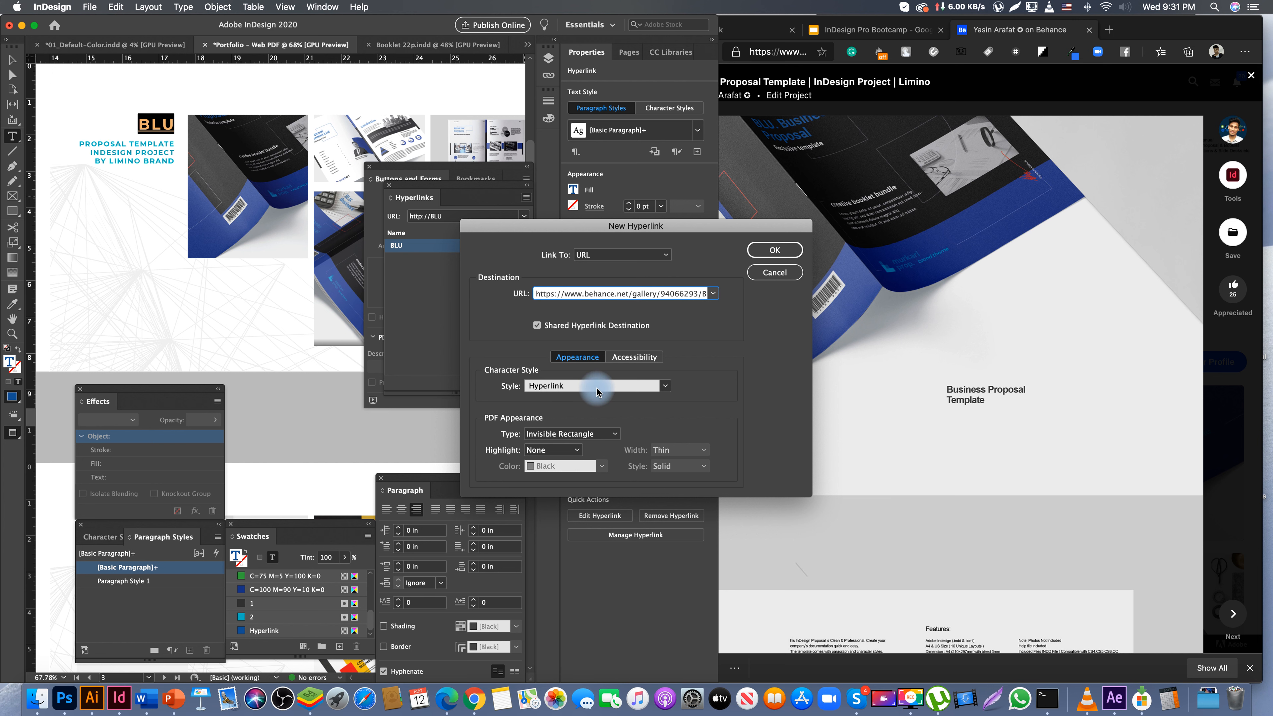
pyautogui.click(603, 386)
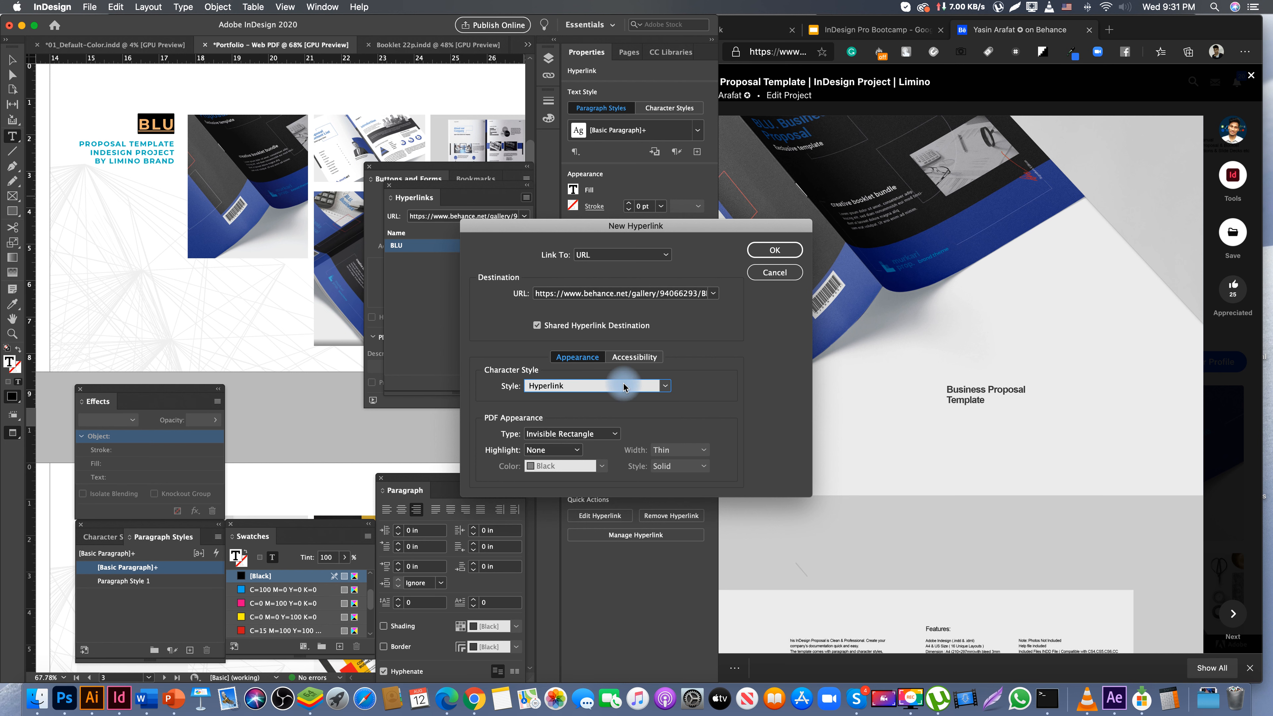
pyautogui.click(560, 460)
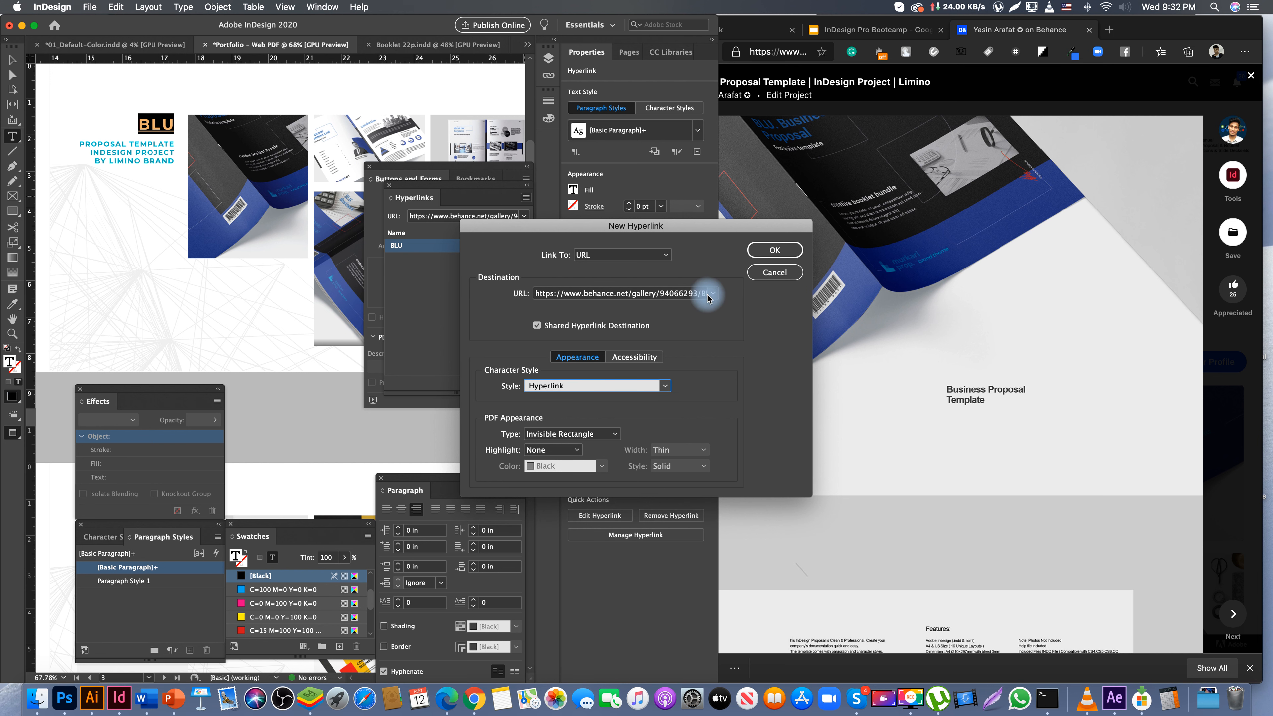
pyautogui.click(651, 255)
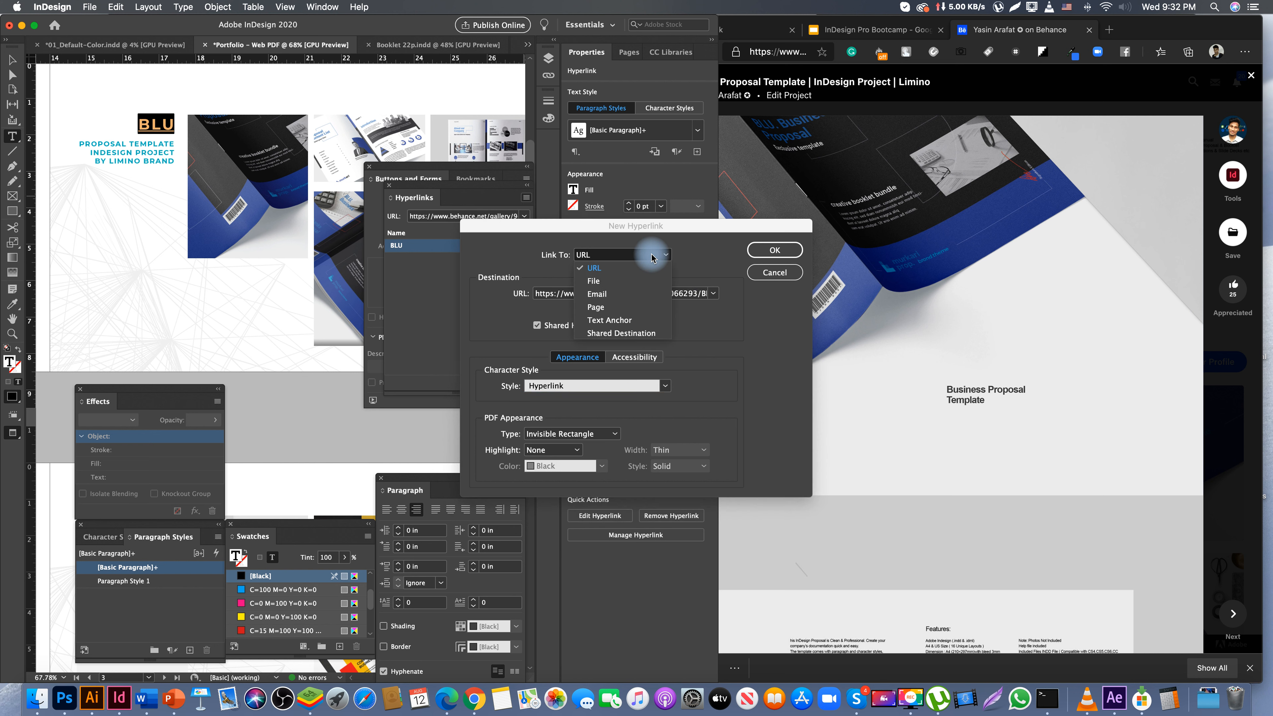
pyautogui.click(651, 255)
pyautogui.click(762, 250)
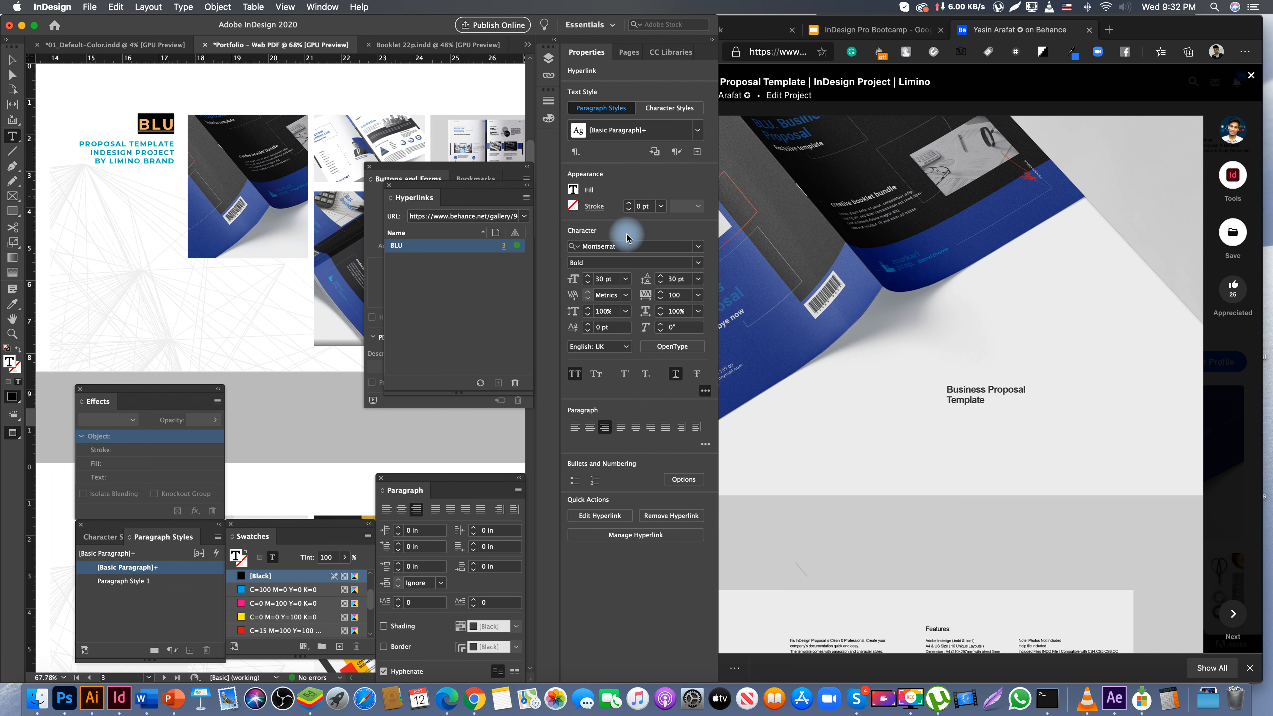
pyautogui.click(421, 262)
pyautogui.click(270, 307)
# - Link the large BLU booklet image beside the heading to the same copied Behance project address
pyautogui.press('v')
pyautogui.hscroll(2, 242, 146)
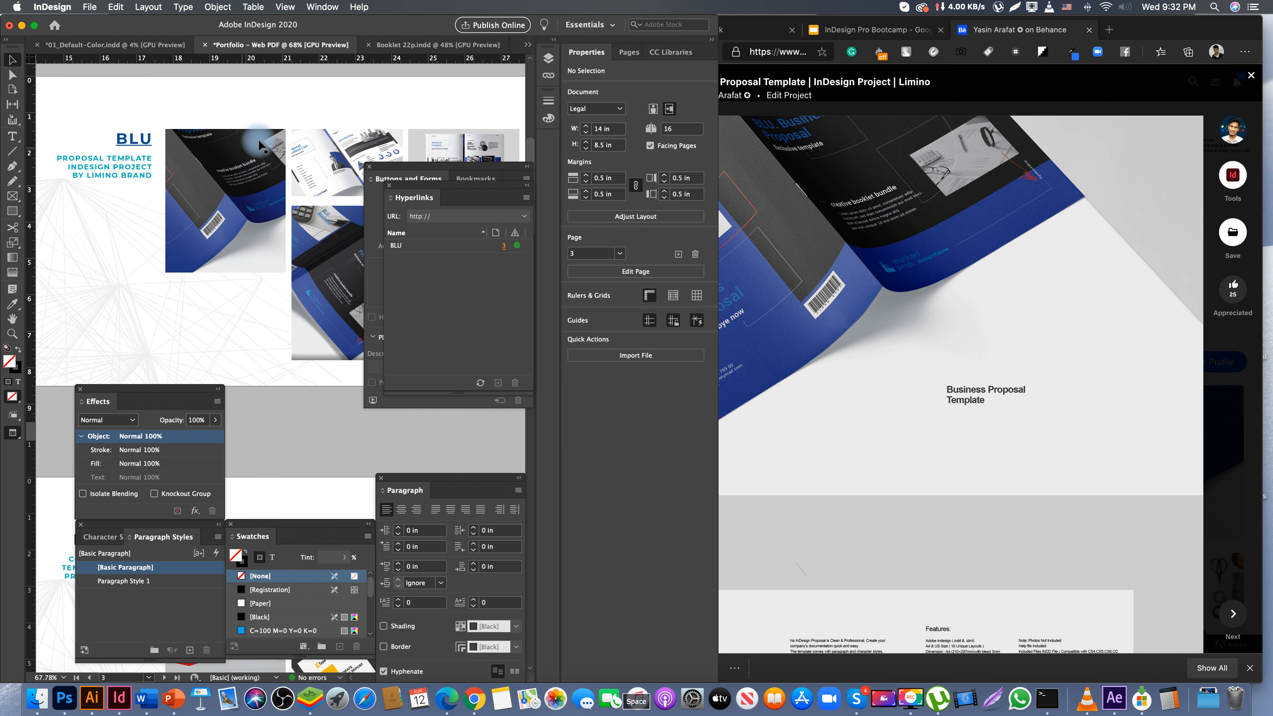
pyautogui.click(242, 146)
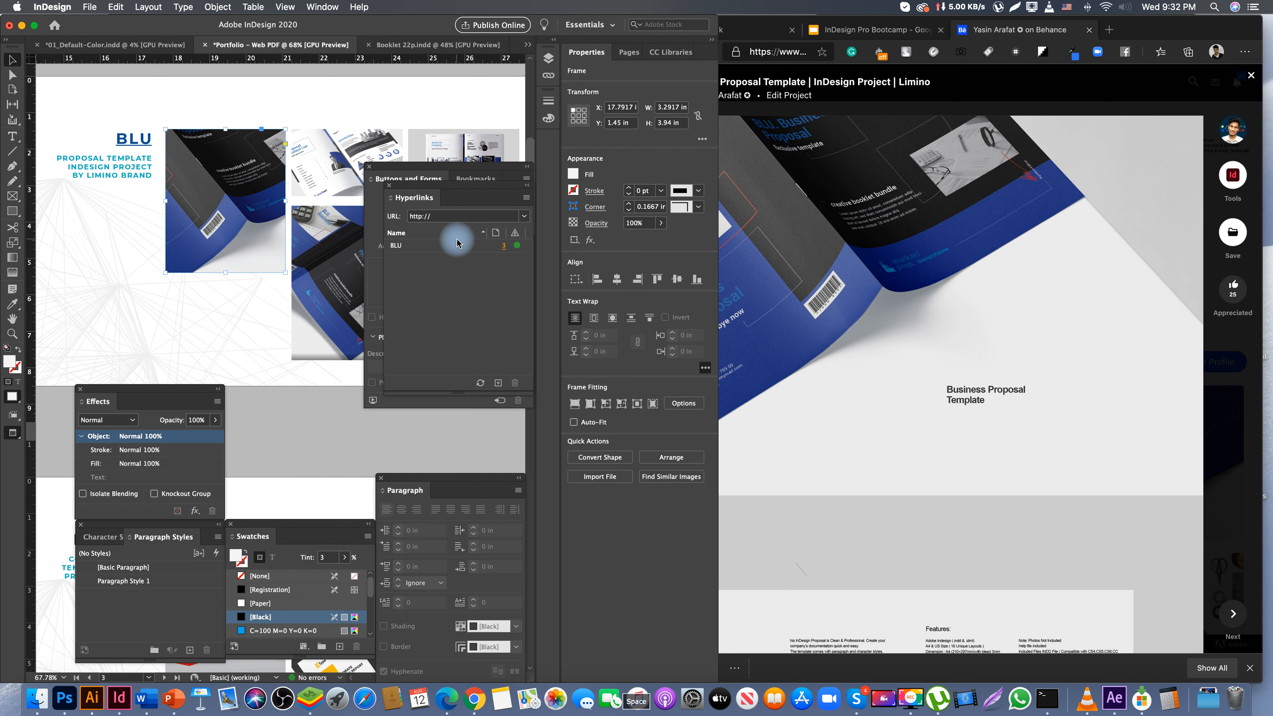
pyautogui.click(489, 214)
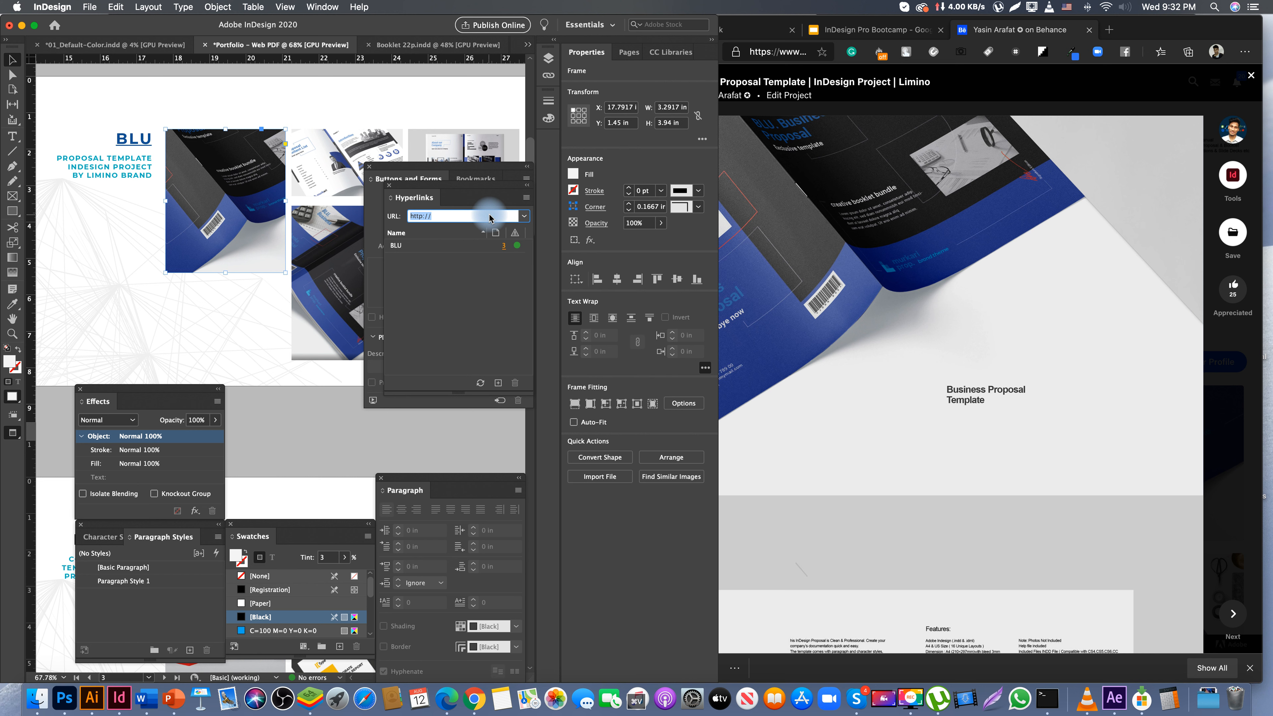
pyautogui.press('super+v')
pyautogui.press('Return')
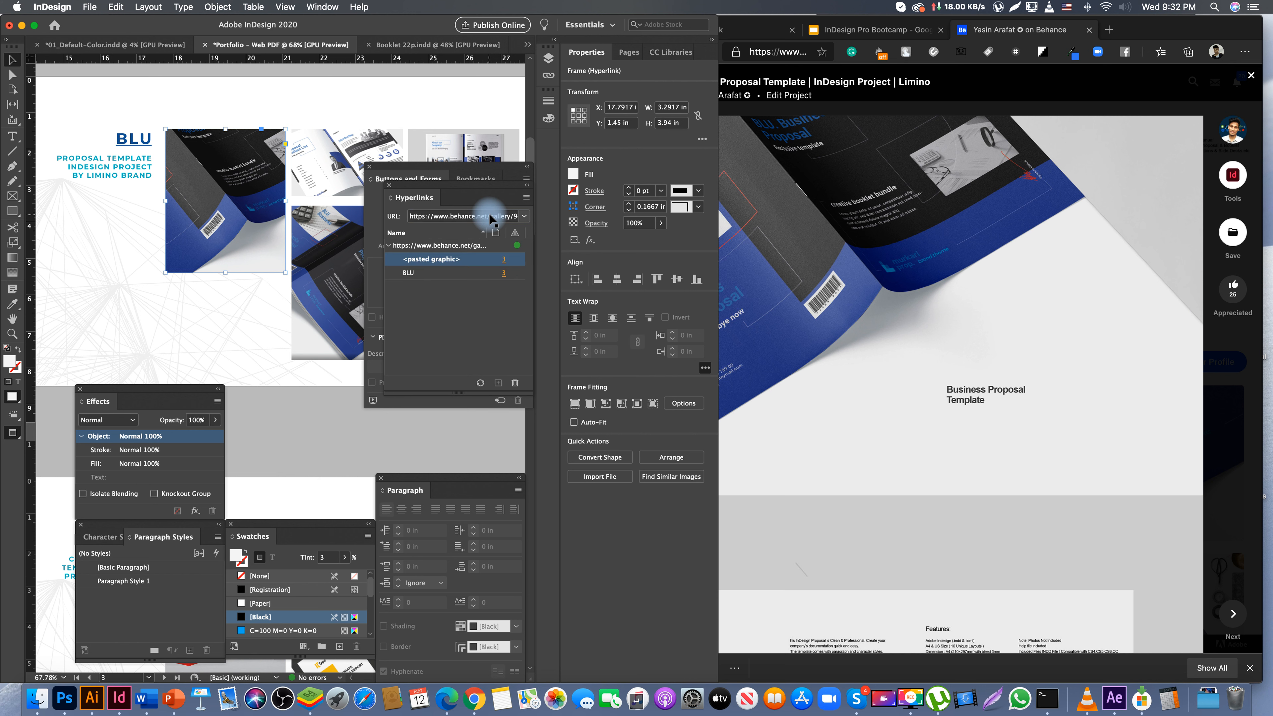
# - Select the four remaining BLU project image frames and group them
pyautogui.click(219, 302)
pyautogui.press('z')
pyautogui.moveTo(278, 145); pyautogui.dragTo(200, 168)
pyautogui.moveTo(313, 247); pyautogui.dragTo(225, 239)
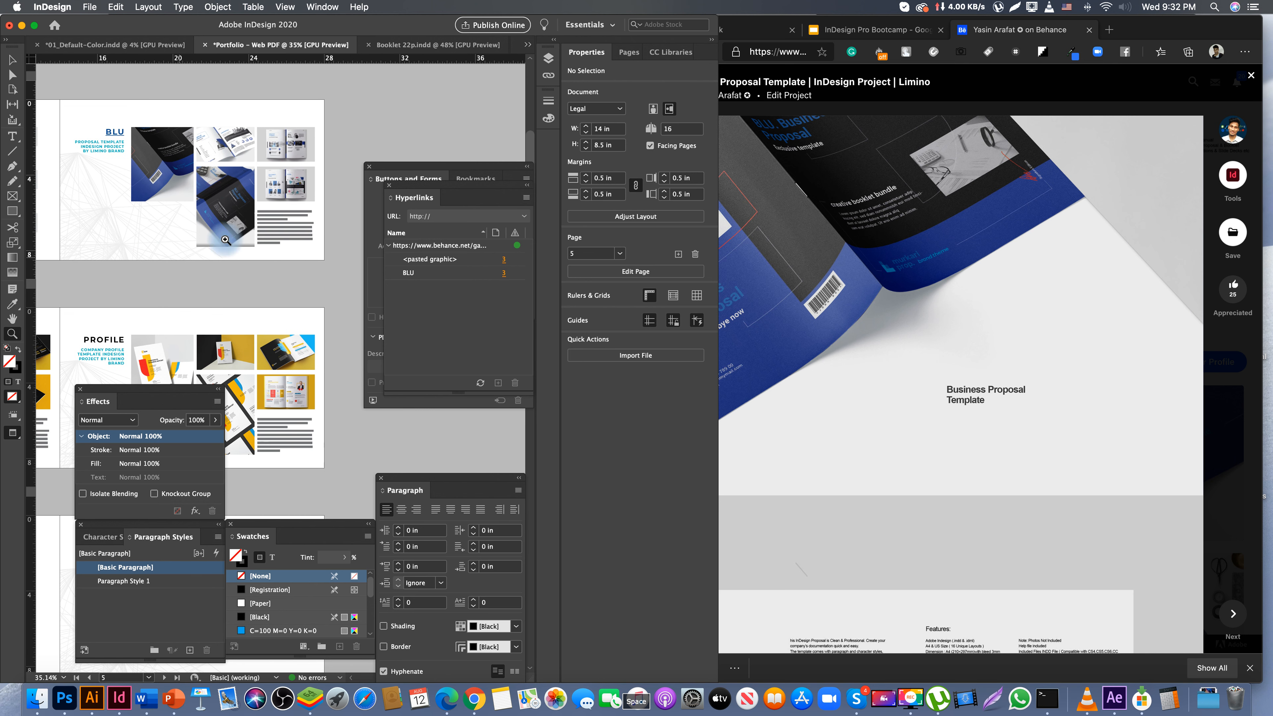
pyautogui.click(283, 184)
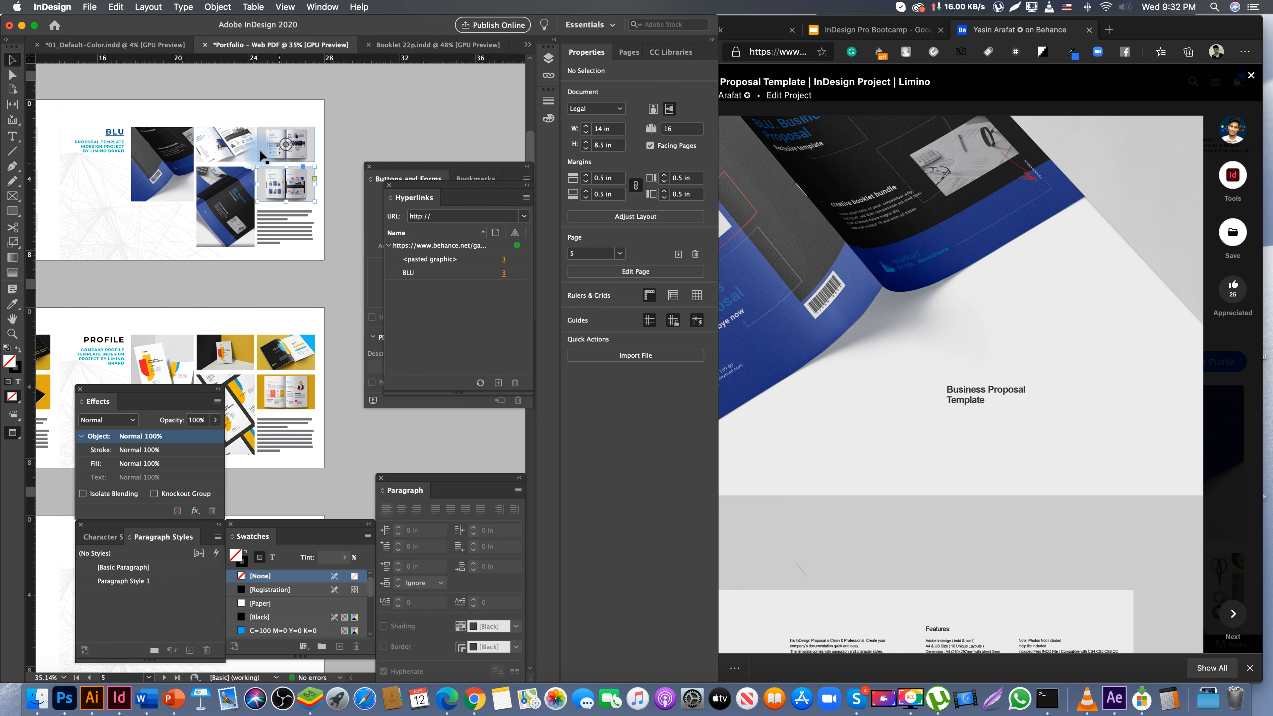
pyautogui.keyDown('shift'); pyautogui.click(241, 173); pyautogui.keyUp('shift')
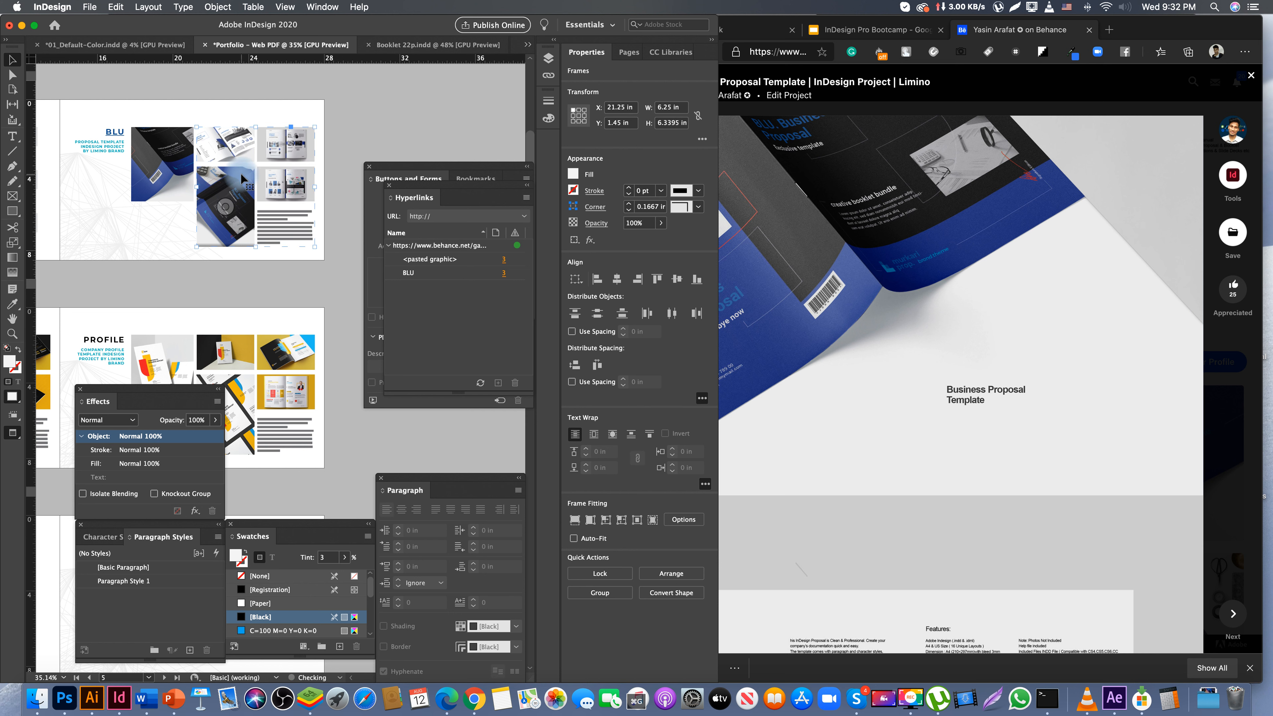
pyautogui.press('super+g')
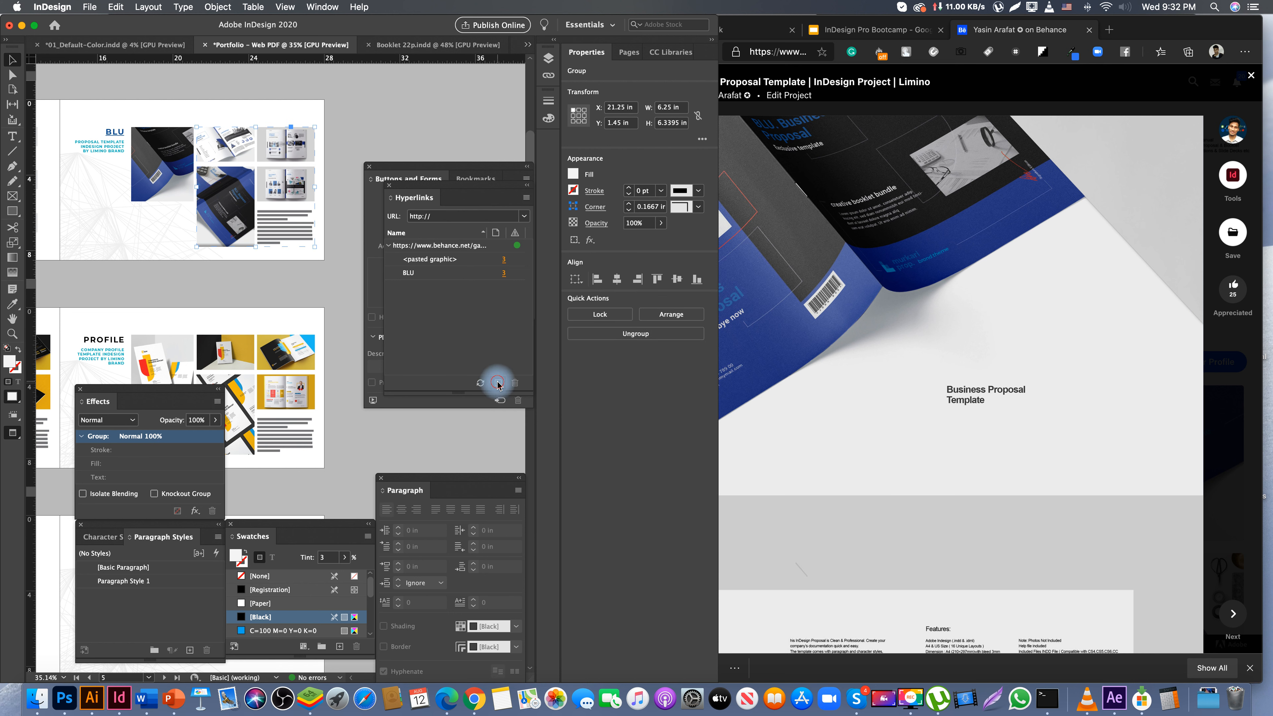
# - Add a shared URL hyperlink from the grouped BLU images to the BLU project's Behance address
pyautogui.click(499, 384)
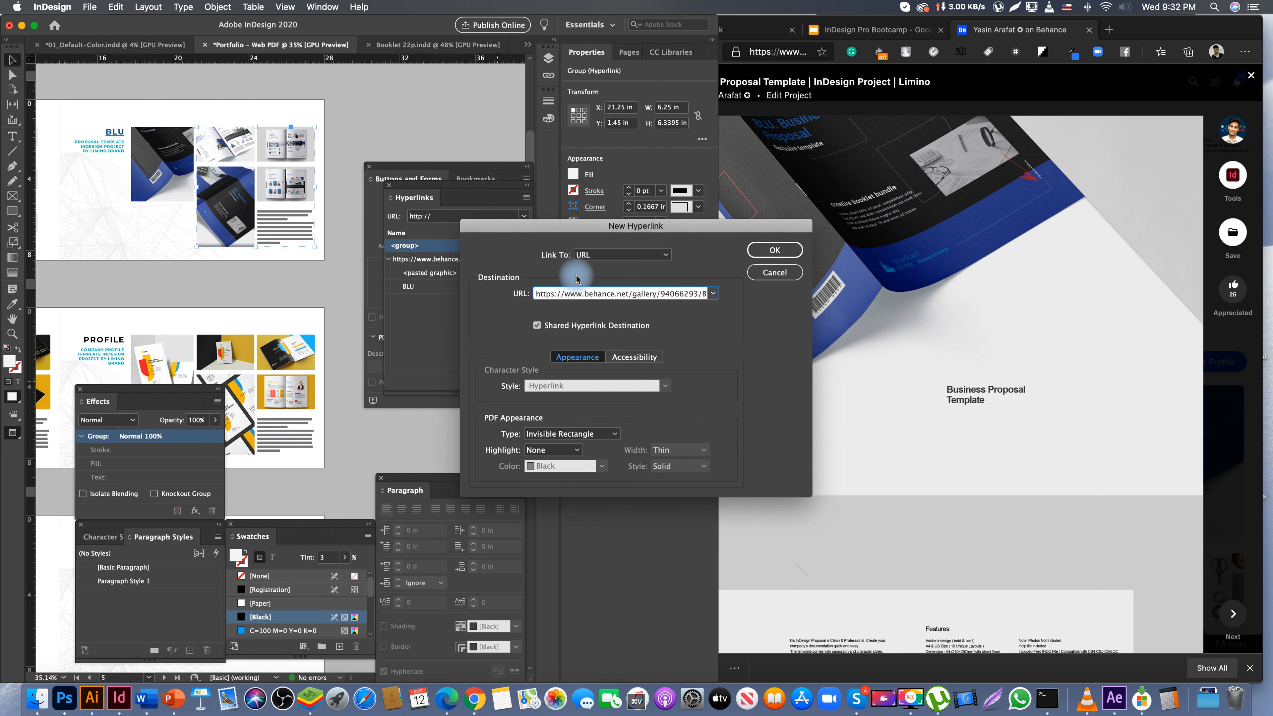
pyautogui.press('Return')
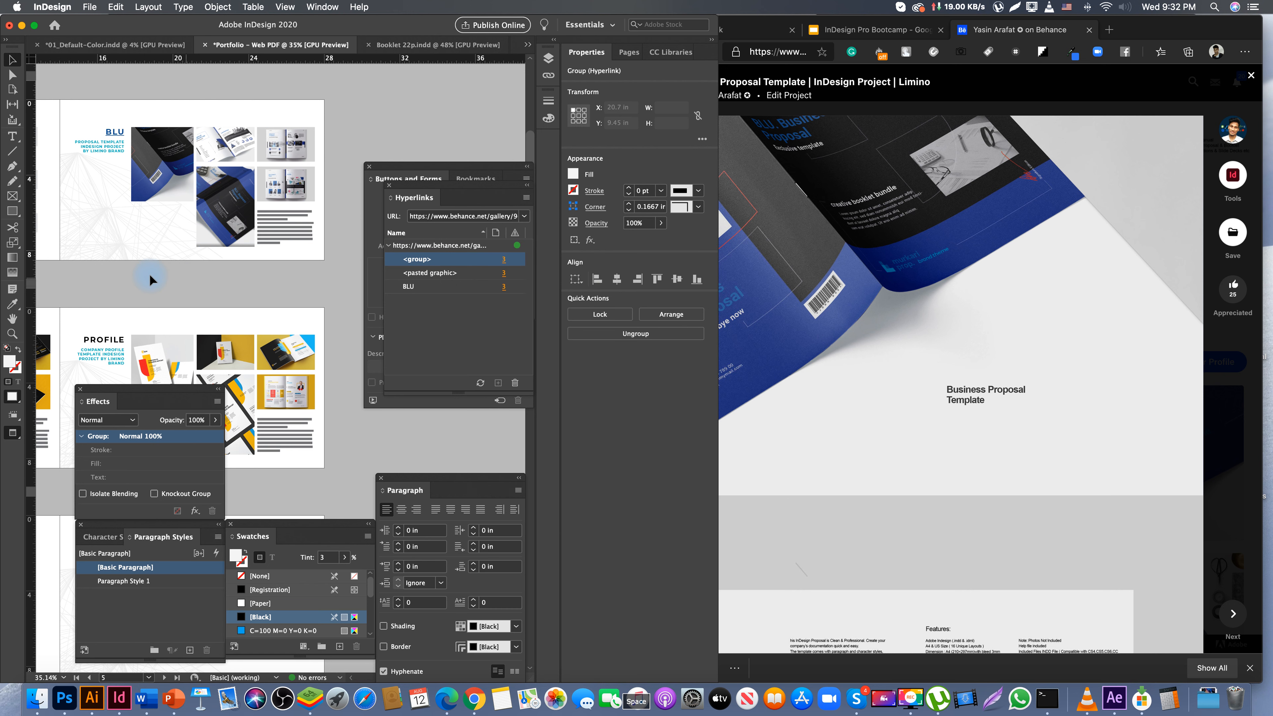
pyautogui.click(157, 281)
# - Select the BLACK heading text on the annual report project page and start a new URL hyperlink for it
pyautogui.moveTo(156, 281); pyautogui.dragTo(195, 191)
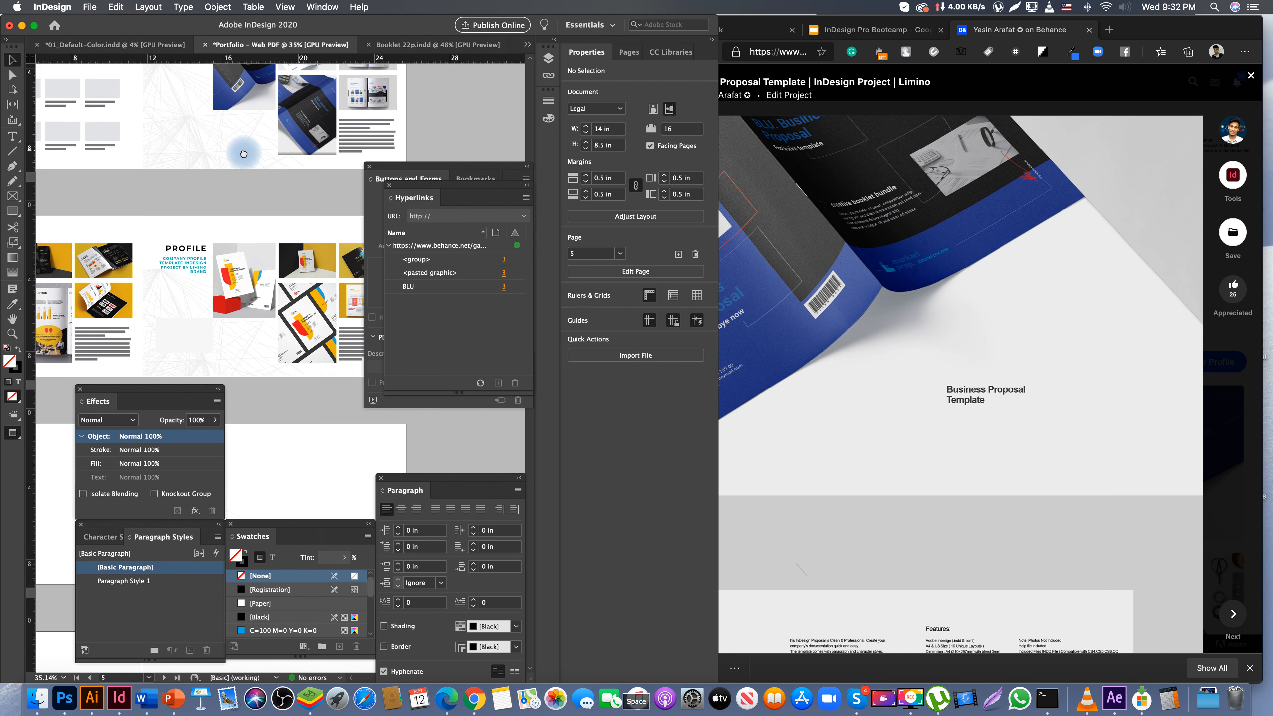
pyautogui.click(299, 121)
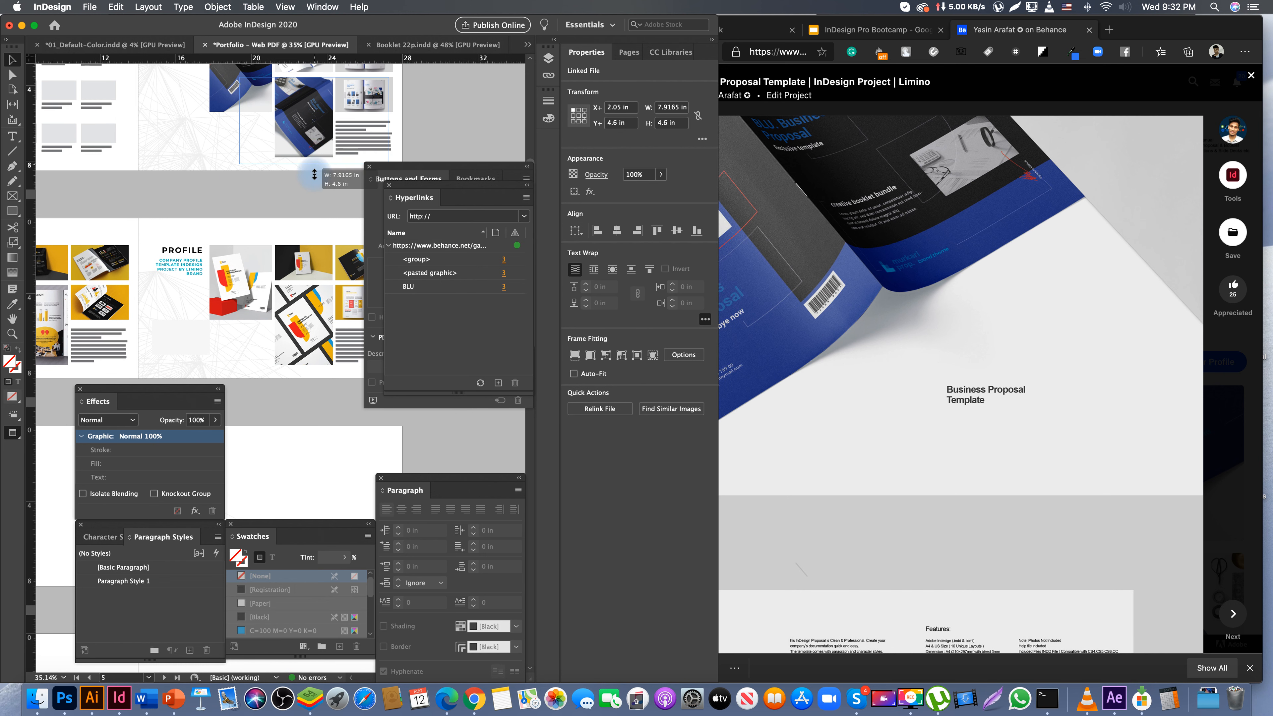
pyautogui.click(161, 188)
pyautogui.moveTo(162, 187); pyautogui.dragTo(361, 88)
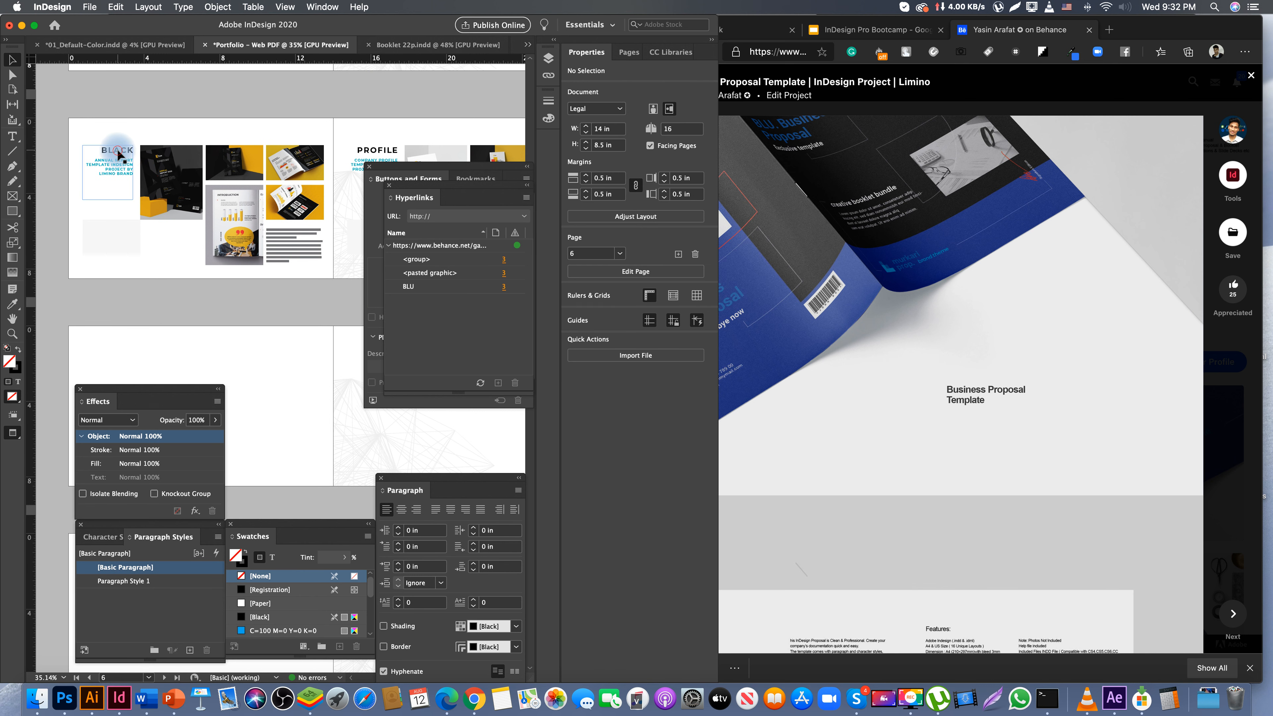
pyautogui.doubleClick(117, 149)
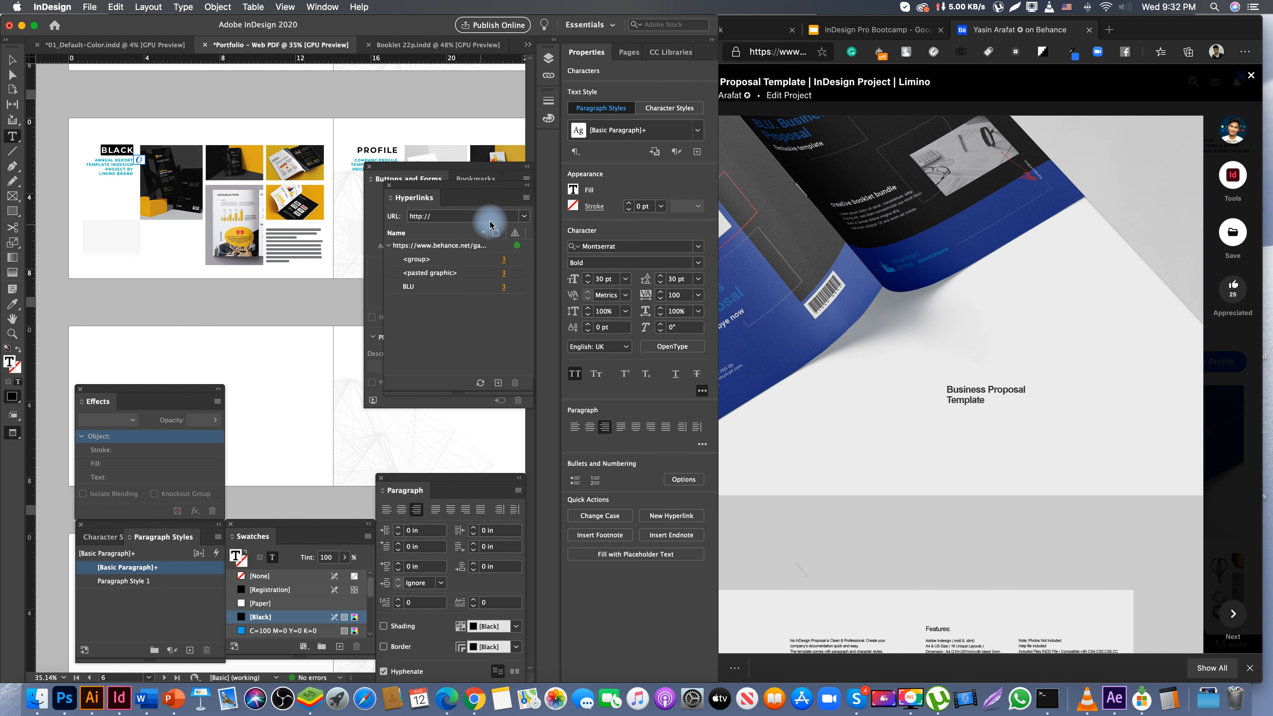
pyautogui.click(495, 381)
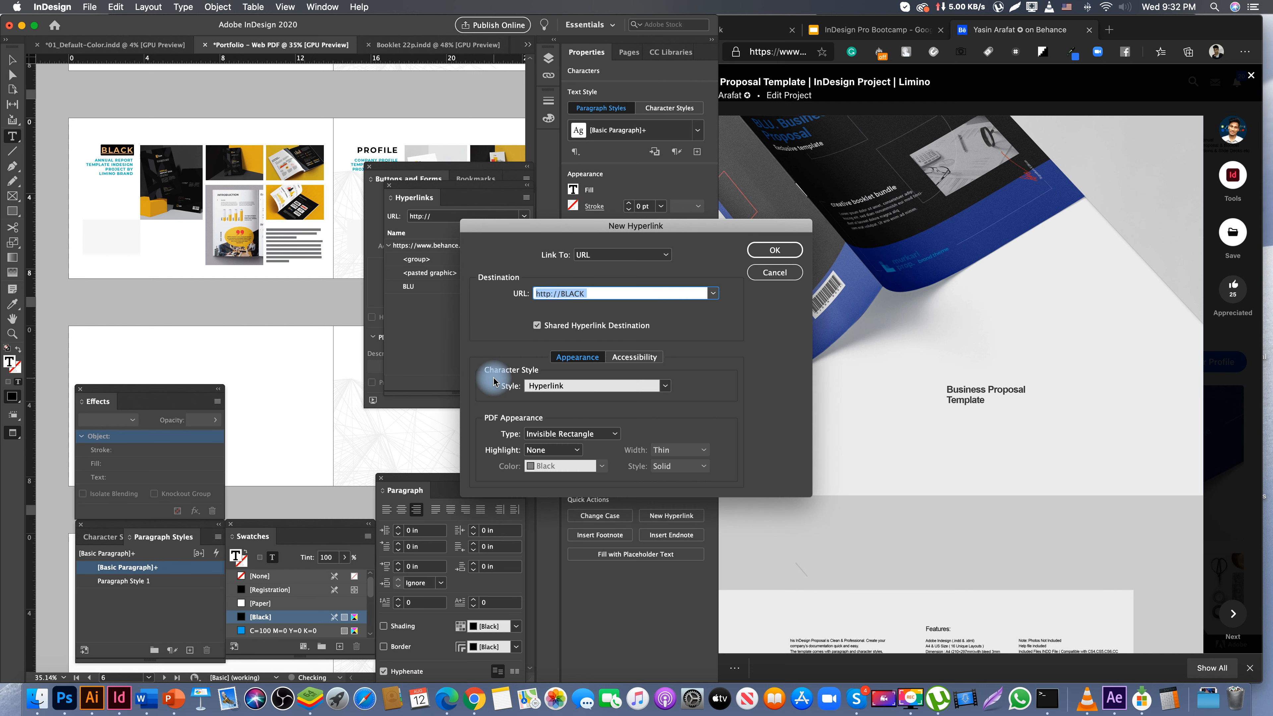
# - Switch to Edge, close the BLU project, open the Annual Report project on Behance and copy its web address
pyautogui.click(919, 223)
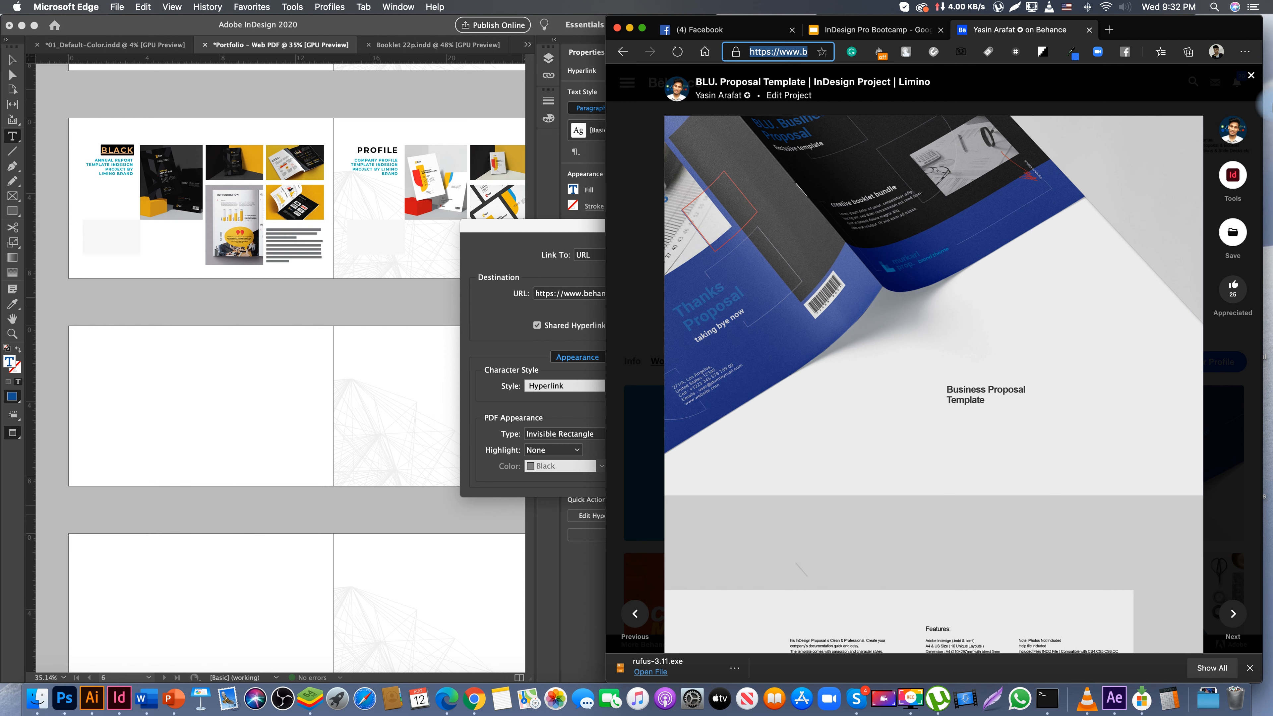
pyautogui.click(1253, 78)
pyautogui.scroll(-5, 832, 518)
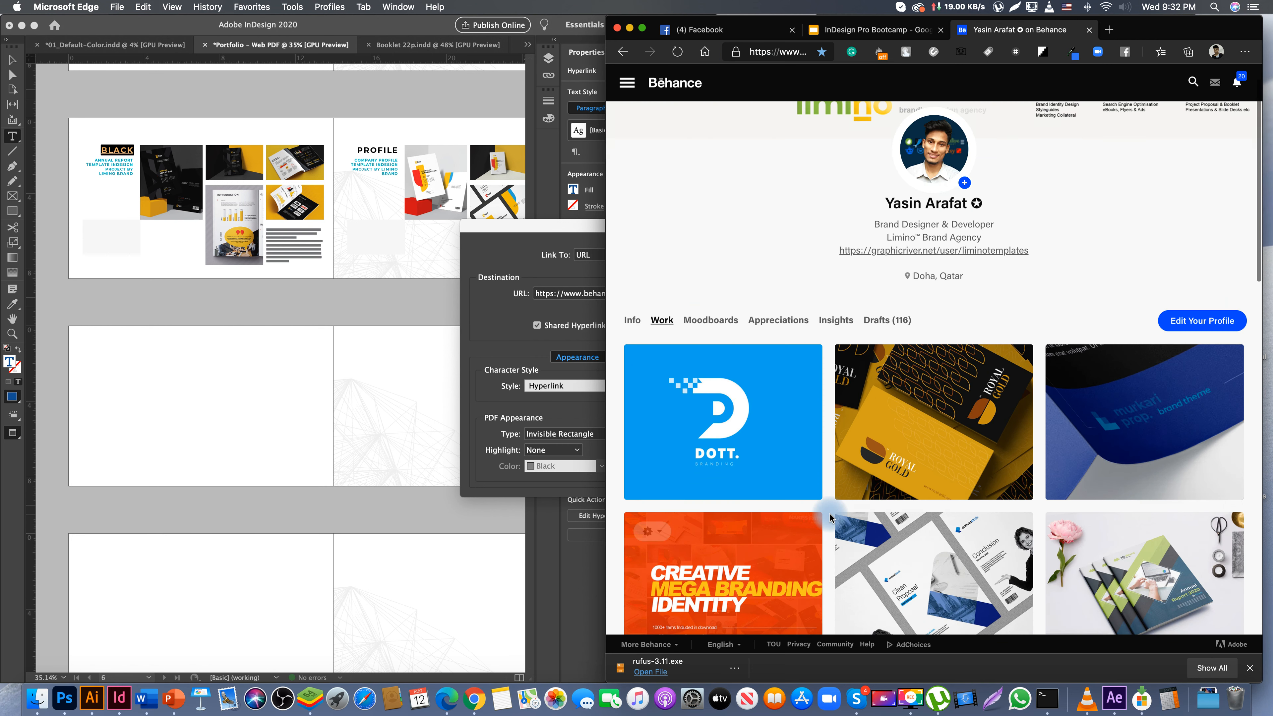
pyautogui.click(921, 492)
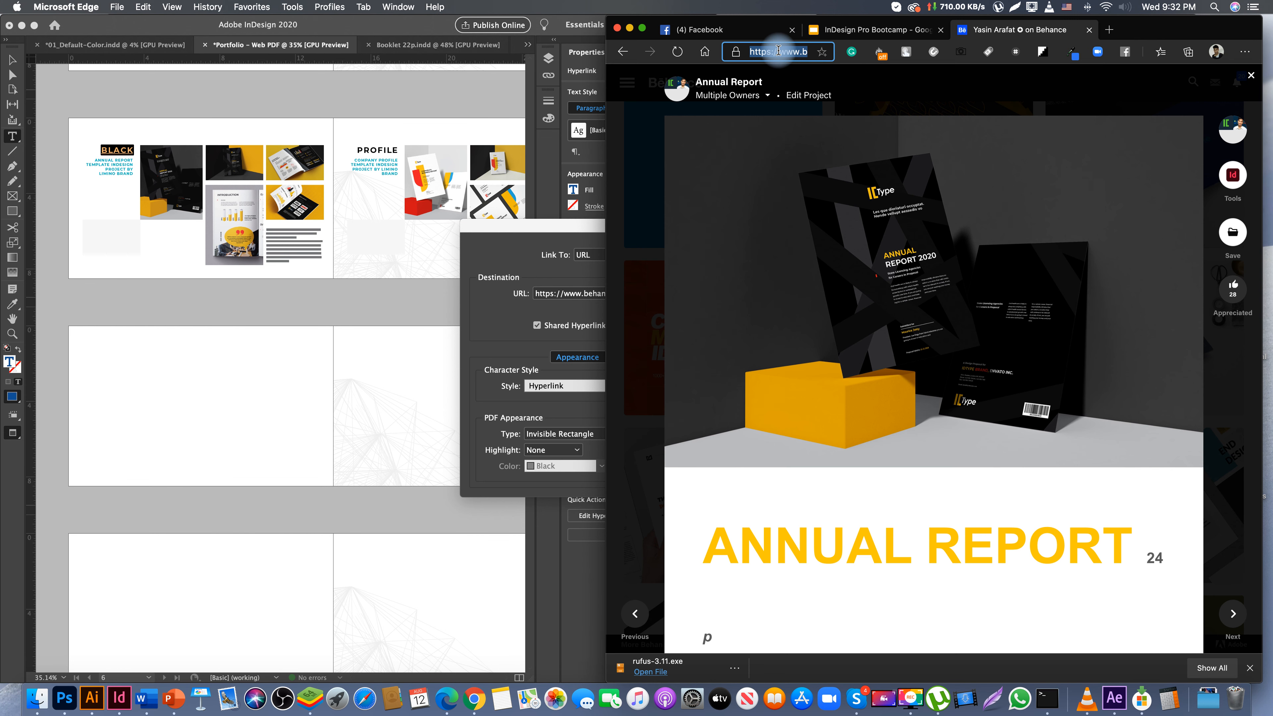
pyautogui.press('super+c')
# - Back in InDesign, replace the BLACK heading hyperlink's URL with the copied Annual Report address and confirm the link
pyautogui.click(436, 245)
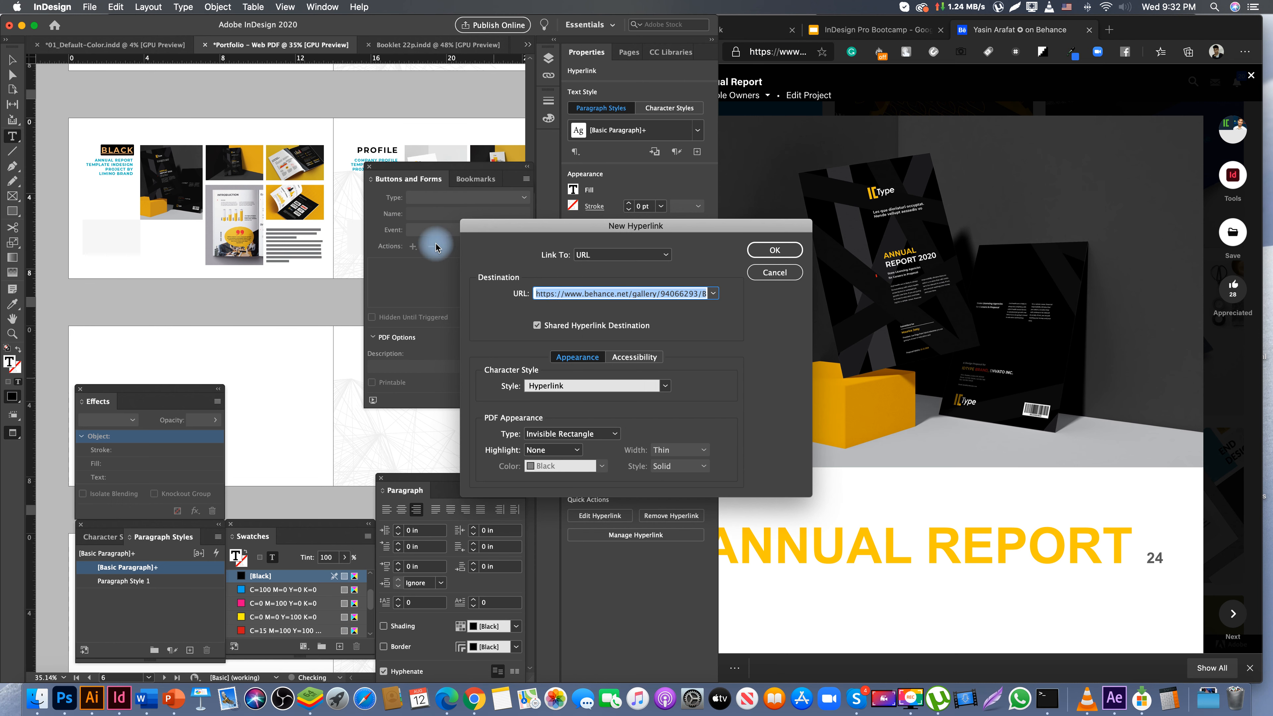
pyautogui.click(575, 296)
pyautogui.press('super+a')
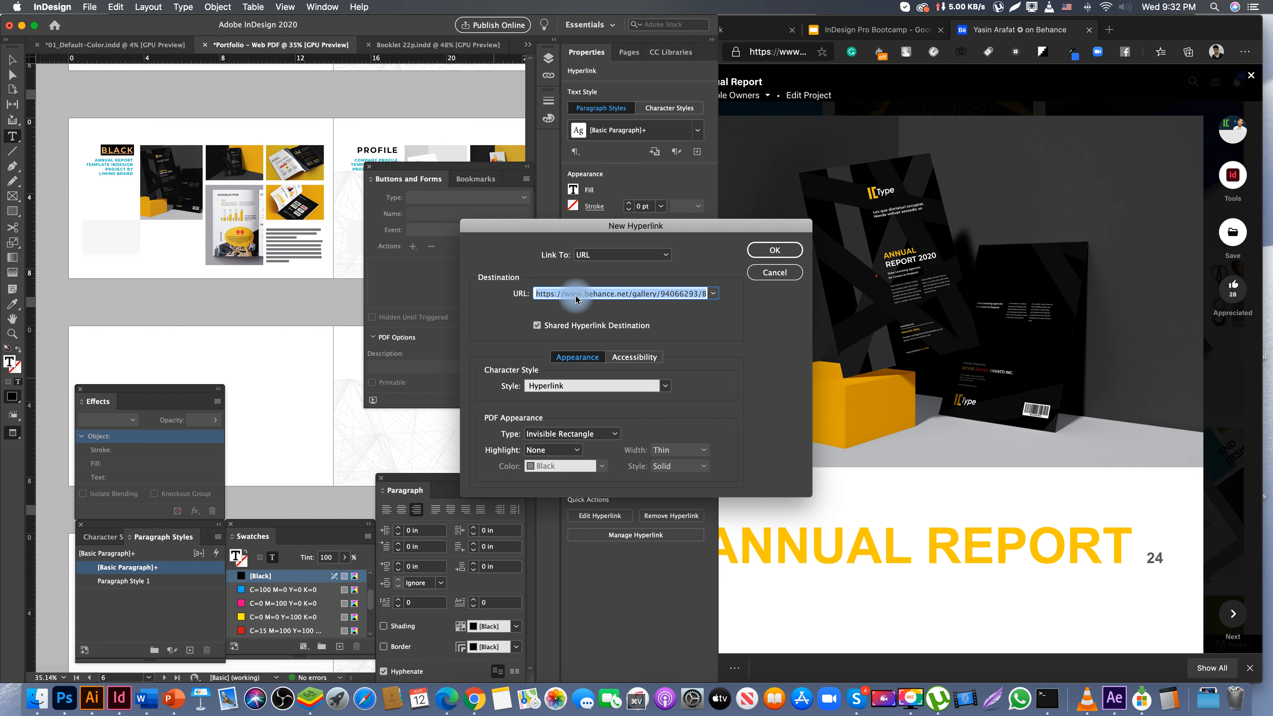
pyautogui.press('super+v')
pyautogui.click(775, 249)
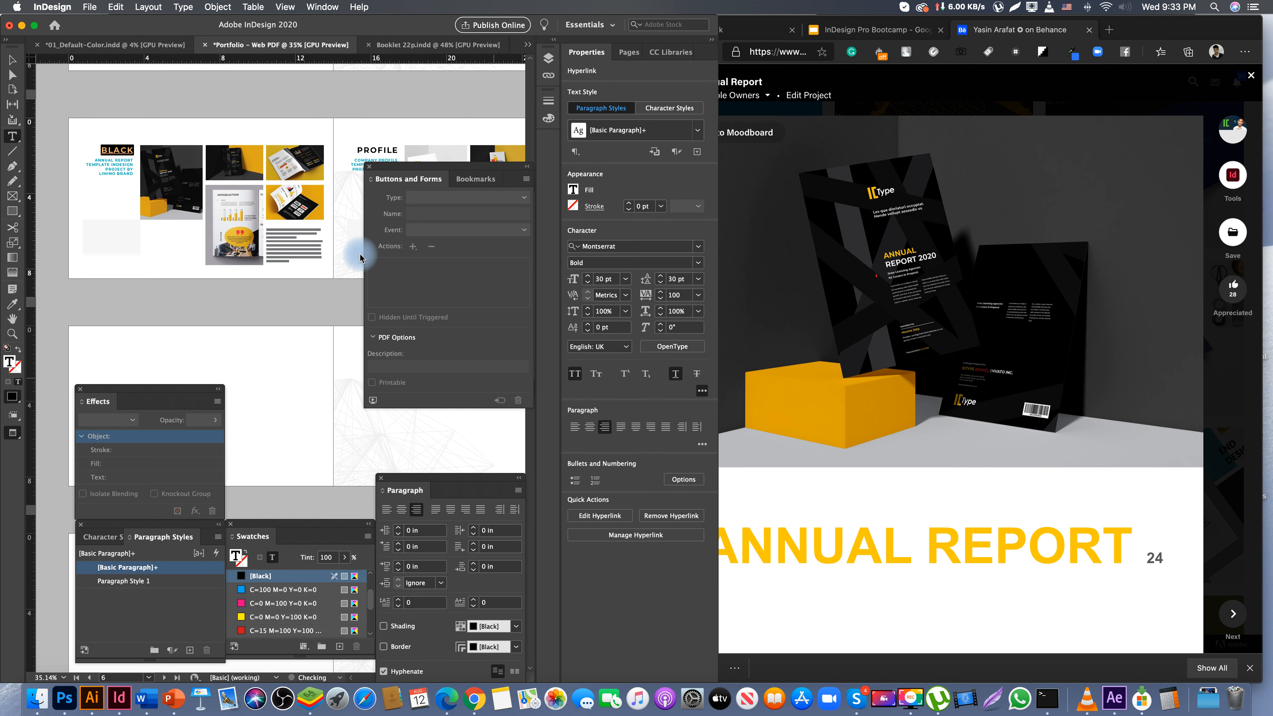
# - Add a shared URL hyperlink from the large cover image beside the BLACK heading to the copied Annual Report address on Behance
pyautogui.press('Escape')
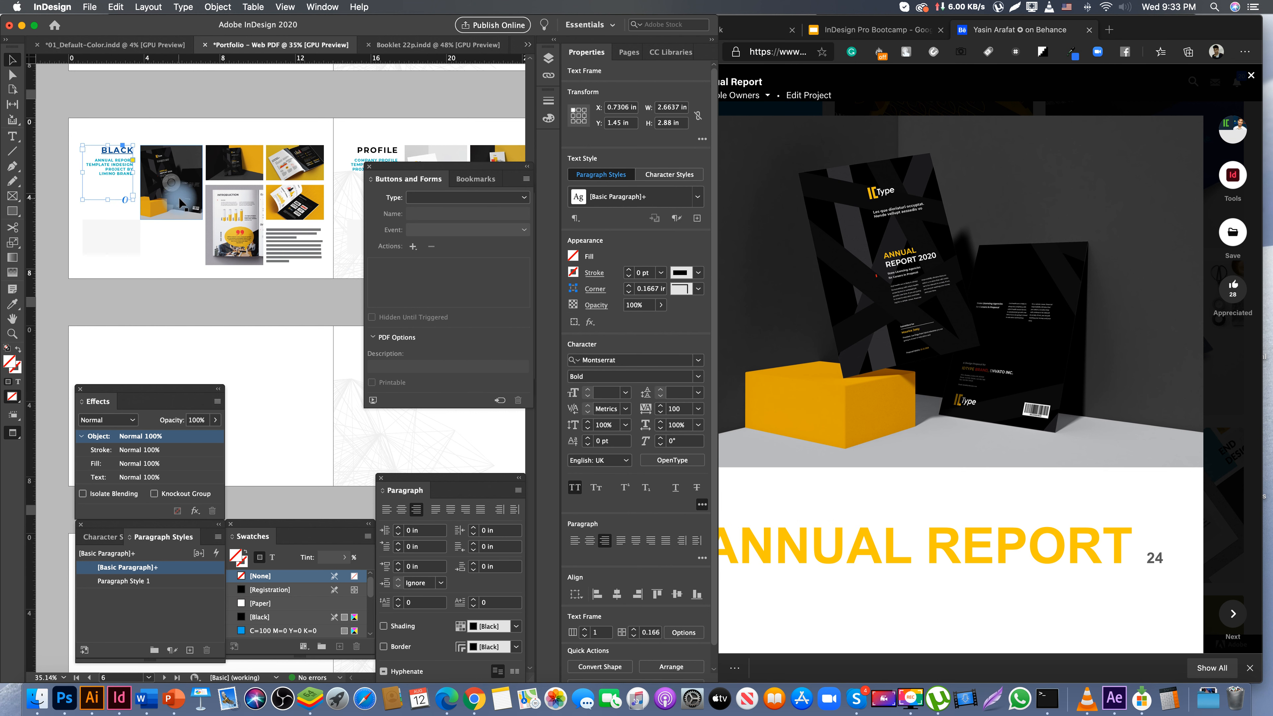
pyautogui.click(171, 182)
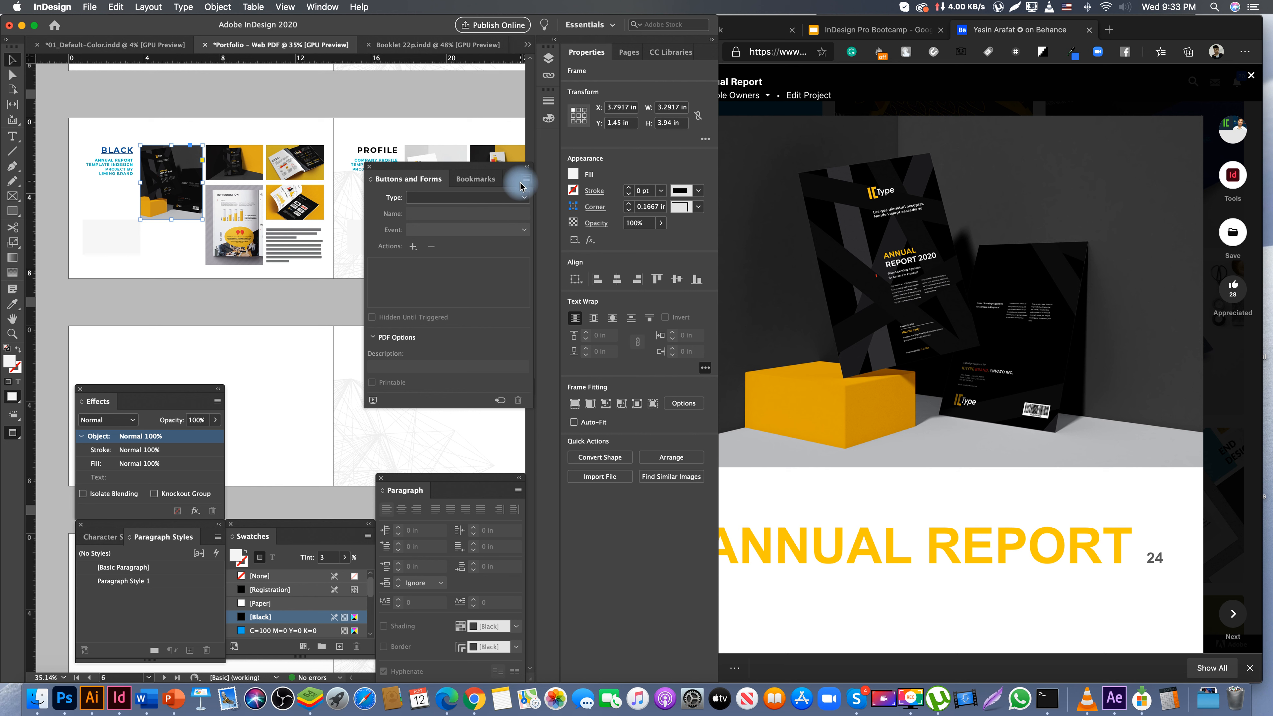
pyautogui.moveTo(513, 169); pyautogui.dragTo(485, 428)
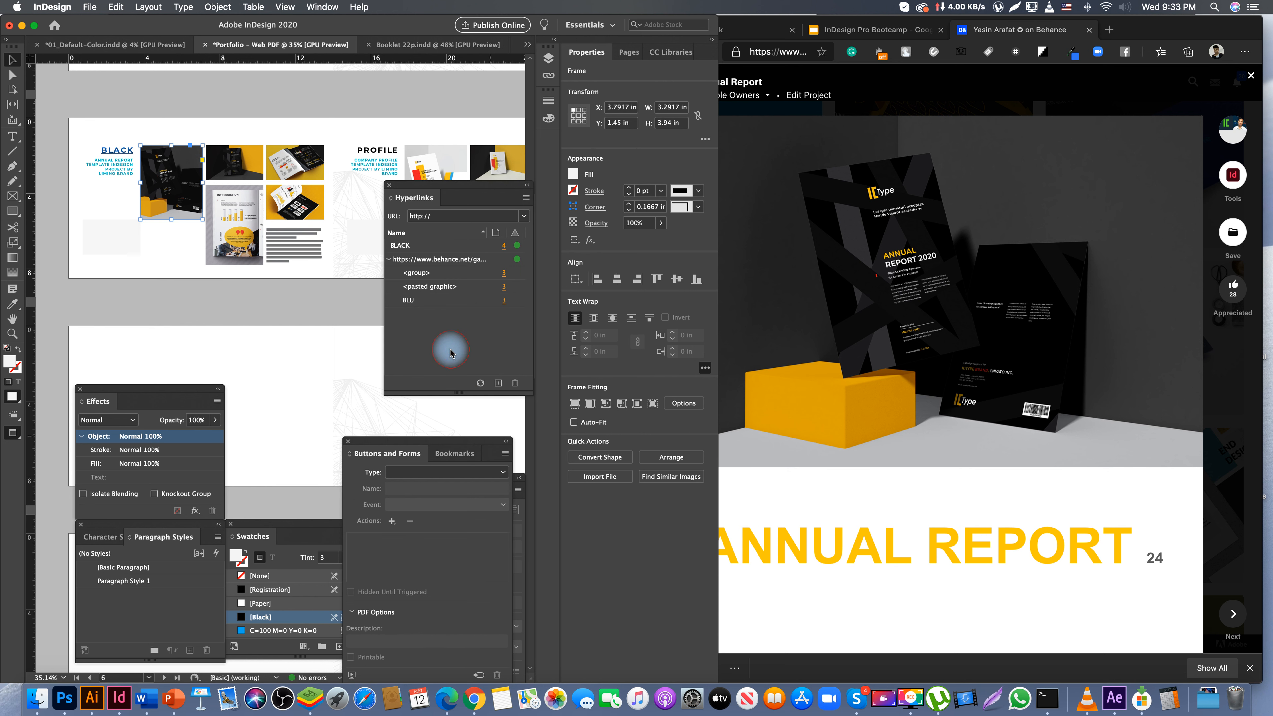
pyautogui.click(499, 384)
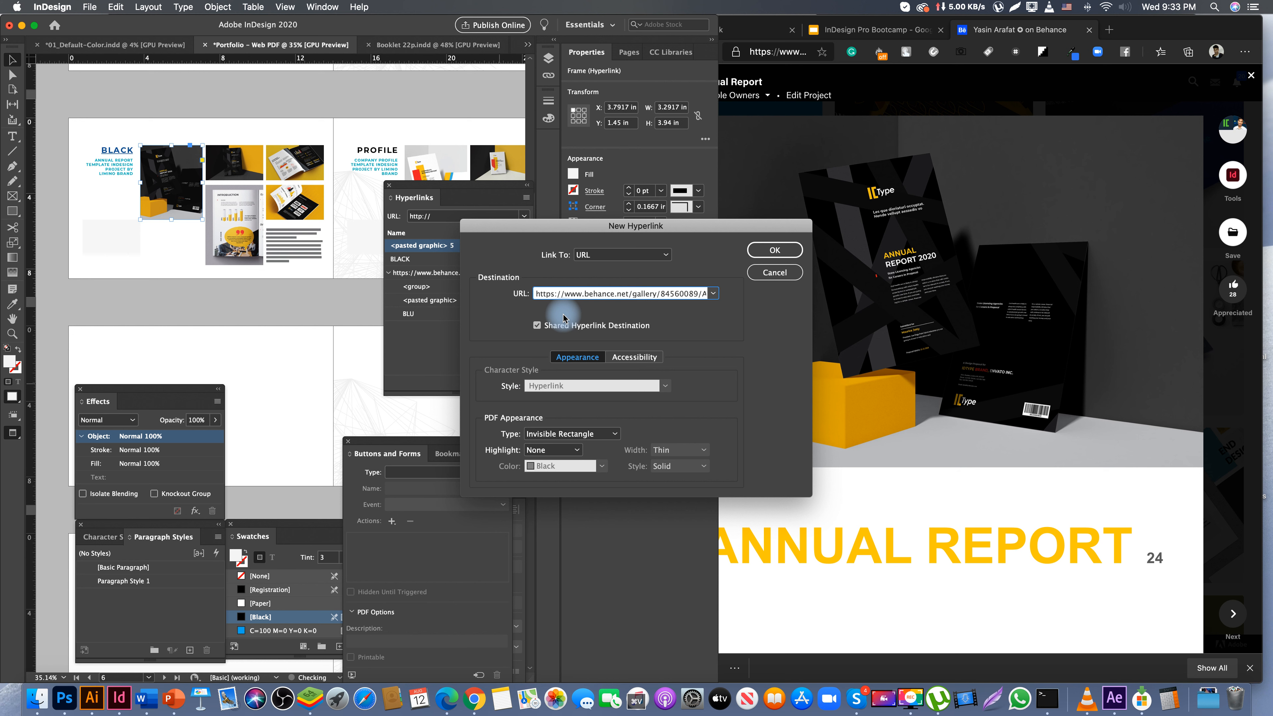
pyautogui.click(757, 254)
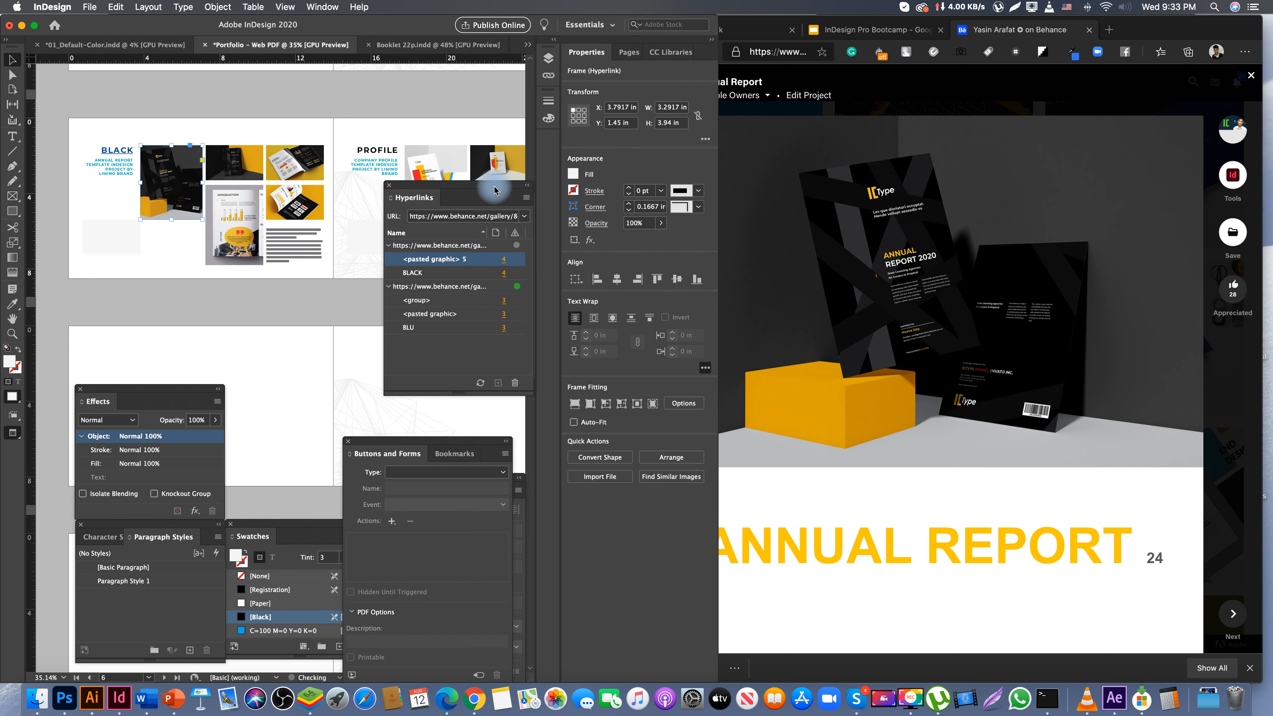
# - Group the remaining BLACK project images and text block, and link the group to the copied Annual Report address
pyautogui.moveTo(232, 135); pyautogui.dragTo(294, 203)
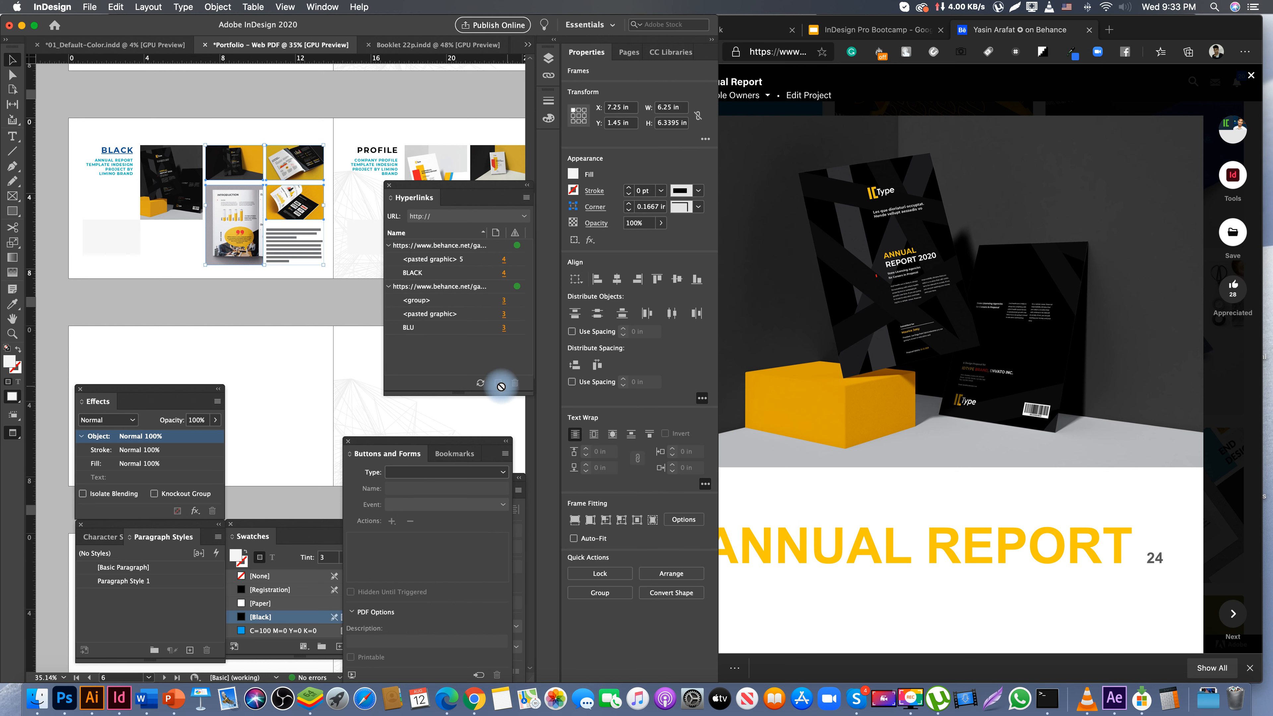
pyautogui.press('super+g')
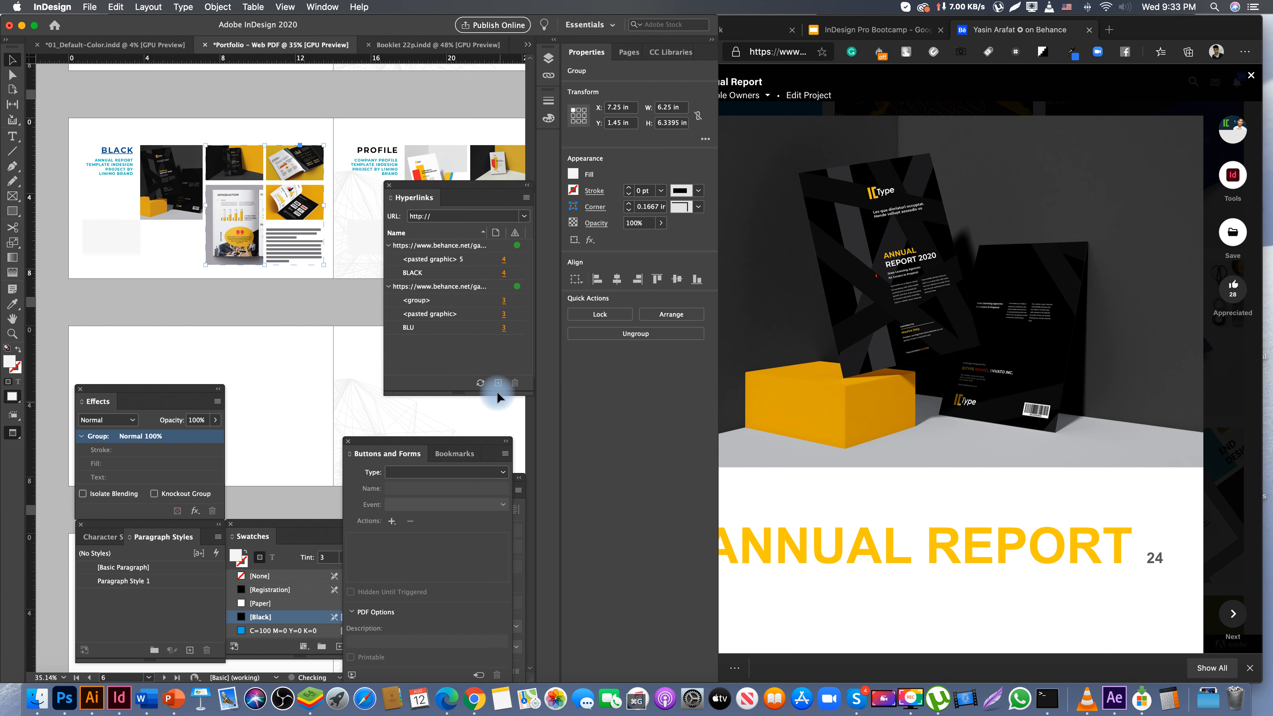
pyautogui.click(499, 384)
pyautogui.press('super+v')
pyautogui.click(778, 251)
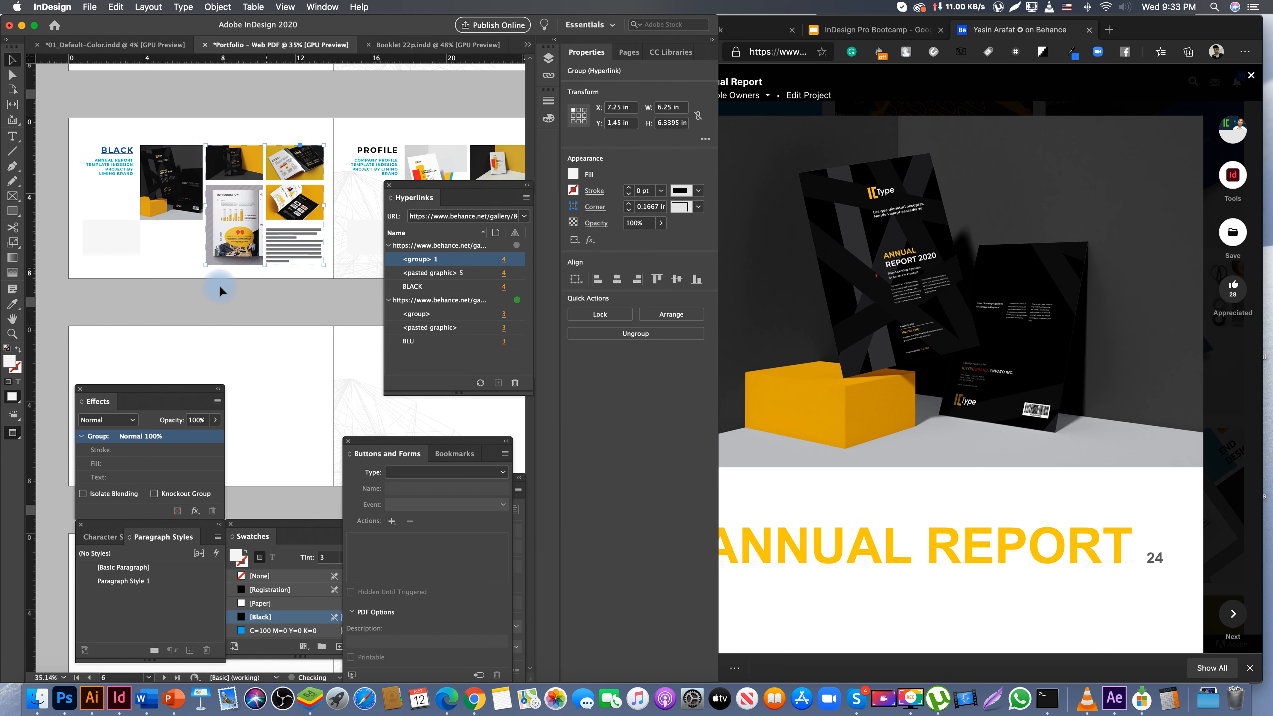
# - Select the PROFILE heading text, switch to Edge, replace the open Annual Report project with the Profile project and copy its web address
pyautogui.click(261, 298)
pyautogui.hscroll(5, 149, 165)
pyautogui.doubleClick(165, 145)
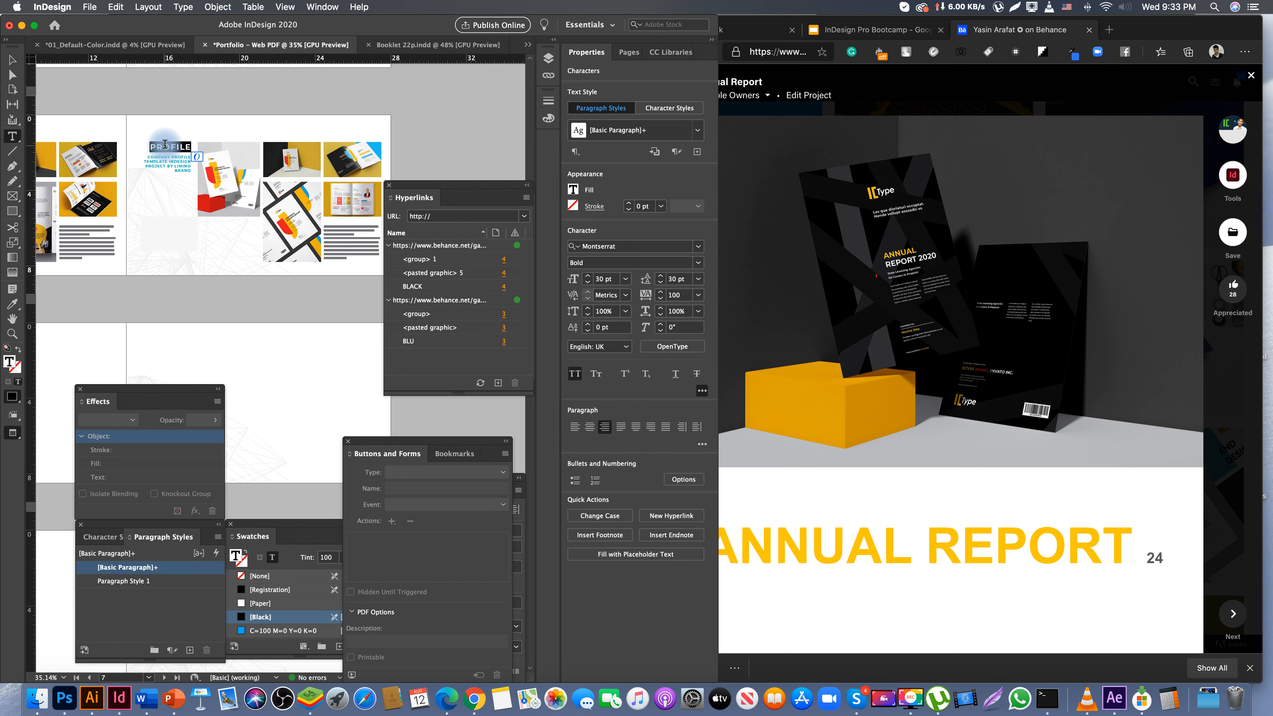
pyautogui.click(944, 259)
pyautogui.click(1251, 76)
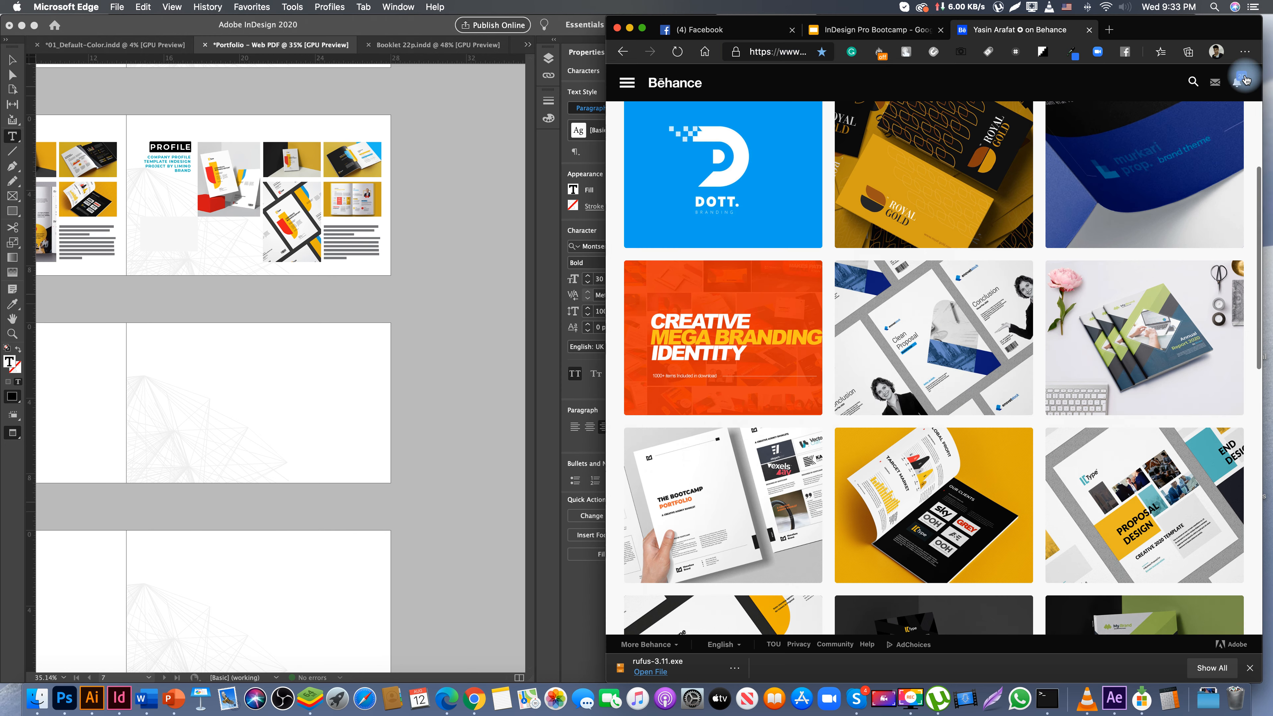
pyautogui.scroll(-5, 986, 386)
pyautogui.scroll(-3, 985, 385)
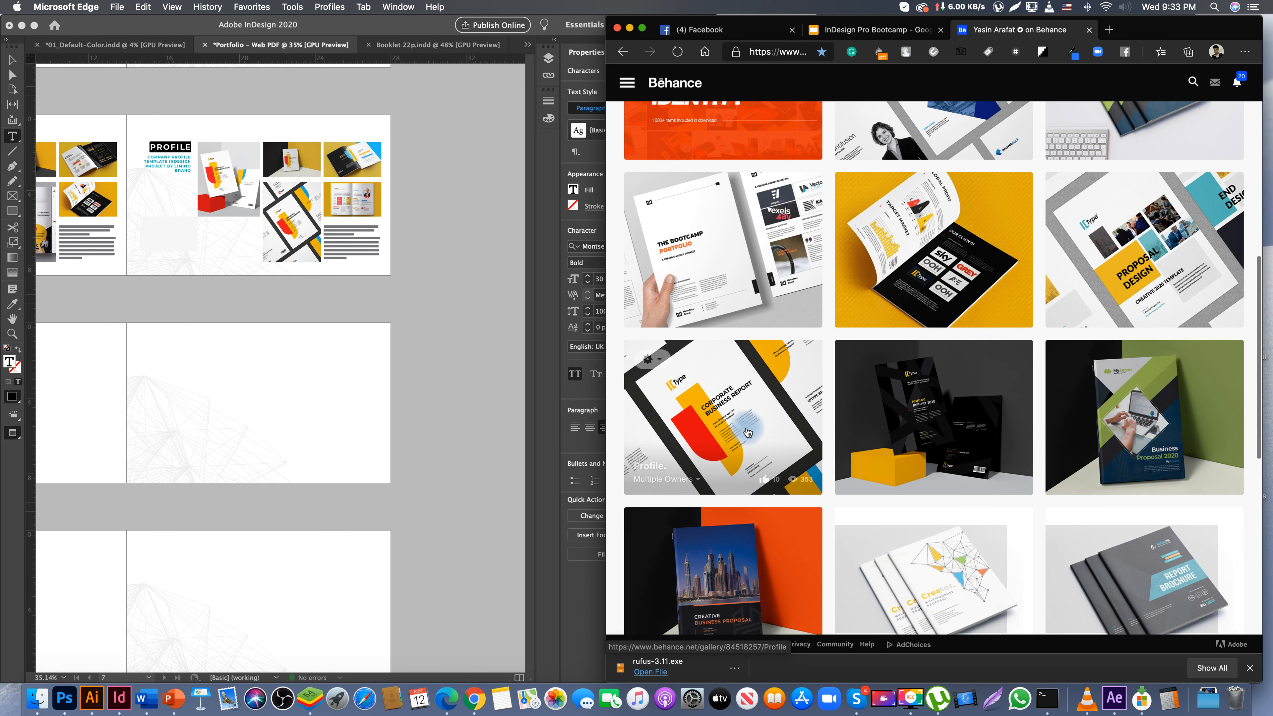
pyautogui.click(750, 428)
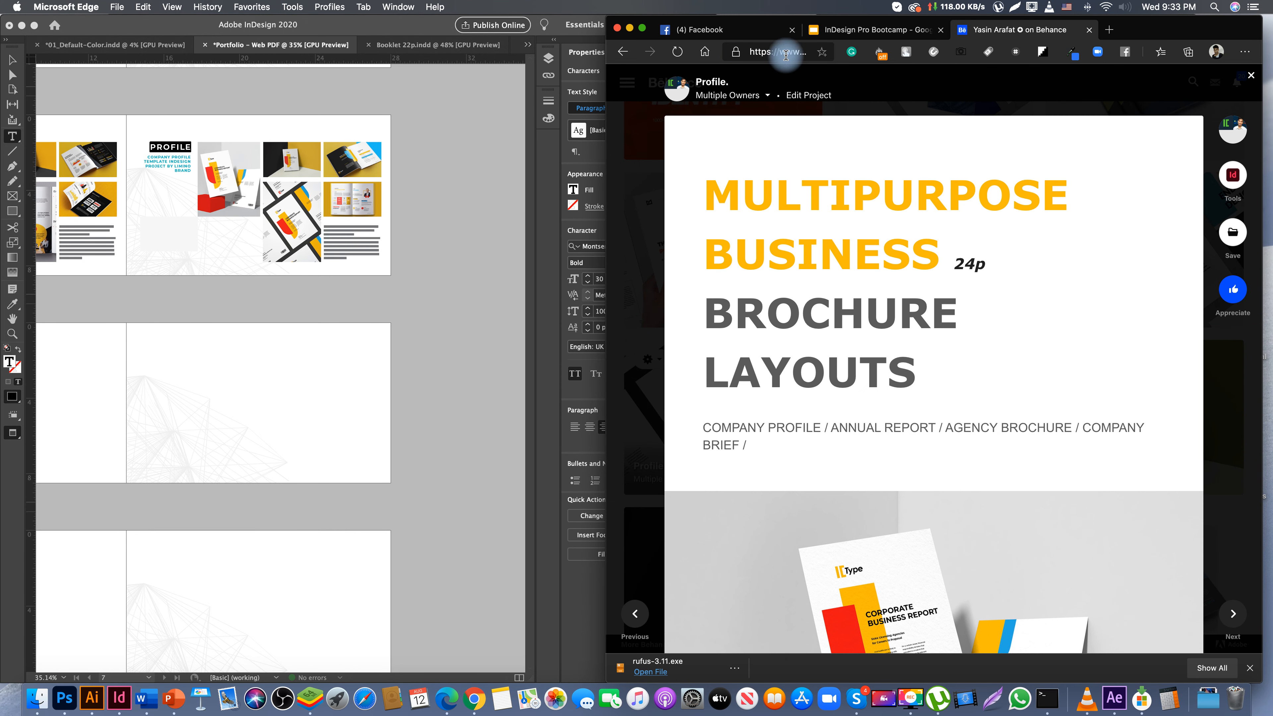
pyautogui.click(781, 52)
# - Back in InDesign, add a shared URL hyperlink from the PROFILE heading to the copied Profile project address
pyautogui.click(245, 139)
pyautogui.click(177, 145)
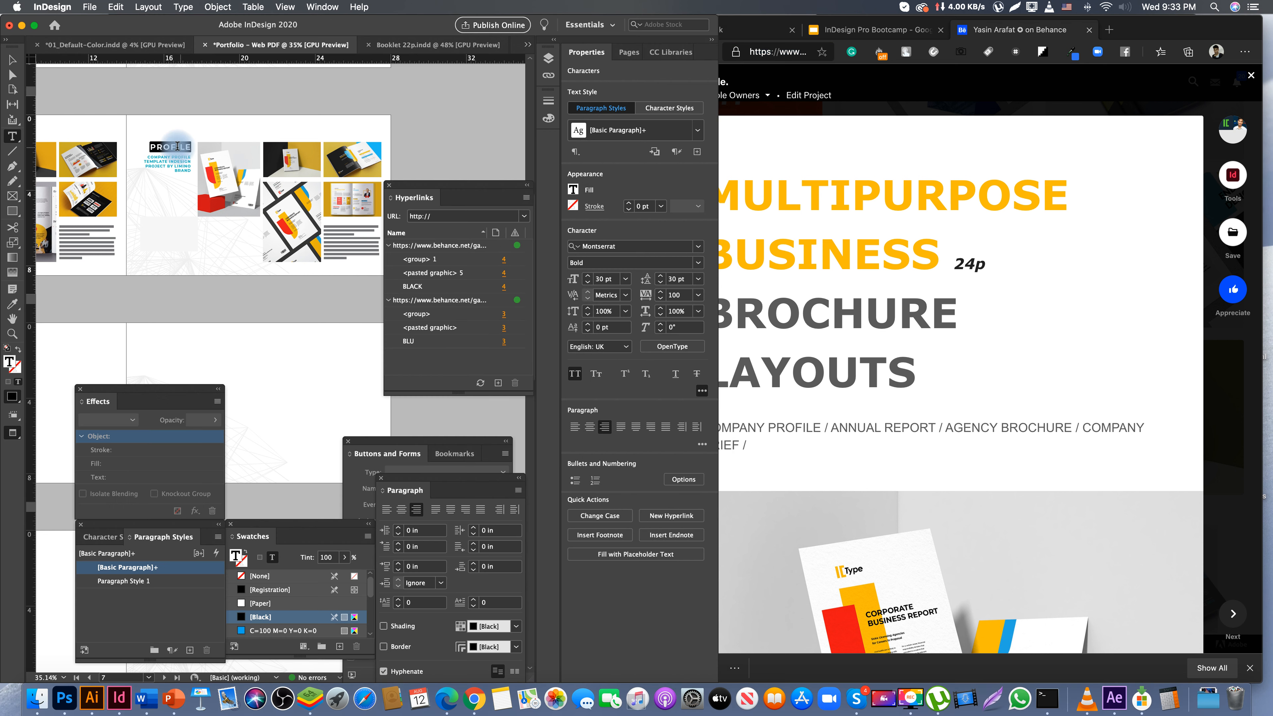
pyautogui.click(498, 383)
pyautogui.press('super+v')
pyautogui.click(774, 250)
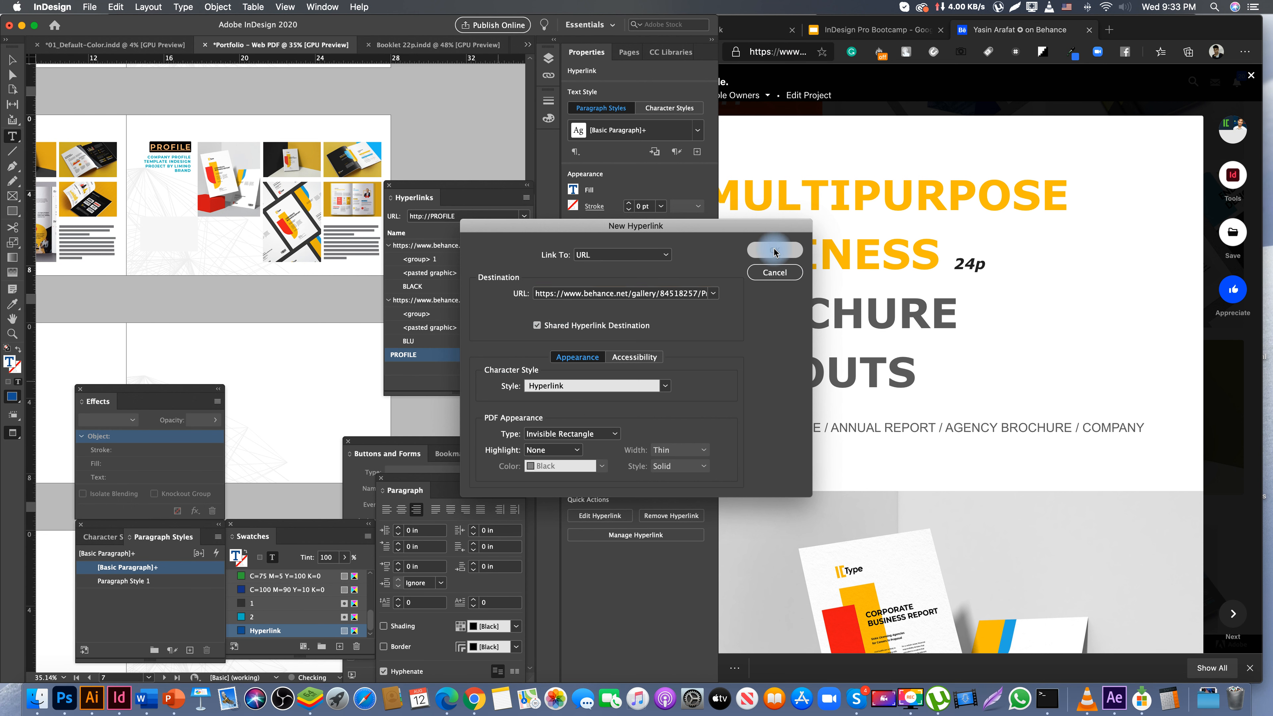
pyautogui.press('Escape')
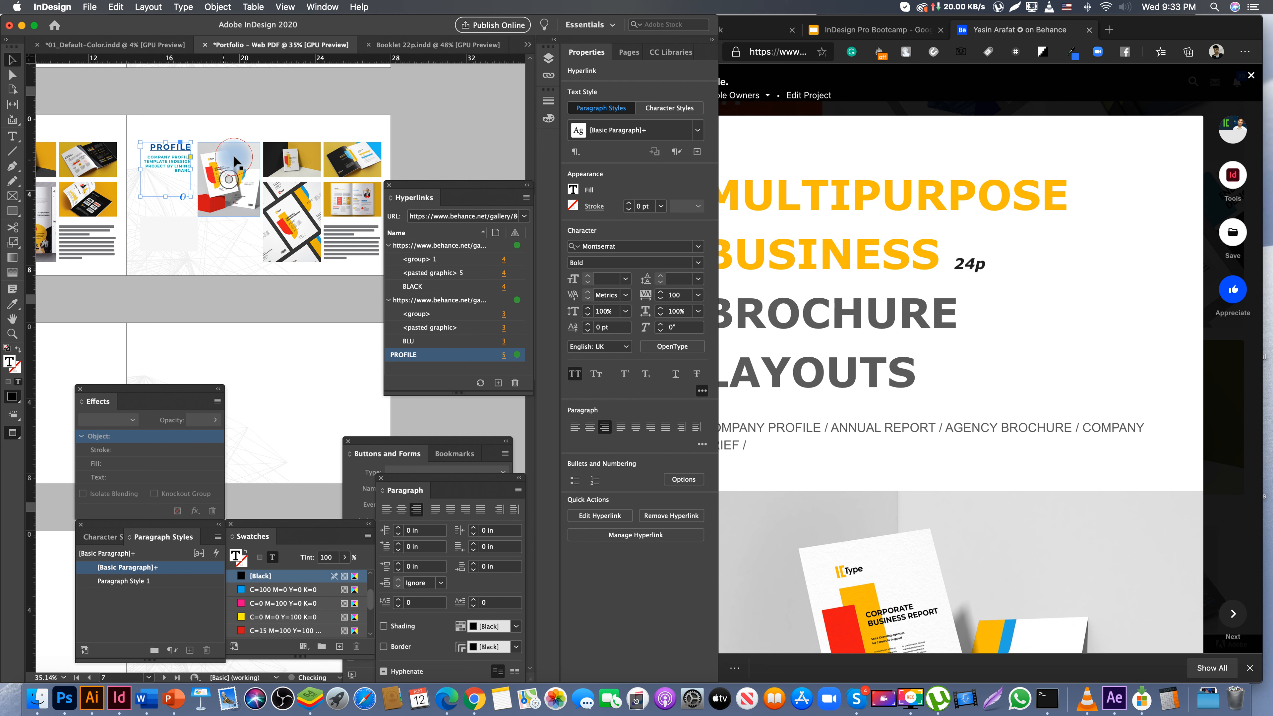
# - Link the large cover image beside the PROFILE heading to the Profile project's Behance address
pyautogui.click(233, 156)
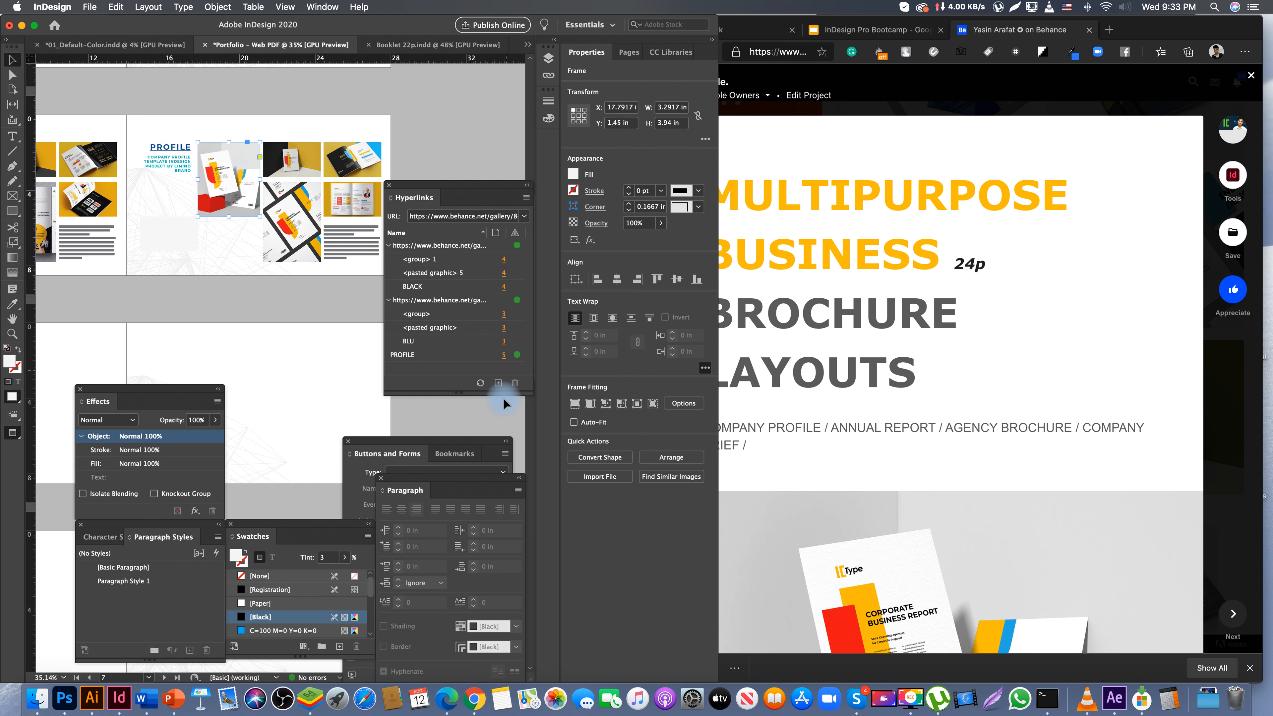
pyautogui.click(498, 385)
pyautogui.press('super+v')
pyautogui.click(785, 251)
# - Add a shared URL hyperlink from the grouped PROFILE images to the same Profile project address
pyautogui.click(345, 202)
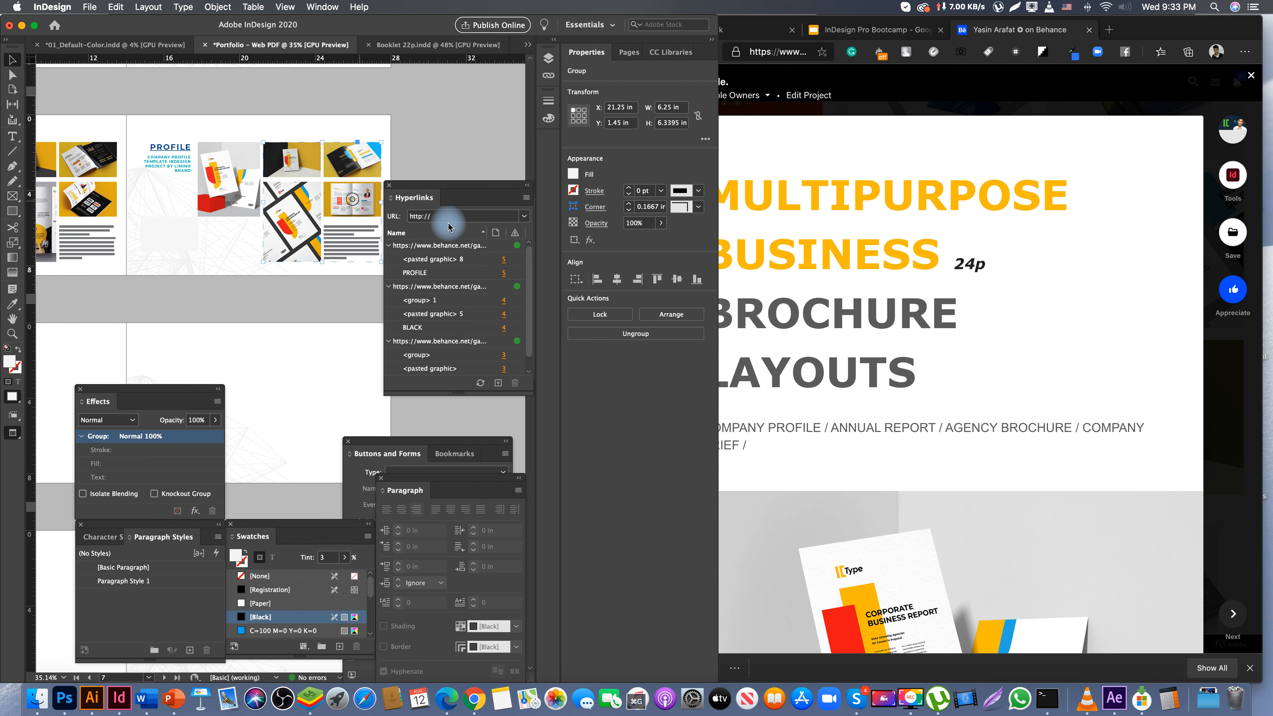
pyautogui.click(497, 383)
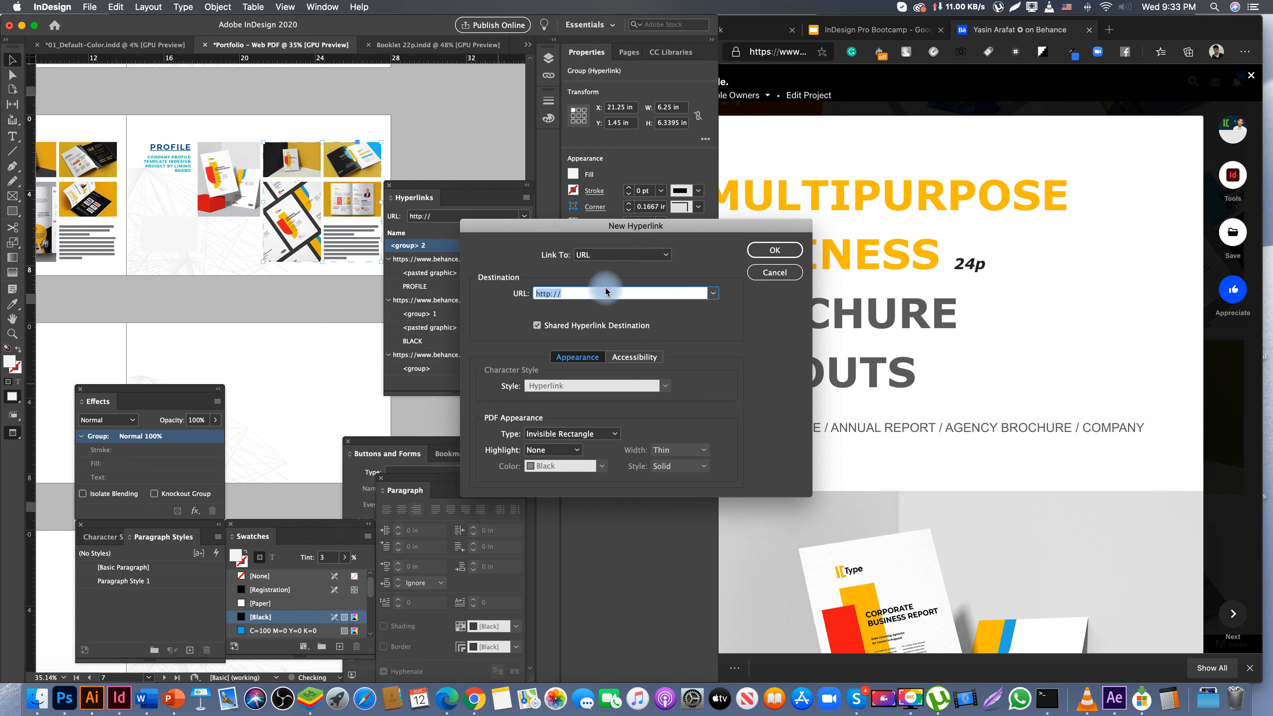
pyautogui.click(774, 250)
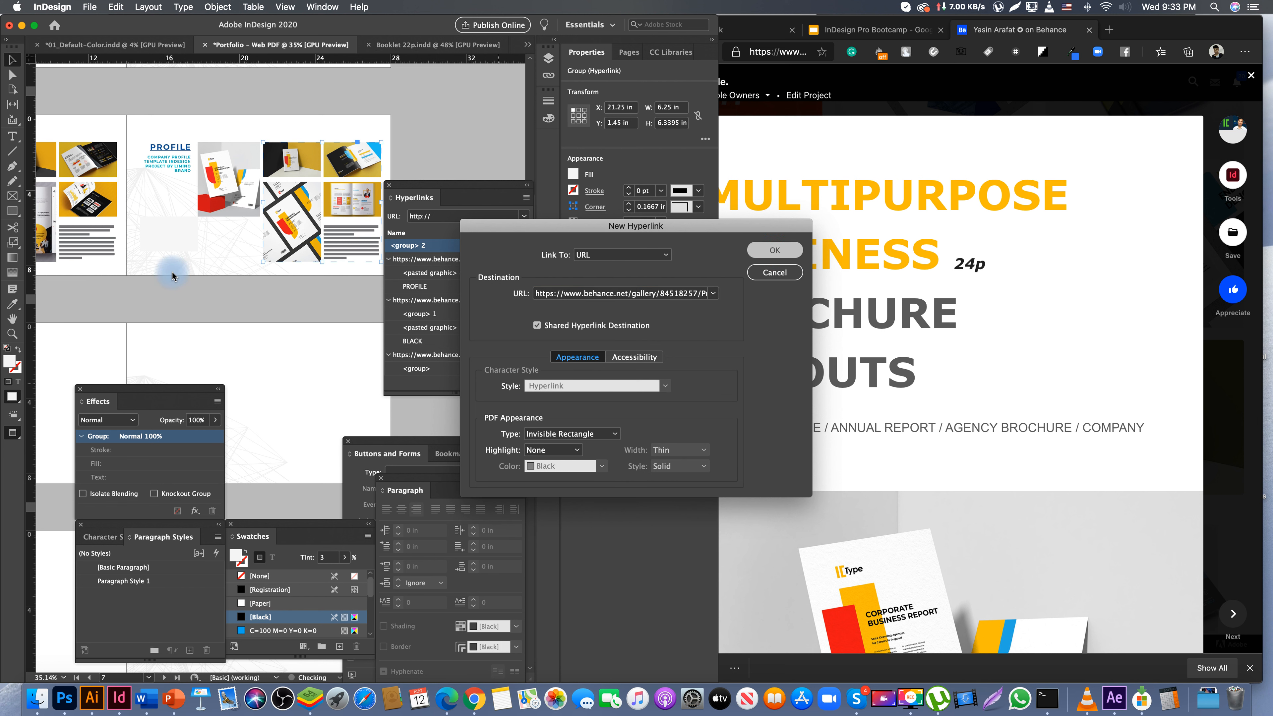
# - Save the document to the Desktop as Portfolio - Web PDF in the InDesign 2020 document format
pyautogui.press('Tab')
pyautogui.moveTo(184, 298); pyautogui.dragTo(477, 298)
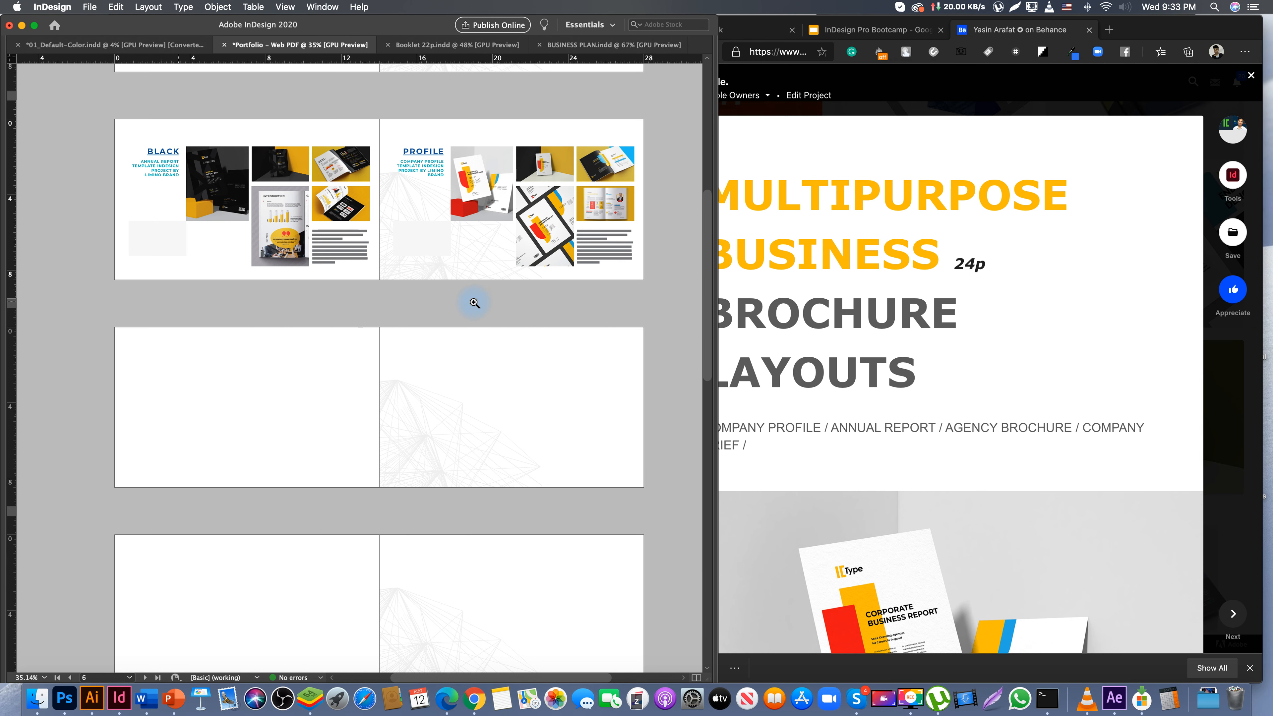
pyautogui.keyDown('alt'); pyautogui.click(365, 331); pyautogui.keyUp('alt')
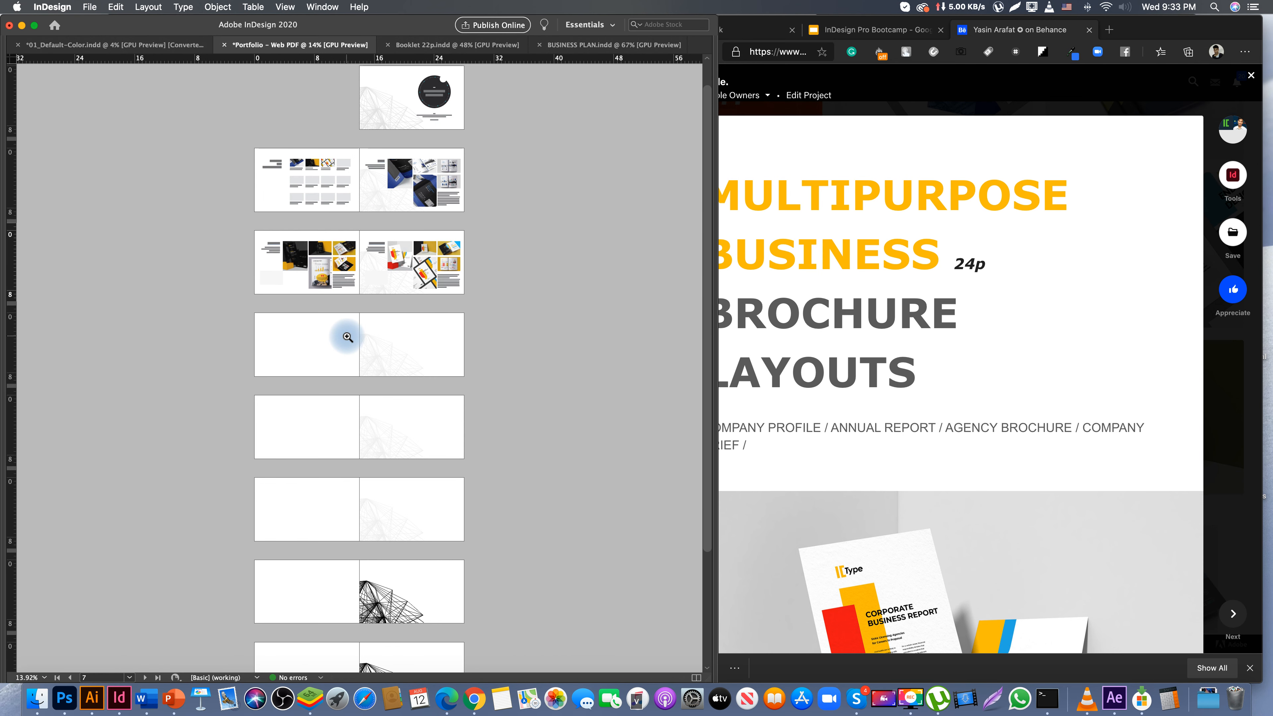
pyautogui.press('Tab')
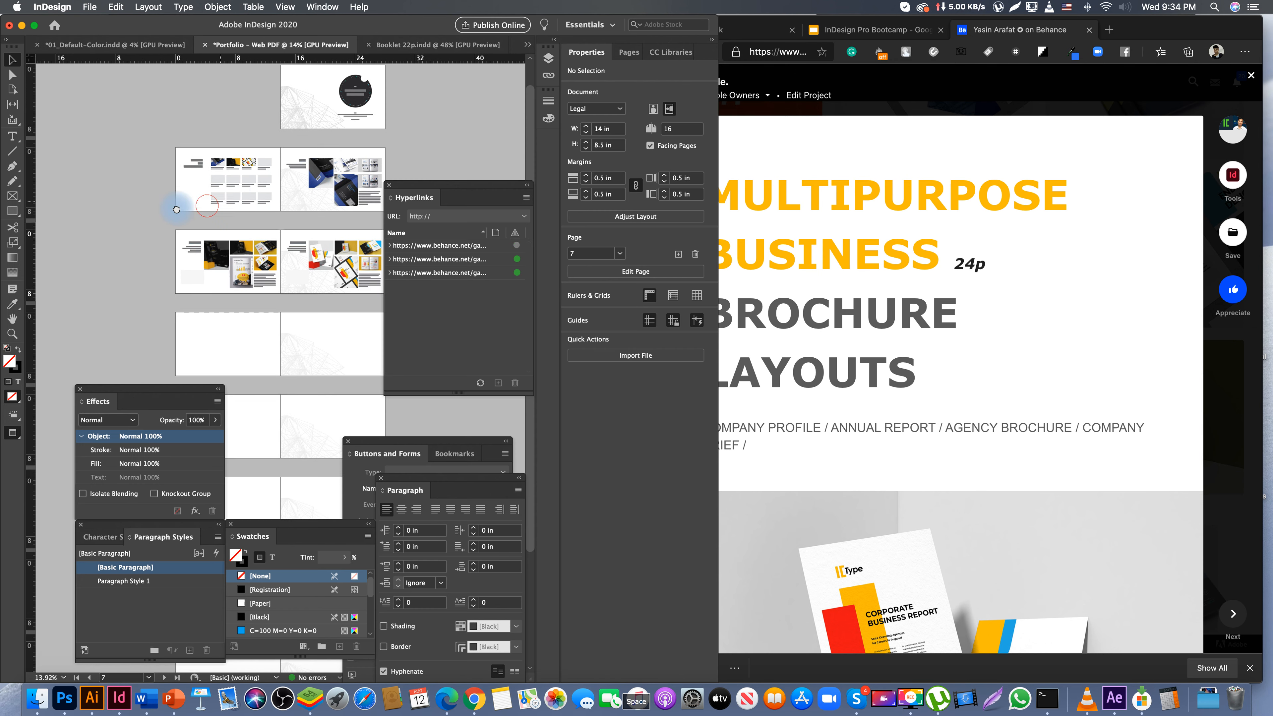
pyautogui.click(90, 8)
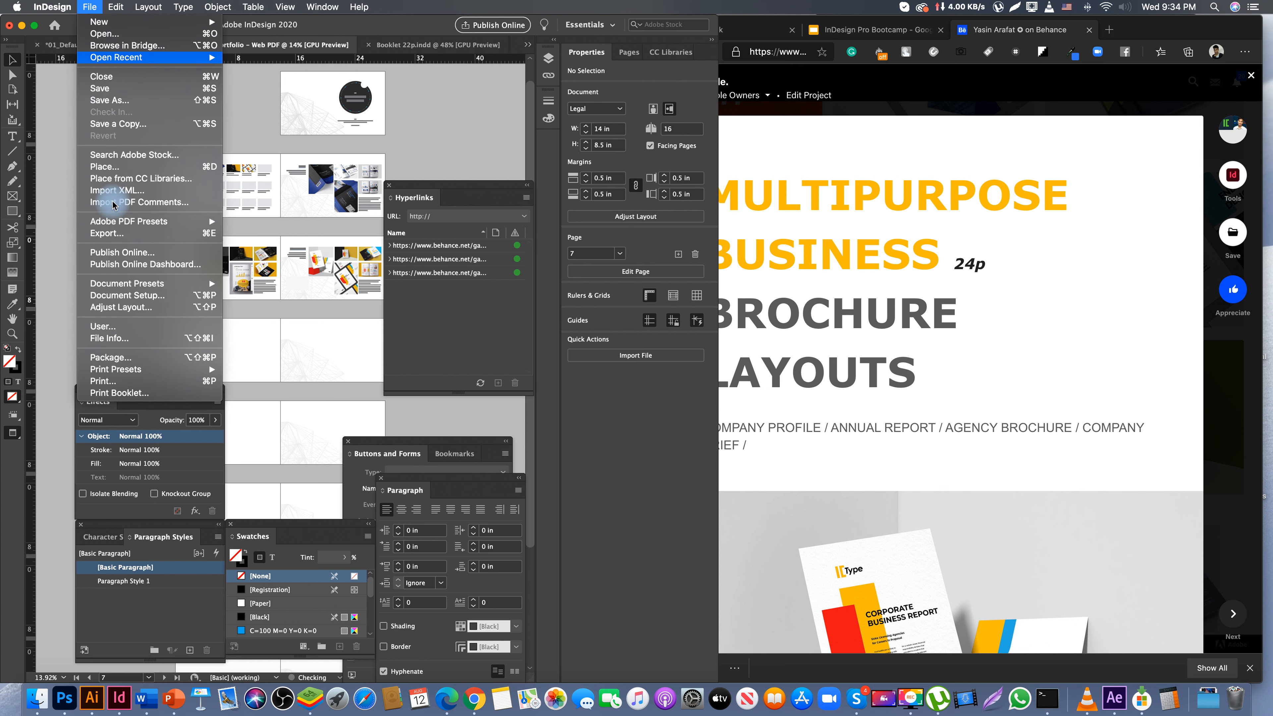
pyautogui.click(249, 133)
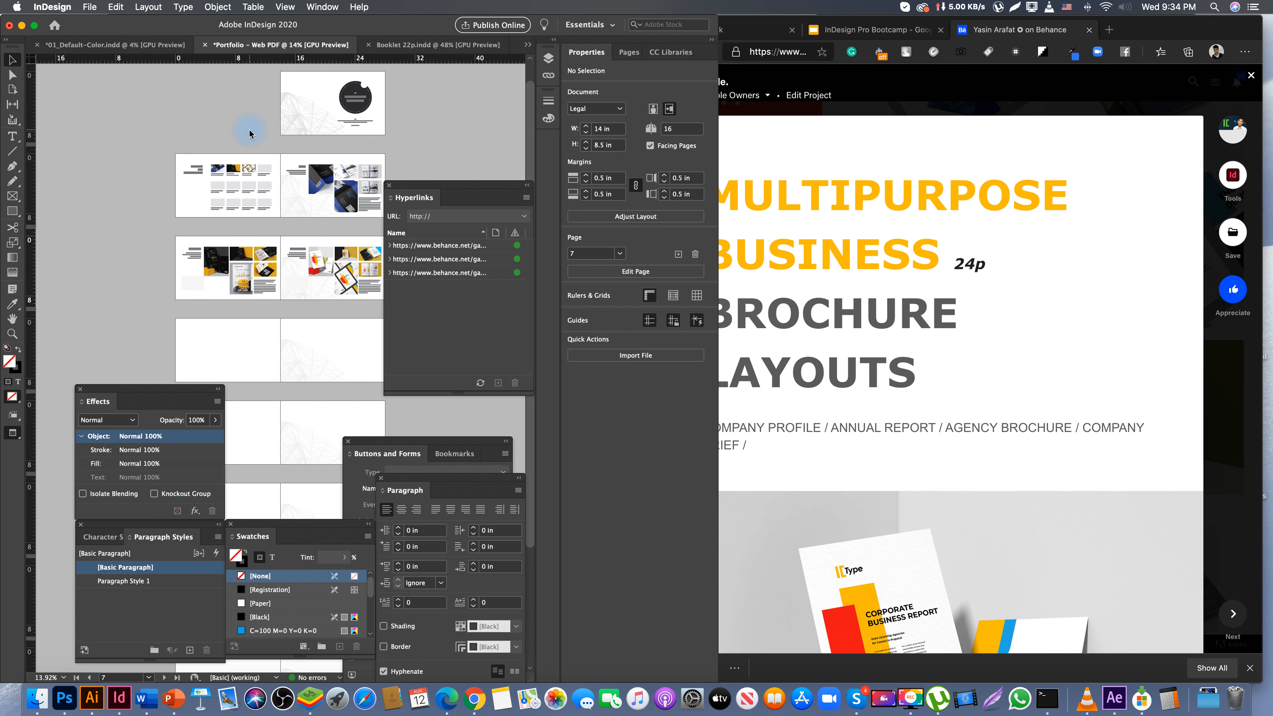
pyautogui.press('super+shift+s')
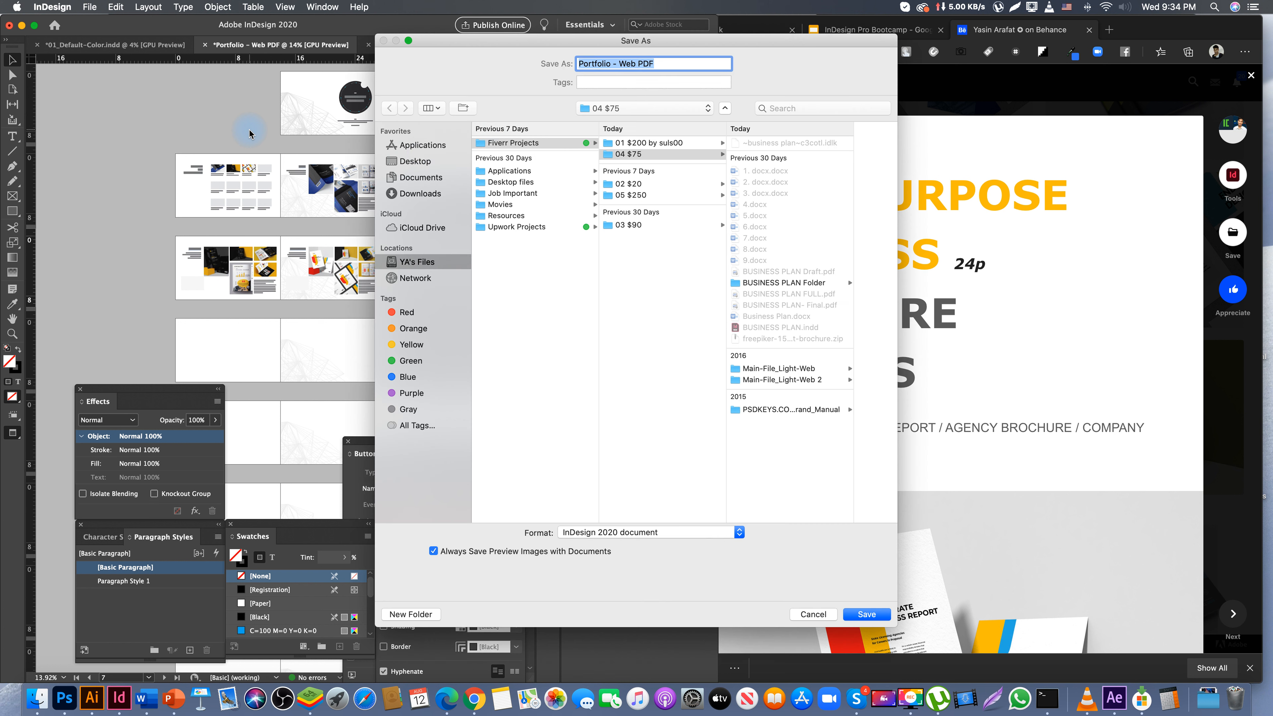
pyautogui.click(404, 163)
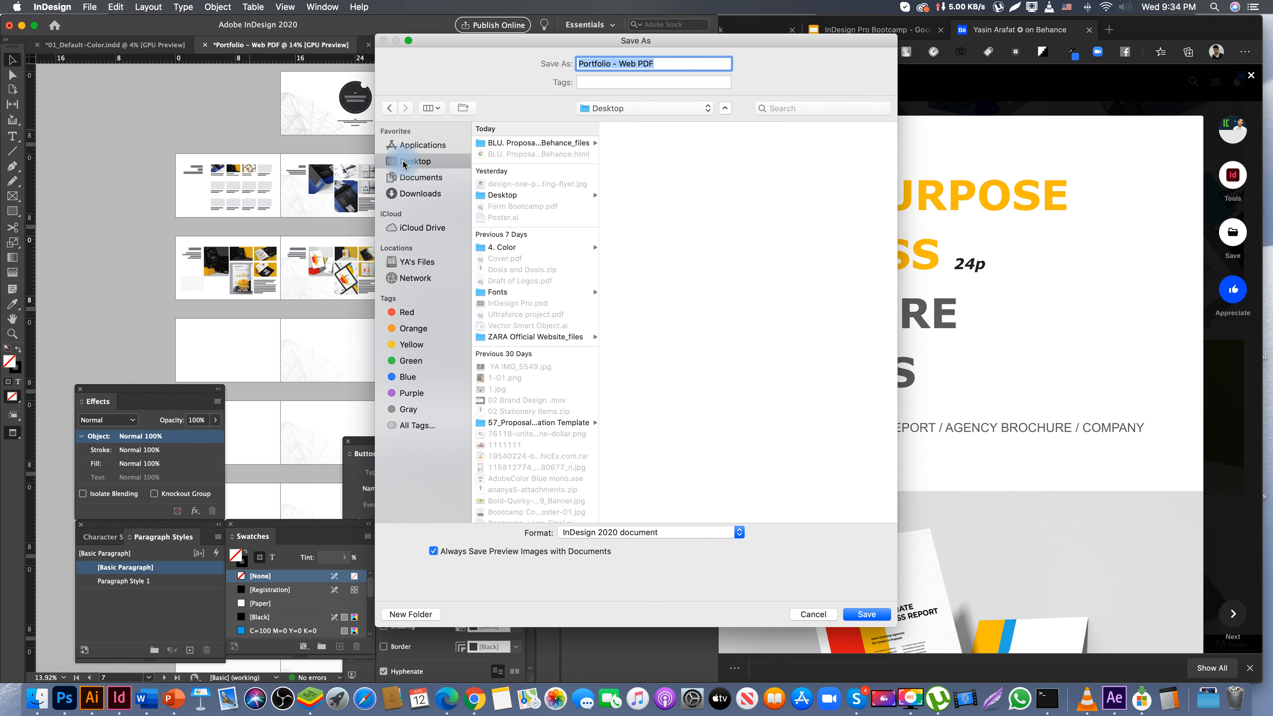
pyautogui.click(859, 610)
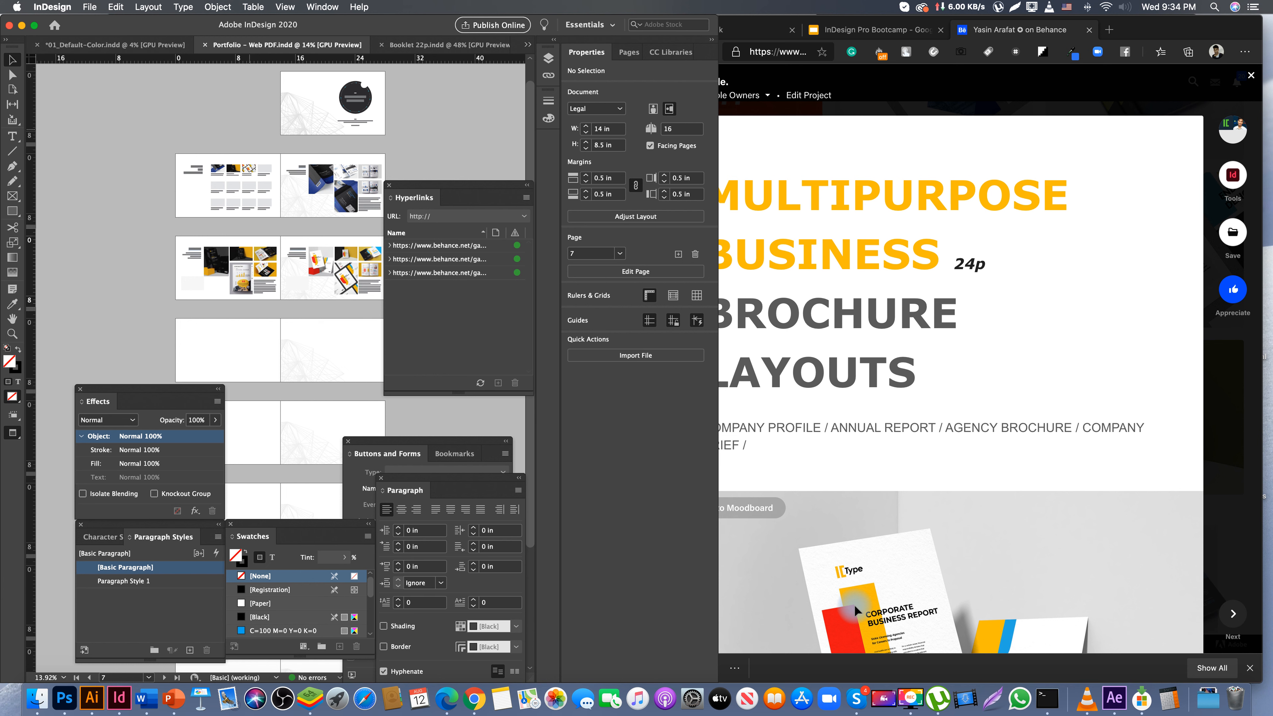
# - Start exporting the document to the Desktop as Portfolio - Web PDF in the Adobe PDF (Interactive) format
pyautogui.moveTo(431, 188); pyautogui.dragTo(478, 166)
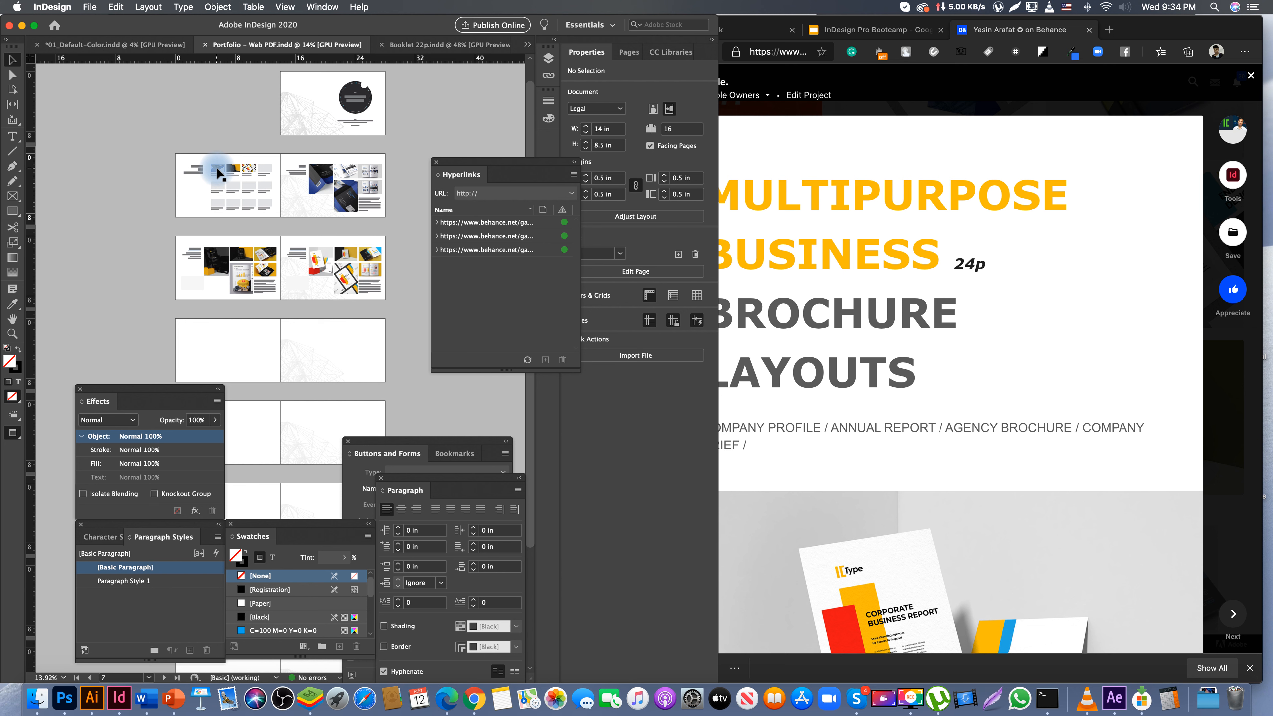
pyautogui.click(89, 6)
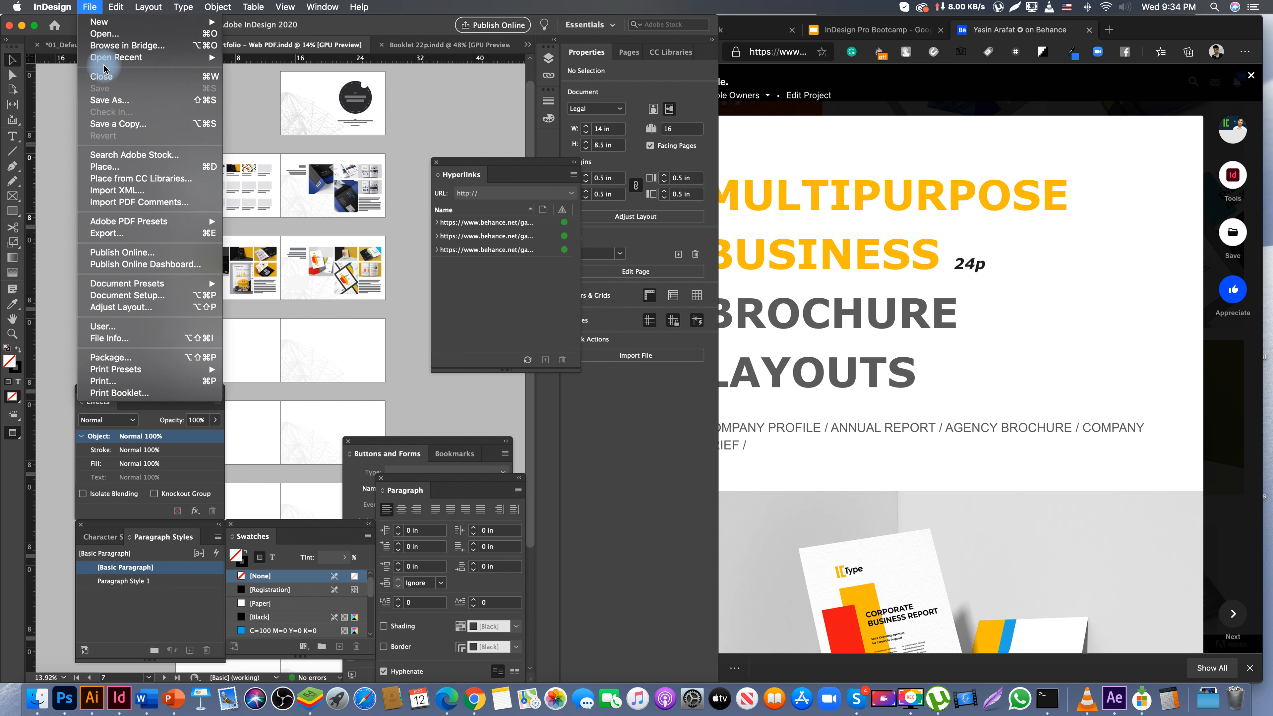
pyautogui.click(148, 241)
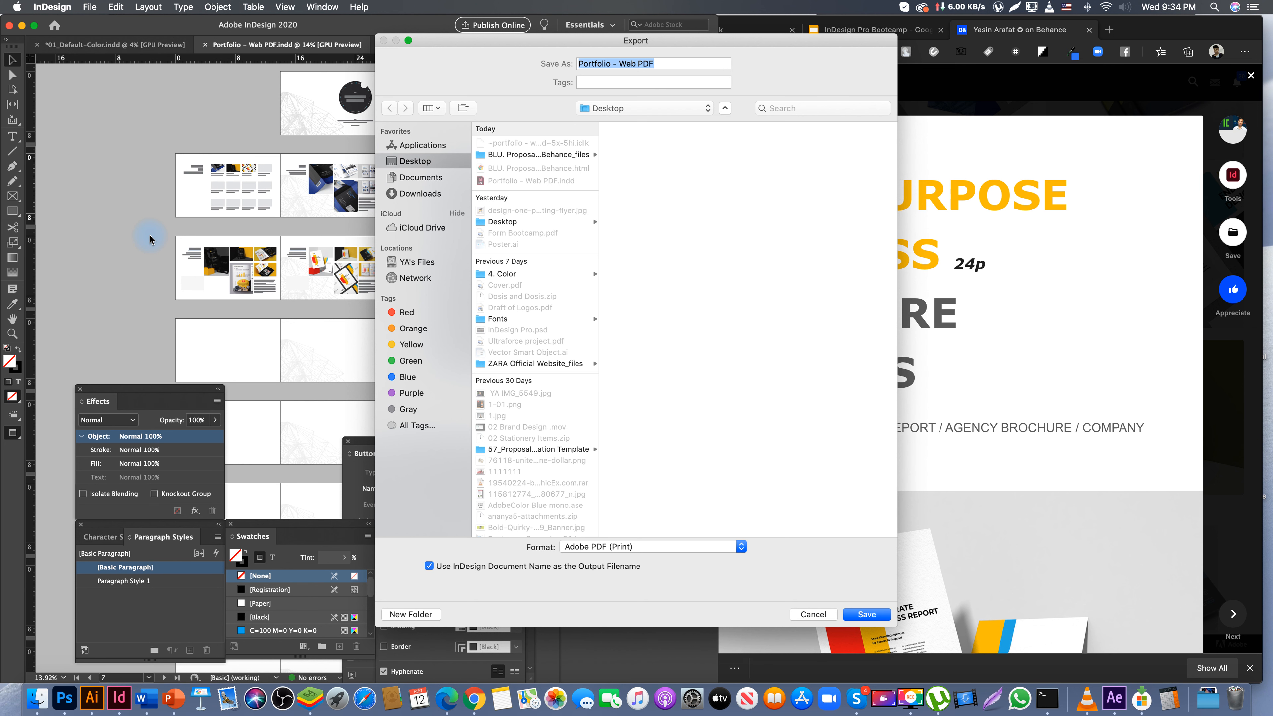
pyautogui.click(629, 548)
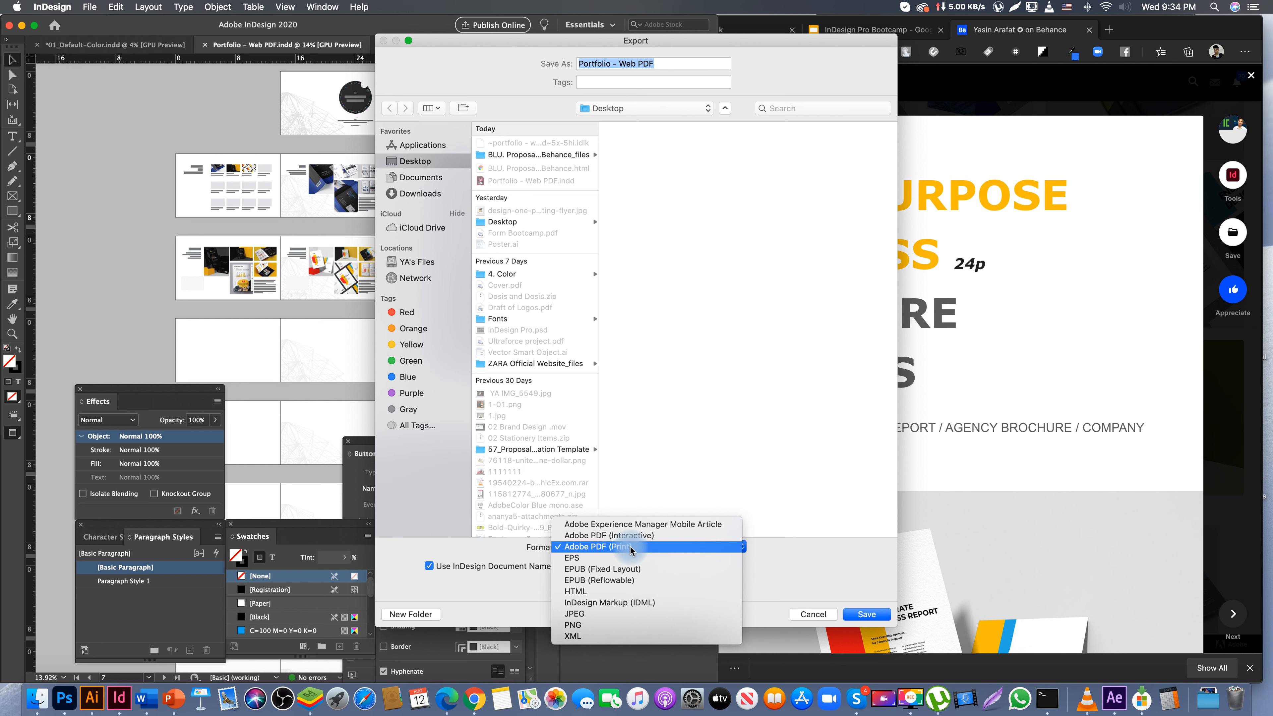
pyautogui.click(634, 538)
pyautogui.click(862, 613)
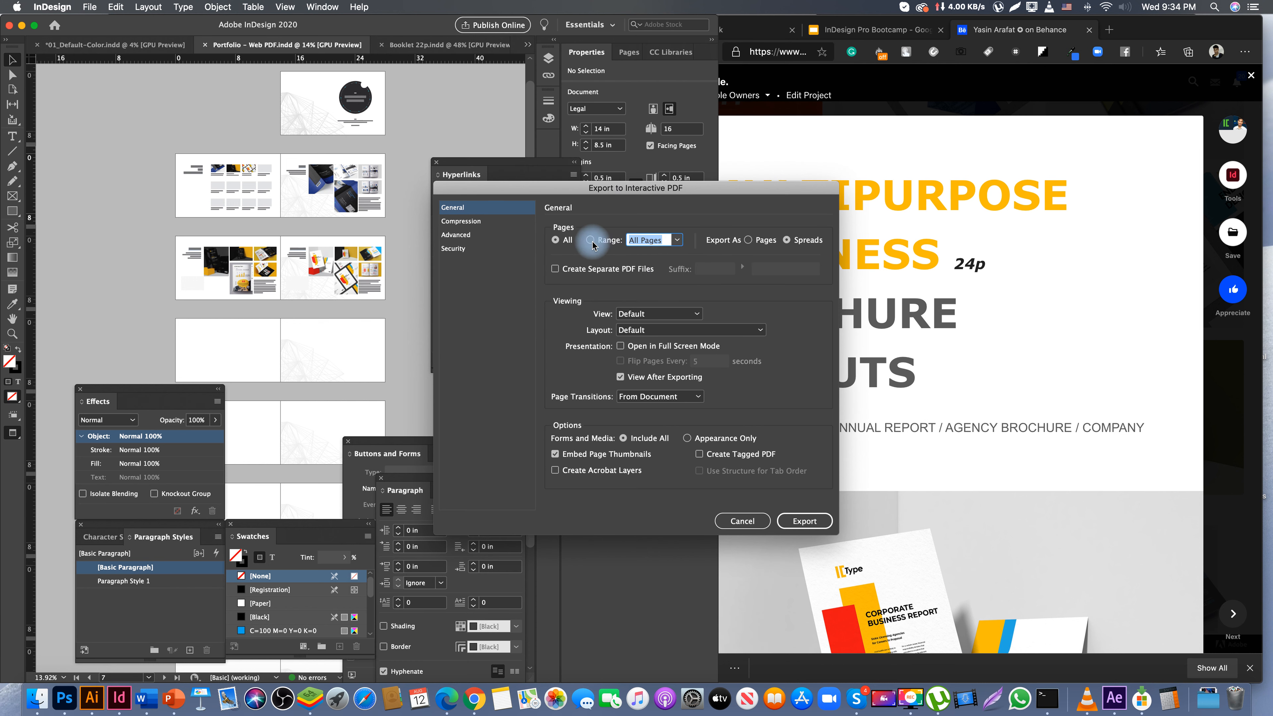
# - Limit the interactive PDF to the page range 1-5, export it as spreads and accept the conversion to RGB
pyautogui.click(591, 243)
pyautogui.click(654, 243)
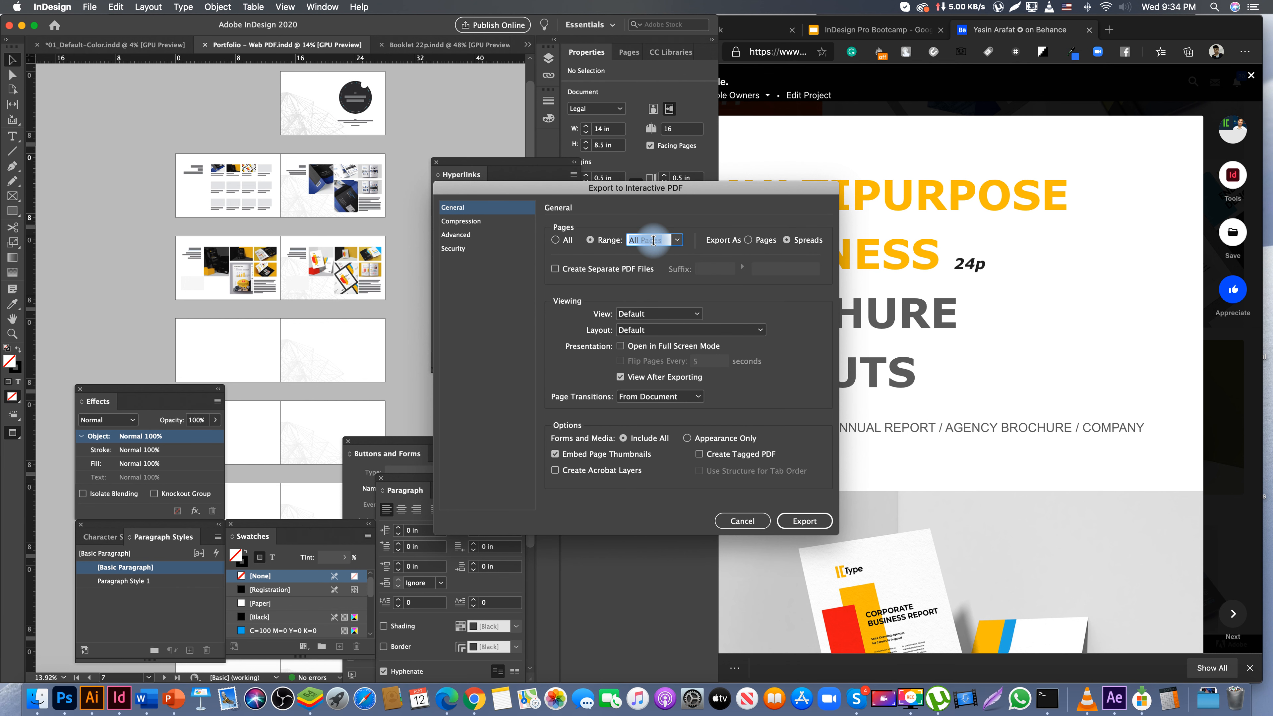
pyautogui.write('1-5')
pyautogui.click(803, 524)
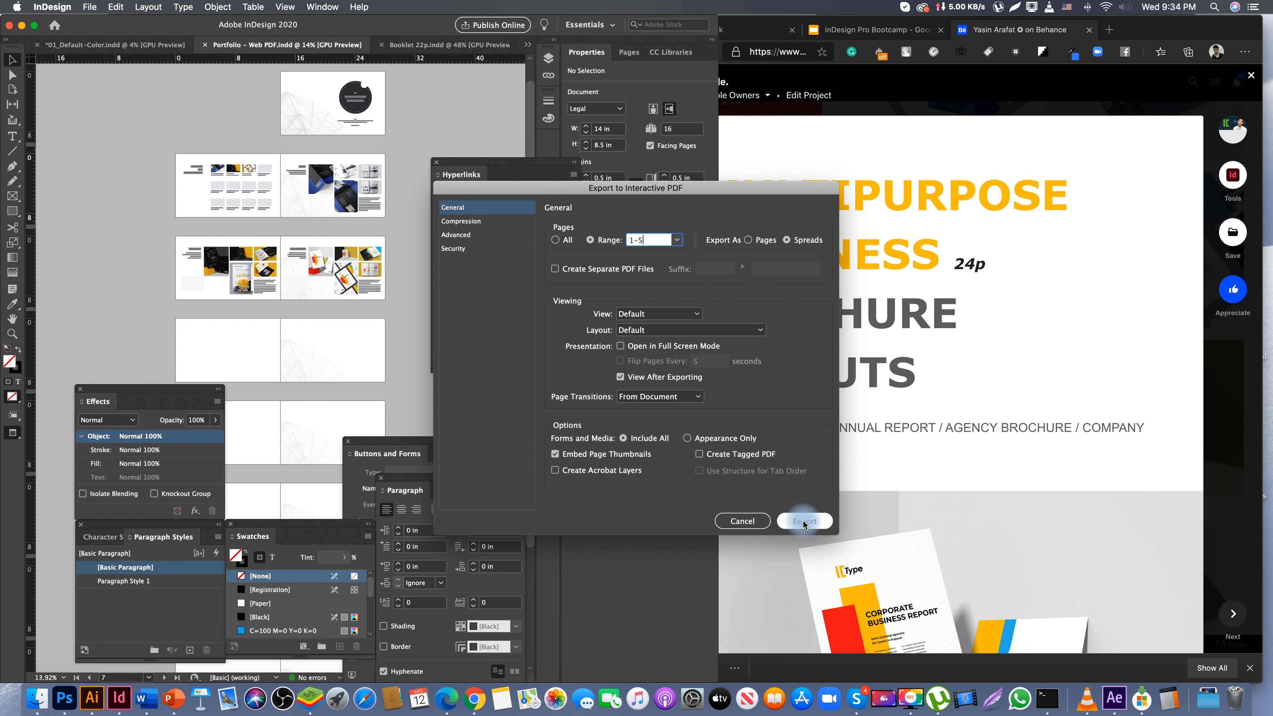
pyautogui.click(748, 393)
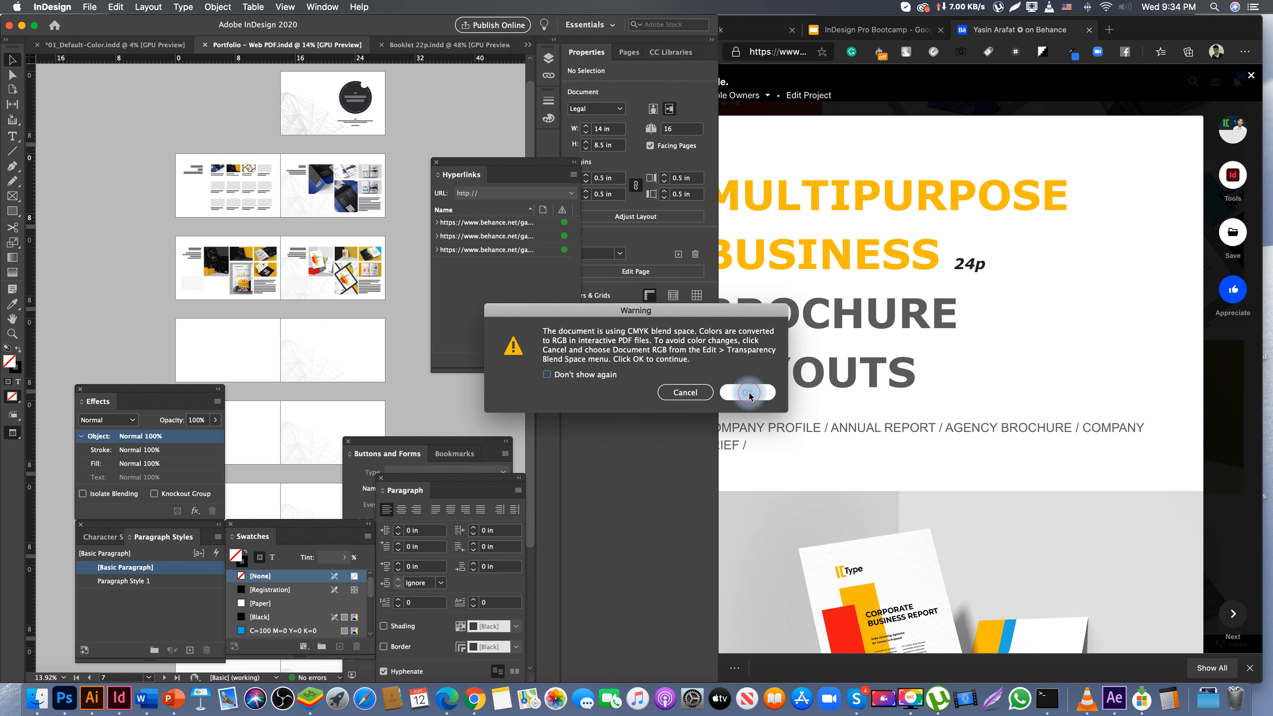
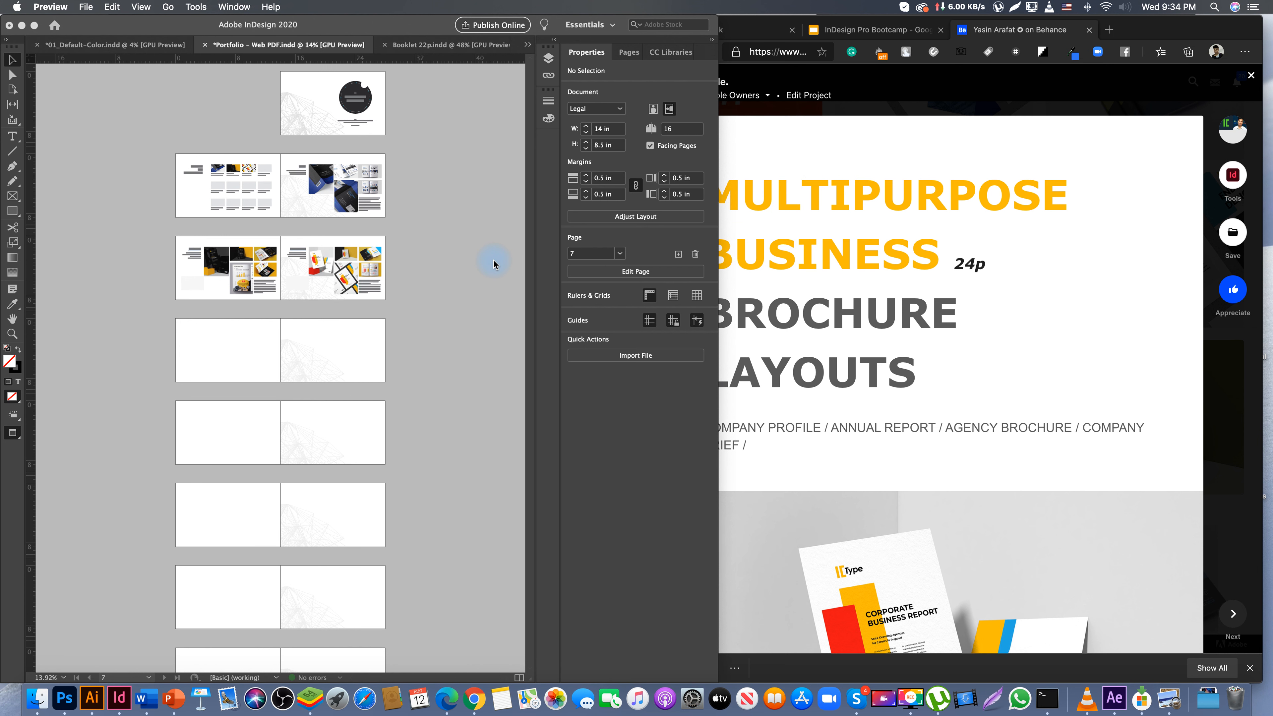
# - Look through the cover, table of projects and project spreads in the exported Portfolio - Web PDF, and close the open PDF windows
pyautogui.click(37, 700)
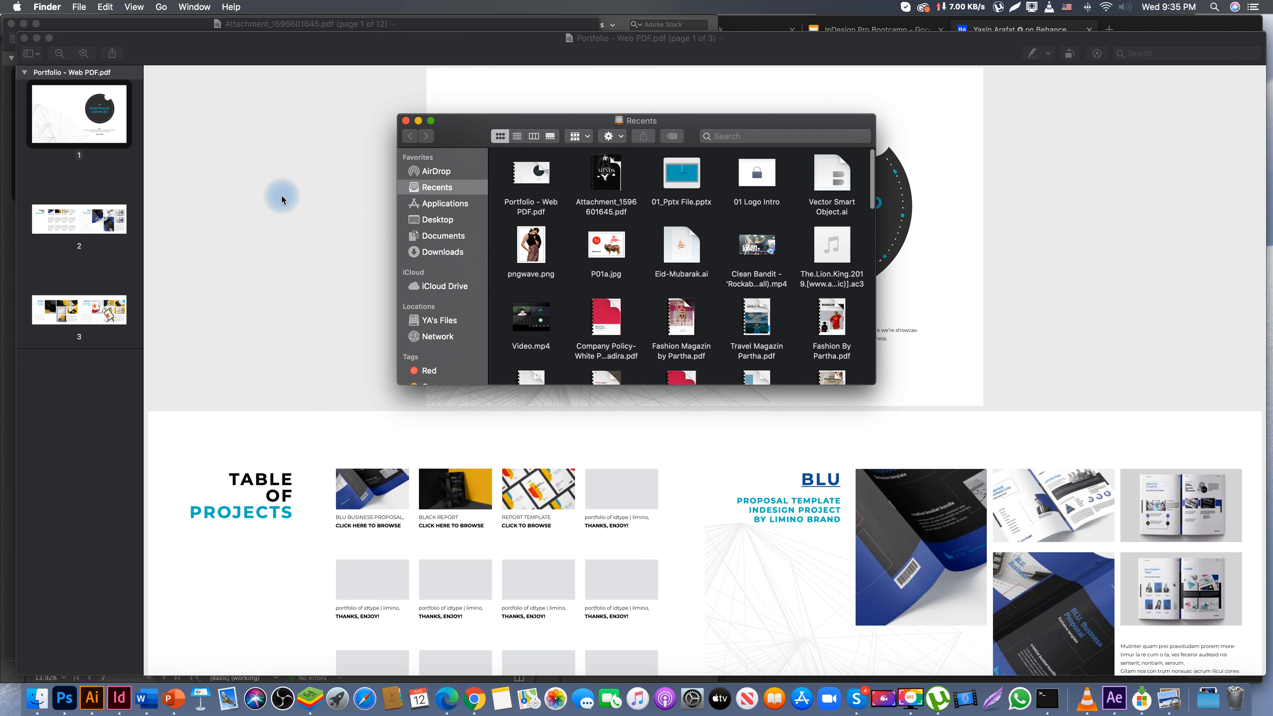
pyautogui.click(284, 165)
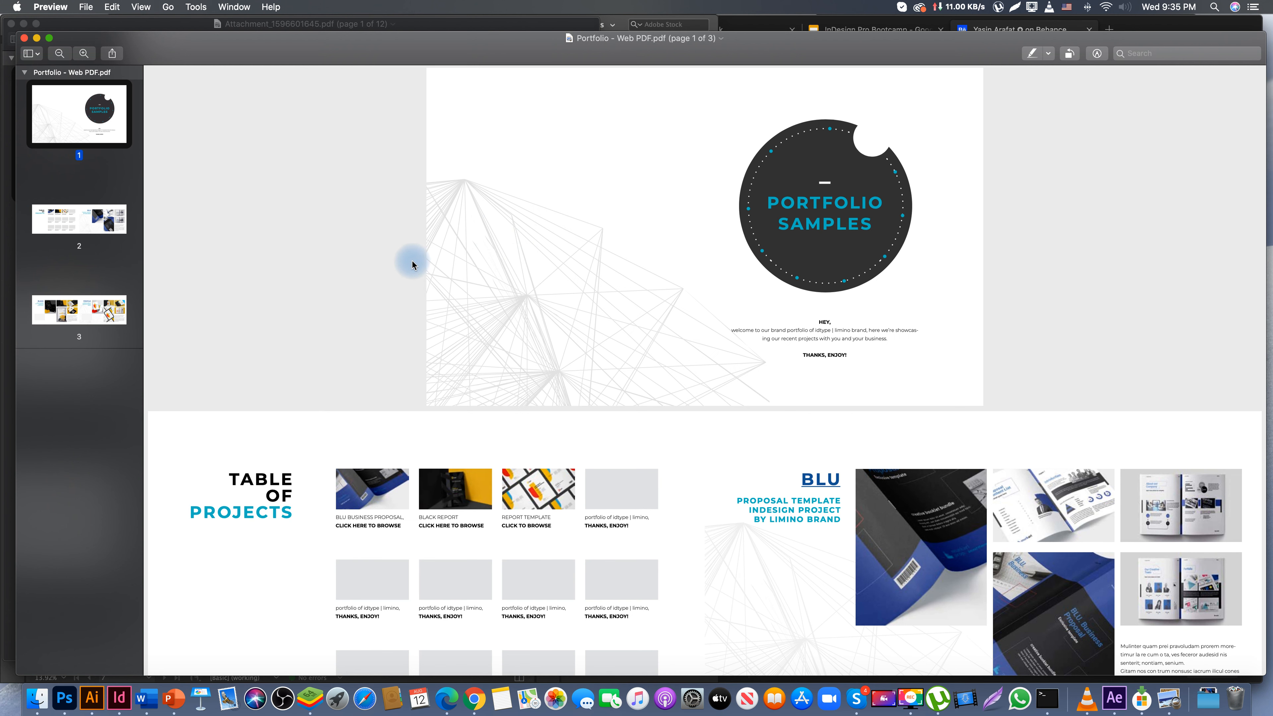
pyautogui.scroll(-6, 680, 321)
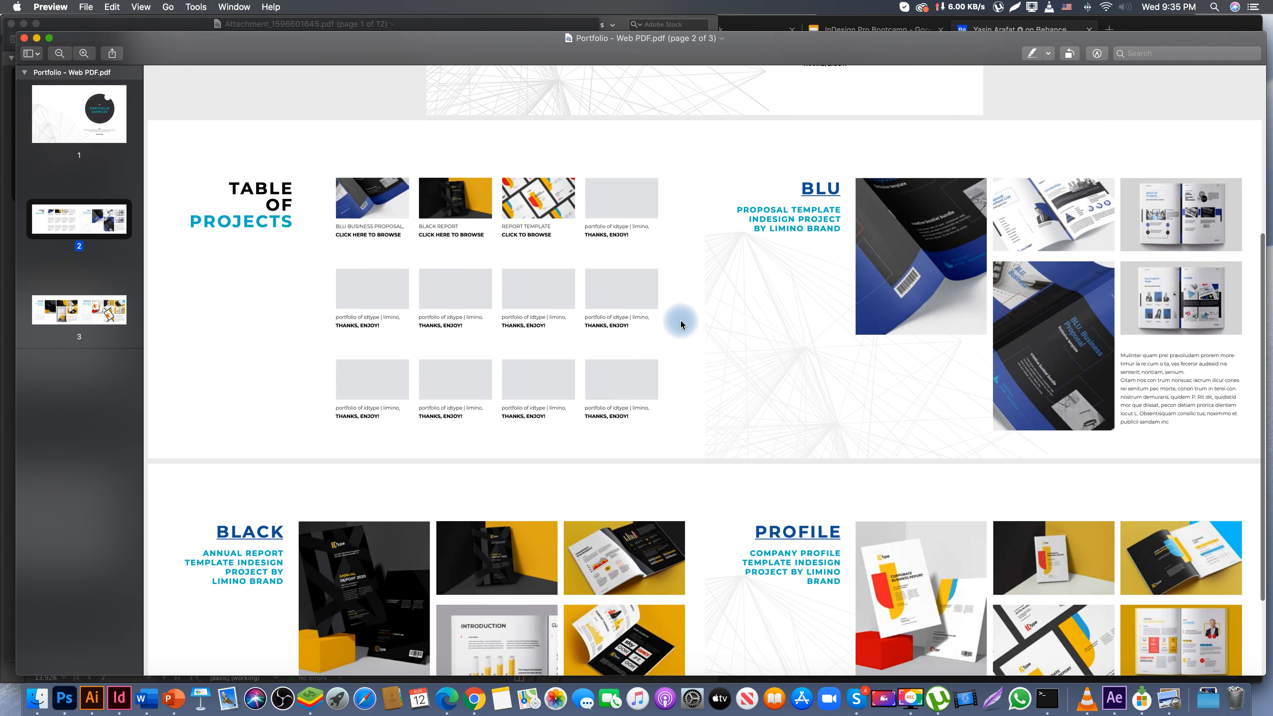
pyautogui.scroll(-4, 680, 324)
pyautogui.scroll(7, 679, 324)
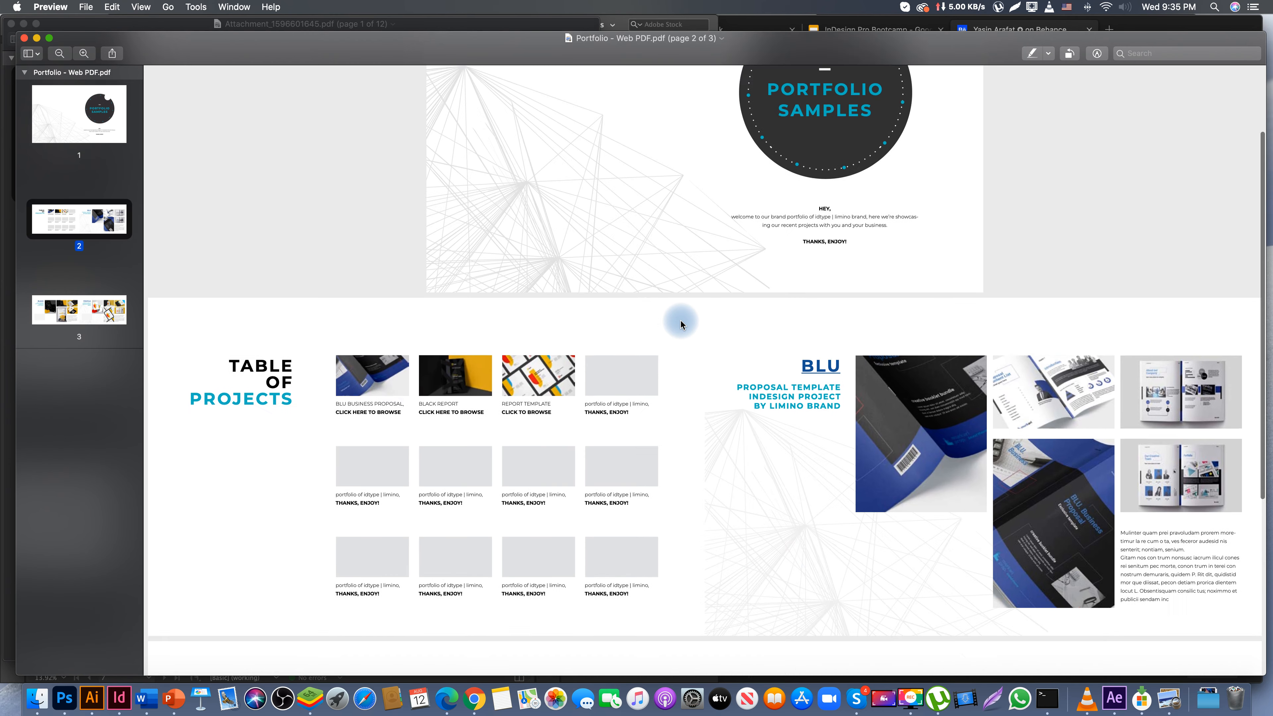
pyautogui.scroll(3, 680, 324)
pyautogui.scroll(-3, 520, 406)
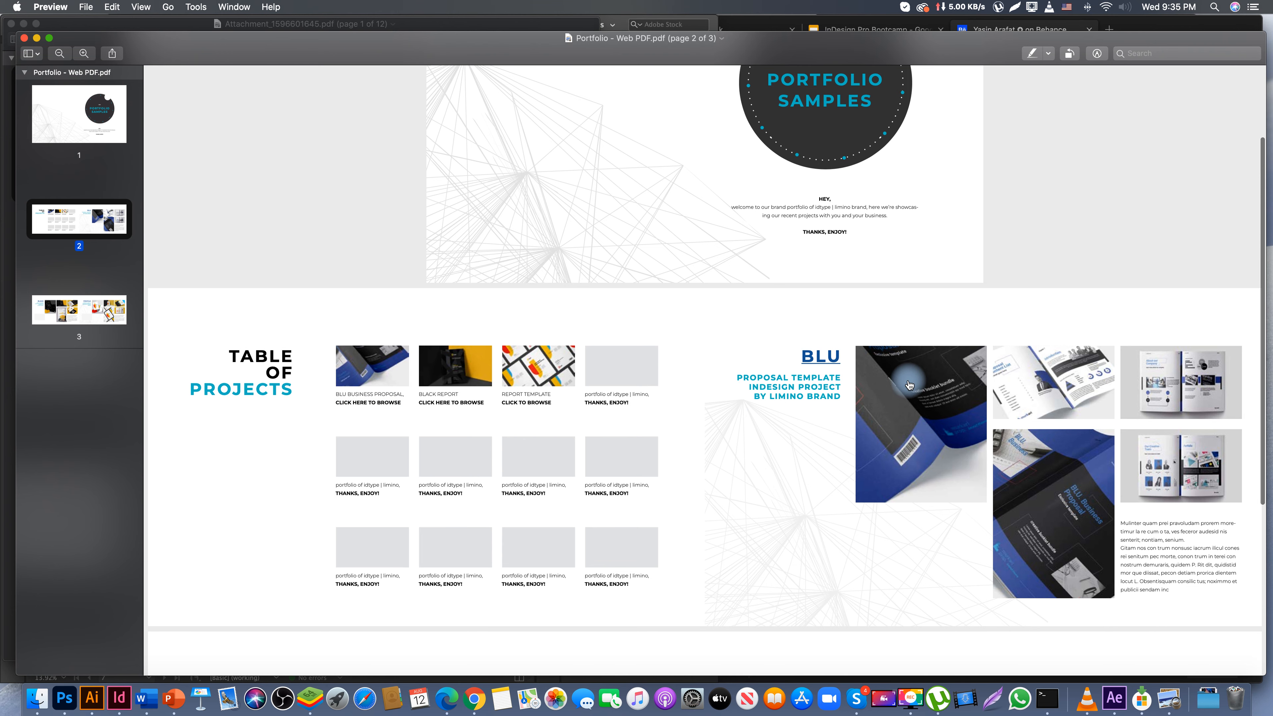
pyautogui.scroll(-3, 554, 540)
pyautogui.scroll(4, 556, 541)
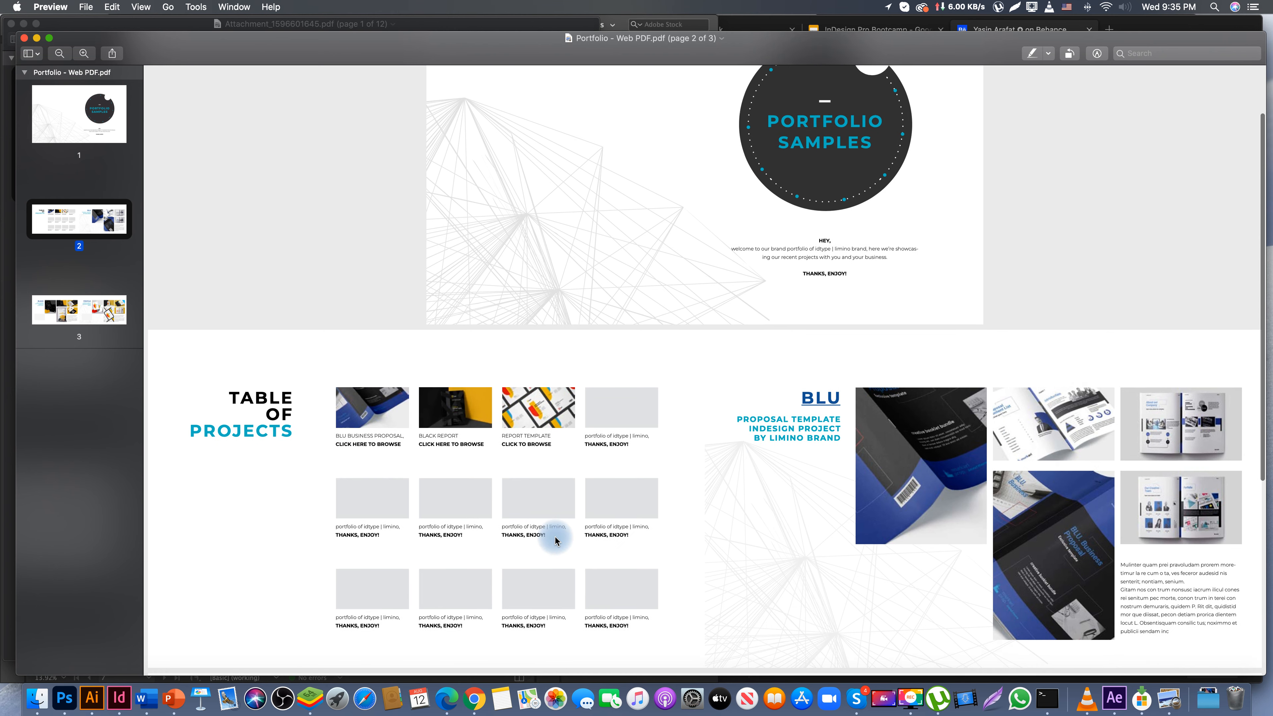
pyautogui.scroll(3, 556, 541)
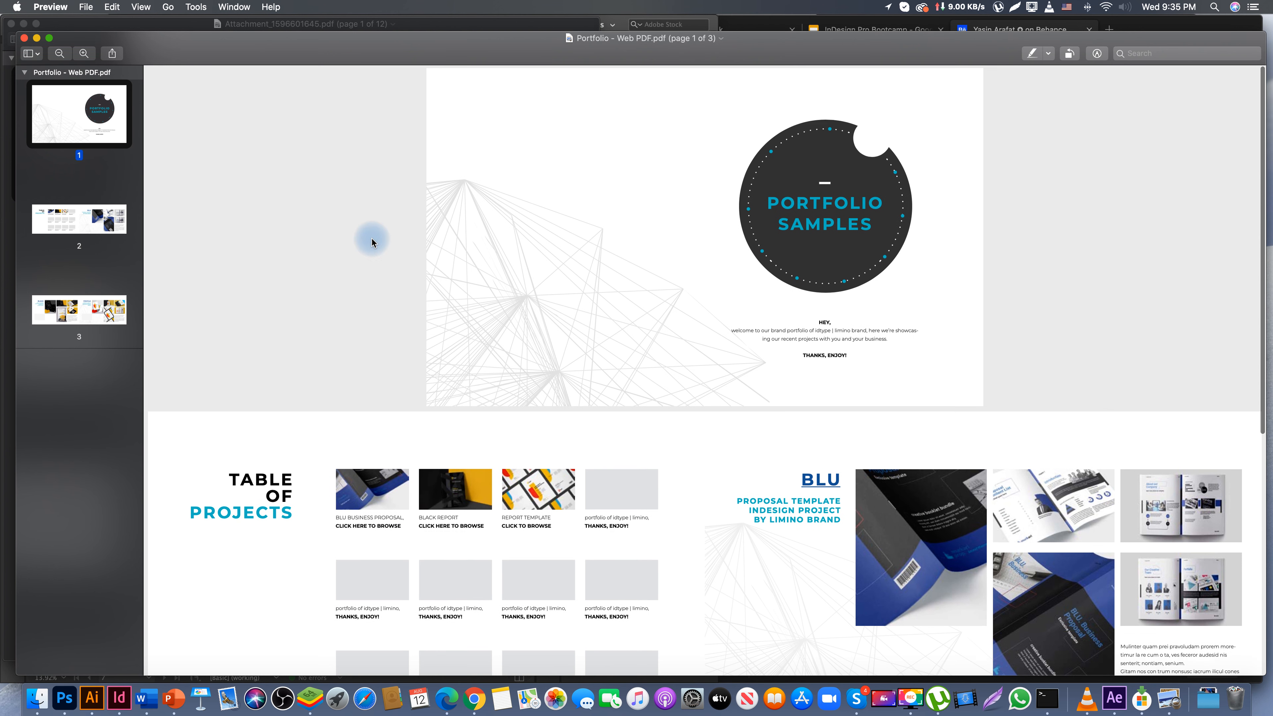
pyautogui.click(25, 41)
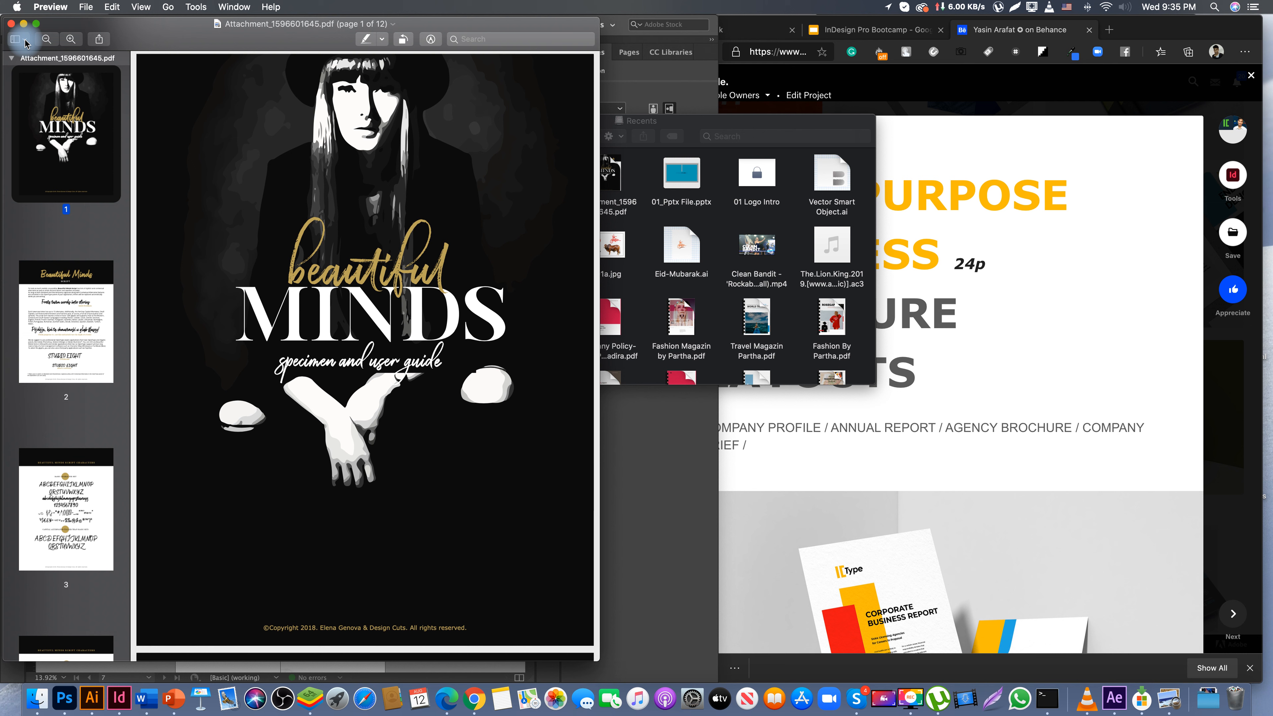
pyautogui.click(10, 24)
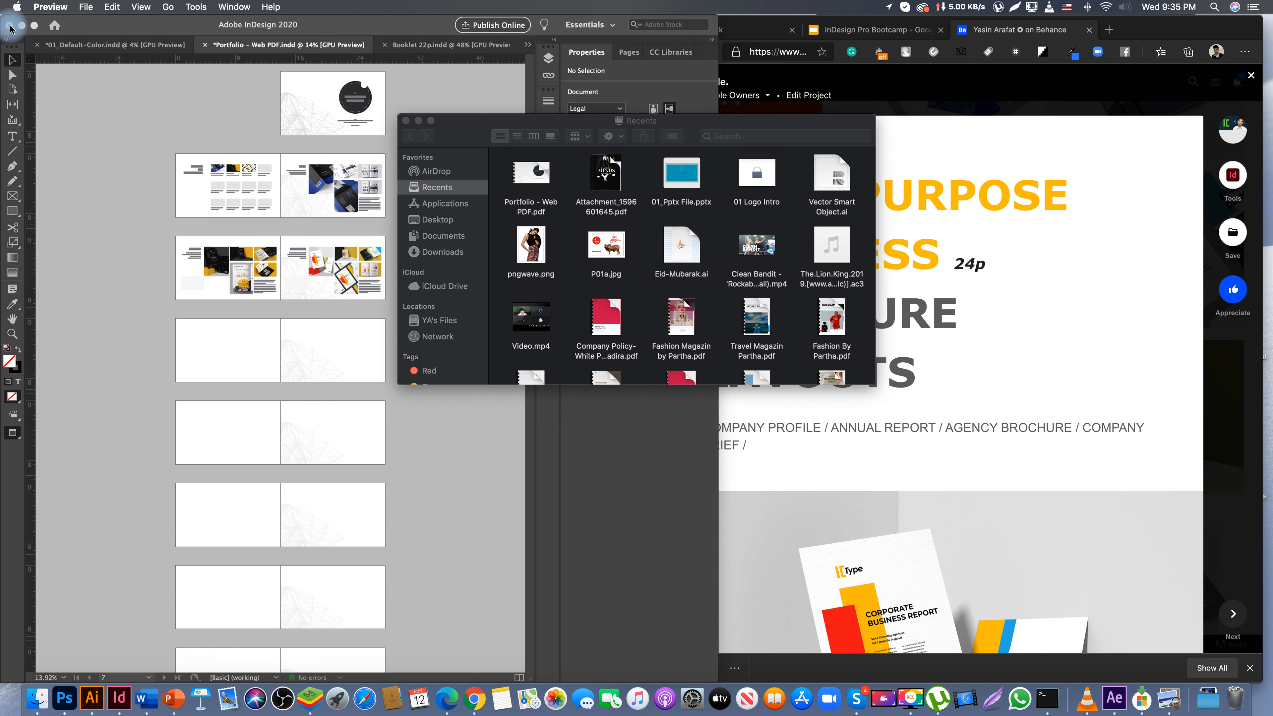
# - Switch back to InDesign and hyperlink the BLU Business Proposal thumbnail in the table of projects to page 3 of this document
pyautogui.click(137, 151)
pyautogui.moveTo(218, 157); pyautogui.dragTo(402, 204)
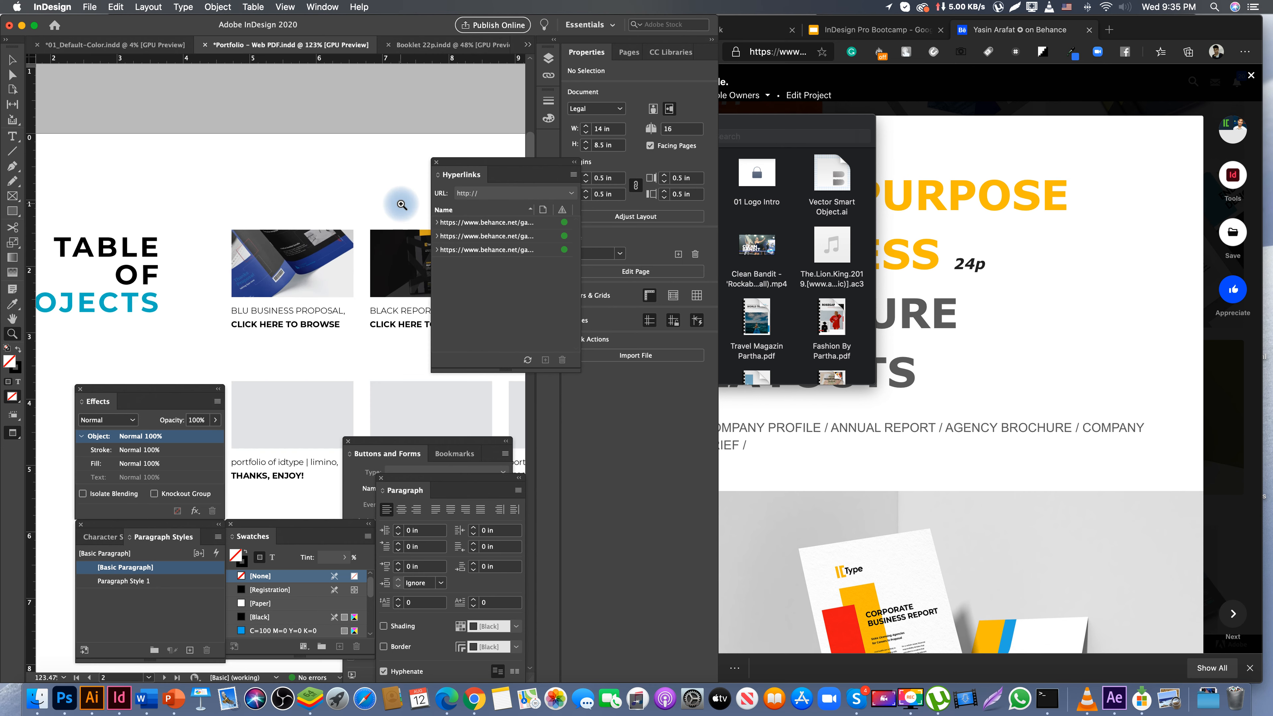
pyautogui.press('Tab')
pyautogui.moveTo(505, 256); pyautogui.dragTo(307, 421)
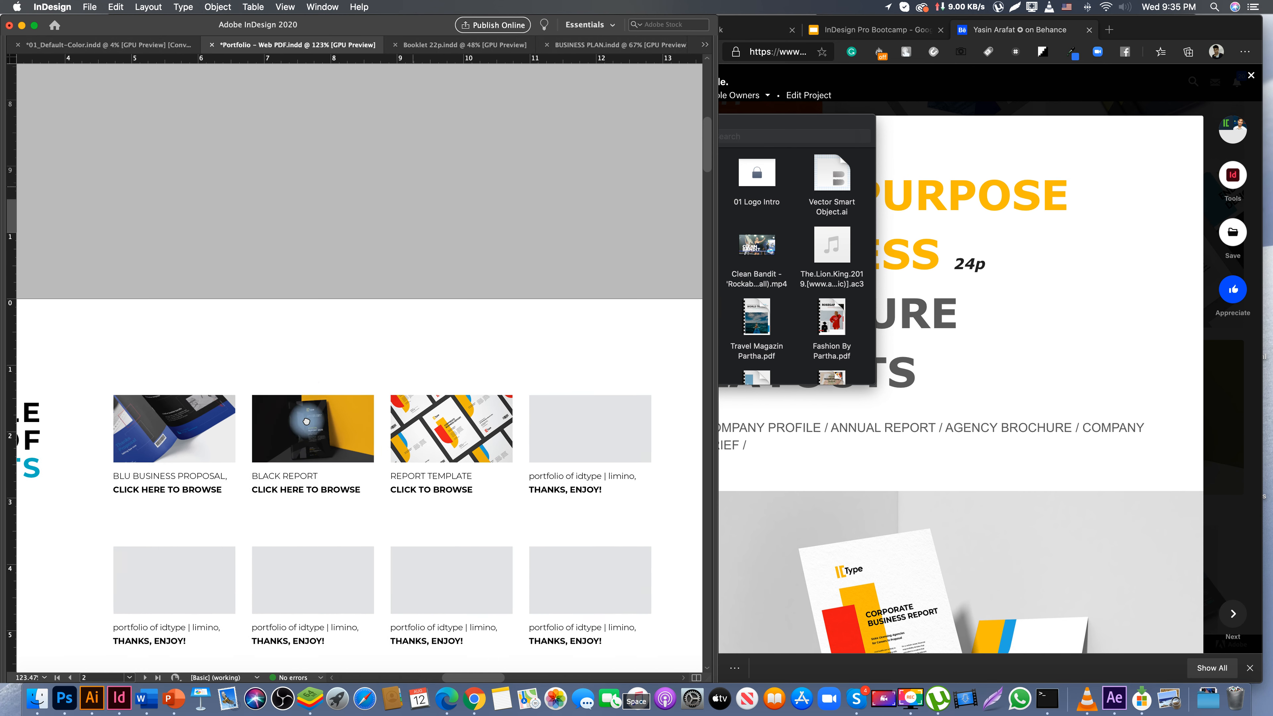
pyautogui.press('Tab')
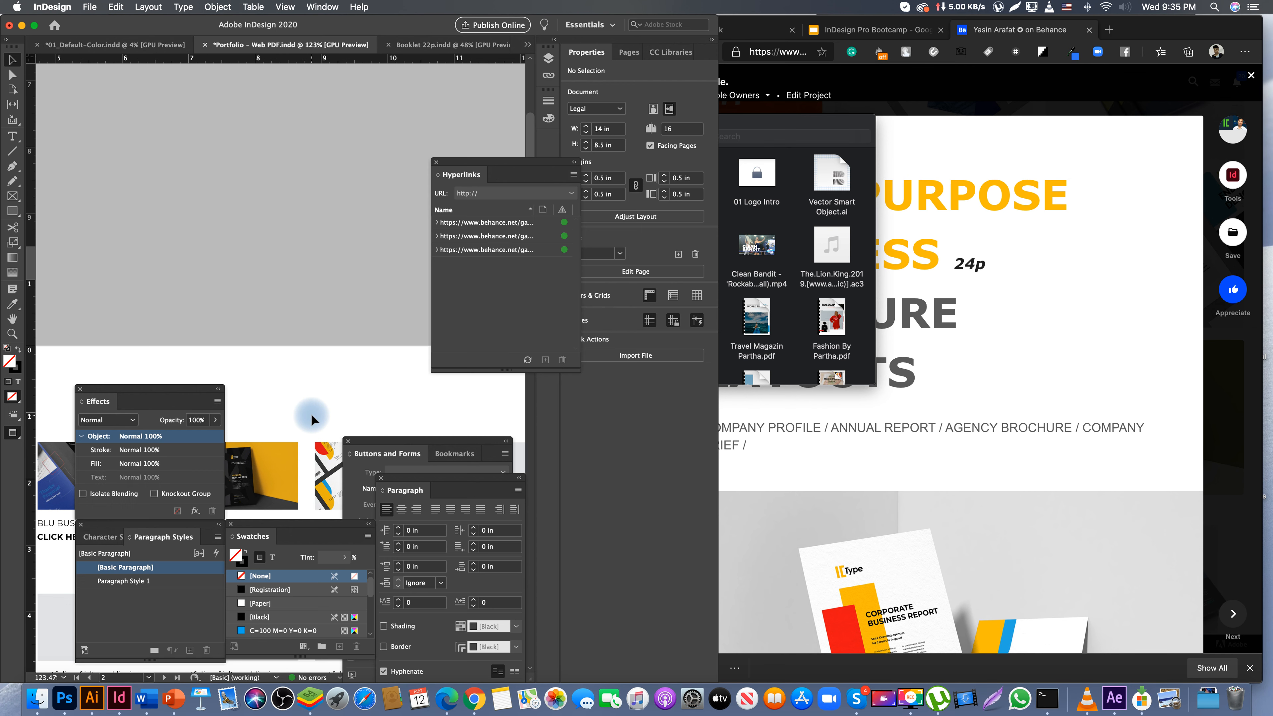
pyautogui.moveTo(310, 413); pyautogui.dragTo(383, 50)
pyautogui.click(205, 135)
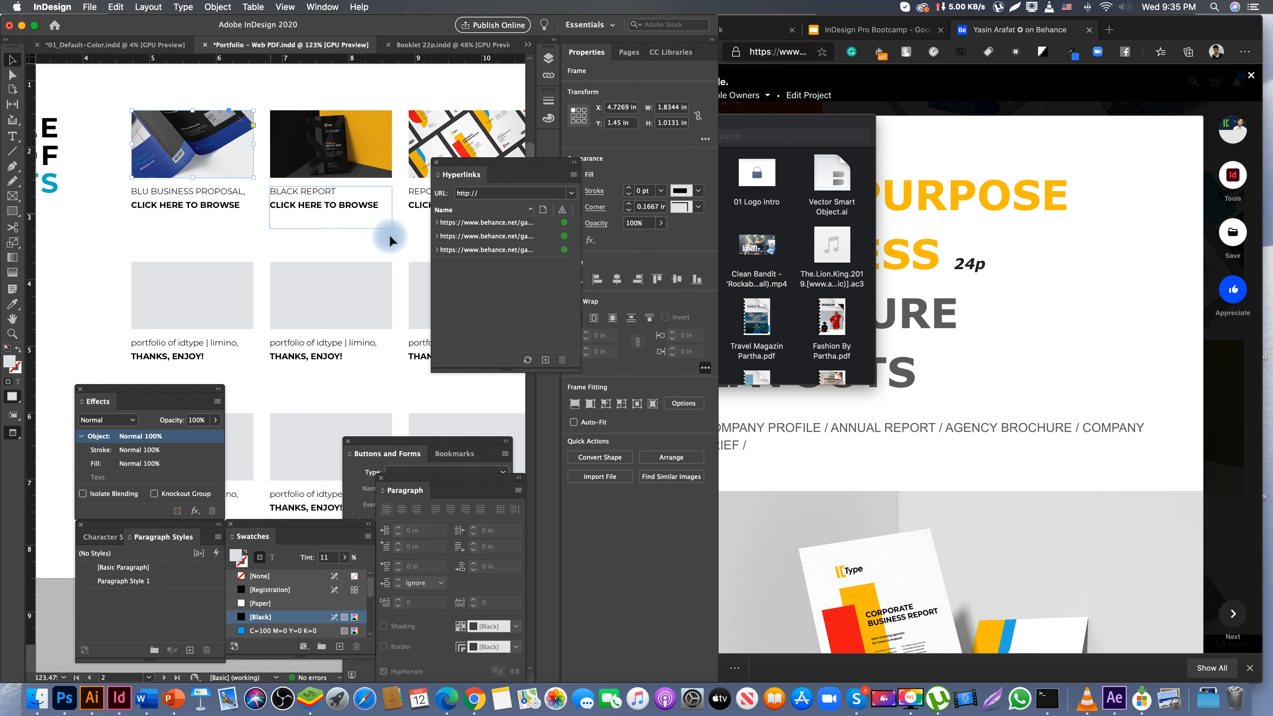
pyautogui.click(247, 233)
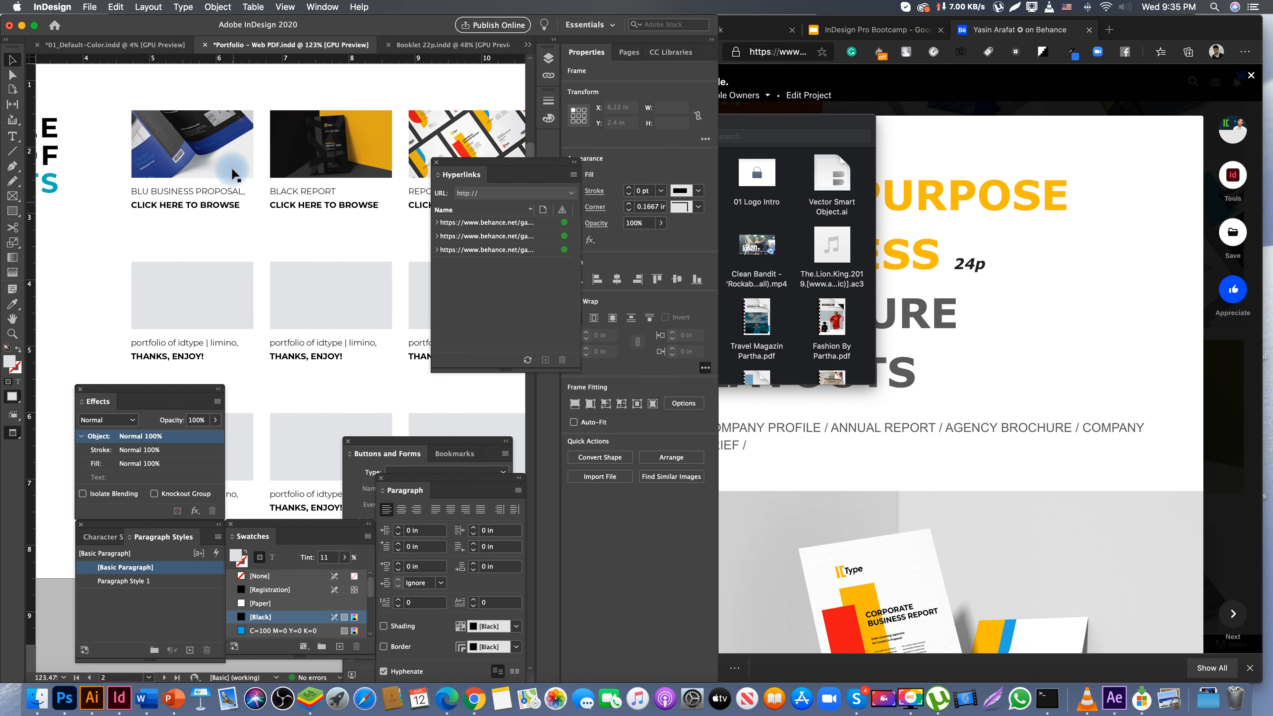
pyautogui.click(232, 174)
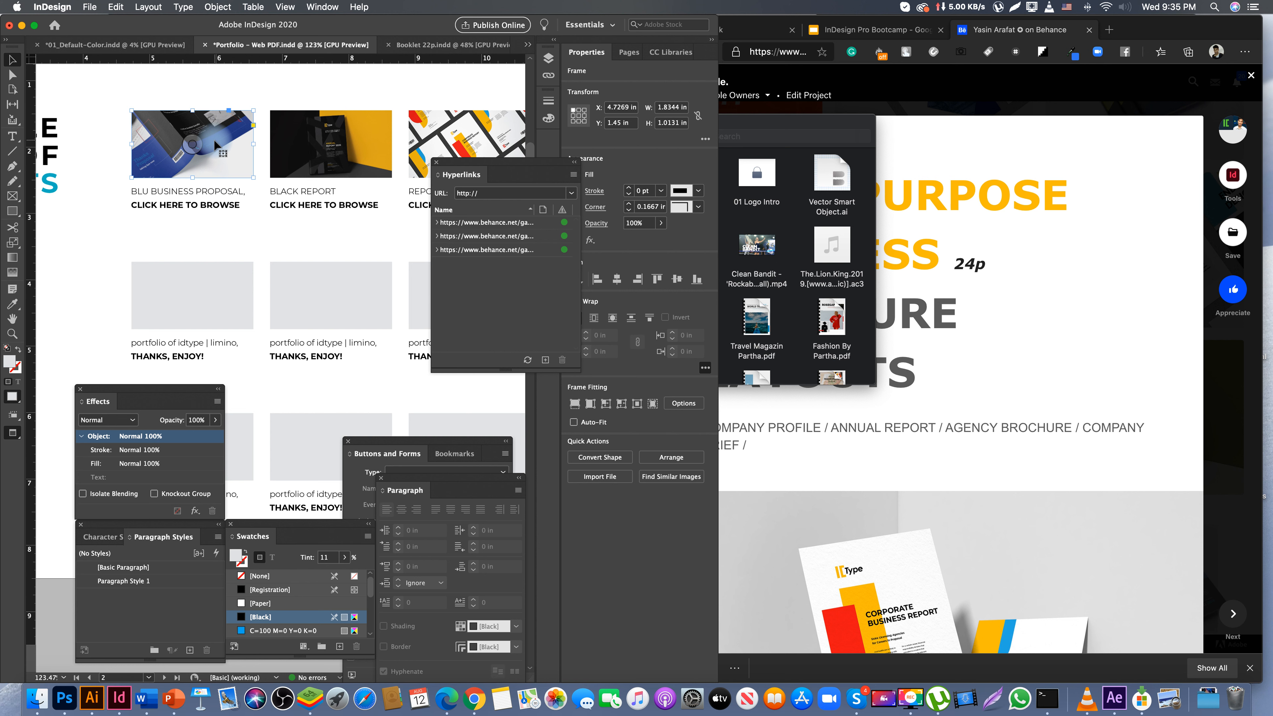
pyautogui.click(554, 360)
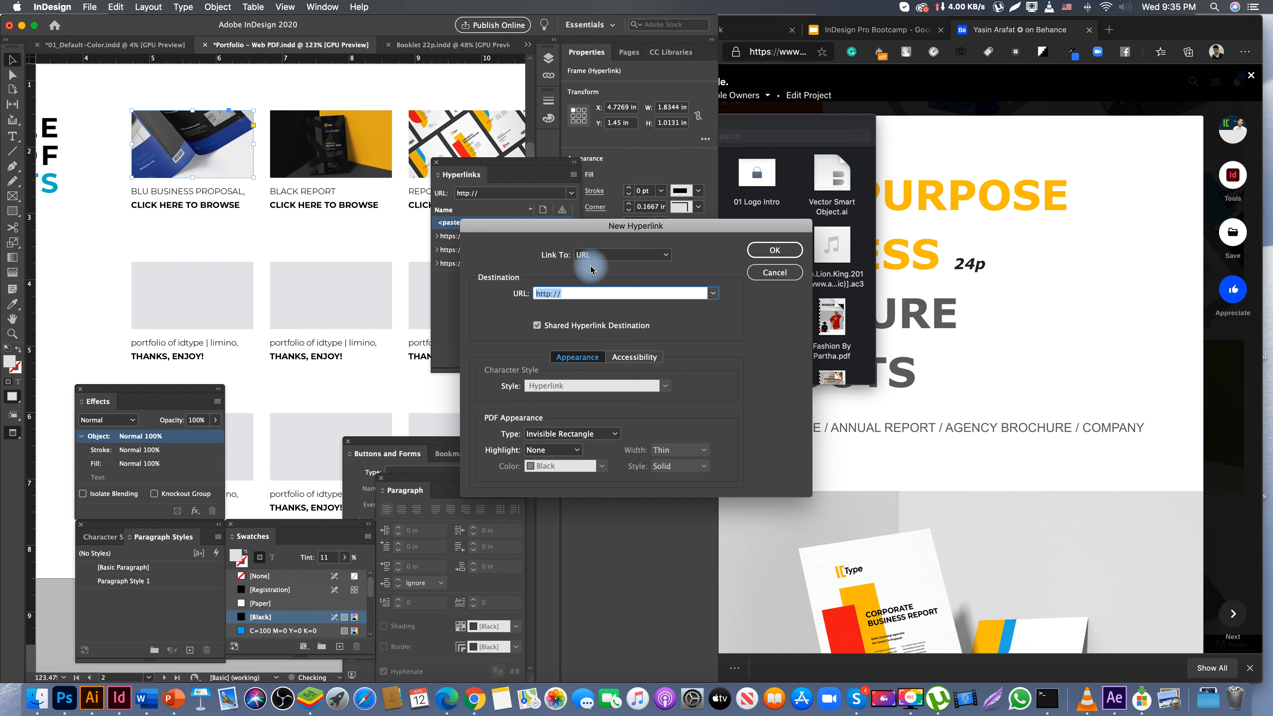
pyautogui.click(611, 256)
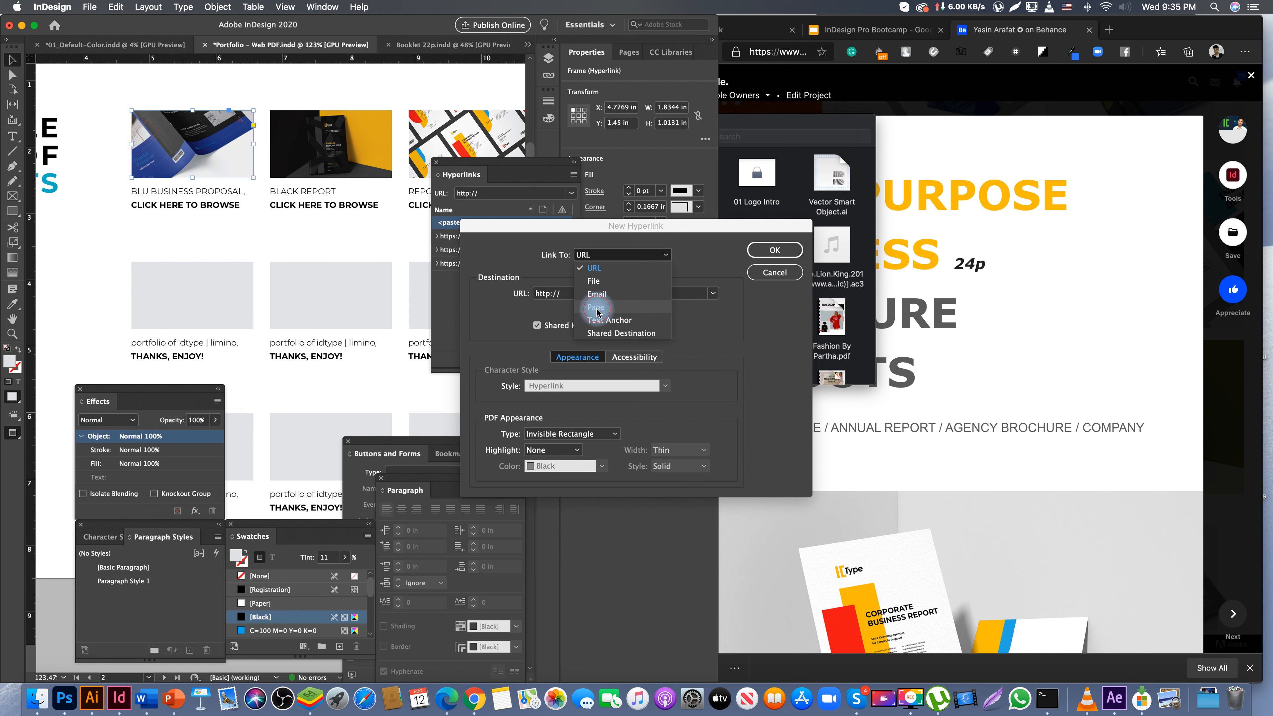
pyautogui.click(597, 311)
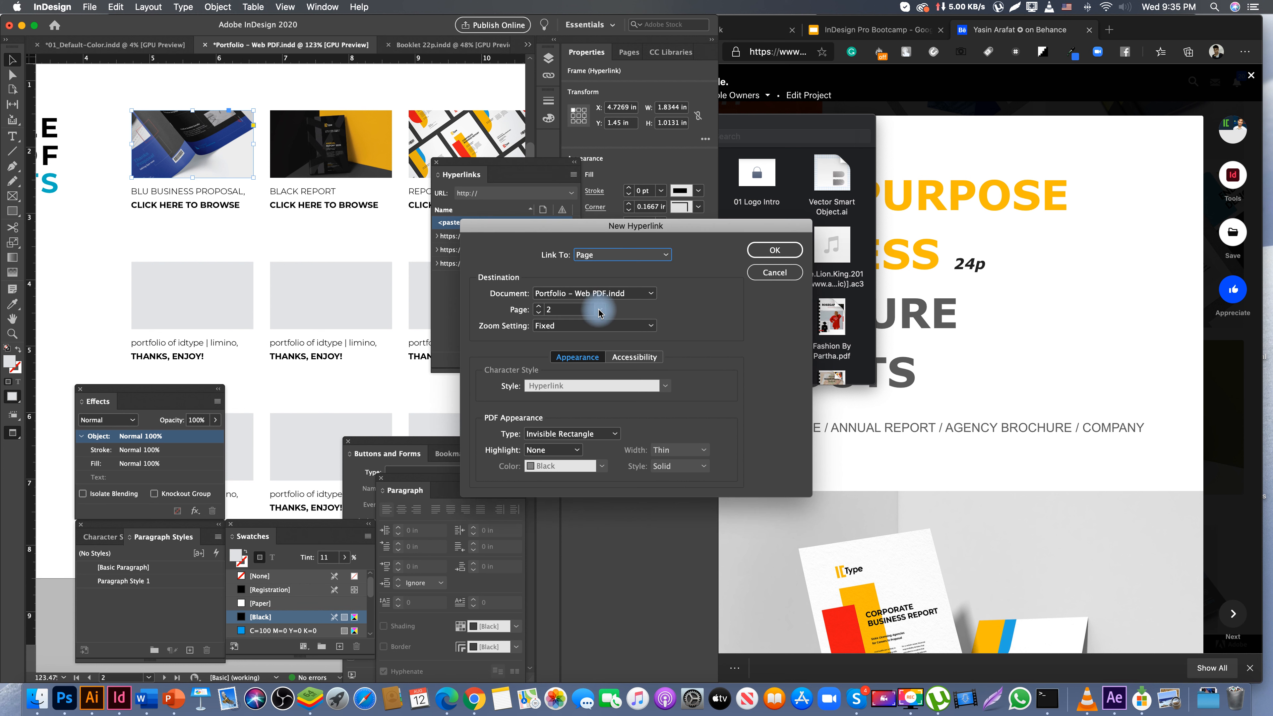
pyautogui.click(599, 309)
pyautogui.click(562, 351)
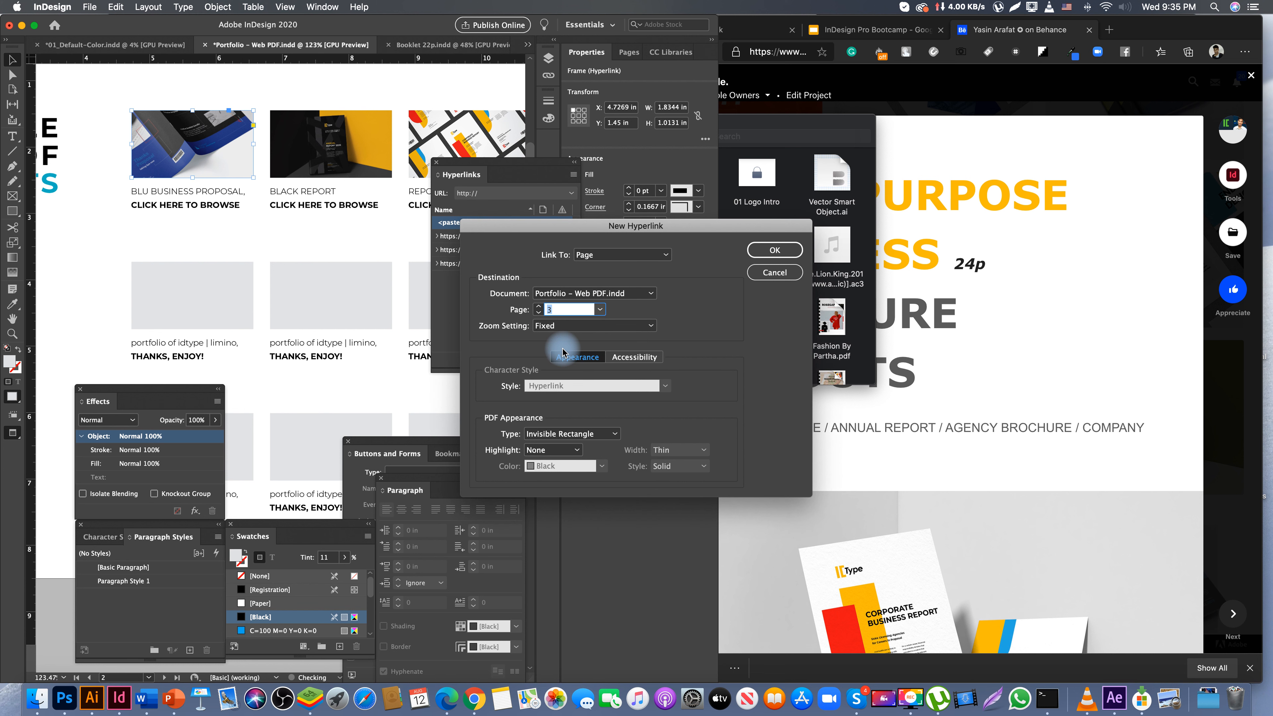
pyautogui.click(774, 249)
# - Hyperlink the Black Report thumbnail in the table of projects to page 4 of the document
pyautogui.click(388, 170)
pyautogui.click(545, 360)
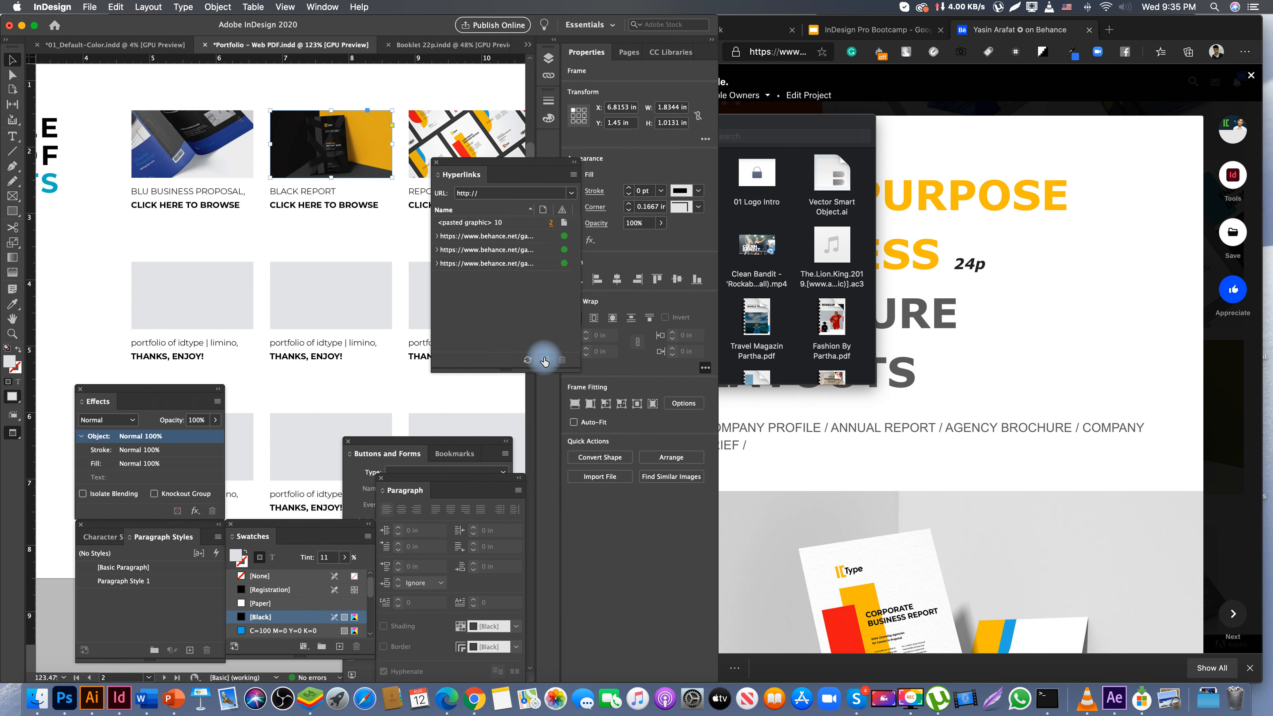
pyautogui.click(539, 310)
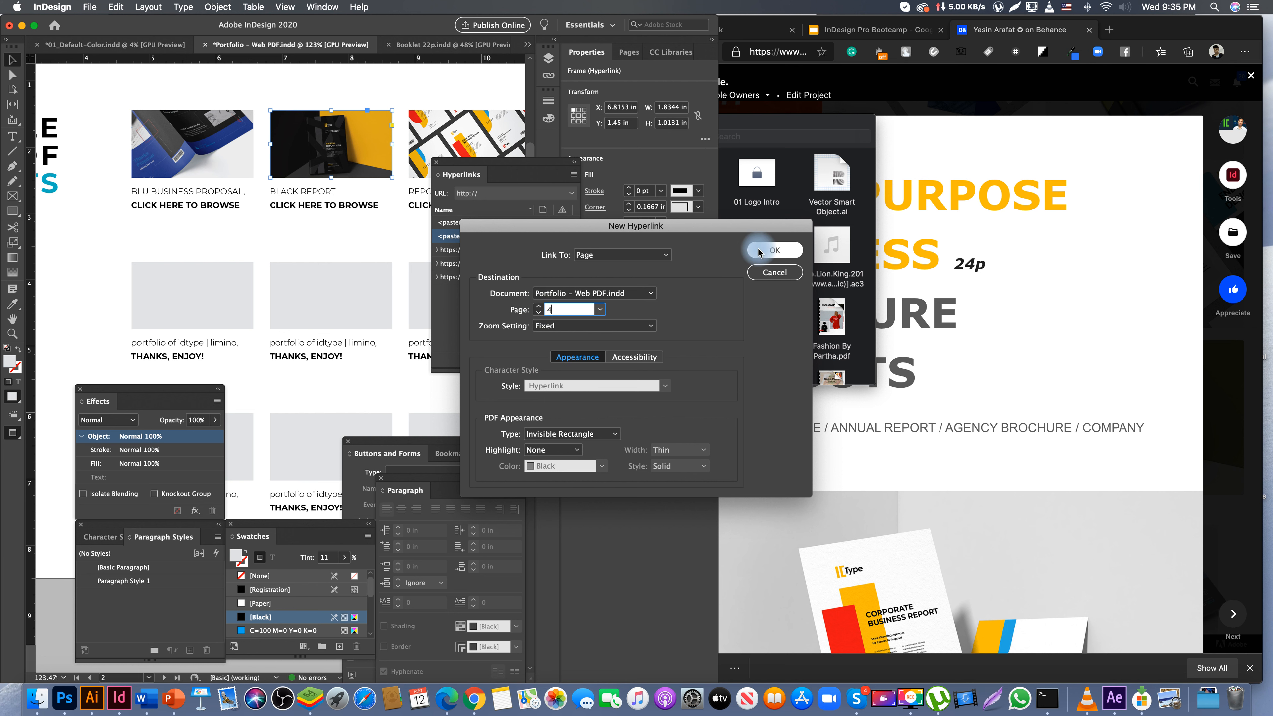
pyautogui.click(775, 250)
# - Hyperlink the Report Template thumbnail in the table of projects to page 5 and save the document
pyautogui.click(420, 119)
pyautogui.click(551, 365)
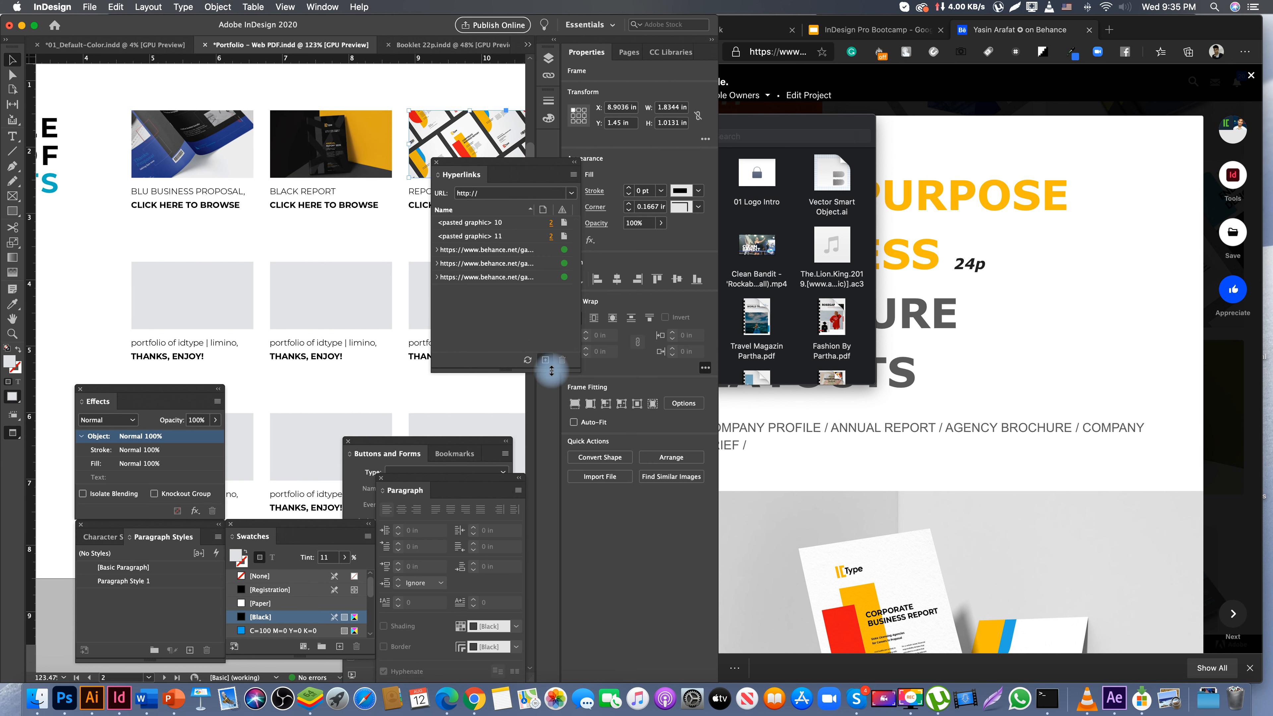
pyautogui.click(535, 309)
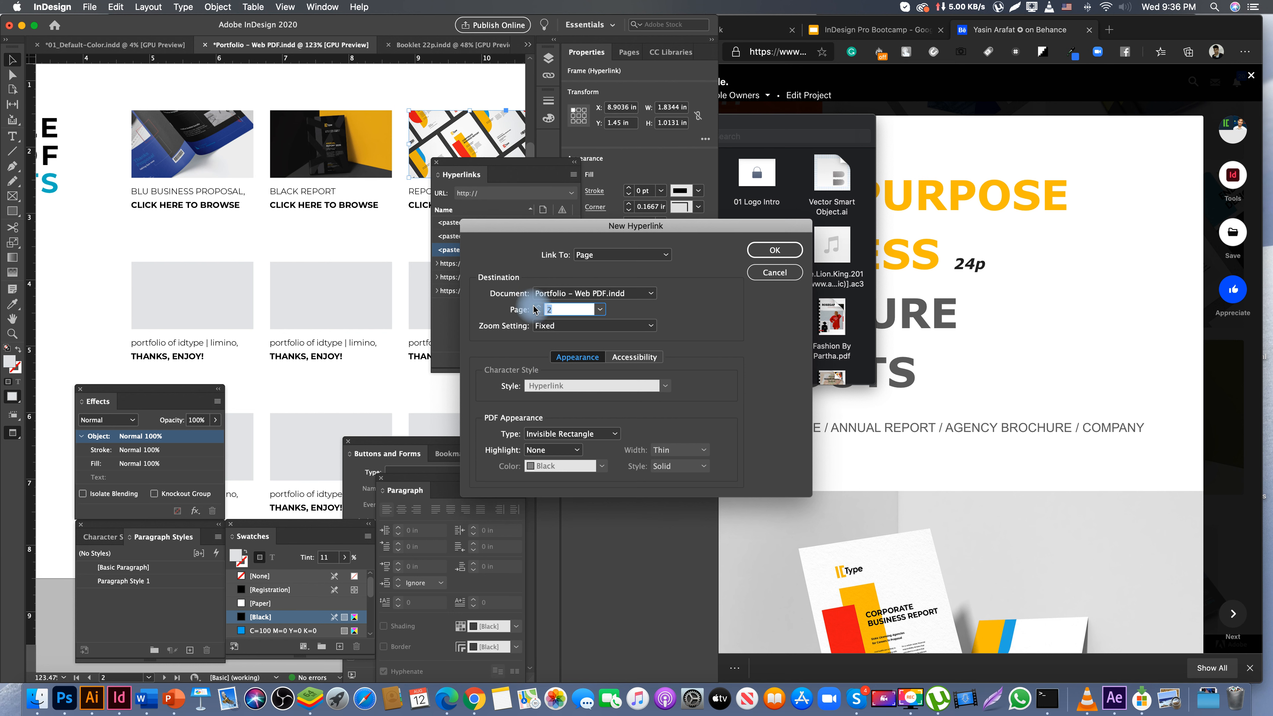
pyautogui.click(775, 250)
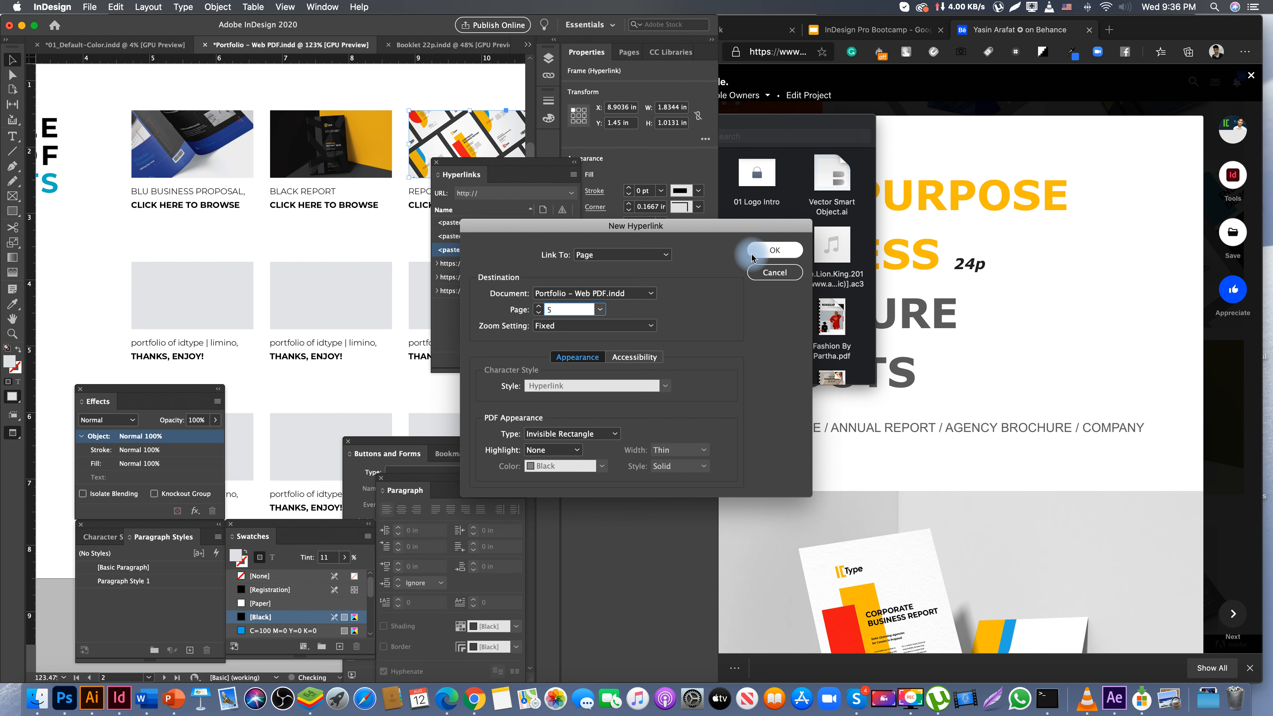
pyautogui.click(323, 248)
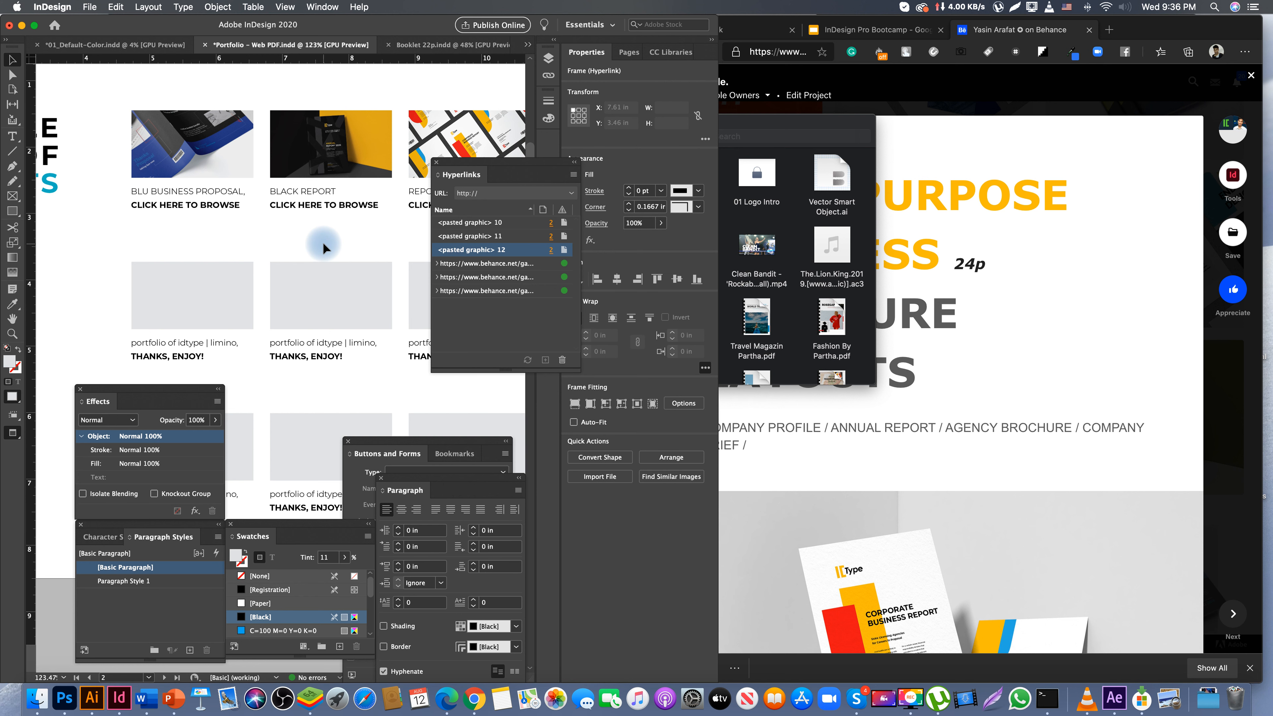
pyautogui.press('super+s')
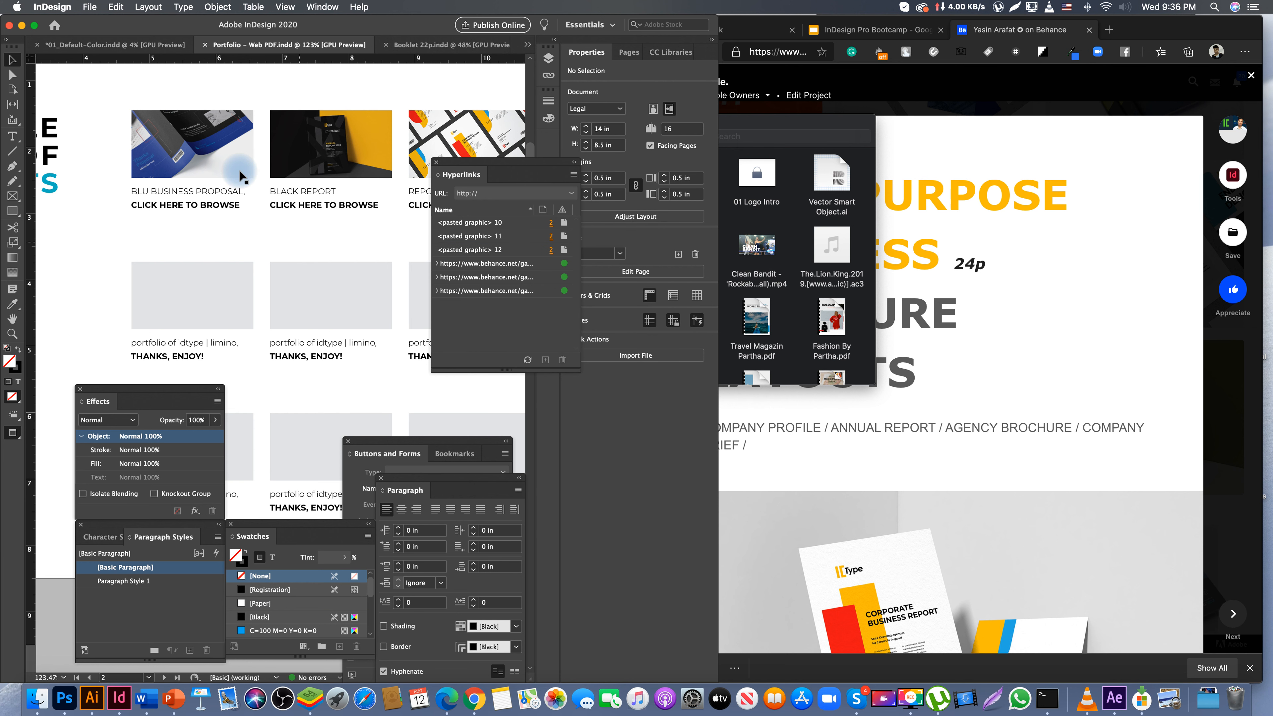
# - Export pages 1-5 to the Desktop as the interactive PDF Portfolio - Web PDF 2, as single pages, accepting the conversion to RGB
pyautogui.click(84, 10)
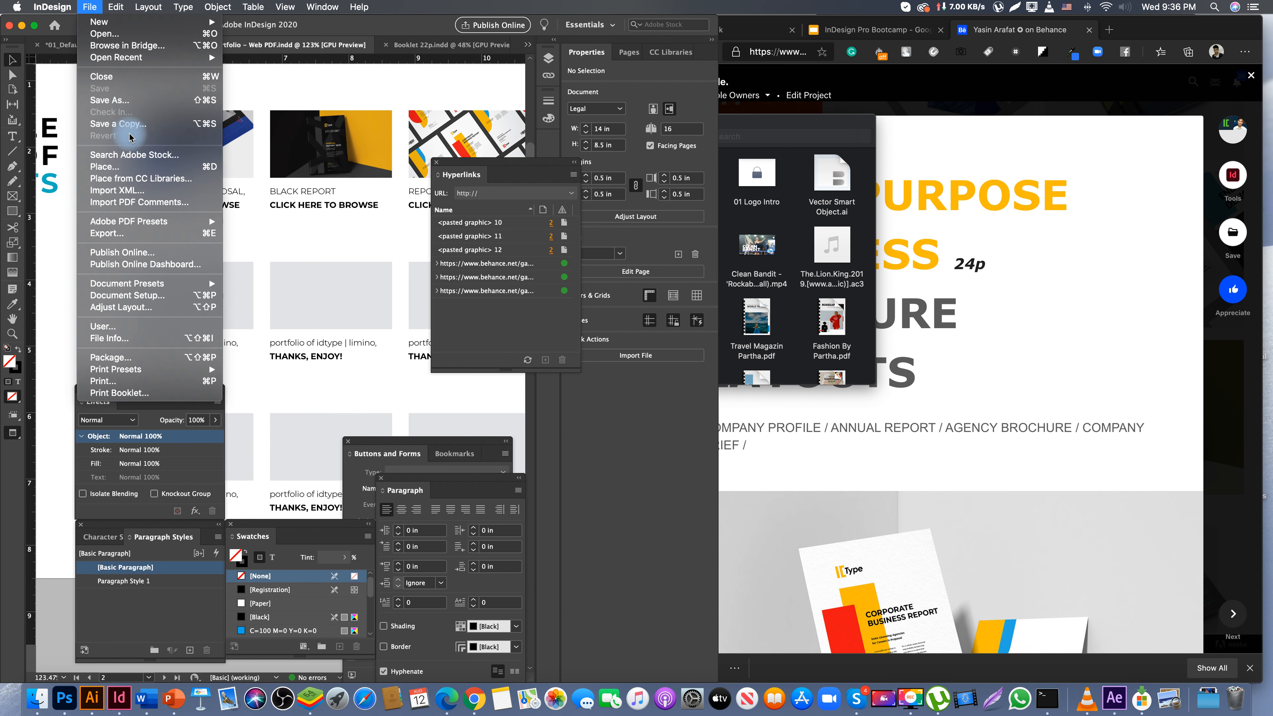
pyautogui.click(106, 233)
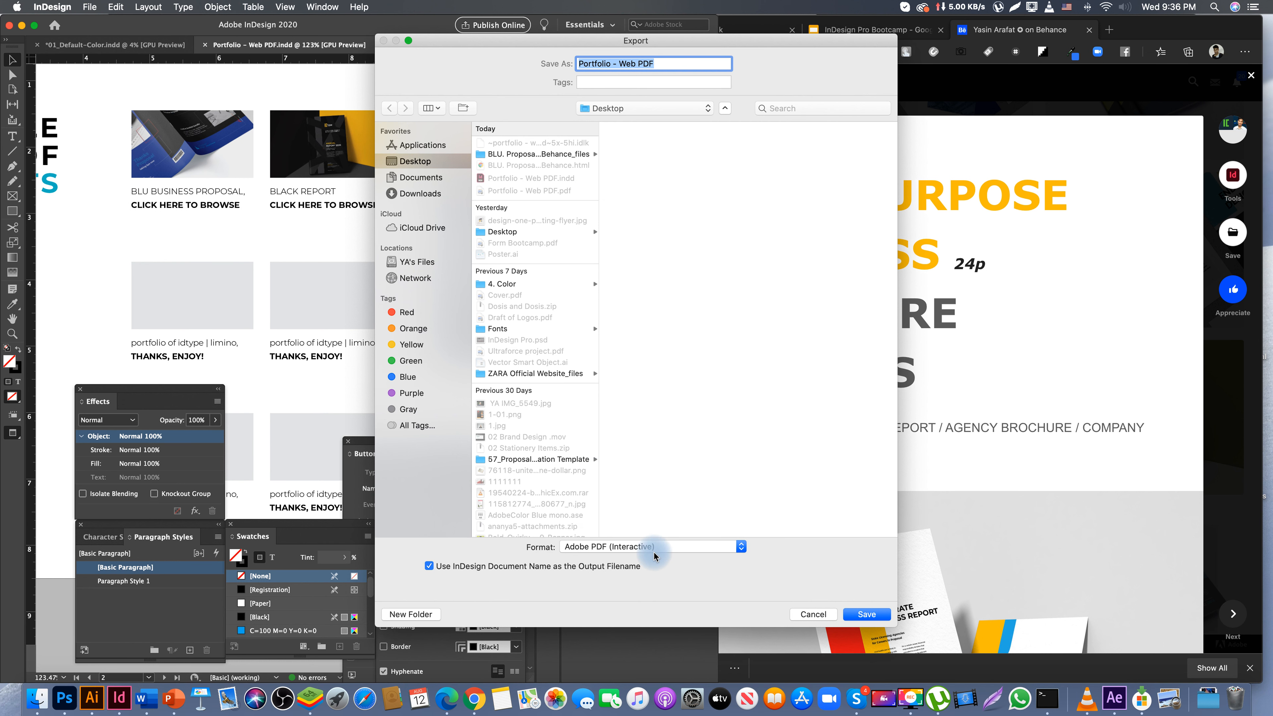
pyautogui.click(866, 614)
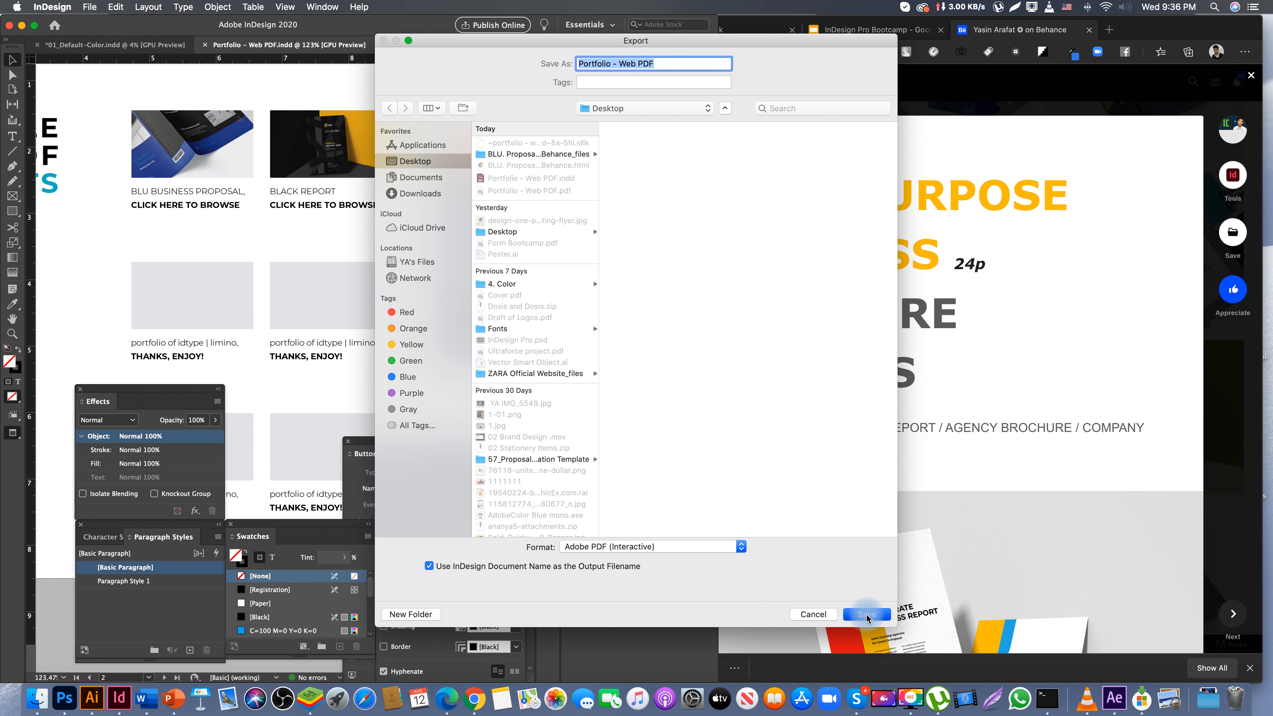
pyautogui.click(662, 126)
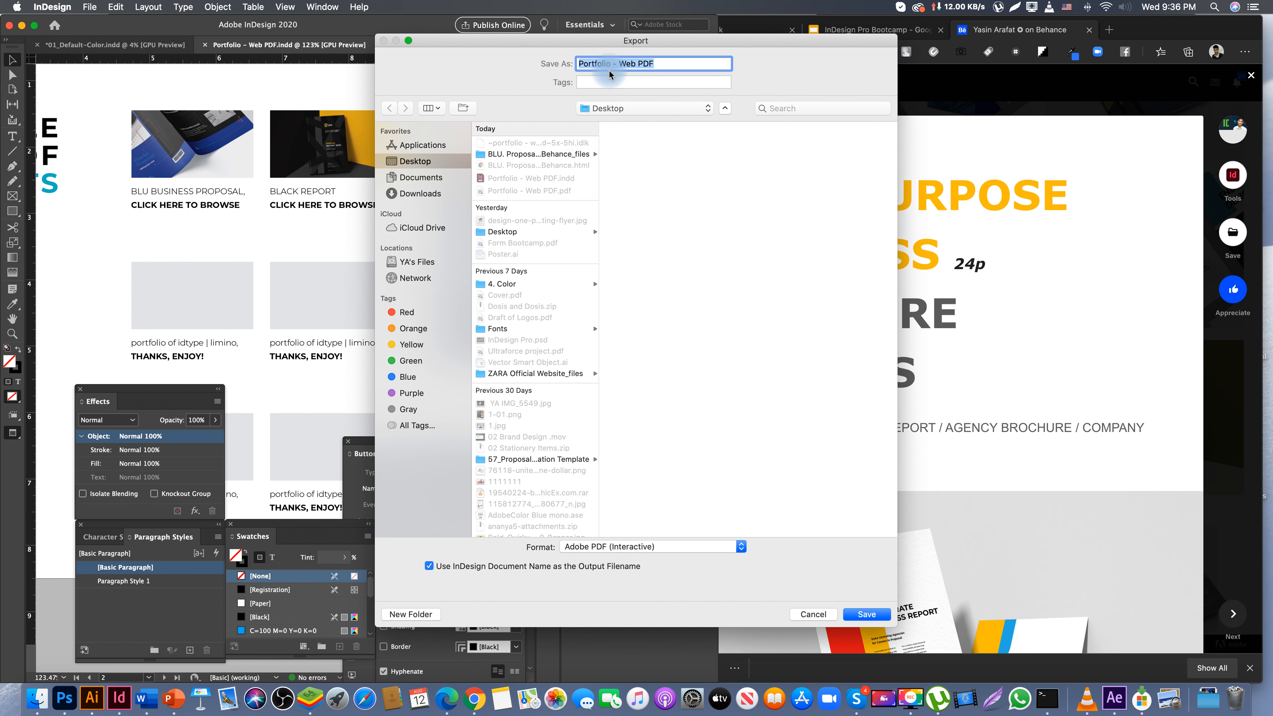
pyautogui.click(667, 63)
pyautogui.write('2')
pyautogui.click(867, 613)
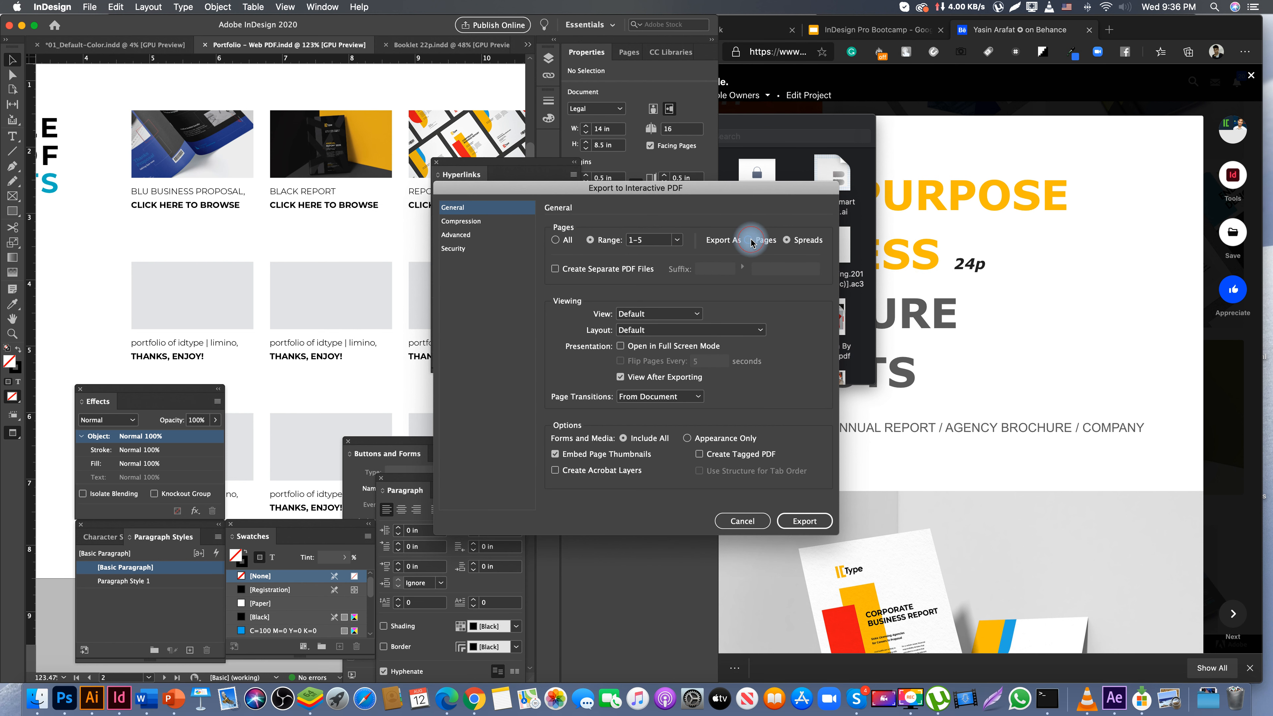
pyautogui.click(805, 522)
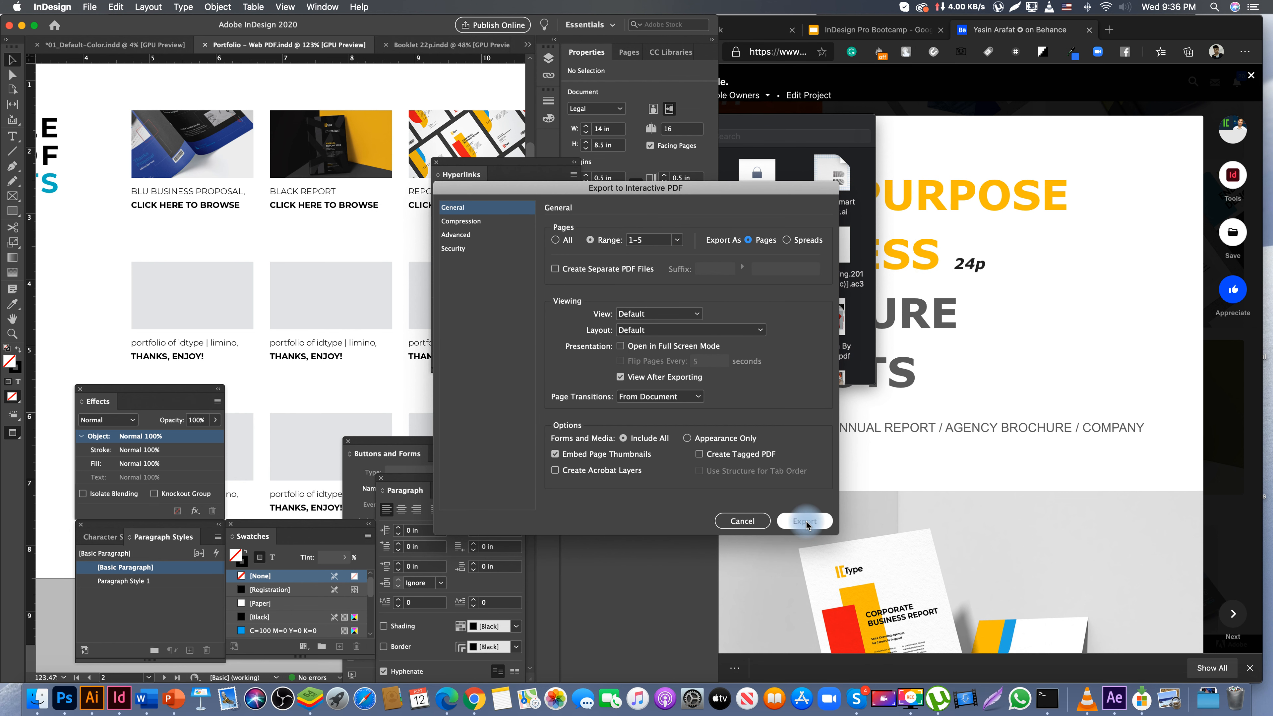
pyautogui.click(740, 398)
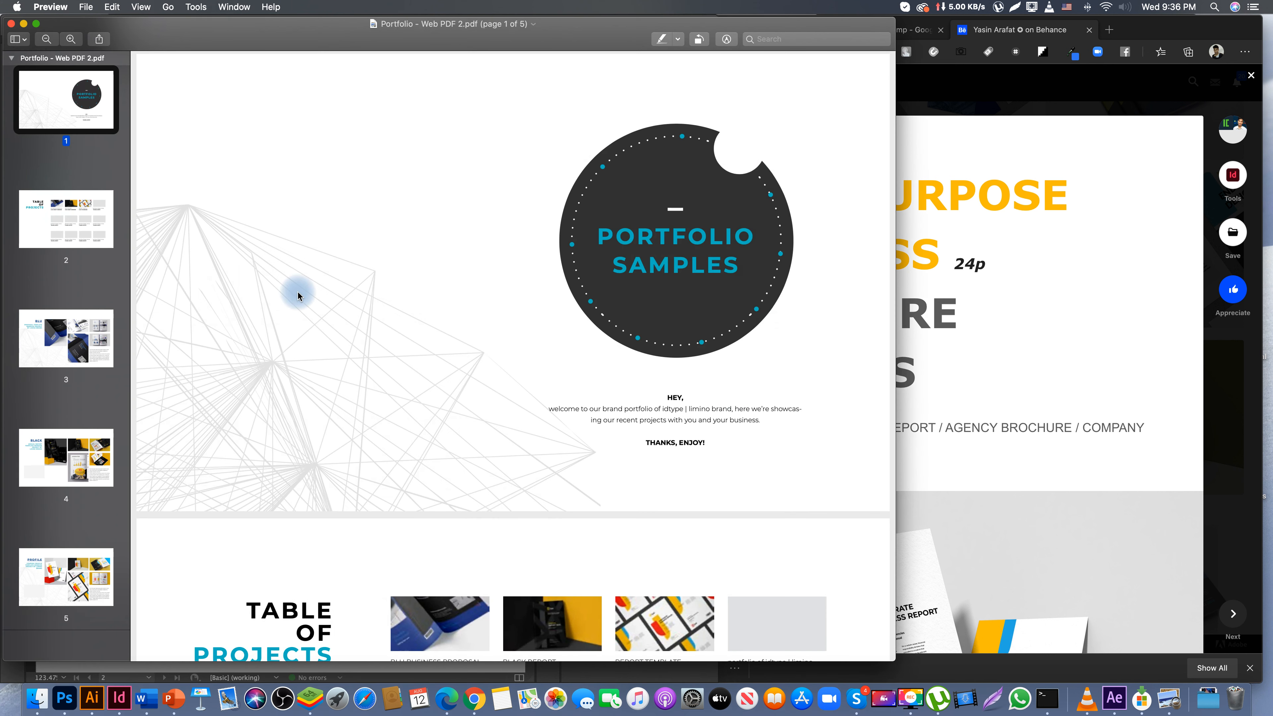
# - Go to the table of projects on page 2, test the BLU Business Proposal thumbnail's link, and return to the table
pyautogui.click(66, 221)
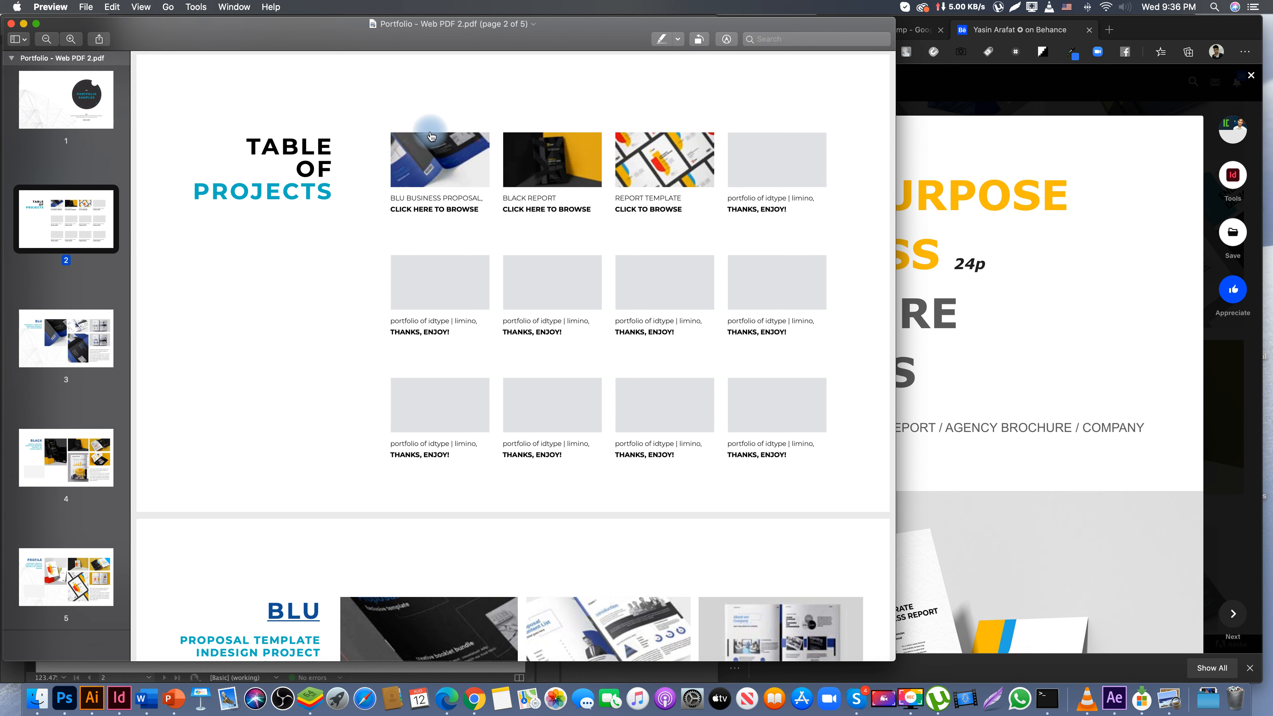
pyautogui.scroll(5, 445, 107)
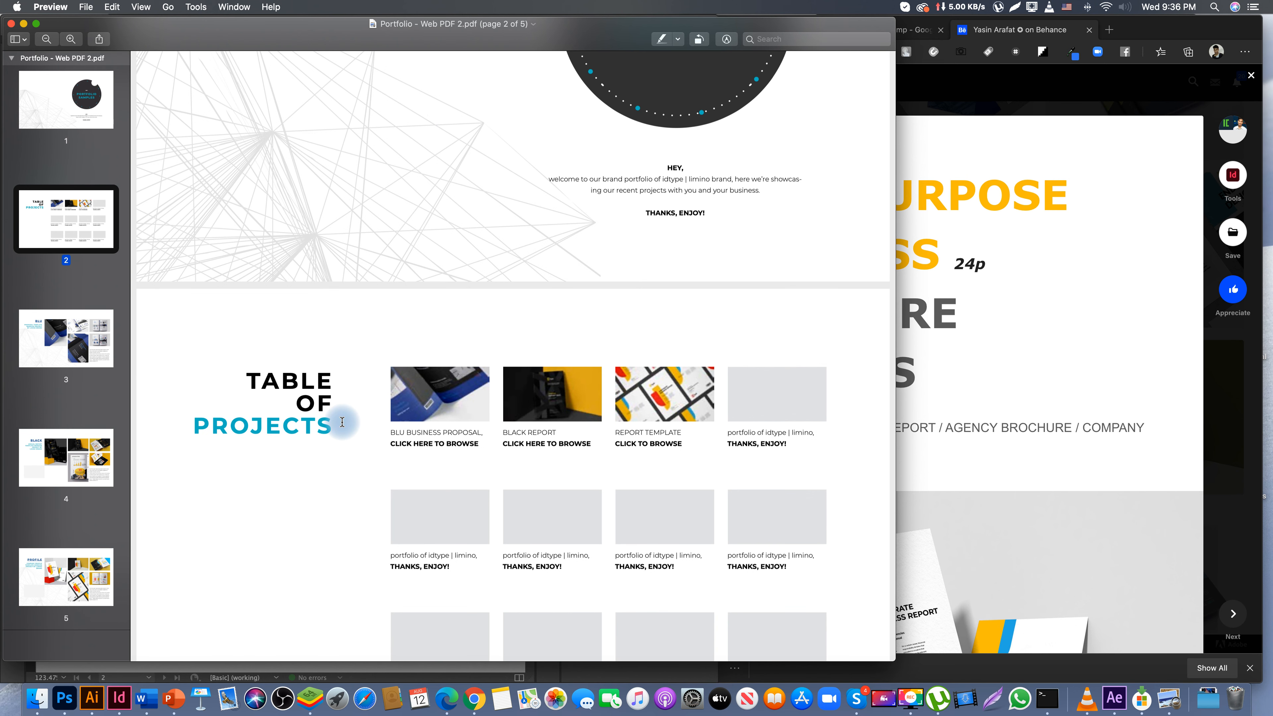
pyautogui.scroll(2, 343, 422)
pyautogui.scroll(-4, 341, 421)
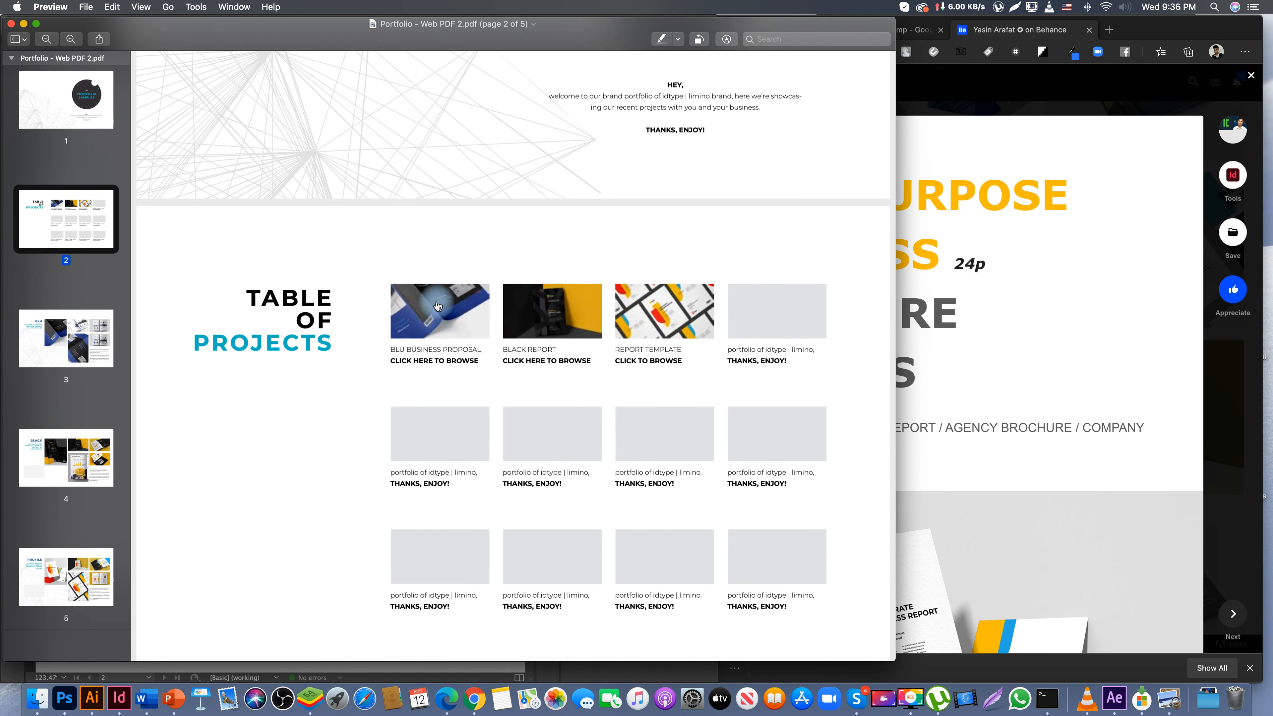
pyautogui.click(457, 327)
pyautogui.scroll(10, 456, 325)
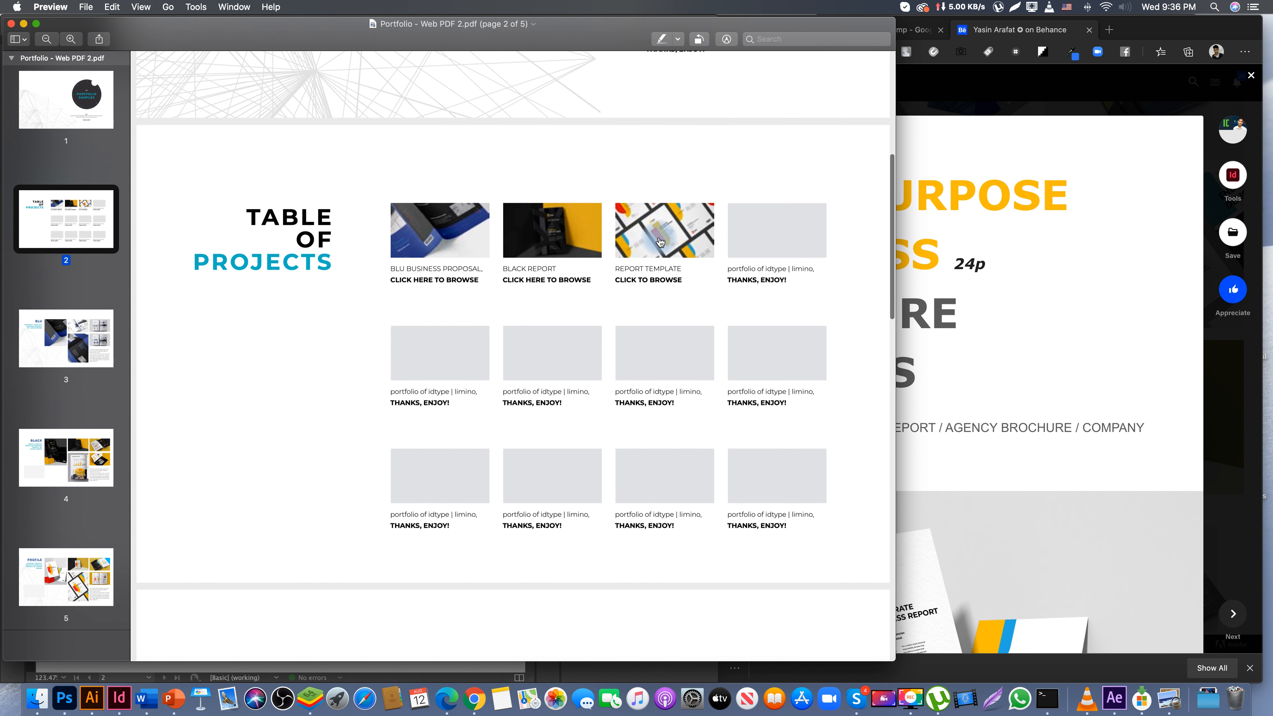
# - Test the Black Report thumbnail's link in the table of projects and return to the table
pyautogui.click(554, 230)
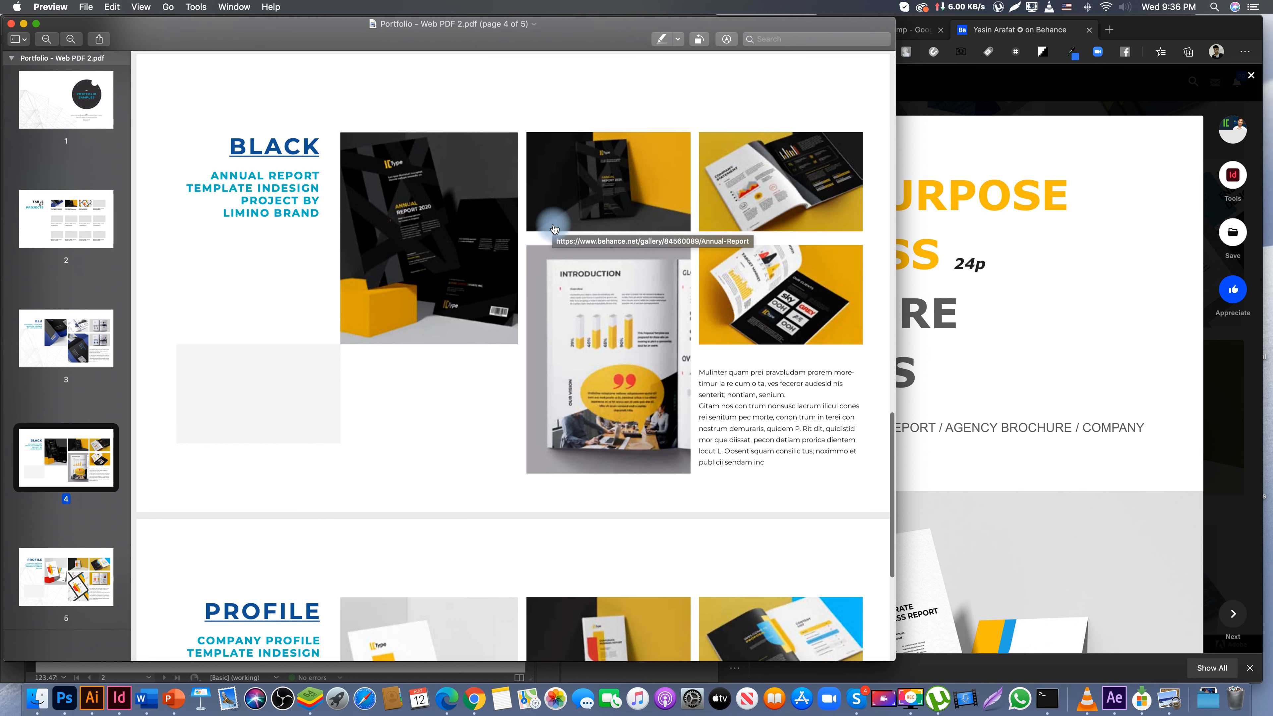
pyautogui.scroll(15, 582, 280)
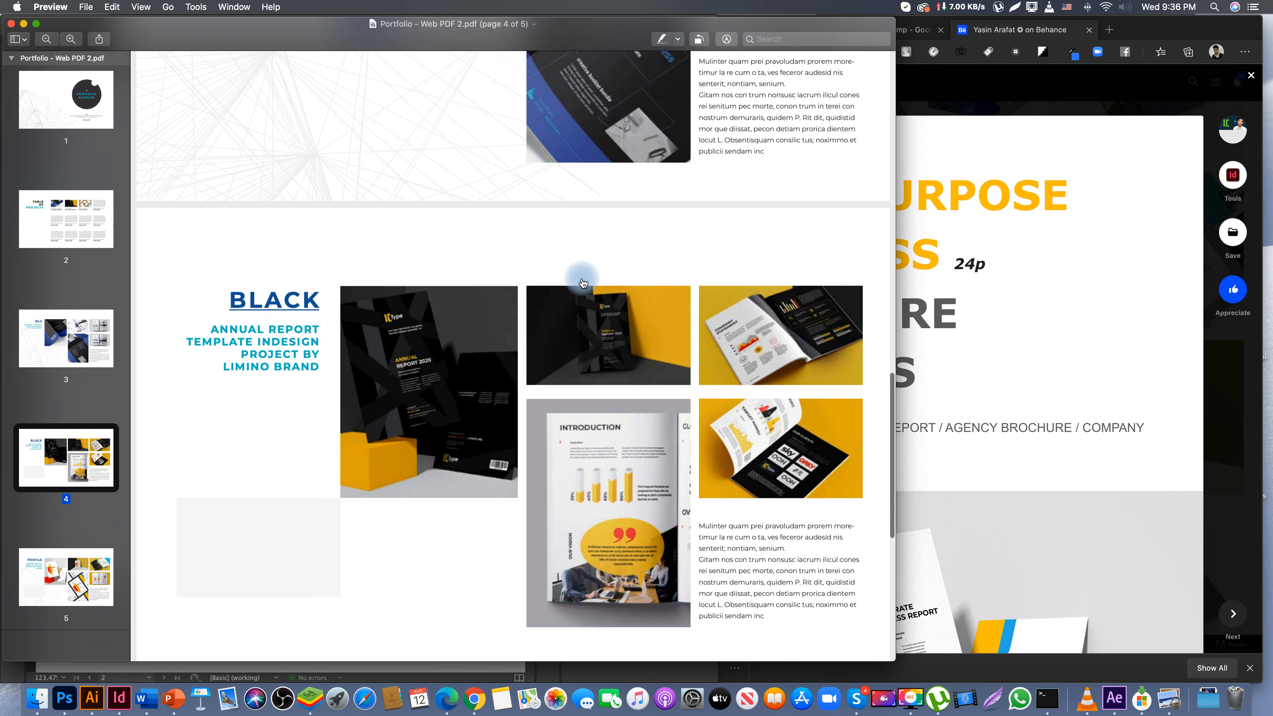
pyautogui.scroll(5, 581, 277)
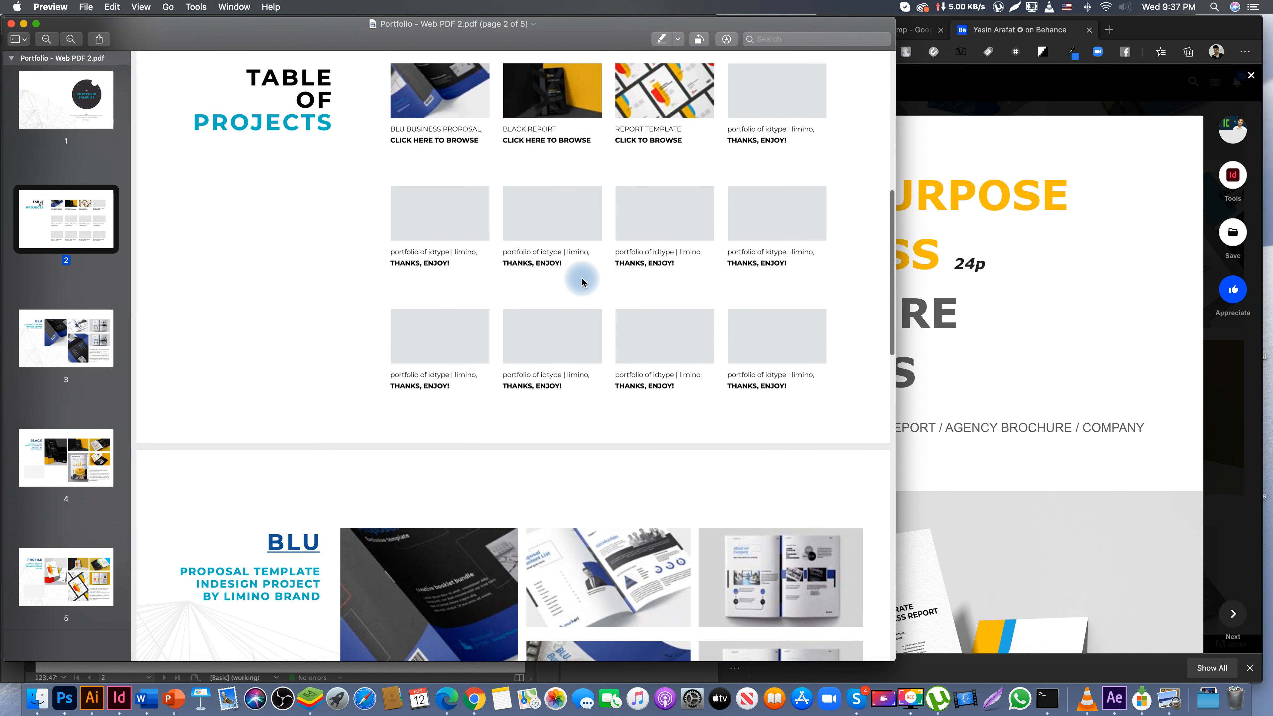
# - Test the Report Template thumbnail's link in the table of projects and go back to page 2
pyautogui.click(665, 91)
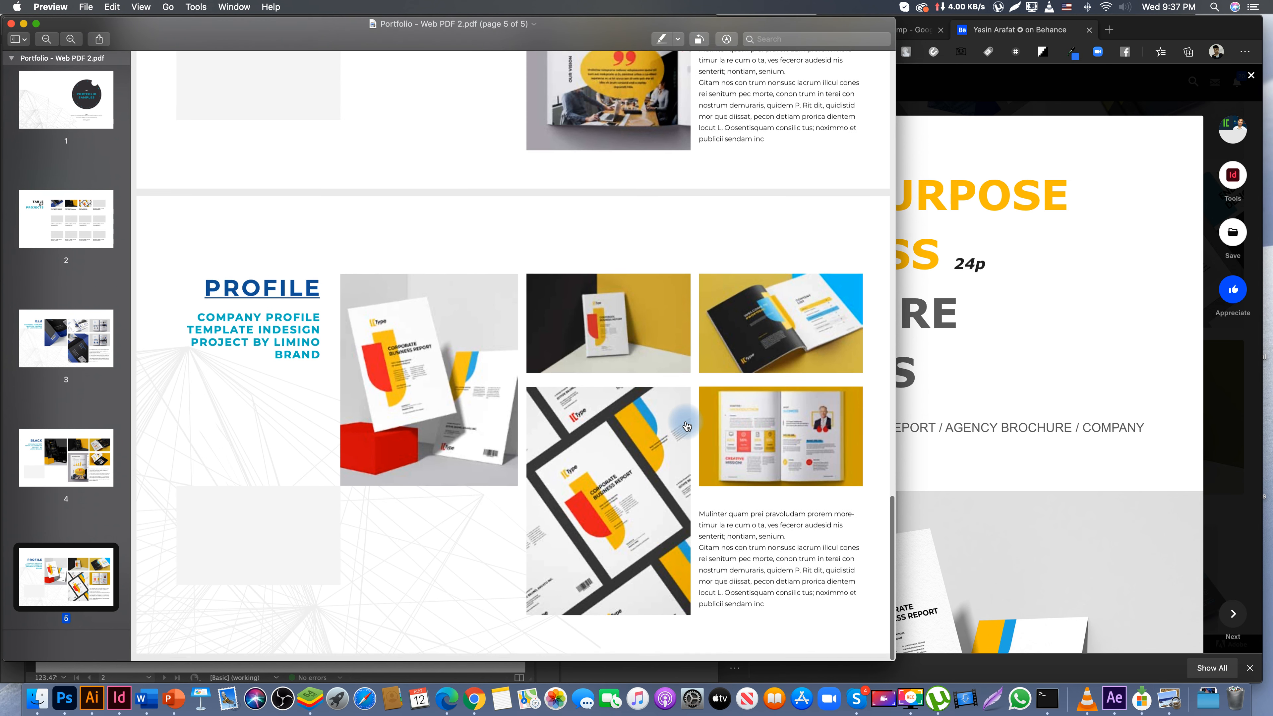
pyautogui.scroll(10, 686, 427)
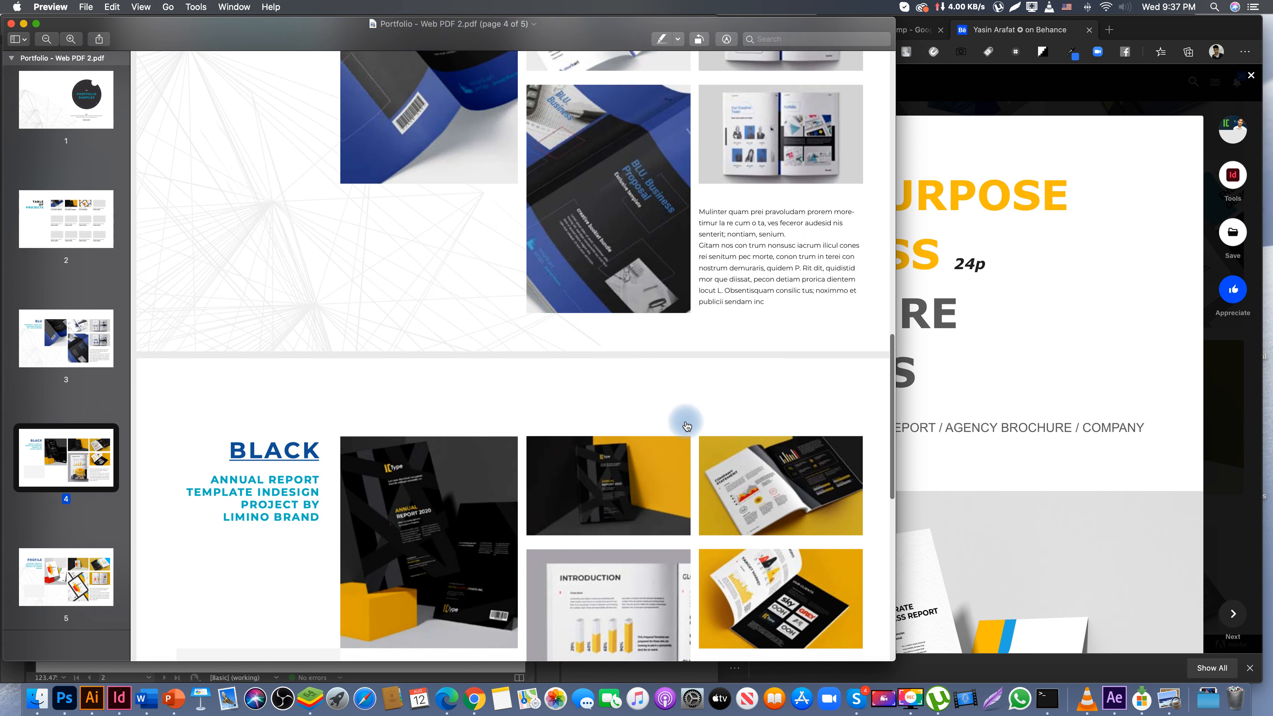
pyautogui.scroll(15, 687, 426)
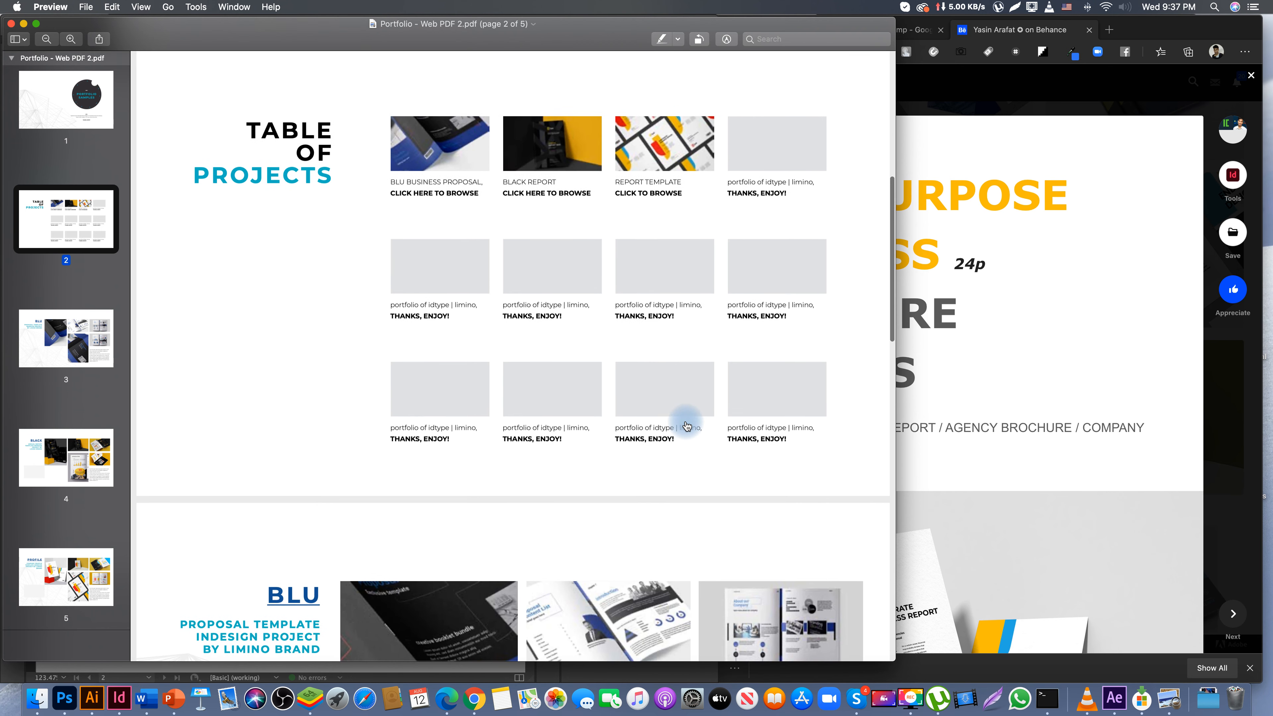
pyautogui.scroll(3, 686, 425)
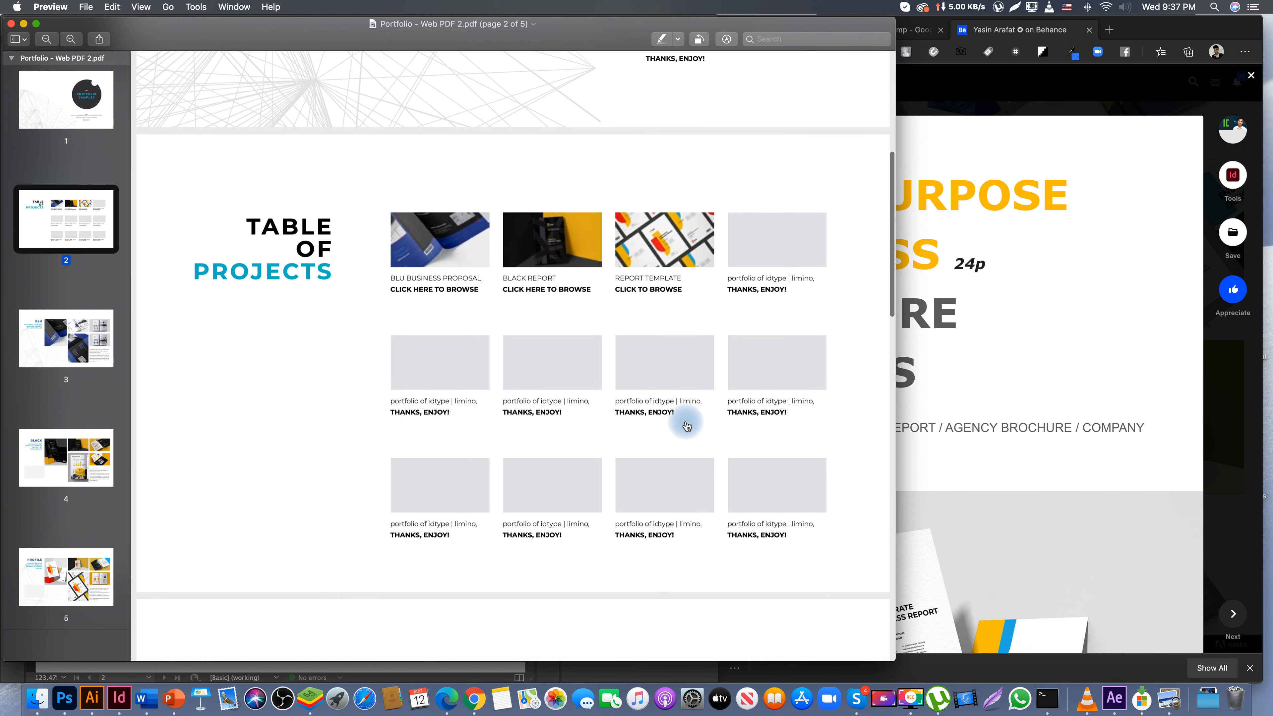
# - Follow the BLU Business Proposal thumbnail's link from the table of projects twice, ending on the BLU project page
pyautogui.click(454, 233)
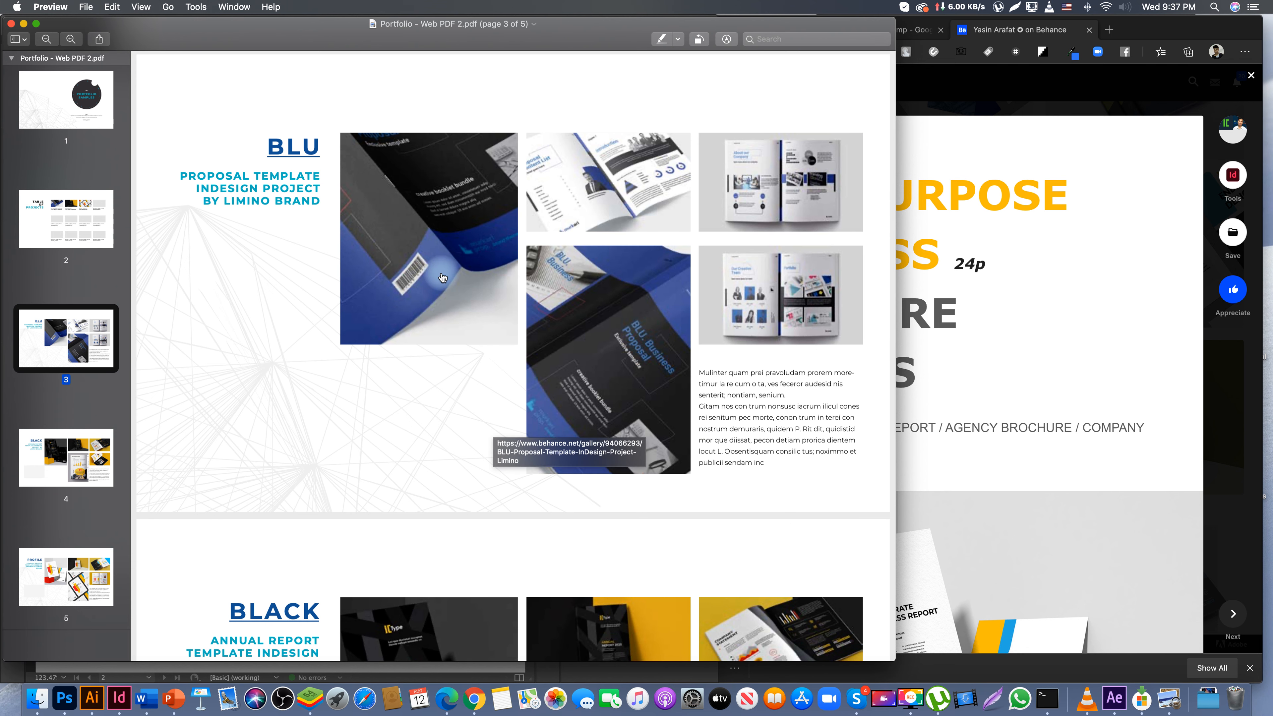
pyautogui.scroll(10, 441, 130)
pyautogui.scroll(4, 444, 139)
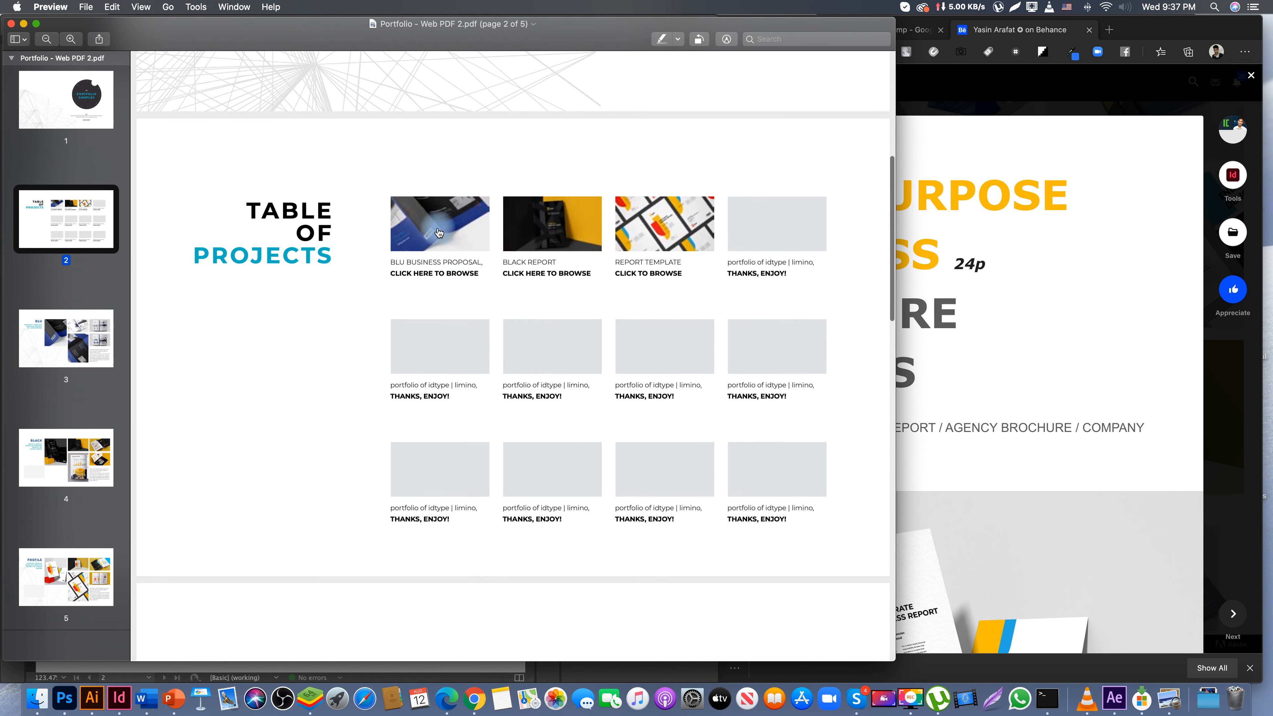
pyautogui.click(440, 232)
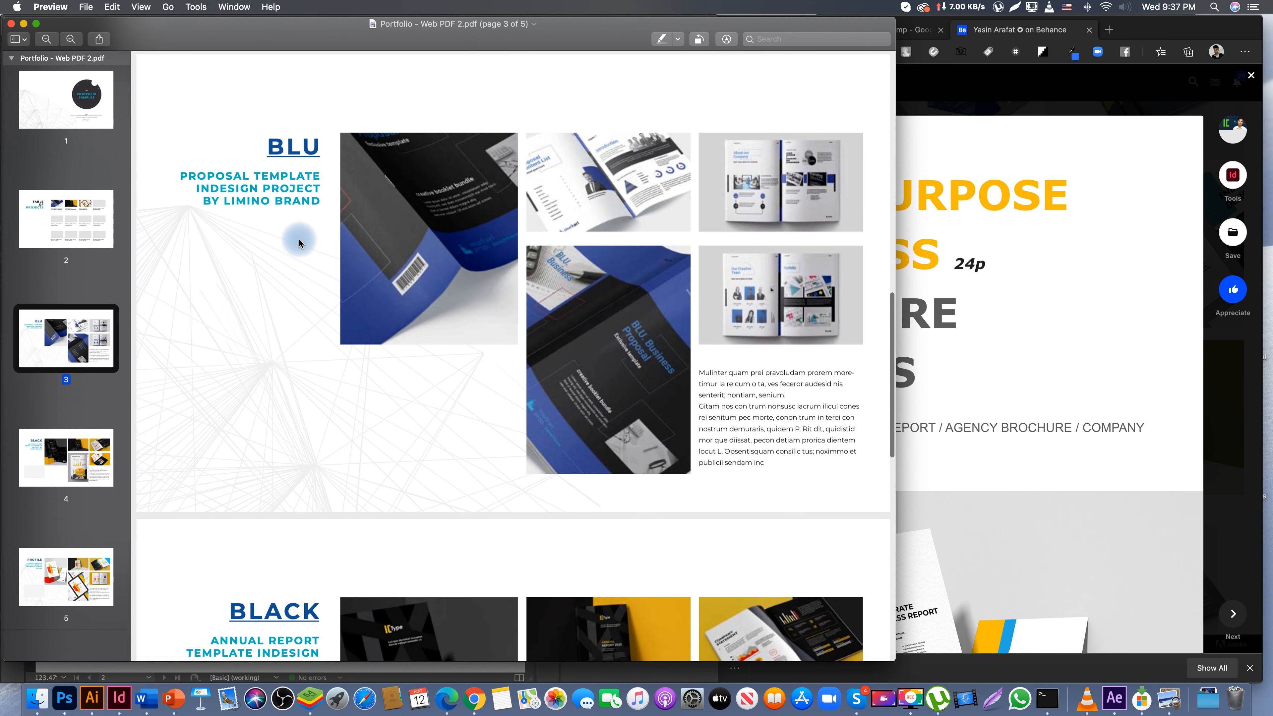
# - Test the Behance hyperlinks on the BLU page's smaller images, close the extra browser tab, and return to the PDF
pyautogui.moveTo(207, 165); pyautogui.dragTo(281, 183)
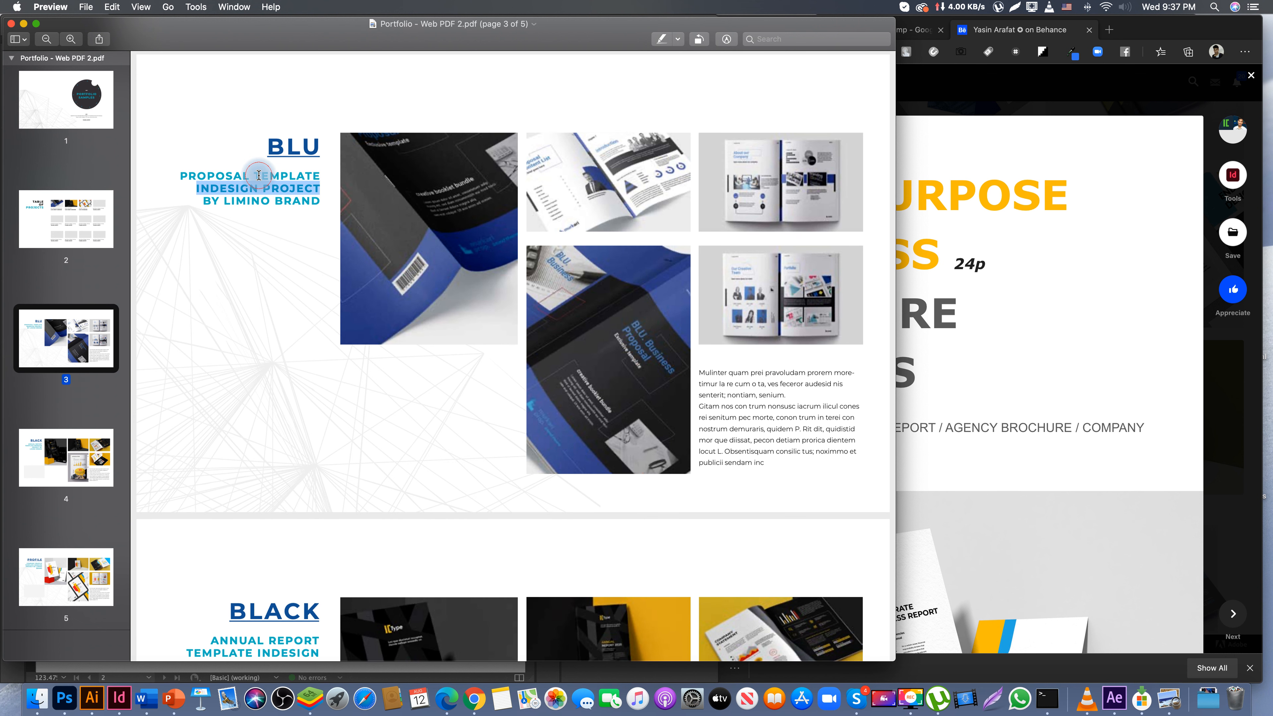
pyautogui.tripleClick(284, 176)
pyautogui.click(629, 322)
pyautogui.click(750, 418)
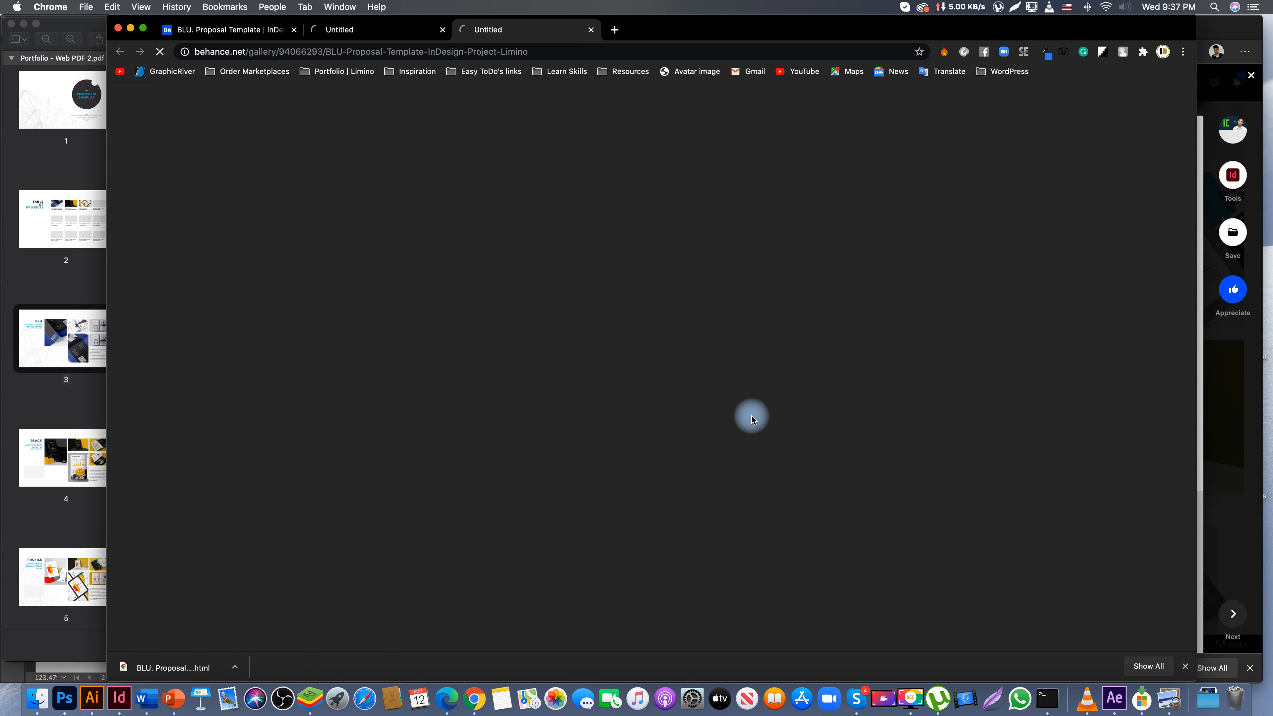
pyautogui.click(591, 29)
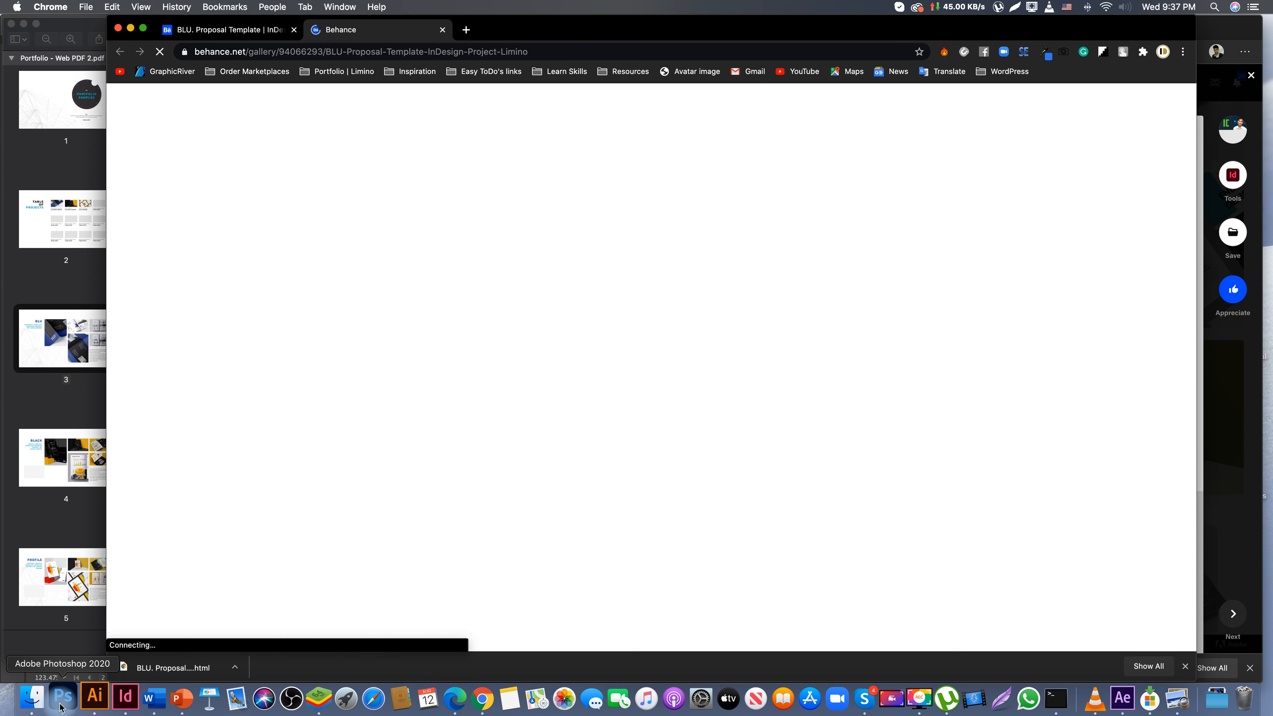
pyautogui.click(43, 455)
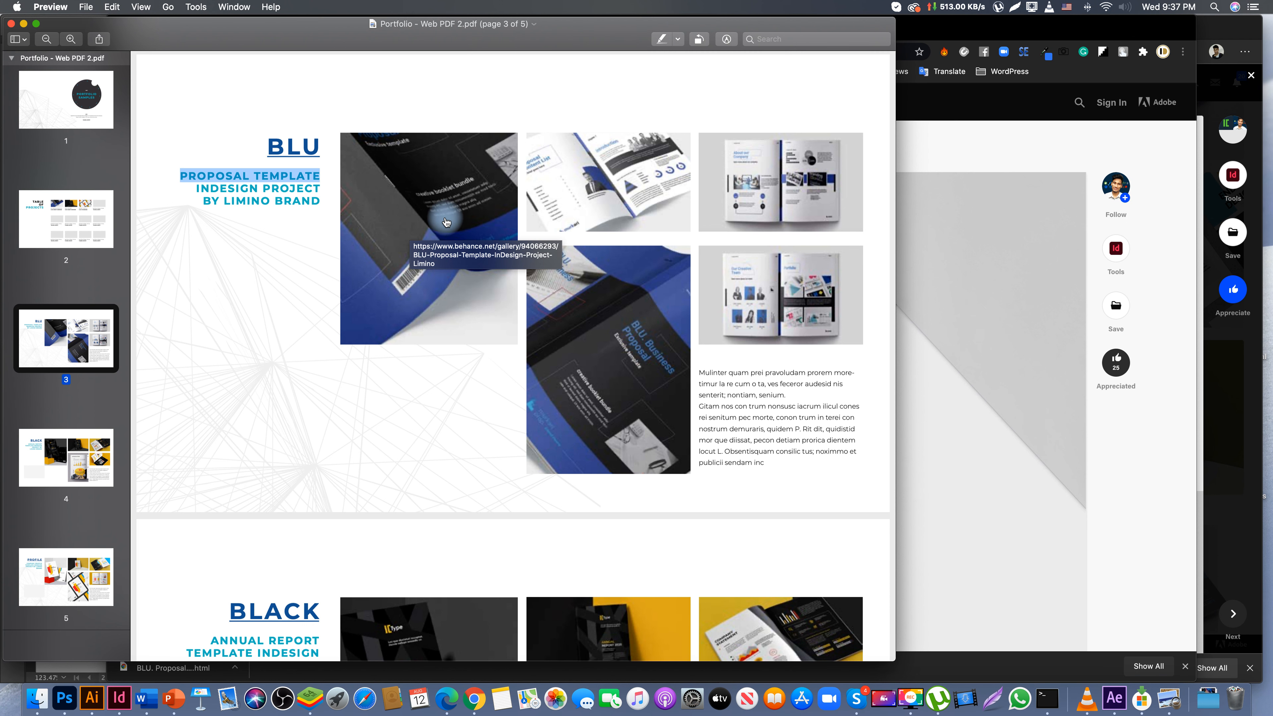
# - Open the Behance project from the BLU page's large cover image, look through the project page, and return to the PDF
pyautogui.scroll(-1, 442, 204)
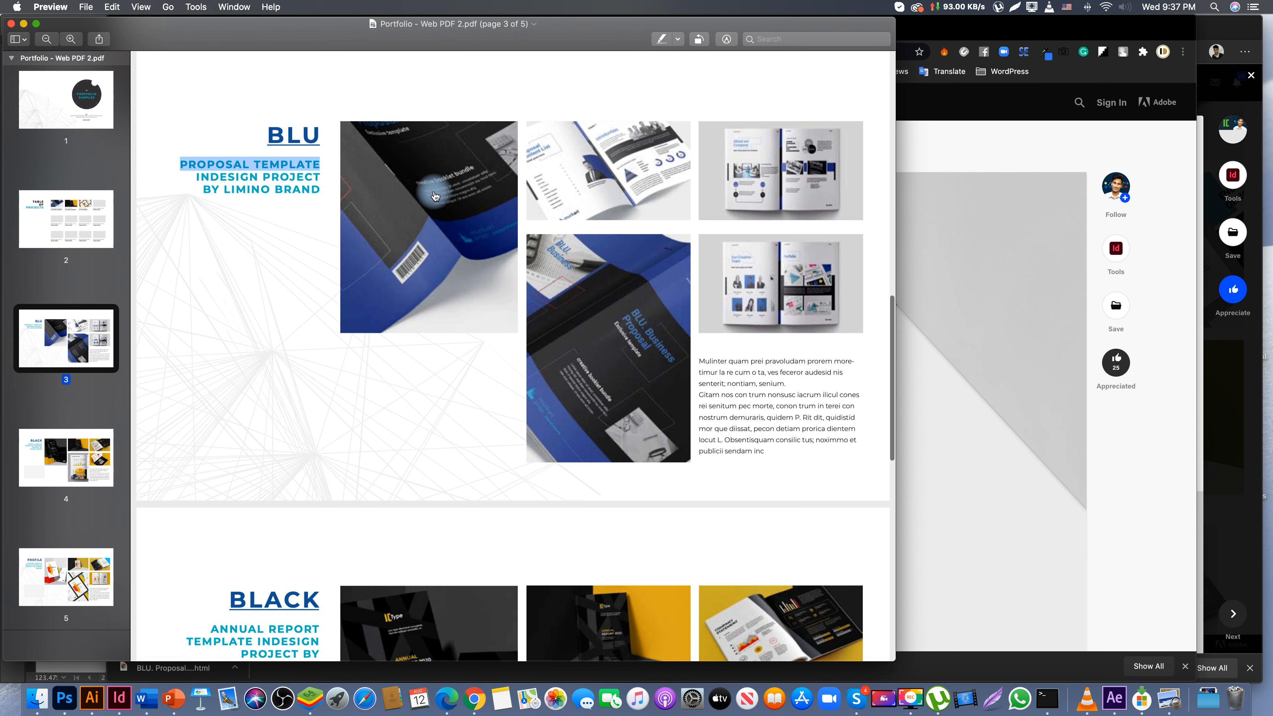
pyautogui.click(467, 226)
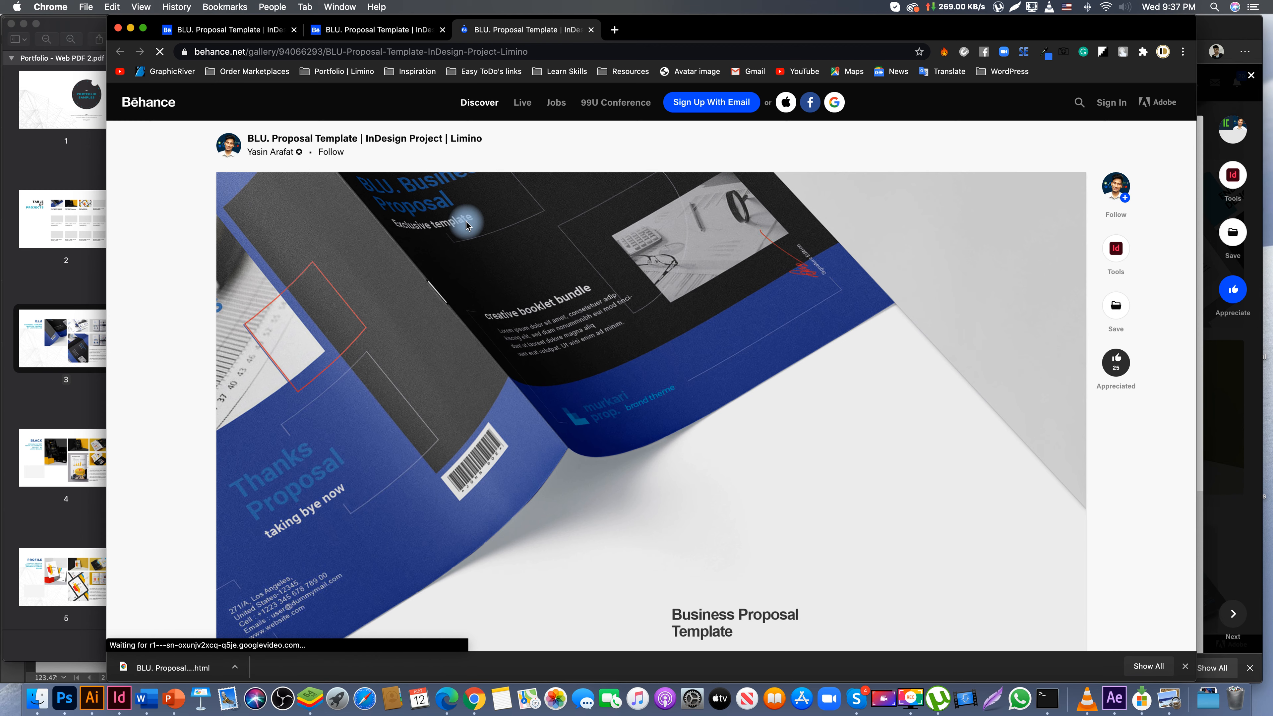
pyautogui.scroll(-15, 531, 466)
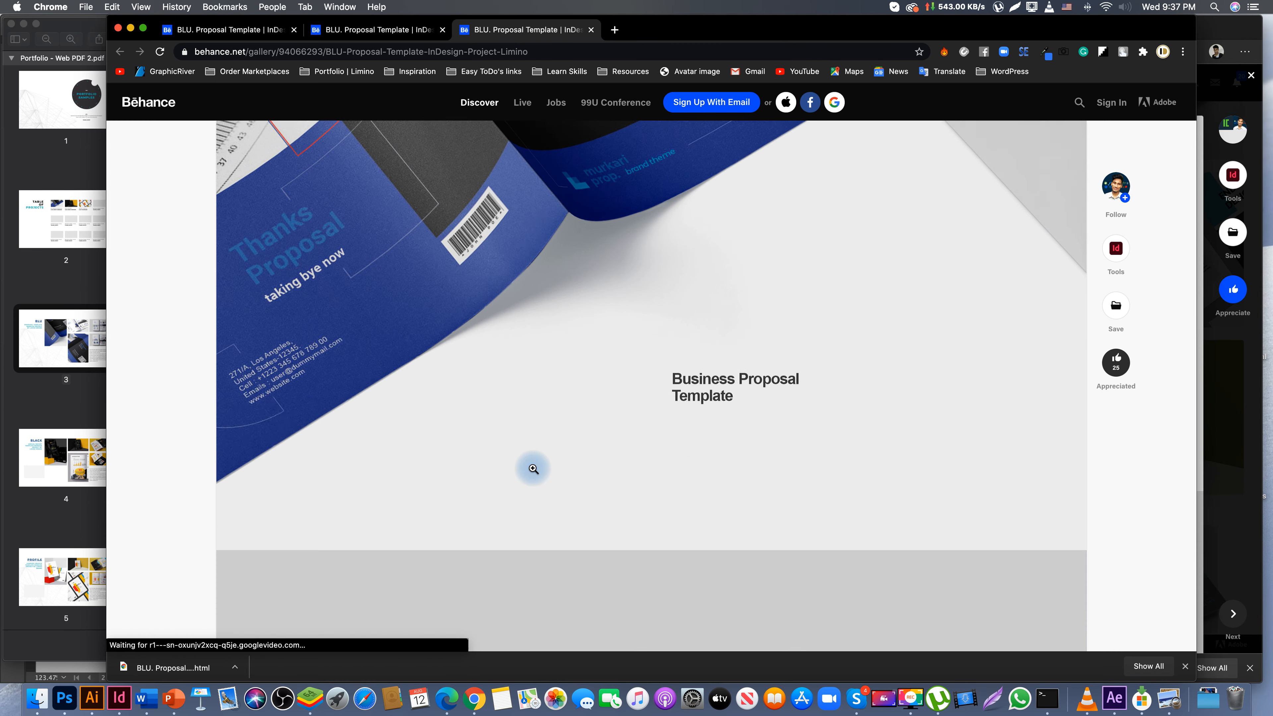
pyautogui.scroll(-15, 533, 468)
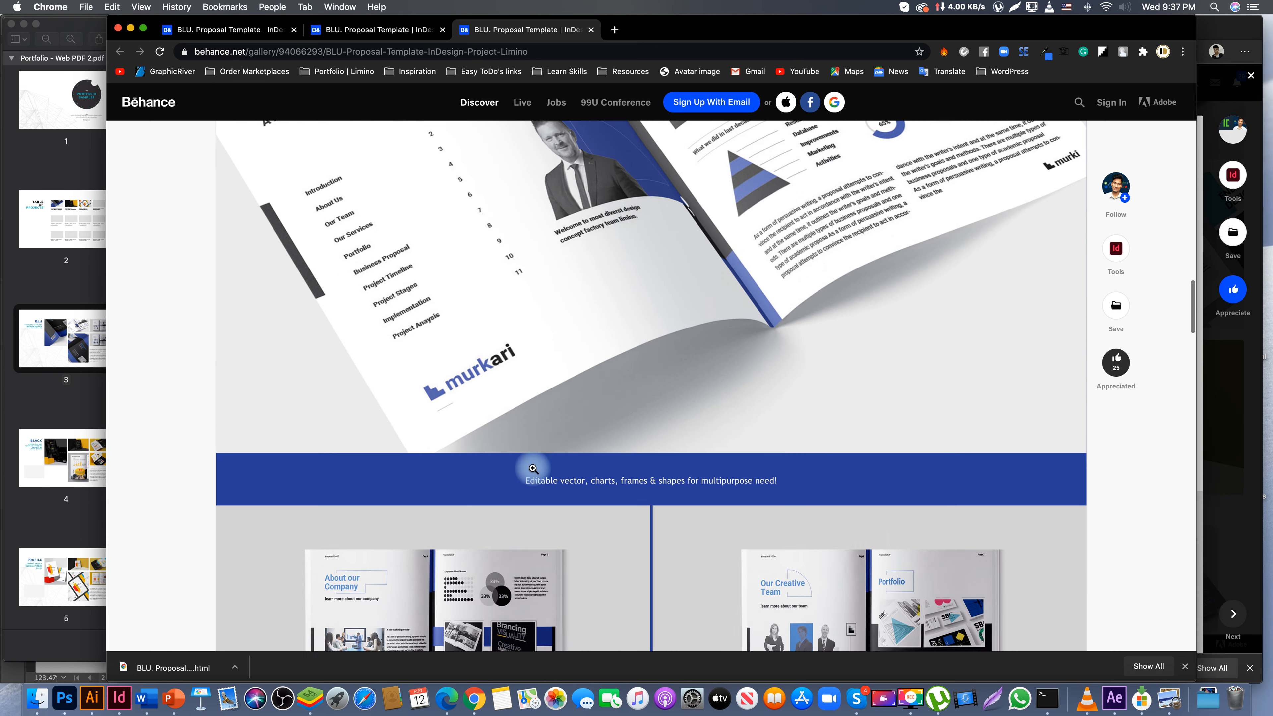
pyautogui.scroll(-5, 533, 469)
pyautogui.click(51, 520)
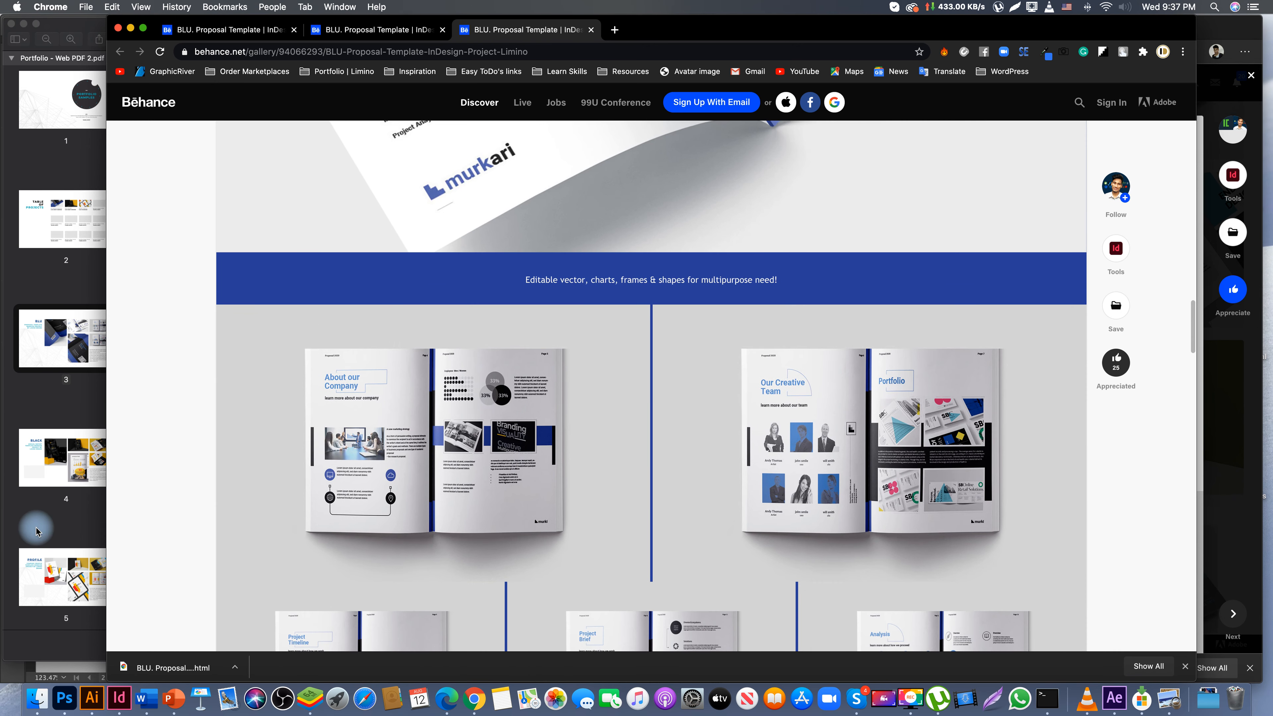
# - Review the PDF's project pages and table of projects, and retest the Black Report thumbnail's link
pyautogui.scroll(-20, 363, 386)
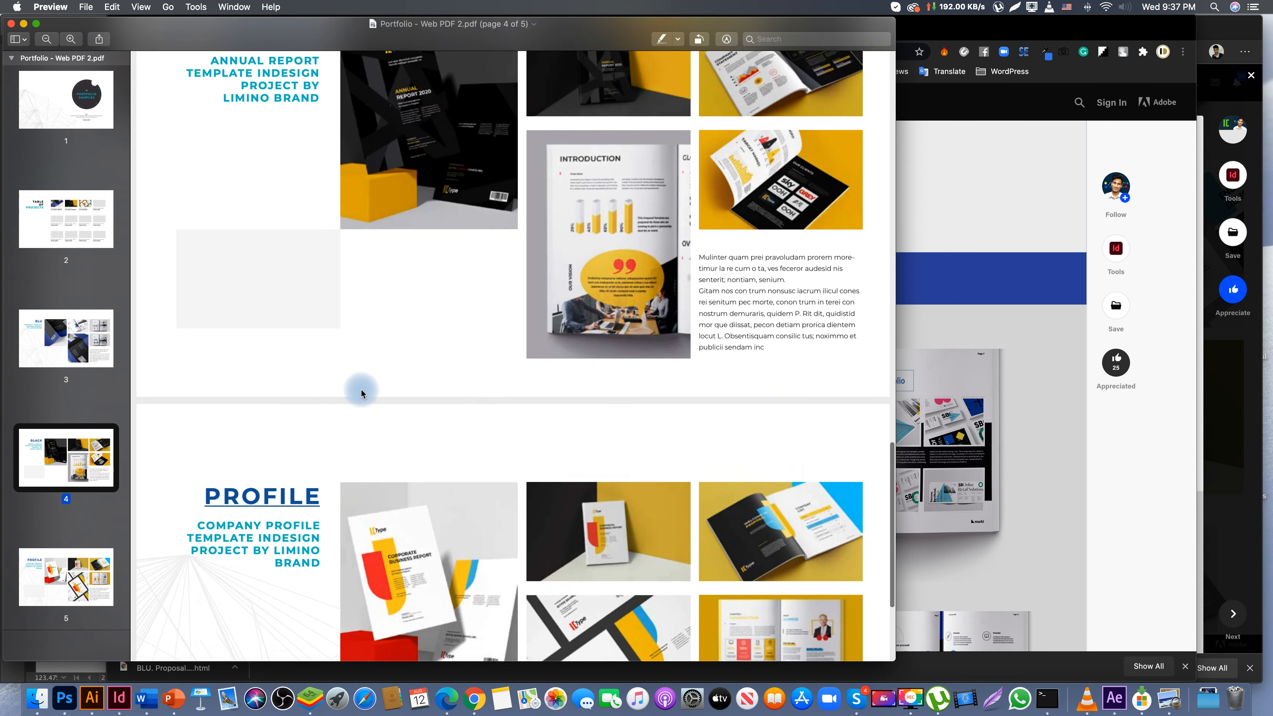
pyautogui.scroll(20, 361, 390)
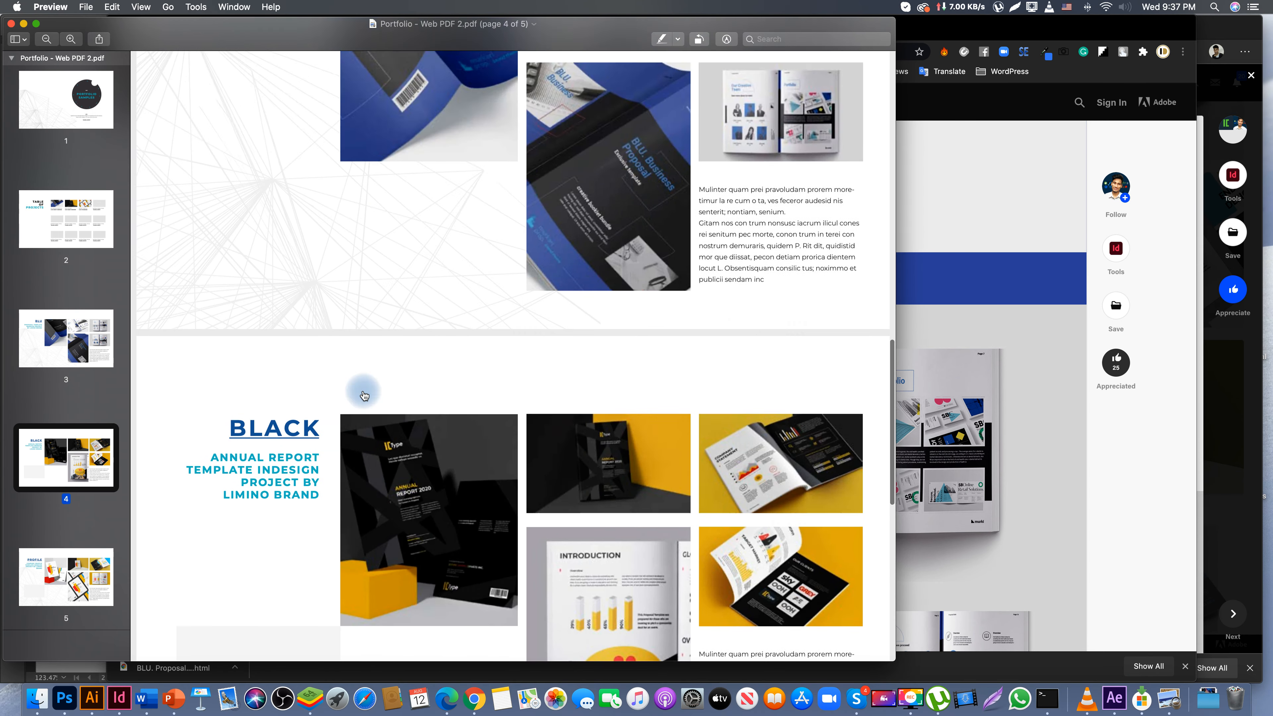
pyautogui.scroll(10, 362, 393)
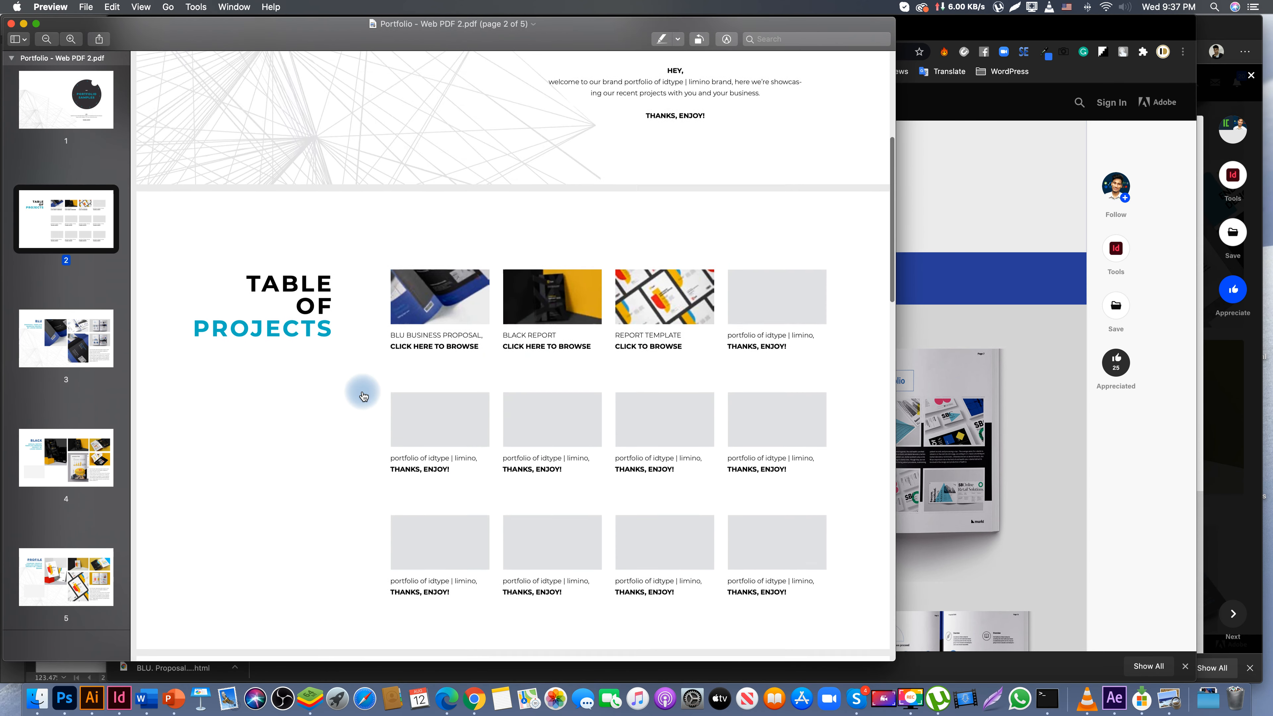
pyautogui.scroll(-4, 361, 393)
pyautogui.scroll(-10, 696, 419)
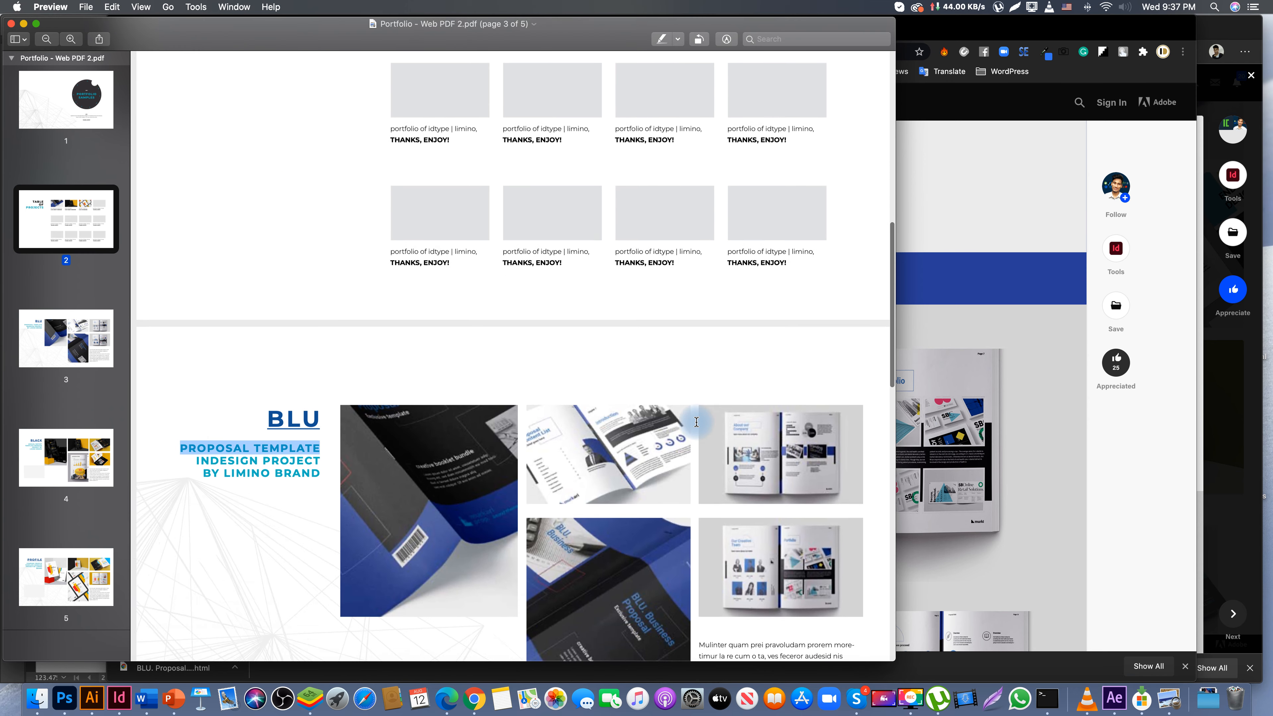
pyautogui.scroll(5, 696, 421)
pyautogui.scroll(5, 696, 422)
pyautogui.scroll(-4, 452, 415)
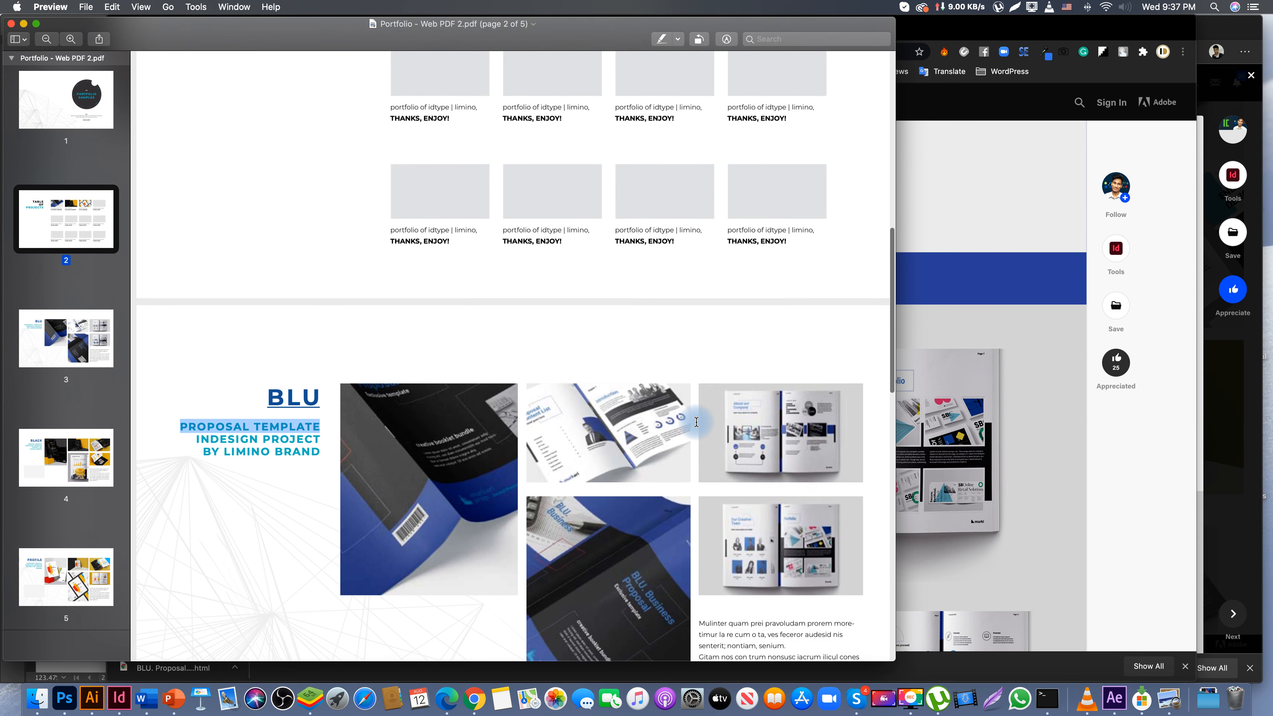
pyautogui.scroll(6, 516, 256)
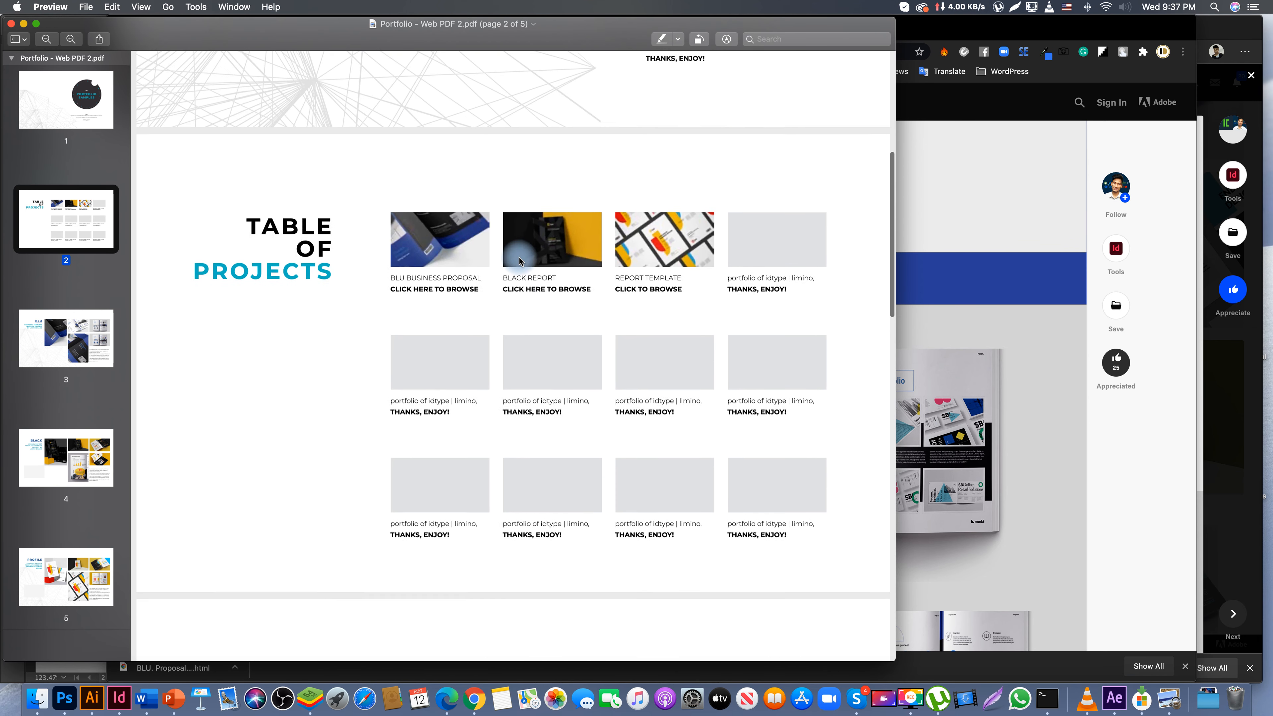
pyautogui.scroll(-10, 431, 262)
pyautogui.scroll(8, 429, 258)
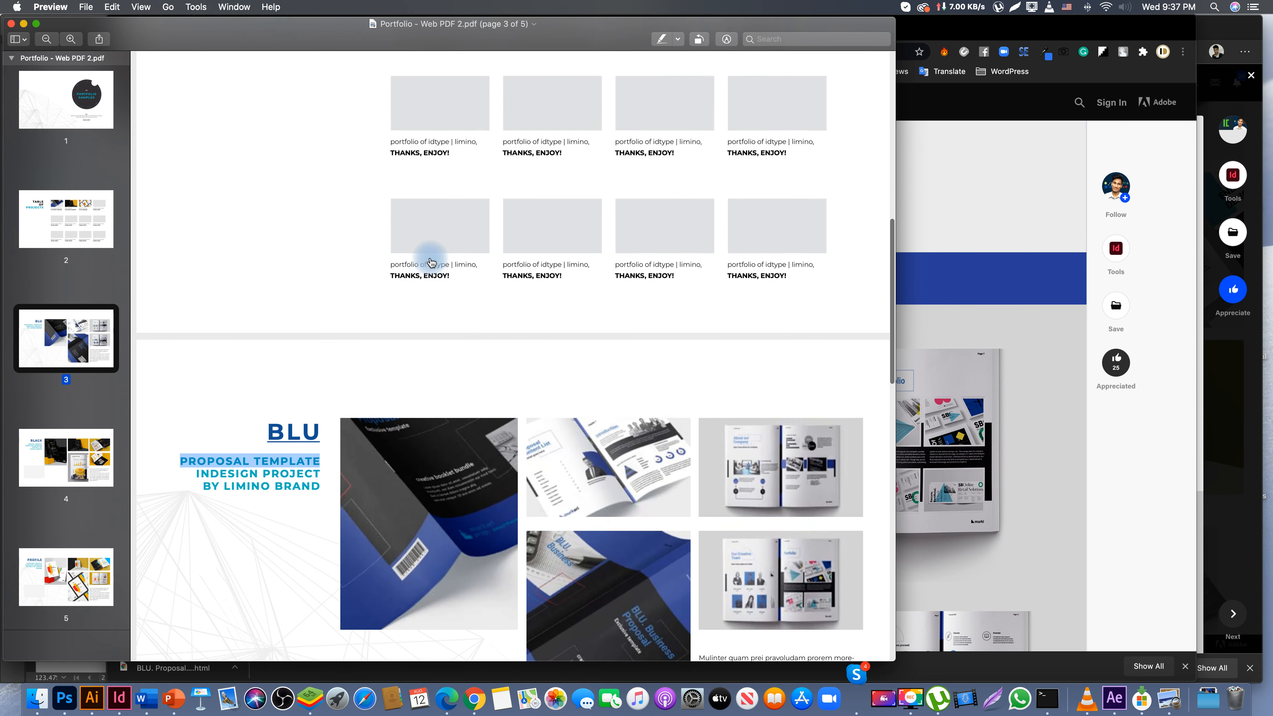
pyautogui.click(531, 248)
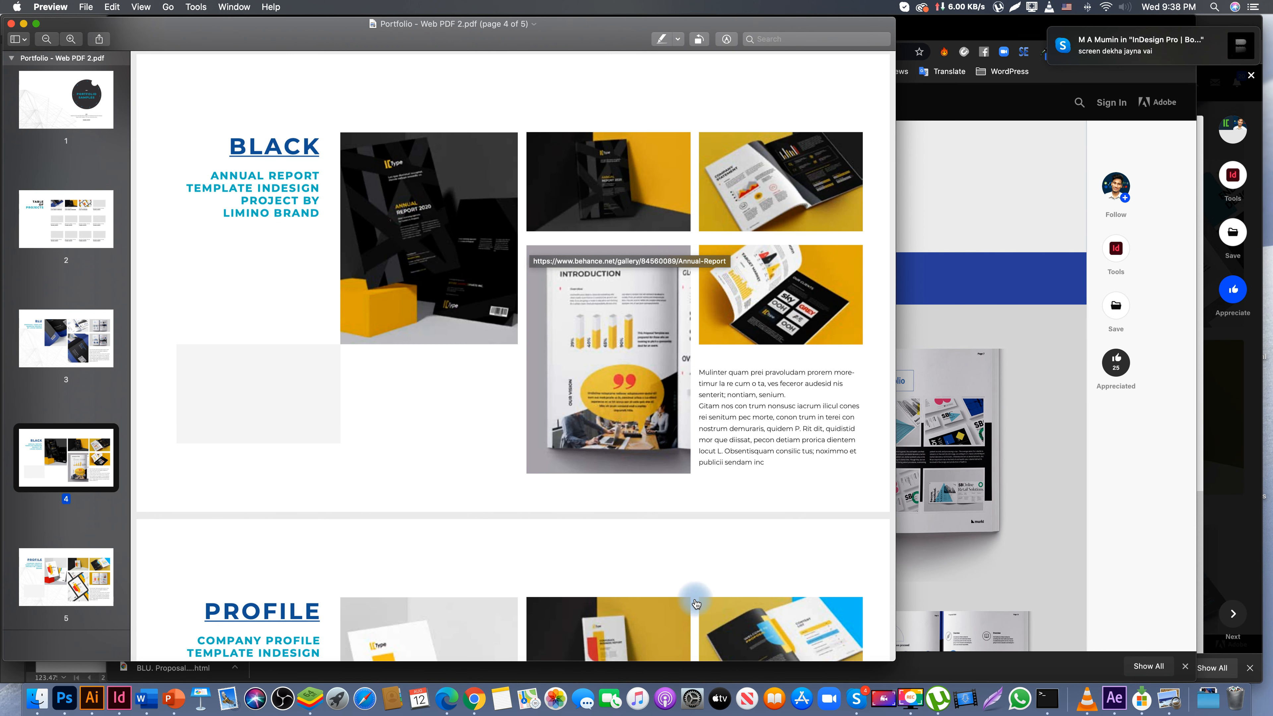
# - Switch to the Skype call, check its screen-sharing options without changing them, and return to the PDF in Preview
pyautogui.click(856, 699)
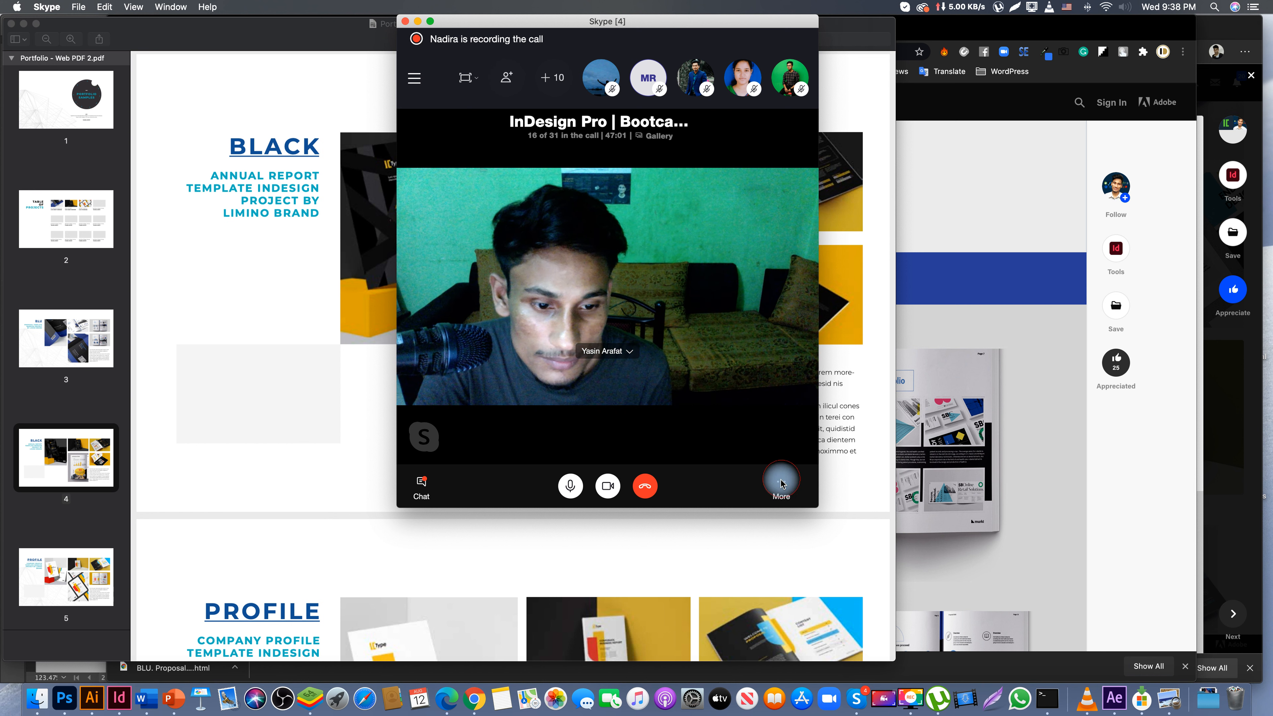
pyautogui.click(781, 482)
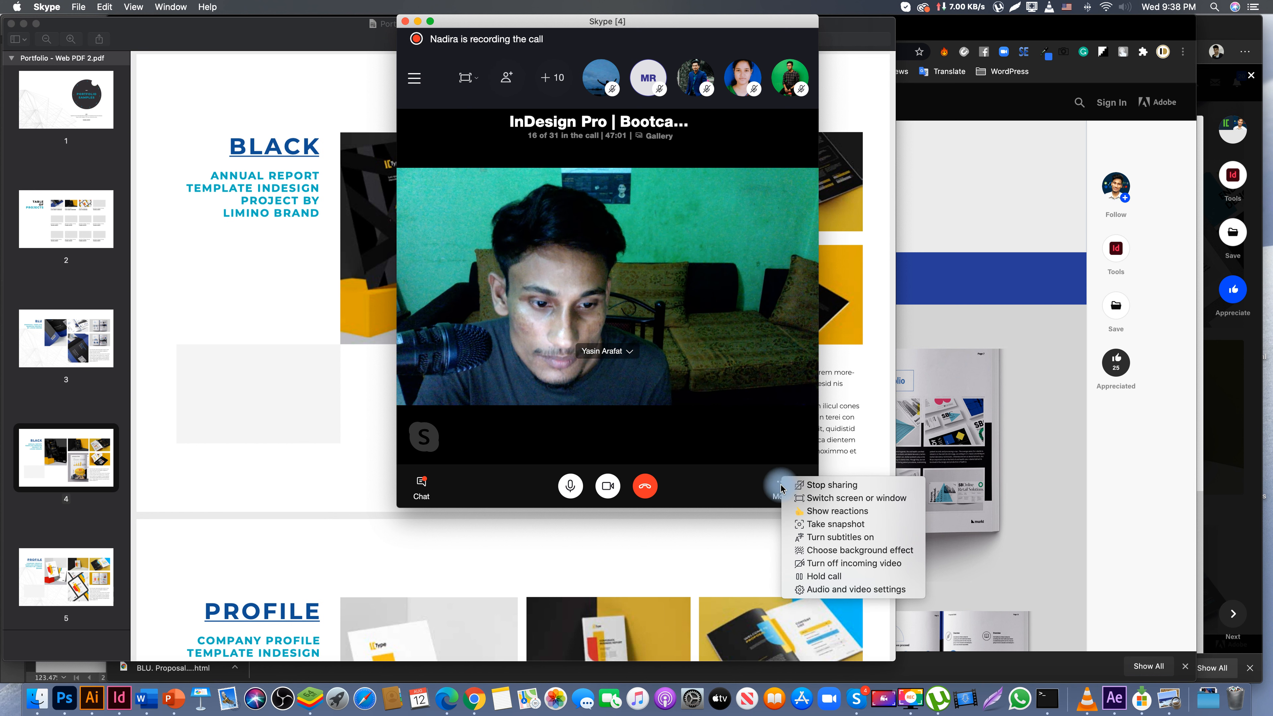
pyautogui.click(743, 486)
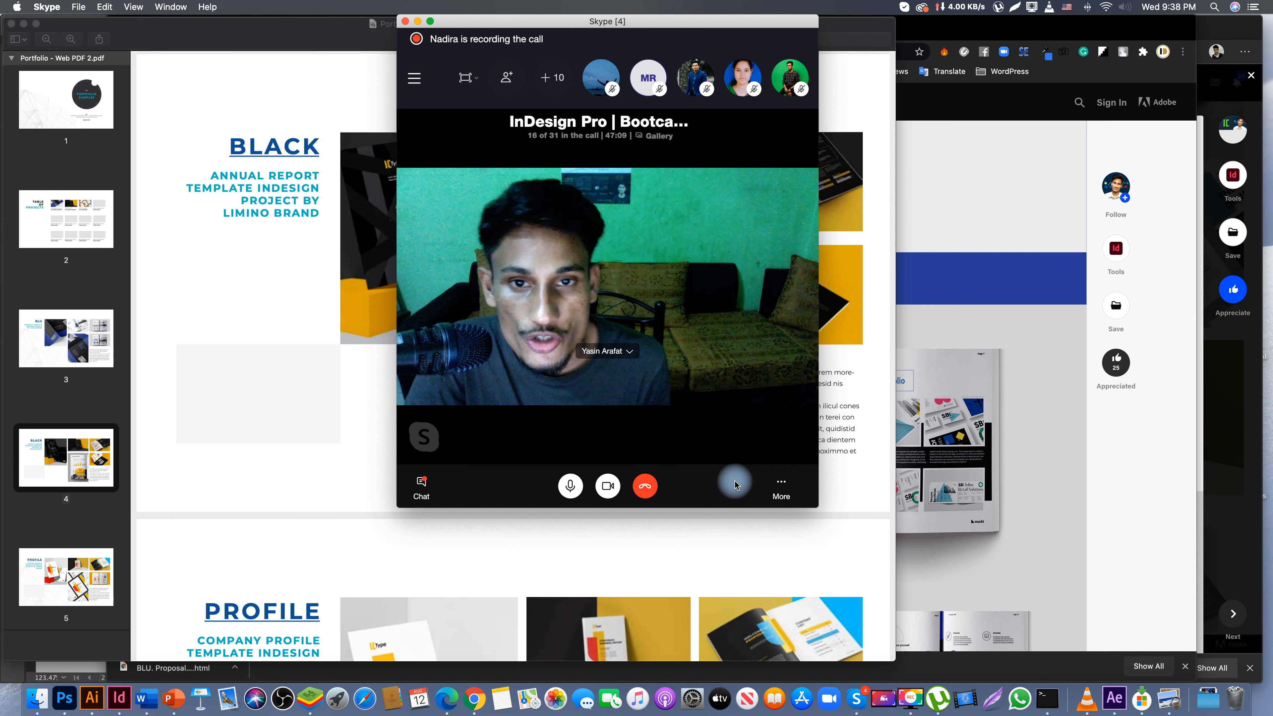
pyautogui.click(271, 298)
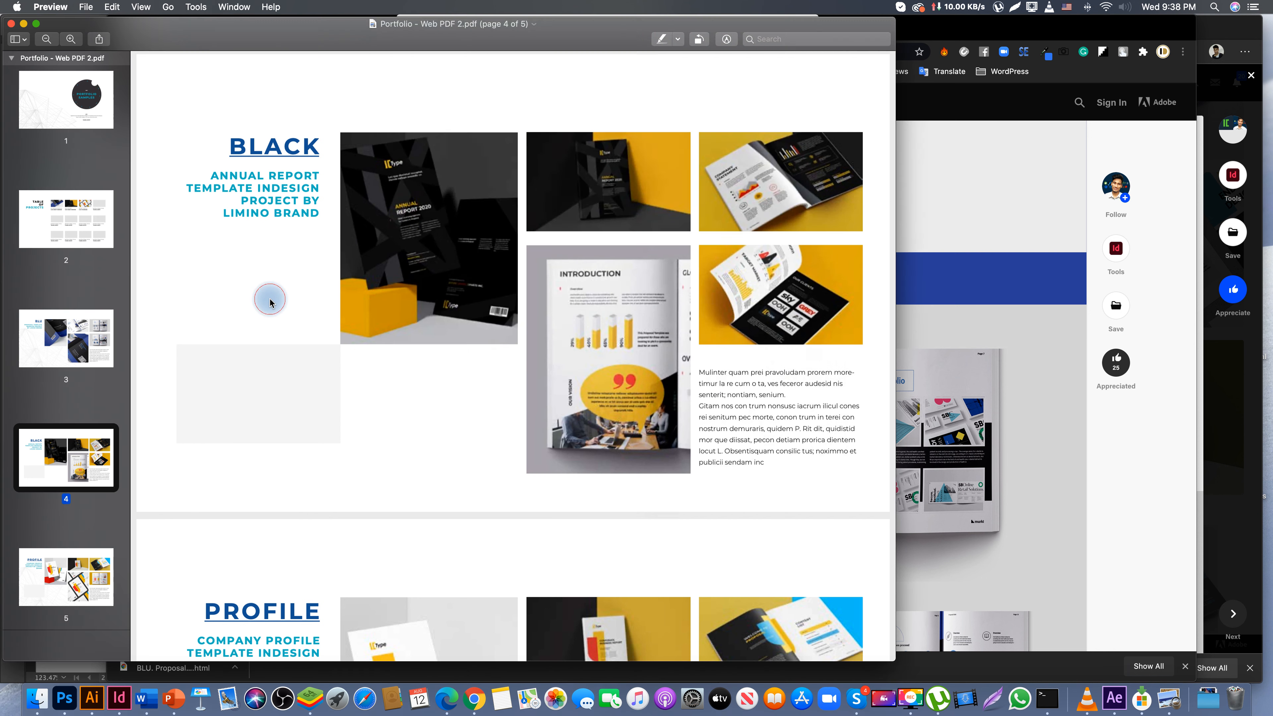
# - Review the exported PDF from its cover through the BLU, BLACK and PROFILE pages
pyautogui.scroll(-6, 633, 435)
pyautogui.scroll(20, 632, 434)
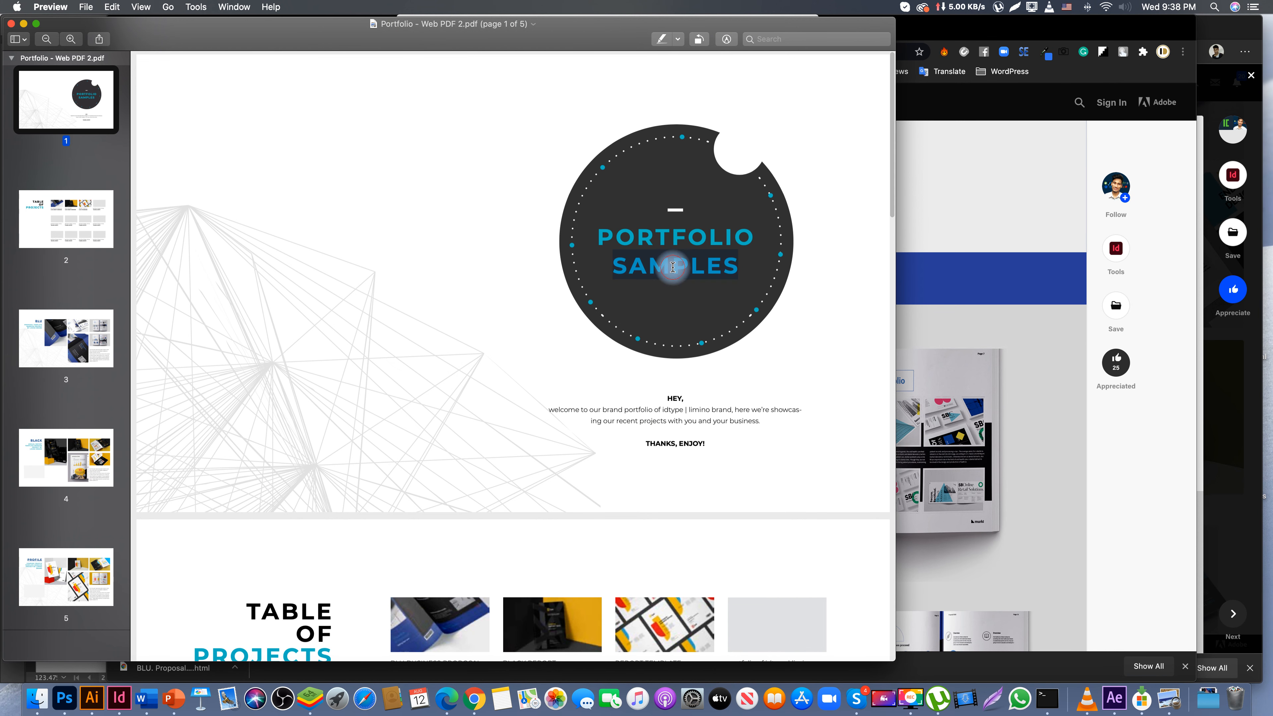
pyautogui.scroll(-20, 674, 449)
pyautogui.scroll(-3, 677, 450)
pyautogui.scroll(15, 677, 450)
pyautogui.scroll(5, 677, 451)
pyautogui.scroll(-15, 677, 450)
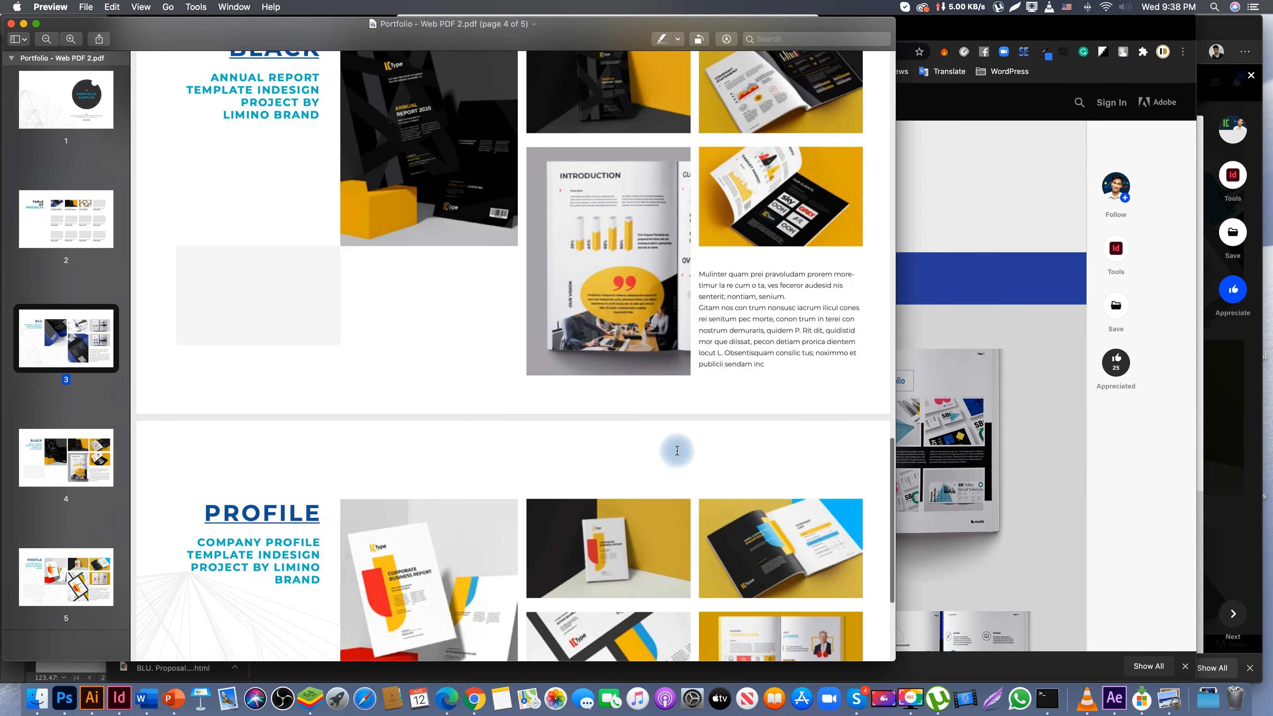
pyautogui.scroll(-5, 677, 450)
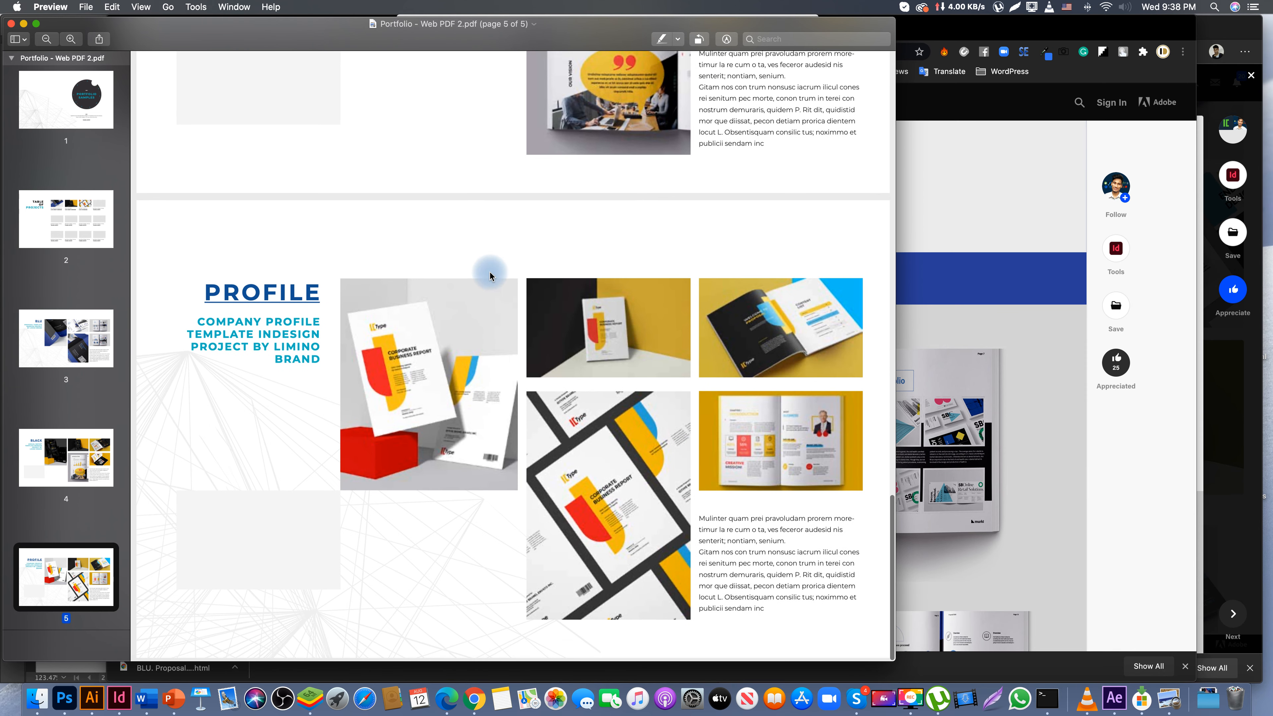
pyautogui.scroll(5, 479, 241)
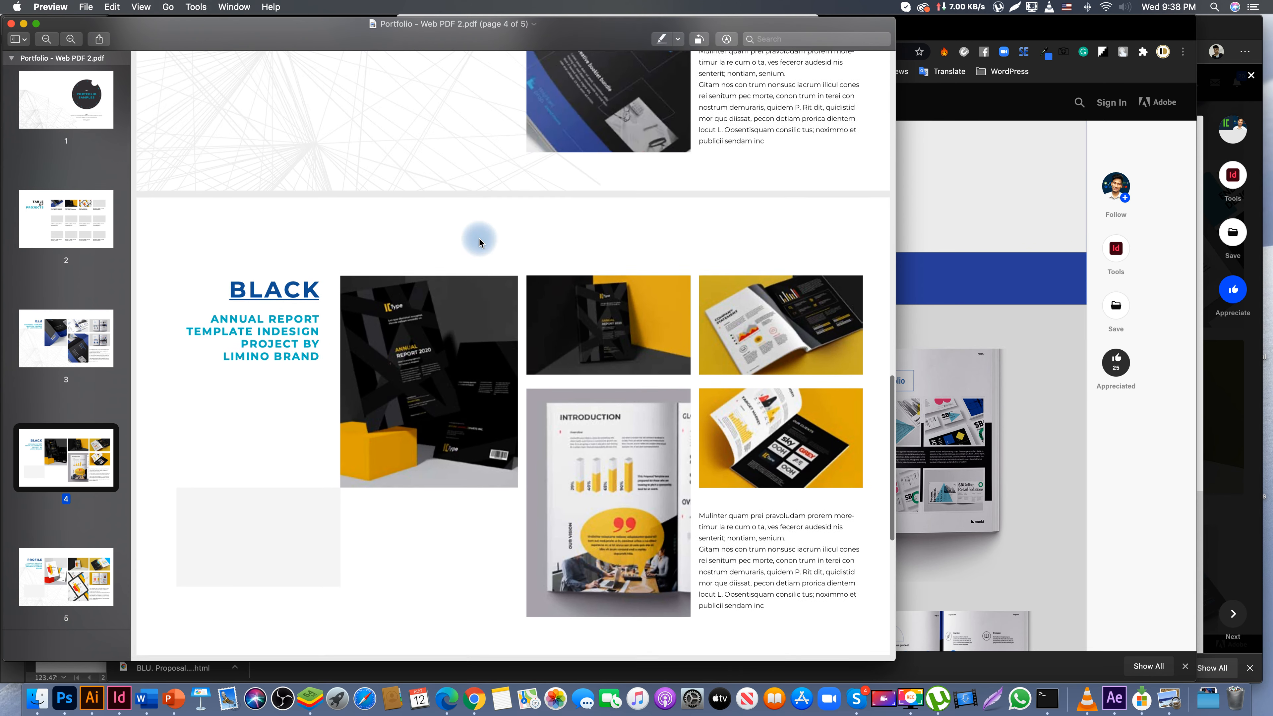
pyautogui.scroll(-2, 480, 240)
pyautogui.scroll(-6, 480, 244)
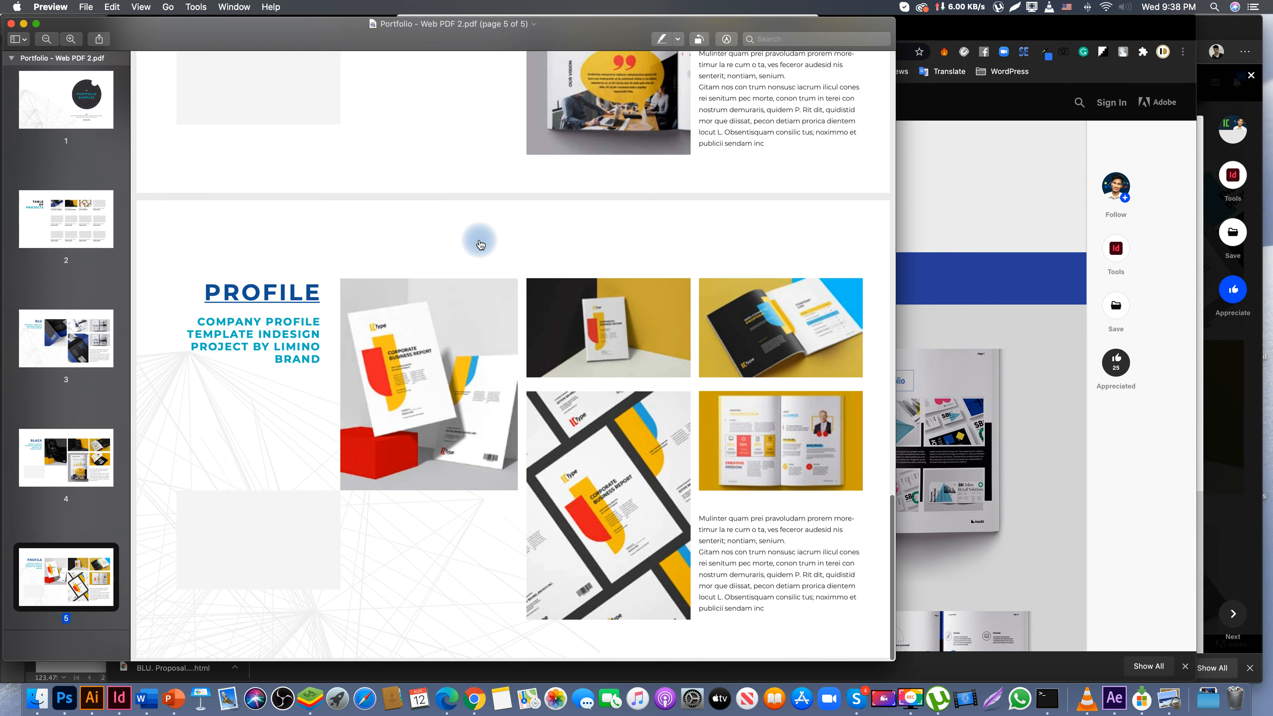
pyautogui.scroll(10, 480, 243)
pyautogui.scroll(10, 479, 244)
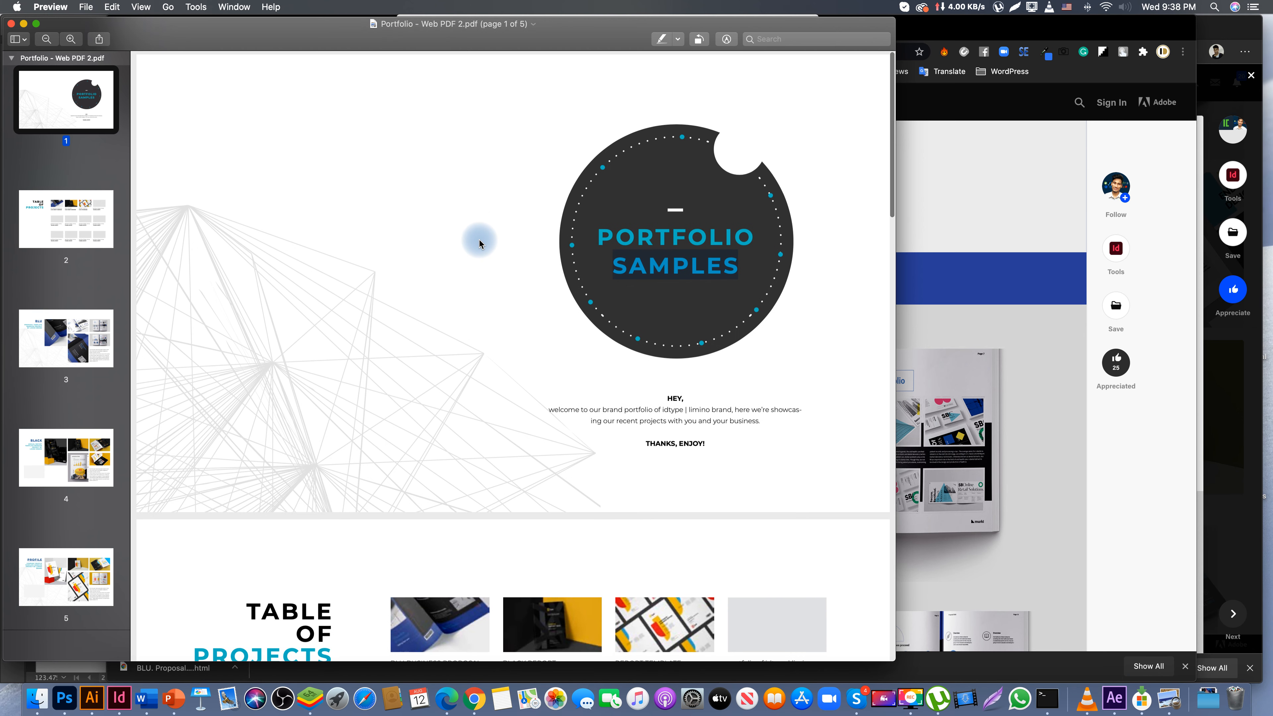
# - Check the Report Template thumbnail's page link and the BLU cover's Behance link, and look over the project pages again
pyautogui.scroll(-5, 489, 248)
pyautogui.scroll(-1, 589, 282)
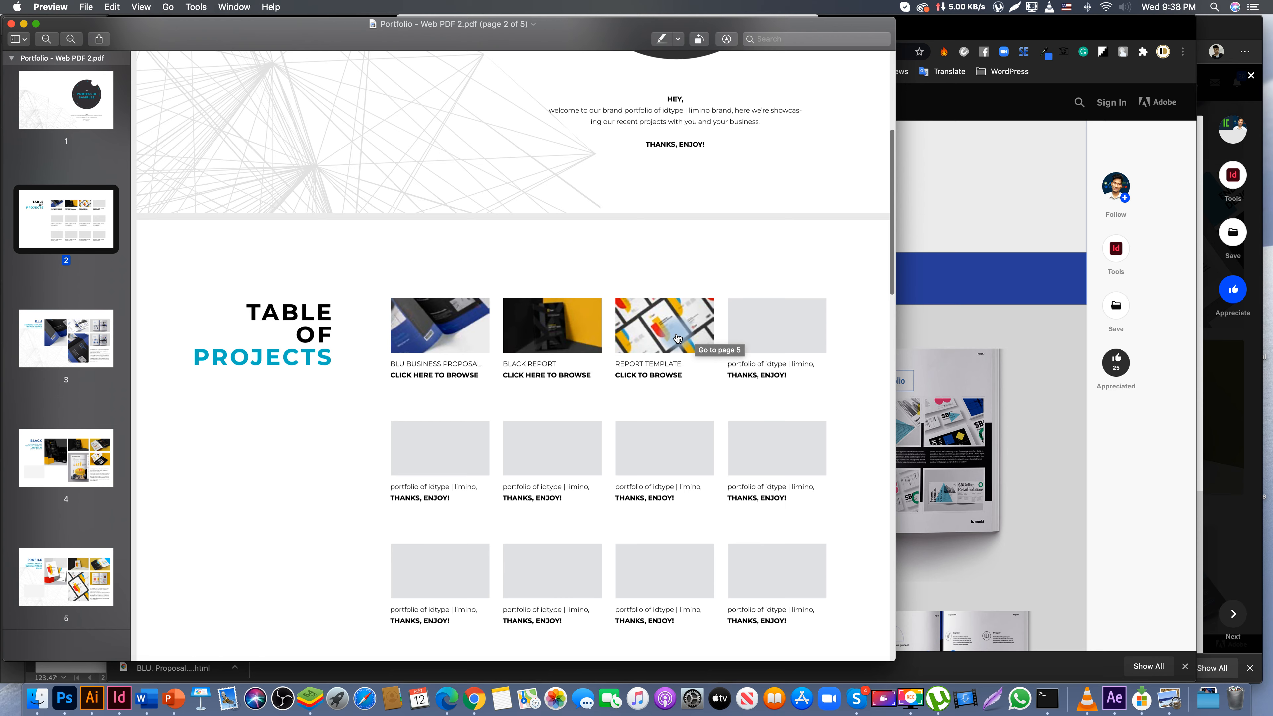
pyautogui.scroll(-10, 677, 338)
pyautogui.scroll(1, 677, 338)
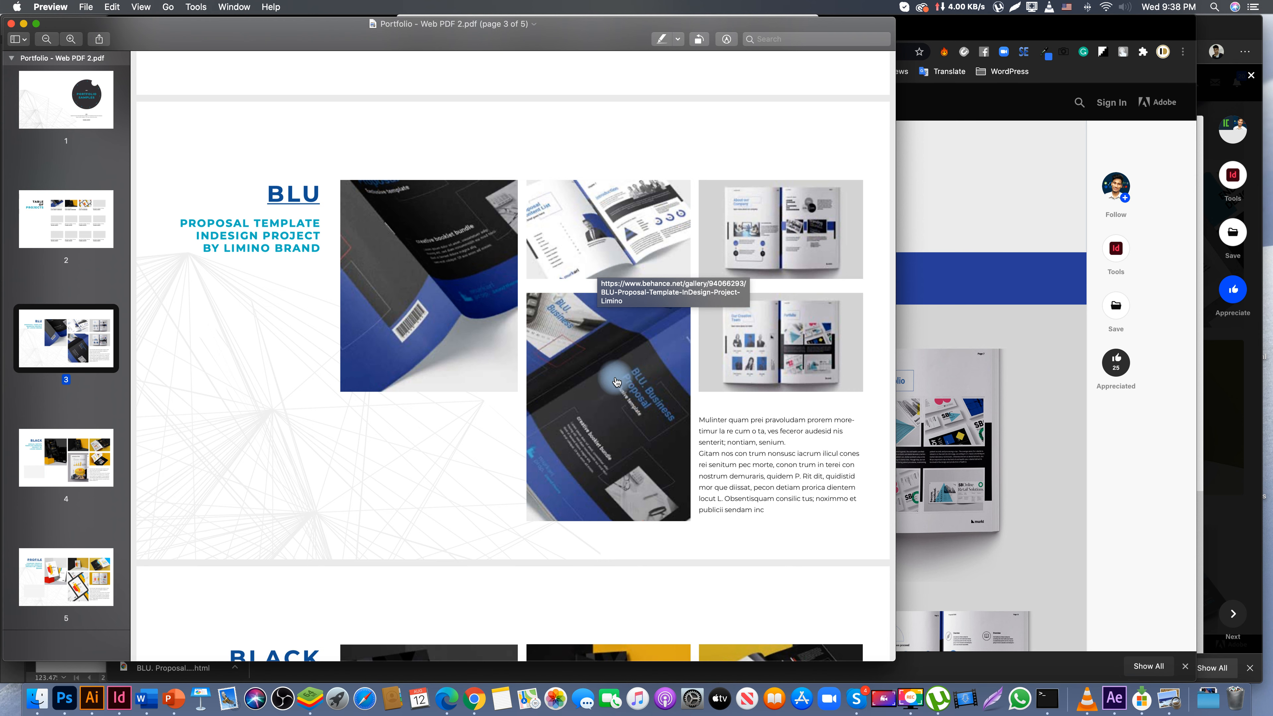
pyautogui.scroll(-10, 612, 347)
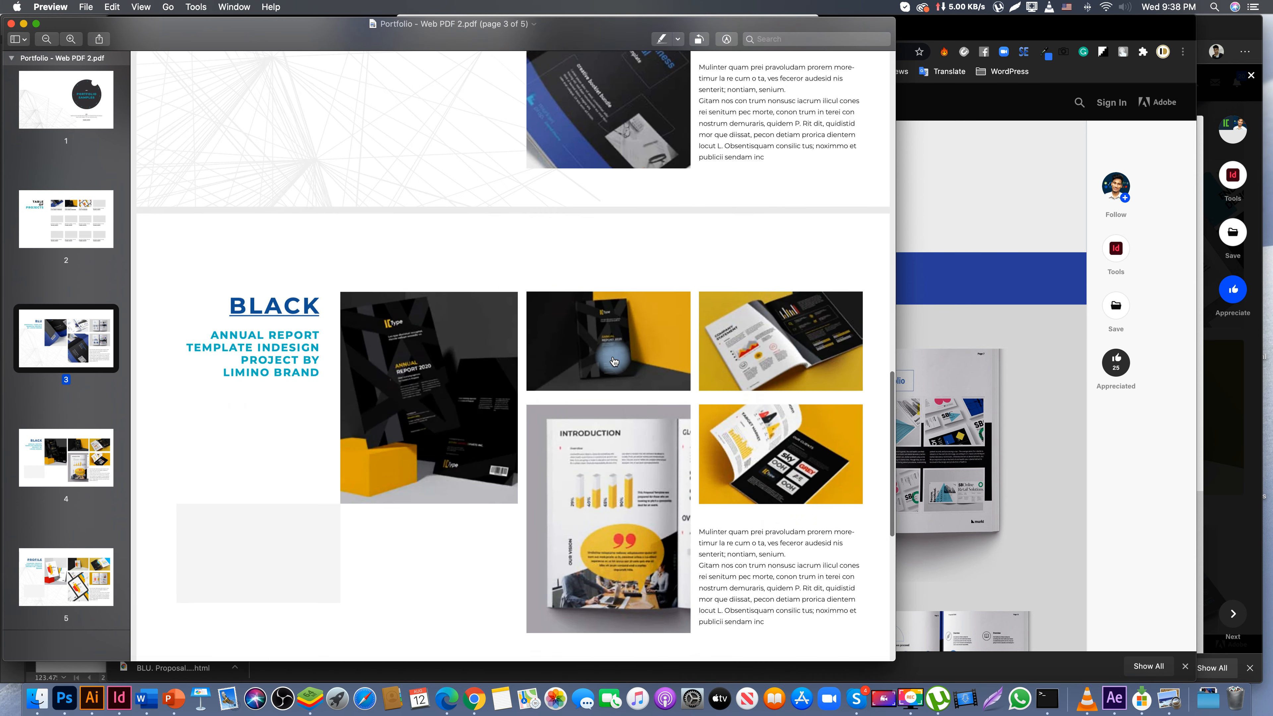
pyautogui.scroll(-4, 614, 361)
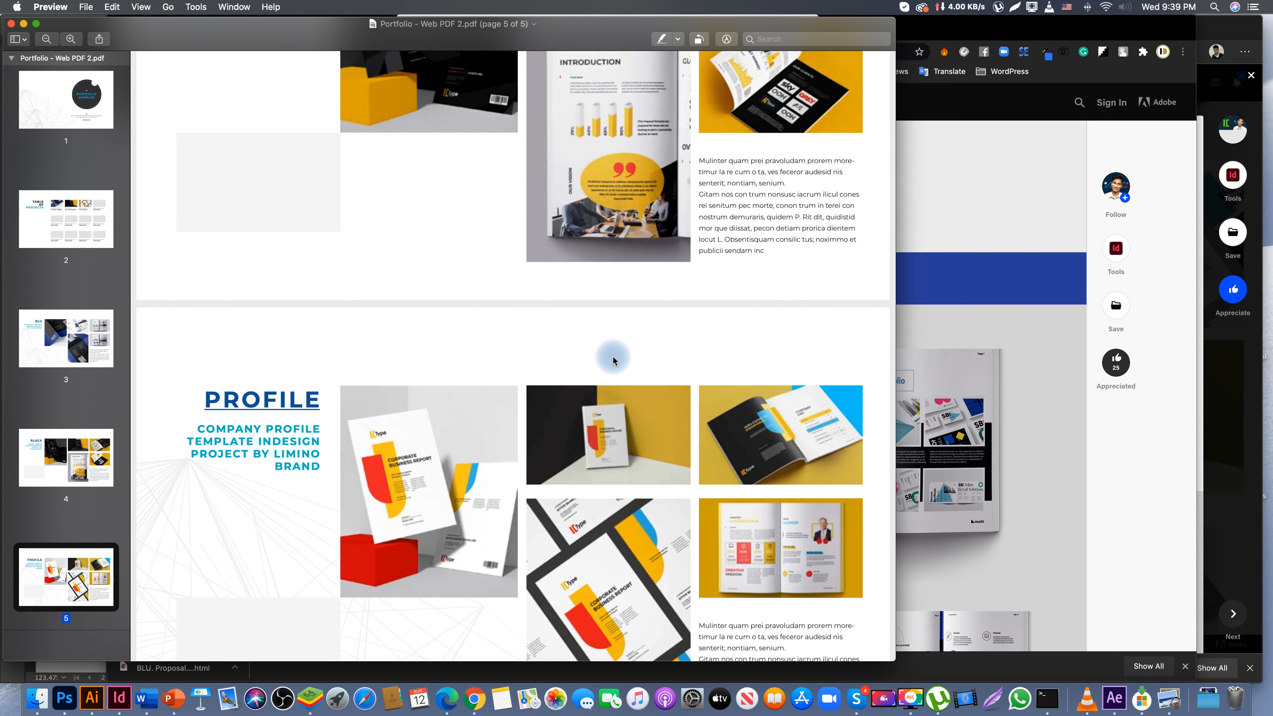
# - Bring up the Skype call, move its window clear of the PDF pages, and return to the PDF
pyautogui.click(857, 699)
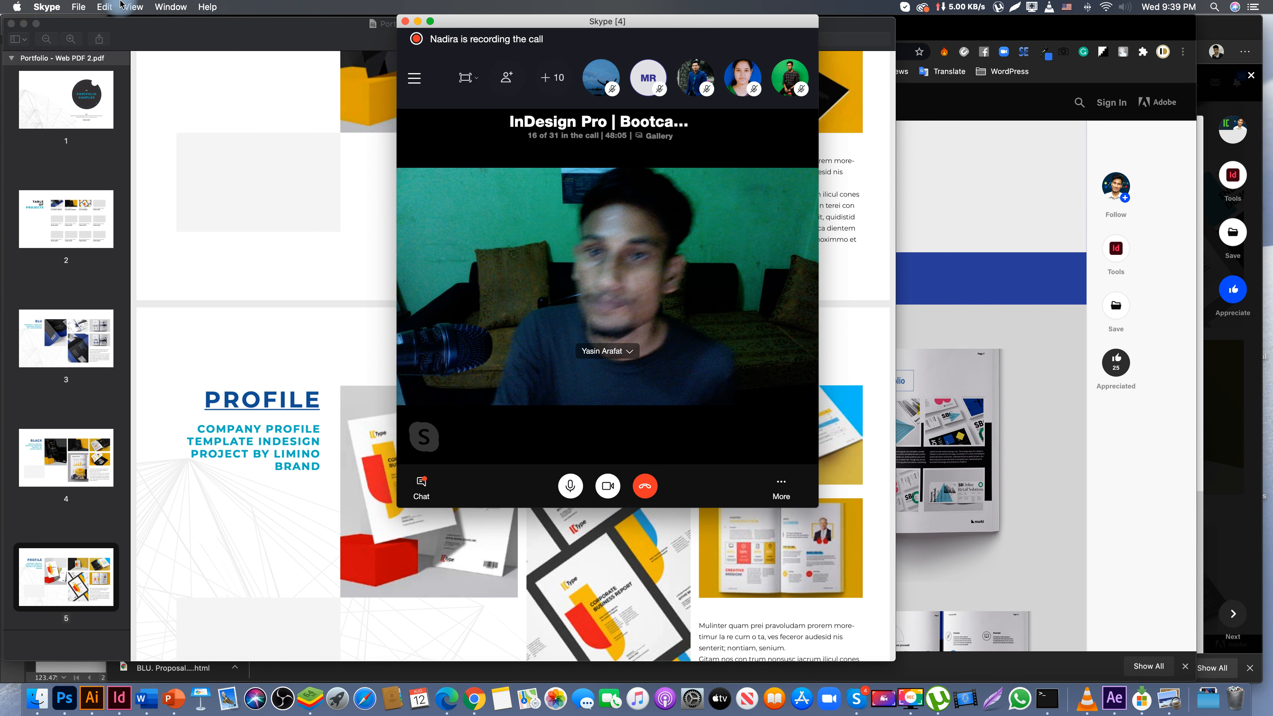
pyautogui.moveTo(529, 25); pyautogui.dragTo(942, 175)
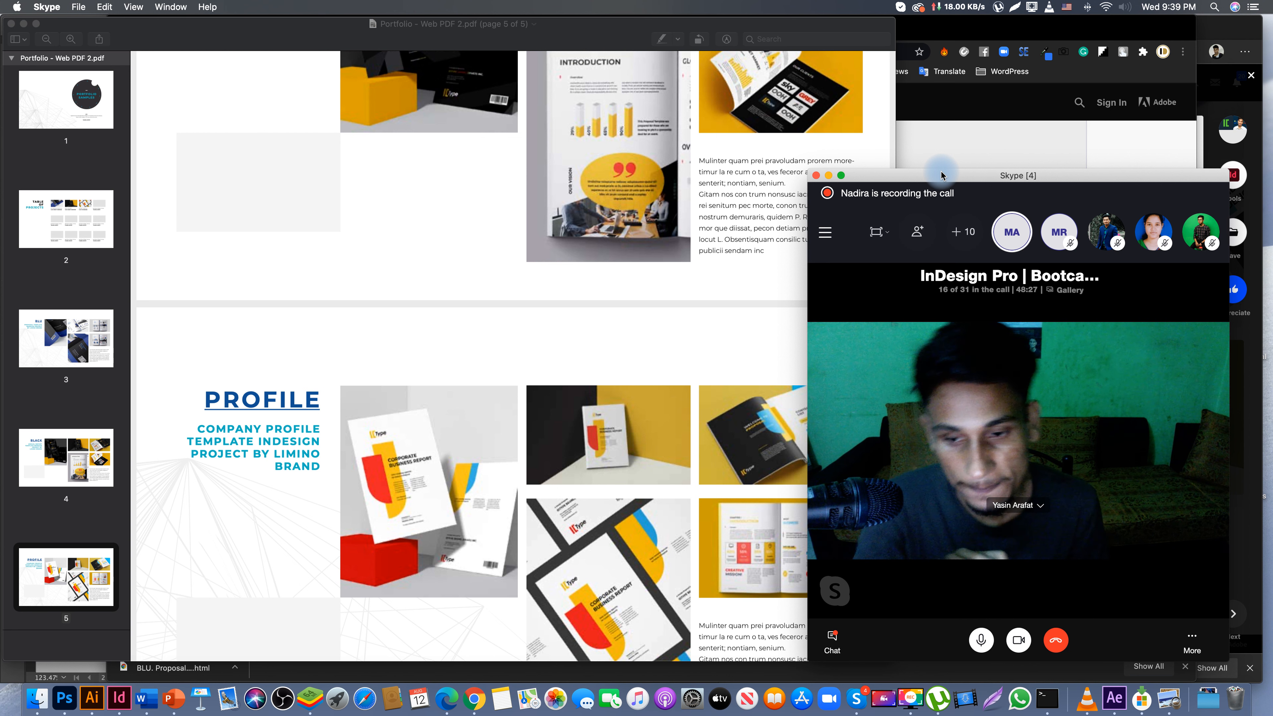
pyautogui.click(462, 359)
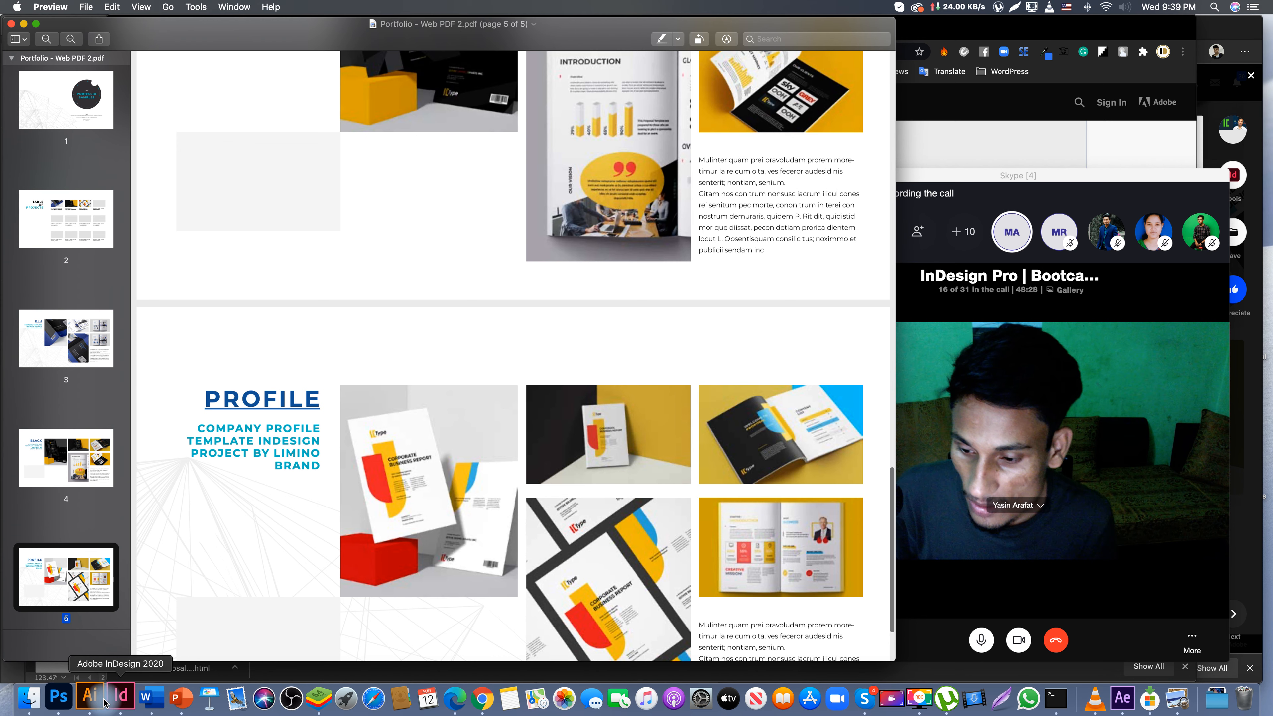
# - Switch to InDesign and examine the table of projects, checking the linked thumbnails and the empty fourth placeholder
pyautogui.click(120, 699)
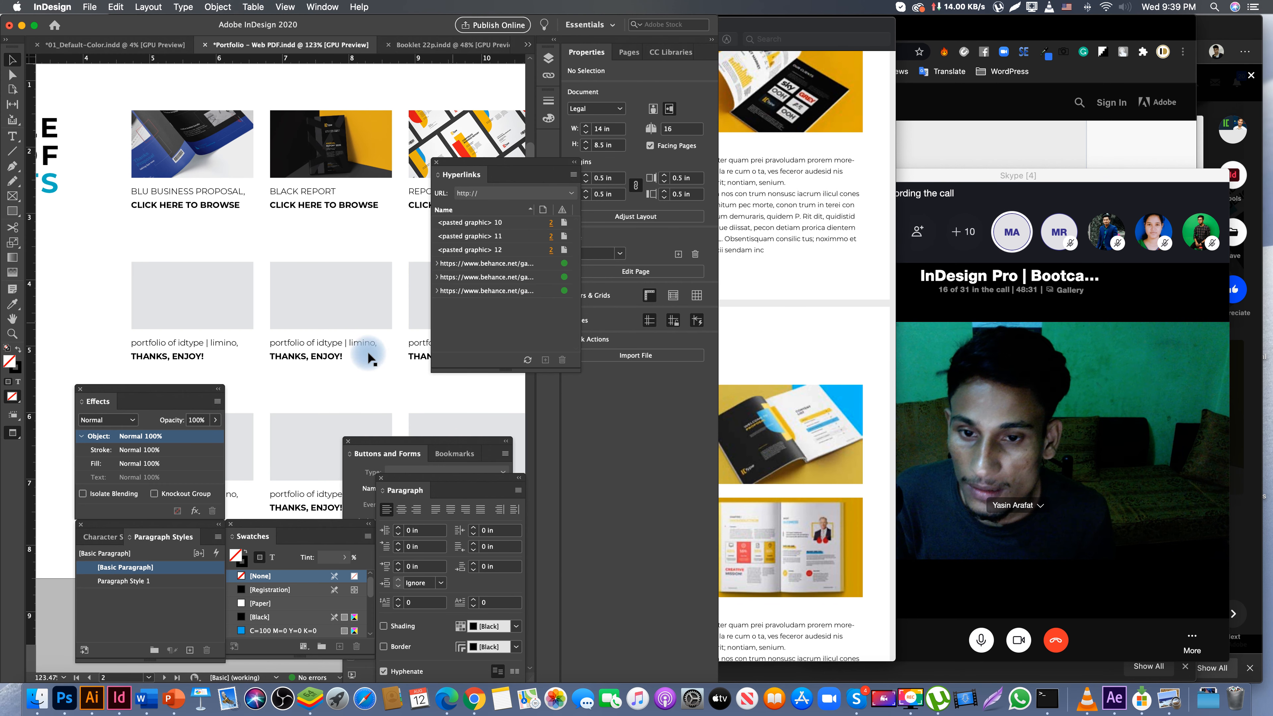
pyautogui.press('Tab')
pyautogui.scroll(-5, 384, 254)
pyautogui.scroll(-2, 457, 214)
pyautogui.hscroll(5, 311, 200)
pyautogui.scroll(4, 160, 210)
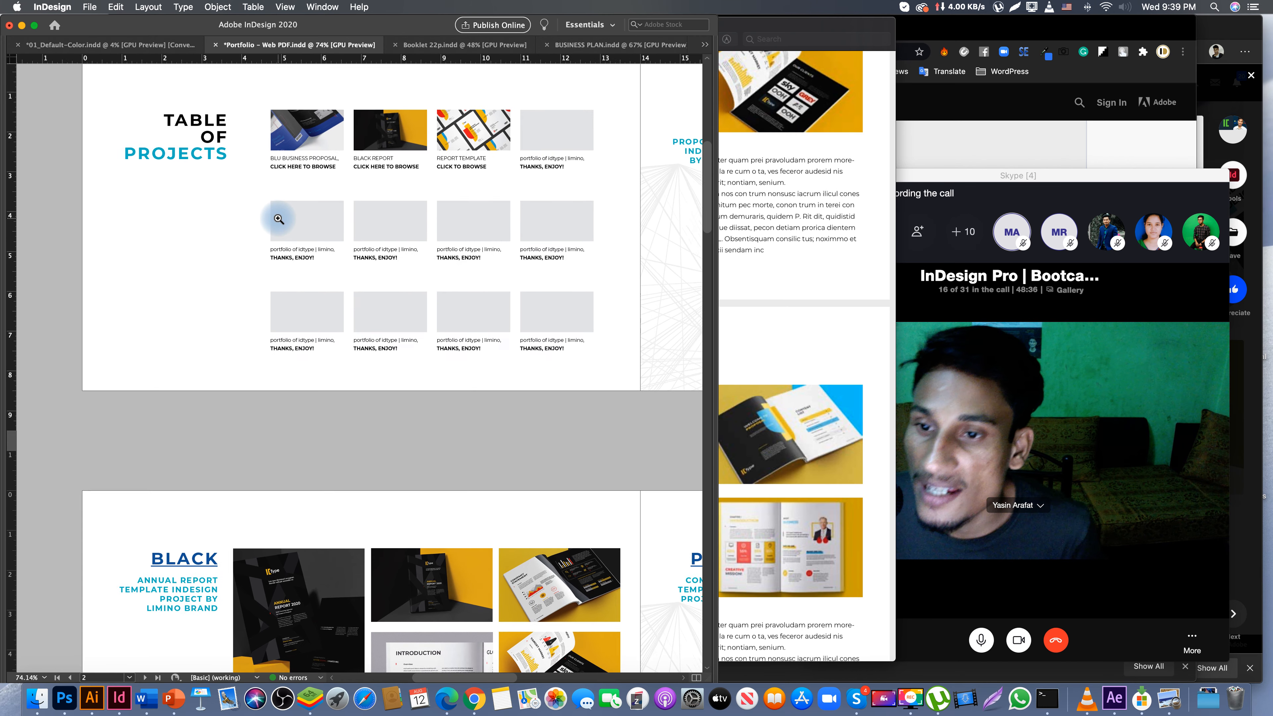
pyautogui.scroll(2, 323, 189)
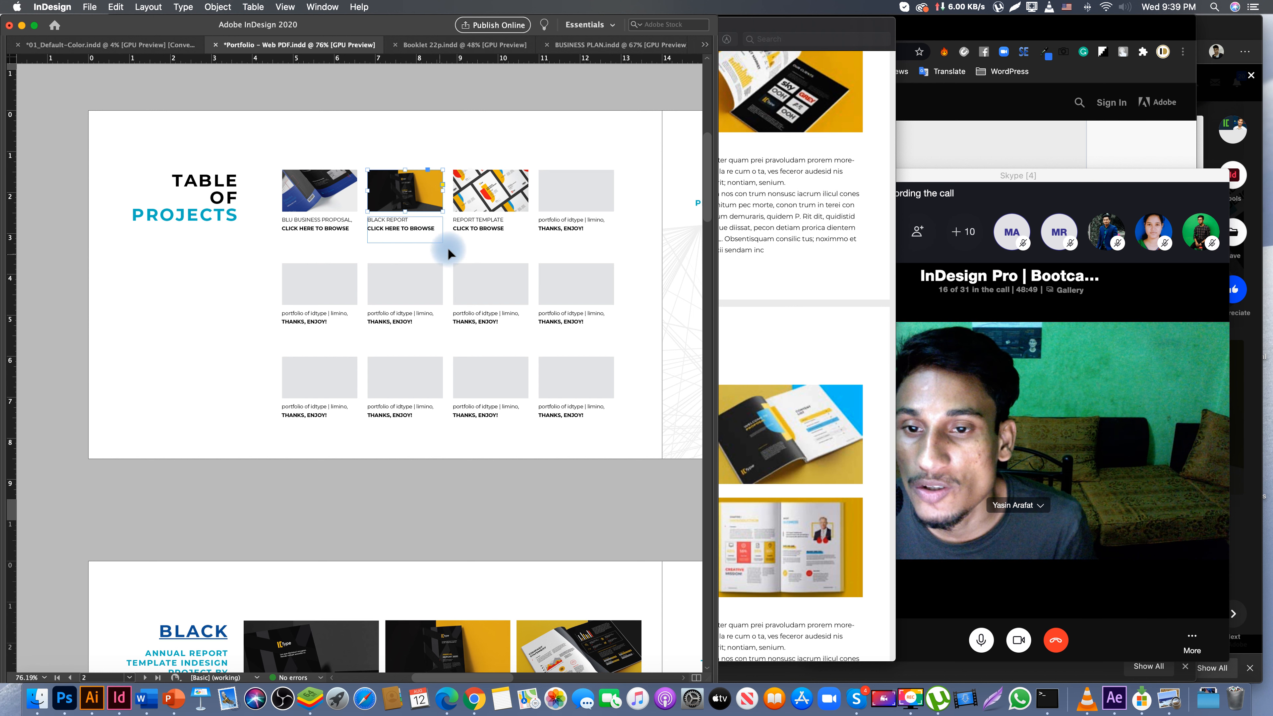
pyautogui.click(563, 175)
pyautogui.click(582, 190)
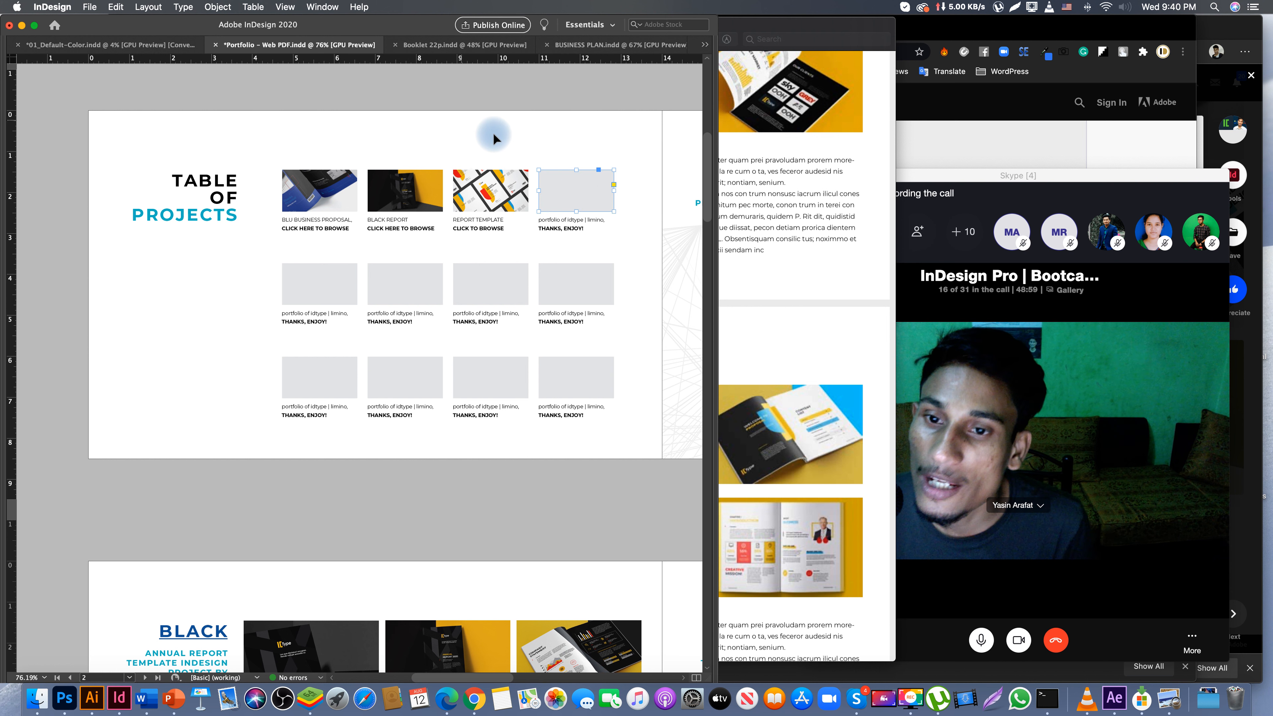
pyautogui.hscroll(3, 489, 130)
pyautogui.click(240, 183)
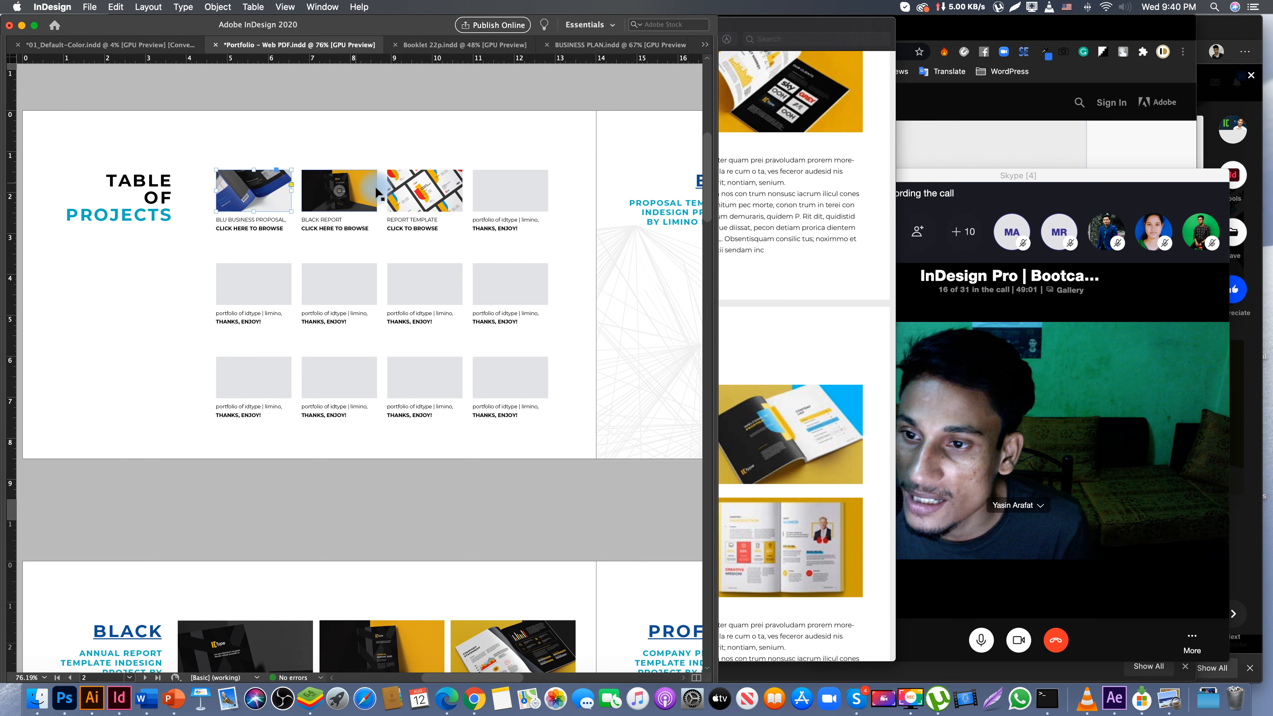
pyautogui.click(440, 194)
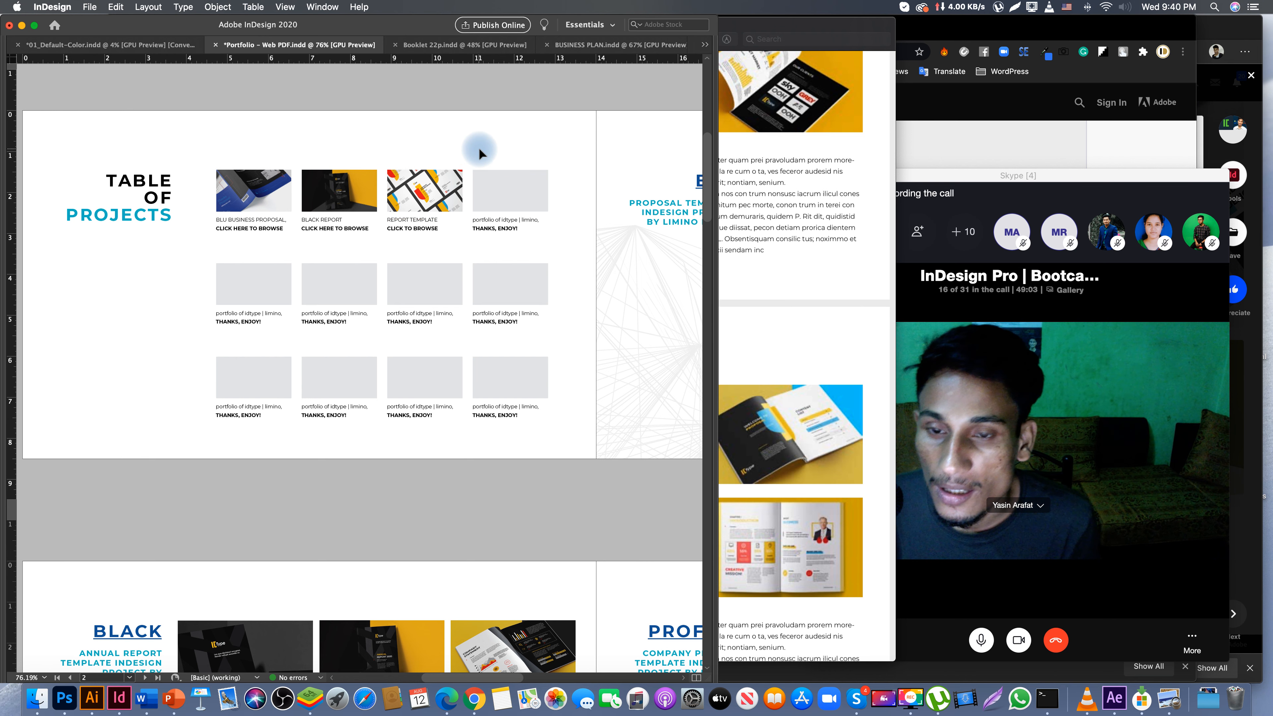
# - Copy the BLACK project page's entire layout and paste it in place on the empty page 6
pyautogui.press('Tab')
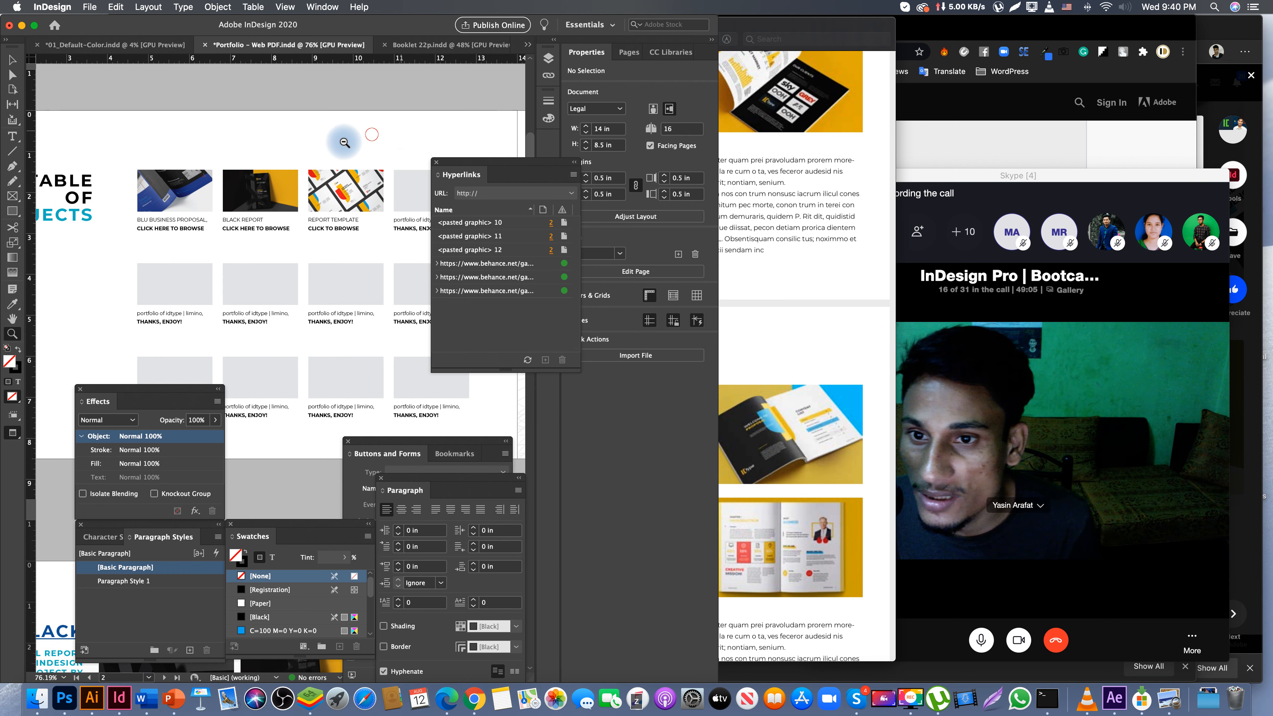
pyautogui.moveTo(344, 143); pyautogui.dragTo(300, 151)
pyautogui.moveTo(420, 293); pyautogui.dragTo(287, 176)
pyautogui.moveTo(236, 401); pyautogui.dragTo(291, 278)
pyautogui.click(253, 223)
pyautogui.press('Tab')
pyautogui.moveTo(181, 108); pyautogui.dragTo(362, 234)
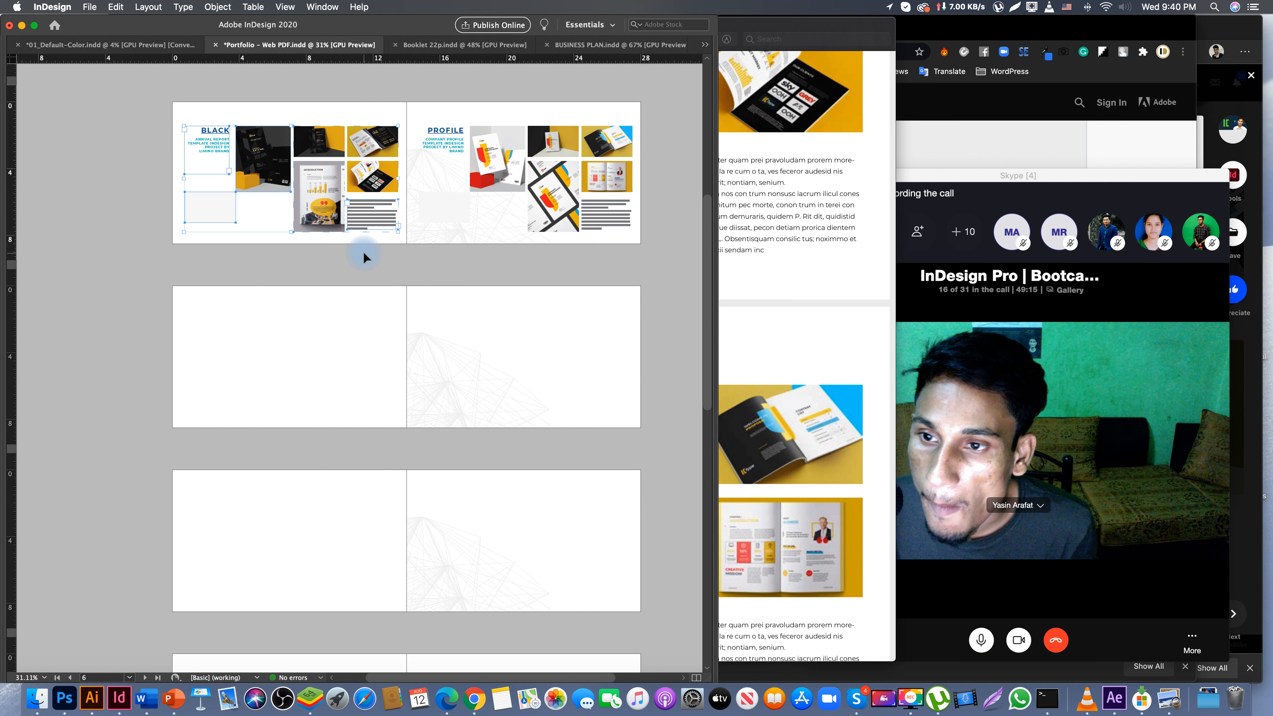
pyautogui.click(300, 330)
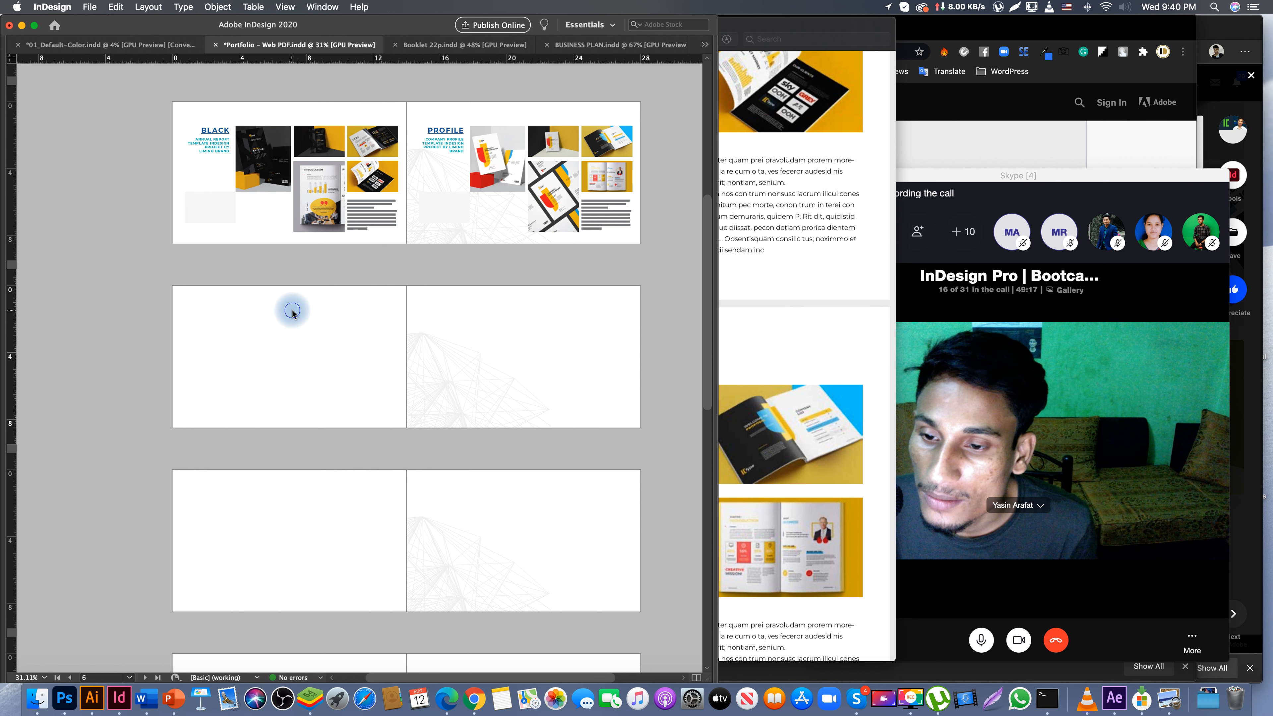
pyautogui.rightClick(293, 314)
pyautogui.click(315, 334)
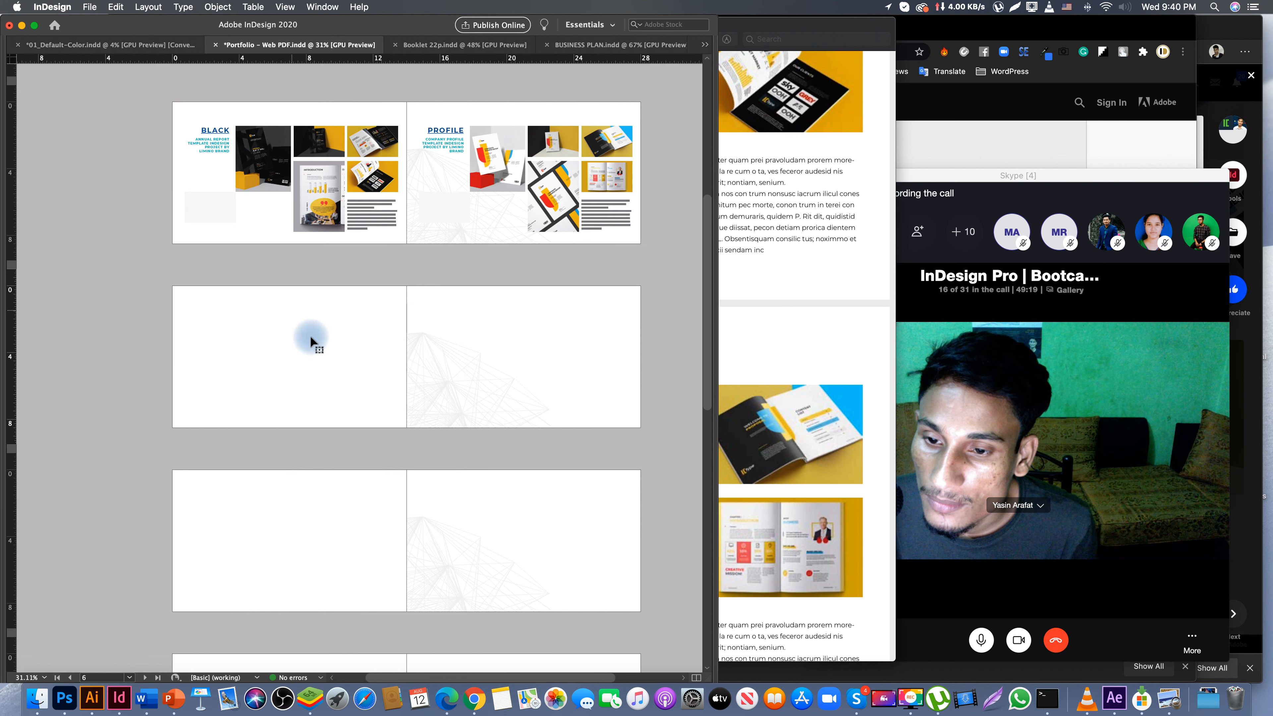
pyautogui.click(415, 292)
# - Delete the images from all the picture frames of the copied BLACK layout on page 6, keeping the frames
pyautogui.press('z')
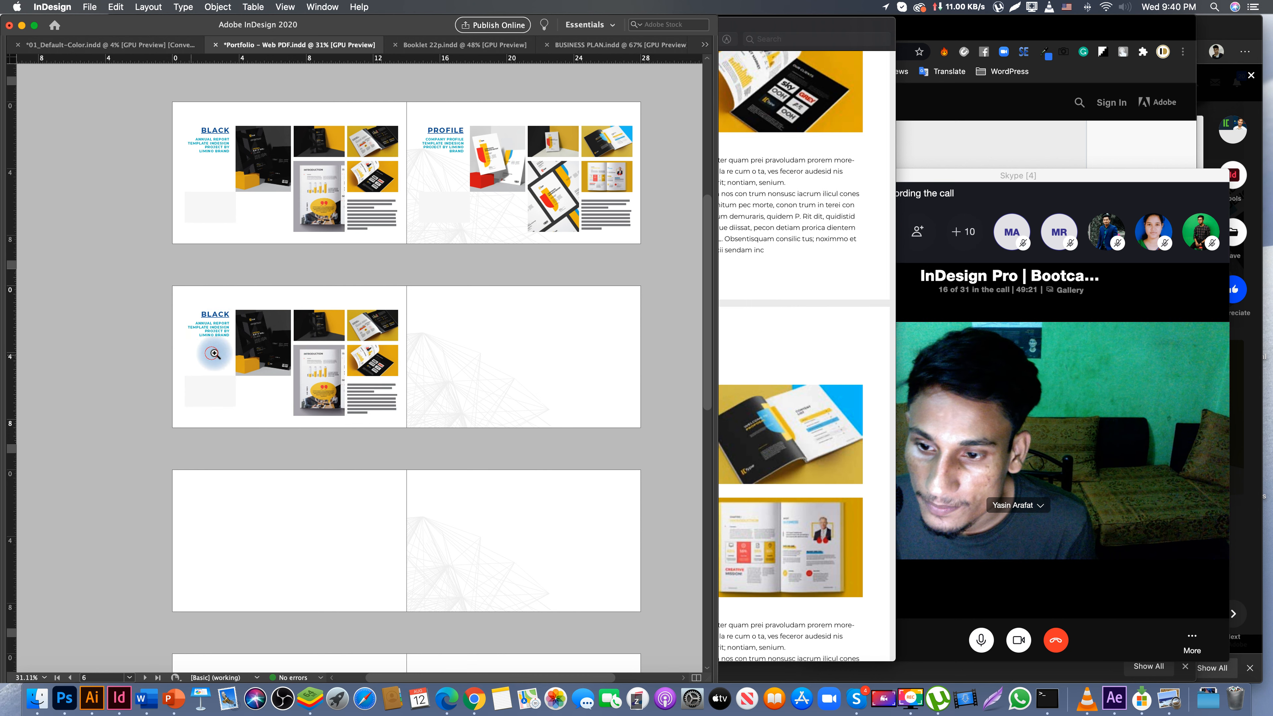
pyautogui.click(247, 354)
pyautogui.keyDown('shift'); pyautogui.click(397, 421); pyautogui.keyUp('shift')
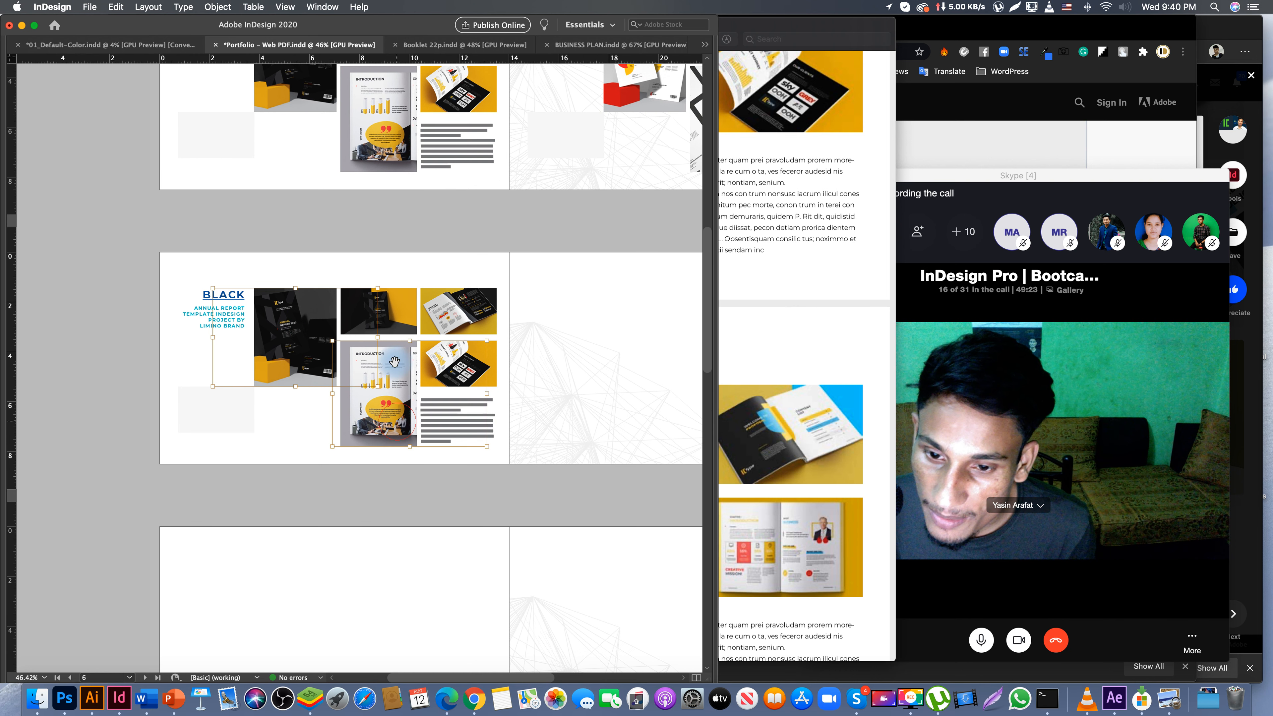
pyautogui.keyDown('shift'); pyautogui.click(396, 322); pyautogui.keyUp('shift')
pyautogui.keyDown('shift'); pyautogui.click(458, 323); pyautogui.keyUp('shift')
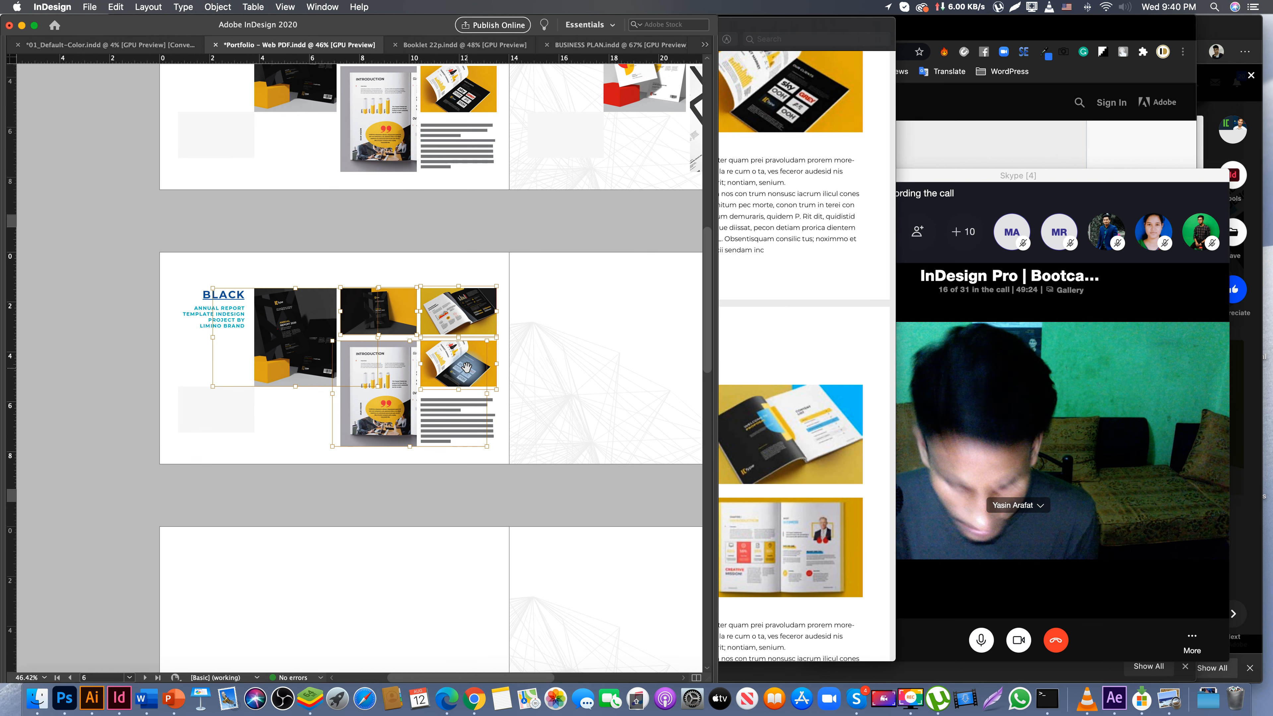
pyautogui.press('Delete')
# - Remove the Behance hyperlink from the BLACK heading on page 6
pyautogui.press('space')
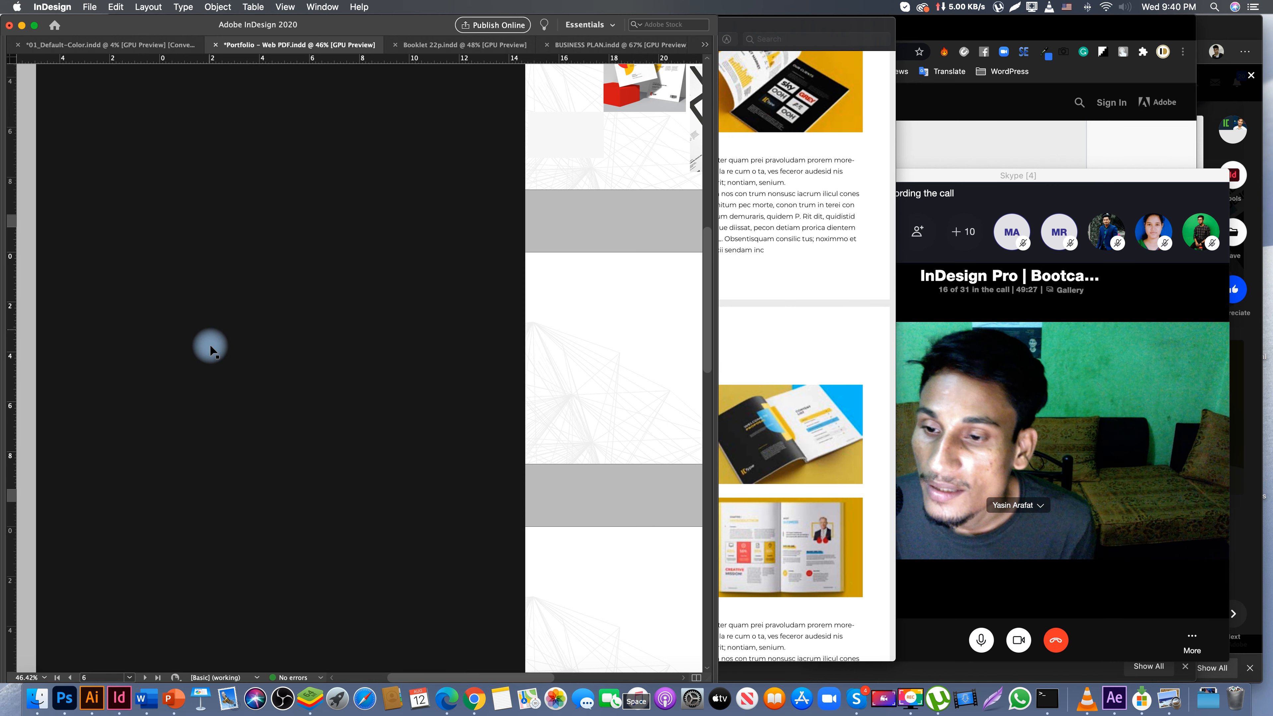
pyautogui.press('Tab')
pyautogui.click(150, 296)
pyautogui.doubleClick(151, 294)
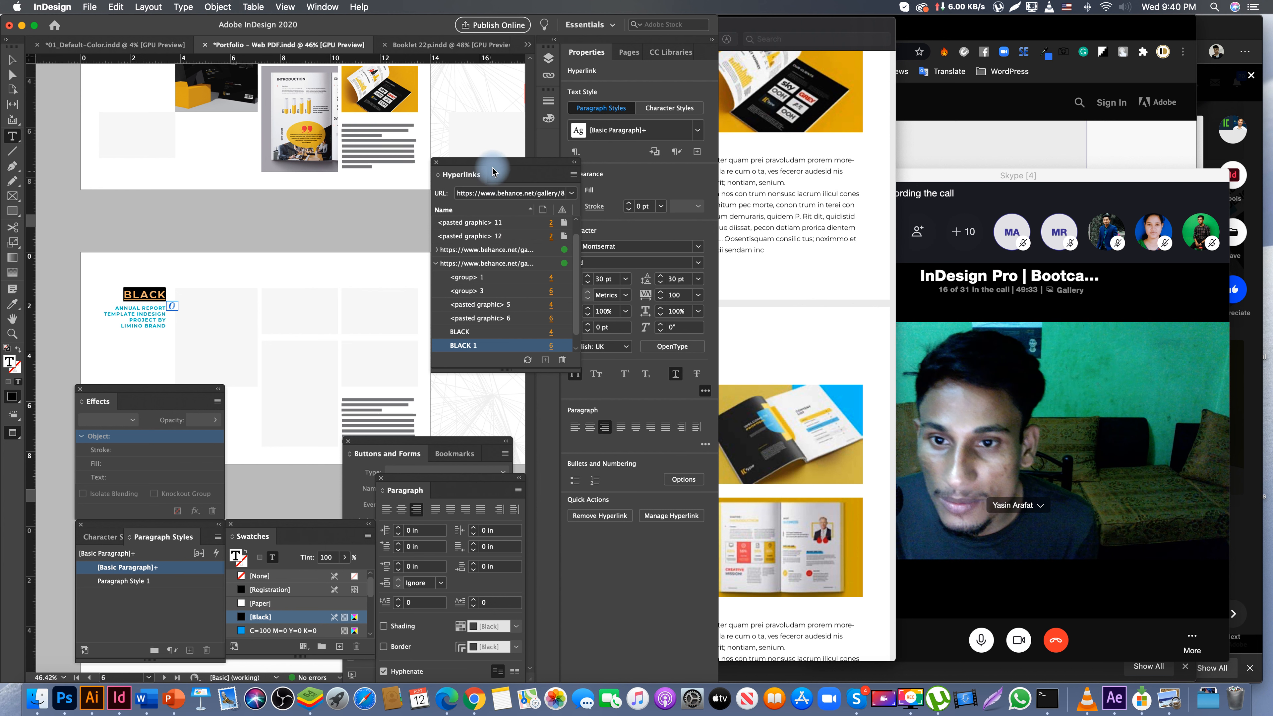
pyautogui.moveTo(497, 165); pyautogui.dragTo(454, 208)
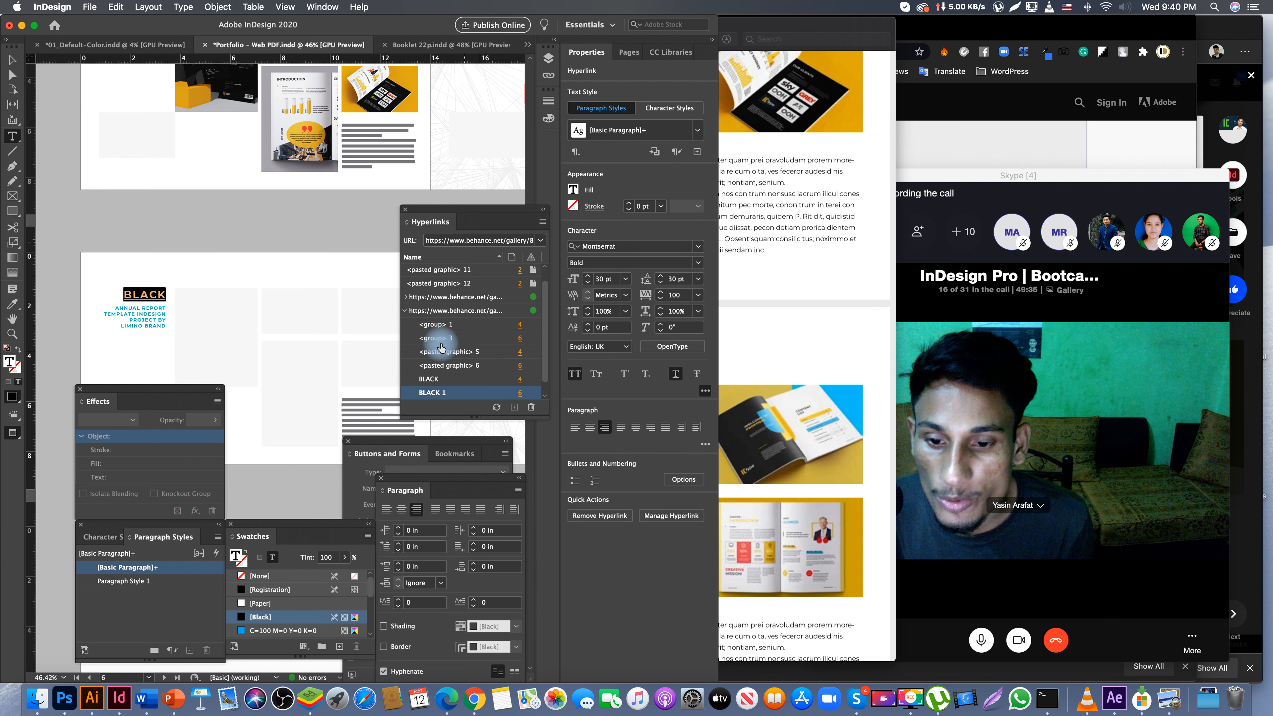
pyautogui.click(532, 407)
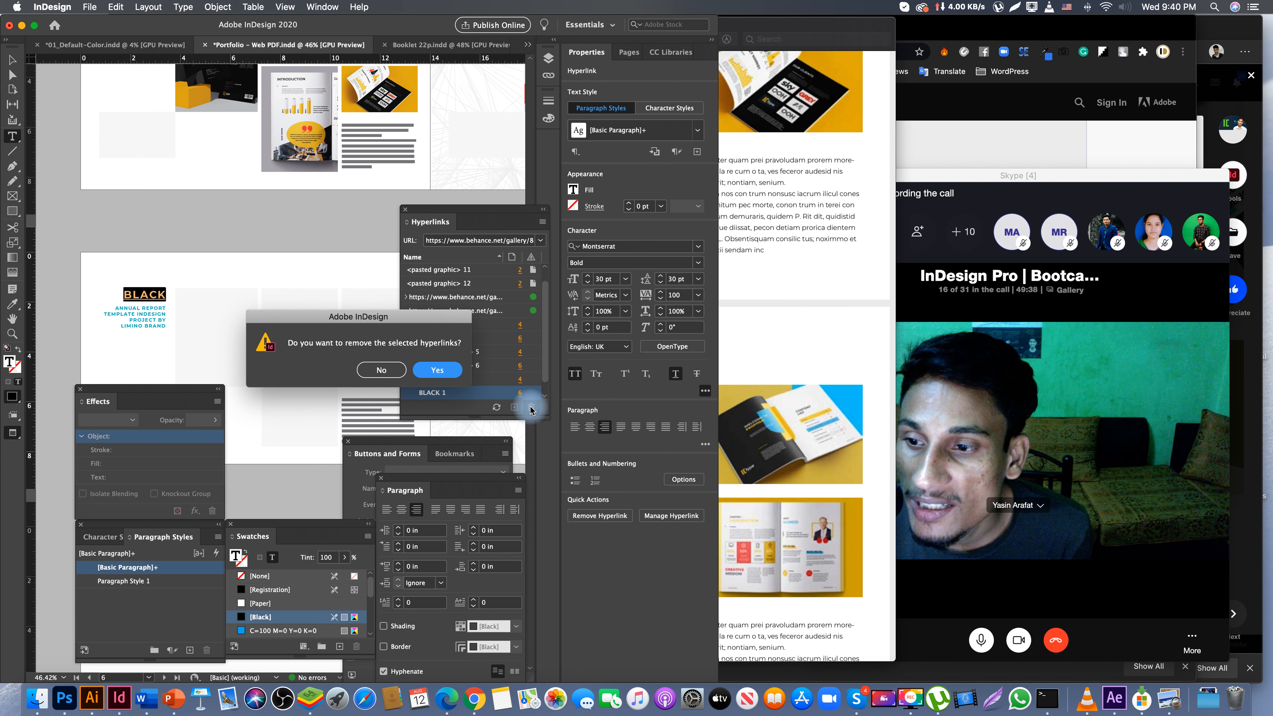
pyautogui.click(436, 371)
# - Remove the underline from the BLACK heading on page 6
pyautogui.click(124, 289)
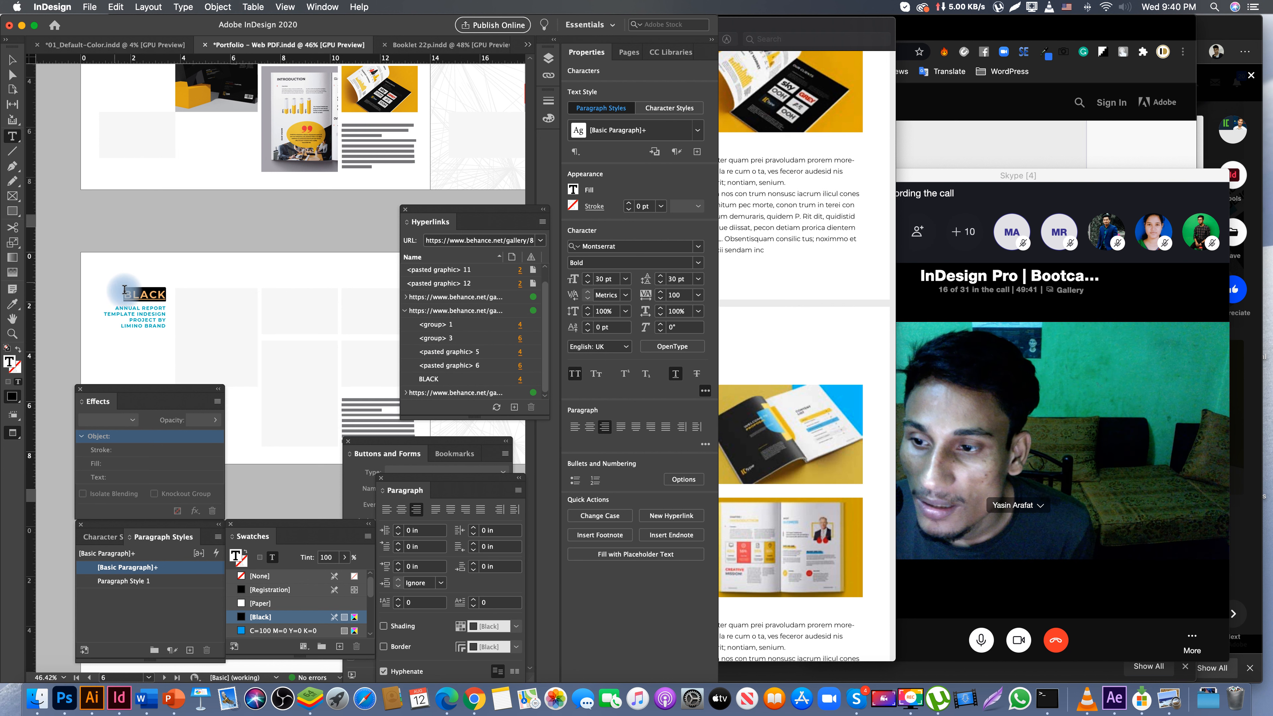
pyautogui.doubleClick(138, 293)
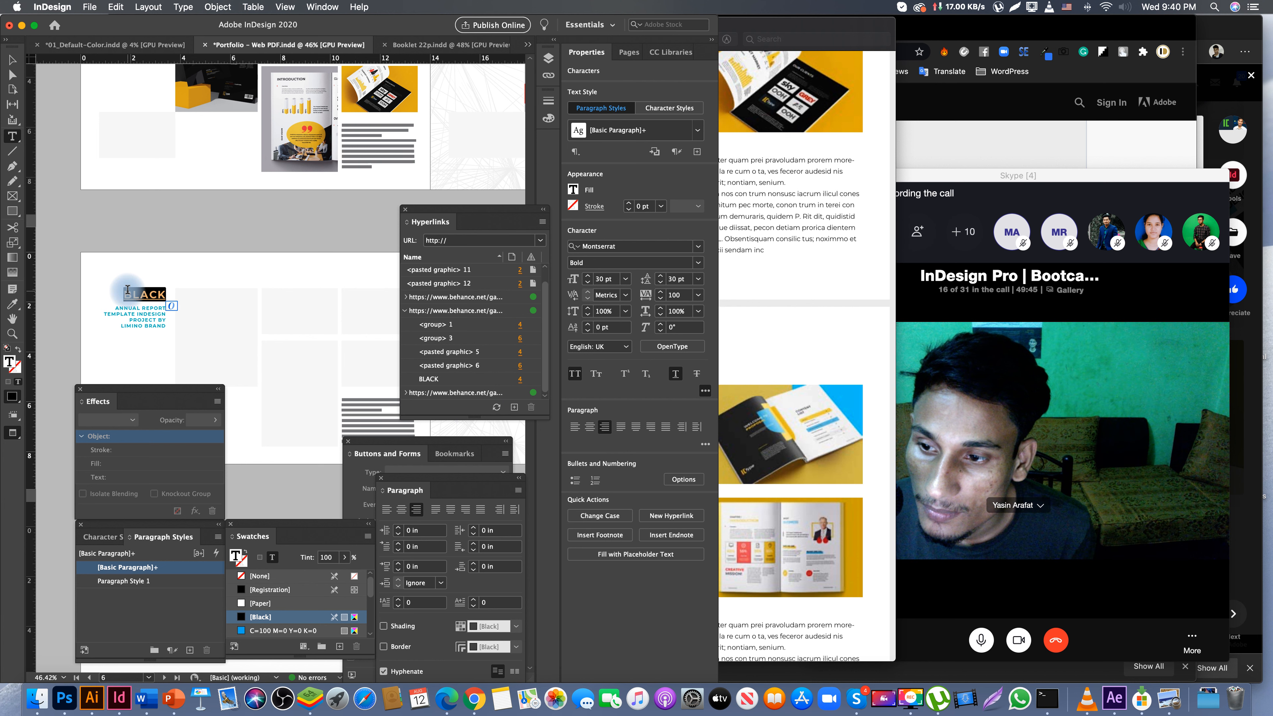
pyautogui.click(575, 375)
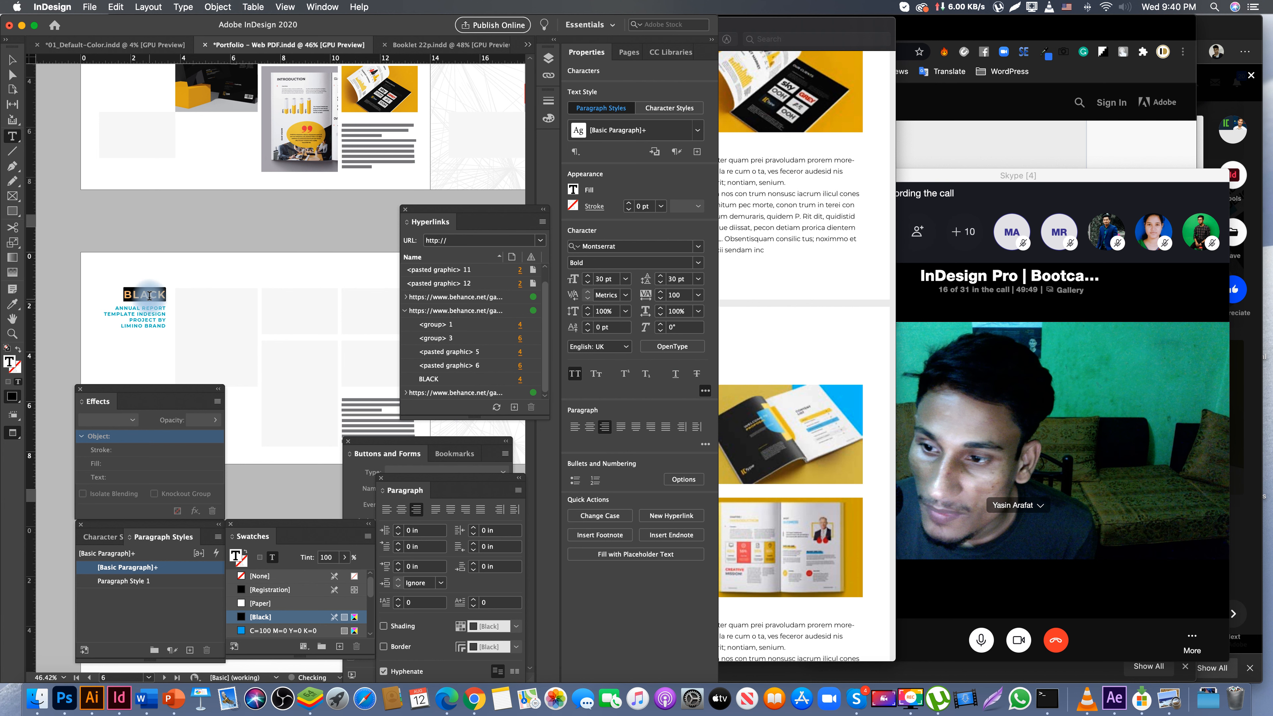
pyautogui.press('Escape')
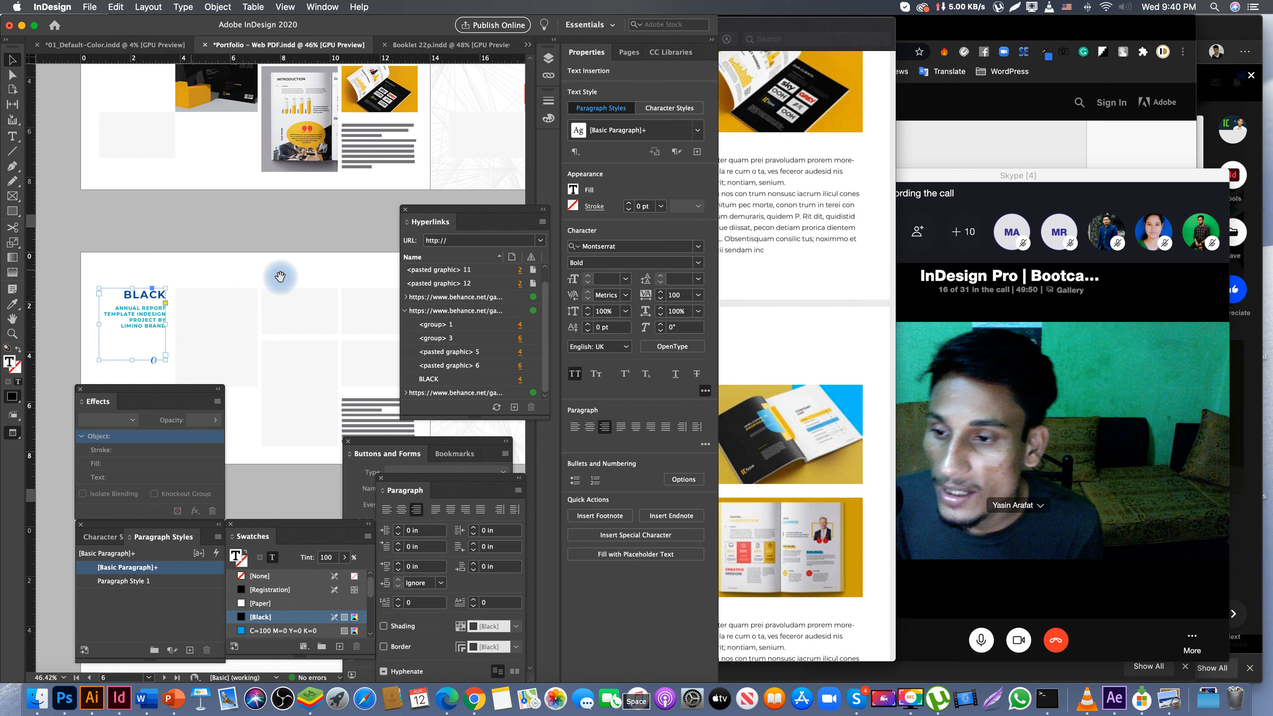
# - Remove the Behance hyperlinks from the group of empty picture frames and text on page 6
pyautogui.moveTo(215, 214); pyautogui.dragTo(211, 196)
pyautogui.click(183, 257)
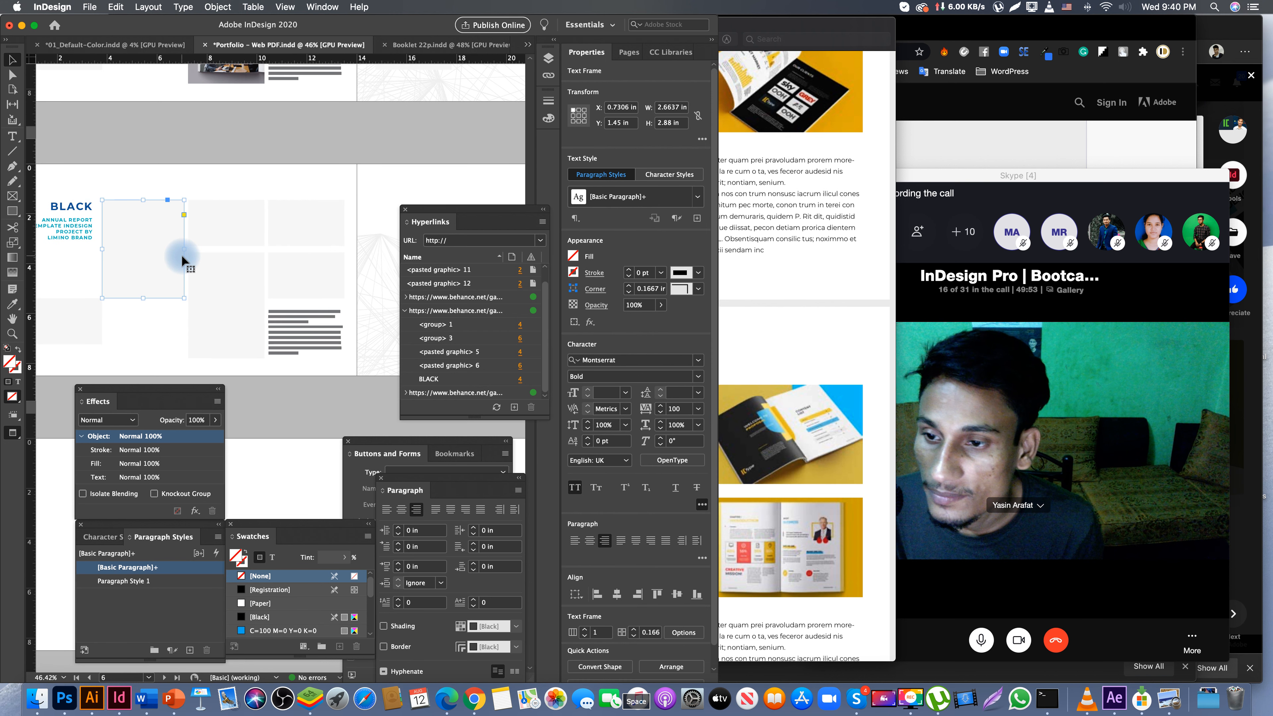
pyautogui.click(223, 272)
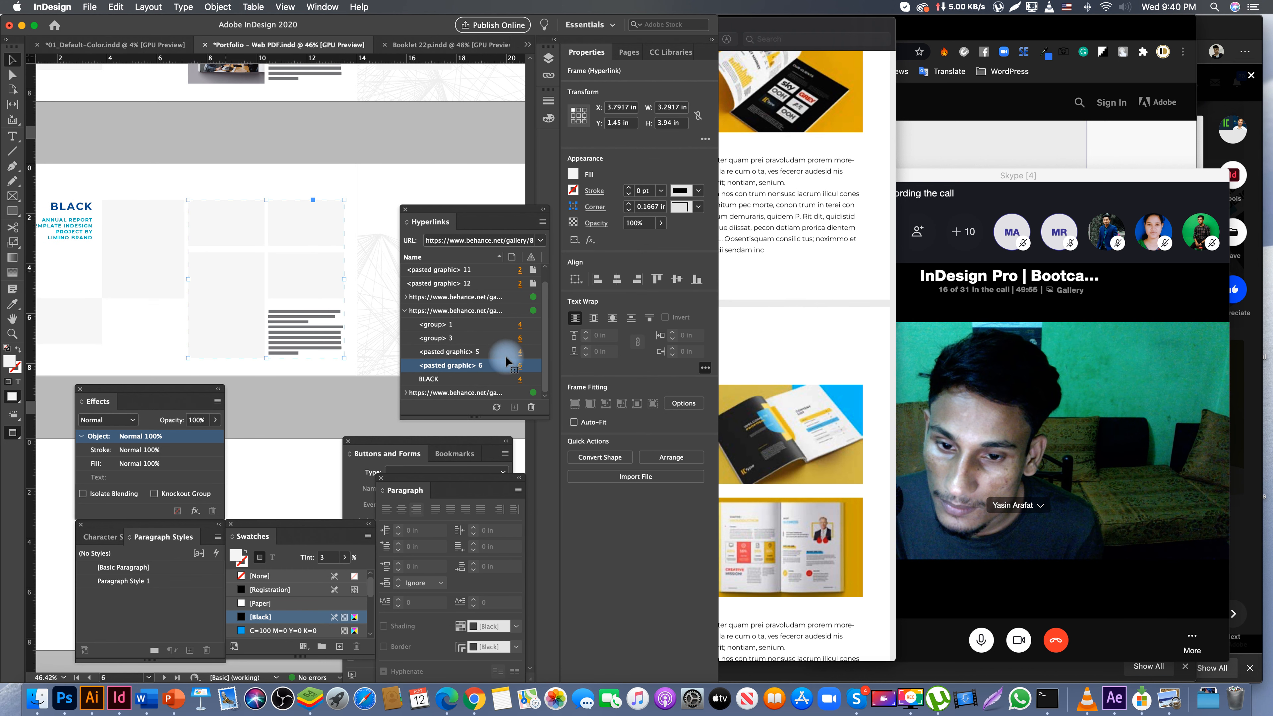
pyautogui.click(531, 407)
pyautogui.click(437, 370)
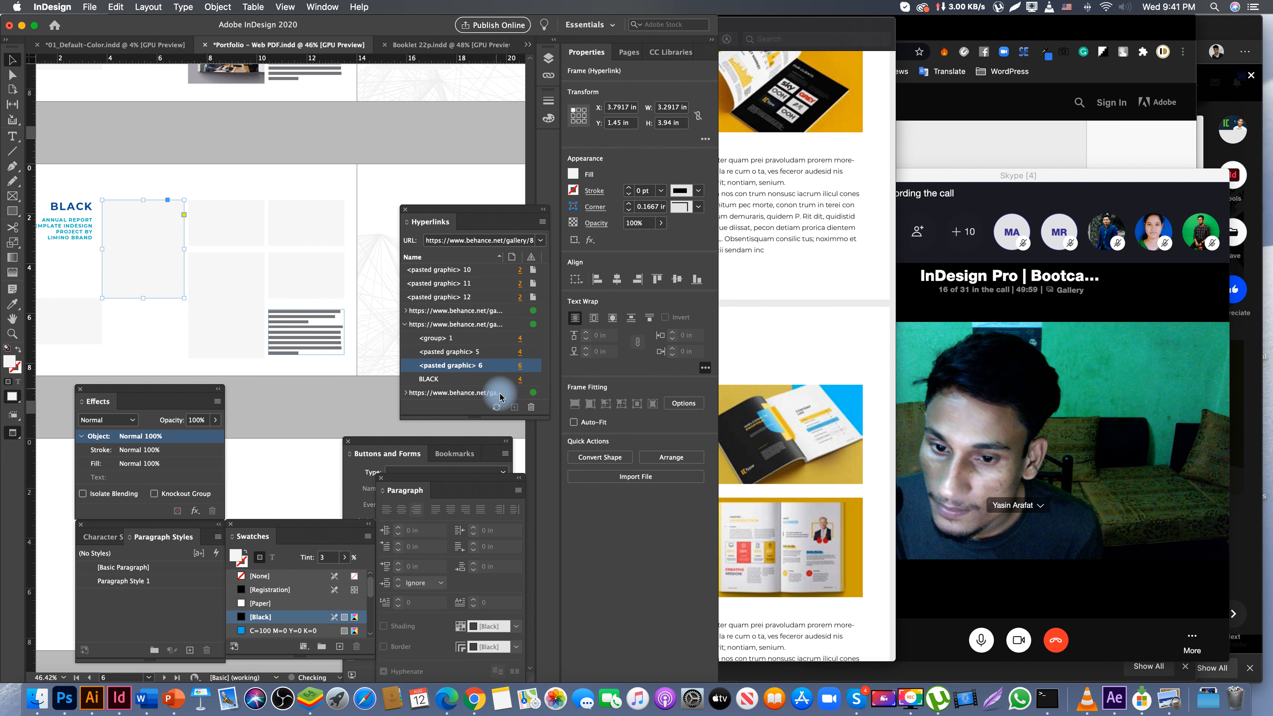
pyautogui.click(531, 407)
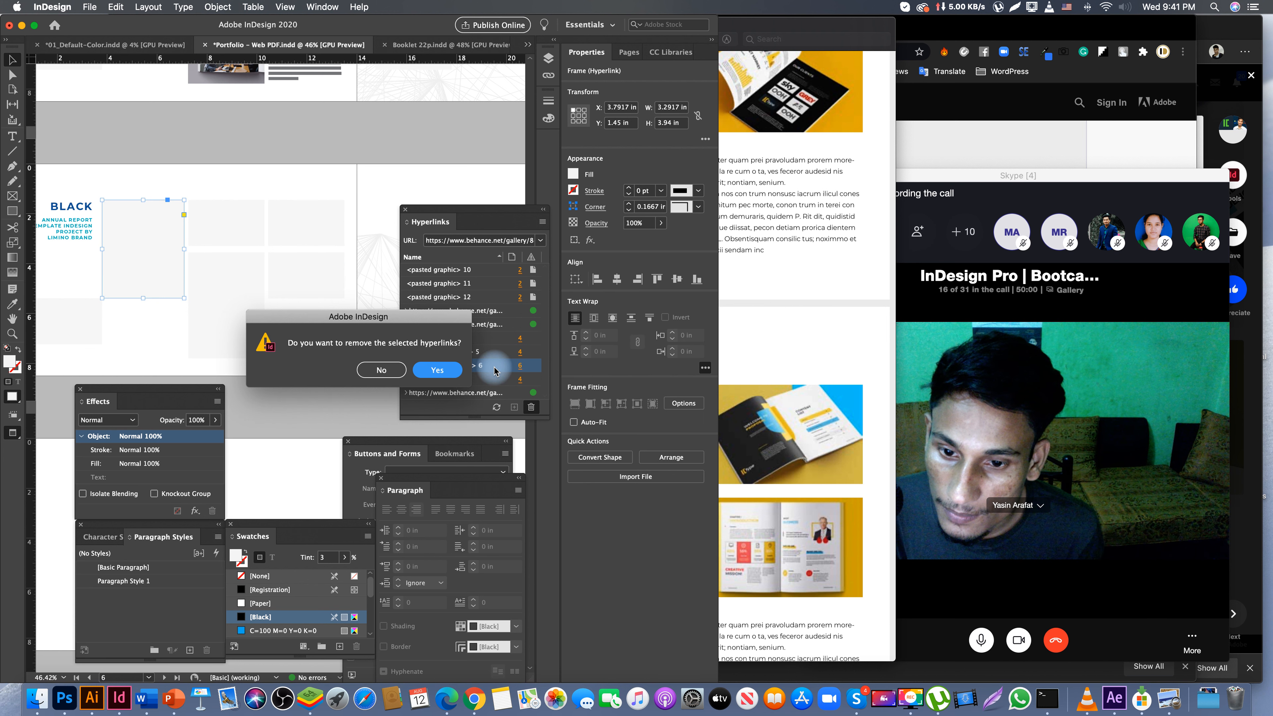
pyautogui.click(438, 371)
pyautogui.click(228, 282)
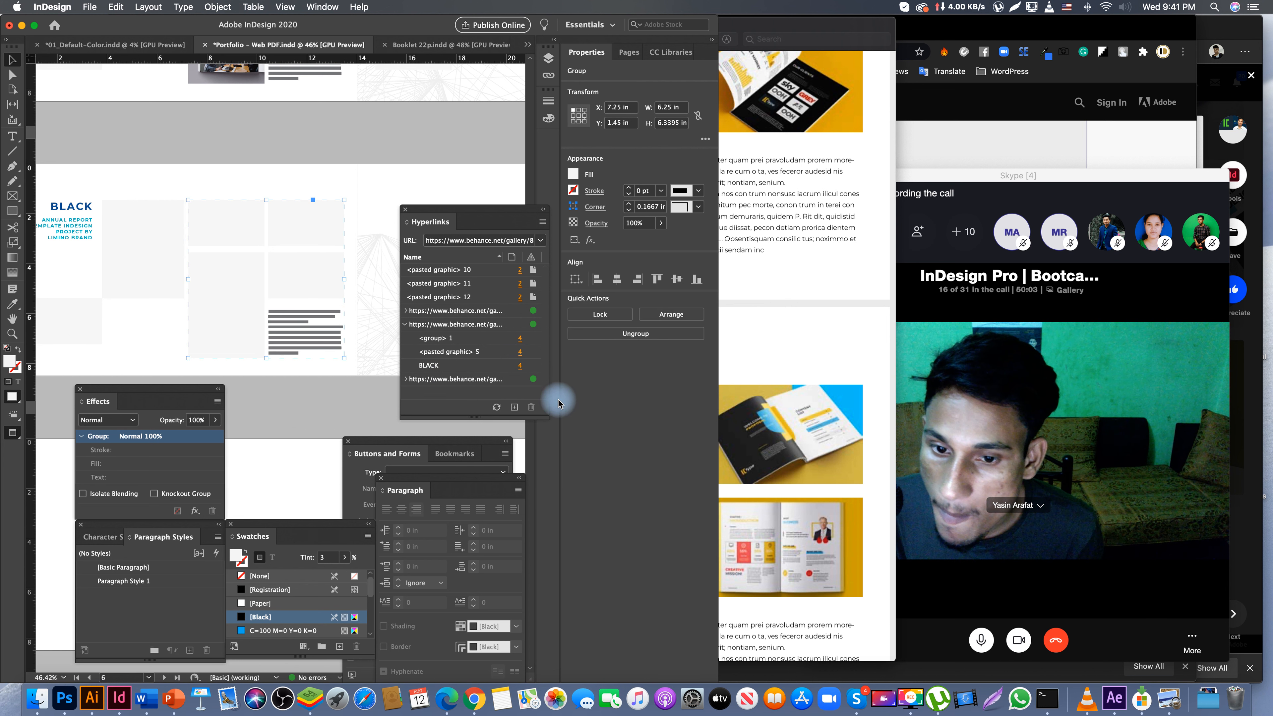
# - Deselect the frames and hide all panels around the page 6 layout
pyautogui.click(211, 173)
pyautogui.press('Tab')
pyautogui.moveTo(199, 162); pyautogui.dragTo(231, 140)
pyautogui.moveTo(239, 188); pyautogui.dragTo(296, 203)
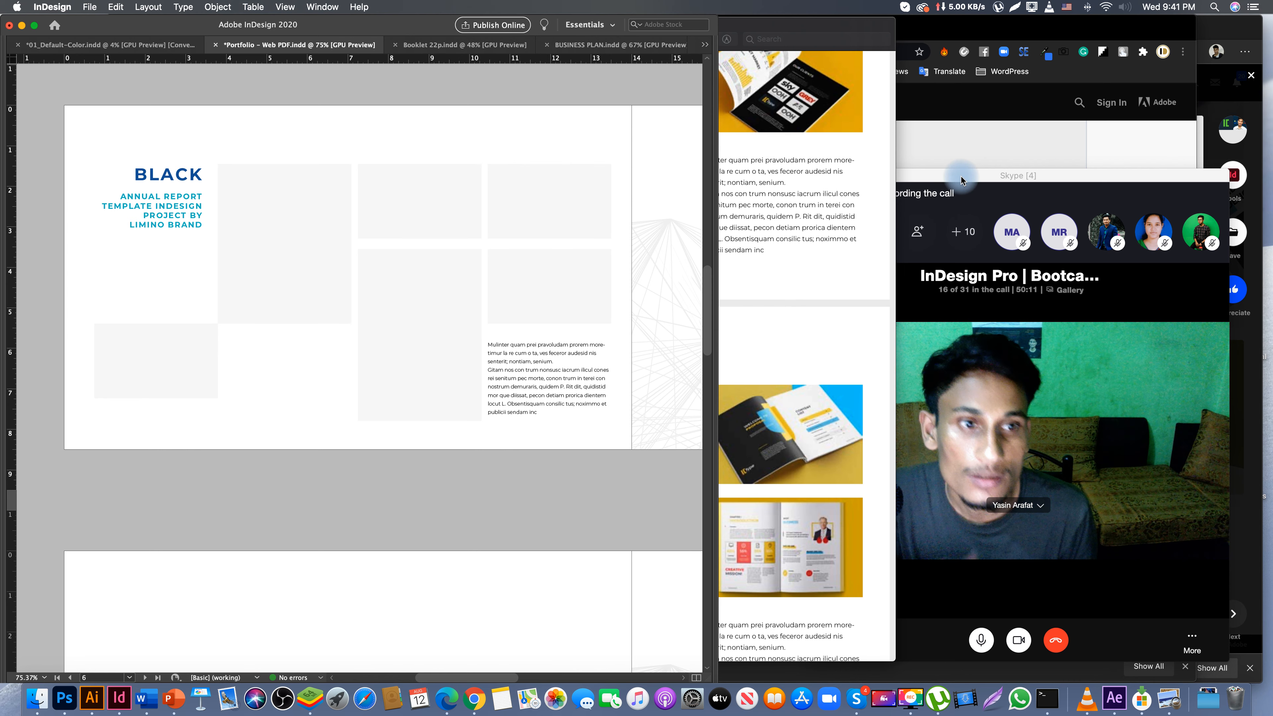
# - Switch to Chrome and open the designer's Behance profile from the BLU. Proposal Template project page
pyautogui.click(794, 229)
pyautogui.scroll(2, 590, 230)
pyautogui.scroll(5, 590, 230)
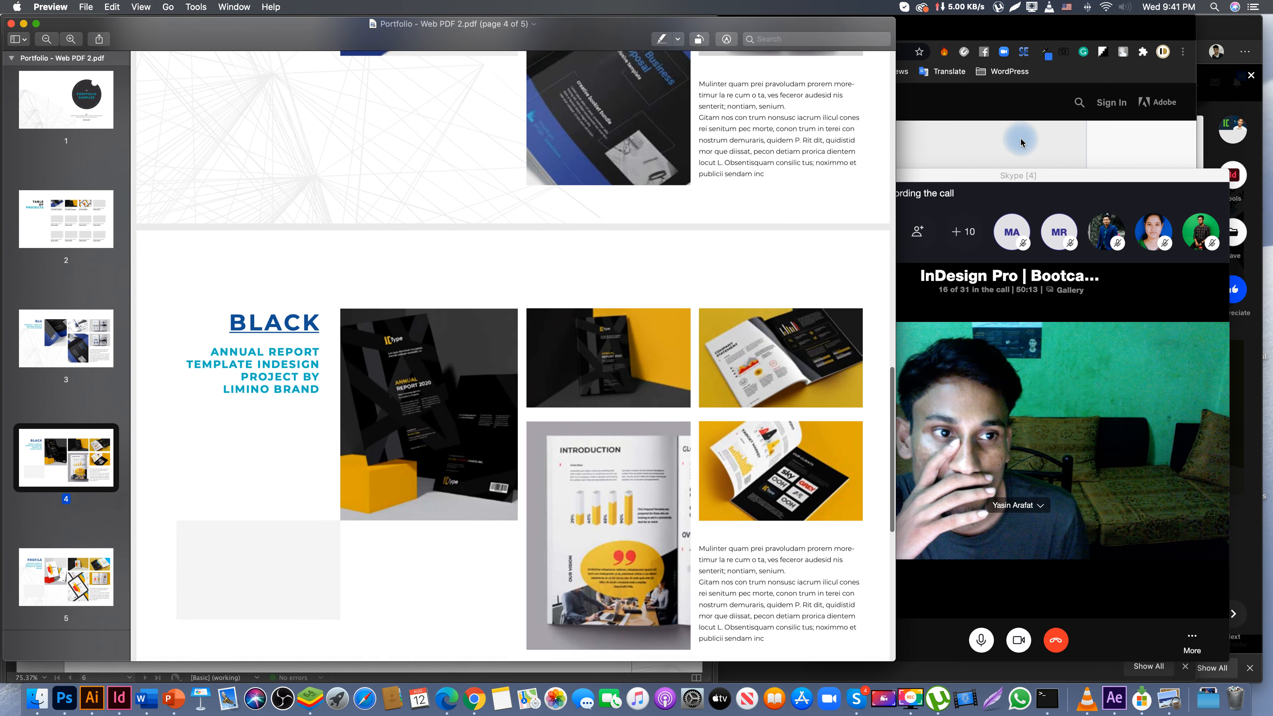
pyautogui.click(1003, 150)
pyautogui.scroll(-10, 425, 236)
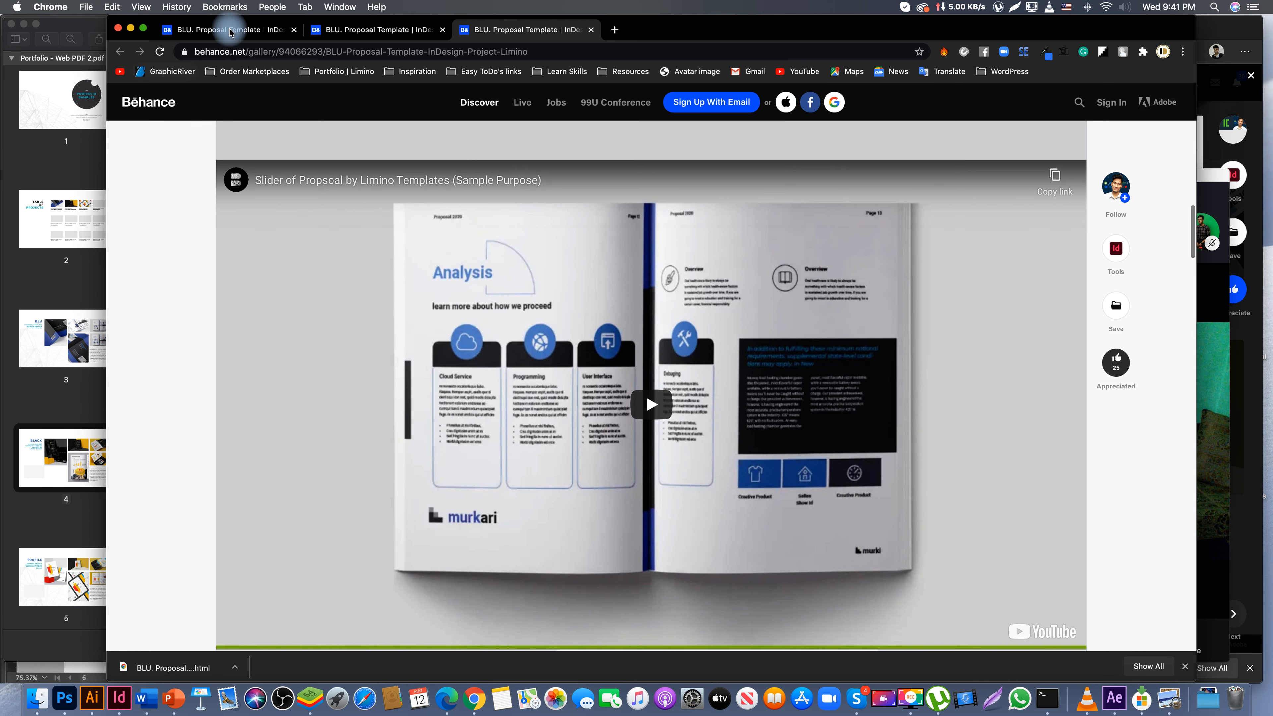
pyautogui.click(1115, 196)
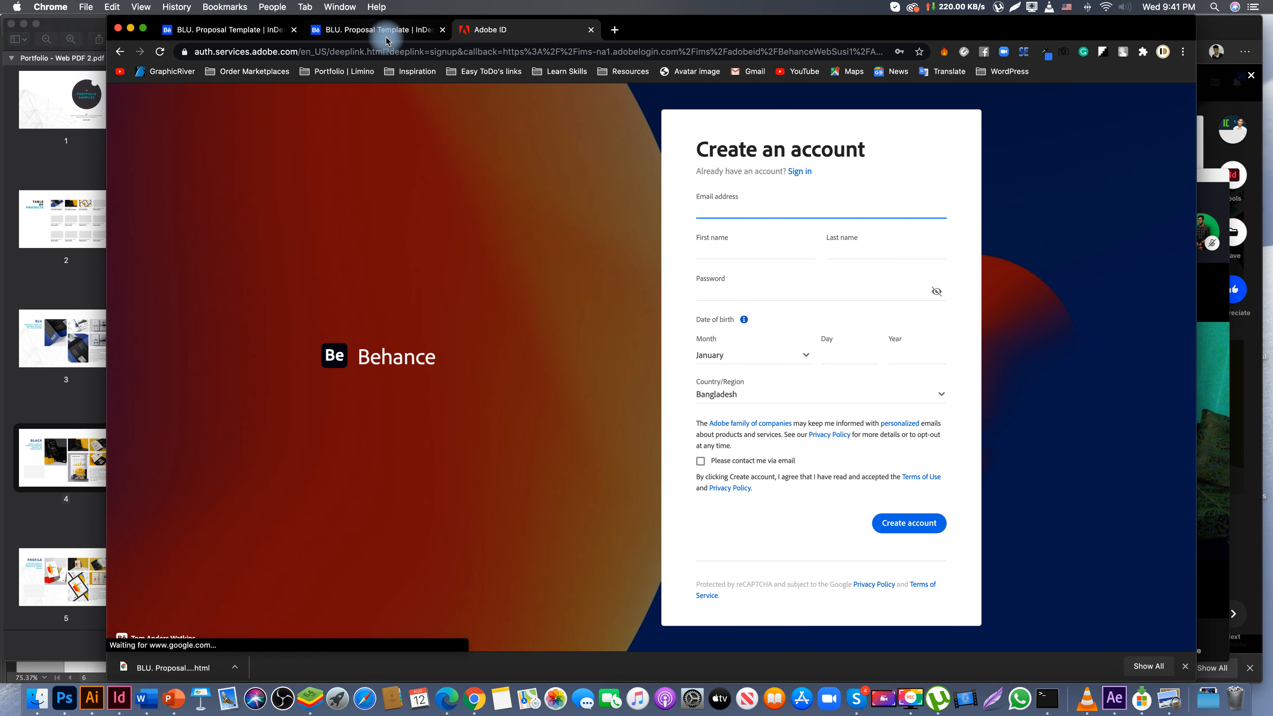
pyautogui.click(386, 35)
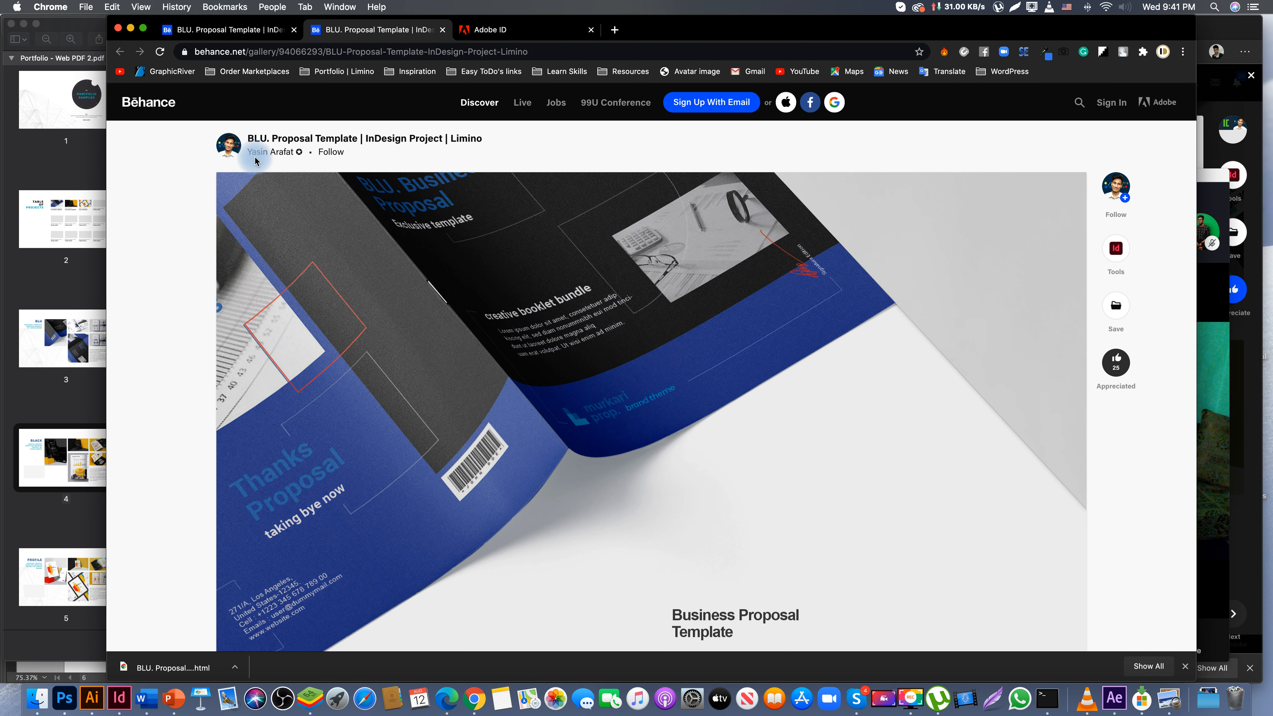
pyautogui.click(271, 153)
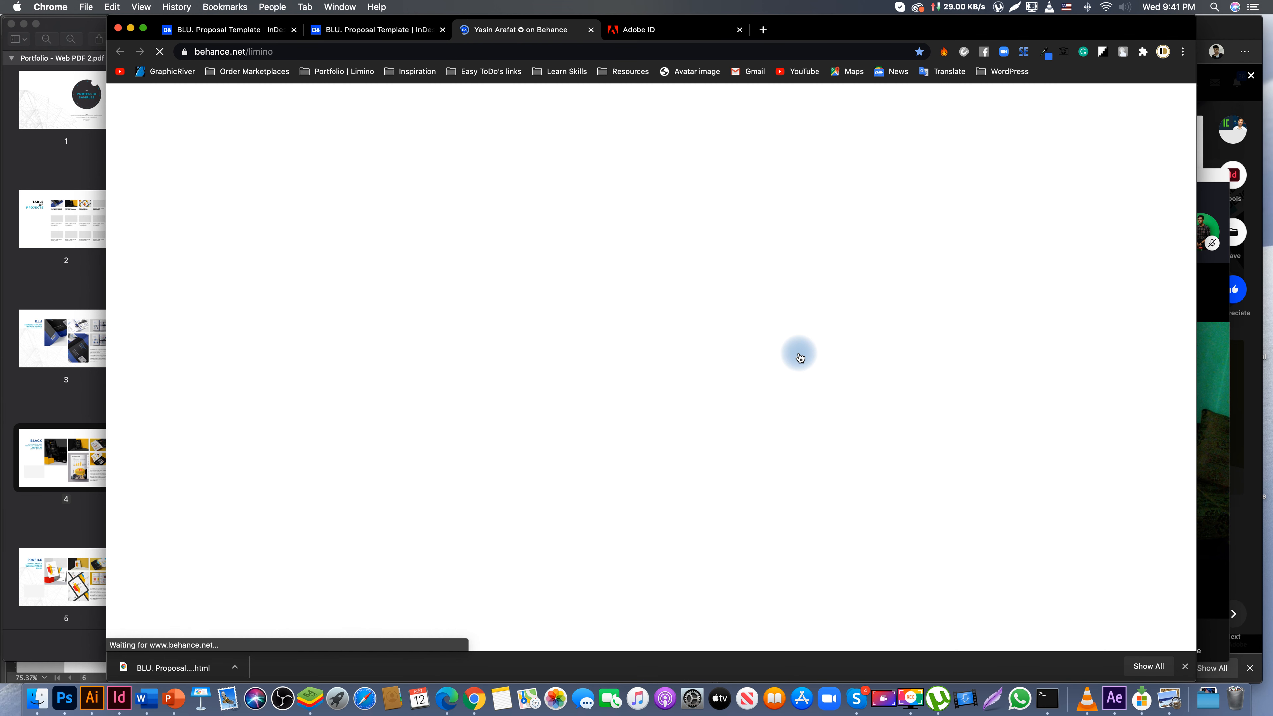
pyautogui.scroll(-3, 799, 356)
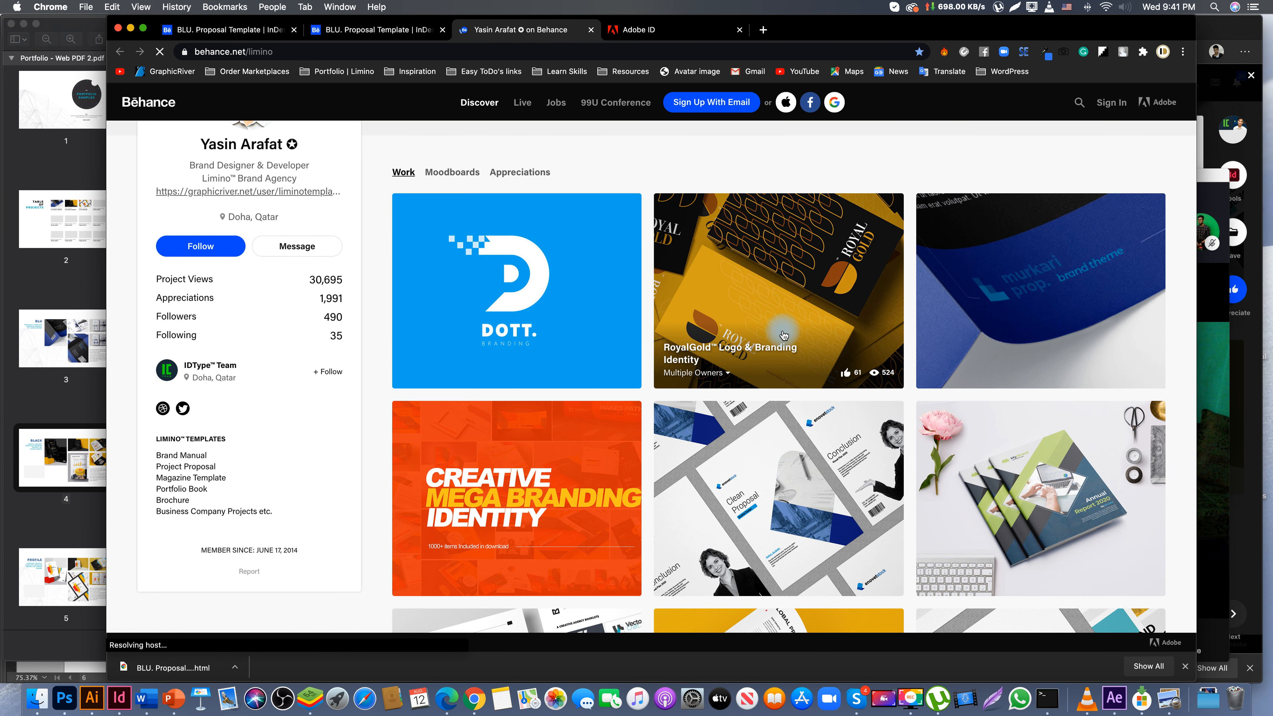
# - Open the RoyalGold Logo & Branding Identity project and find its yellow and black business card mockup
pyautogui.click(757, 281)
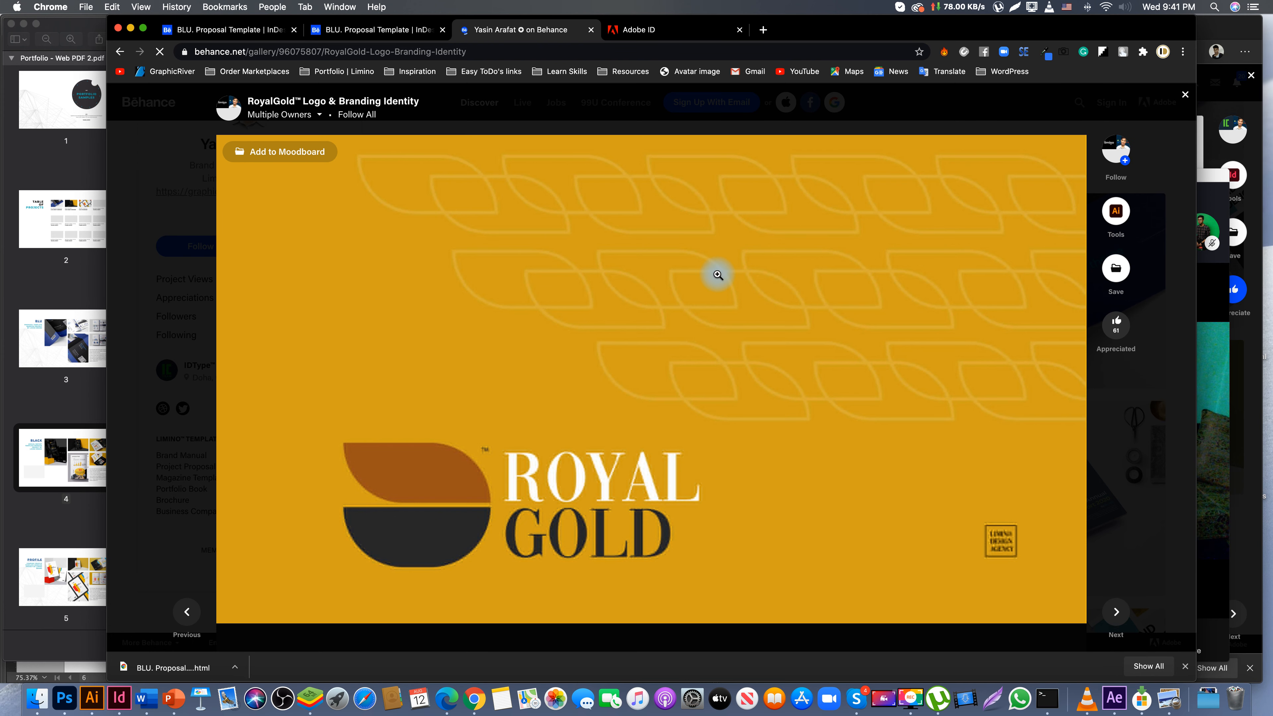
pyautogui.scroll(-10, 779, 362)
pyautogui.scroll(-10, 779, 363)
pyautogui.scroll(-15, 779, 362)
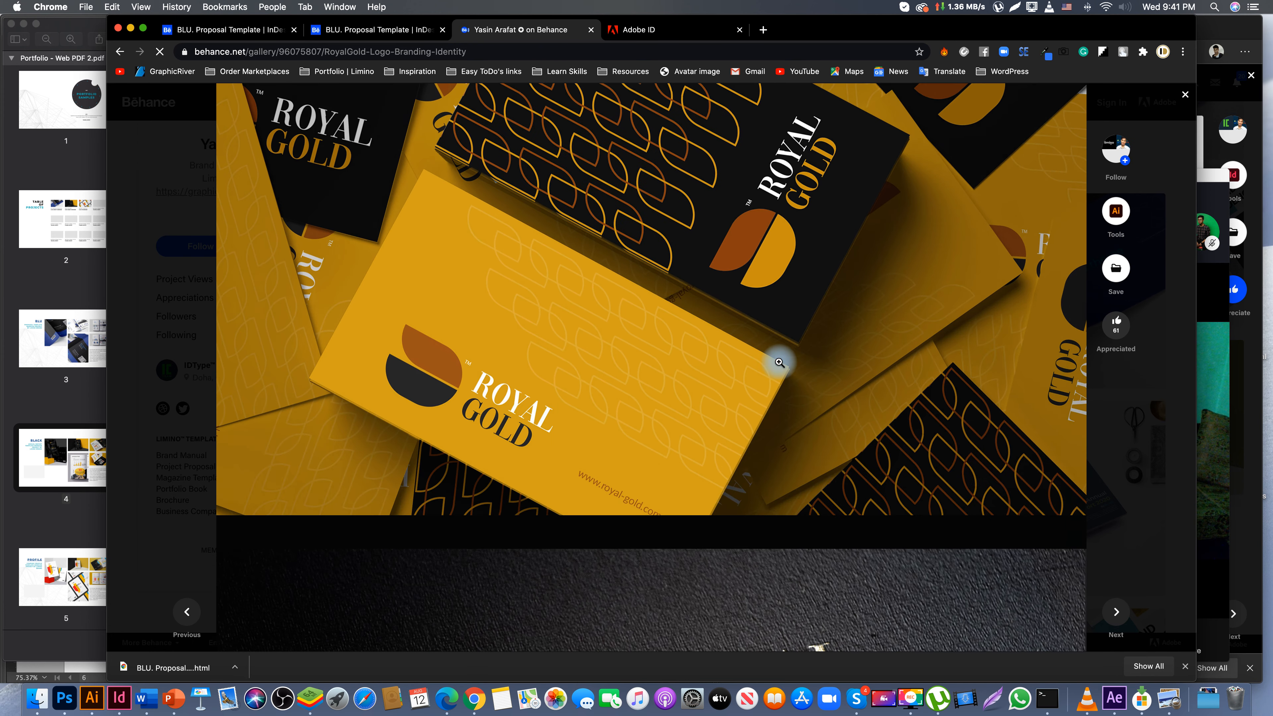
pyautogui.scroll(10, 779, 362)
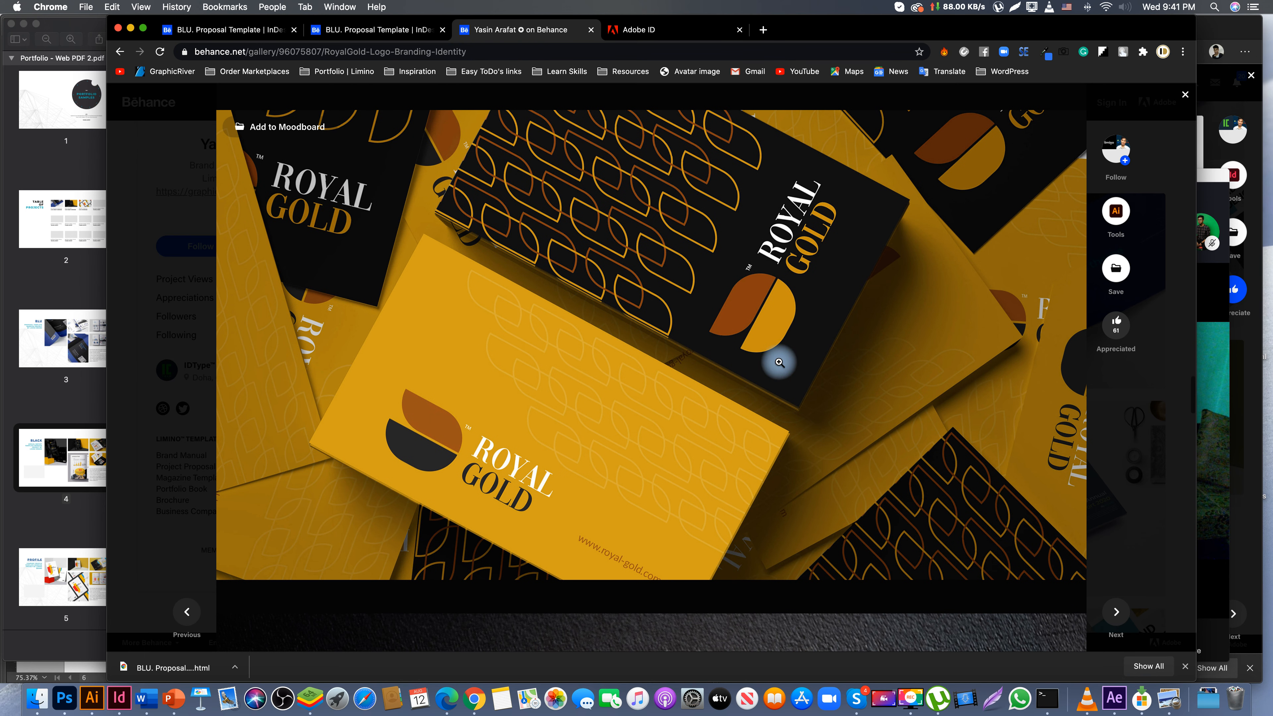
# - Capture the RoyalGold business card mockup as a screenshot and copy it
pyautogui.rightClick(646, 301)
pyautogui.click(599, 285)
pyautogui.scroll(1, 617, 280)
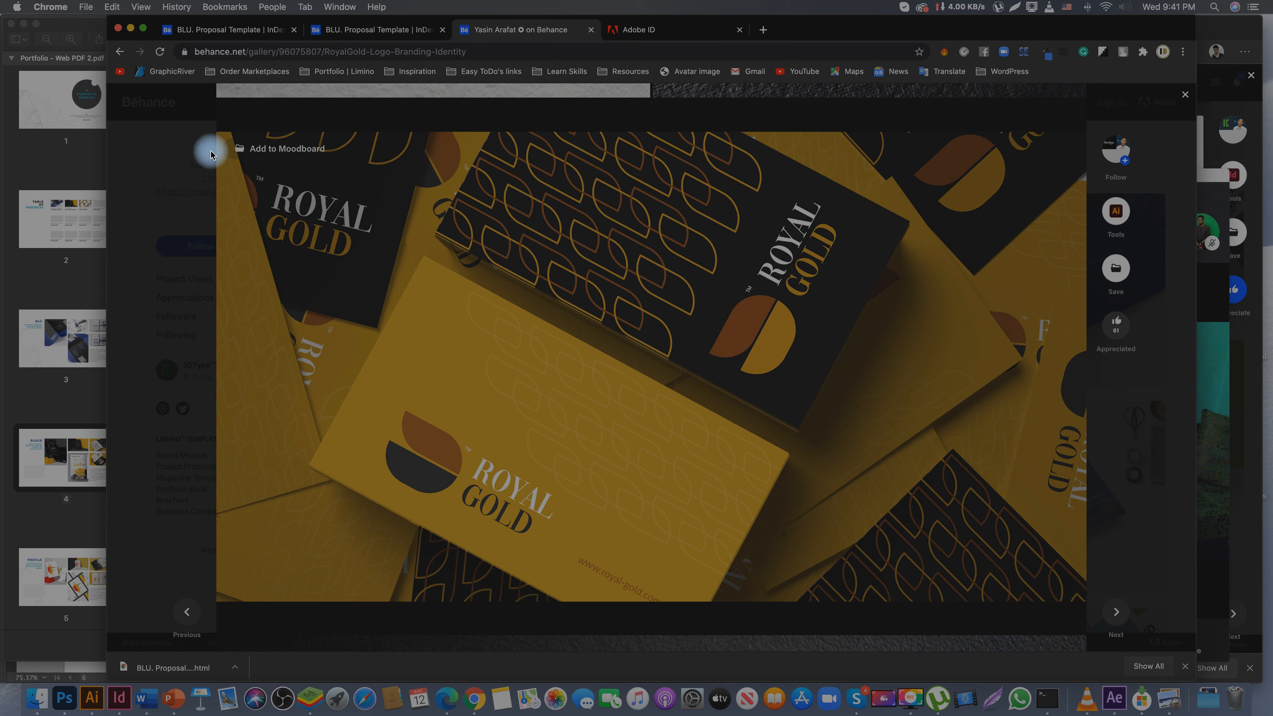
pyautogui.moveTo(215, 161); pyautogui.dragTo(1073, 600)
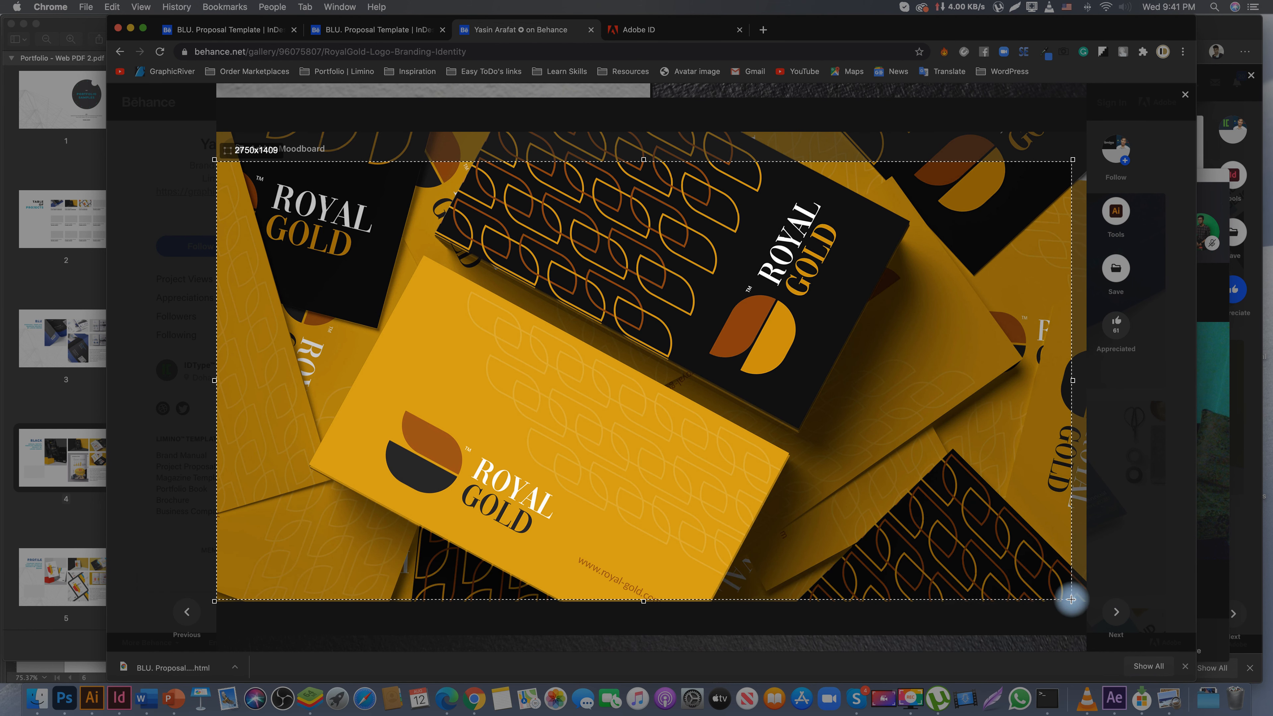
pyautogui.click(76, 315)
pyautogui.click(365, 390)
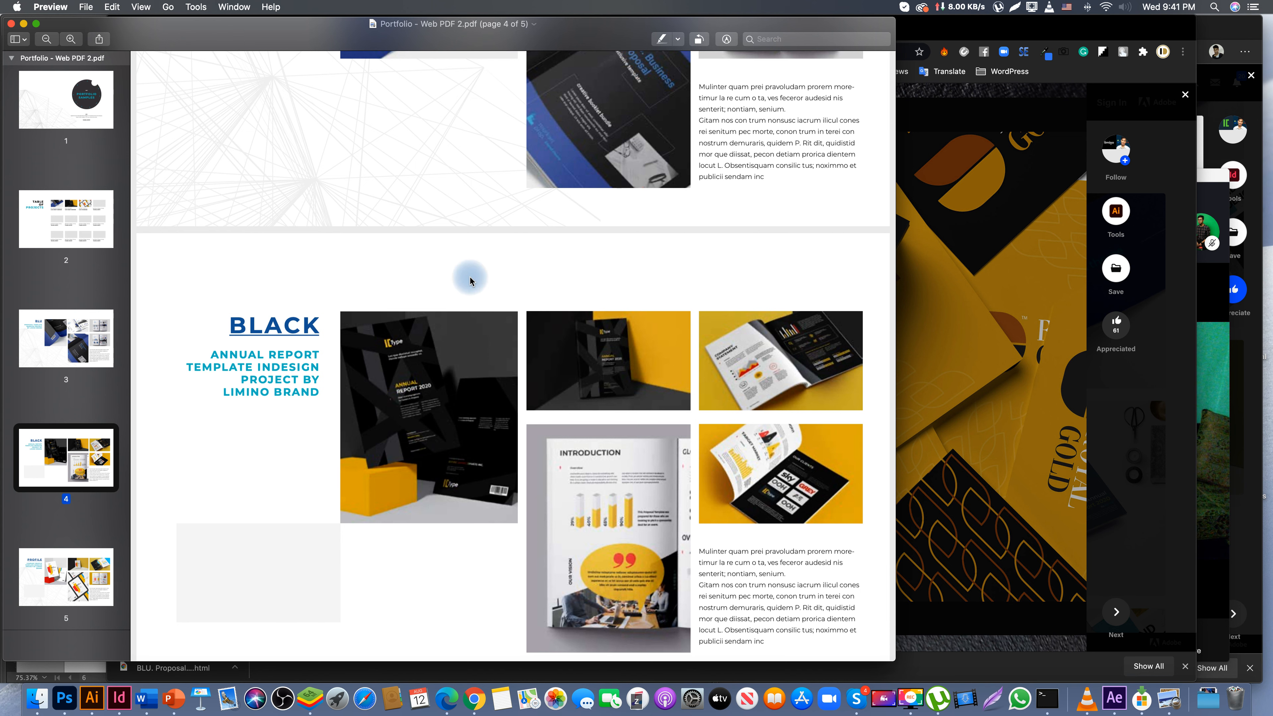
# - In InDesign, delete the empty frame below the BLACK heading on page 6 and paste the card image into the large frame beside the heading
pyautogui.click(119, 698)
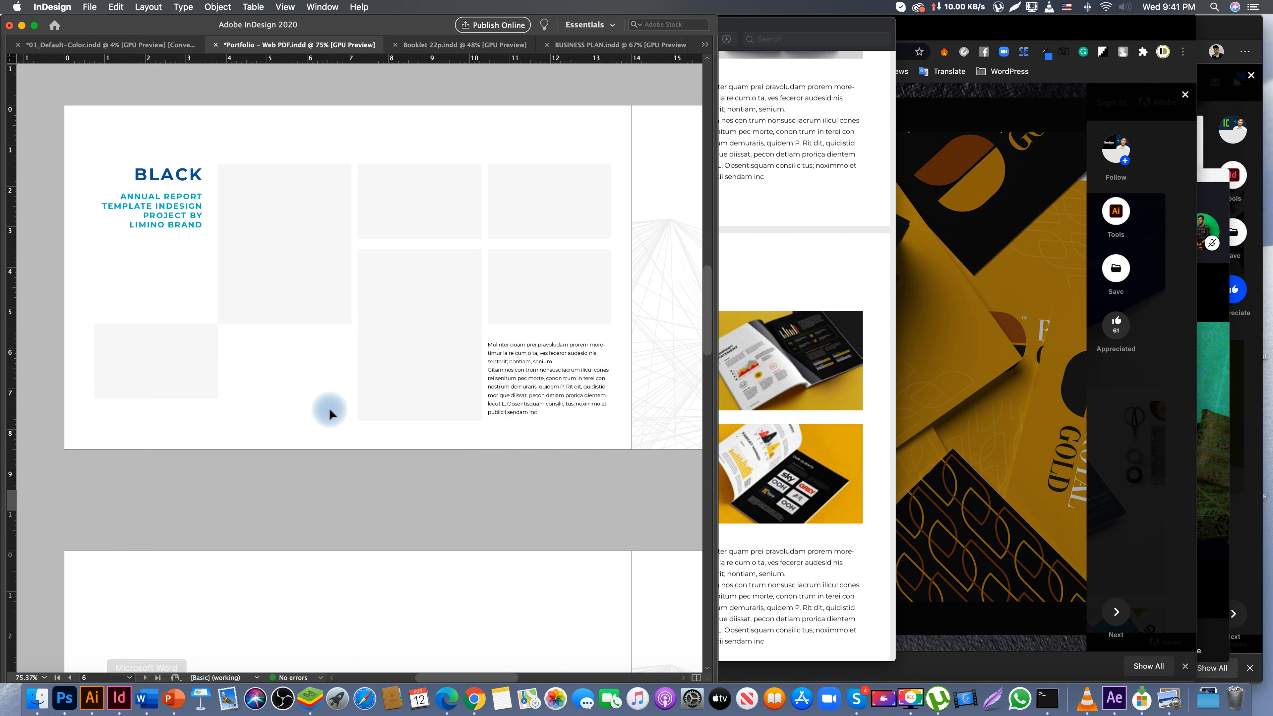
pyautogui.scroll(1, 435, 261)
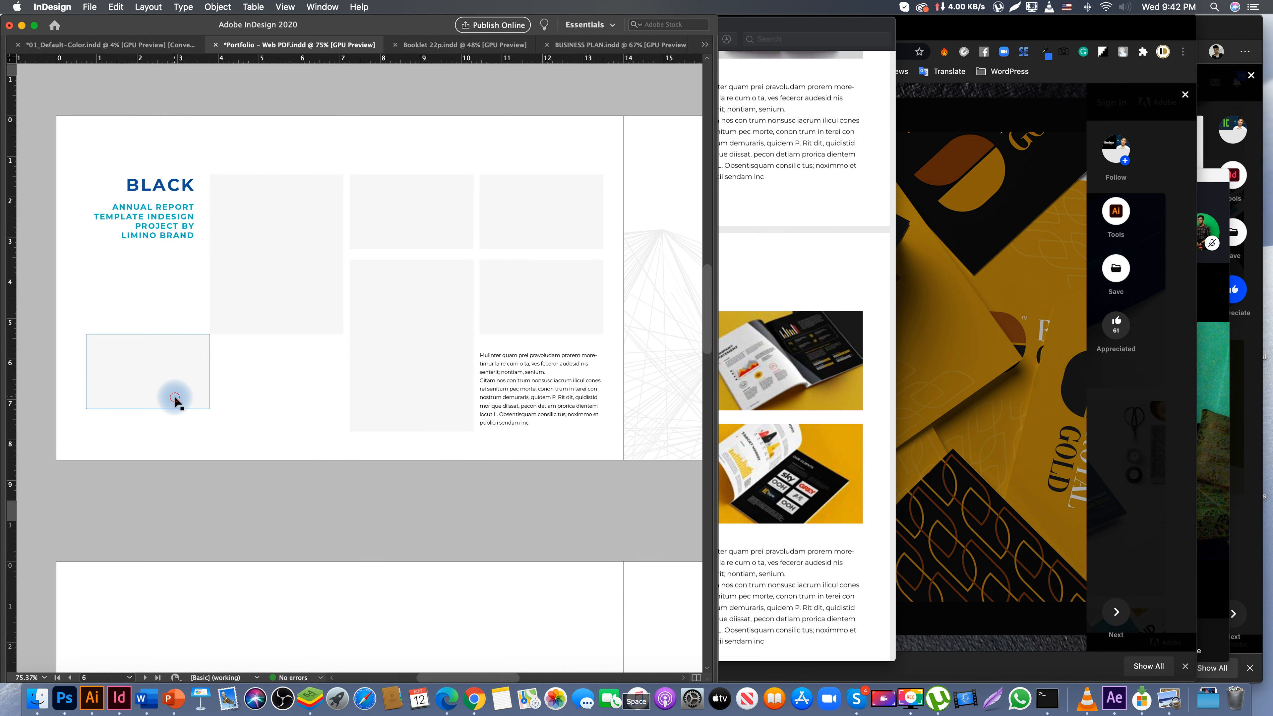
pyautogui.press('Delete')
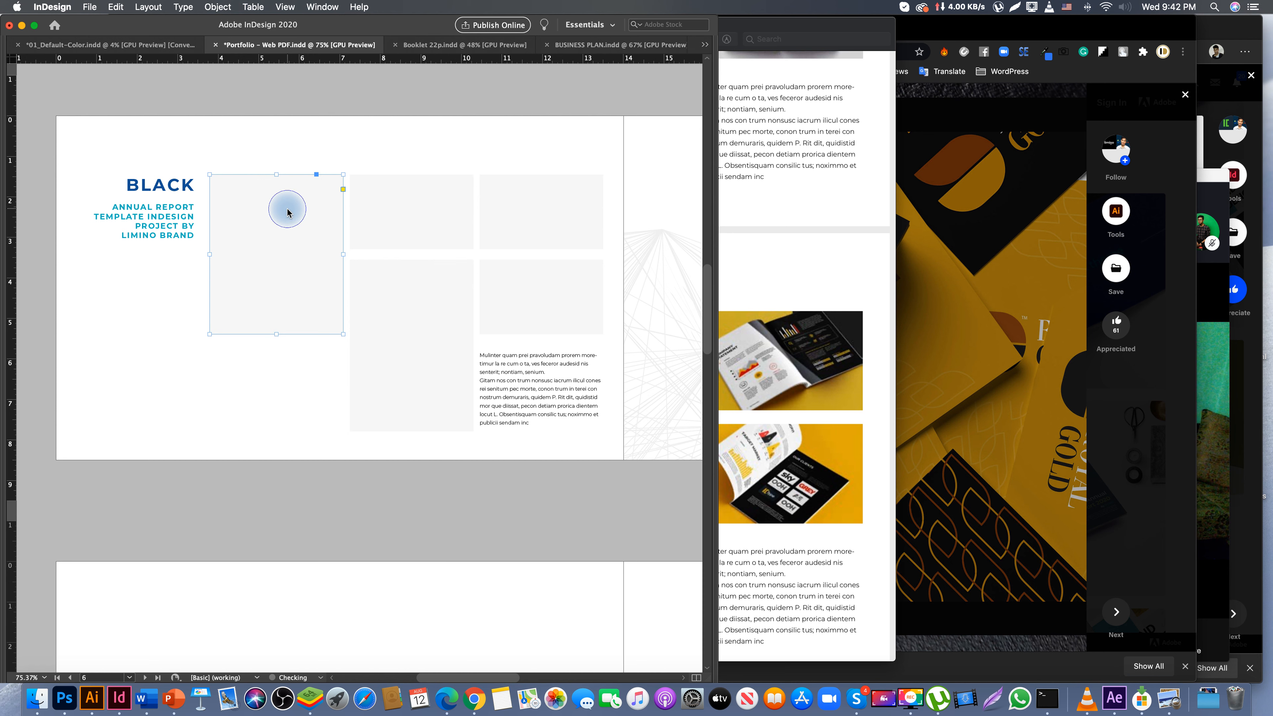
pyautogui.rightClick(287, 211)
pyautogui.click(308, 262)
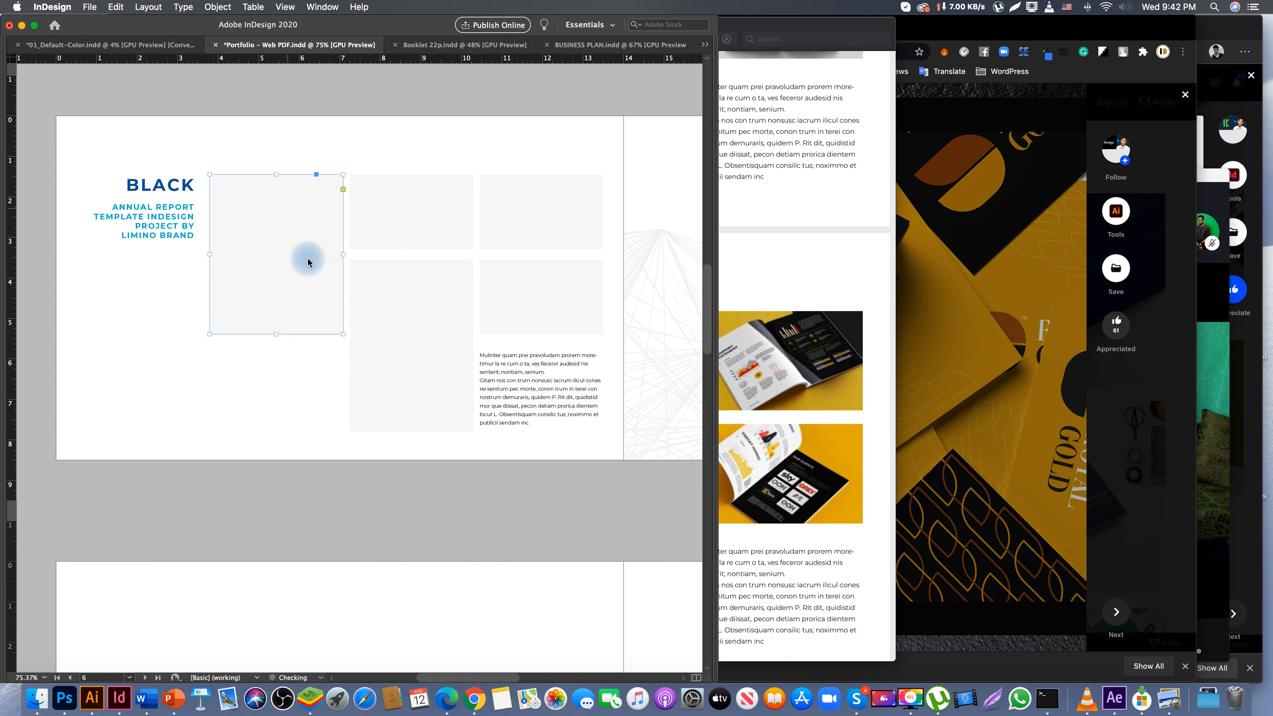
# - Switch to Chrome and copy a screenshot of the gold embossed RoyalGold logo on black leather
pyautogui.click(1003, 263)
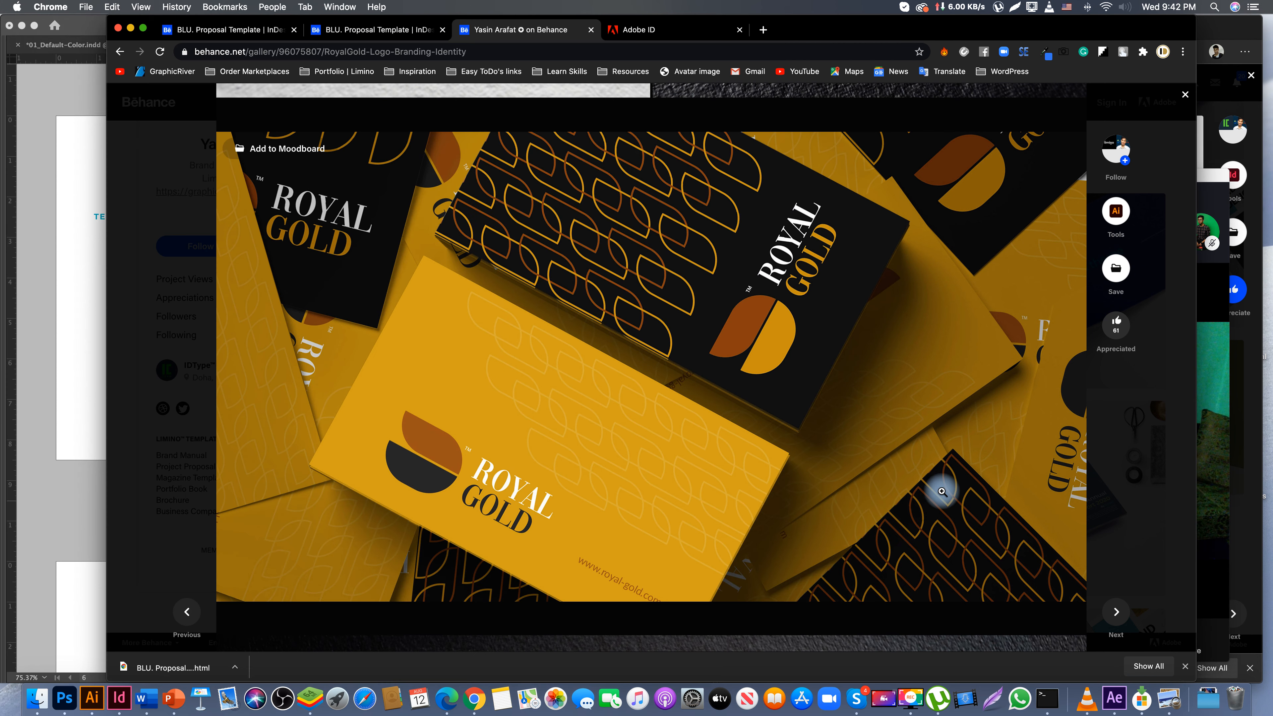
pyautogui.scroll(-10, 942, 492)
pyautogui.rightClick(802, 313)
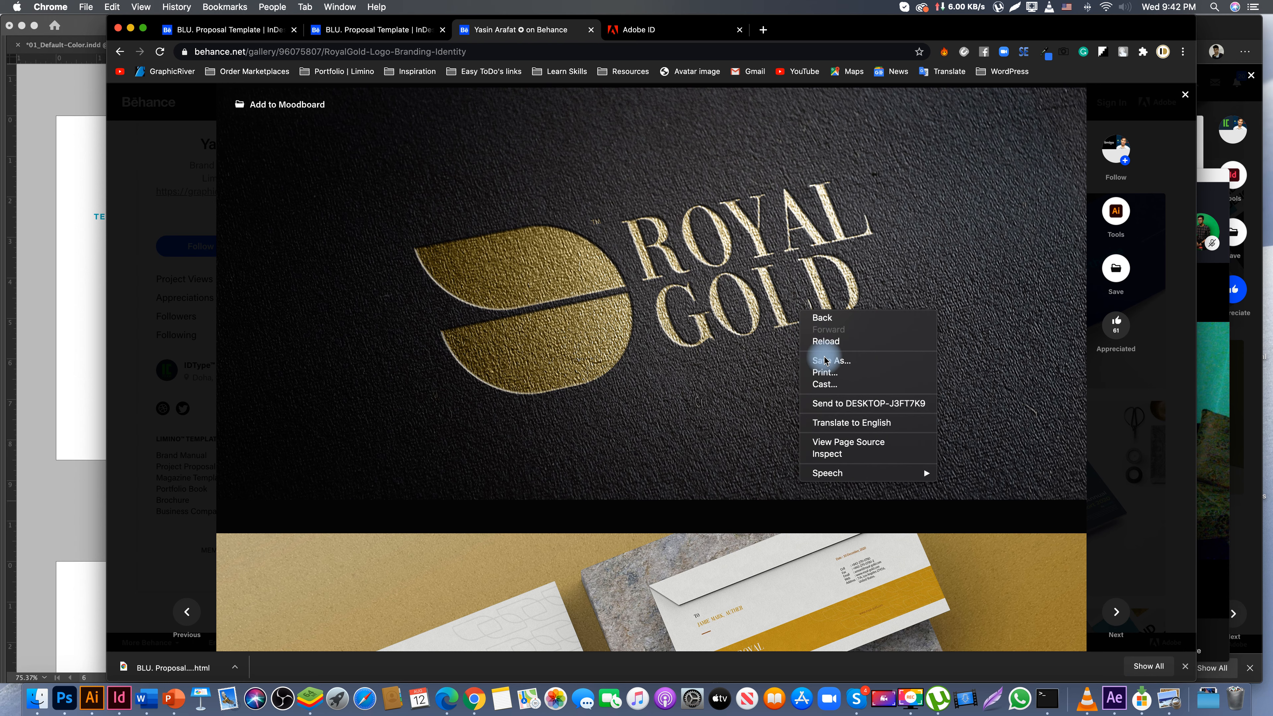
pyautogui.click(827, 486)
pyautogui.scroll(2, 885, 538)
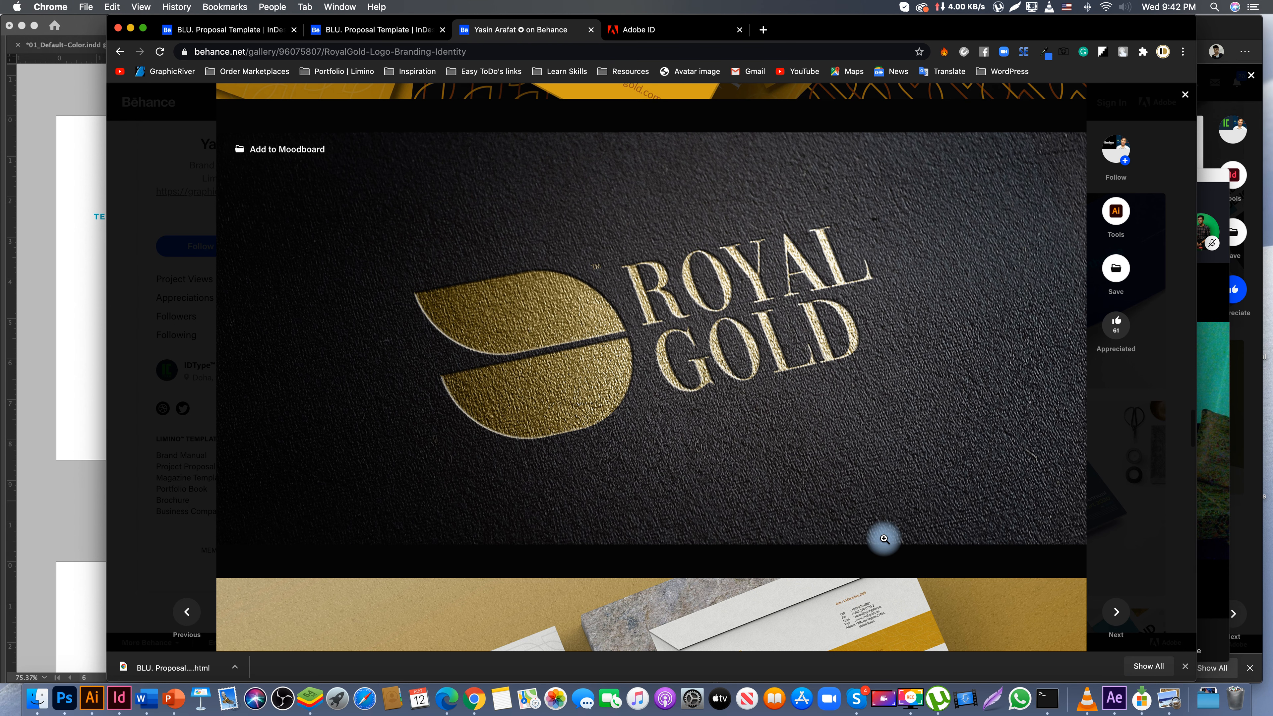
pyautogui.press('super+shift+5')
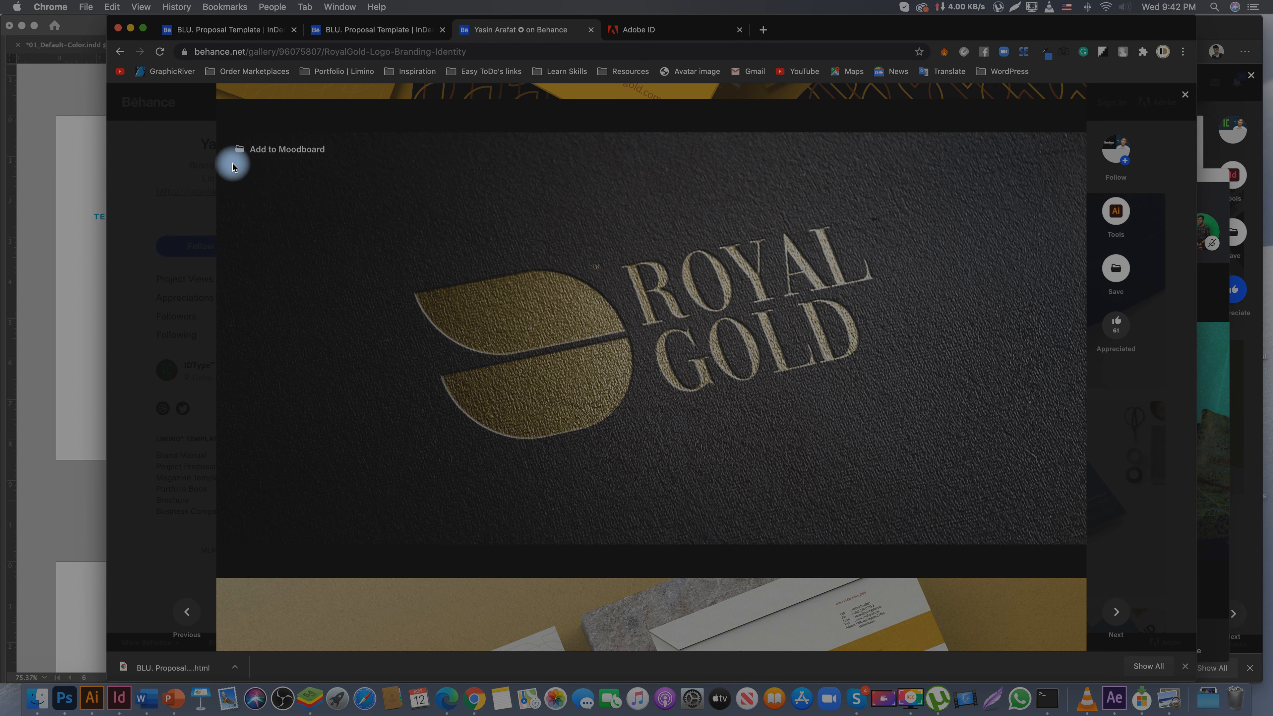
pyautogui.moveTo(230, 161); pyautogui.dragTo(920, 429)
pyautogui.moveTo(1044, 496); pyautogui.dragTo(1087, 529)
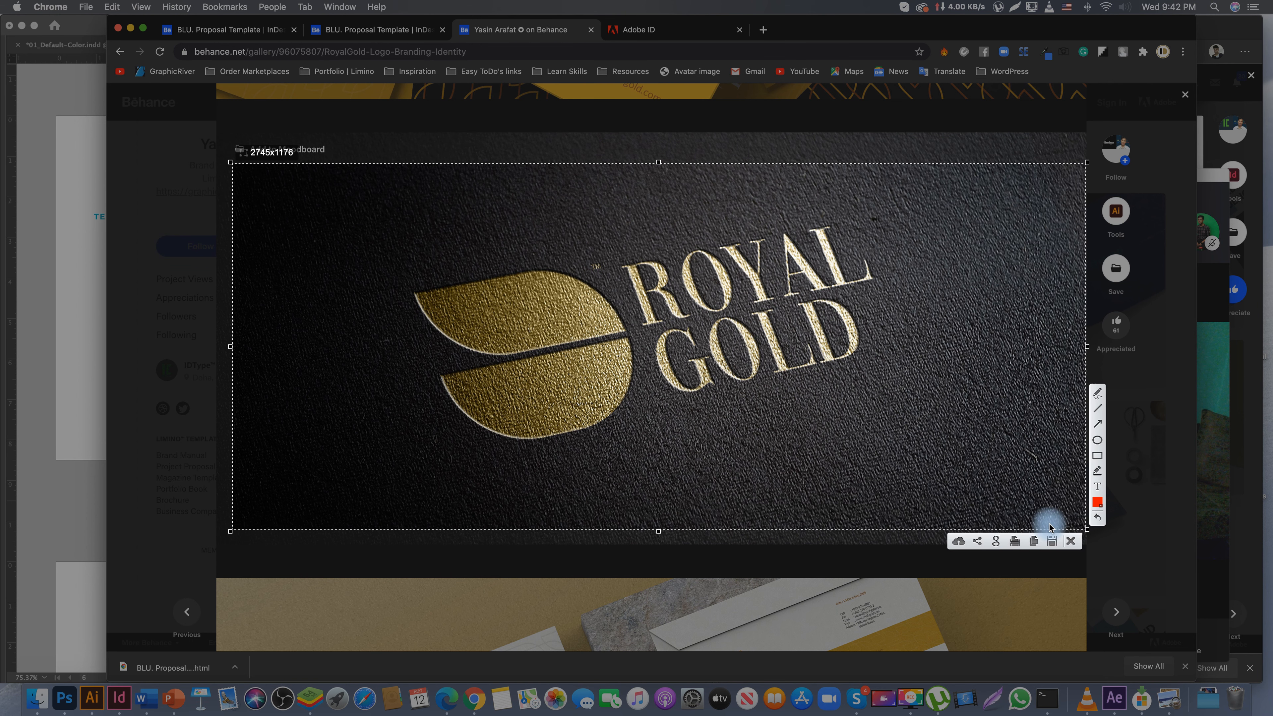
pyautogui.press('super+c')
# - In InDesign, paste the embossed logo image into the small frame at the top of the middle column on page 6
pyautogui.click(49, 393)
pyautogui.click(410, 200)
pyautogui.click(426, 119)
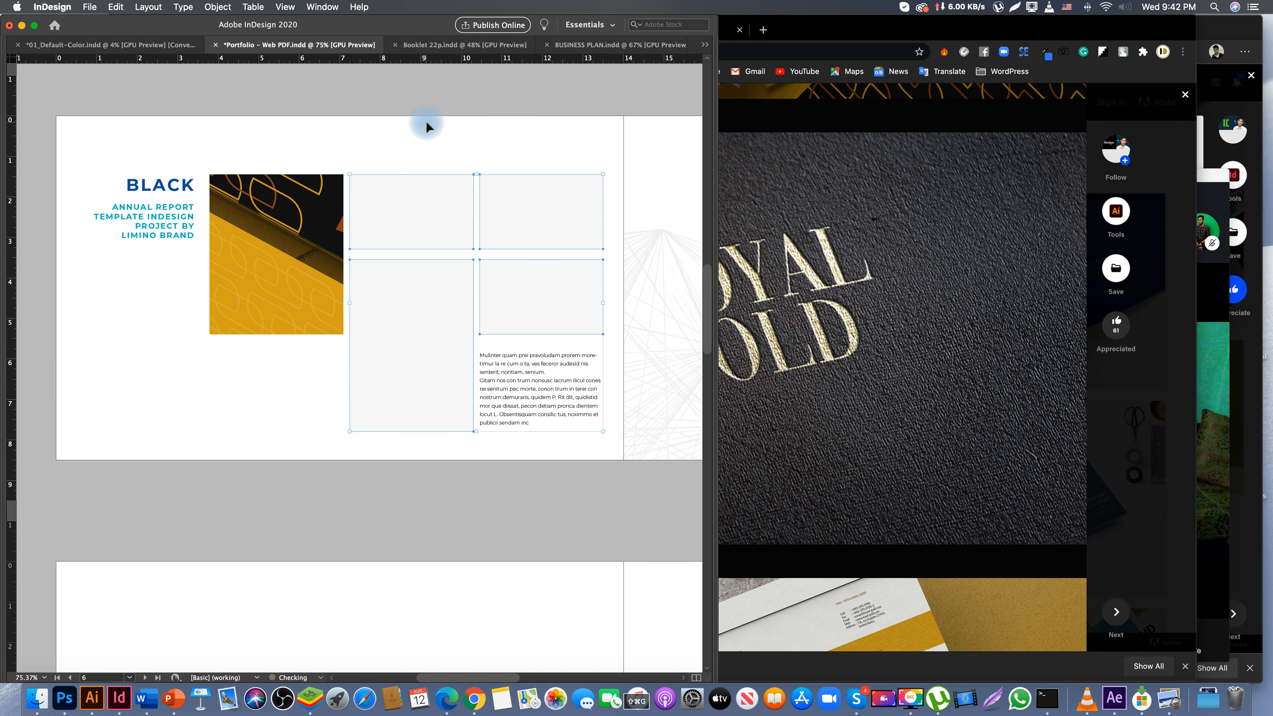
pyautogui.click(439, 219)
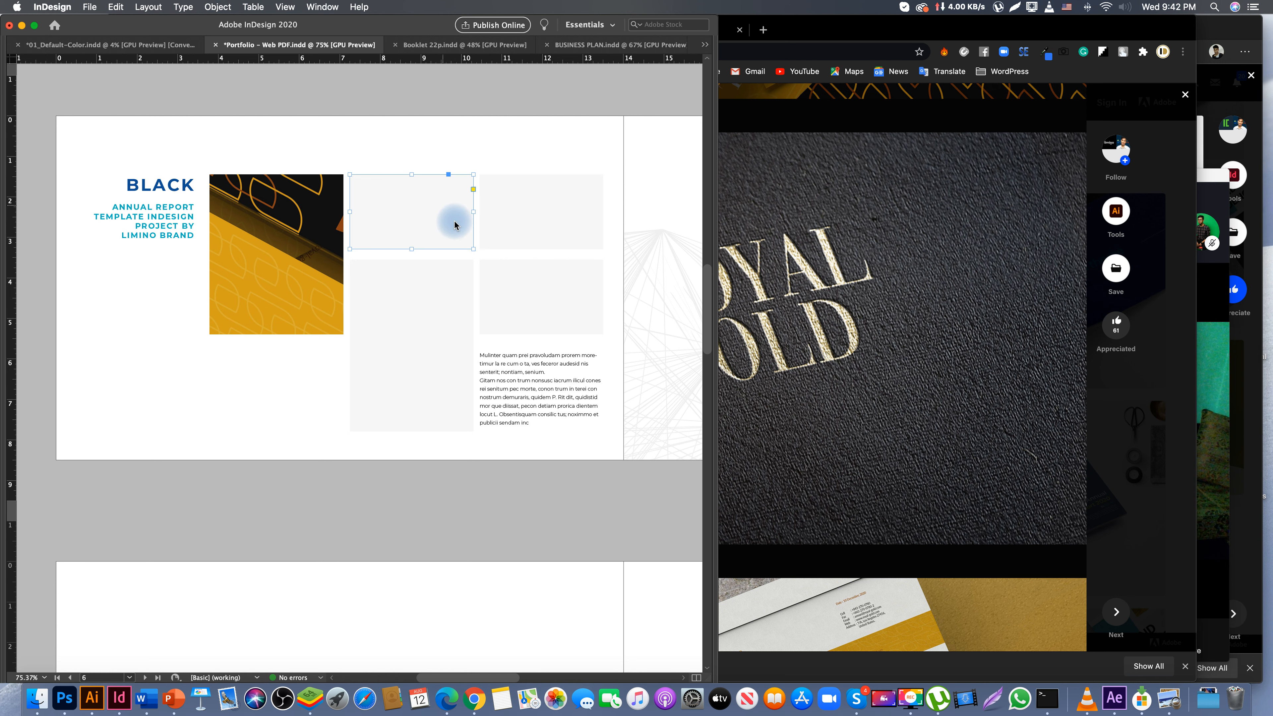
pyautogui.rightClick(442, 206)
pyautogui.click(481, 253)
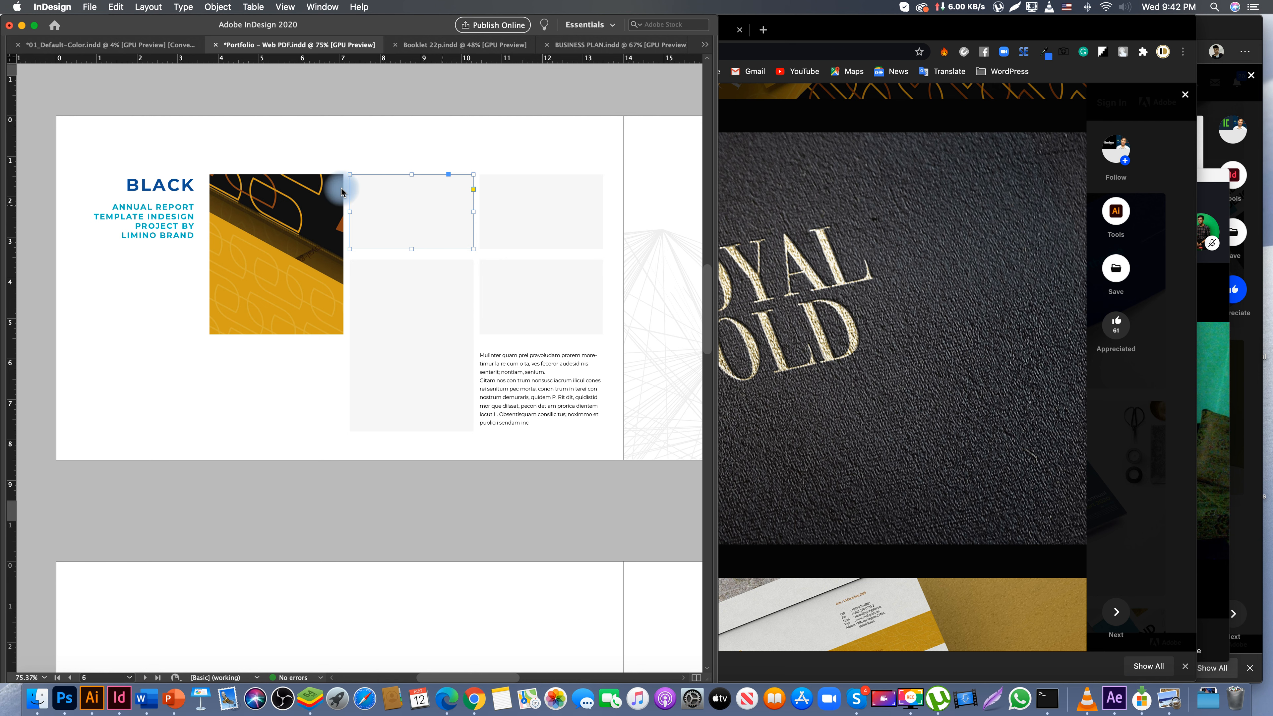
# - Switch to Chrome and capture a screenshot of the RoyalGold cover letter and envelope stationery mockup
pyautogui.click(781, 239)
pyautogui.scroll(-10, 785, 270)
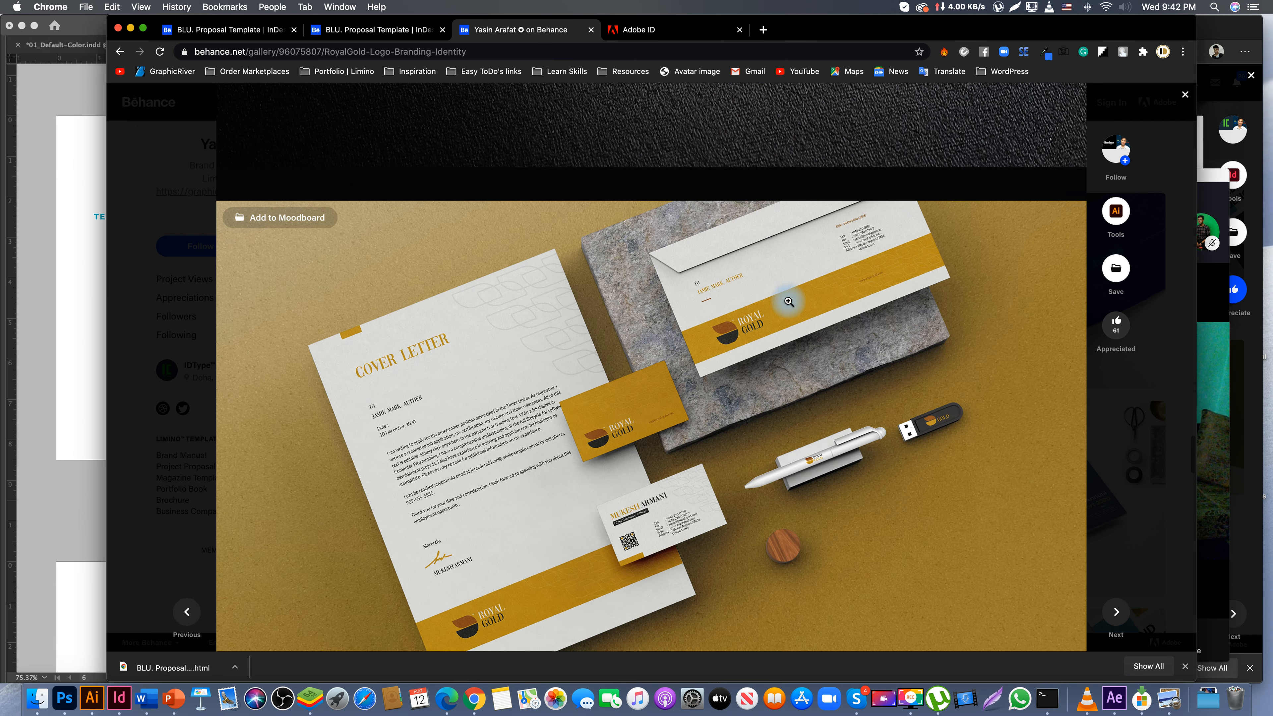
pyautogui.scroll(1, 788, 301)
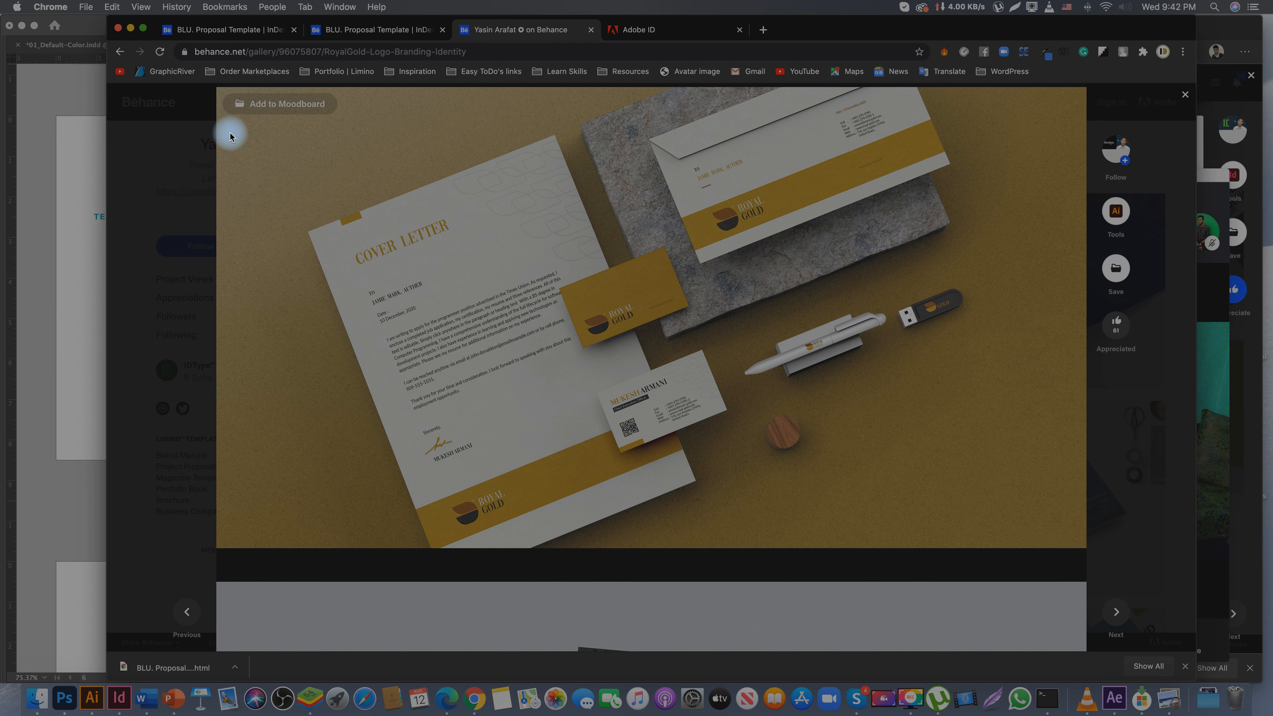
pyautogui.moveTo(228, 131); pyautogui.dragTo(1075, 536)
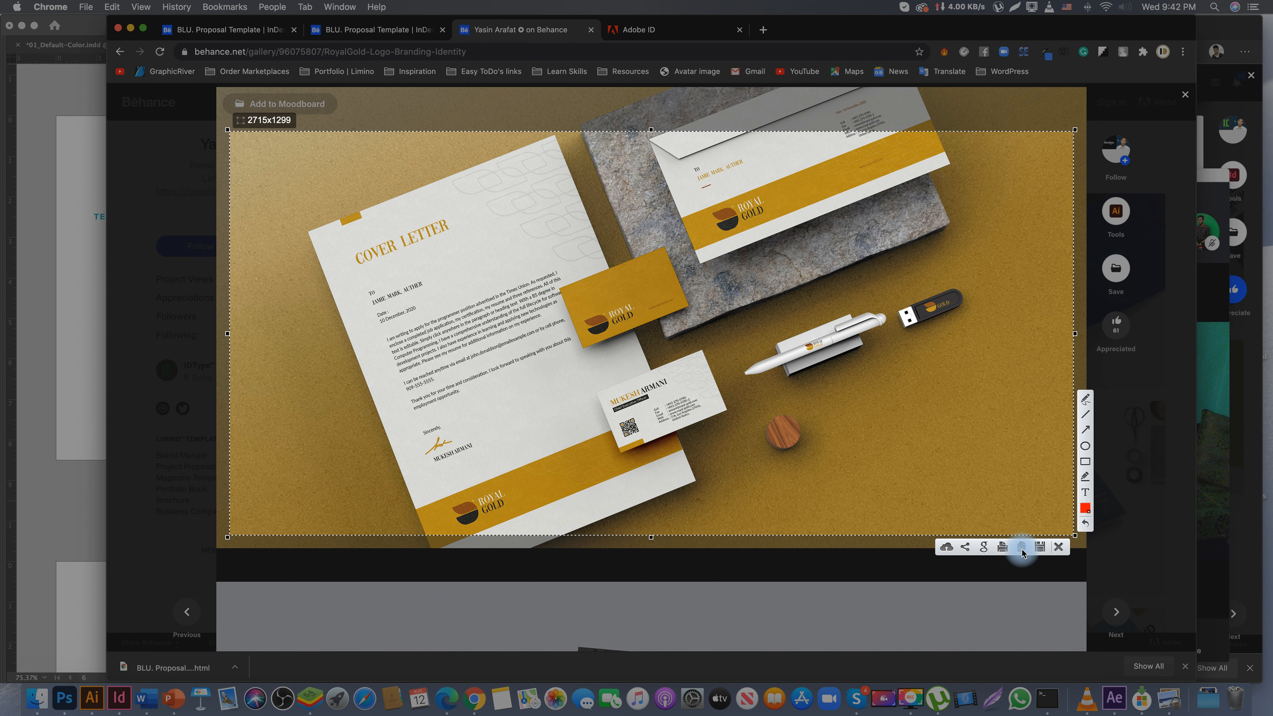
# - In InDesign, paste the stationery image into the top frame of page 6's last column
pyautogui.click(59, 364)
pyautogui.click(384, 342)
pyautogui.click(532, 227)
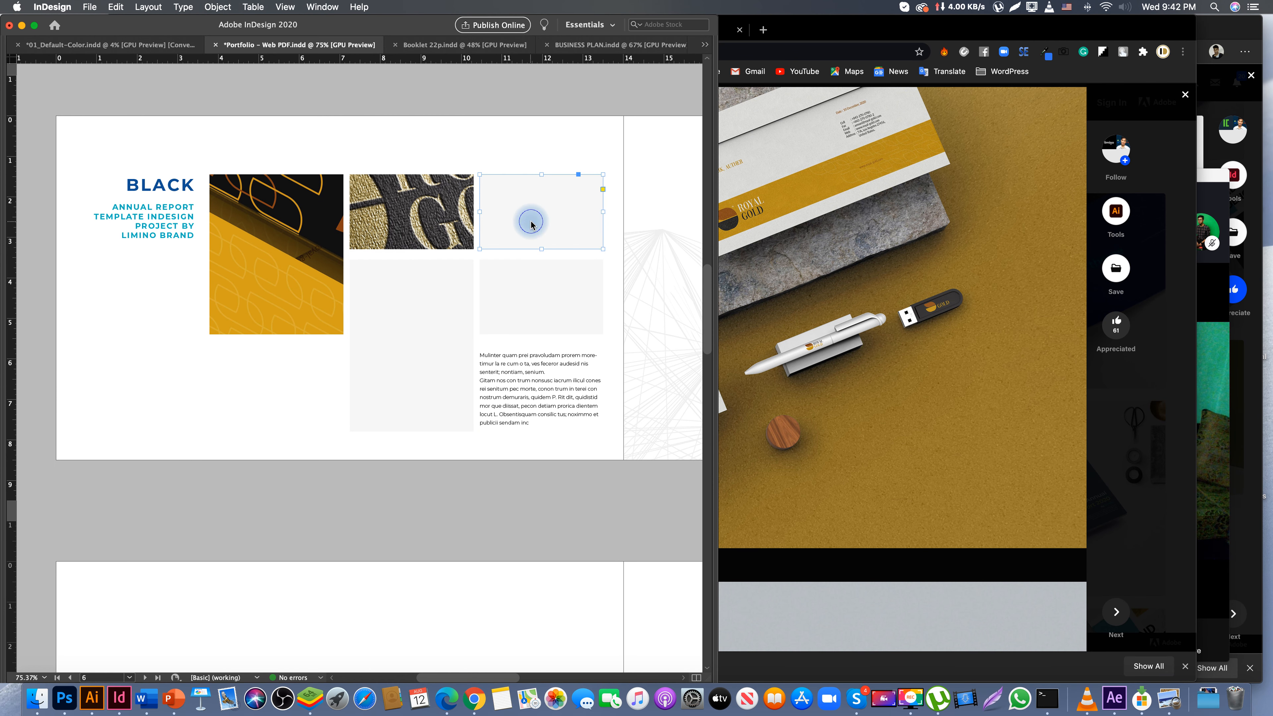
pyautogui.rightClick(532, 227)
# - Switch to Chrome and capture a screenshot of the RoyalGold cover letter, black folder and paper cup mockup
pyautogui.click(832, 371)
pyautogui.scroll(-10, 832, 373)
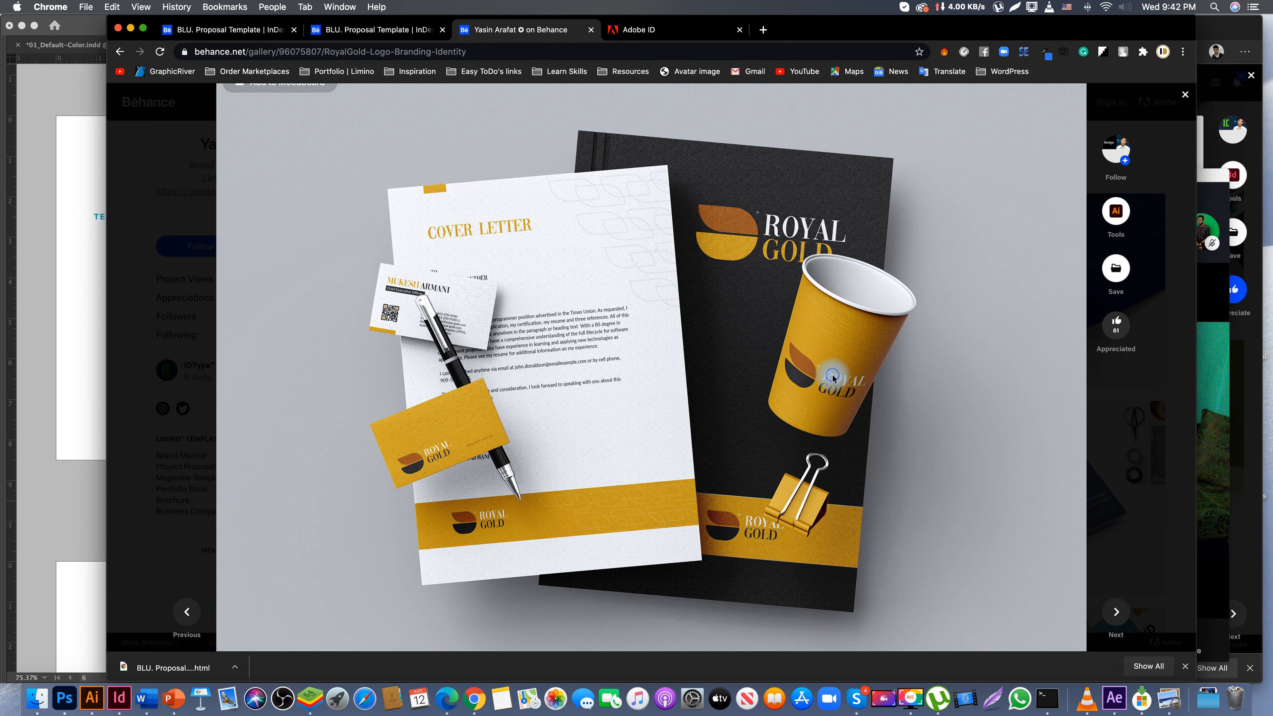
pyautogui.rightClick(833, 376)
pyautogui.click(826, 358)
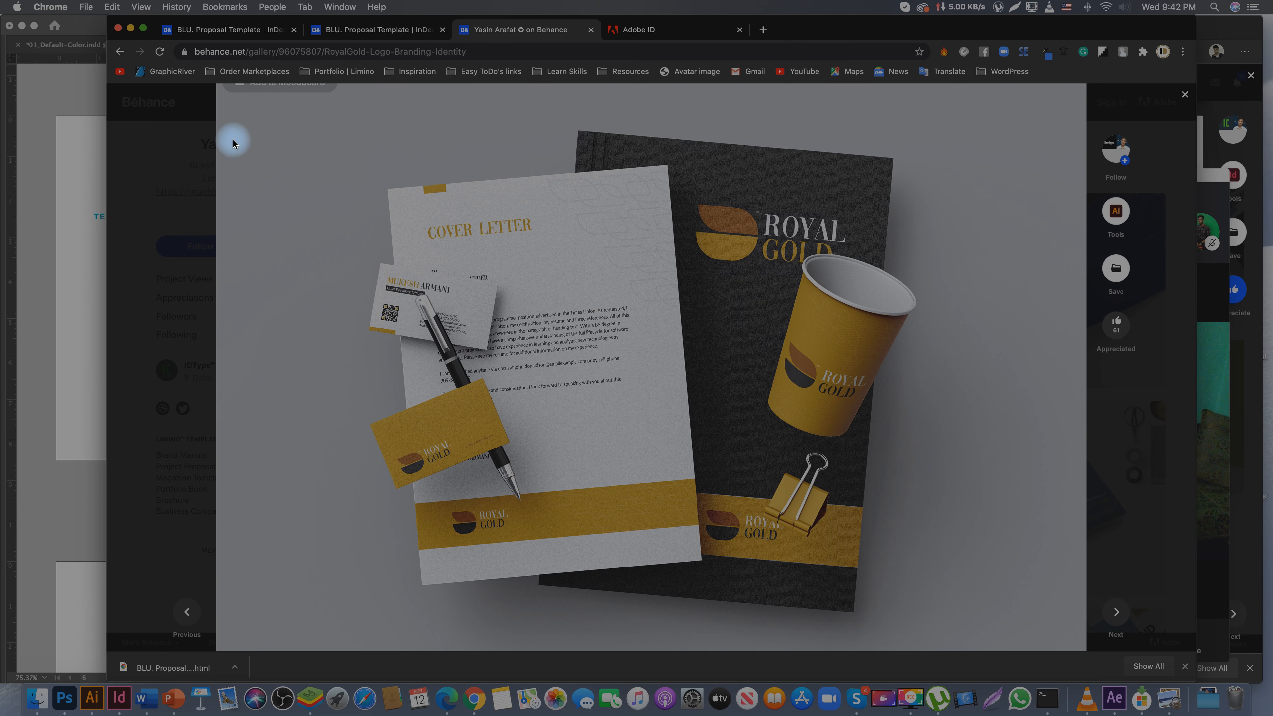
pyautogui.moveTo(222, 103); pyautogui.dragTo(1076, 638)
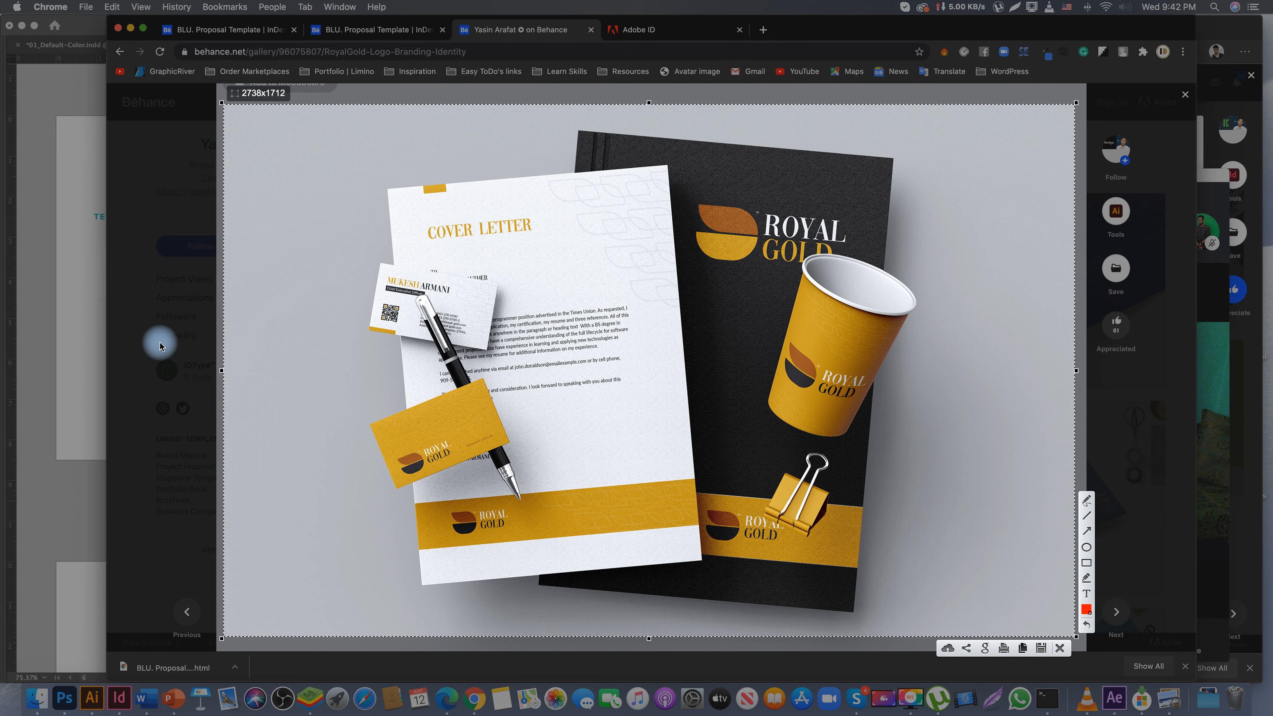
# - In InDesign, paste the cover letter and cup image into the tall lower frame of page 6's middle column
pyautogui.click(73, 319)
pyautogui.click(389, 306)
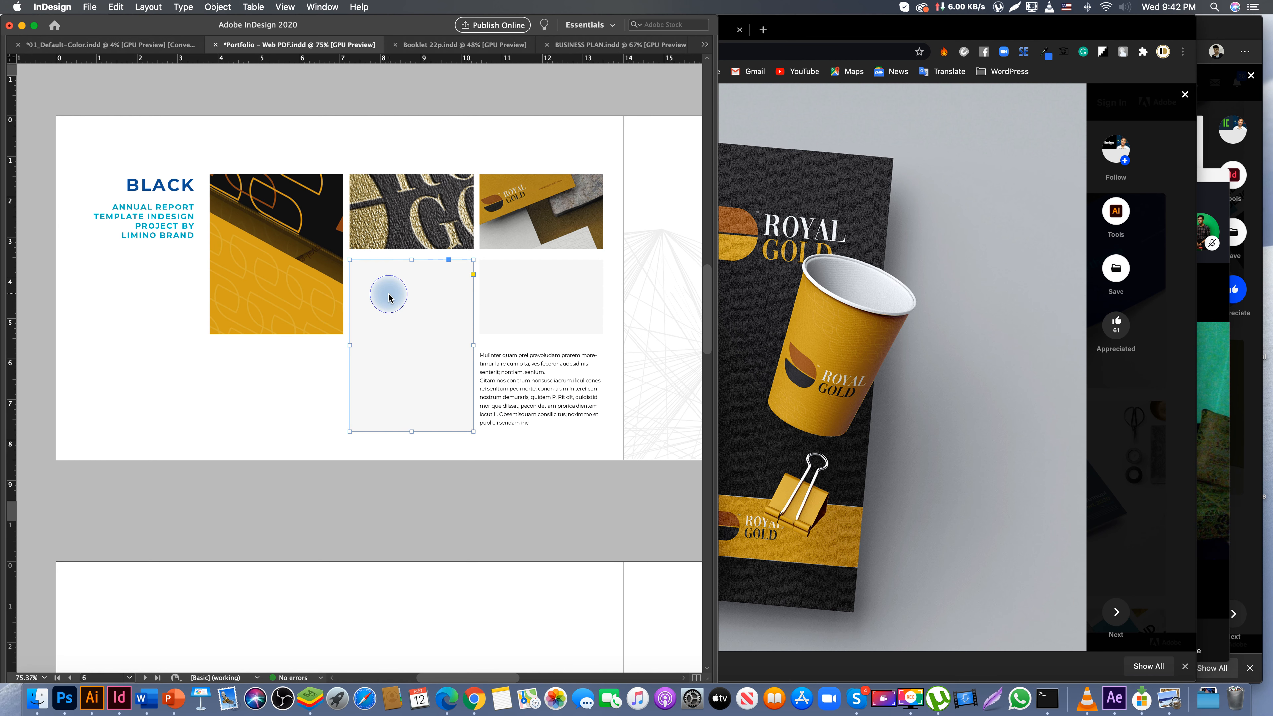
pyautogui.rightClick(389, 296)
pyautogui.click(698, 360)
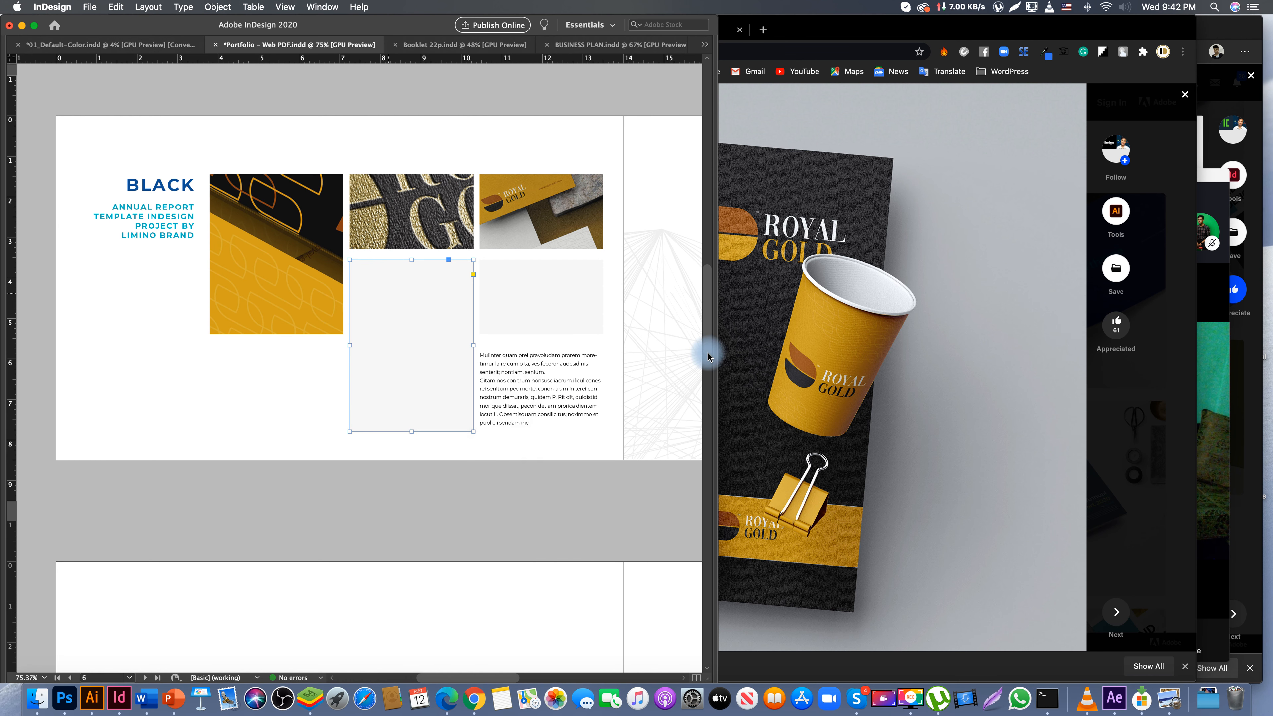
# - Switch to Chrome and capture a screenshot of the black RoyalGold hang tag with the silver logo mark
pyautogui.click(784, 338)
pyautogui.scroll(-10, 790, 339)
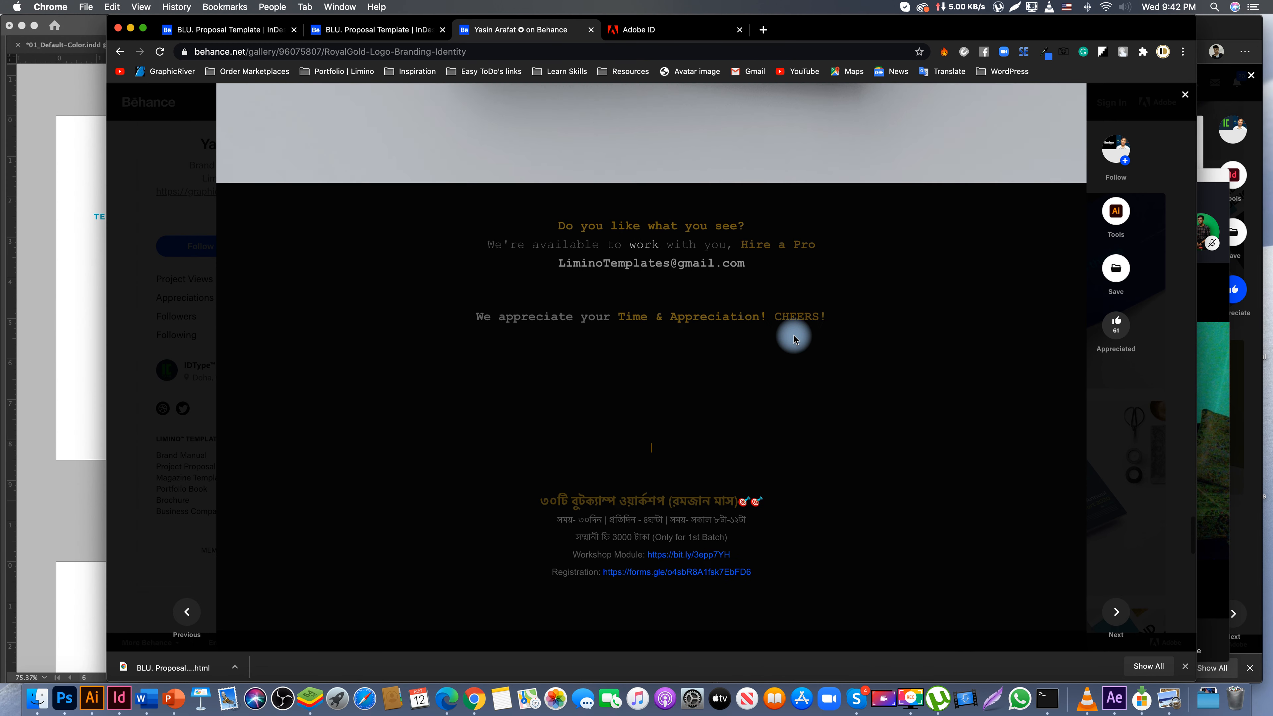
pyautogui.scroll(15, 794, 338)
pyautogui.scroll(5, 794, 336)
pyautogui.click(542, 352)
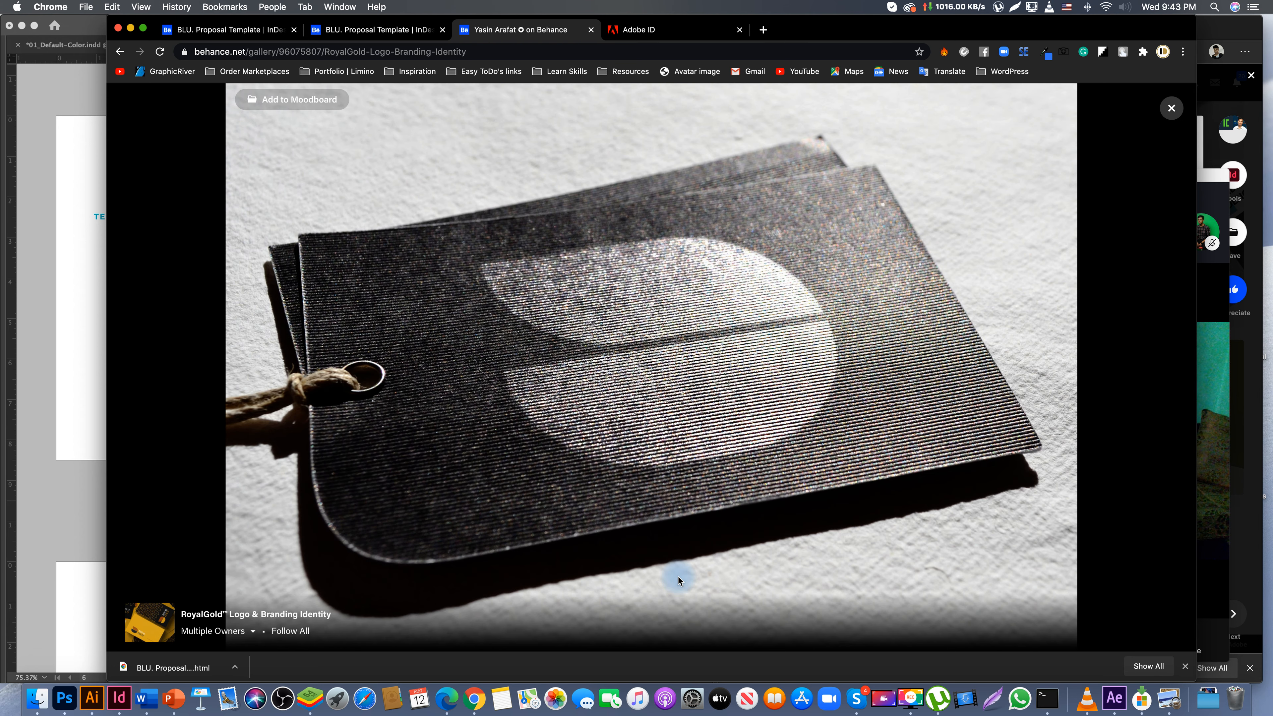
pyautogui.rightClick(634, 364)
pyautogui.click(579, 592)
pyautogui.press('shift+super+9')
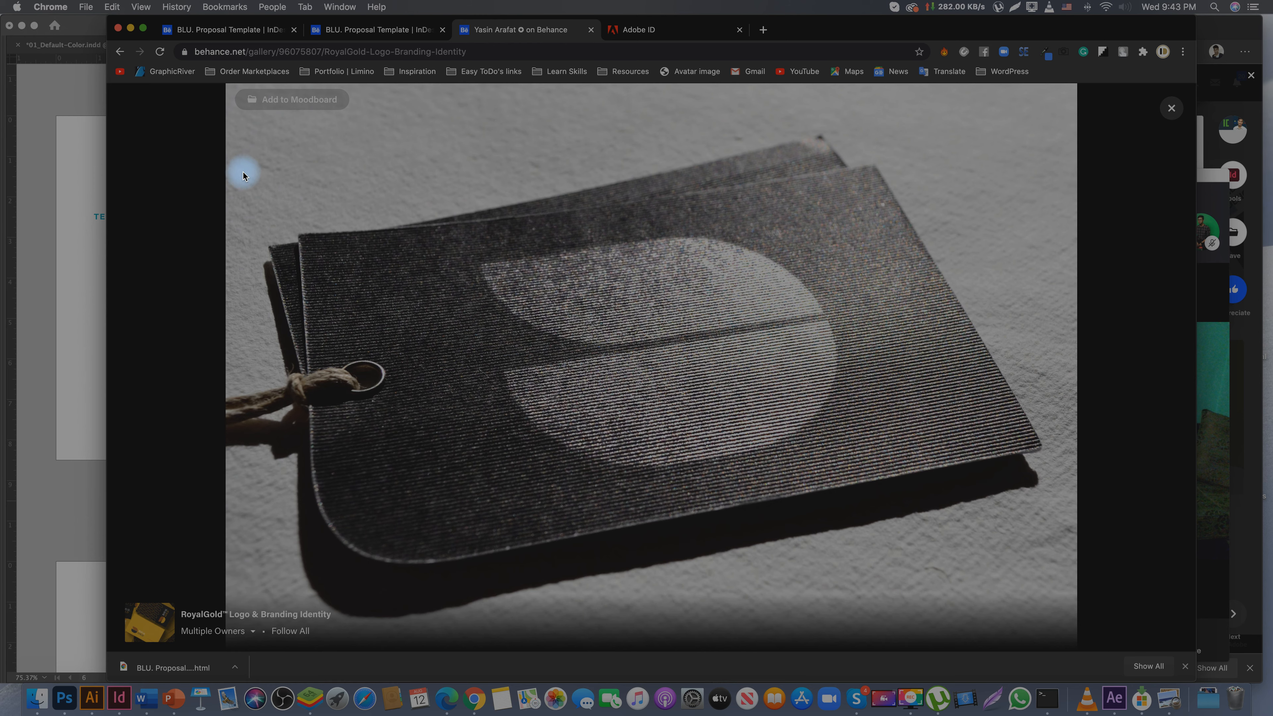
pyautogui.moveTo(302, 173)
pyautogui.mouseDown()
pyautogui.moveTo(1122, 568)
pyautogui.moveTo(1065, 608)
pyautogui.mouseUp()
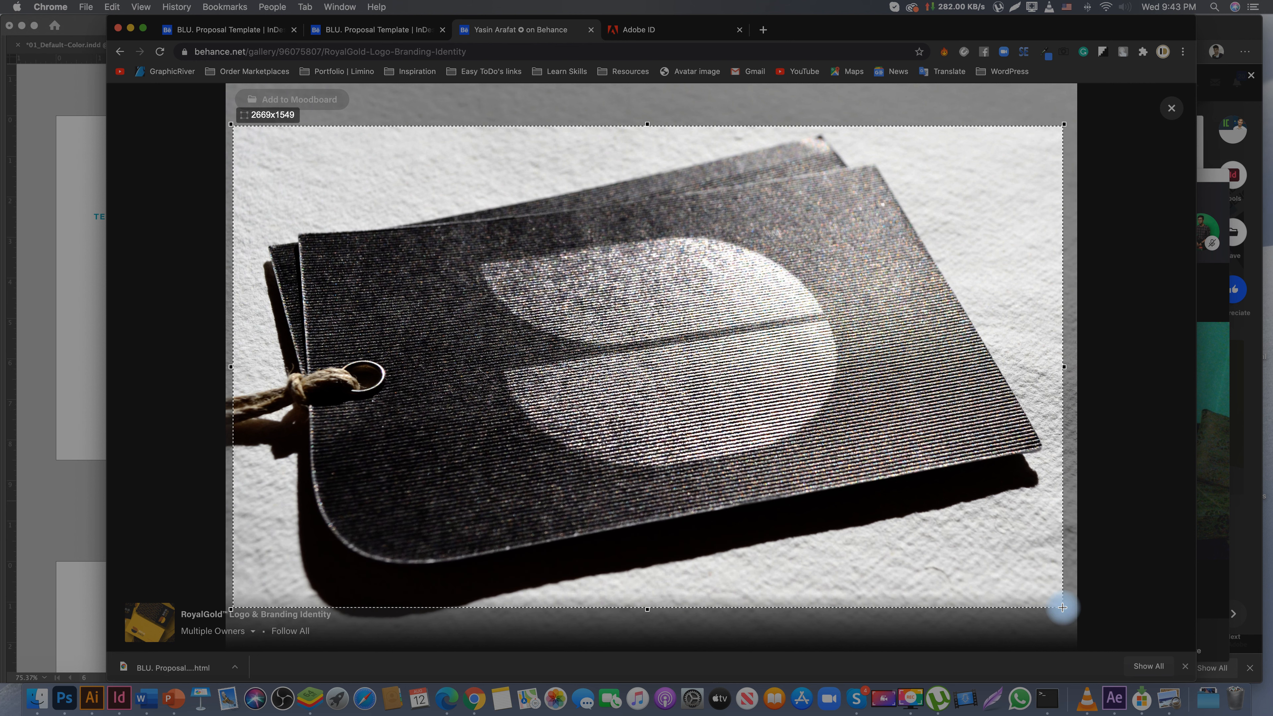
# - In InDesign, paste the hang tag image into the second frame of page 6's last column
pyautogui.click(102, 298)
pyautogui.click(51, 264)
pyautogui.click(541, 274)
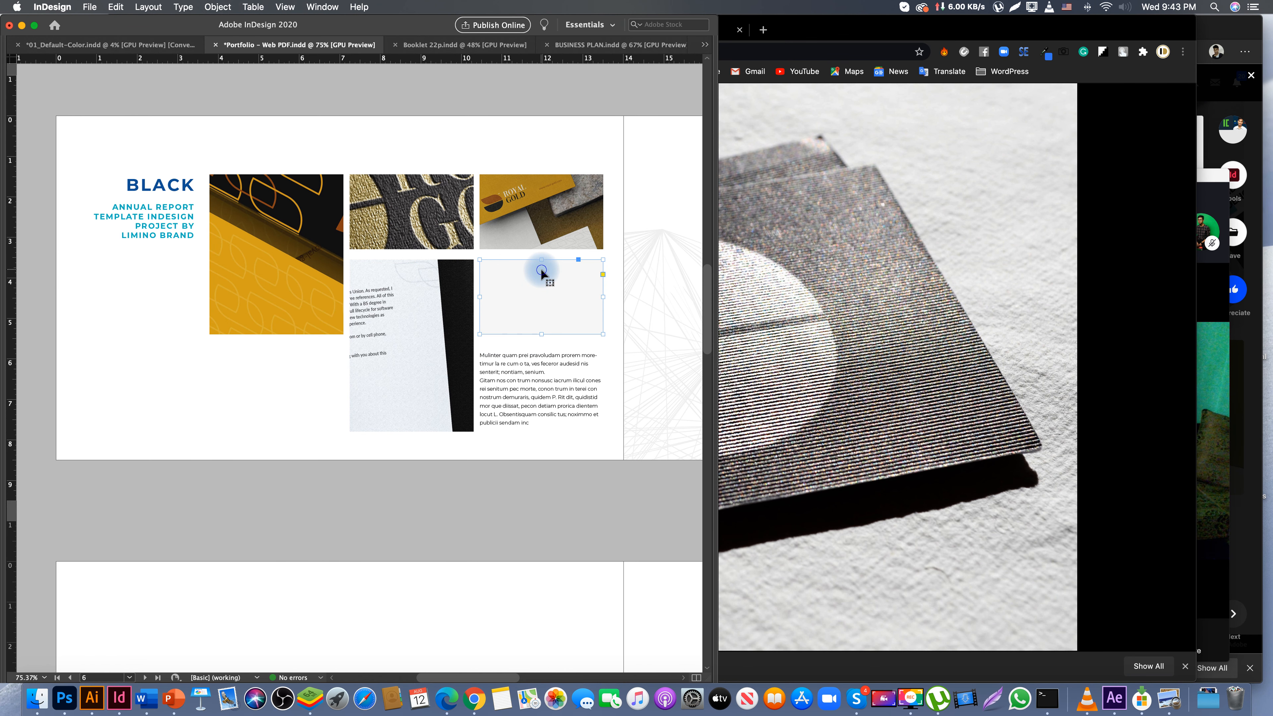
pyautogui.rightClick(541, 273)
pyautogui.click(462, 149)
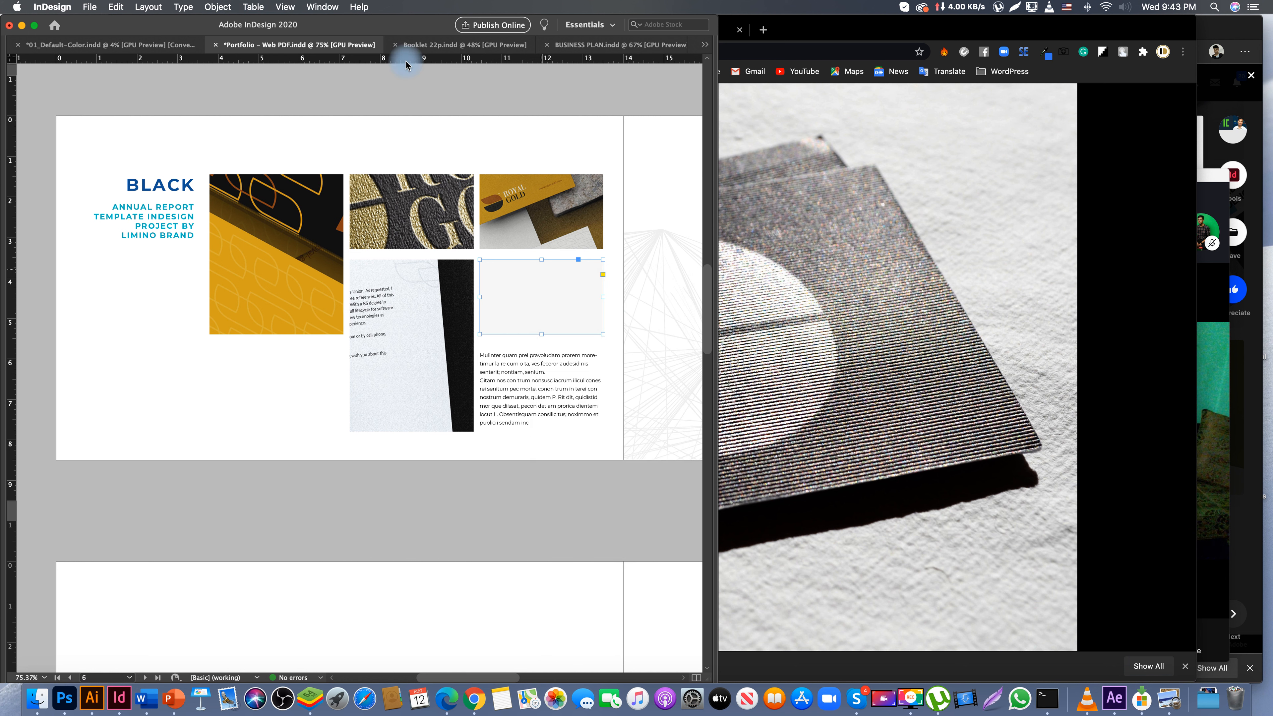
# - Select all five image frames on page 6 and apply Fill Frame Proportionally
pyautogui.moveTo(301, 149); pyautogui.dragTo(516, 289)
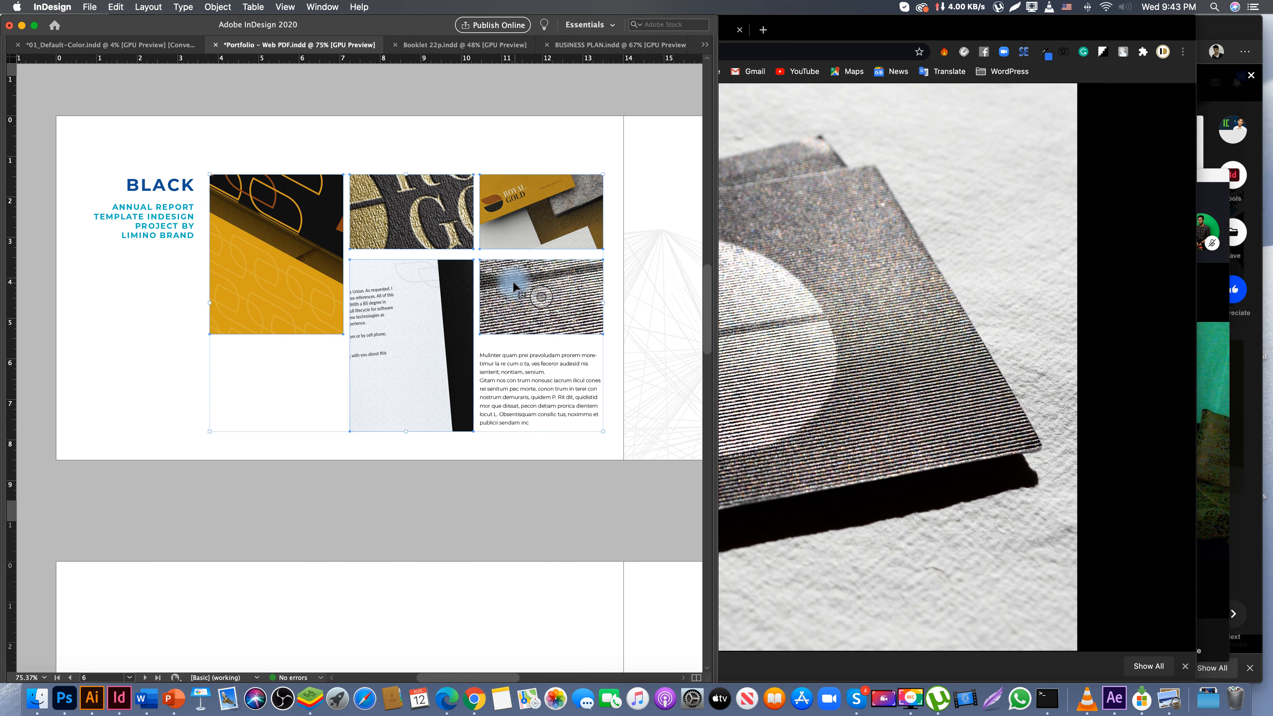
pyautogui.rightClick(439, 275)
pyautogui.moveTo(552, 475)
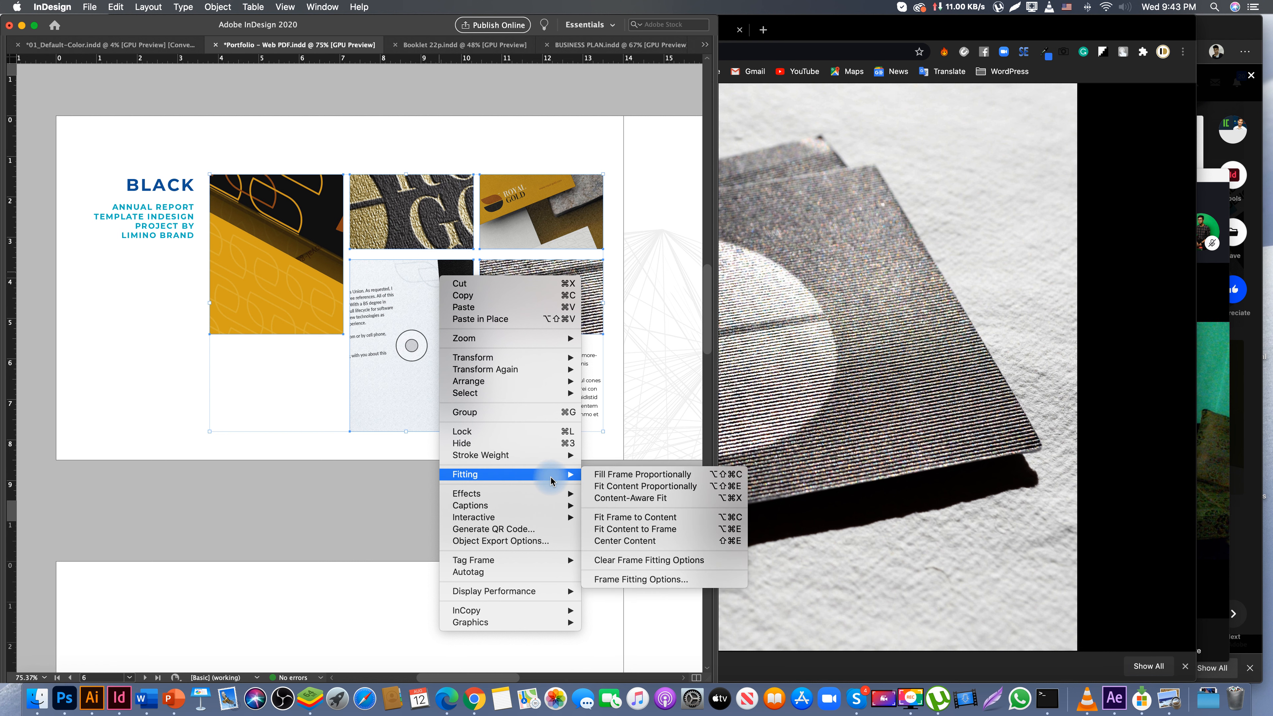
pyautogui.click(600, 476)
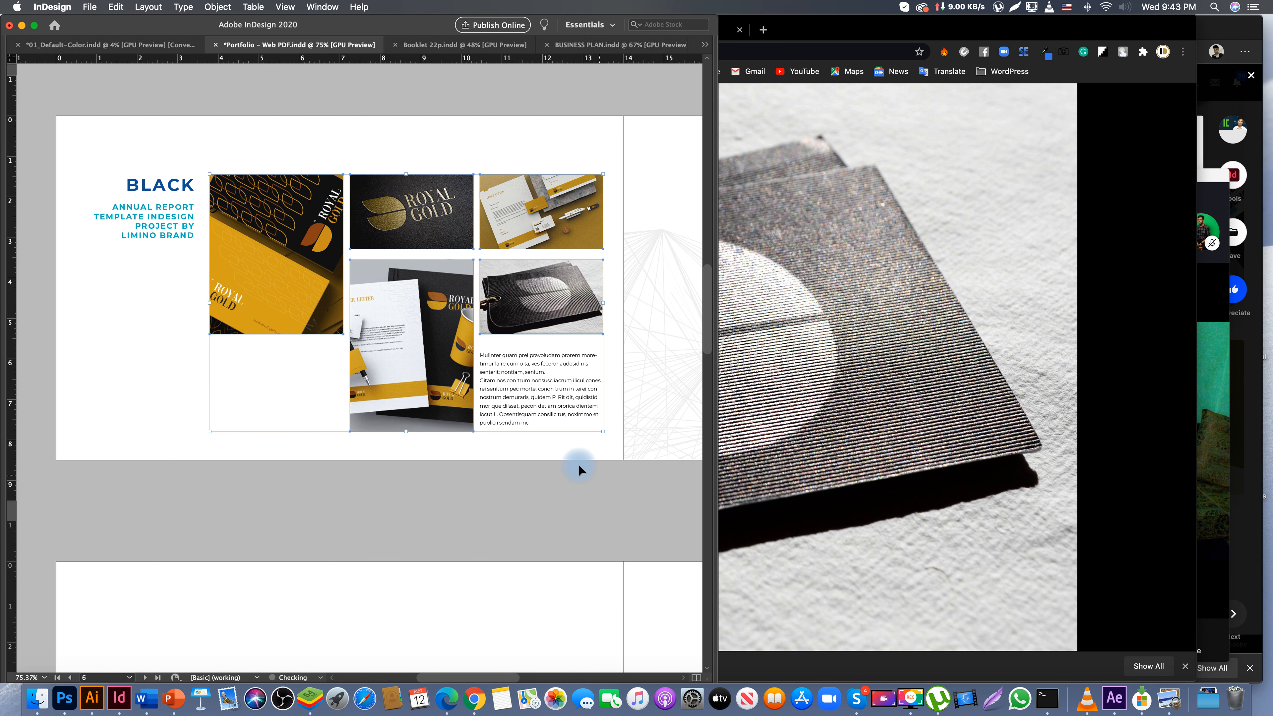
pyautogui.click(548, 454)
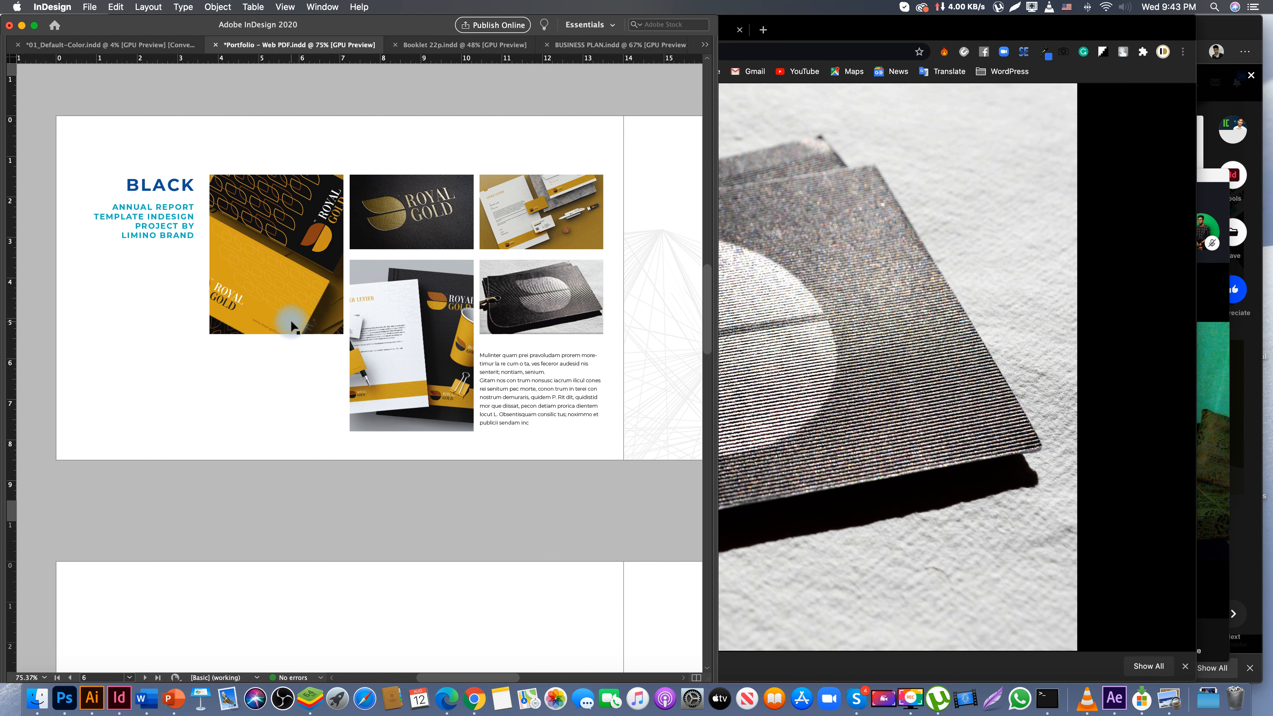
# - Reposition the image inside page 6's large first frame so the yellow card's Royal Gold logo shows
pyautogui.click(254, 299)
pyautogui.moveTo(293, 303); pyautogui.dragTo(326, 309)
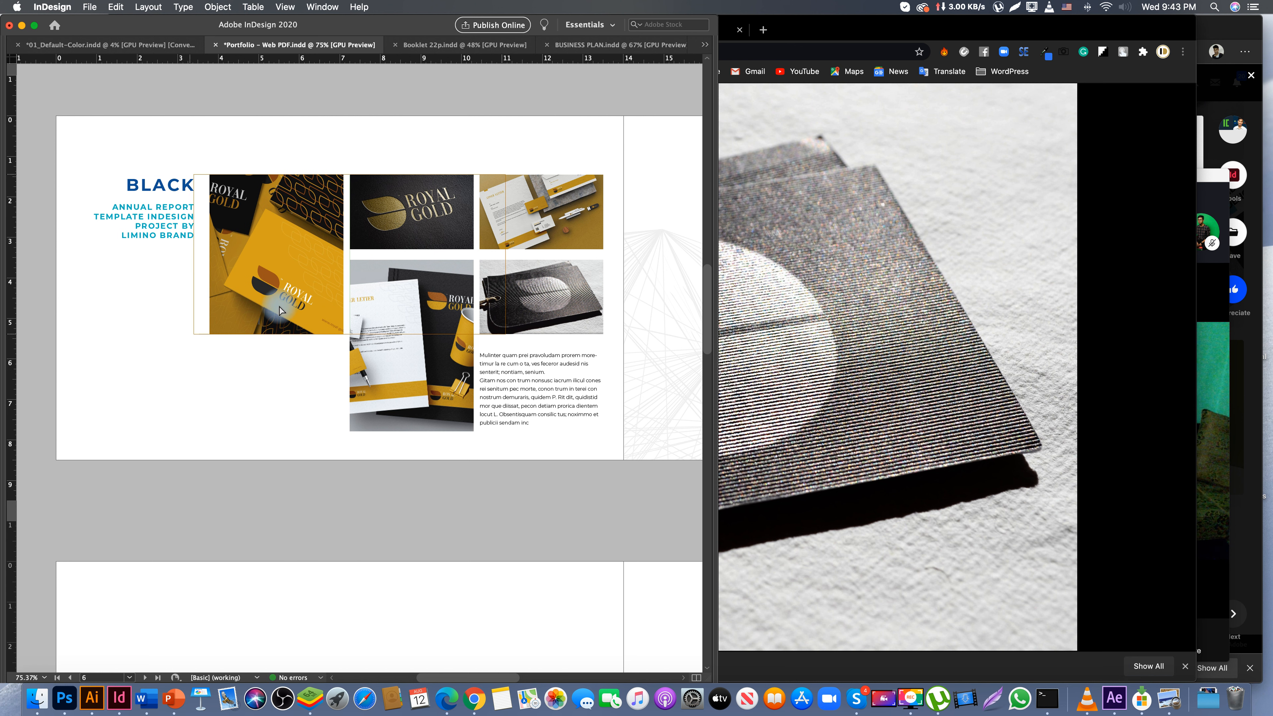
pyautogui.click(284, 361)
# - Replace the page 6 heading BLACK with LOGO
pyautogui.hscroll(-3, 256, 361)
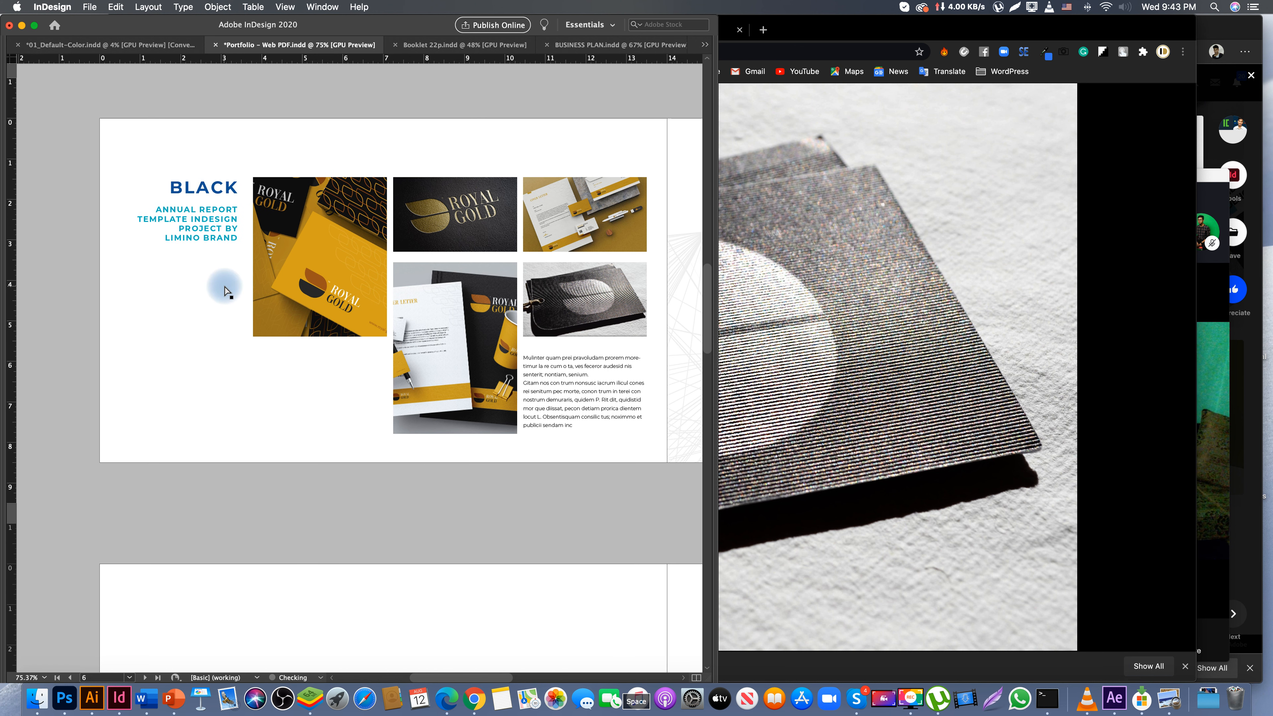
pyautogui.press('Tab')
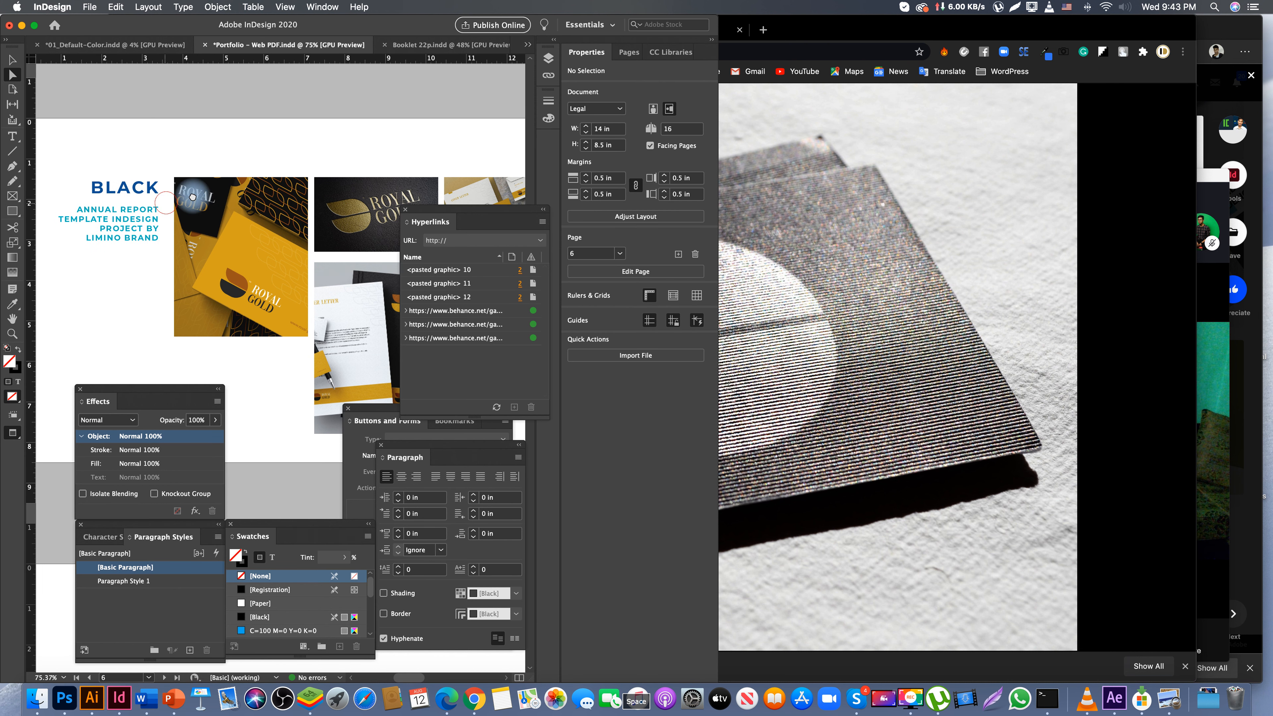
pyautogui.moveTo(165, 204); pyautogui.dragTo(197, 196)
pyautogui.click(168, 184)
pyautogui.doubleClick(158, 182)
pyautogui.doubleClick(156, 182)
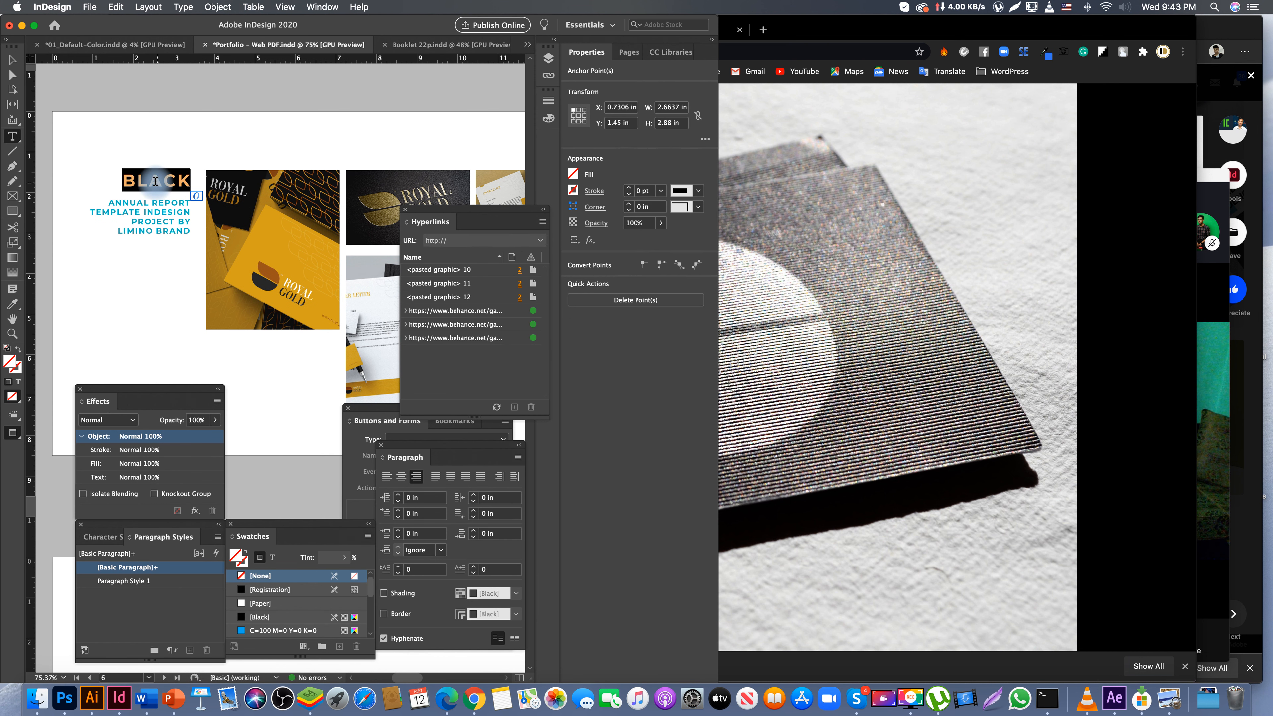
pyautogui.write('LOG')
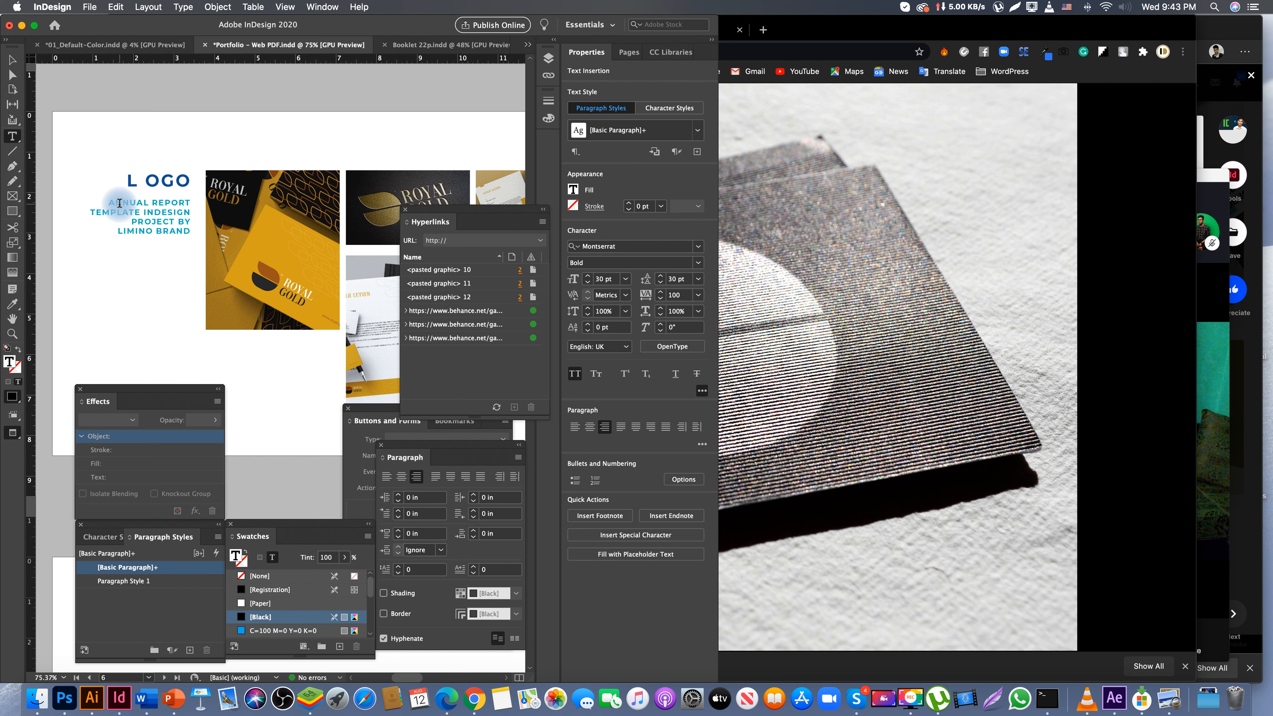
pyautogui.press('Escape')
# - Copy the gold embossed Royal Gold logo image from page 6
pyautogui.press('z')
pyautogui.keyDown('alt'); pyautogui.click(361, 134); pyautogui.keyUp('alt')
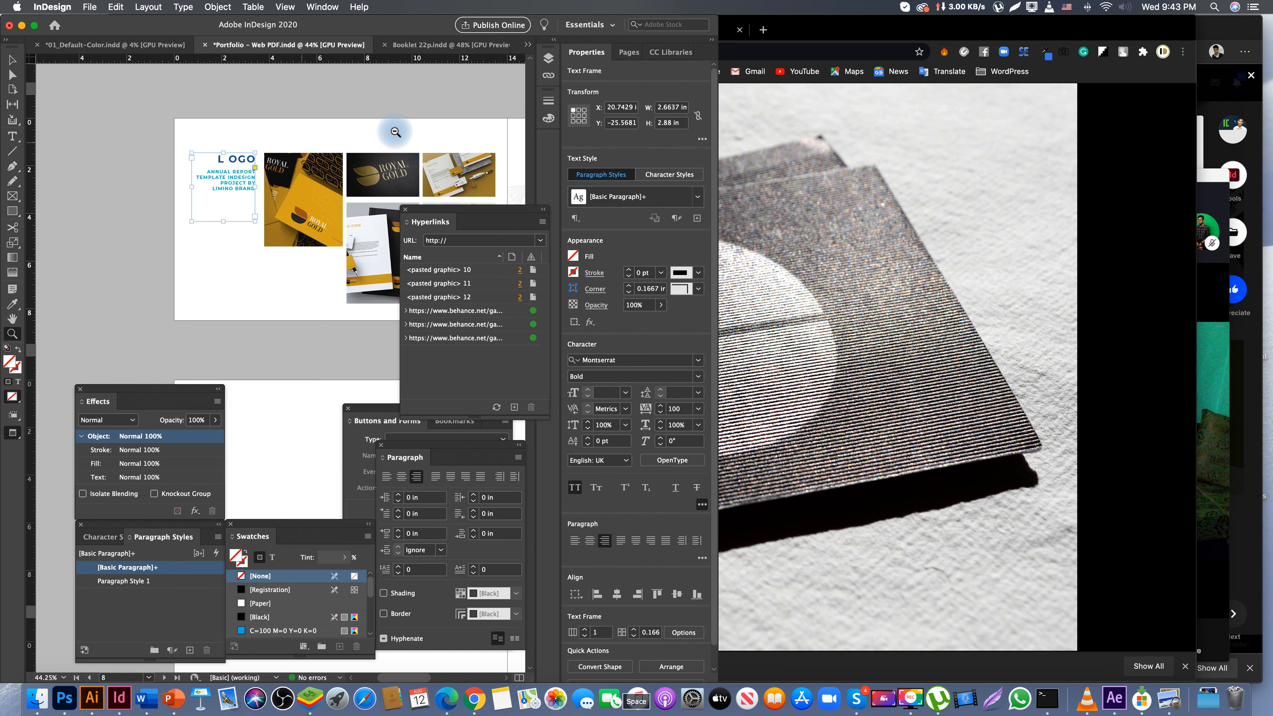
pyautogui.press('Tab')
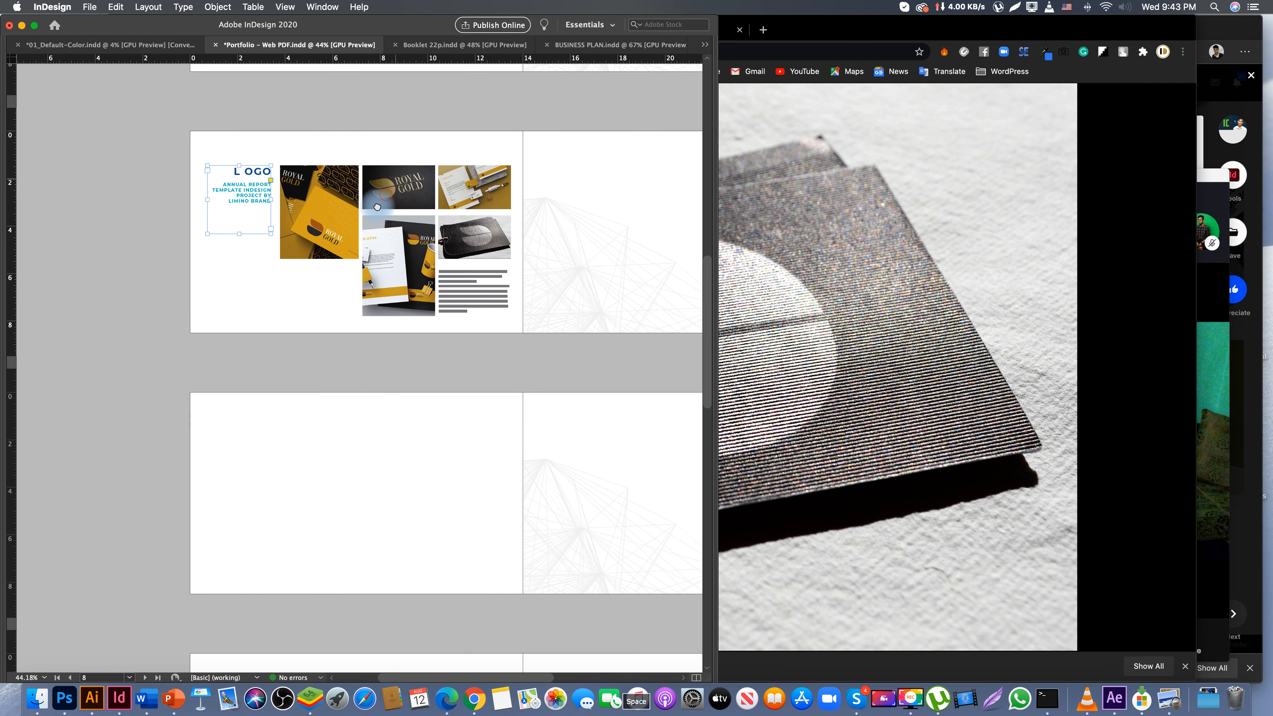
pyautogui.scroll(3, 377, 206)
pyautogui.hscroll(2, 377, 206)
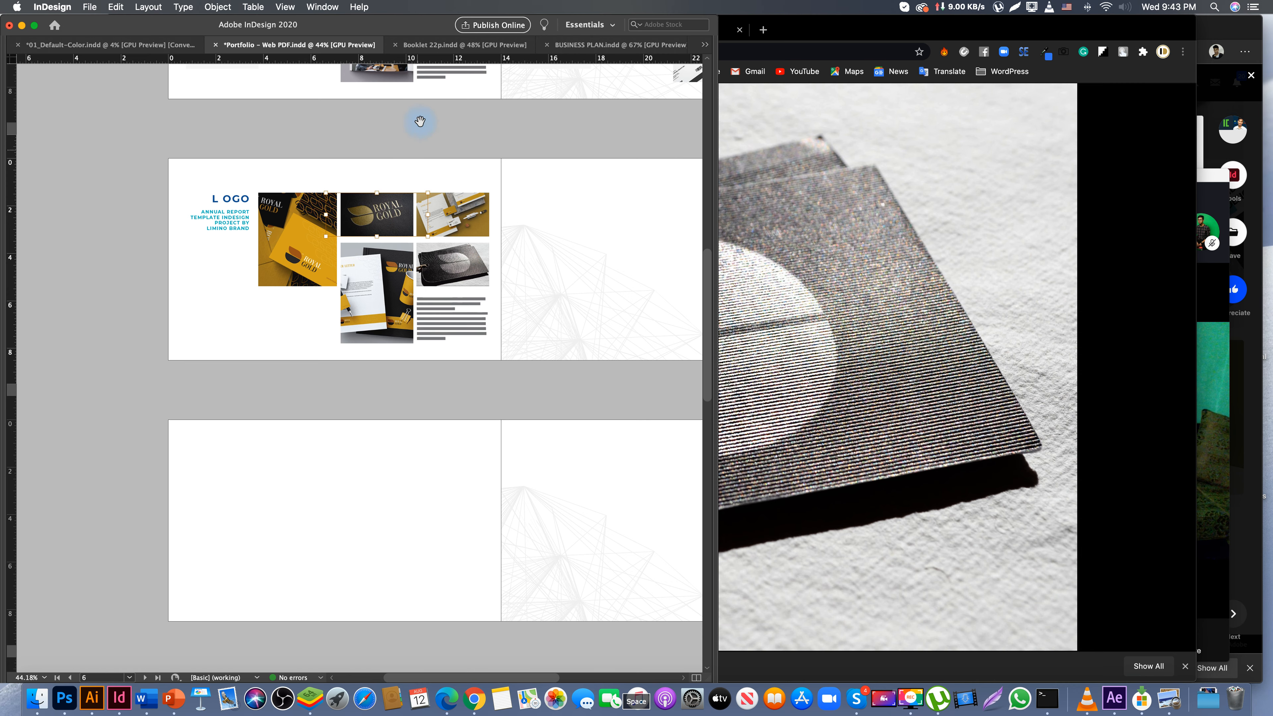
pyautogui.scroll(10, 420, 120)
# - Paste the logo image into the fourth thumbnail frame of the Table of Projects and fit it to fill the frame
pyautogui.click(457, 111)
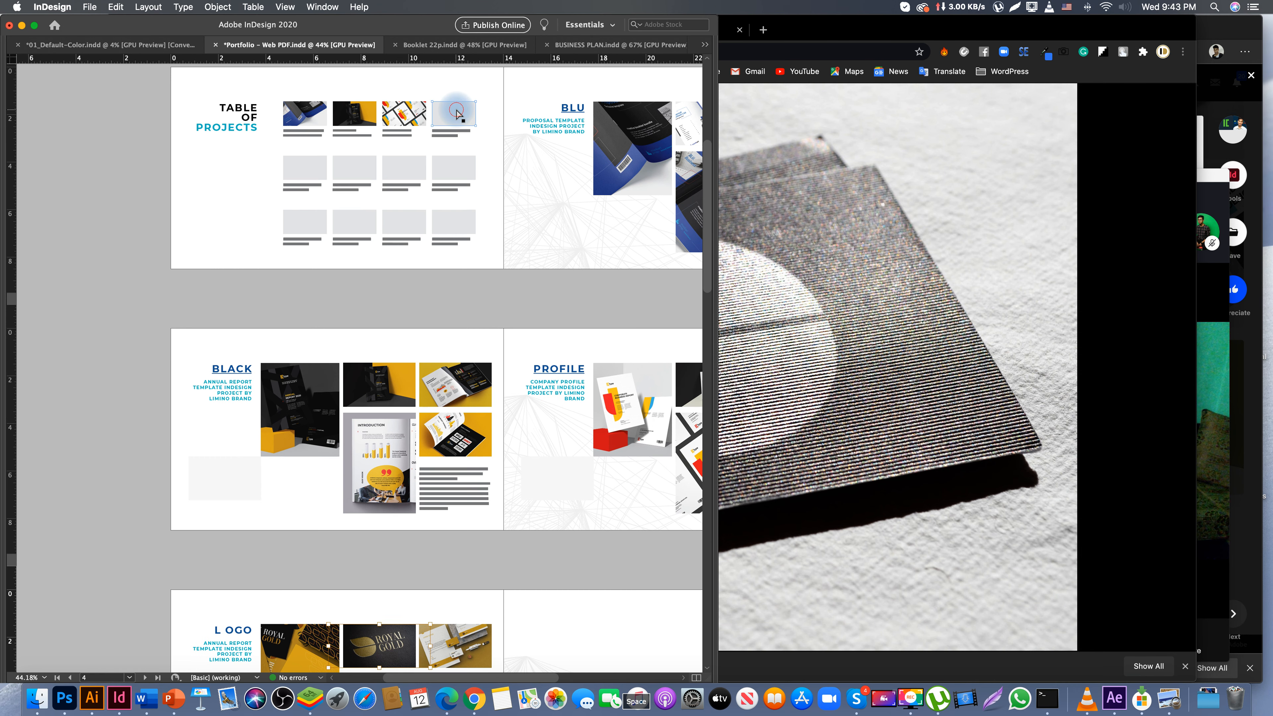
pyautogui.rightClick(456, 113)
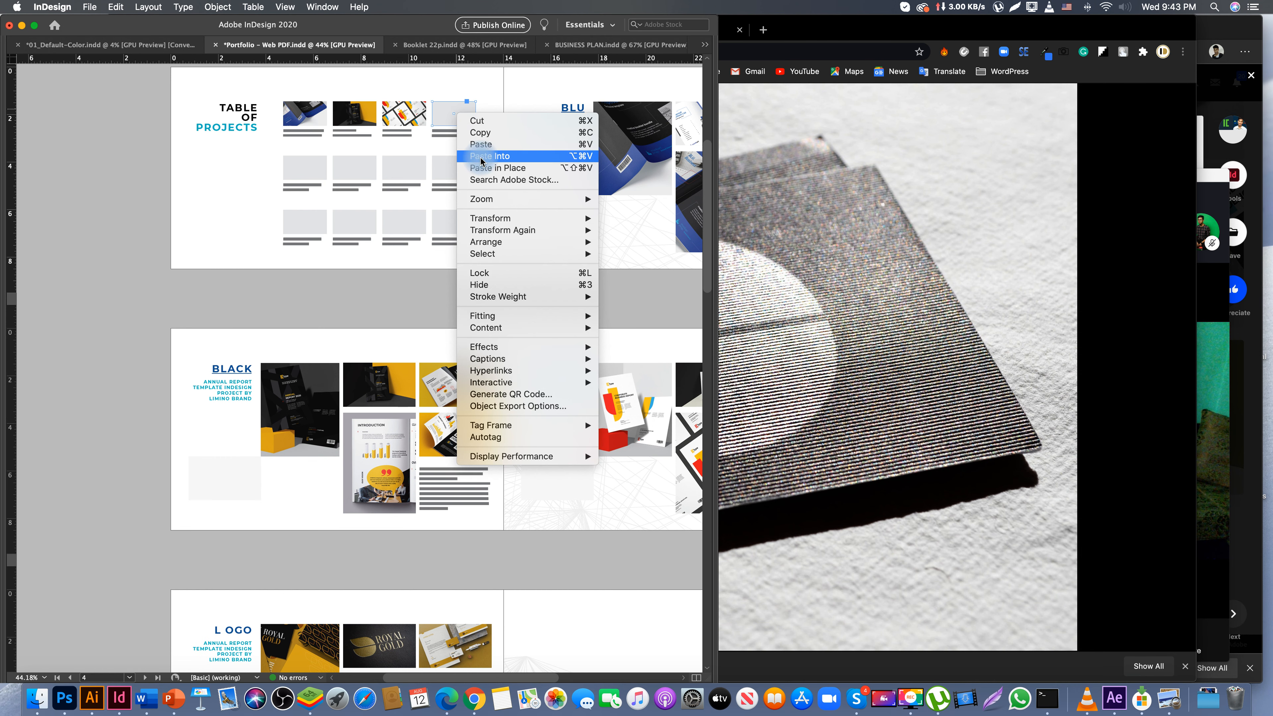
pyautogui.click(480, 159)
pyautogui.click(490, 110)
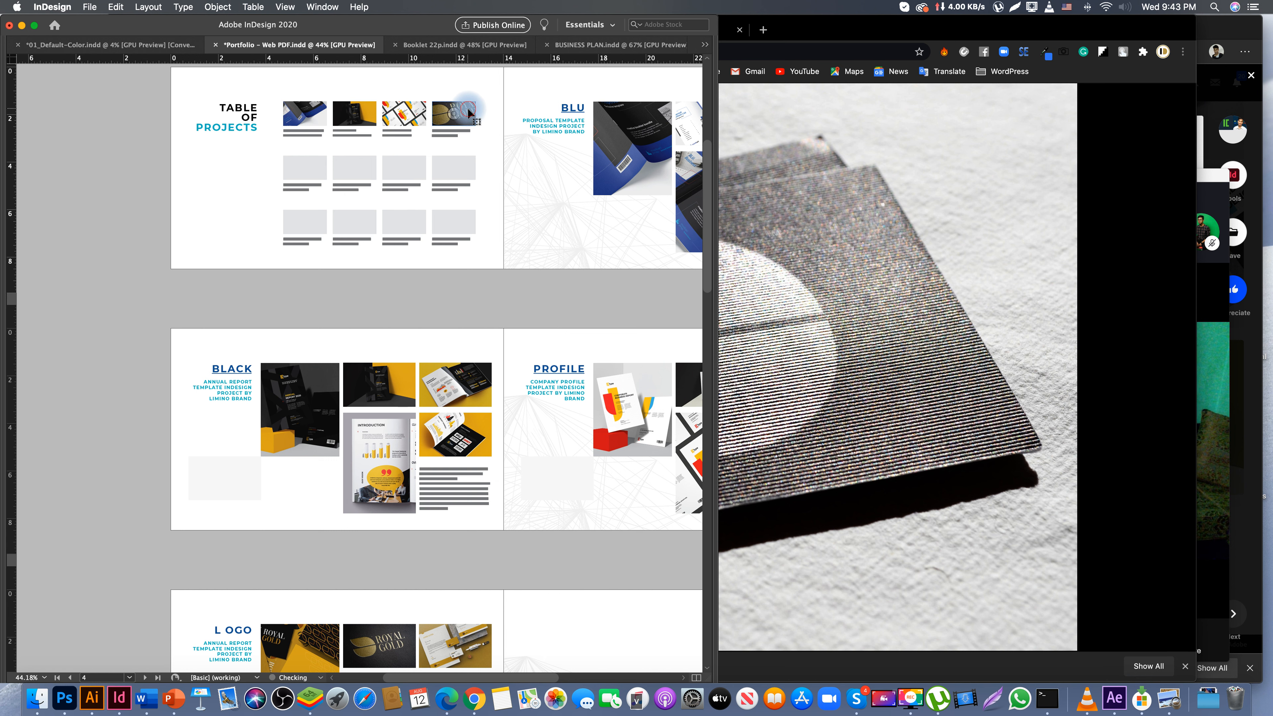
pyautogui.rightClick(469, 112)
pyautogui.moveTo(530, 315)
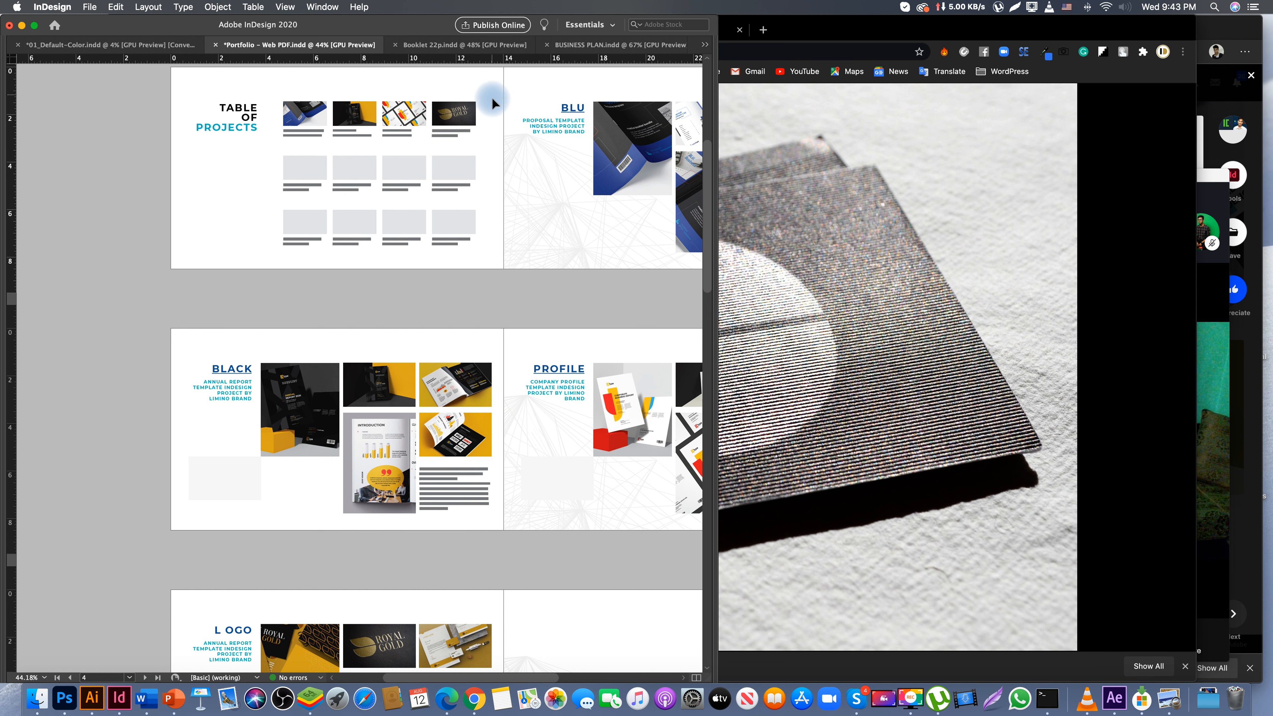
# - Change the caption under the Royal Gold thumbnail to ROYAL LOGO BRAND with CLICK TO BROWSE as its second line
pyautogui.moveTo(446, 102); pyautogui.dragTo(592, 160)
pyautogui.moveTo(478, 220); pyautogui.dragTo(379, 256)
pyautogui.press('Tab')
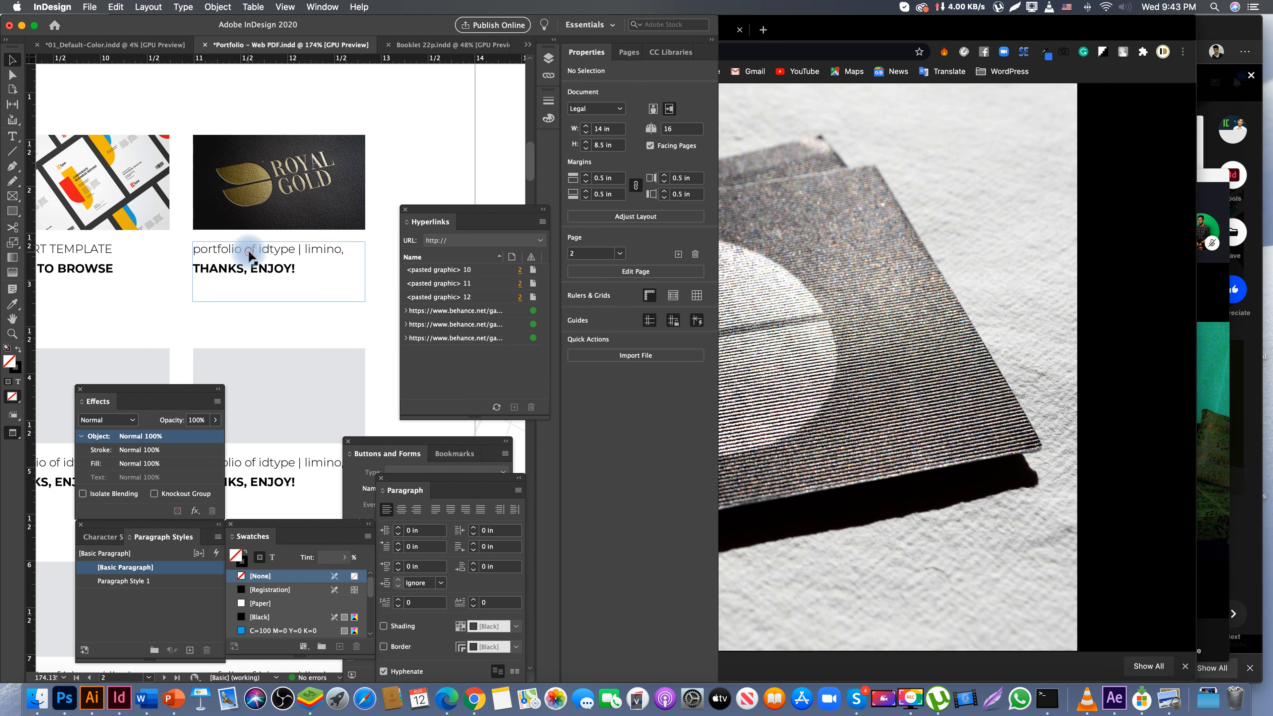
pyautogui.tripleClick(249, 250)
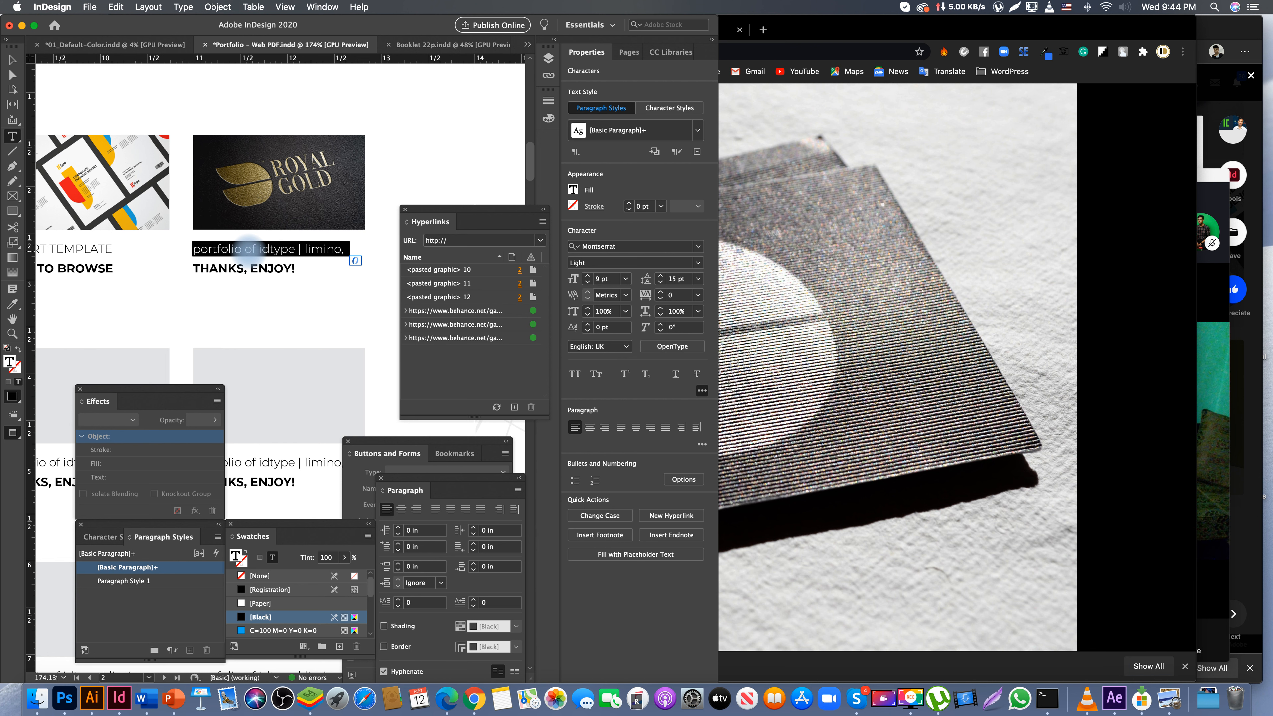
pyautogui.write('ROYAL LOGO BRAND')
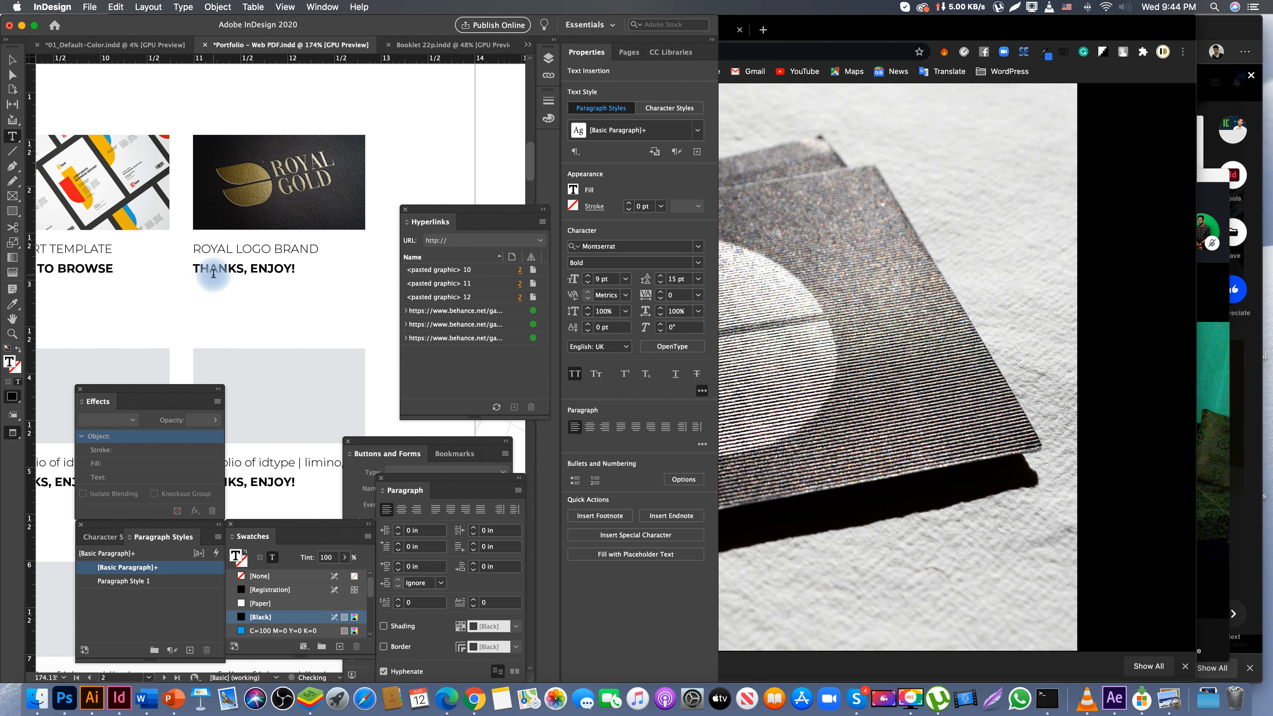
pyautogui.tripleClick(213, 273)
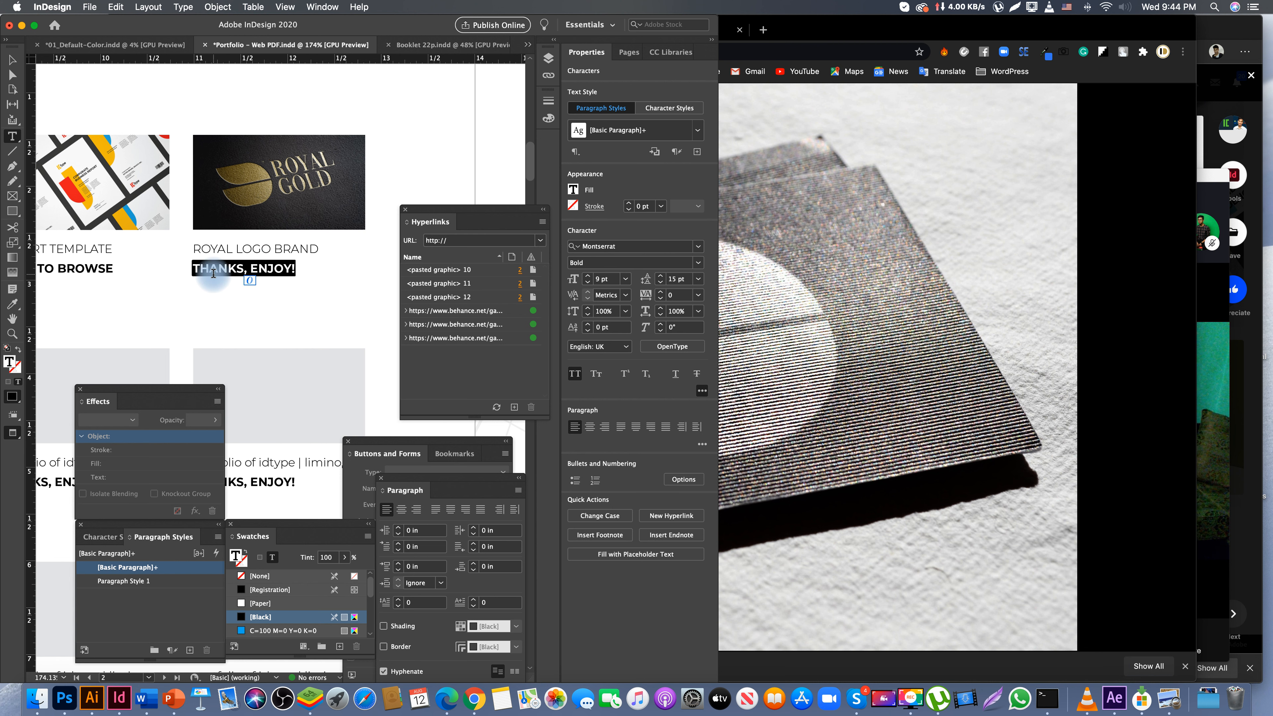
pyautogui.write('CLICK TO BROWSE')
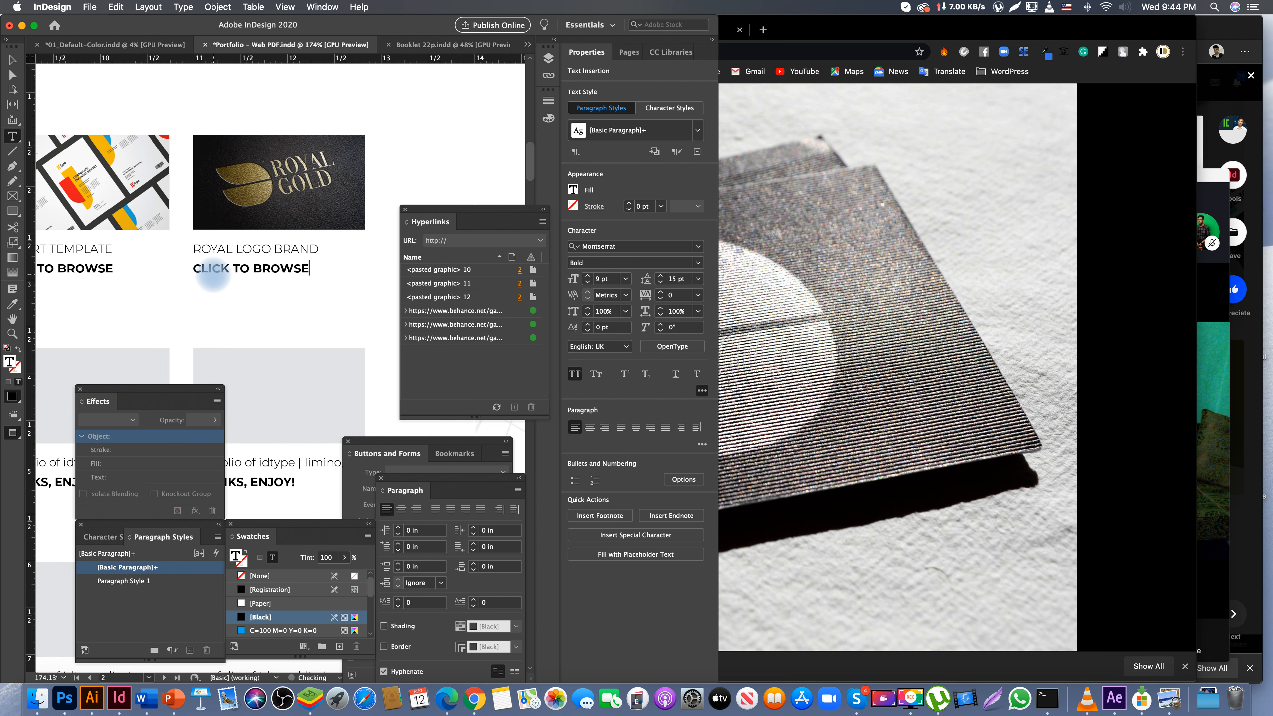
# - Hyperlink the CLICK TO BROWSE line under the Royal Gold thumbnail to page 6 of Portfolio - Web PDF.indd, using the Hyperlink character style
pyautogui.tripleClick(239, 267)
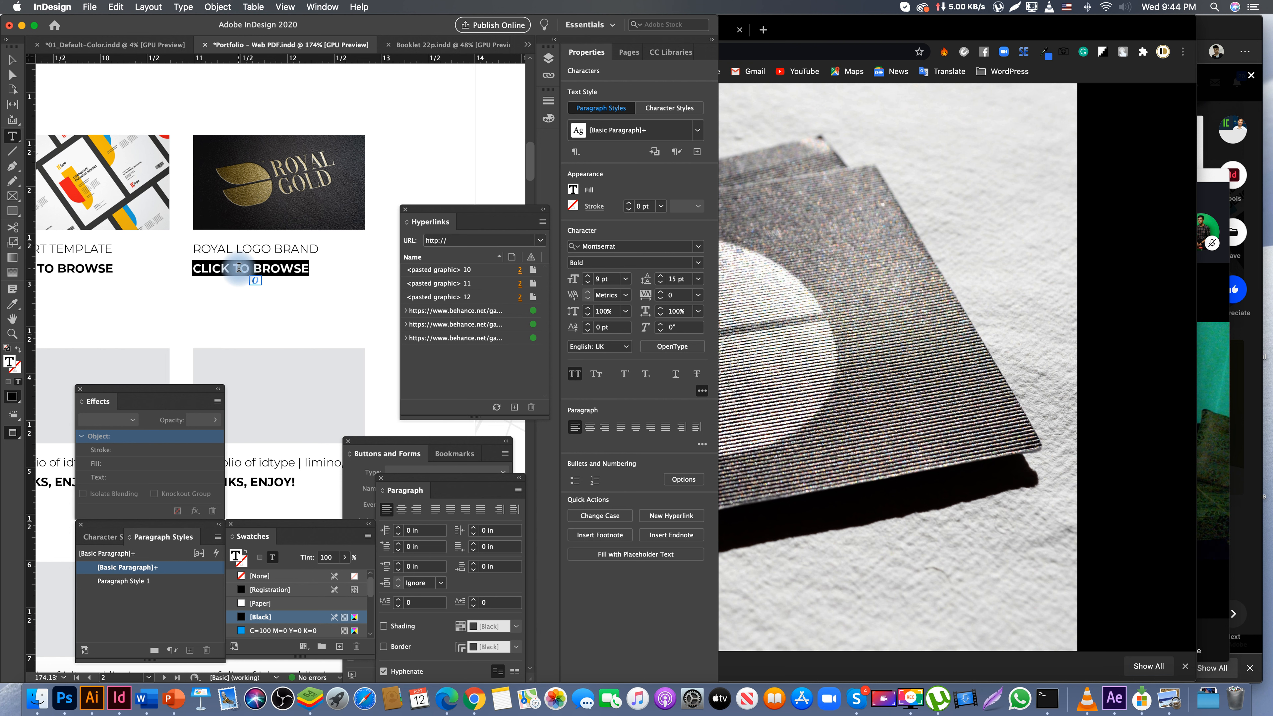
pyautogui.moveTo(478, 207); pyautogui.dragTo(482, 200)
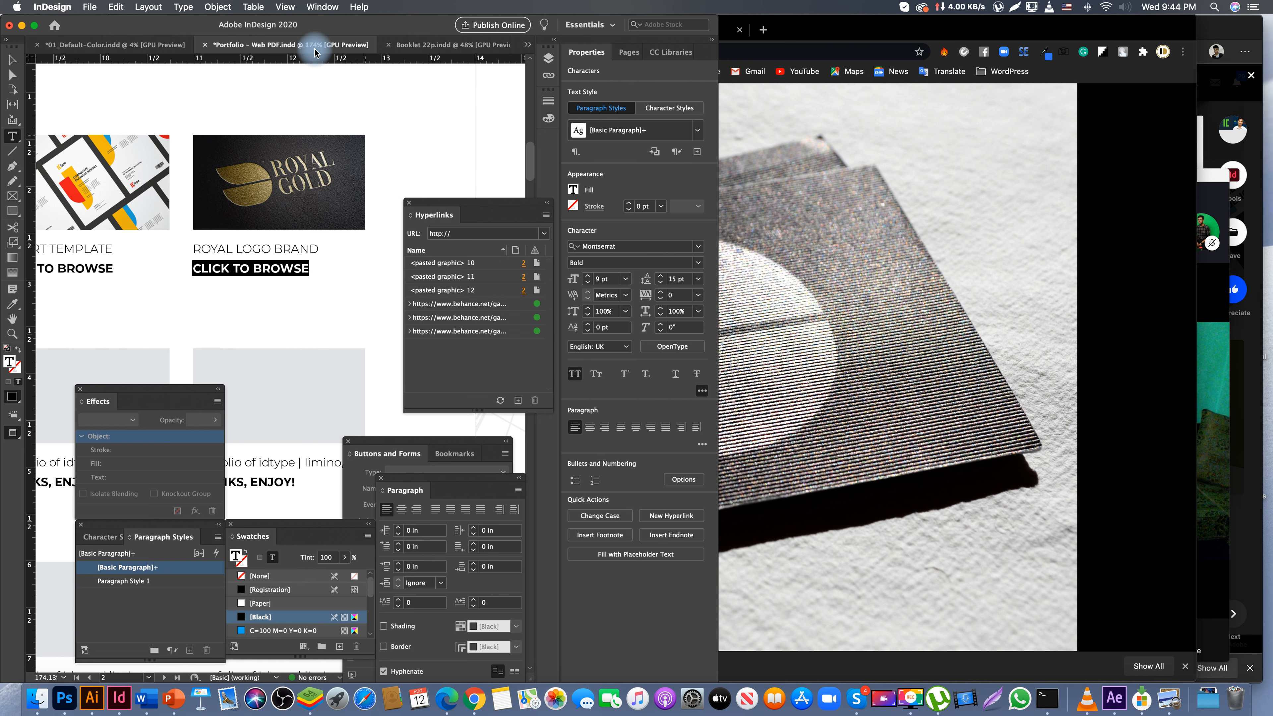
pyautogui.click(329, 8)
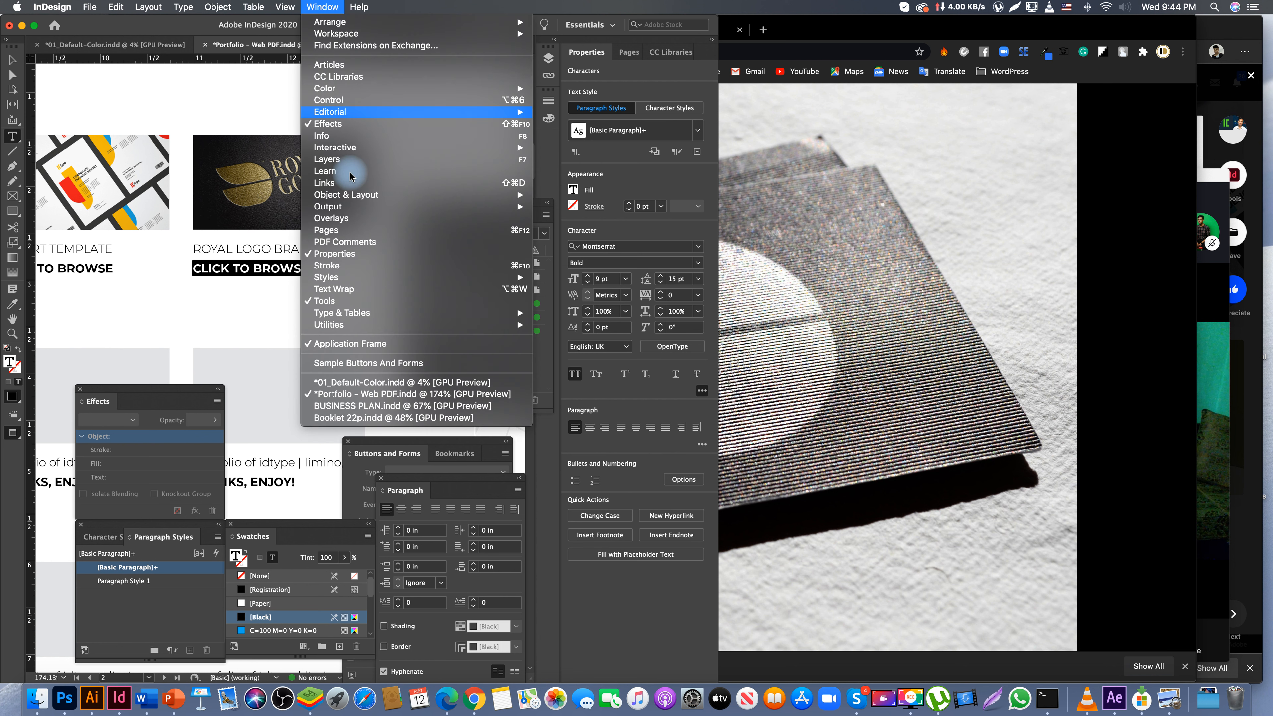
pyautogui.moveTo(361, 146)
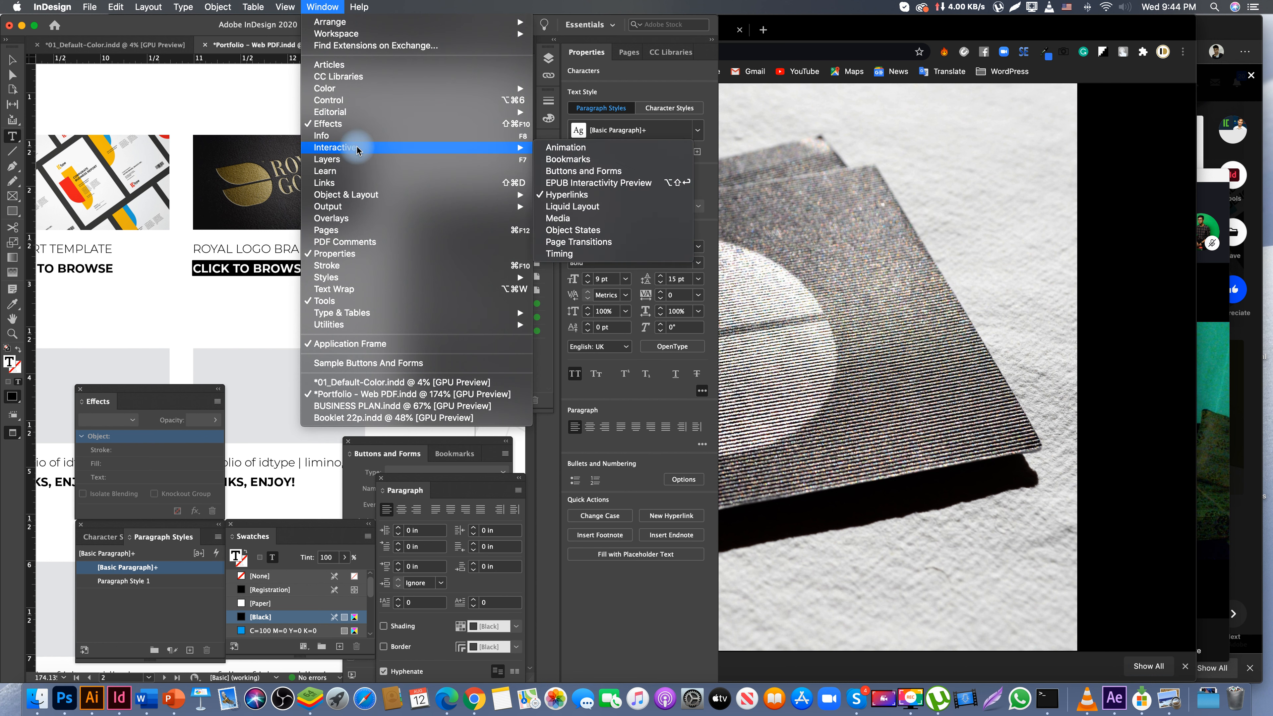
pyautogui.click(571, 194)
pyautogui.click(191, 271)
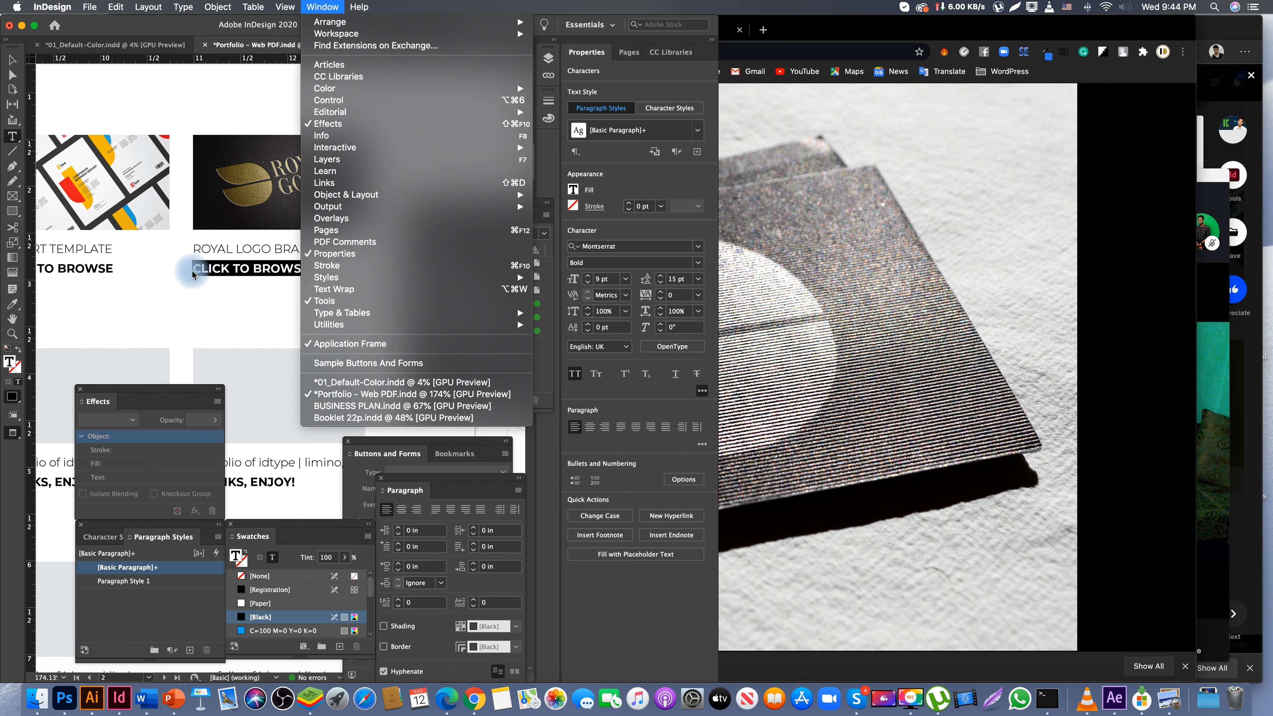
pyautogui.click(345, 276)
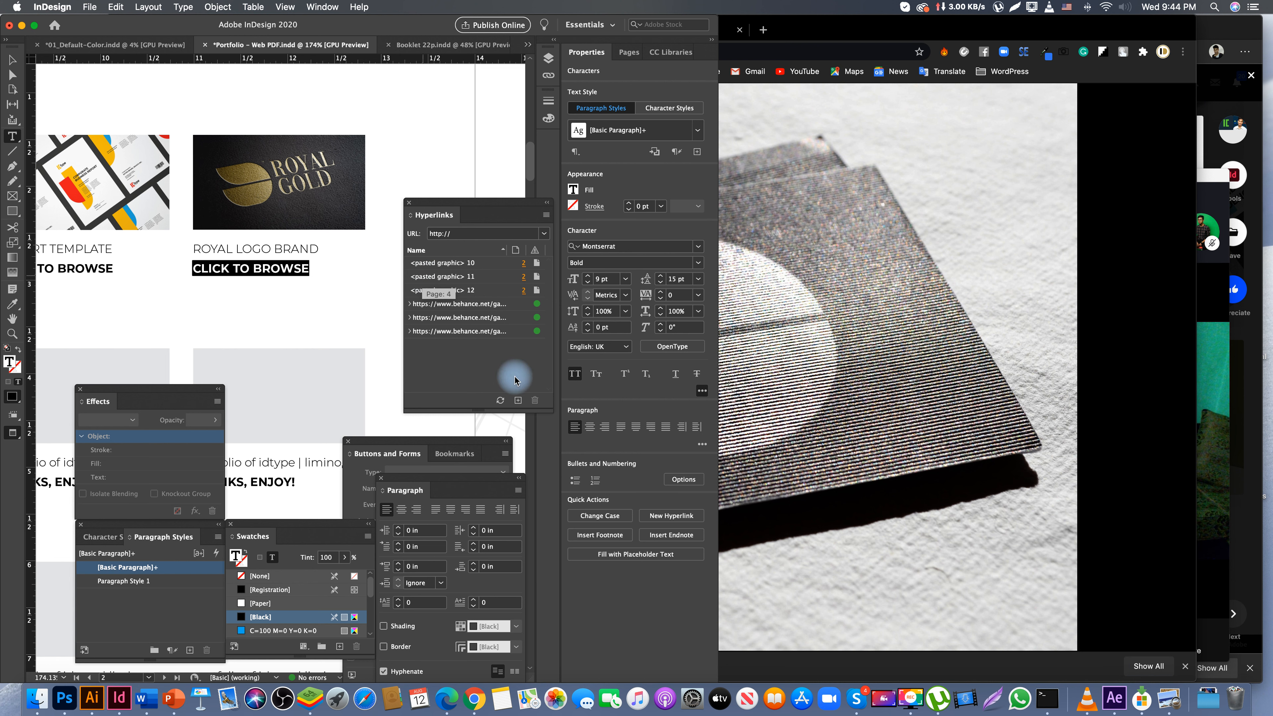
pyautogui.click(519, 403)
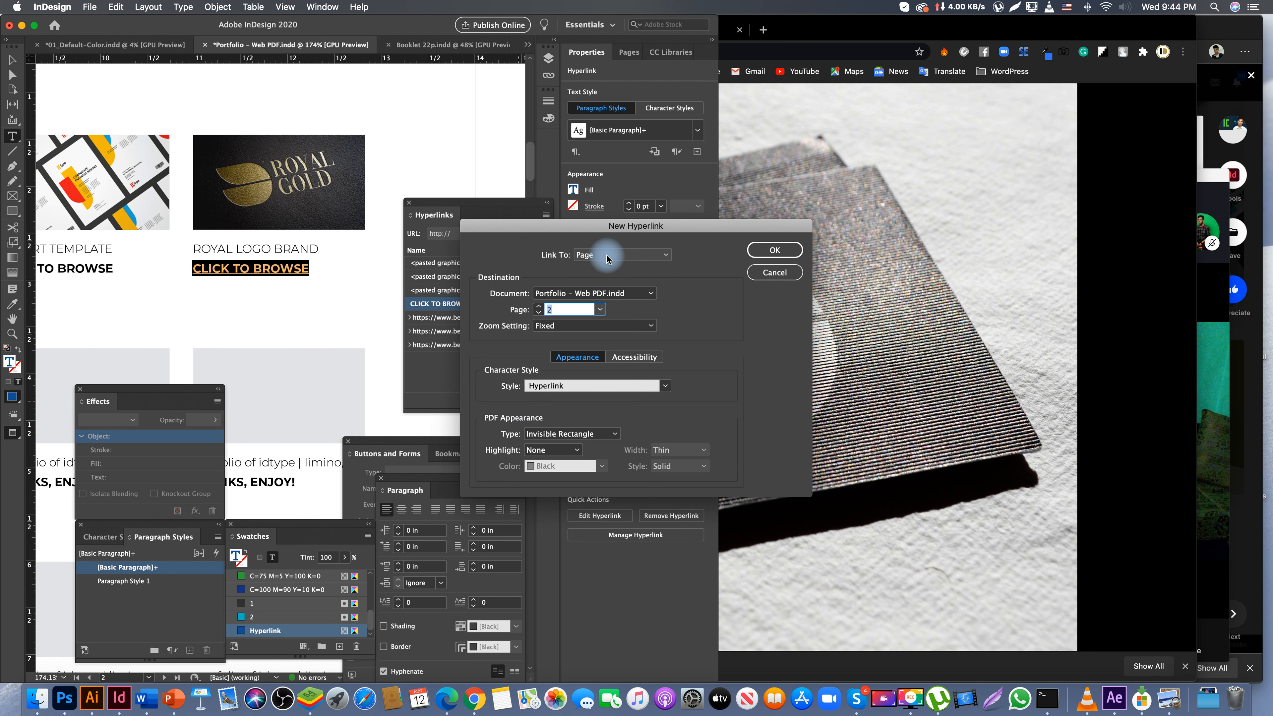
pyautogui.click(608, 256)
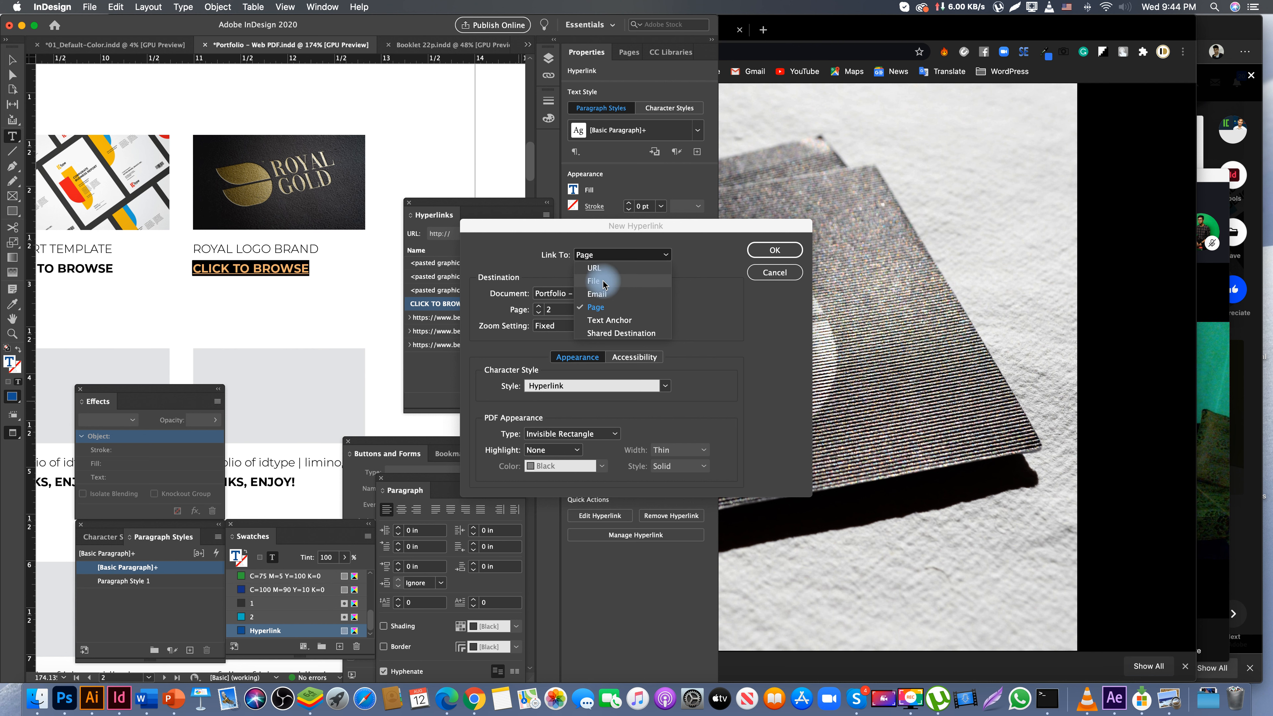
pyautogui.click(605, 308)
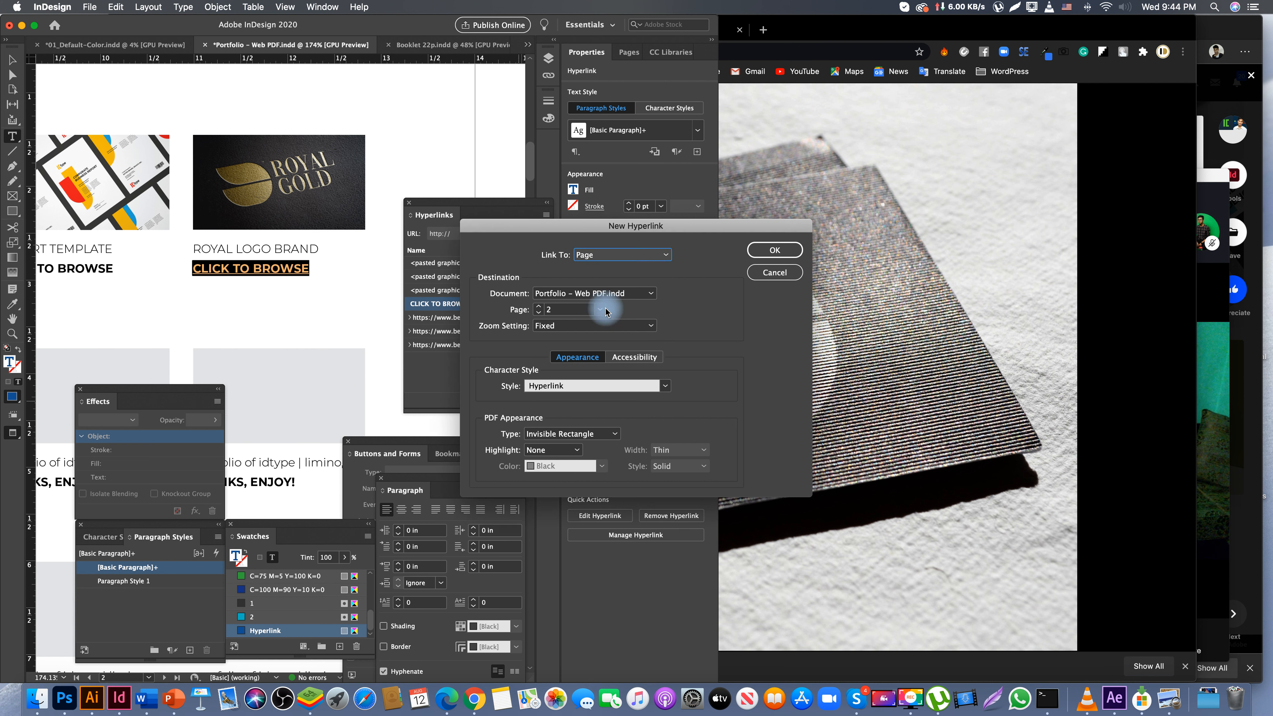
pyautogui.write('5')
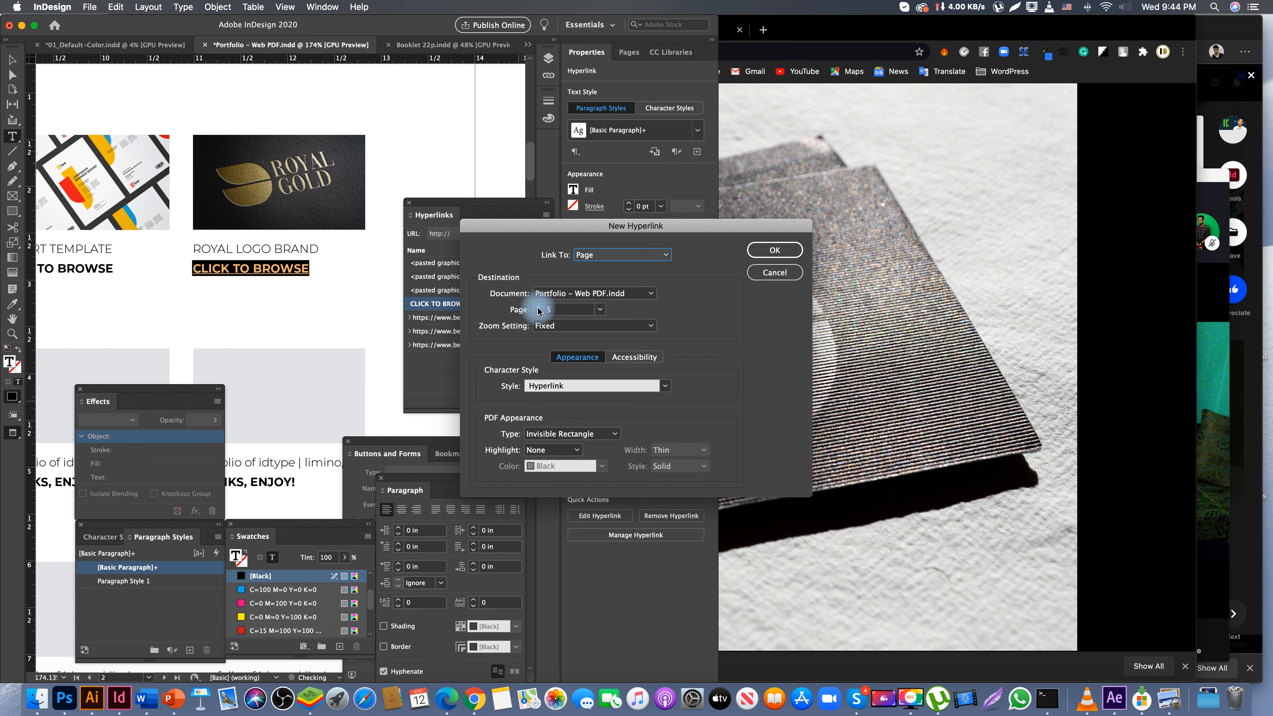
pyautogui.click(775, 250)
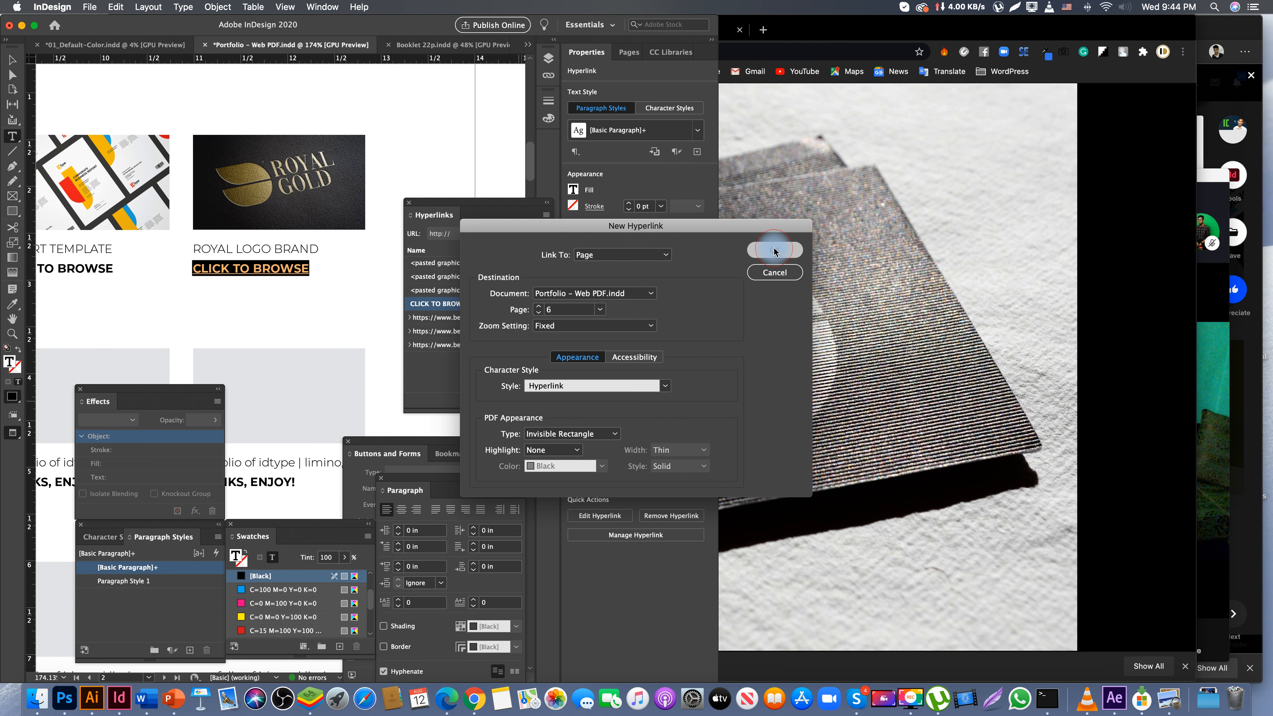
pyautogui.press('Escape')
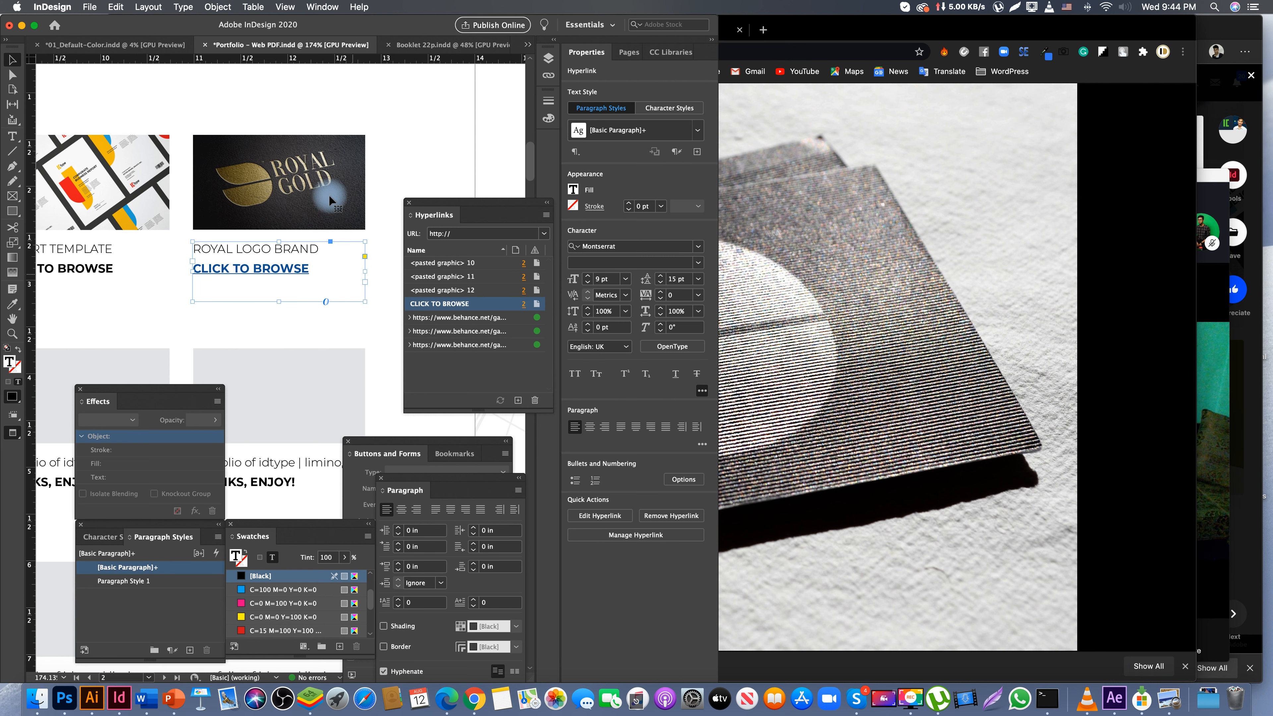
# - Hyperlink the Royal Gold thumbnail image in the Table of Projects to page 6 with a Fixed zoom setting
pyautogui.click(330, 181)
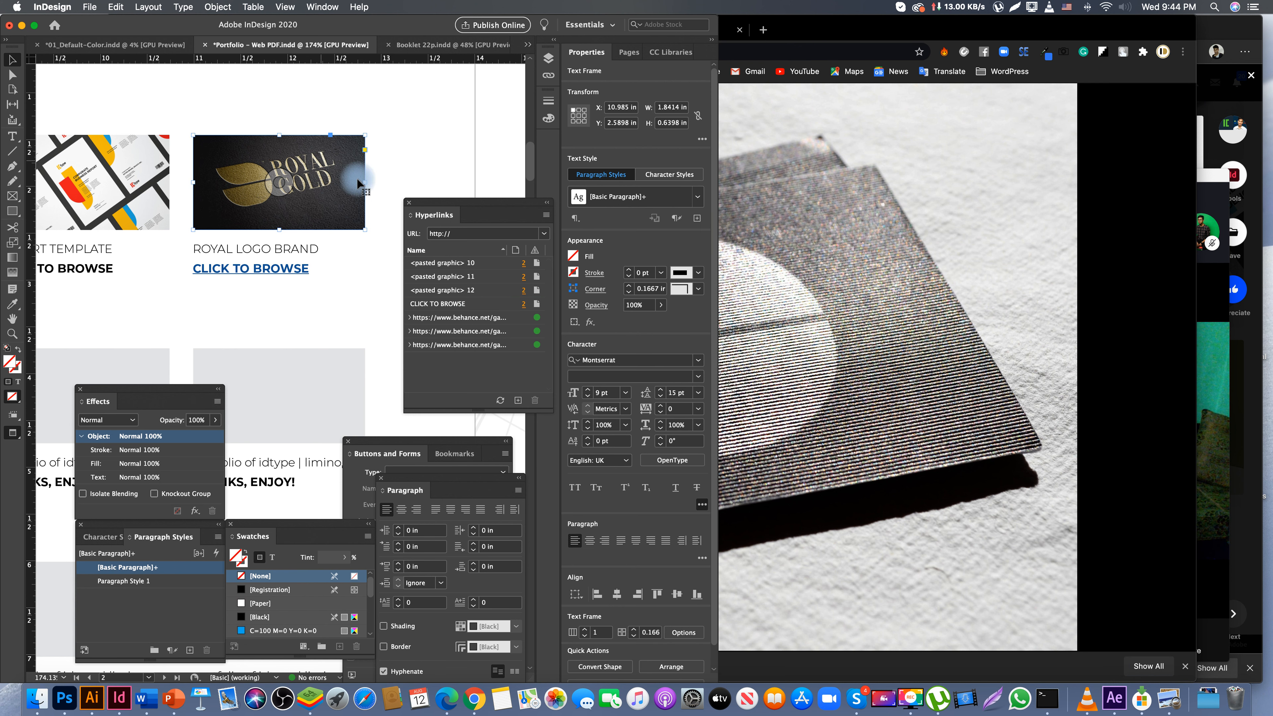
pyautogui.click(519, 401)
pyautogui.click(606, 255)
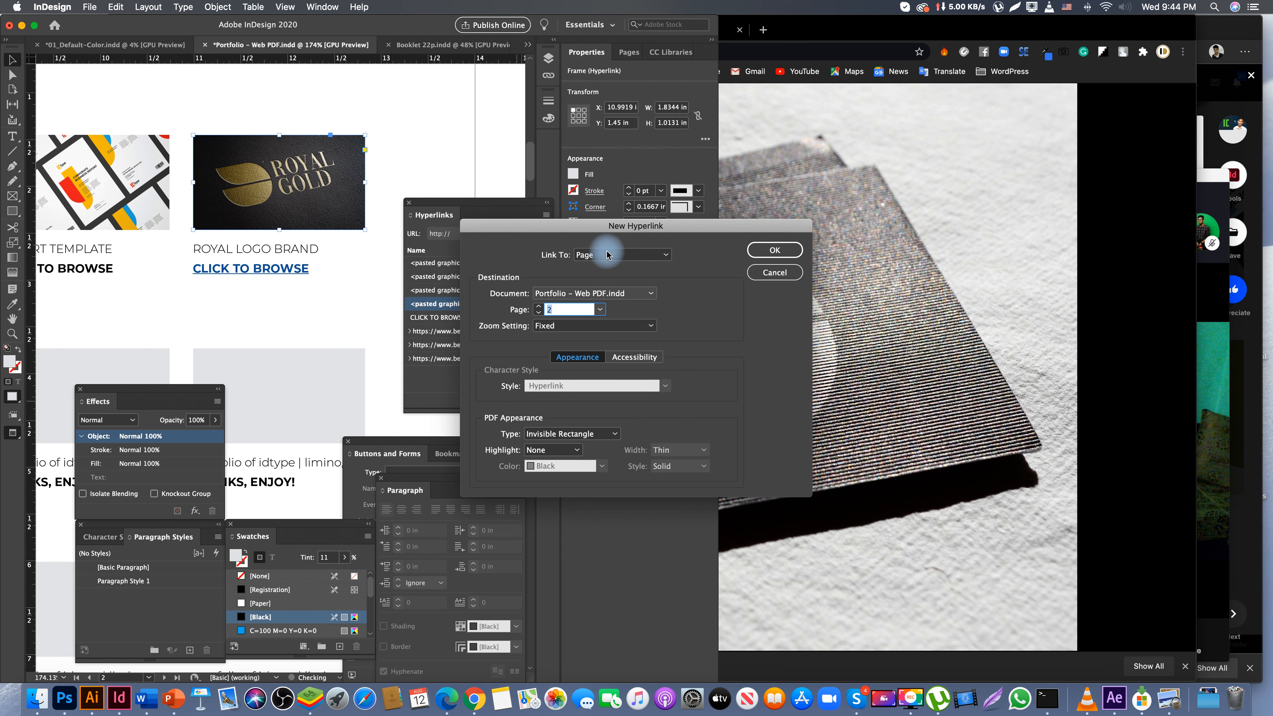
pyautogui.click(532, 312)
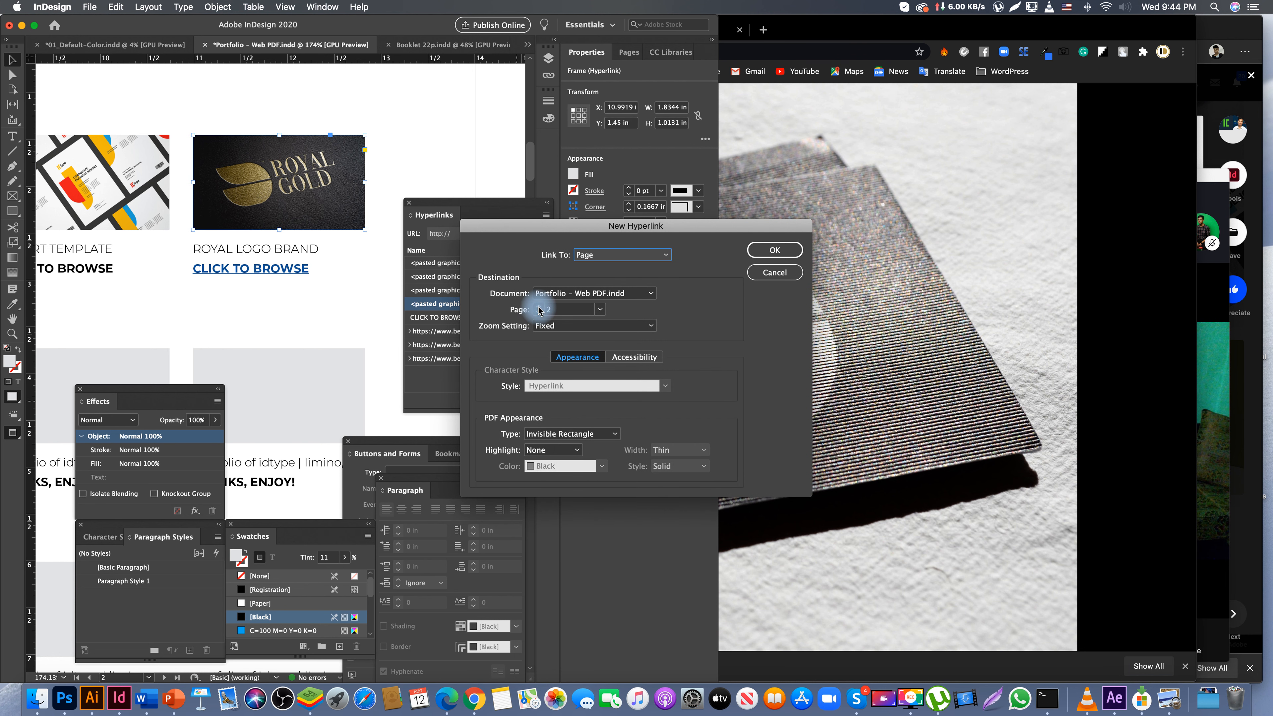
pyautogui.click(768, 250)
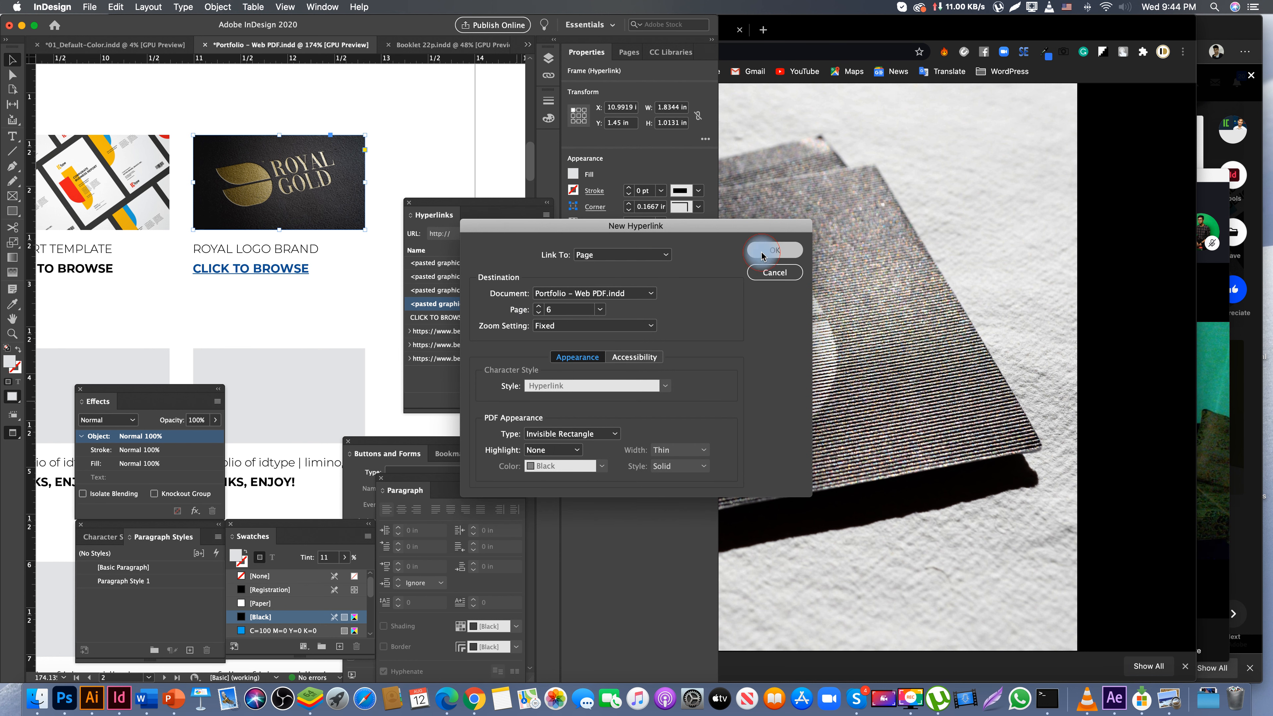
pyautogui.click(395, 142)
# - Select the LOGO heading on page 6 and copy the RoyalGold-Logo-Branding-Identity project's Behance URL from Chrome
pyautogui.press('z')
pyautogui.moveTo(395, 142); pyautogui.dragTo(242, 227)
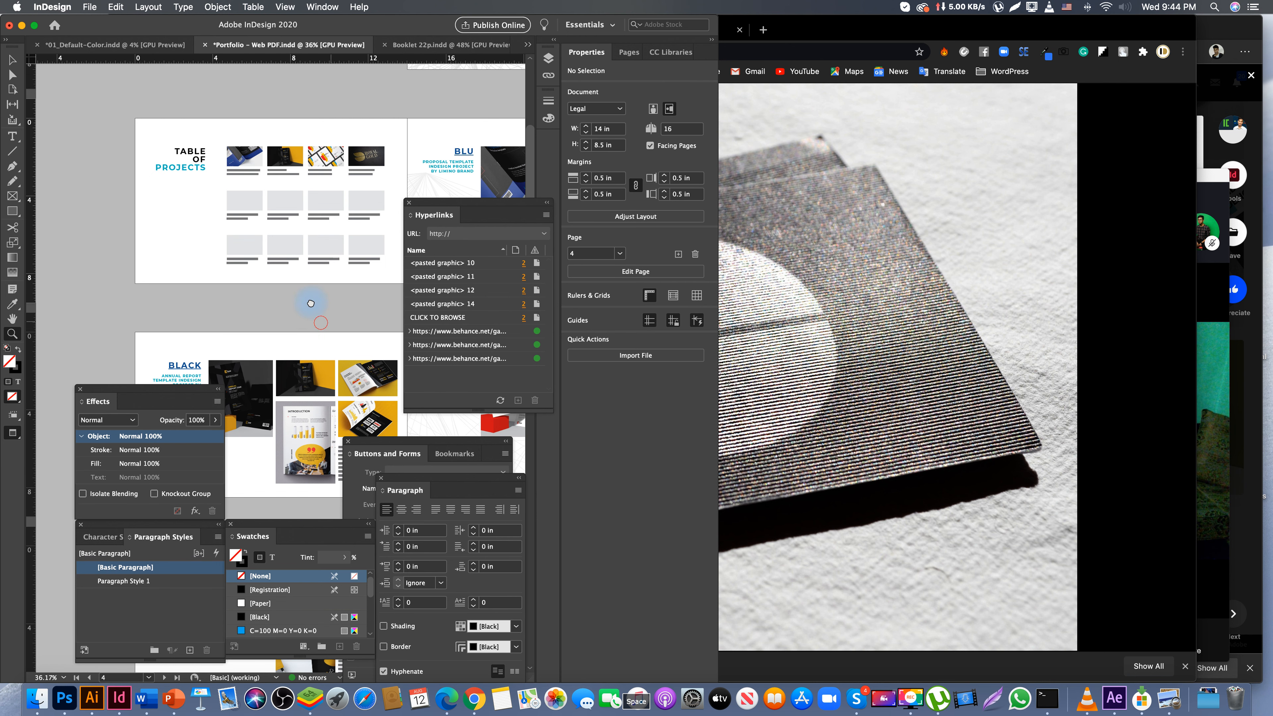
pyautogui.scroll(-10, 301, 281)
pyautogui.click(286, 219)
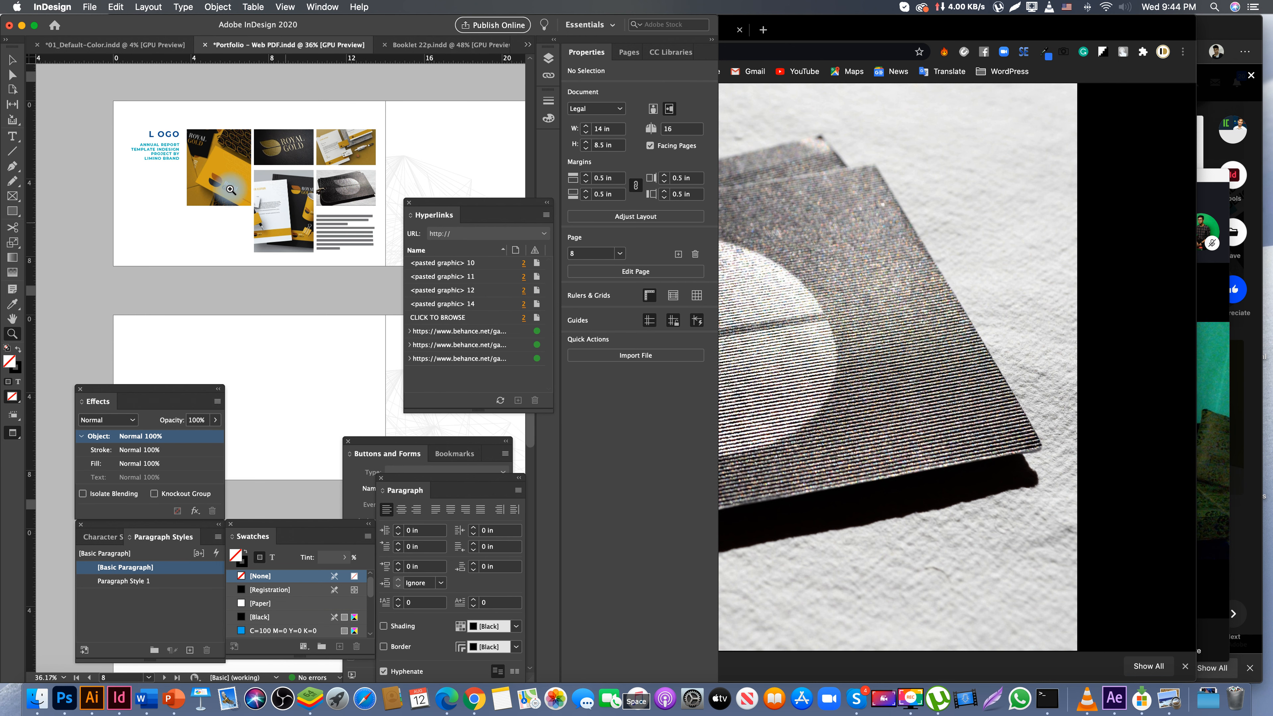
pyautogui.click(267, 146)
pyautogui.click(339, 156)
pyautogui.hscroll(-5, 155, 175)
pyautogui.press('v')
pyautogui.tripleClick(165, 132)
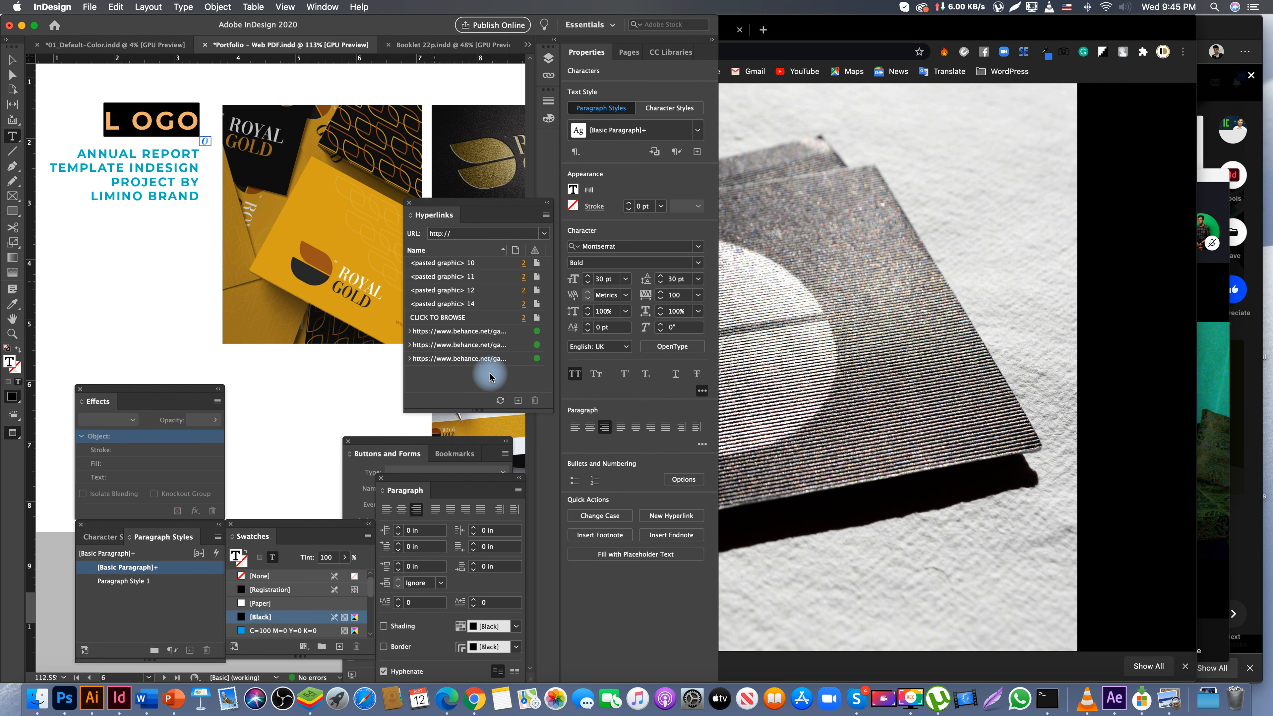
pyautogui.click(928, 159)
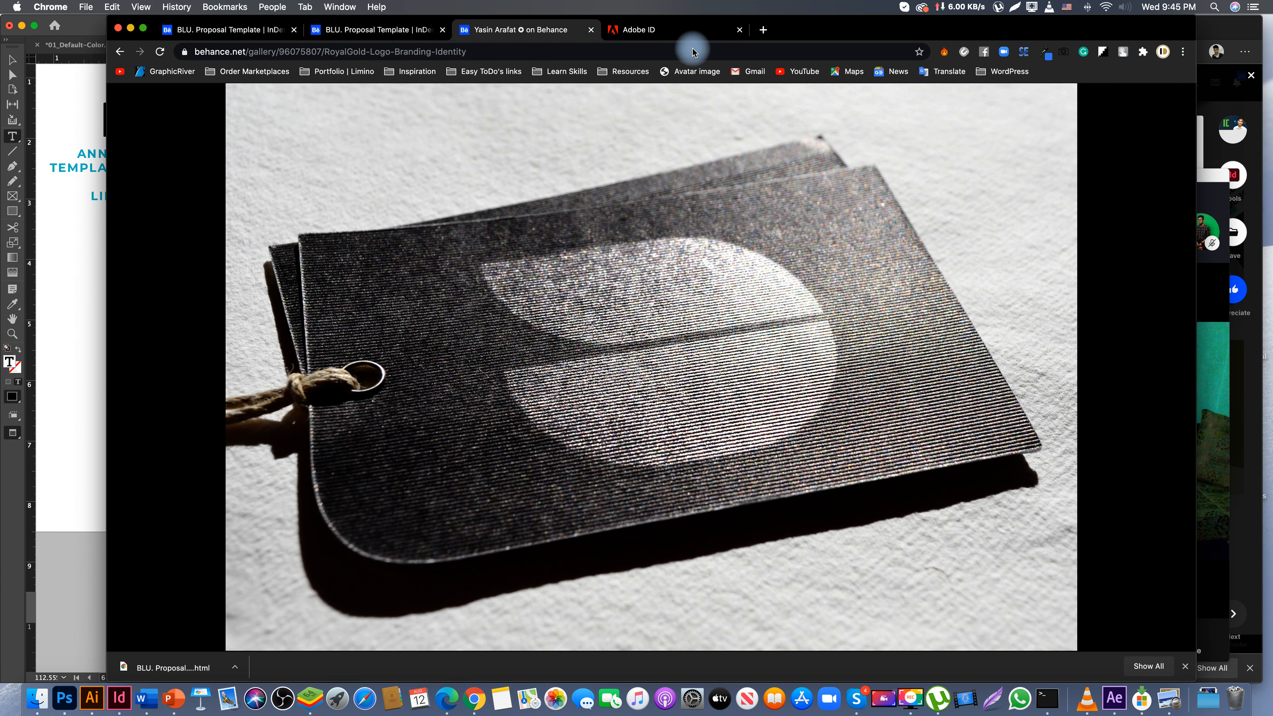
pyautogui.click(511, 52)
# - Back in InDesign, hyperlink the page 6 LOGO heading to the copied RoyalGold Behance URL as a shared destination
pyautogui.click(92, 115)
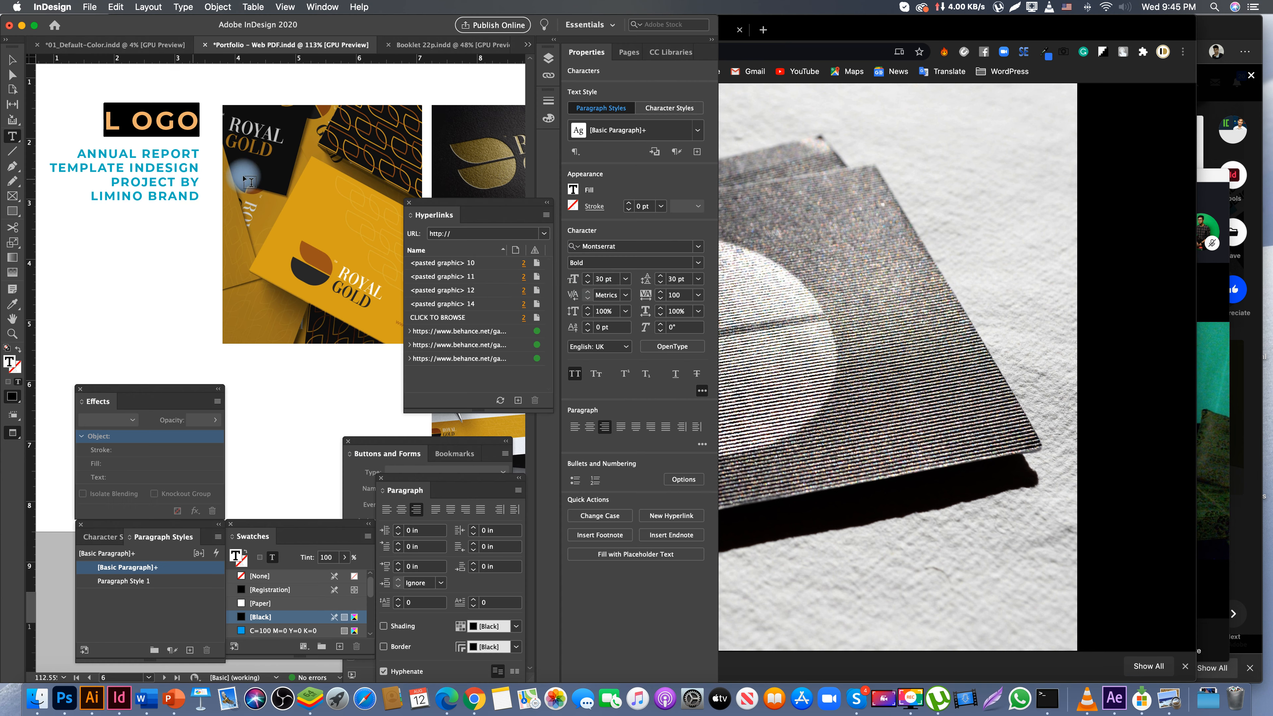
pyautogui.click(517, 402)
pyautogui.click(604, 255)
pyautogui.click(602, 270)
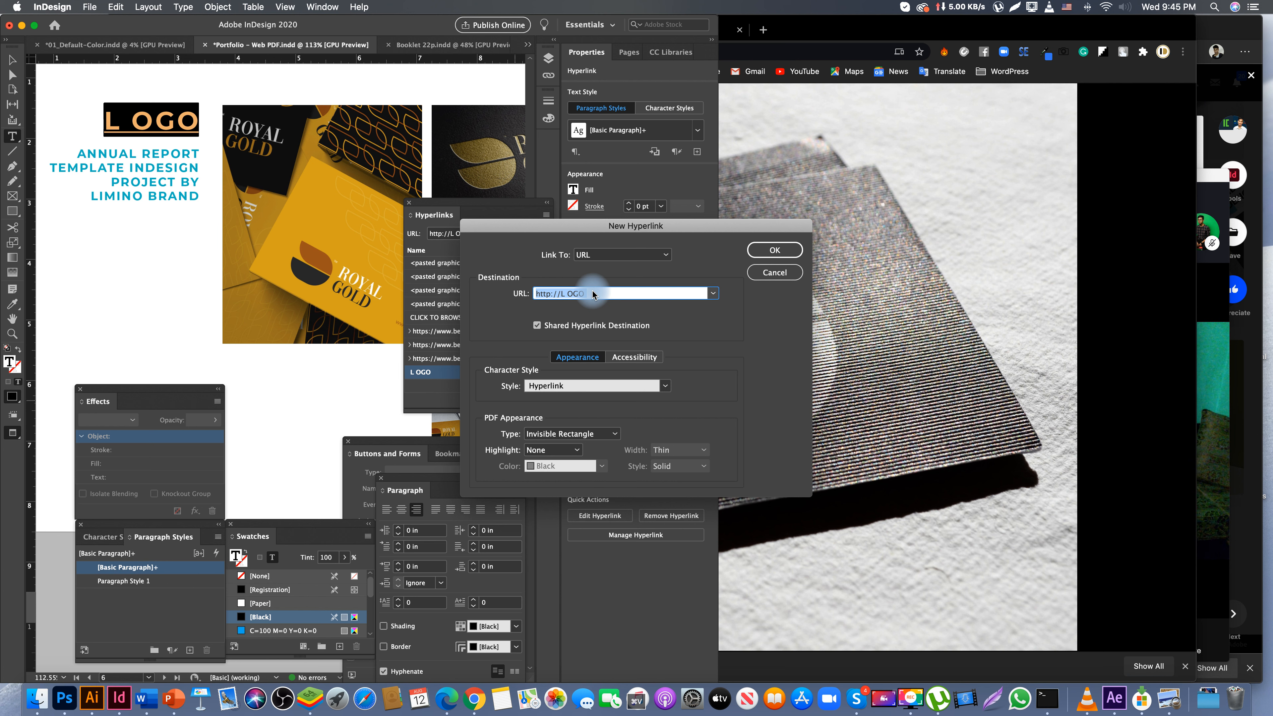
pyautogui.click(761, 249)
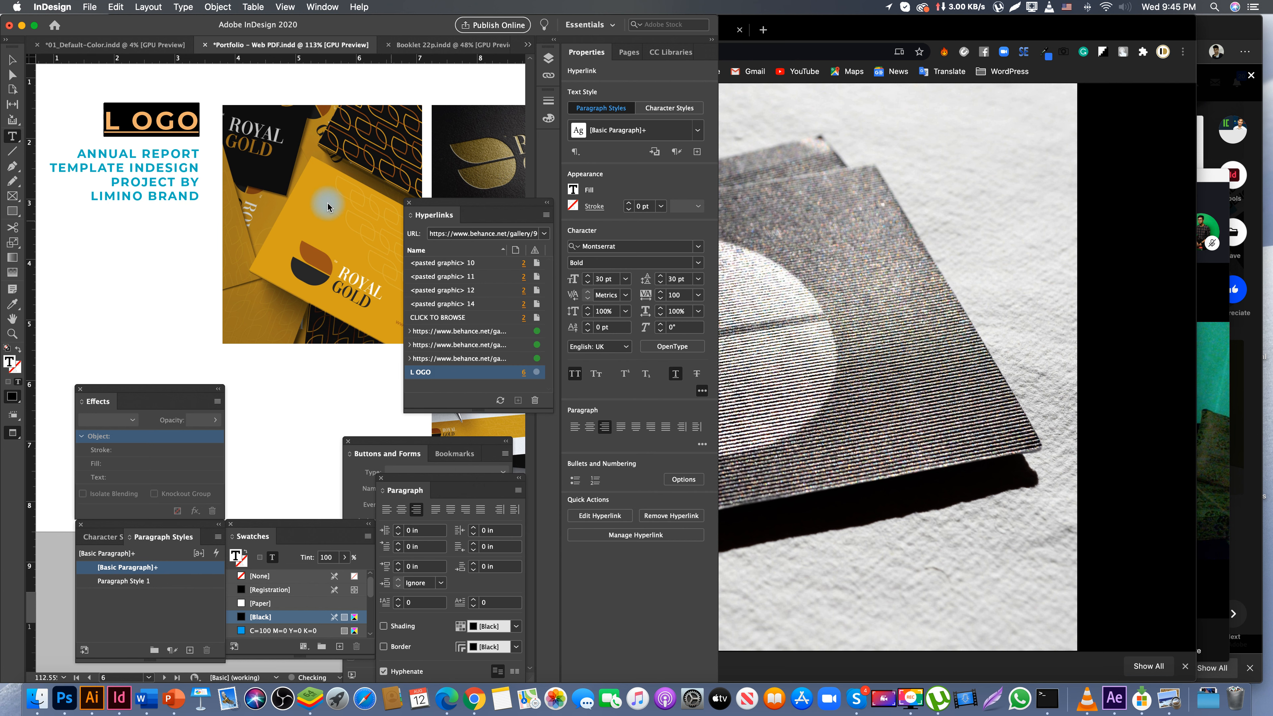
pyautogui.press('Escape')
# - Hyperlink the large yellow Royal Gold image on page 6 to the RoyalGold Behance gallery URL
pyautogui.hscroll(5, 295, 147)
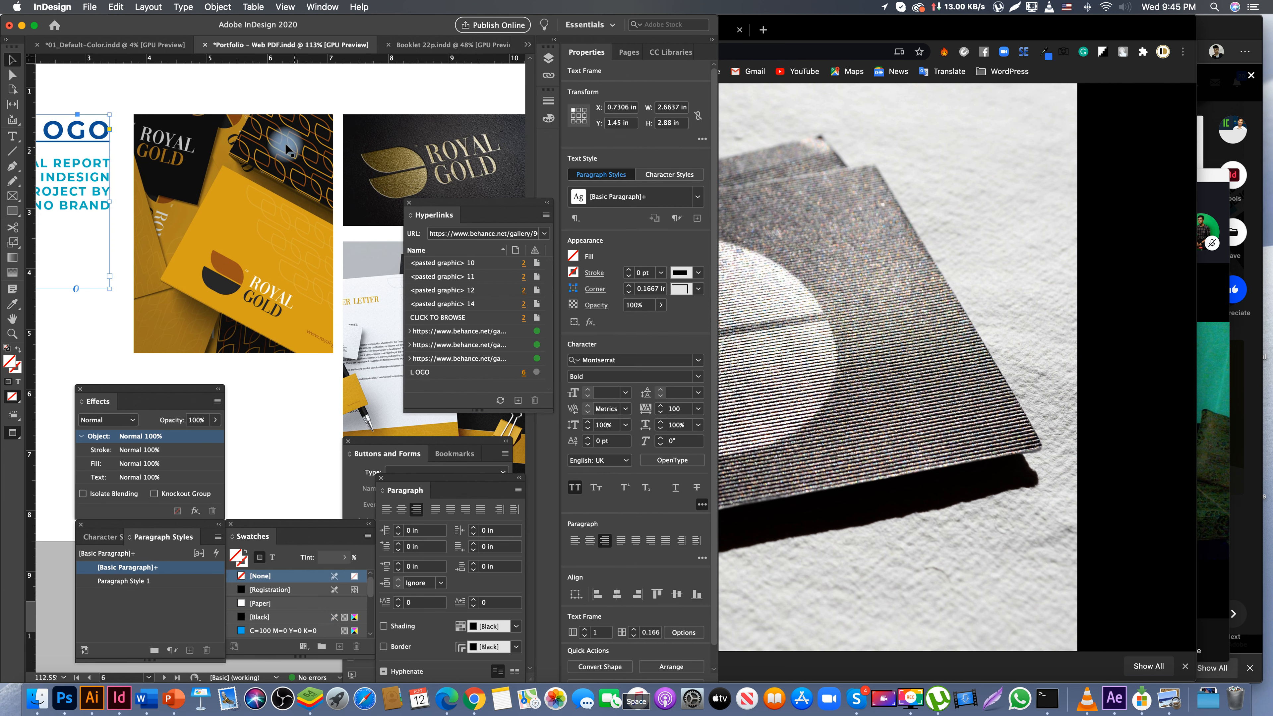
pyautogui.click(518, 400)
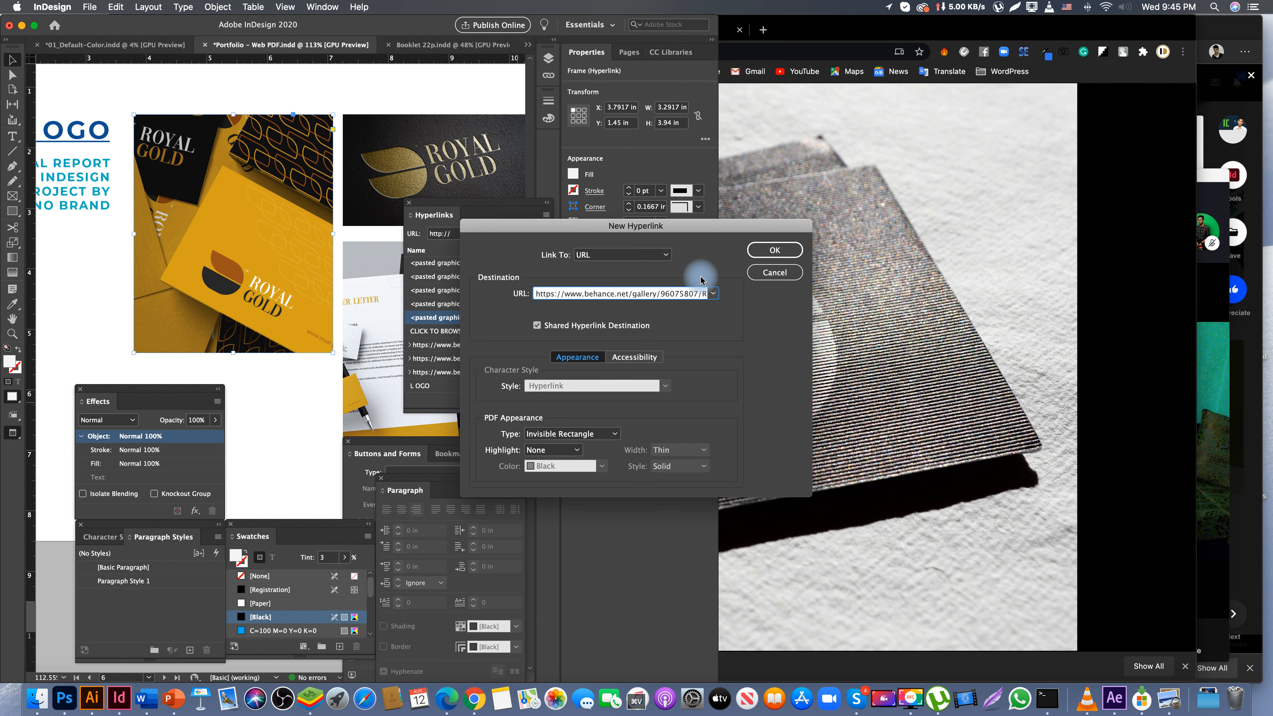
pyautogui.click(774, 250)
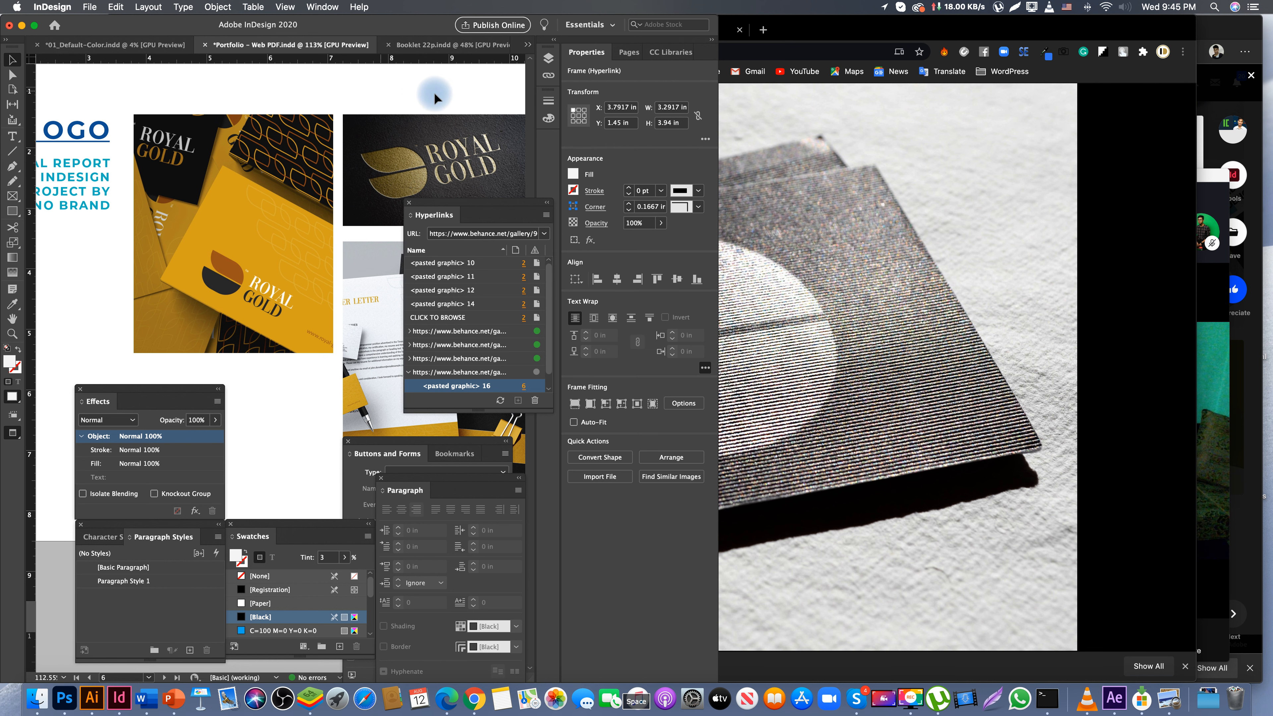
pyautogui.click(284, 92)
# - Group the four smaller Royal Gold images on page 6 and hyperlink the group to the RoyalGold Behance gallery URL
pyautogui.hscroll(5, 251, 93)
pyautogui.moveTo(188, 92); pyautogui.dragTo(317, 277)
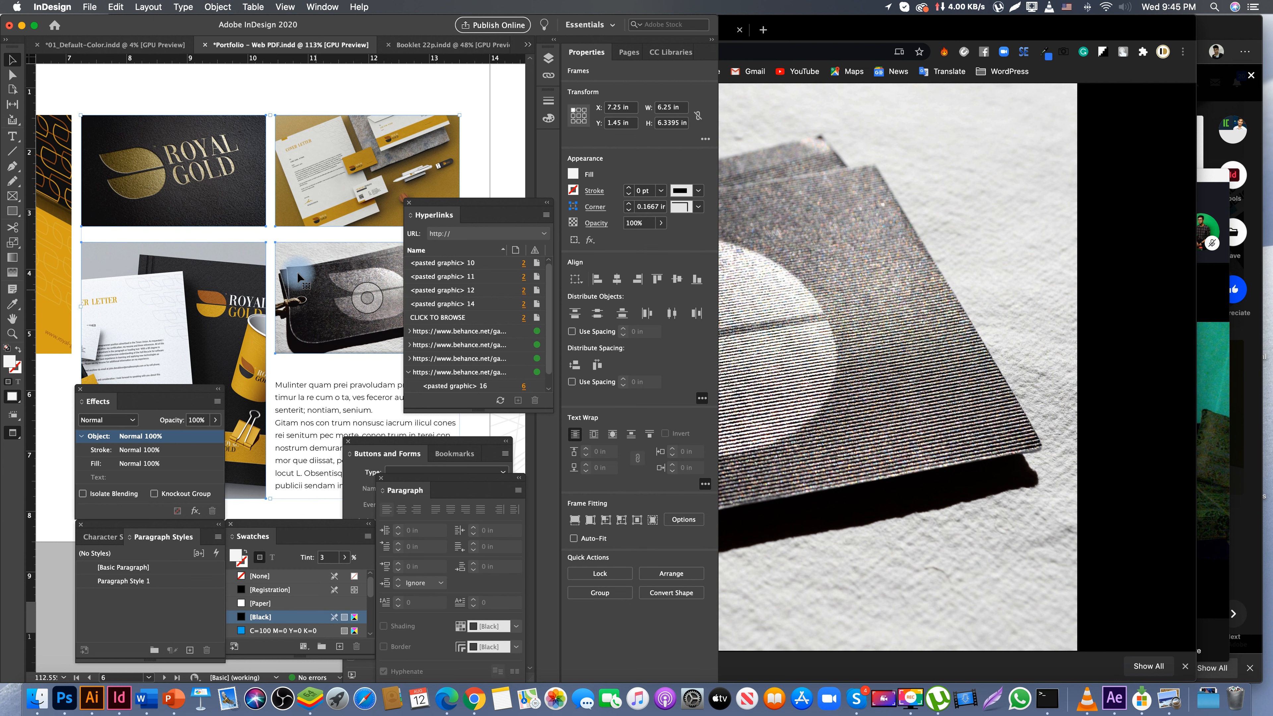
pyautogui.press('super+g')
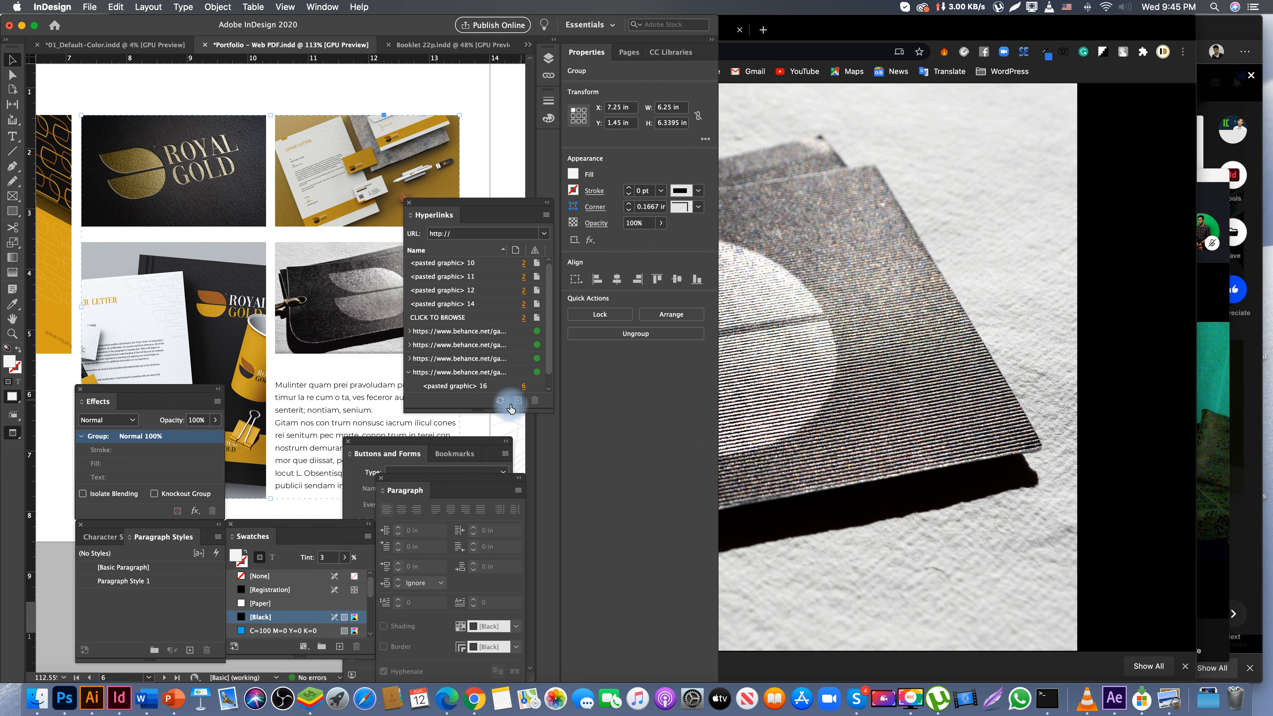
pyautogui.click(515, 402)
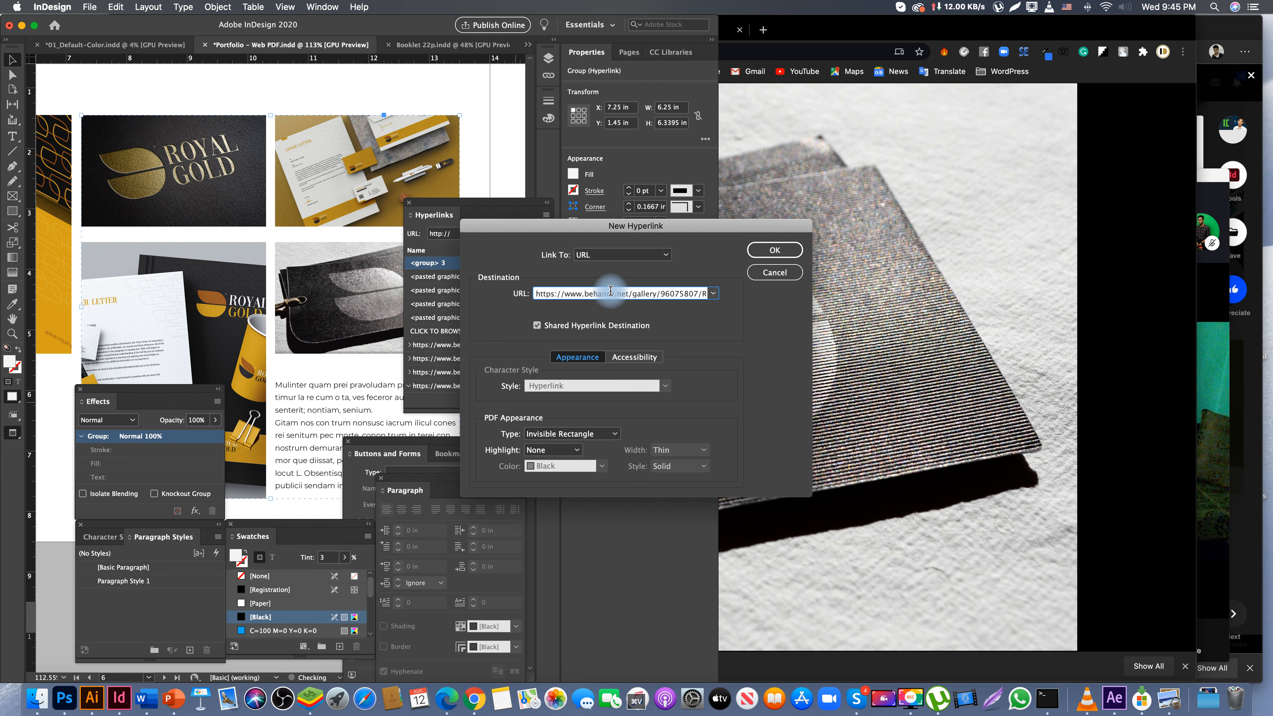
pyautogui.click(774, 249)
pyautogui.click(316, 90)
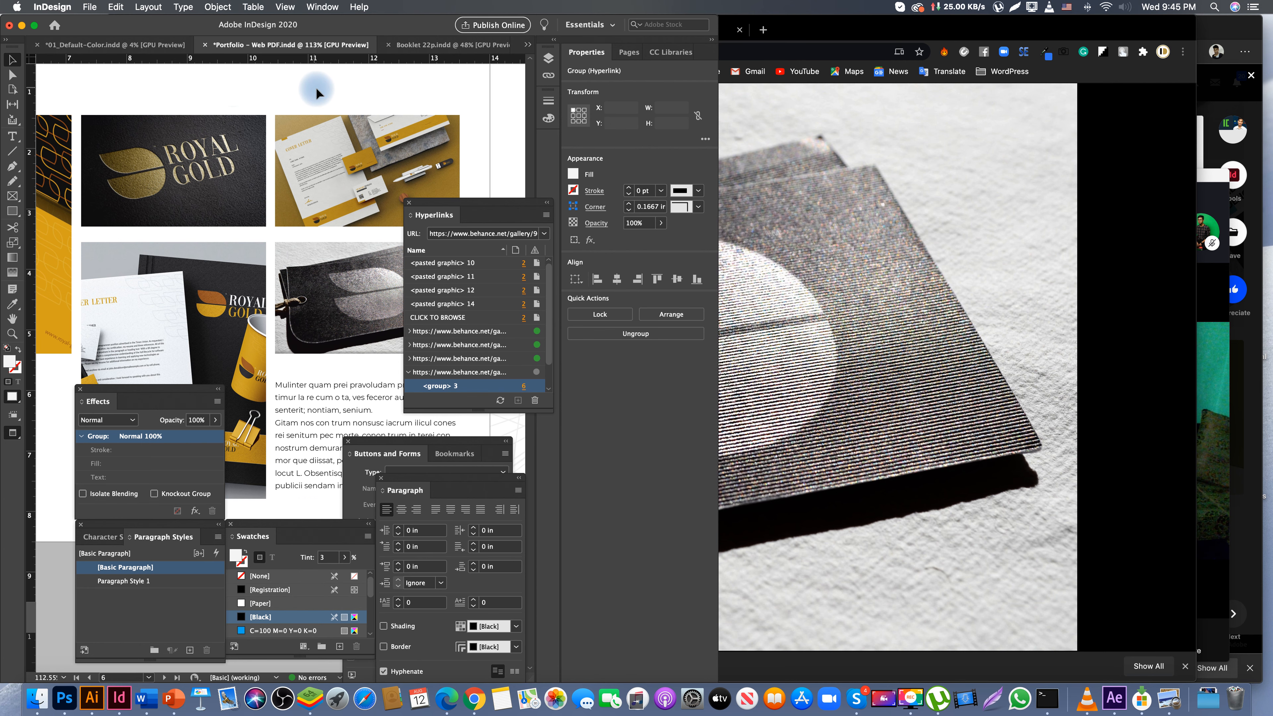
# - Hide the panels and review the portfolio spreads from page 6 back to the cover, selecting the round PORTFOLIO SAMPLES badge
pyautogui.press('Tab')
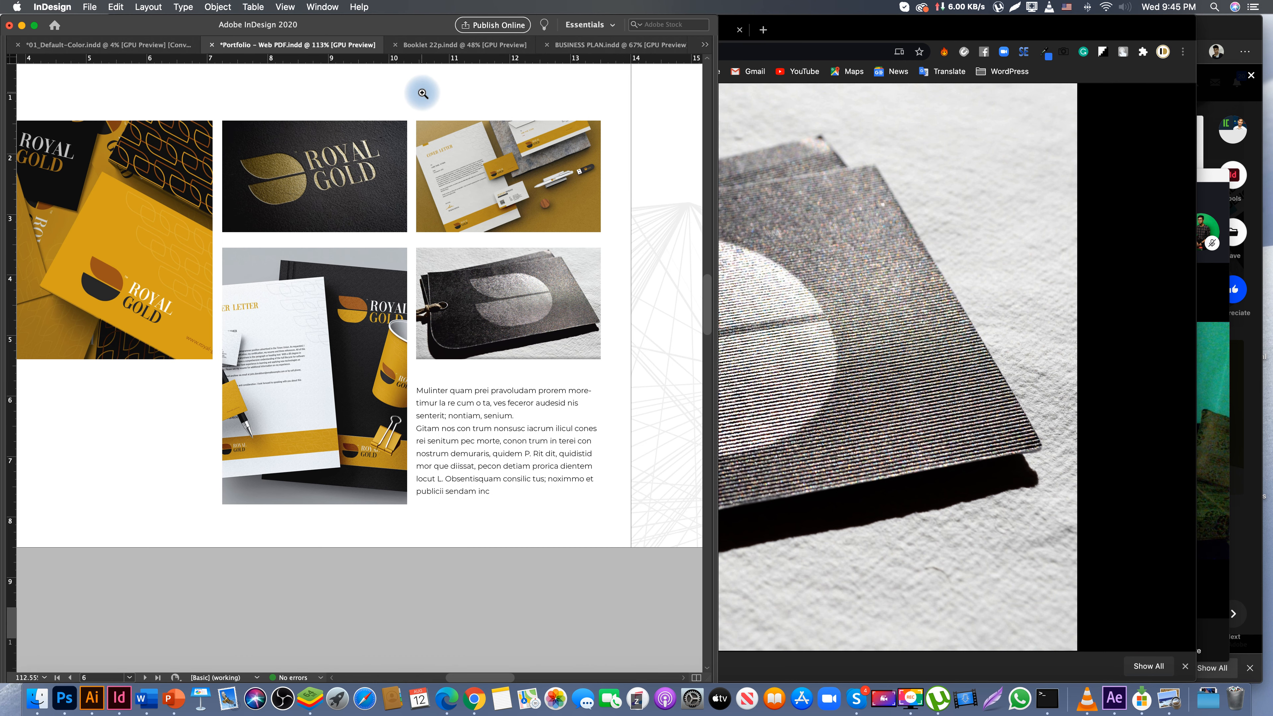
pyautogui.scroll(-8, 423, 93)
pyautogui.scroll(3, 332, 345)
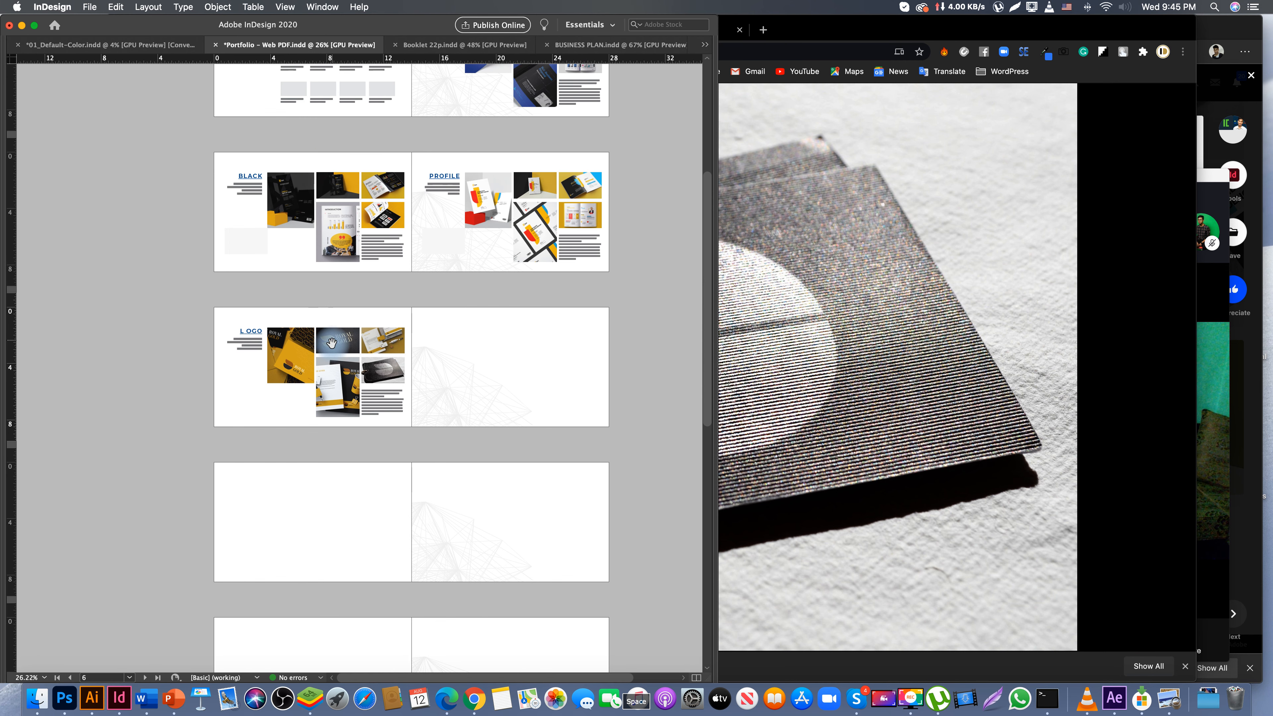
pyautogui.scroll(3, 332, 345)
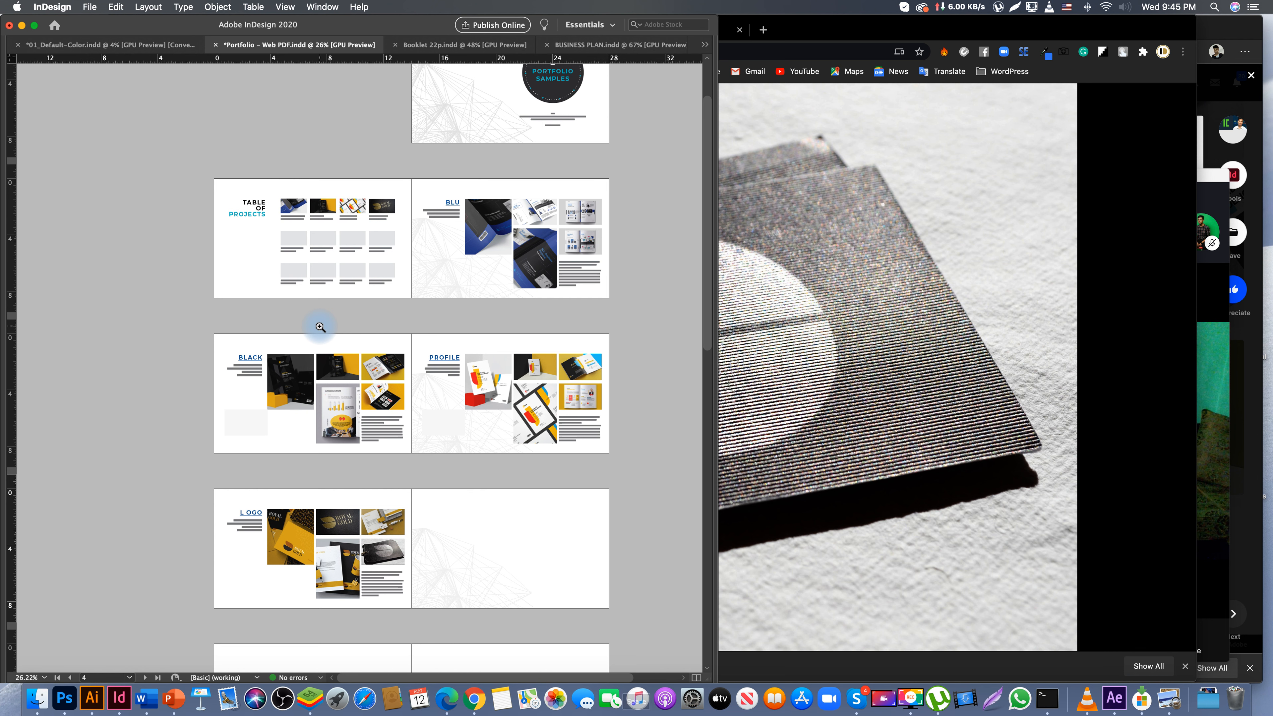
pyautogui.scroll(2, 483, 151)
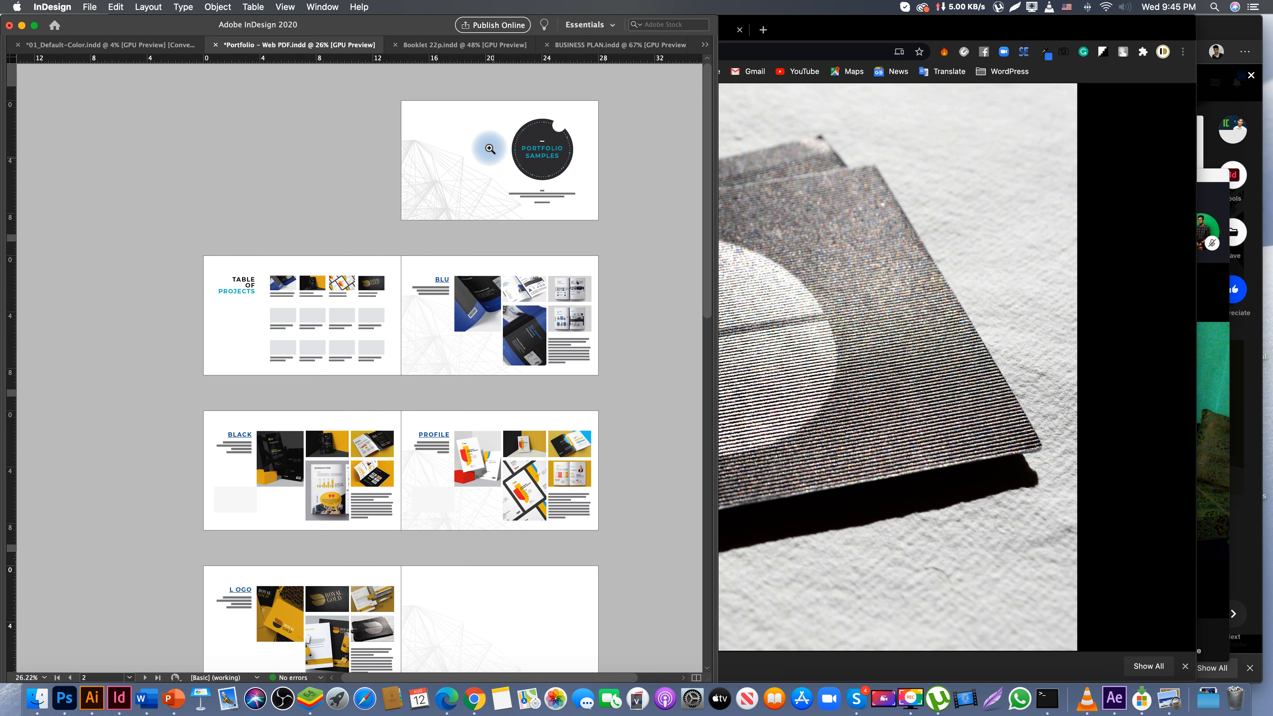
pyautogui.click(589, 178)
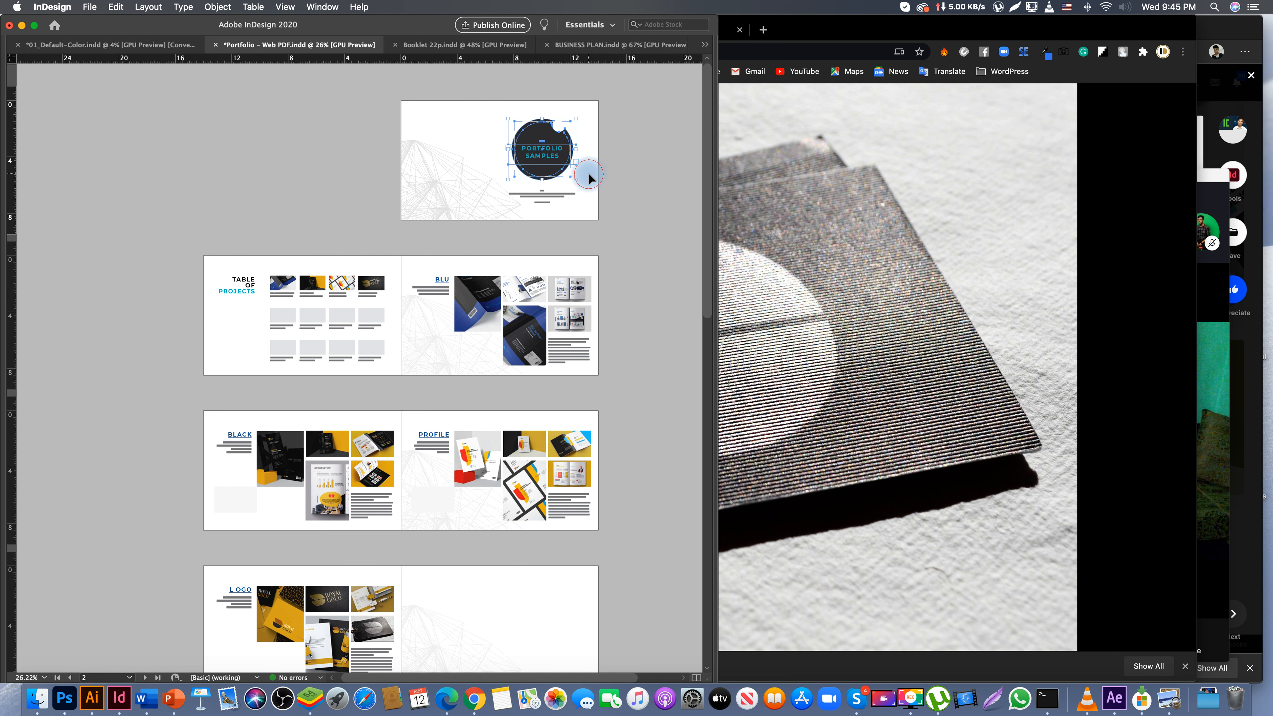
# - Restore the hidden panels and try to select the PORTFOLIO SAMPLES text on the cover with the Type tool
pyautogui.press('Tab')
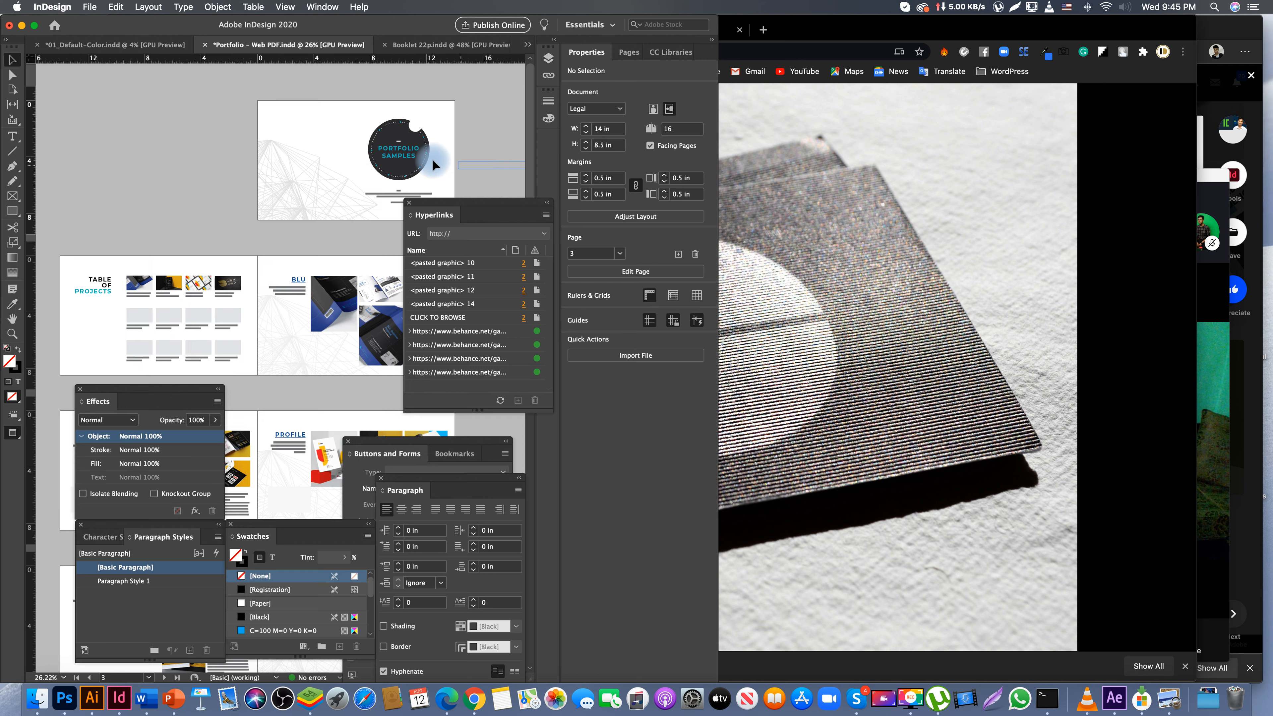
pyautogui.press('t')
pyautogui.press('super+a')
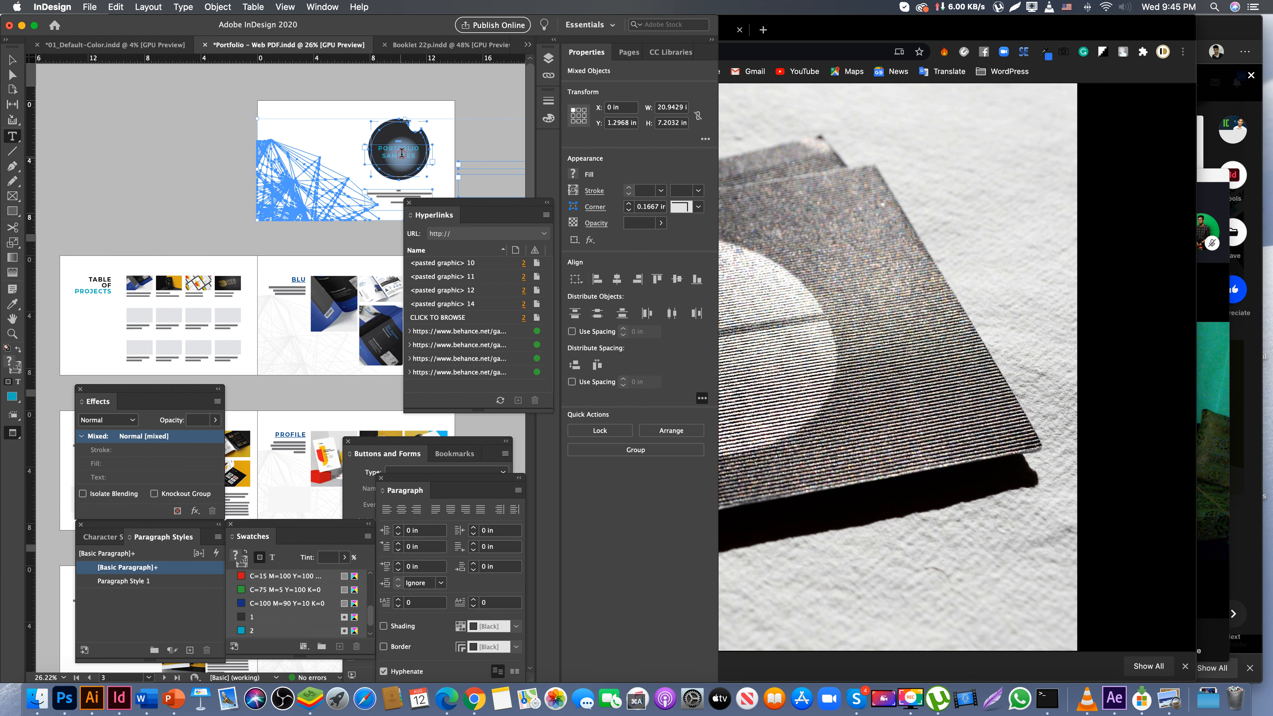
# - Switch to Chrome, go back from the RoyalGold project to the Behance profile page and copy its URL
pyautogui.click(829, 75)
pyautogui.click(397, 48)
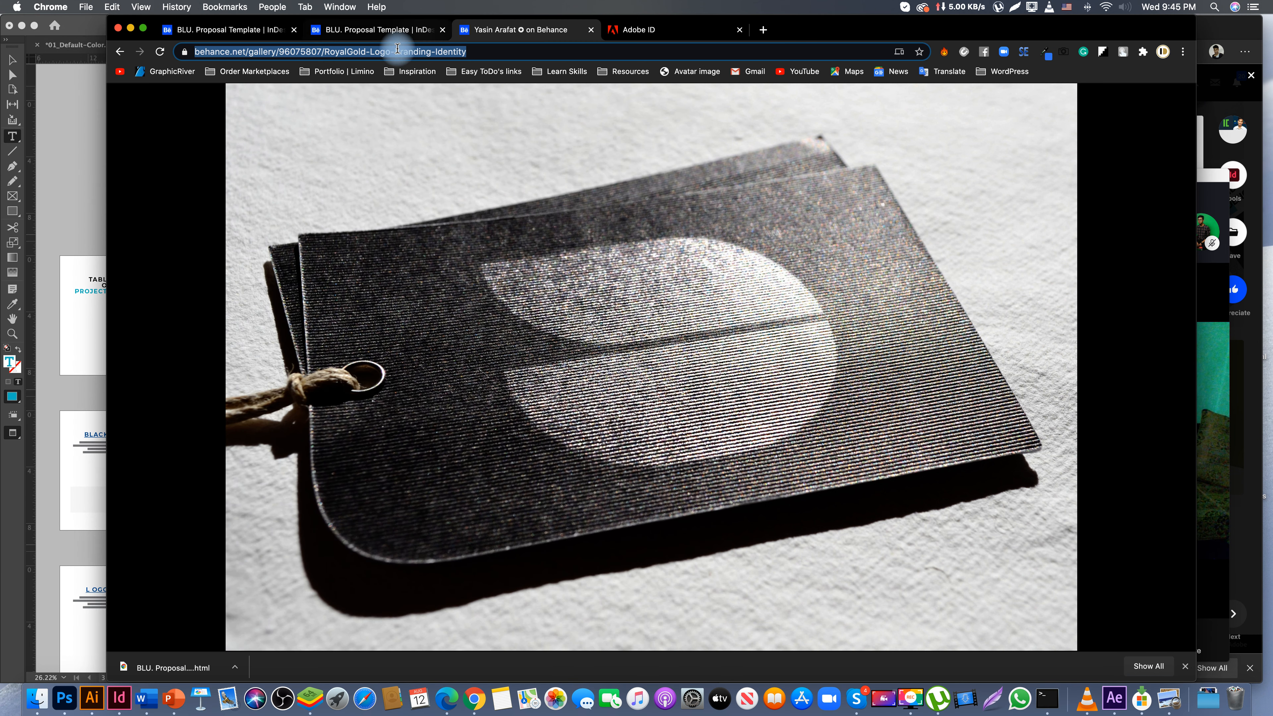
pyautogui.click(122, 55)
pyautogui.click(295, 52)
pyautogui.press('cmd+c')
pyautogui.doubleClick(295, 52)
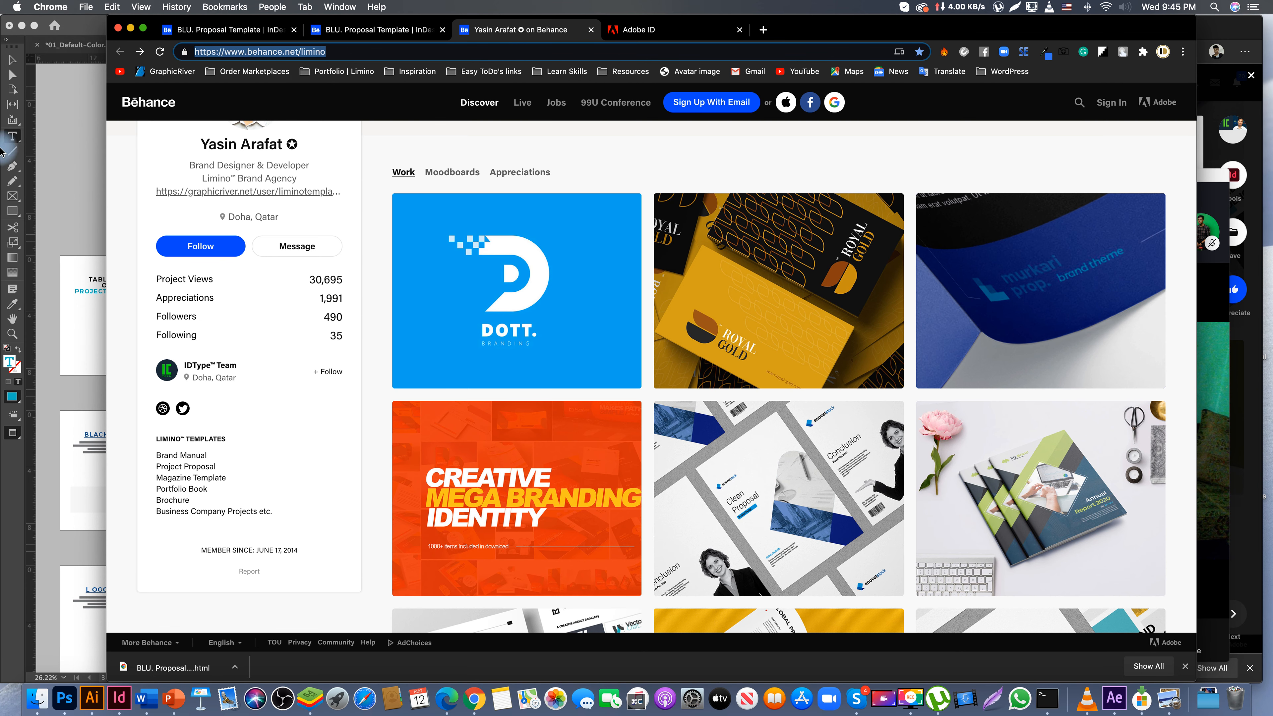
pyautogui.click(20, 142)
pyautogui.click(421, 171)
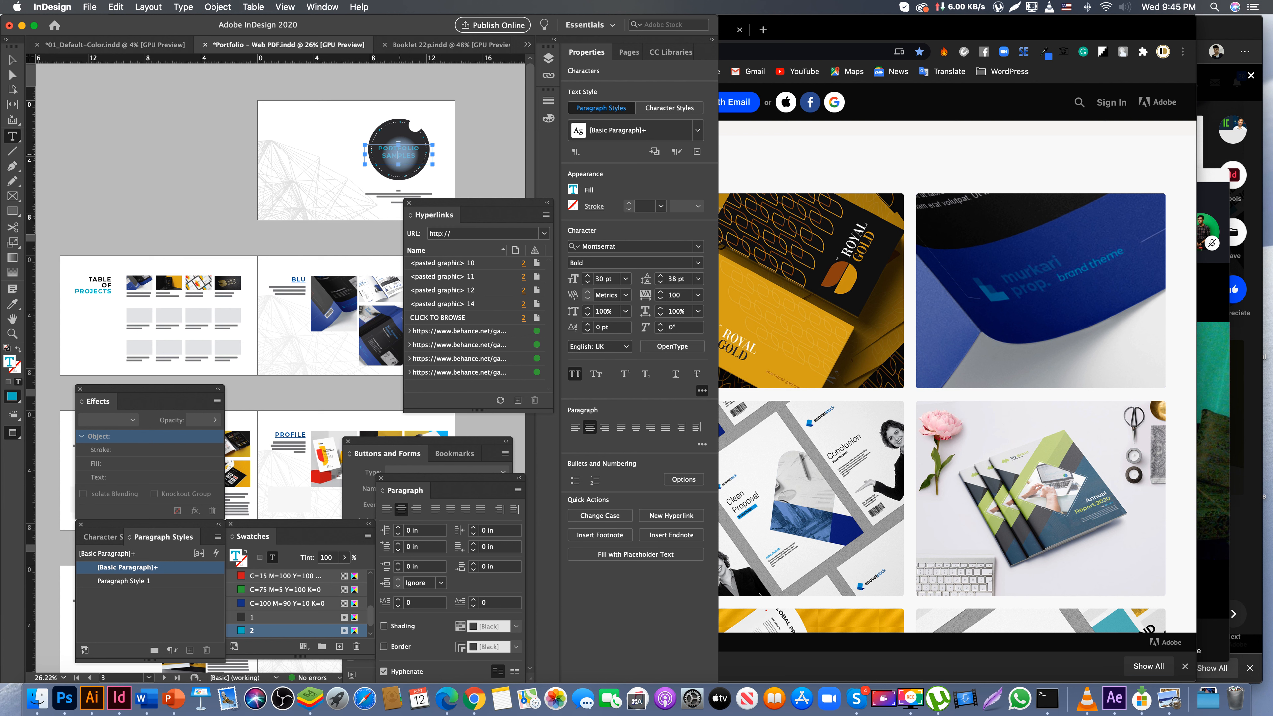
pyautogui.click(489, 370)
pyautogui.moveTo(489, 370); pyautogui.dragTo(532, 406)
pyautogui.click(518, 400)
pyautogui.press('cmd+v')
pyautogui.click(784, 254)
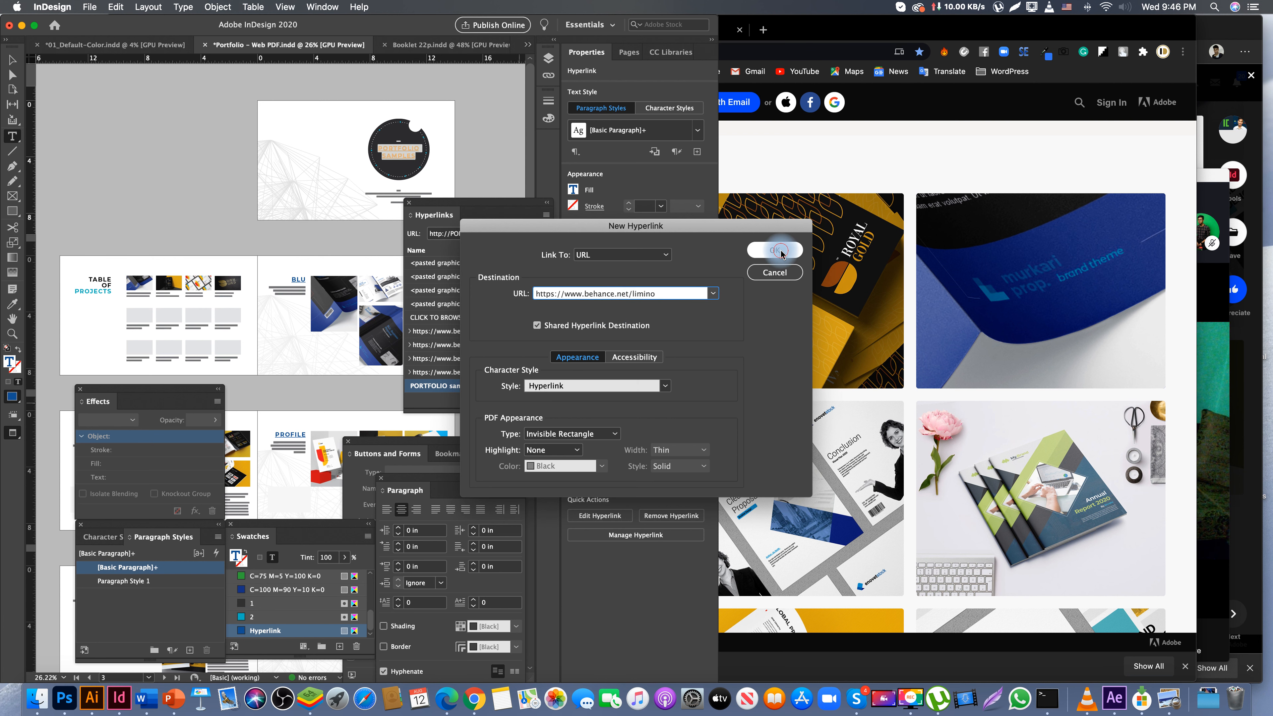
pyautogui.click(456, 157)
pyautogui.press('Escape')
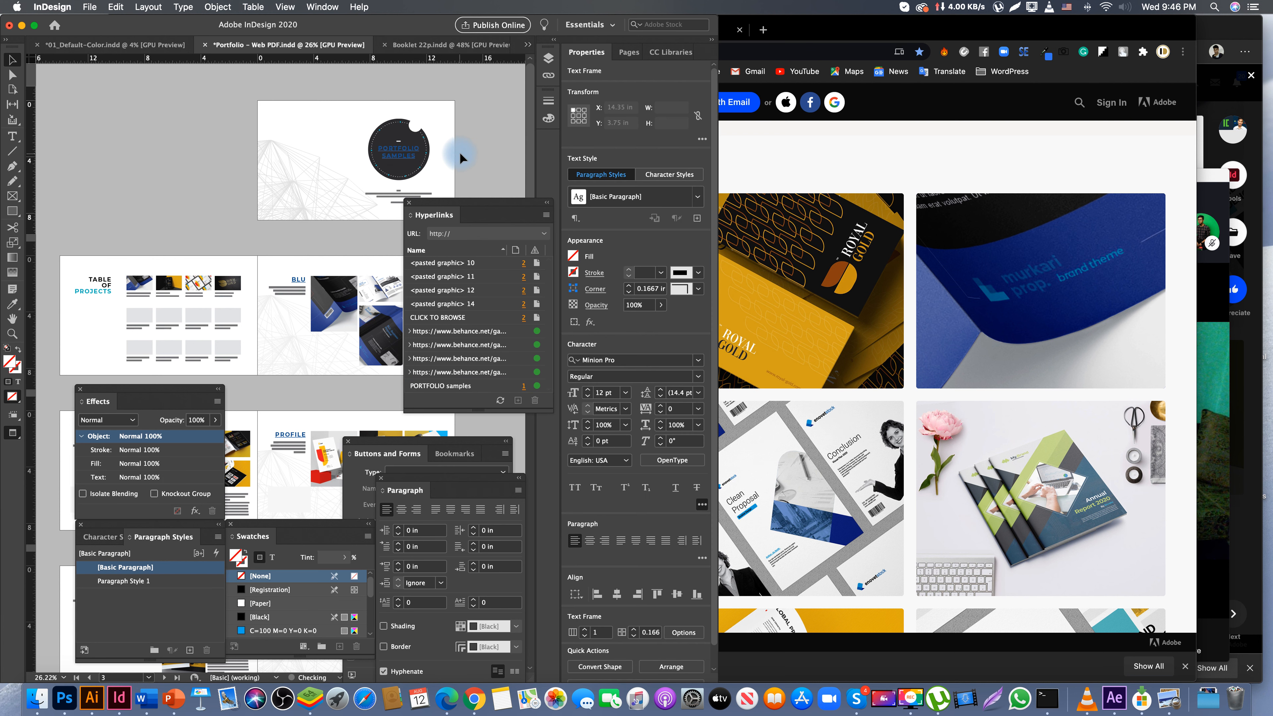
# - Set the fill of the cover's PORTFOLIO SAMPLES text to the Paper swatch
pyautogui.doubleClick(401, 153)
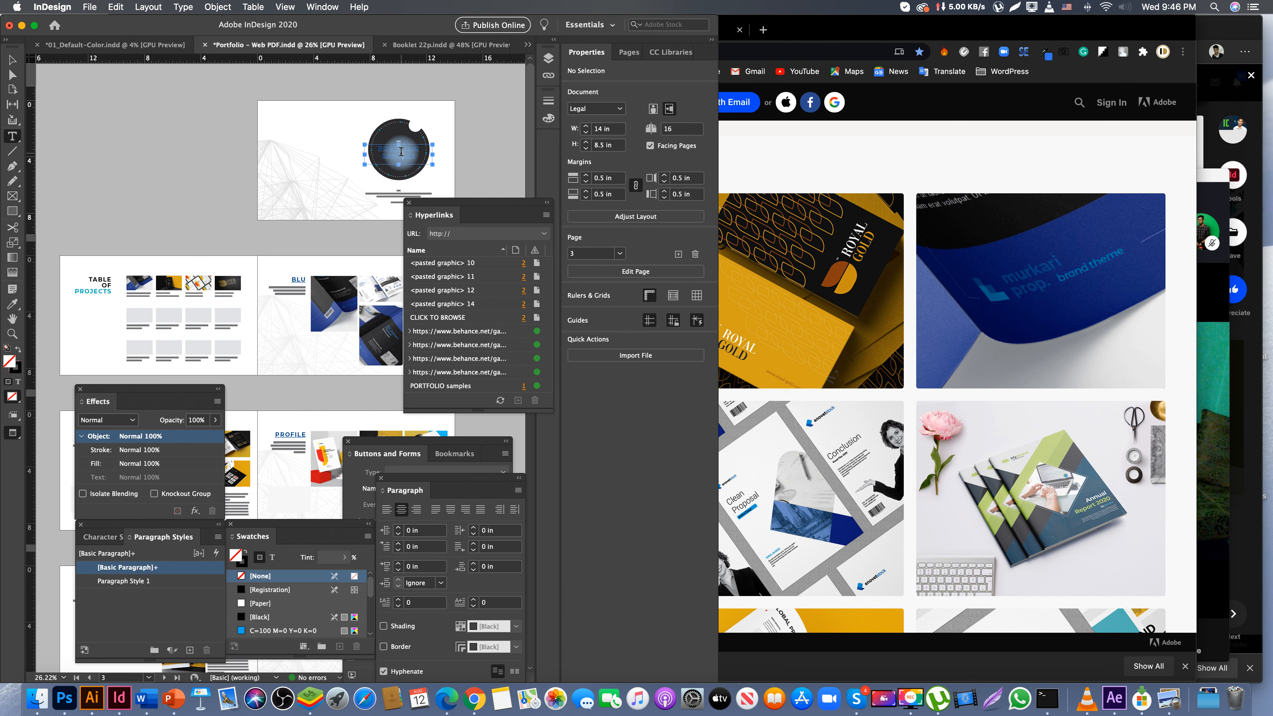
pyautogui.click(403, 156)
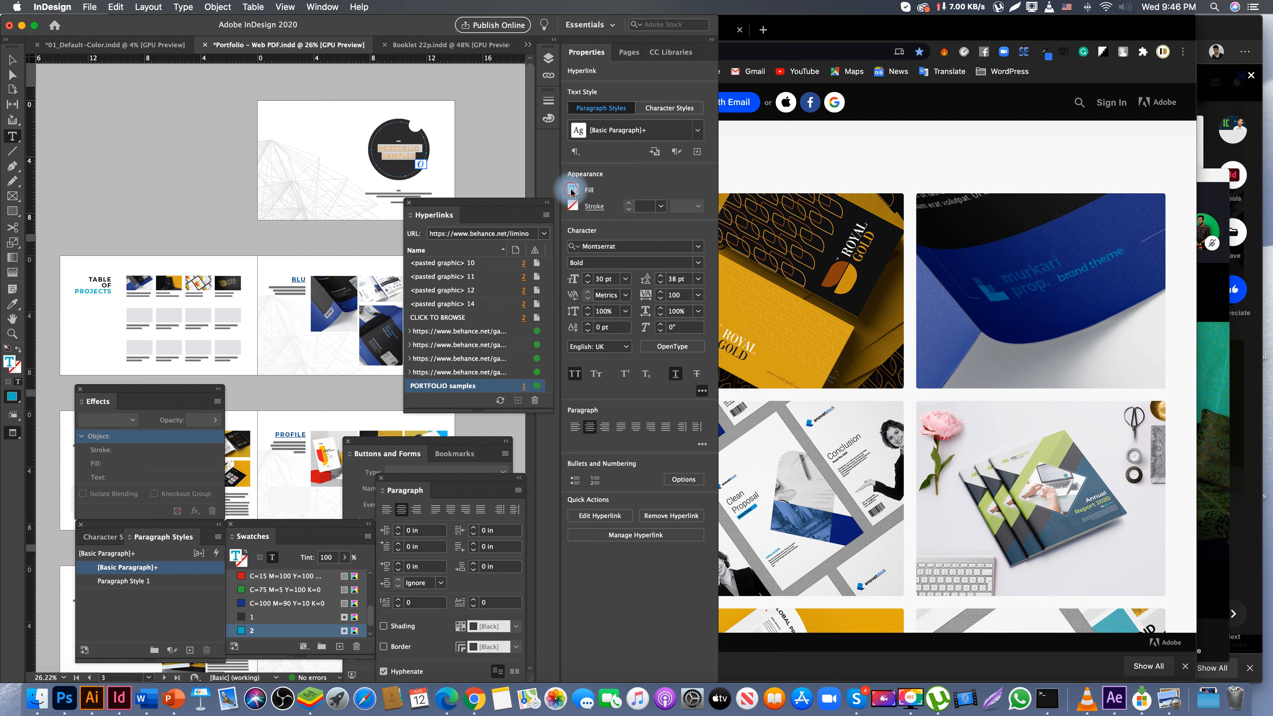
pyautogui.click(573, 191)
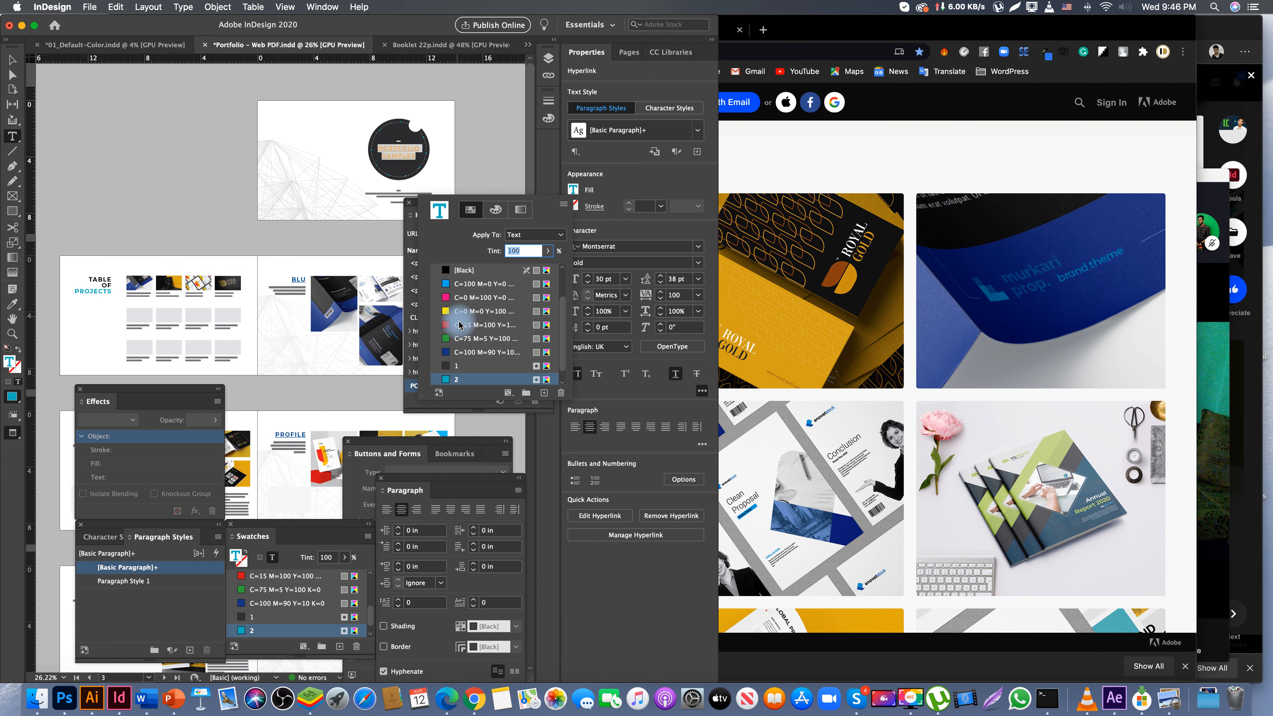
pyautogui.click(461, 301)
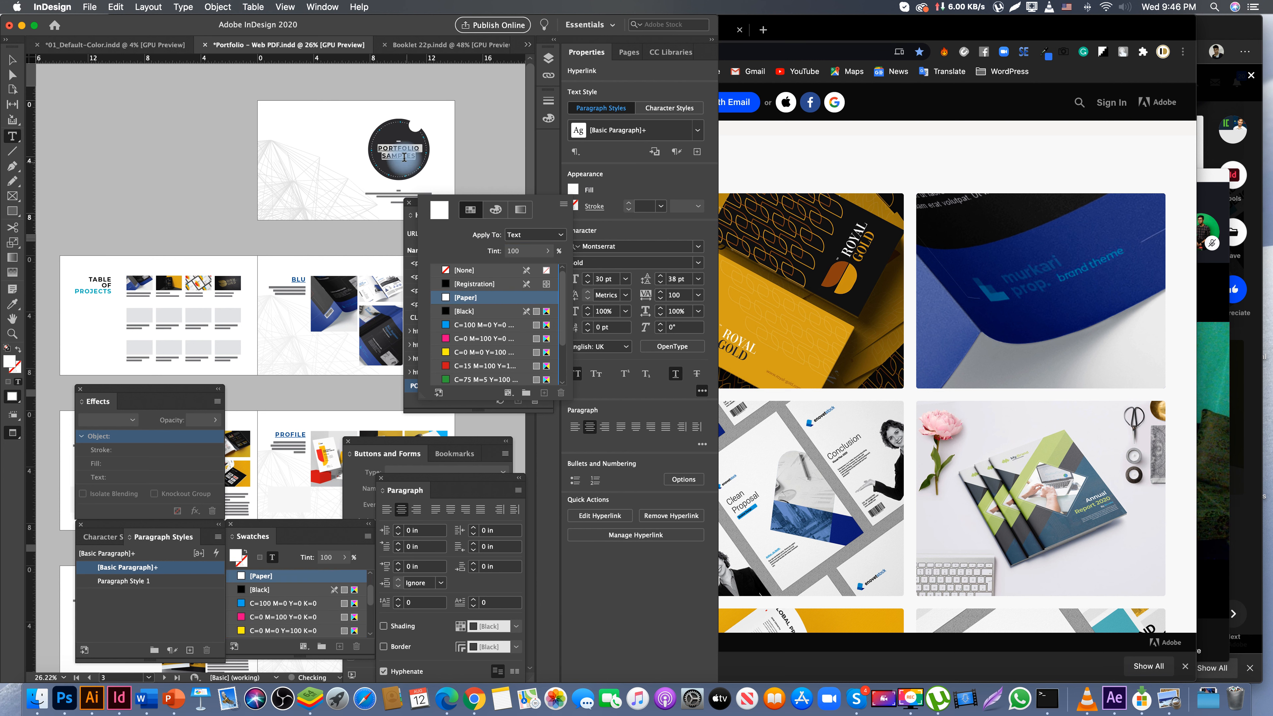
# - Recolour the linked PORTFOLIO SAMPLES text on the cover with the turquoise swatch 2
pyautogui.tripleClick(419, 161)
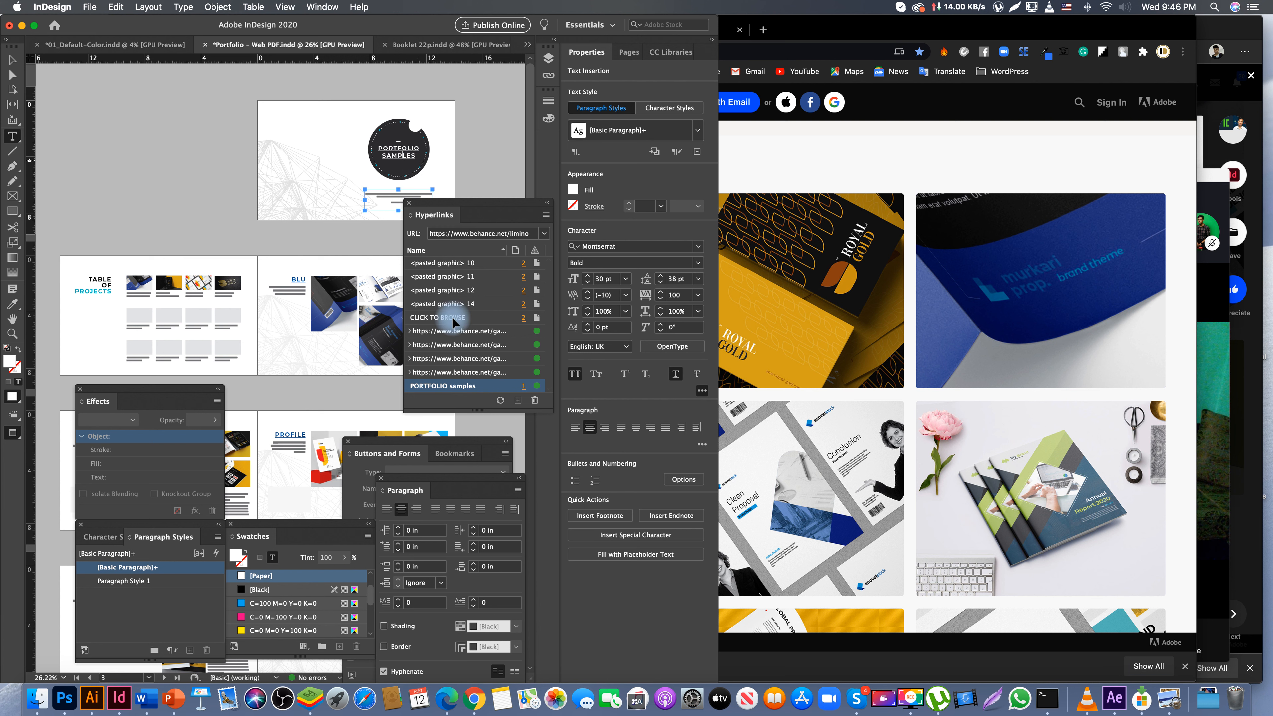
pyautogui.click(573, 191)
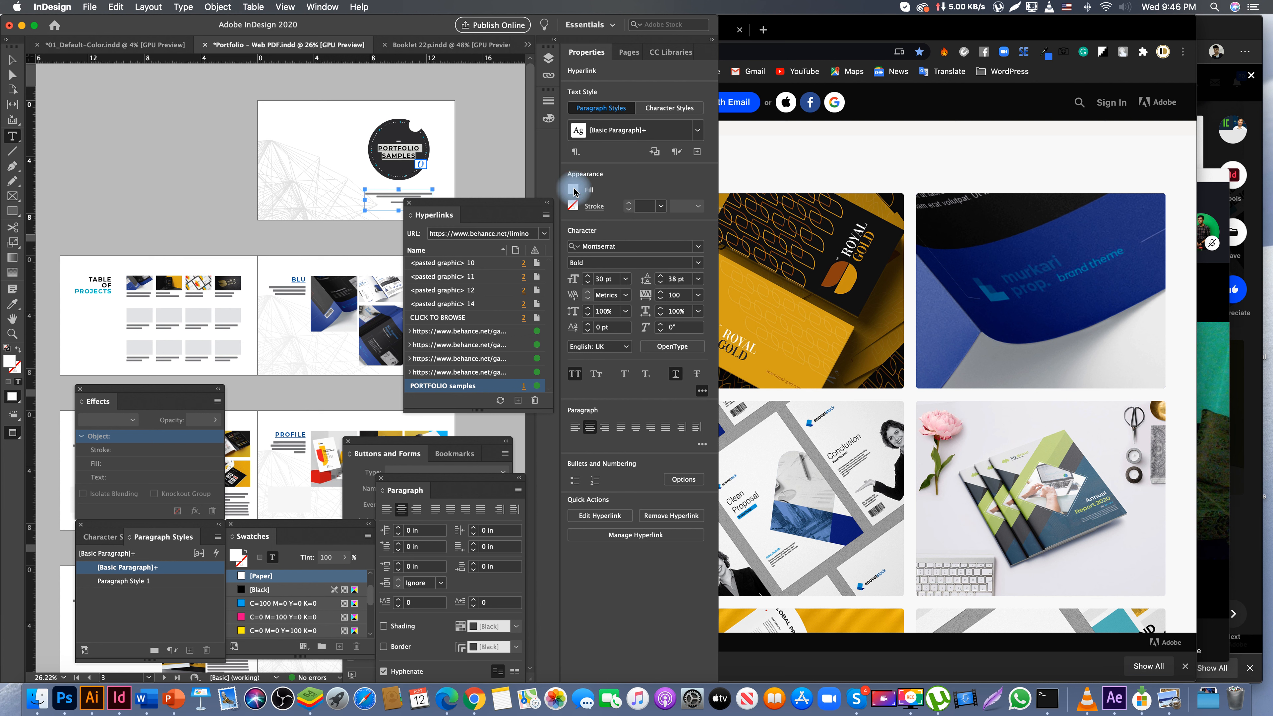
pyautogui.click(573, 191)
pyautogui.scroll(-4, 481, 370)
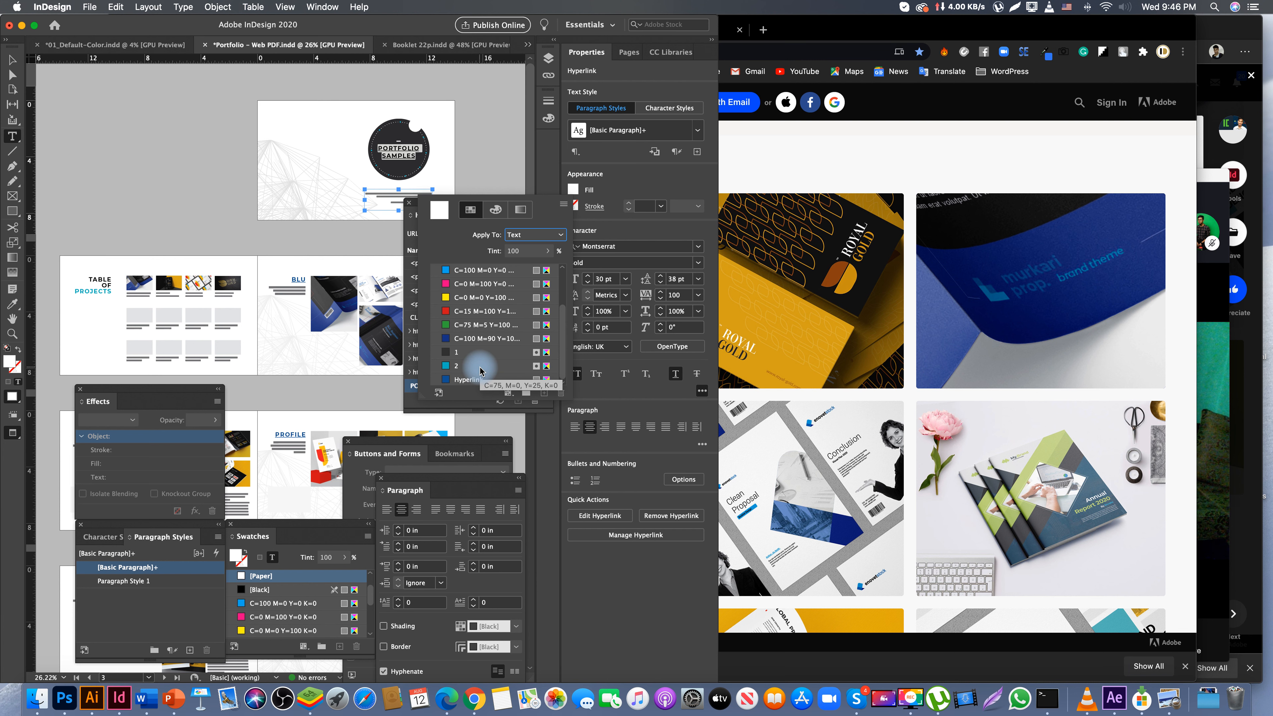
pyautogui.click(480, 371)
pyautogui.press('Escape')
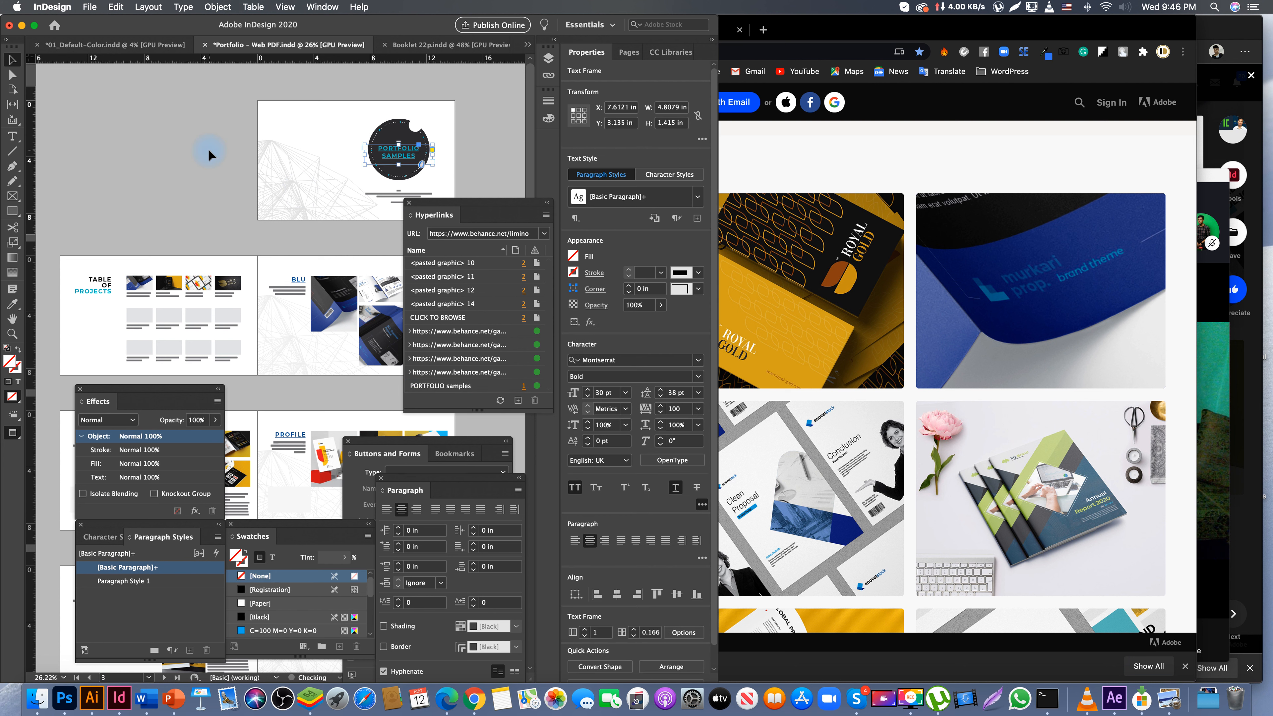
# - Remove the hyperlink underline from the cover's PORTFOLIO SAMPLES text and deselect it
pyautogui.doubleClick(404, 153)
pyautogui.press('super+a')
pyautogui.click(401, 160)
pyautogui.click(241, 165)
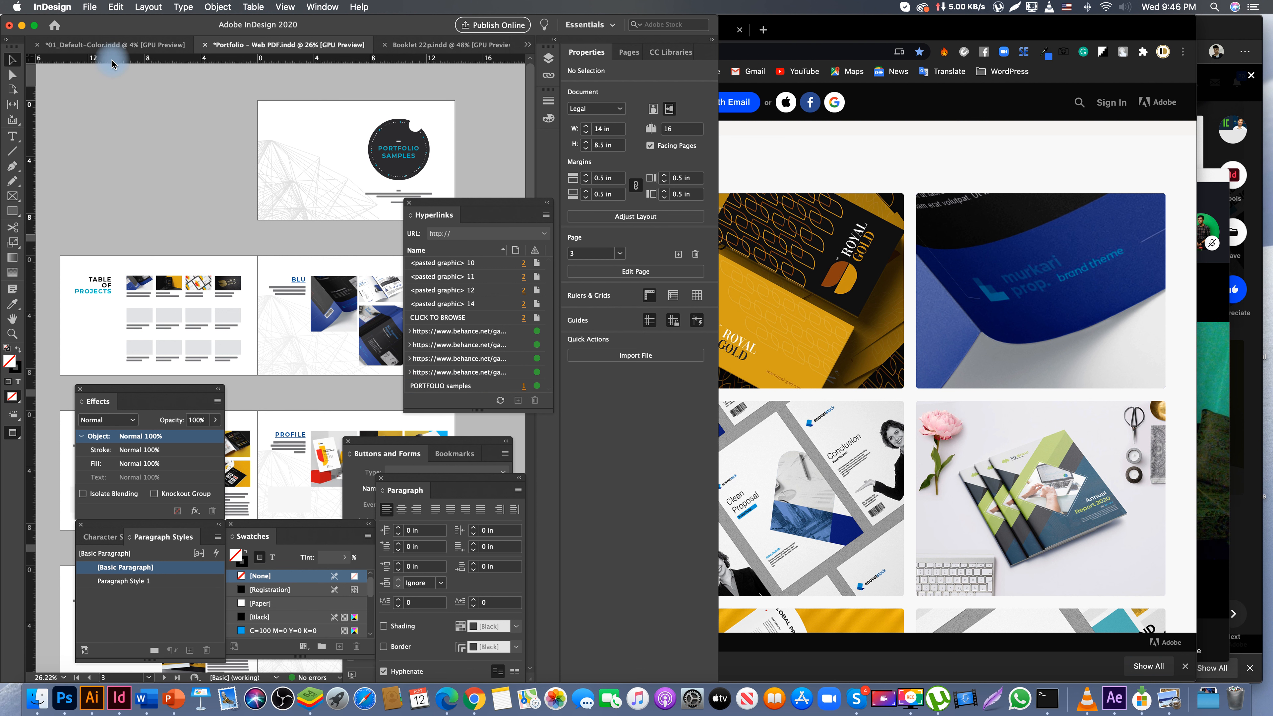
# - Save the export to the Desktop as "Portfolio - Web PDF FINAL 6 PAGES" in Adobe PDF (Interactive) format
pyautogui.click(114, 7)
pyautogui.moveTo(90, 7)
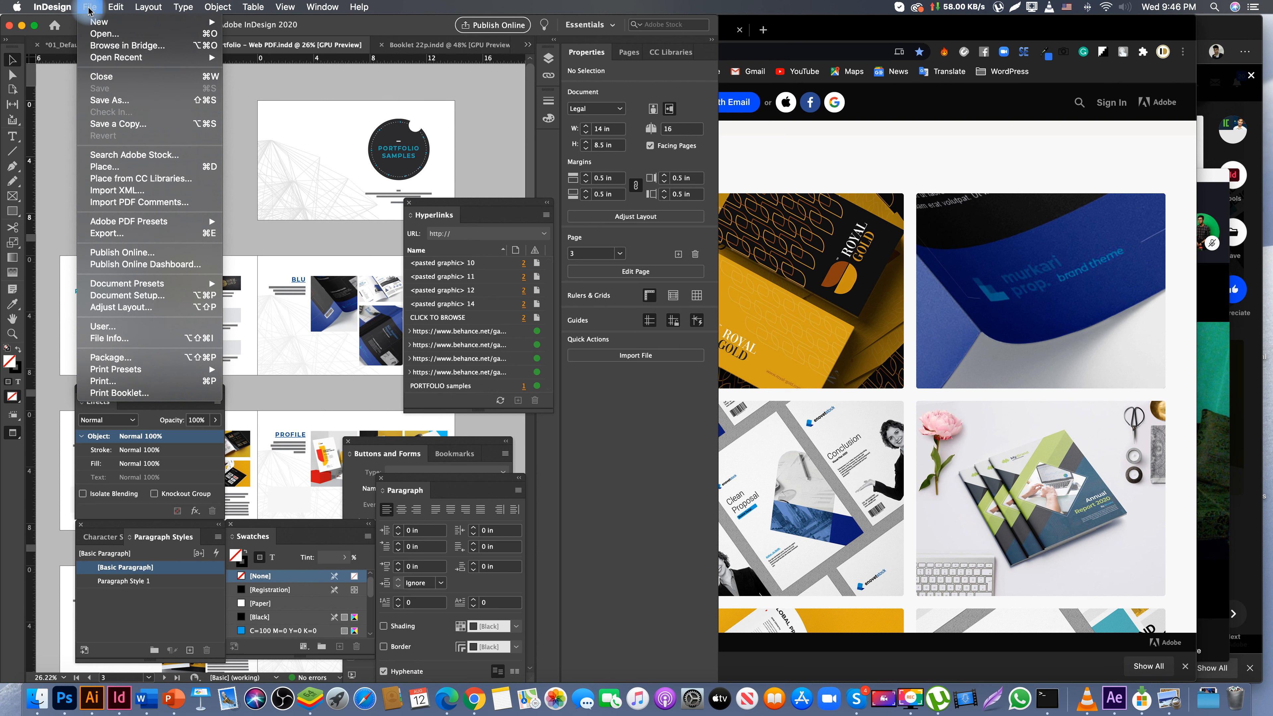
pyautogui.click(154, 235)
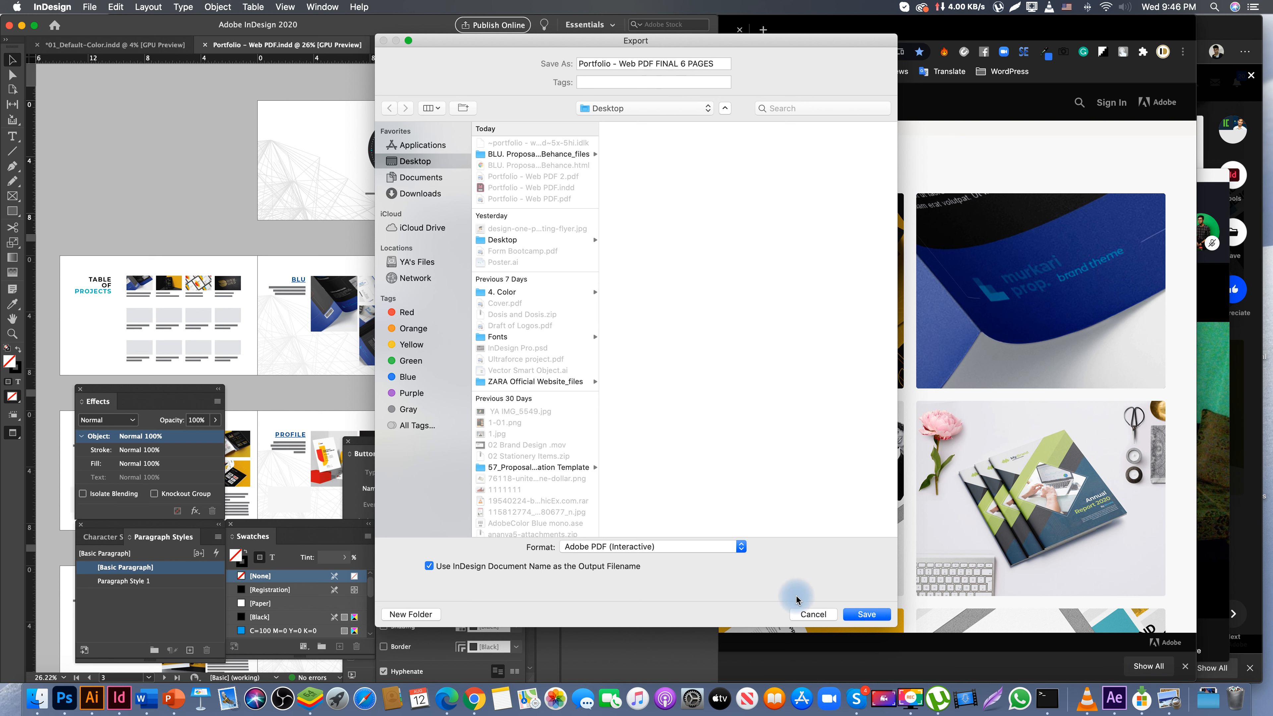
pyautogui.click(612, 550)
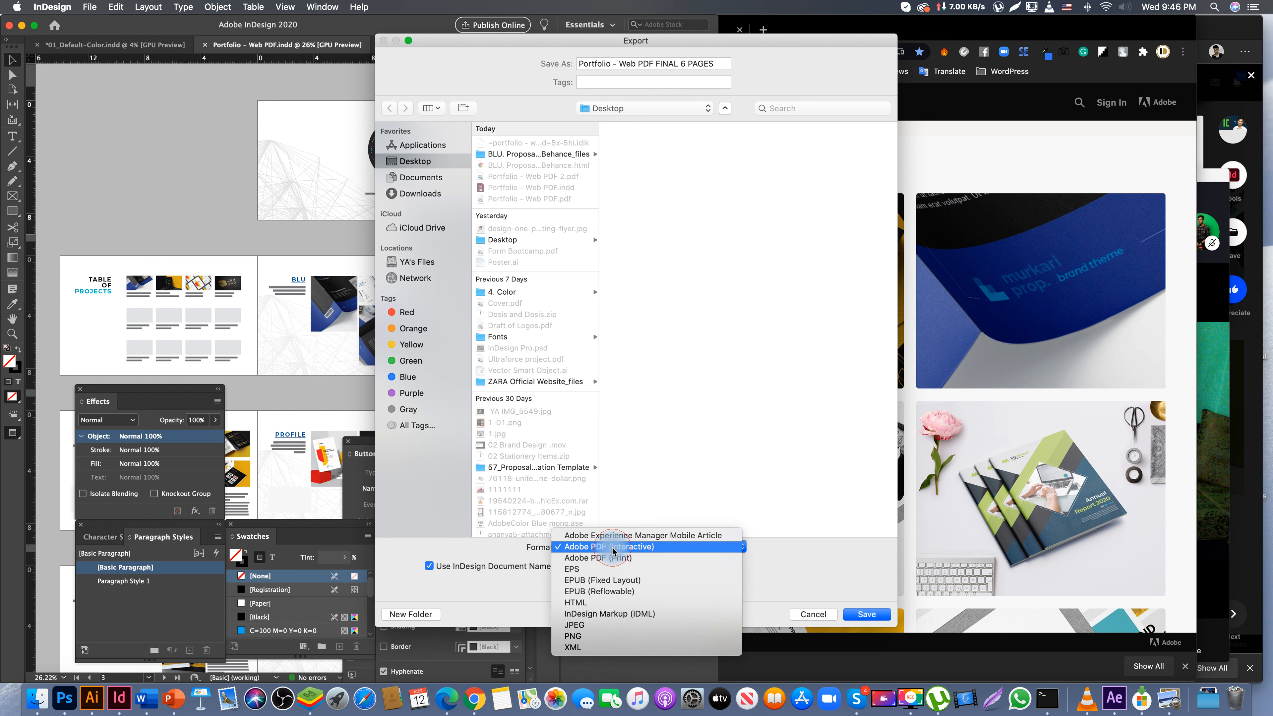
pyautogui.click(606, 547)
pyautogui.click(873, 620)
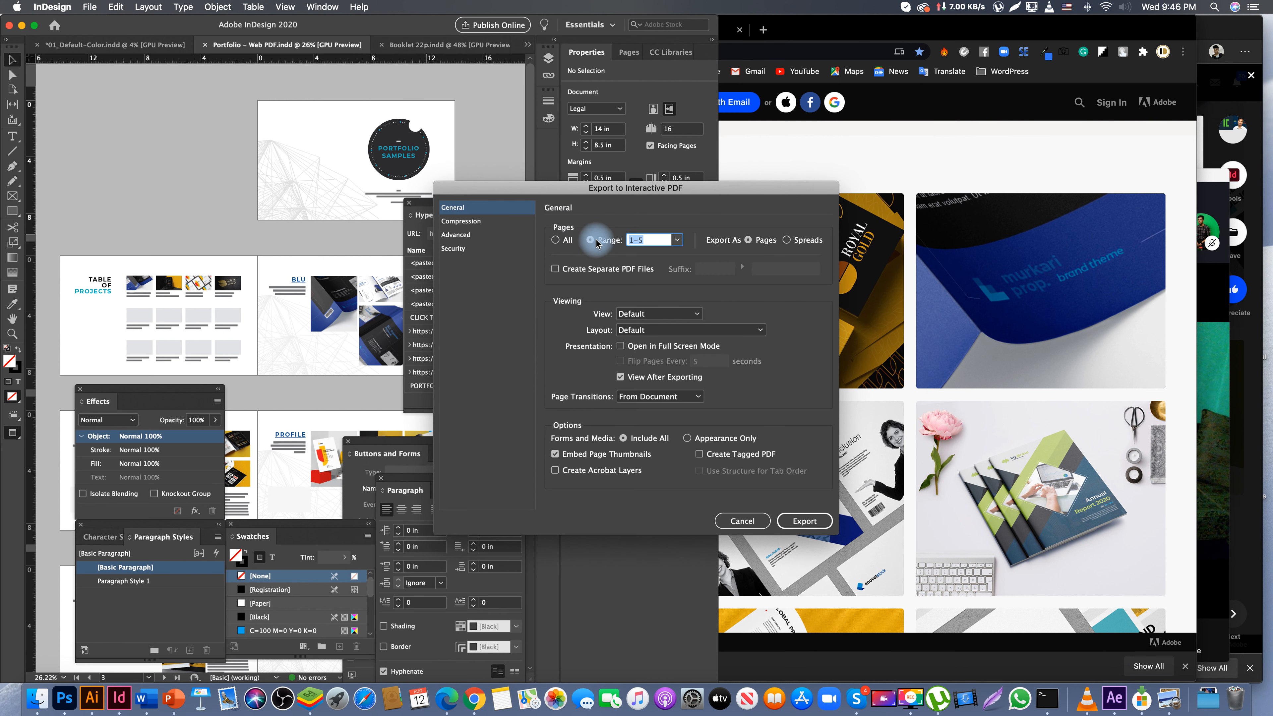
# - Export a six-page range as single pages to the interactive PDF, accepting the conversion from CMYK to RGB
pyautogui.click(590, 240)
pyautogui.click(650, 241)
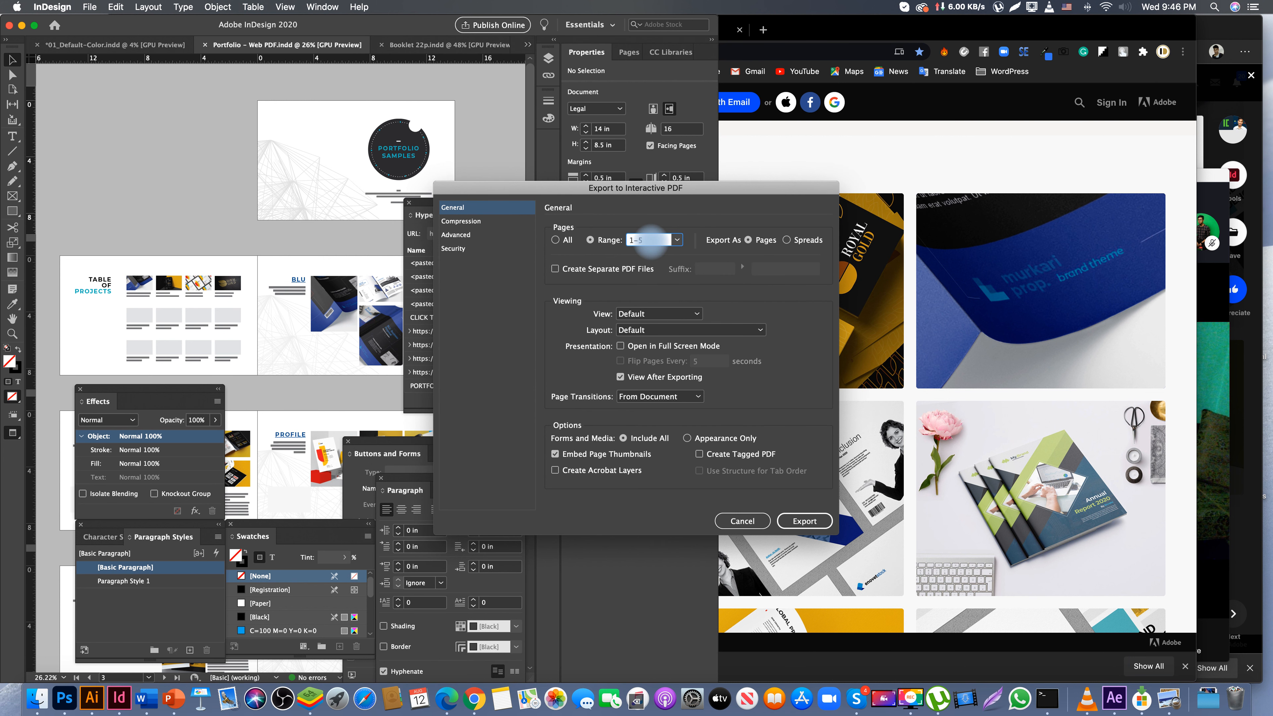
pyautogui.click(757, 241)
pyautogui.click(798, 523)
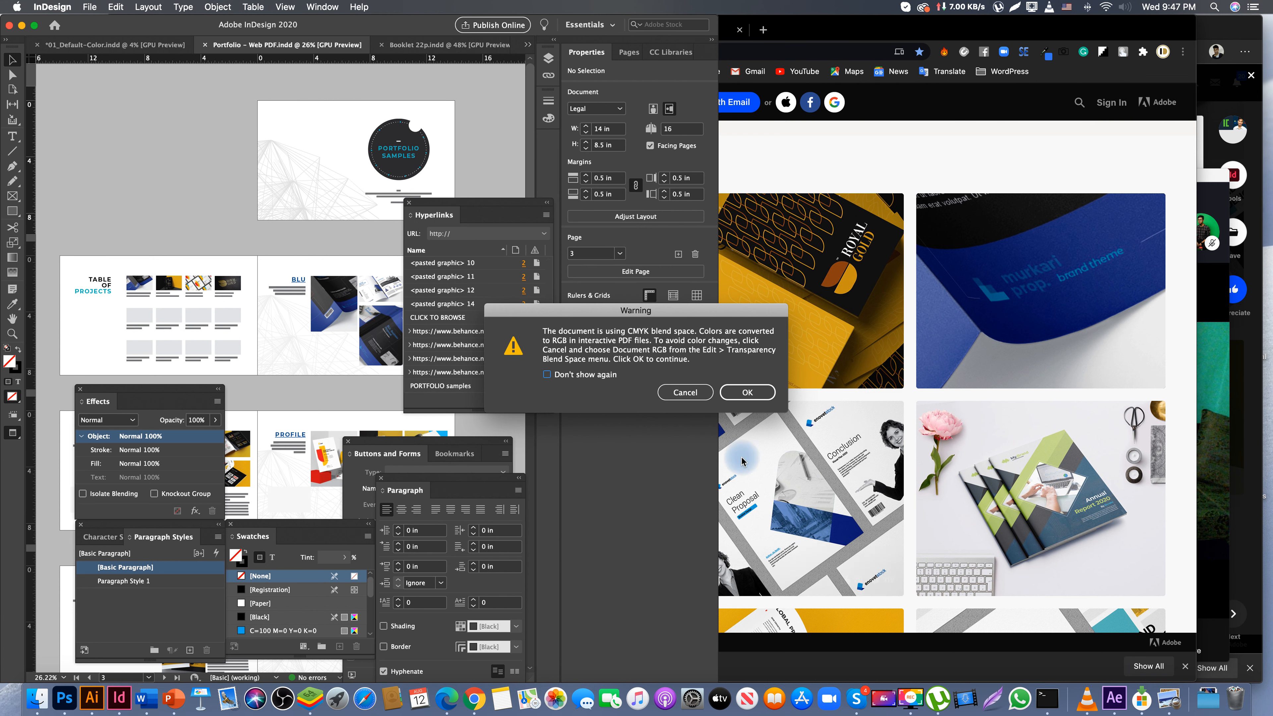
pyautogui.click(742, 395)
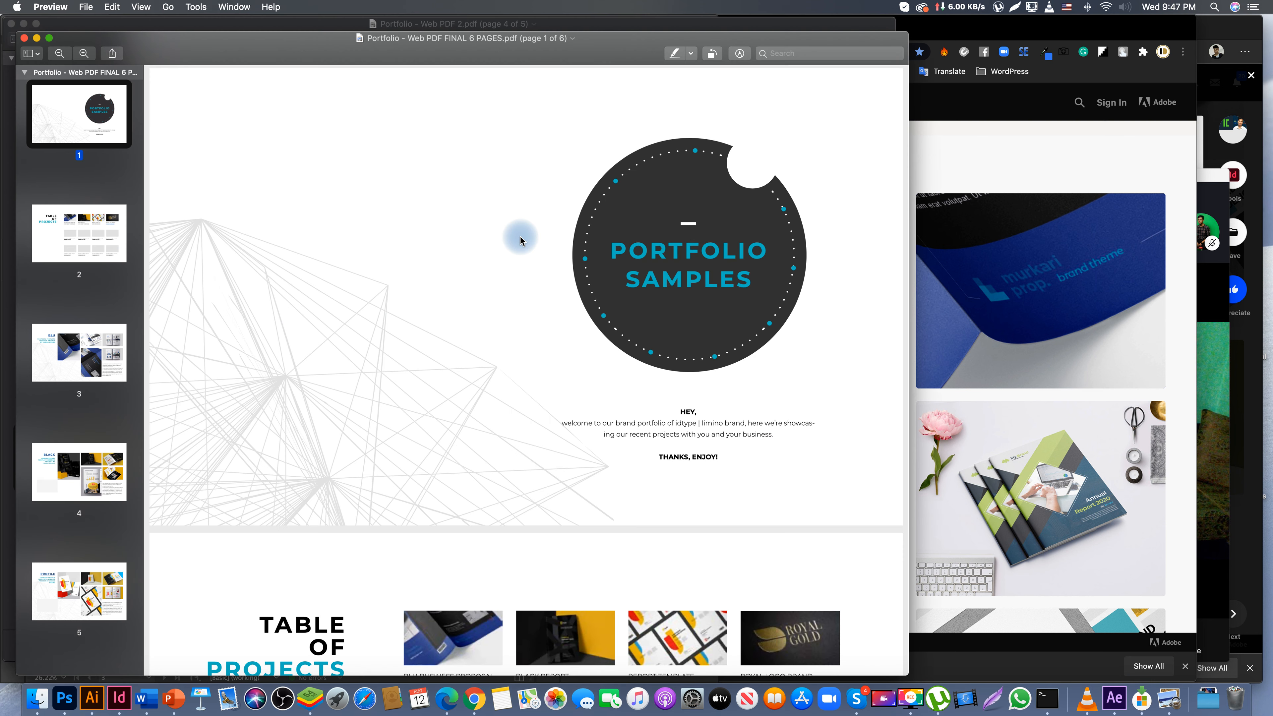
# - Close the newly exported PDF and the older Portfolio - Web PDF 2.pdf in Preview
pyautogui.click(32, 699)
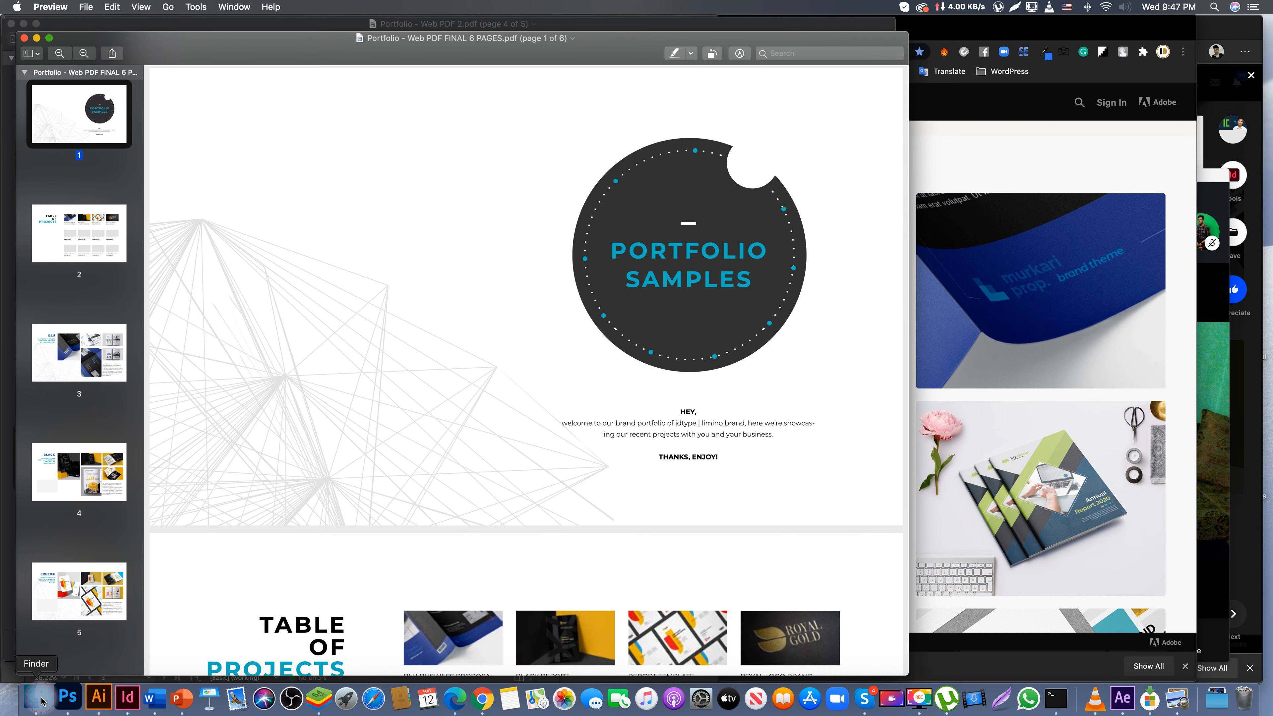
pyautogui.click(471, 698)
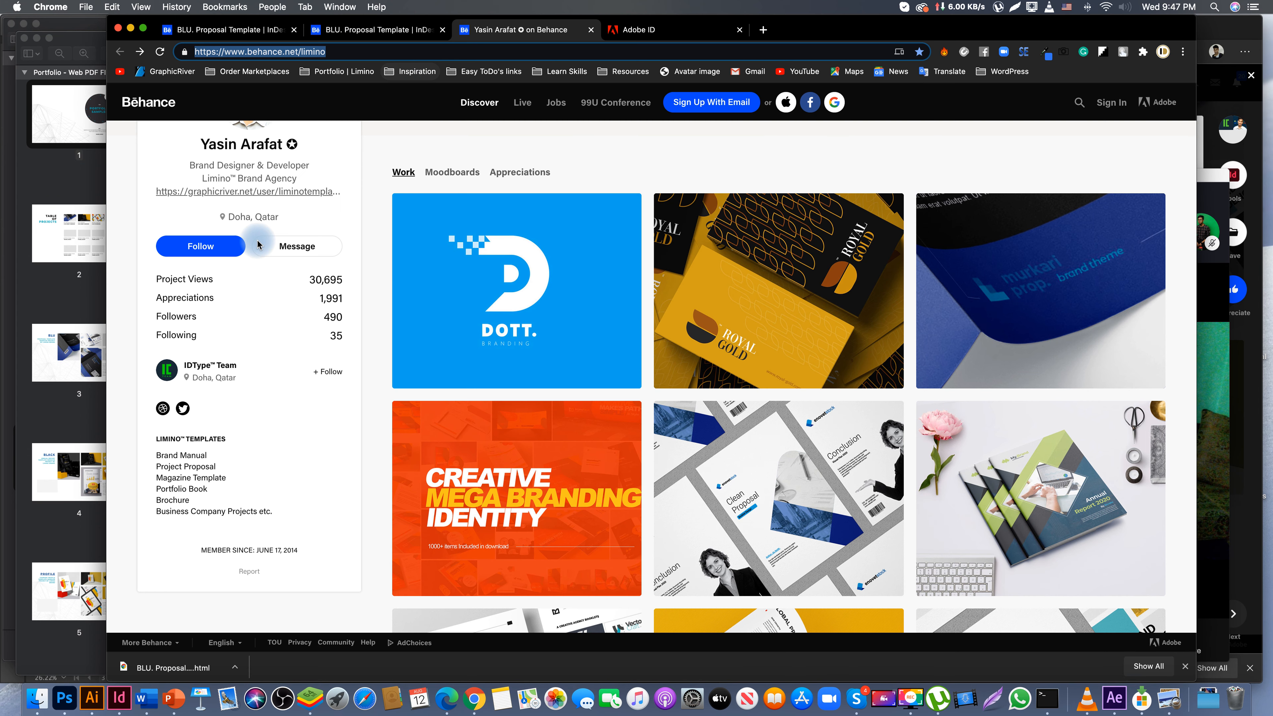
pyautogui.click(77, 643)
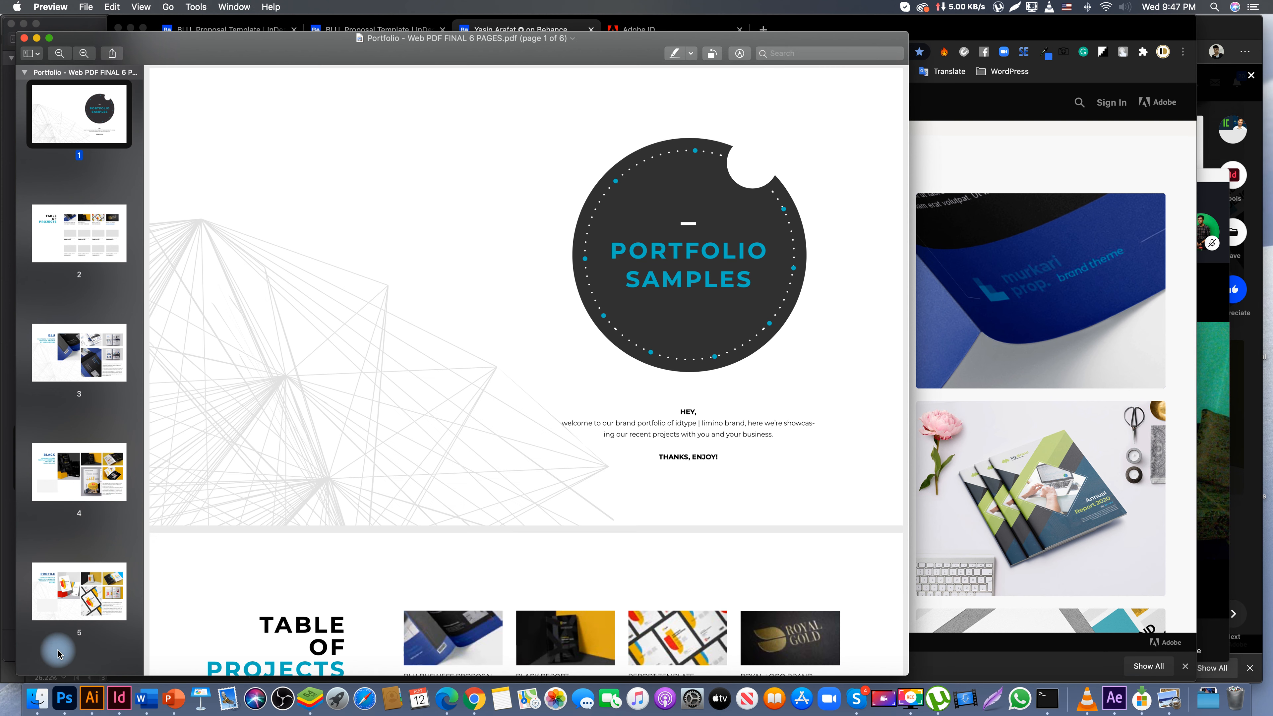
pyautogui.click(24, 37)
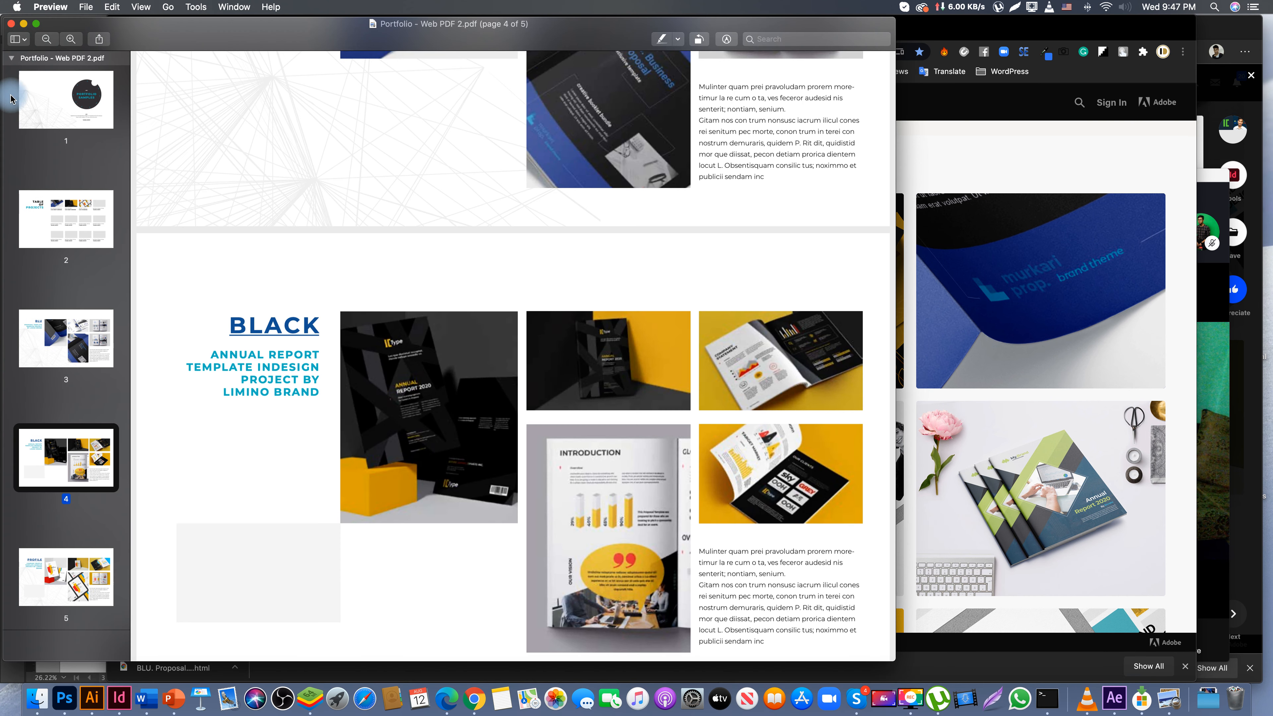
pyautogui.press('super+w')
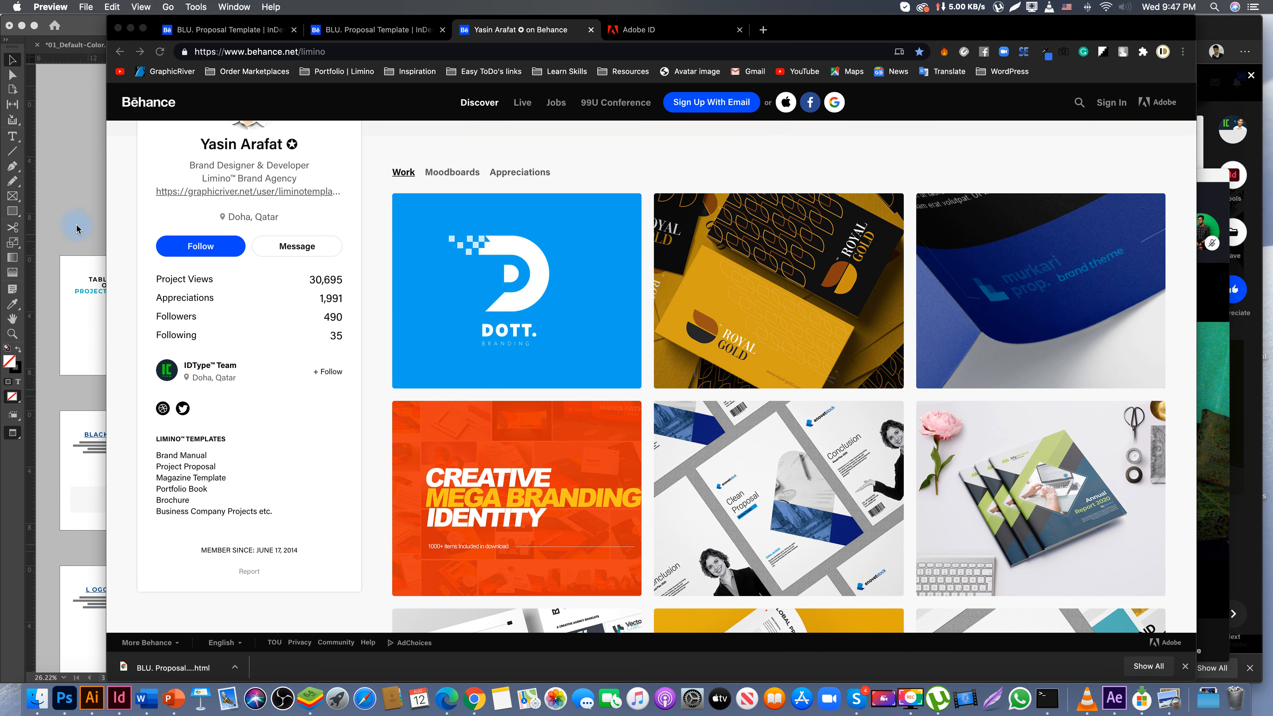
# - Find the FINAL 6 PAGES portfolio PDF among Finder's recent files and open it in a new Chrome tab
pyautogui.click(28, 698)
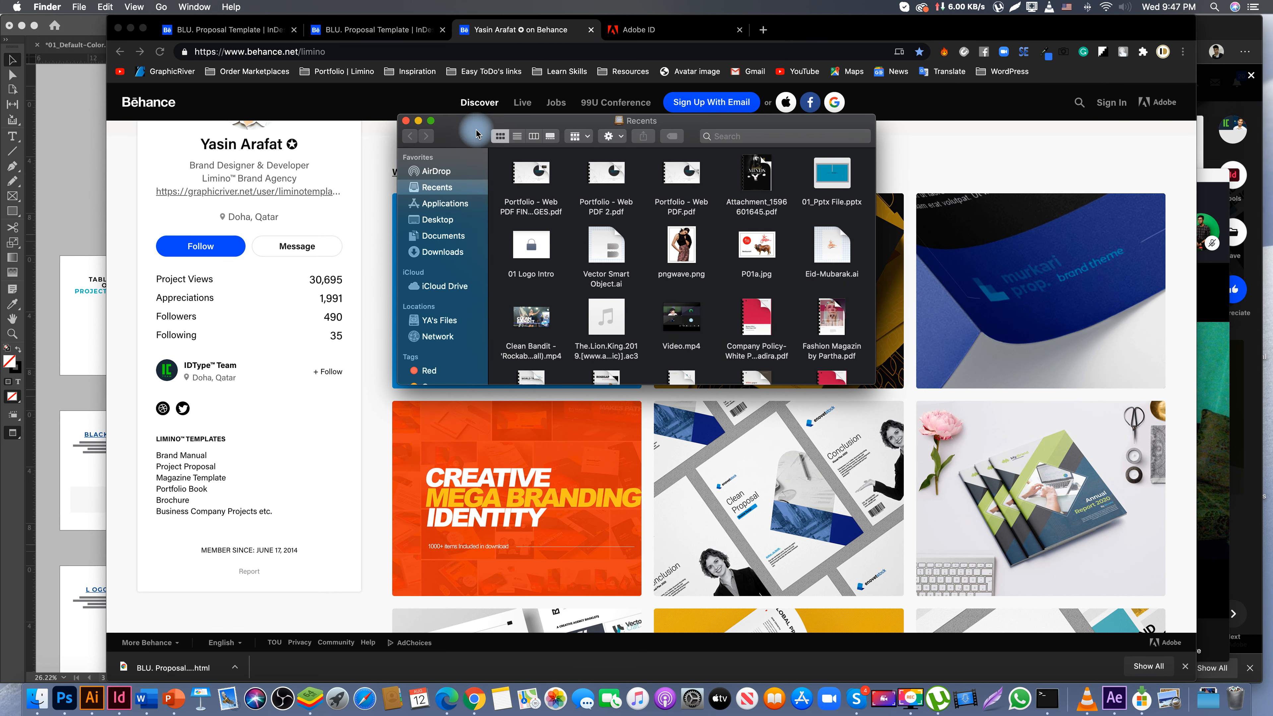
pyautogui.click(527, 173)
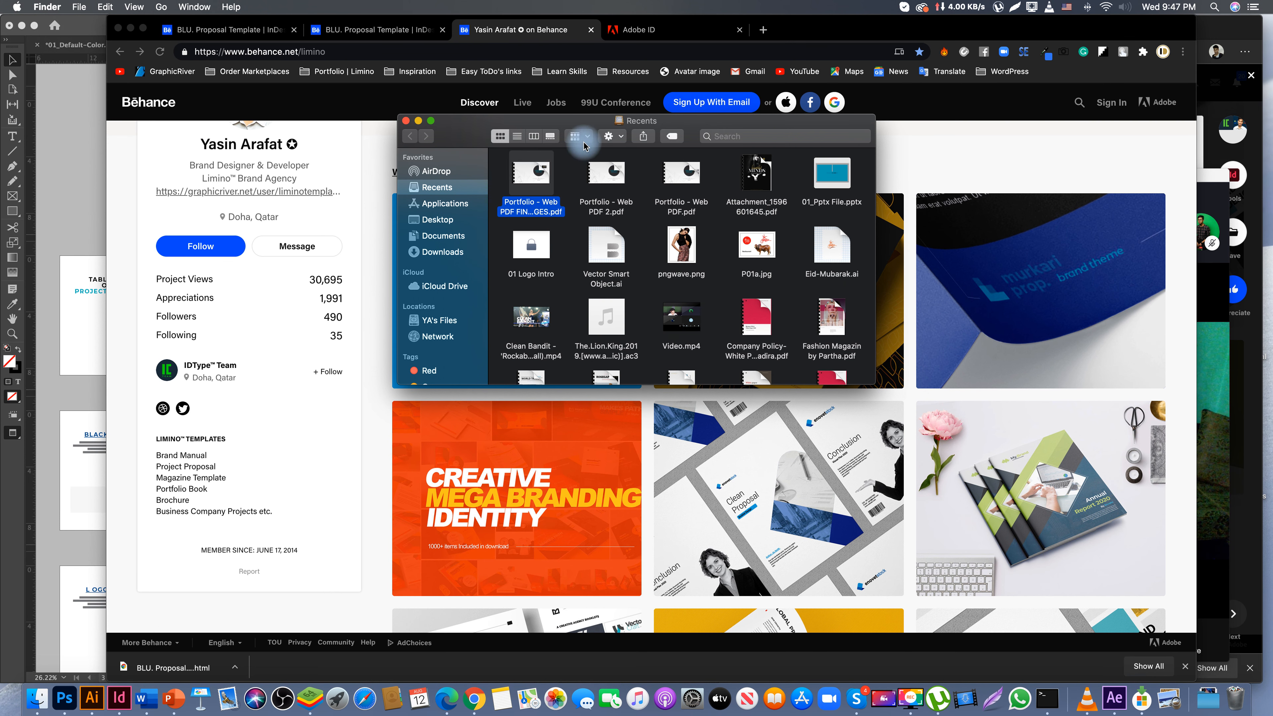
pyautogui.moveTo(581, 119); pyautogui.dragTo(257, 156)
pyautogui.moveTo(208, 211); pyautogui.dragTo(822, 31)
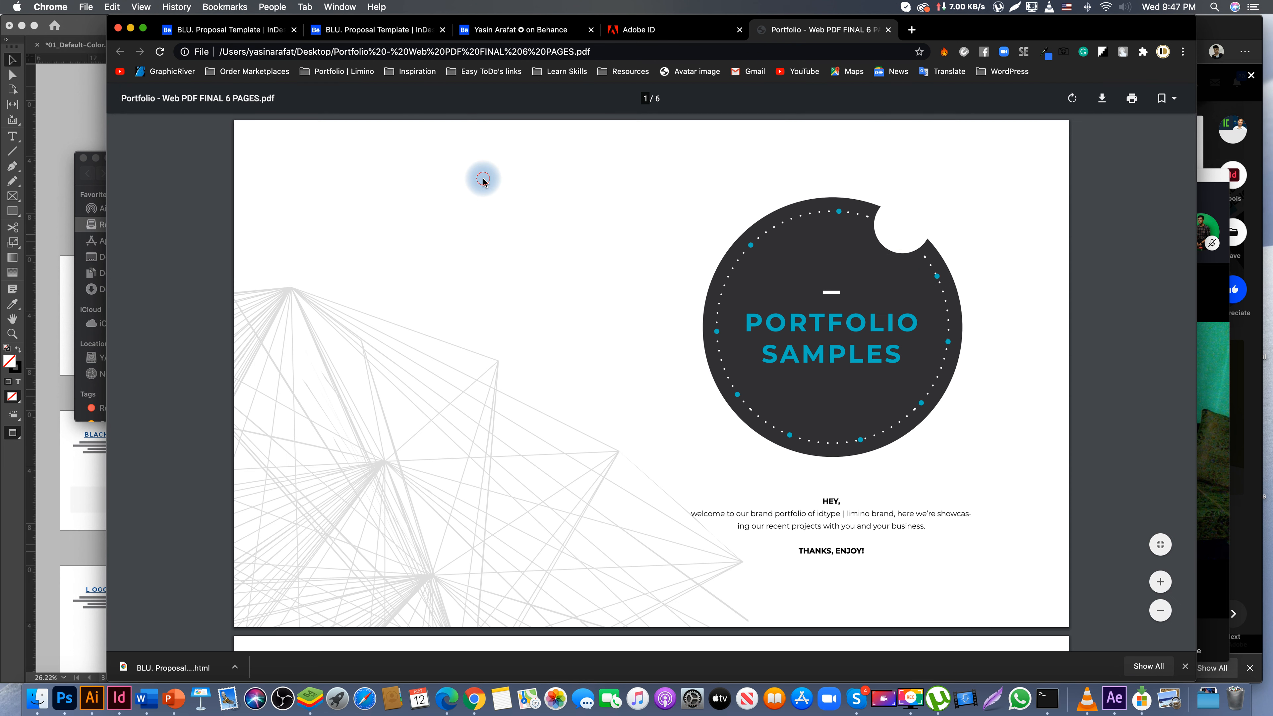
# - Test the Royal Gold thumbnail link in the Table of Projects and the Behance link on page 6's large yellow image
pyautogui.scroll(-13, 645, 445)
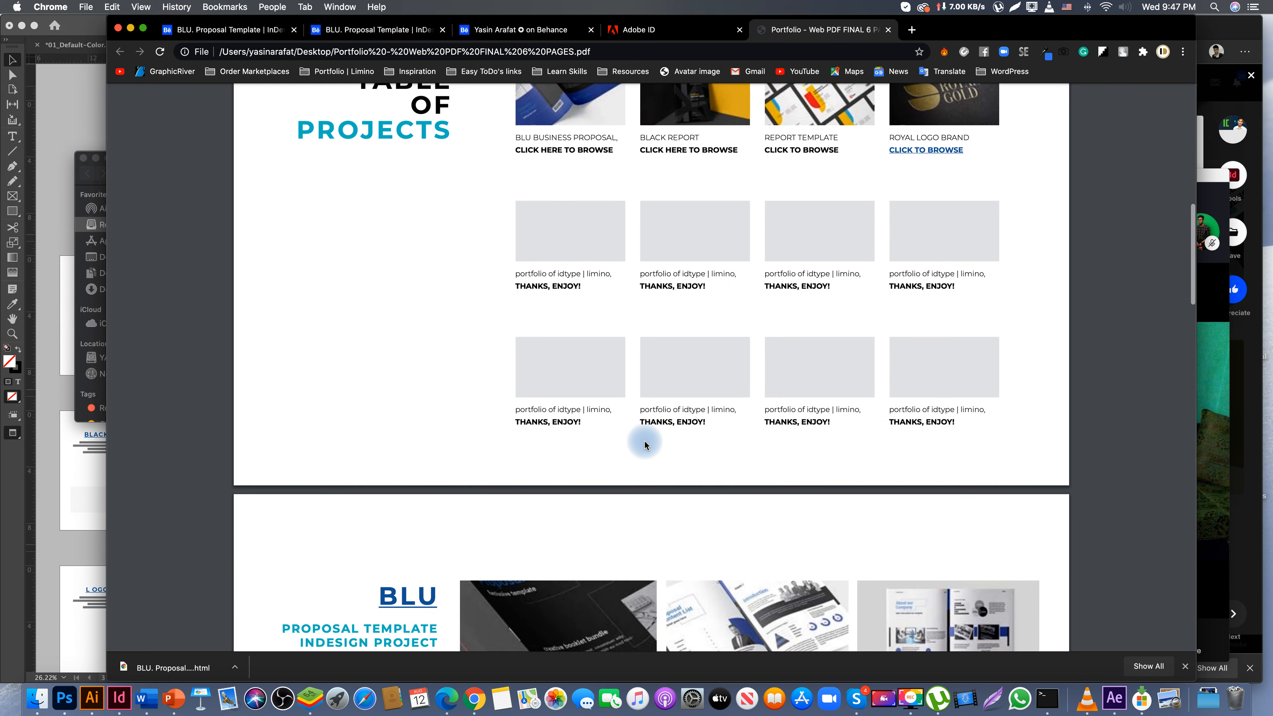
pyautogui.scroll(5, 645, 445)
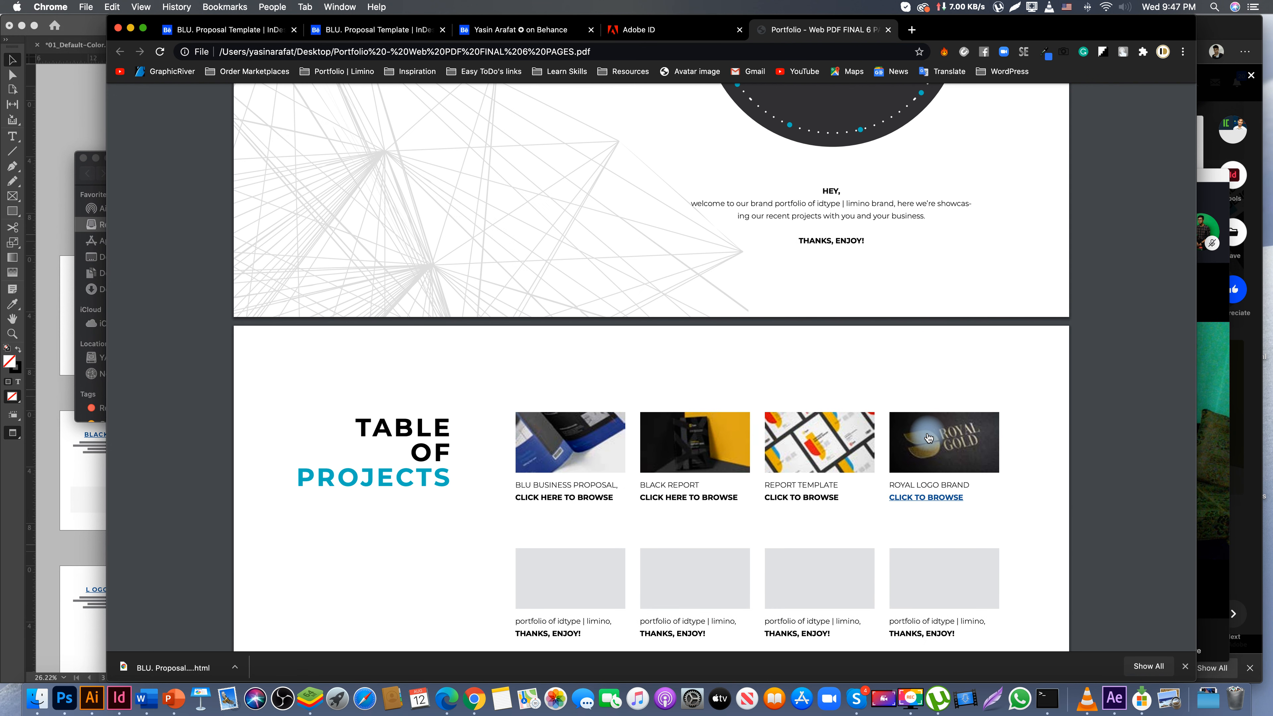
pyautogui.click(928, 438)
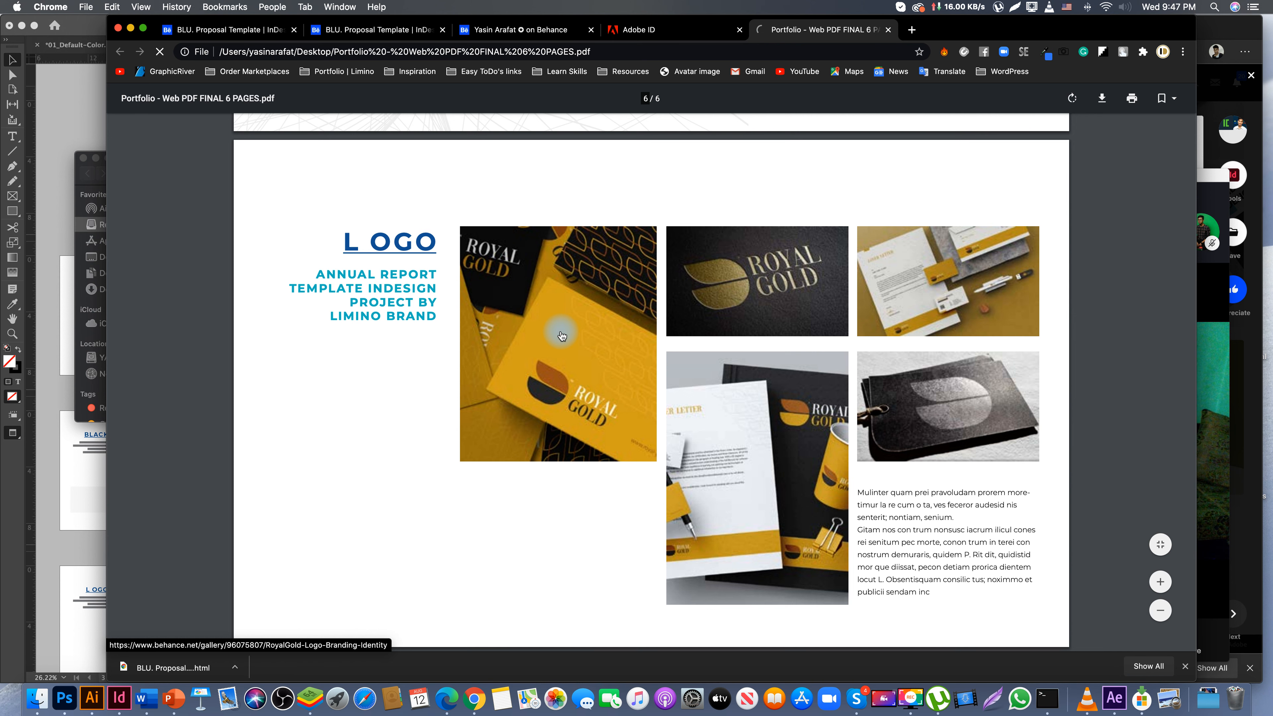
pyautogui.click(562, 335)
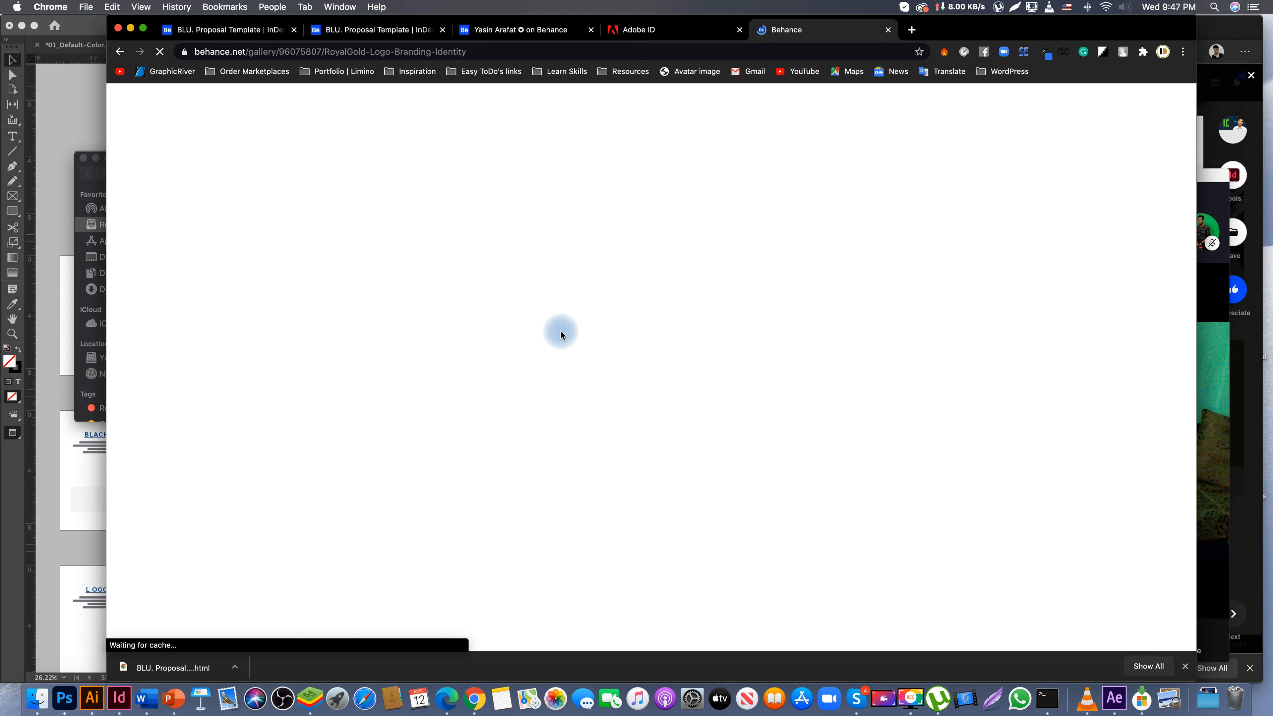
# - Return to the PDF, test its link to the limino Behance profile, browse the profile's projects and go back to the PDF
pyautogui.click(118, 52)
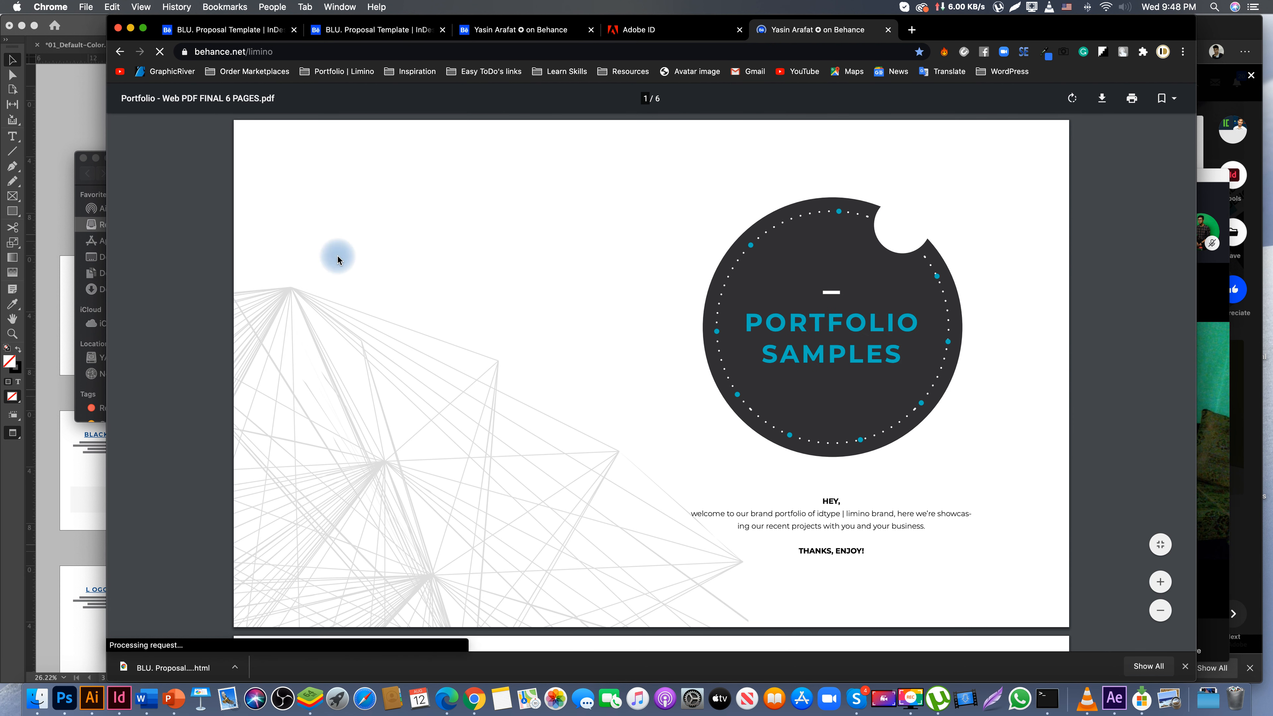
pyautogui.scroll(-5, 802, 312)
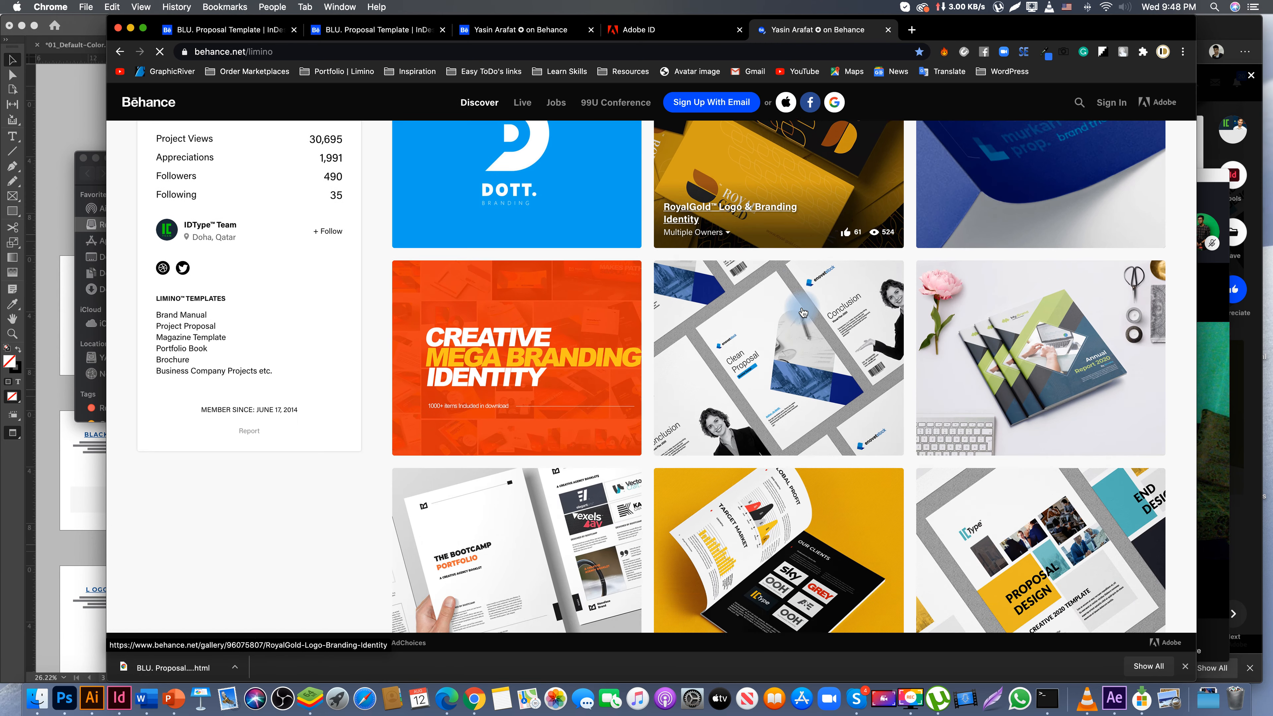
pyautogui.scroll(5, 802, 312)
pyautogui.click(126, 55)
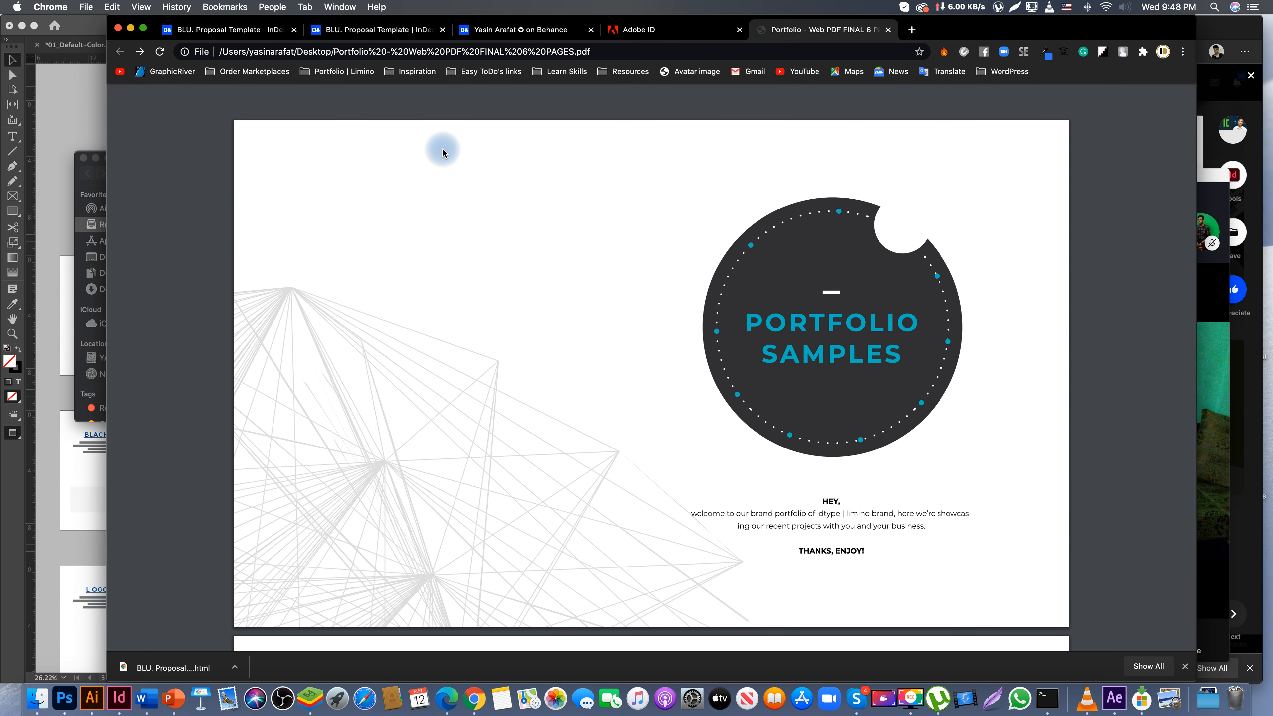
# - Test the BLU Business Proposal, Black Report and Report Template thumbnail links in the Table of Projects
pyautogui.scroll(-10, 455, 397)
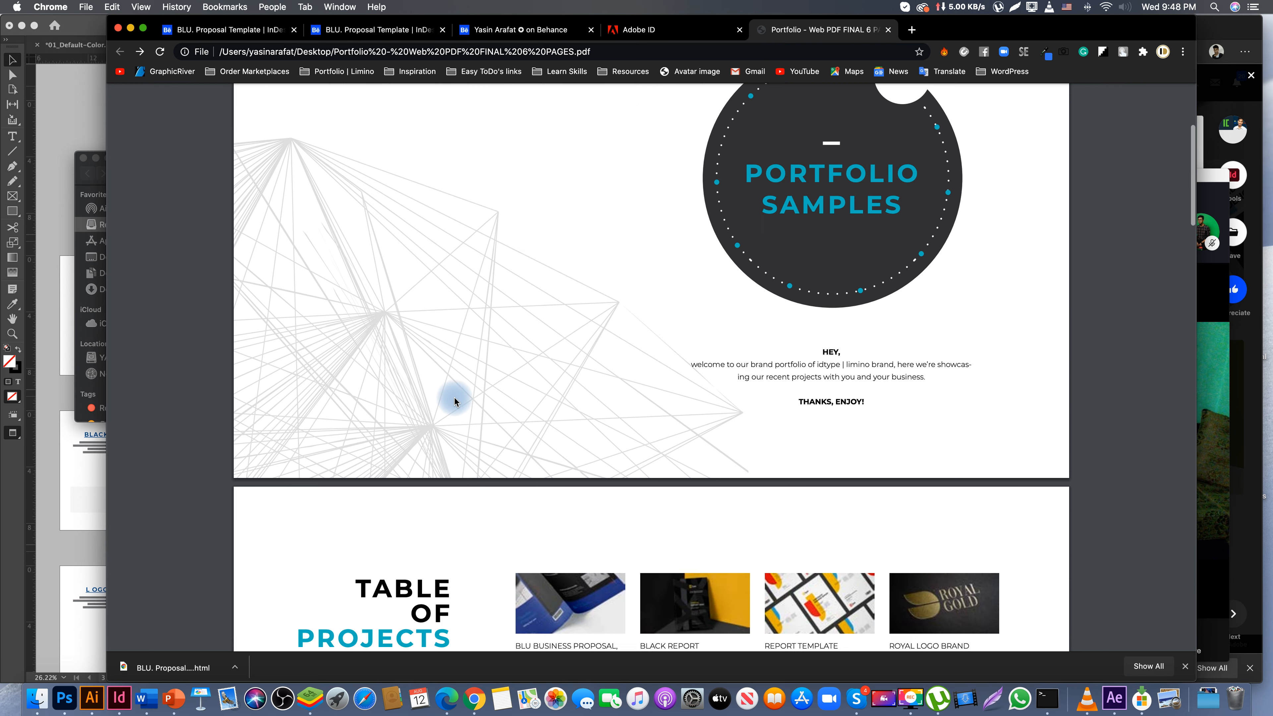
pyautogui.scroll(-5, 454, 397)
pyautogui.scroll(5, 454, 397)
pyautogui.scroll(3, 455, 398)
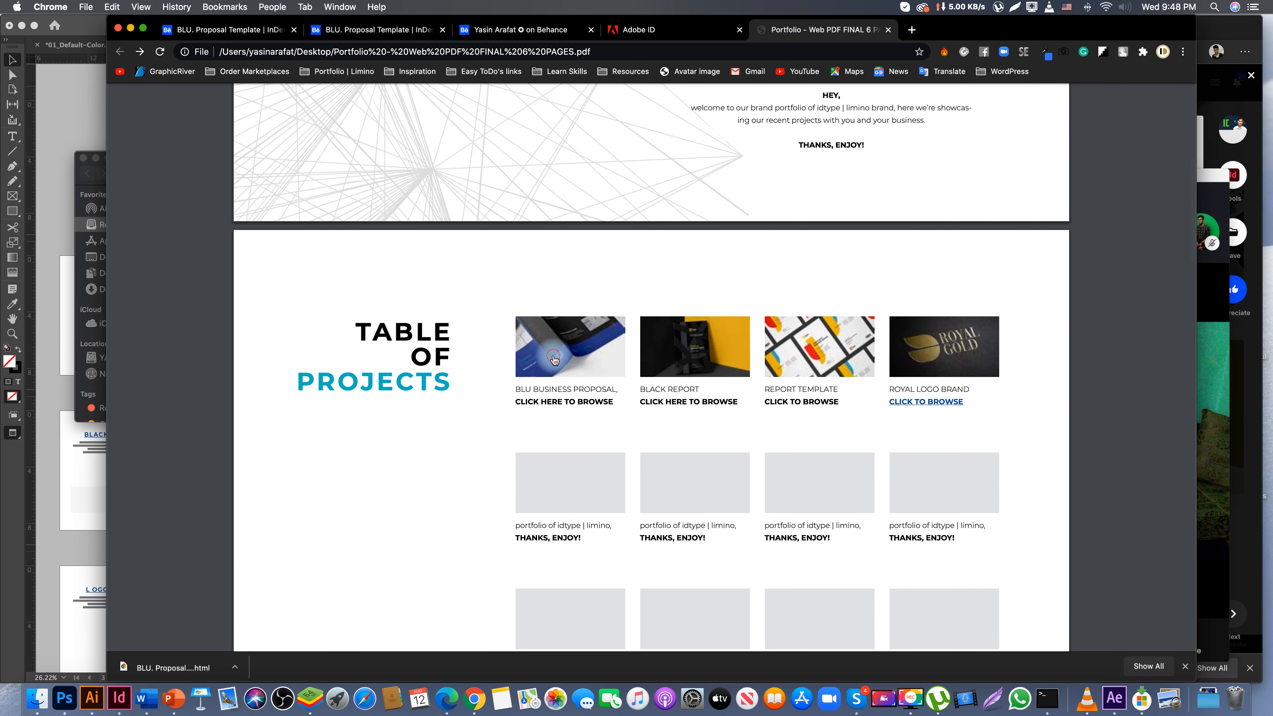
pyautogui.click(555, 360)
pyautogui.scroll(10, 554, 353)
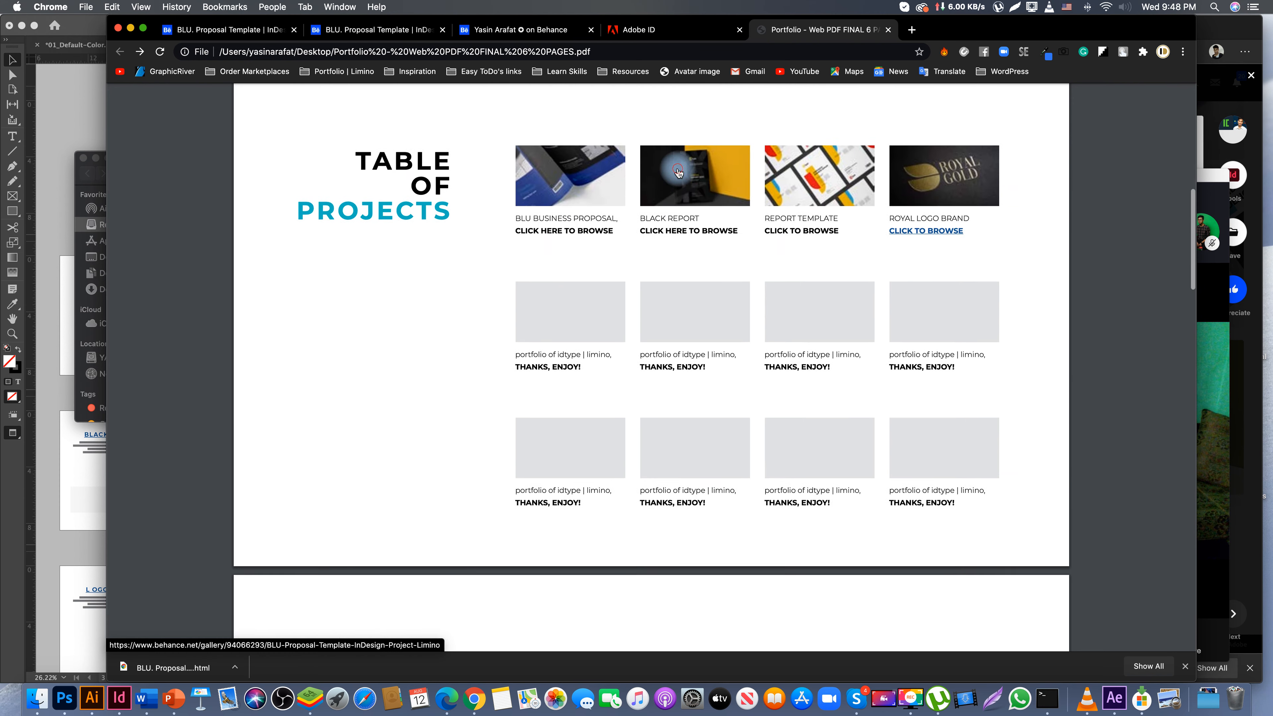
pyautogui.click(673, 169)
pyautogui.scroll(10, 686, 316)
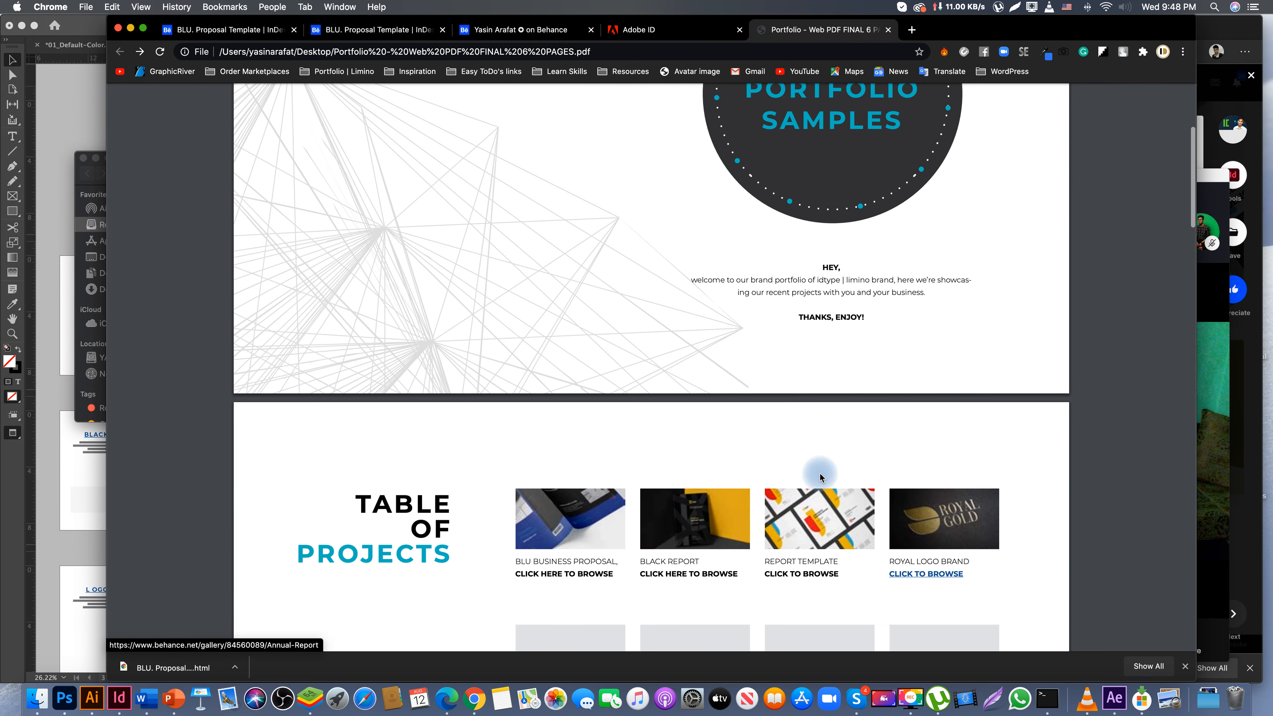
pyautogui.click(822, 512)
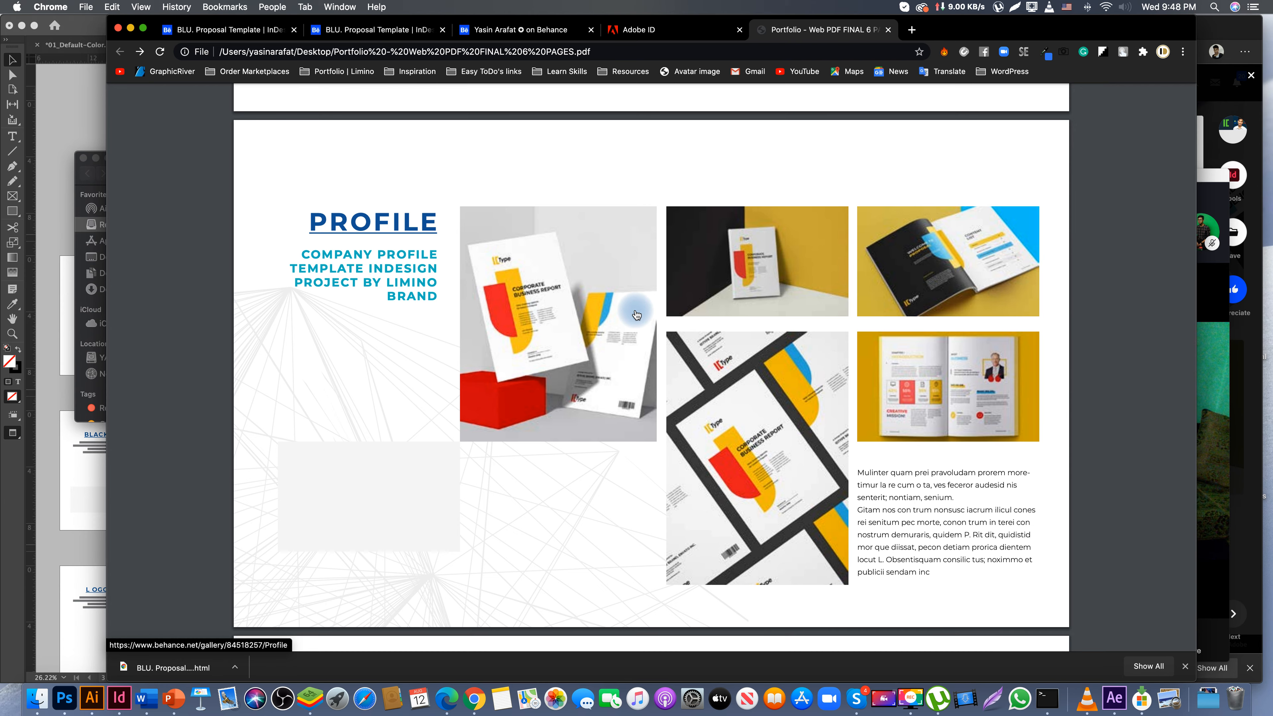
# - Review the Profile, Black and Logo project pages of the PDF and return to its cover page
pyautogui.scroll(-6, 636, 315)
pyautogui.scroll(10, 636, 313)
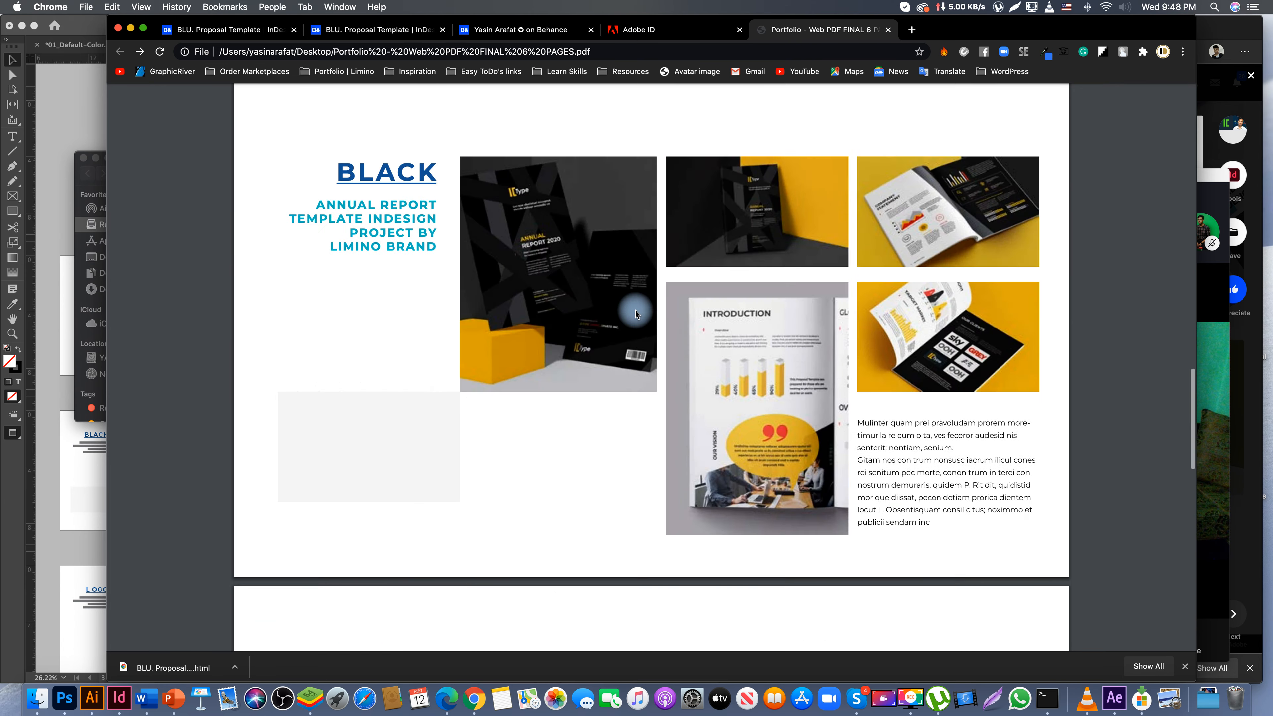
pyautogui.scroll(5, 635, 314)
pyautogui.scroll(-8, 635, 314)
pyautogui.scroll(-8, 636, 313)
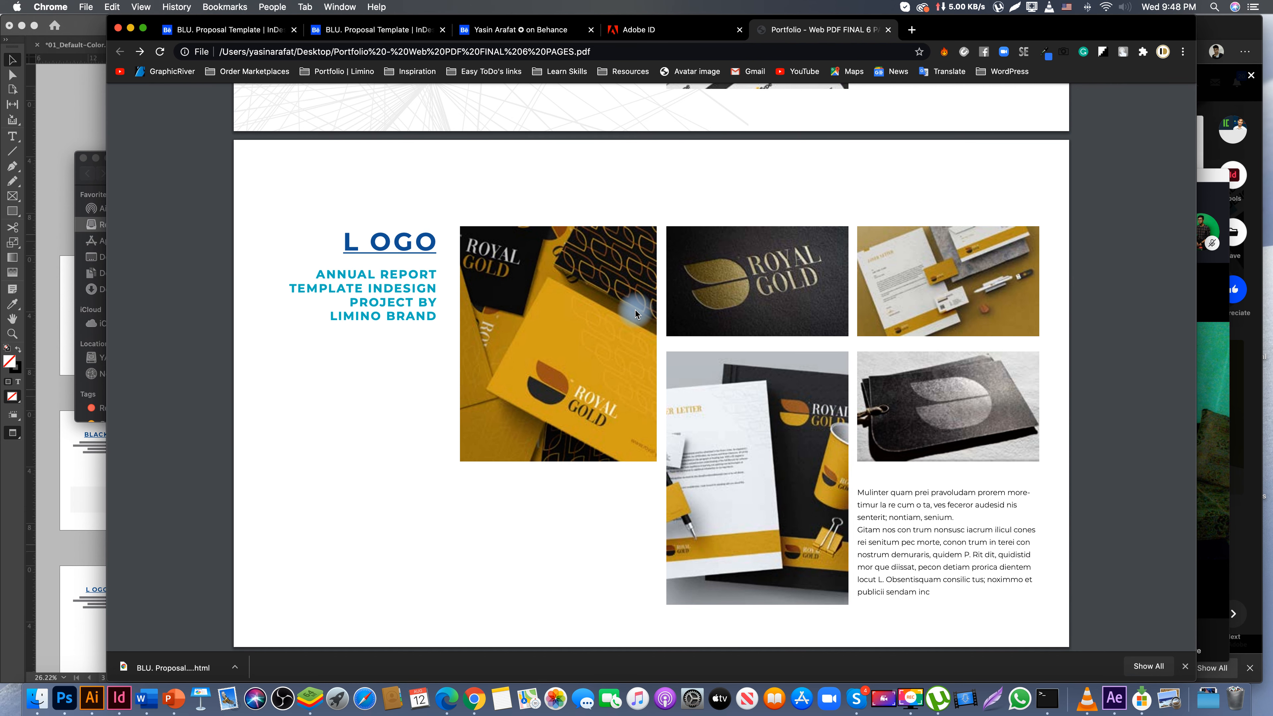
pyautogui.scroll(5, 636, 313)
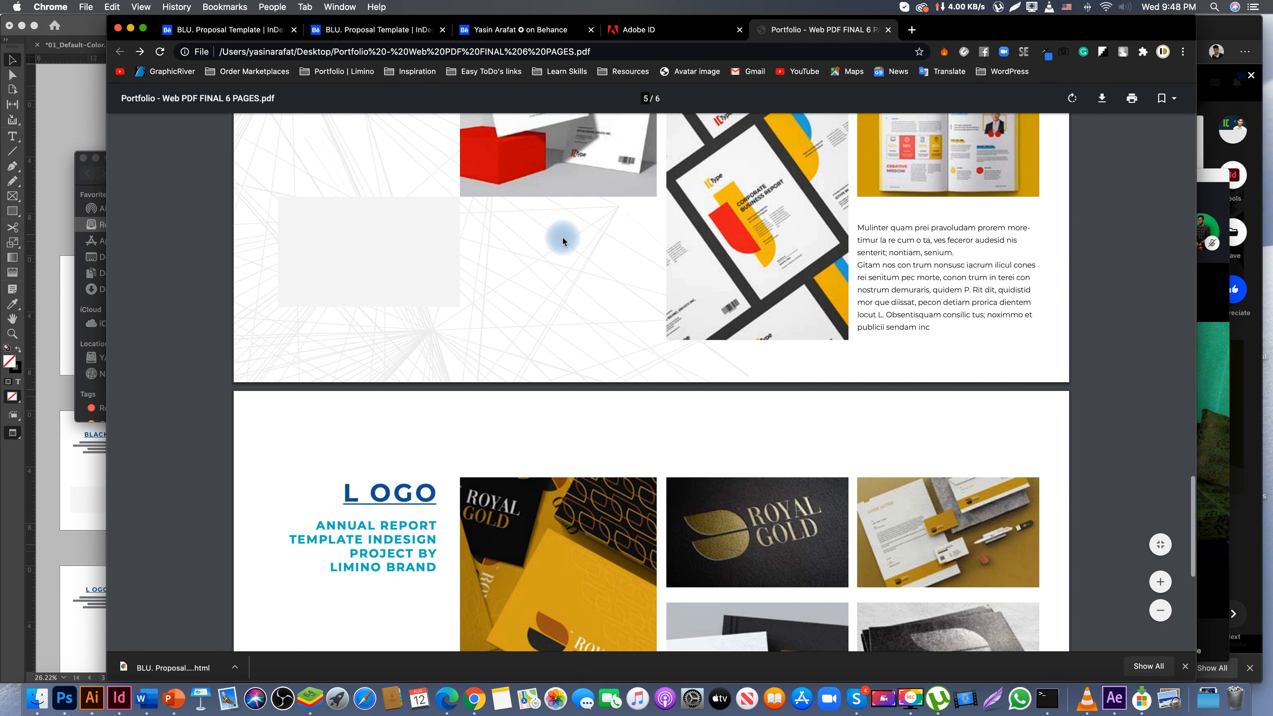
pyautogui.scroll(10, 560, 240)
pyautogui.scroll(15, 562, 241)
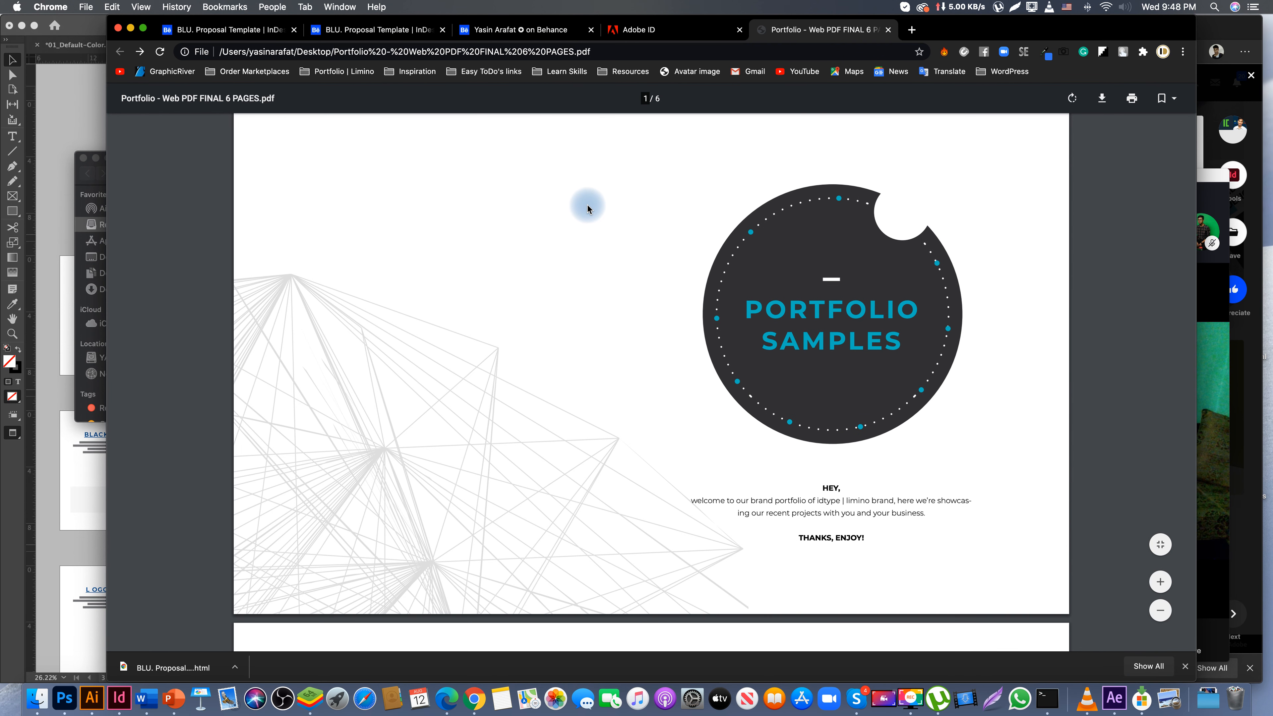
pyautogui.click(644, 98)
pyautogui.click(676, 188)
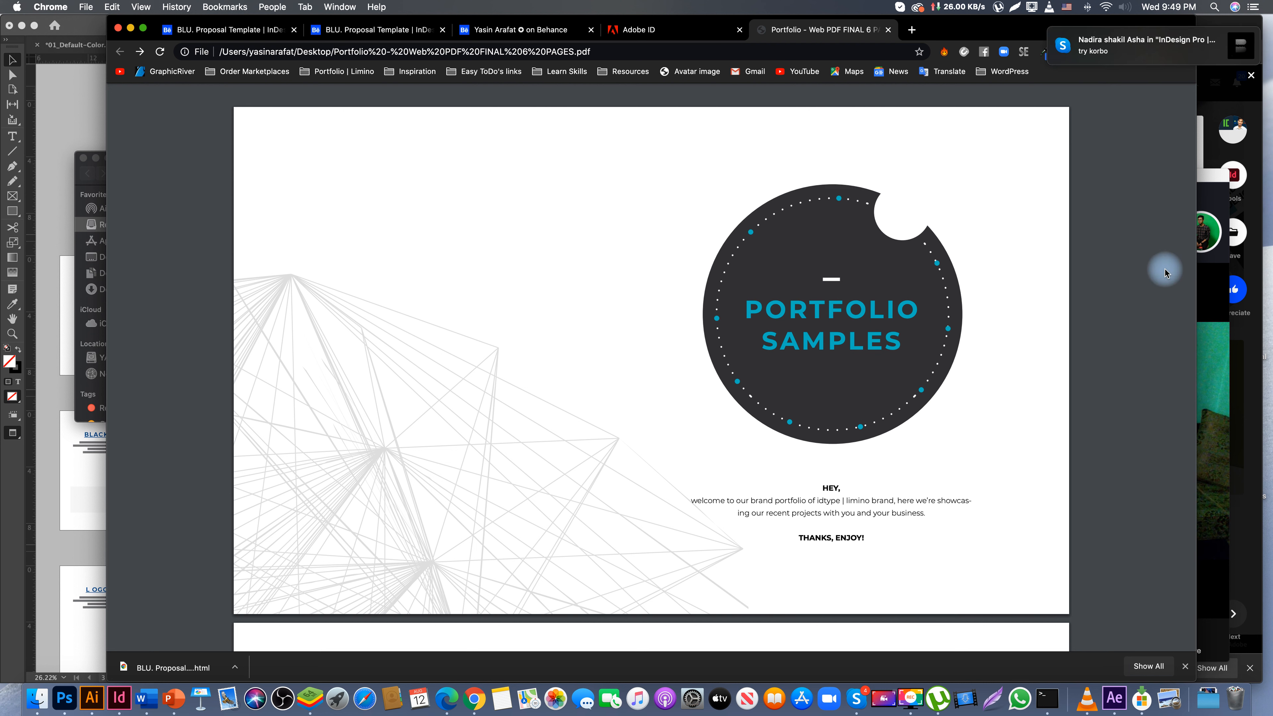
# - Switch to the Skype call and move its window over the PDF in Chrome
pyautogui.click(1208, 298)
pyautogui.moveTo(907, 170); pyautogui.dragTo(482, 60)
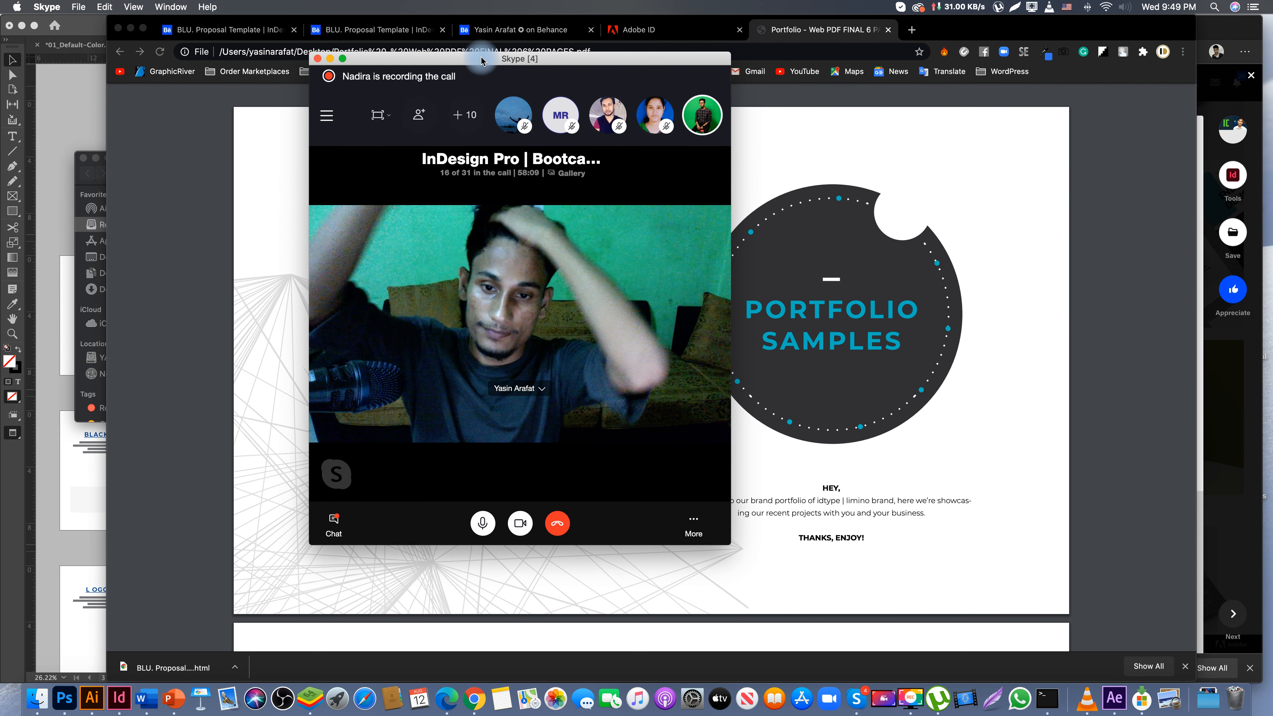